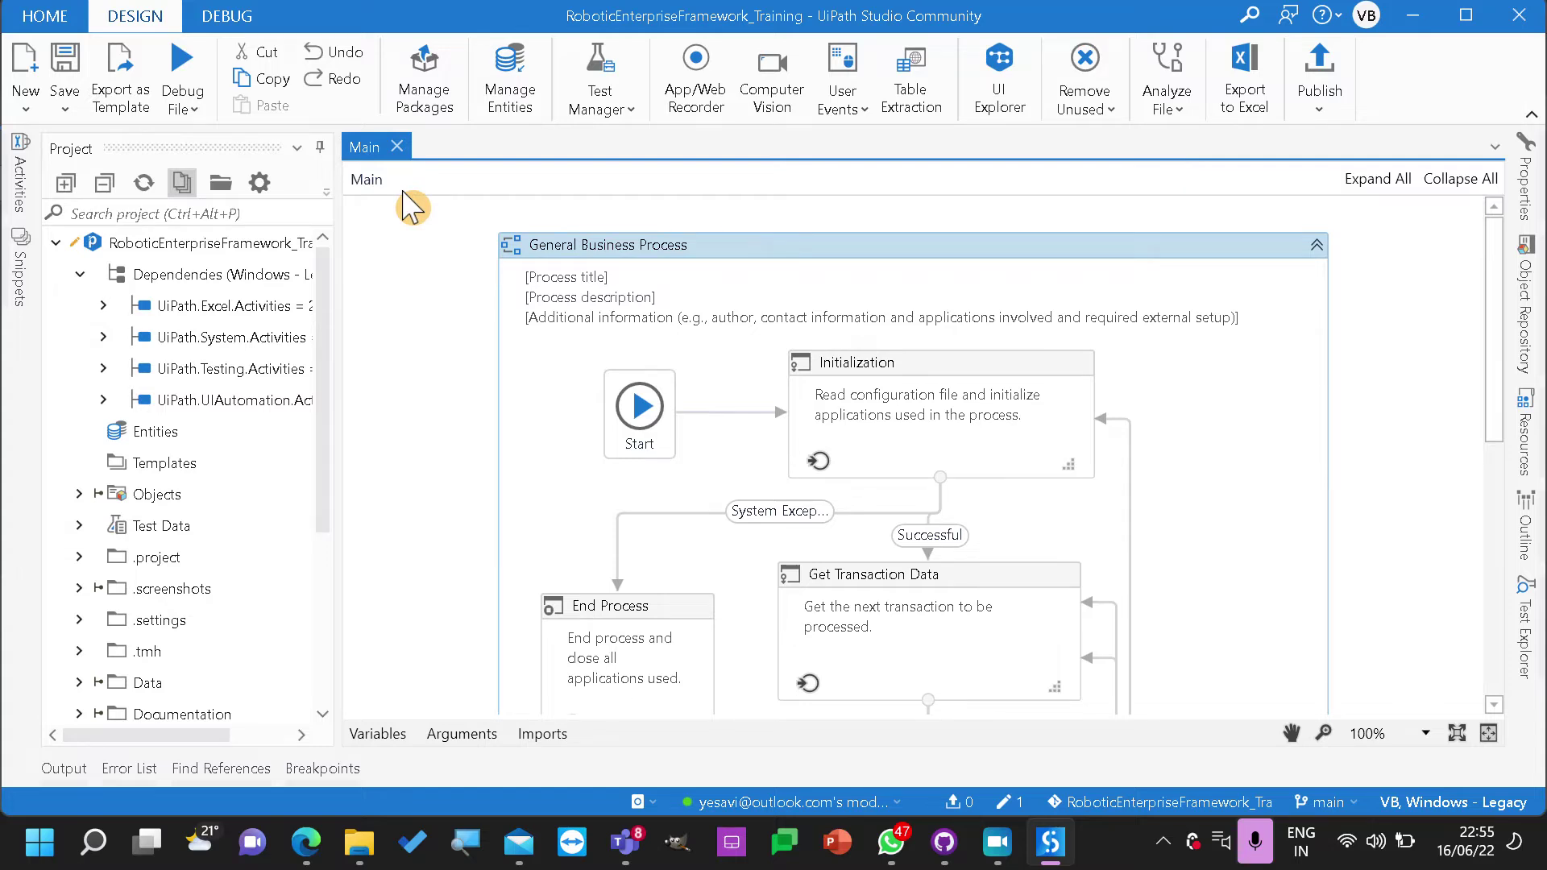
Open a new, separate UiPath Studio window
{"action": "right_click", "coordinate": [1059, 842]}
{"action": "left_click", "coordinate": [1022, 700]}
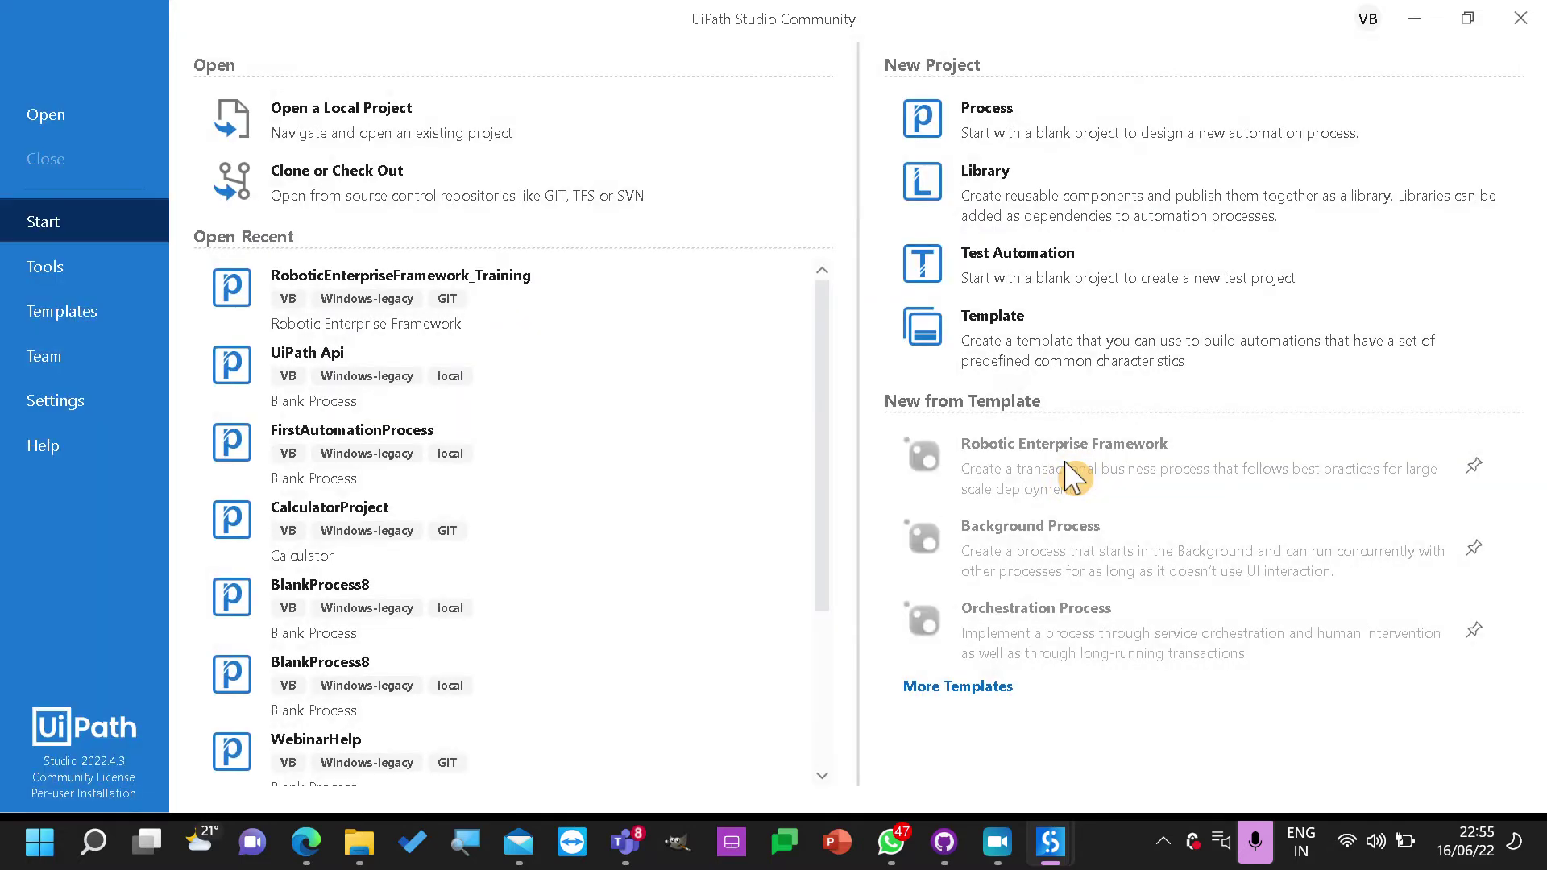
{"action": "left_click", "coordinate": [1071, 477]}
{"action": "left_click", "coordinate": [902, 348]}
{"action": "key", "text": "BackSpace"}
{"action": "type", "text": "_"}
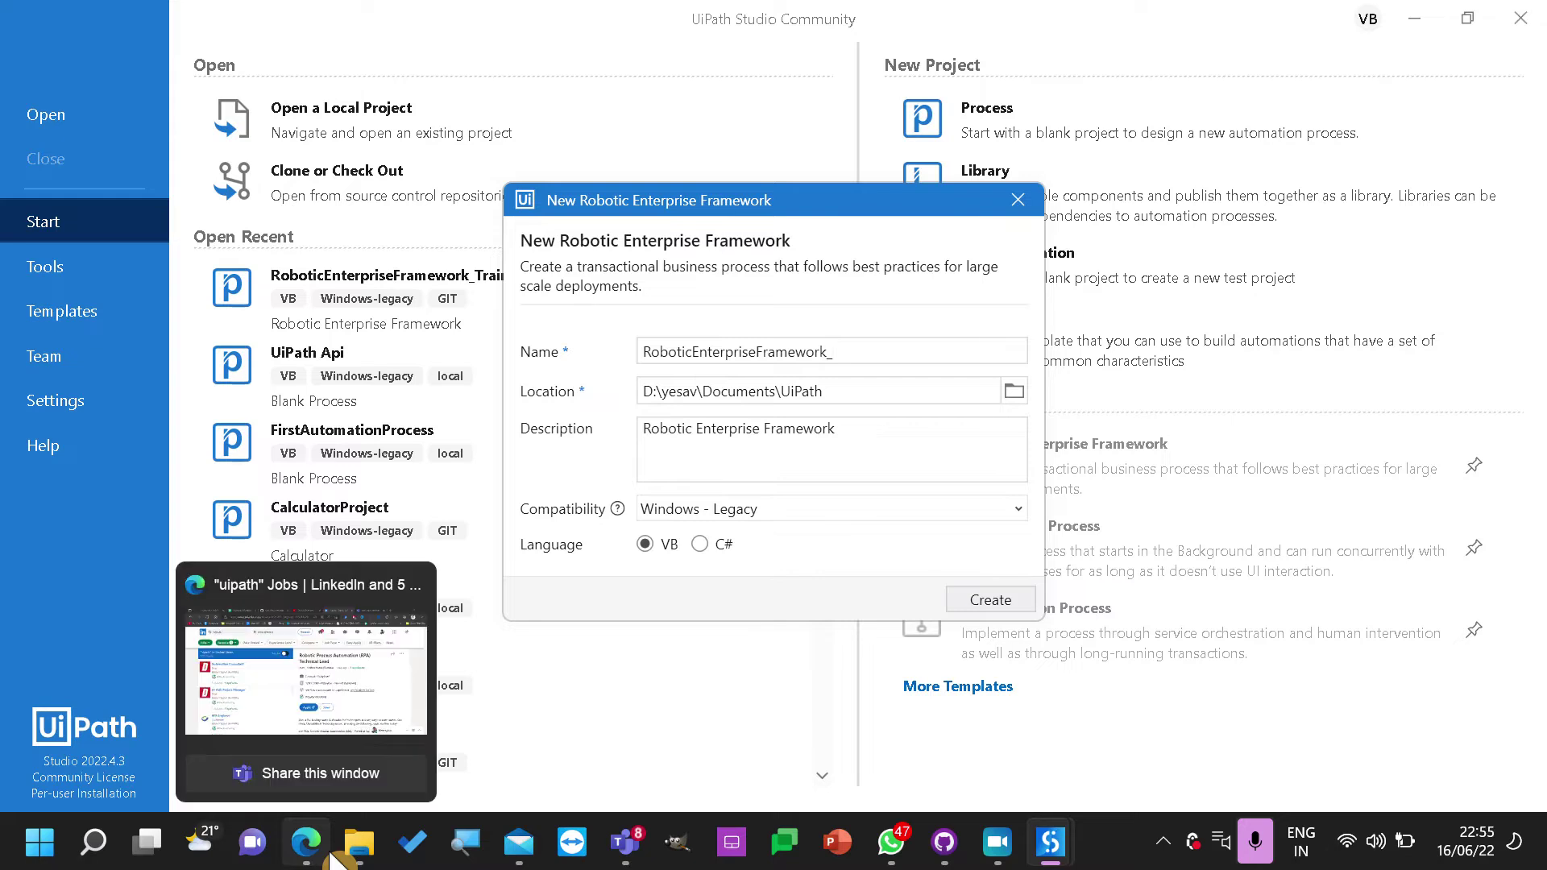
{"action": "mouse_move", "coordinate": [647, 858]}
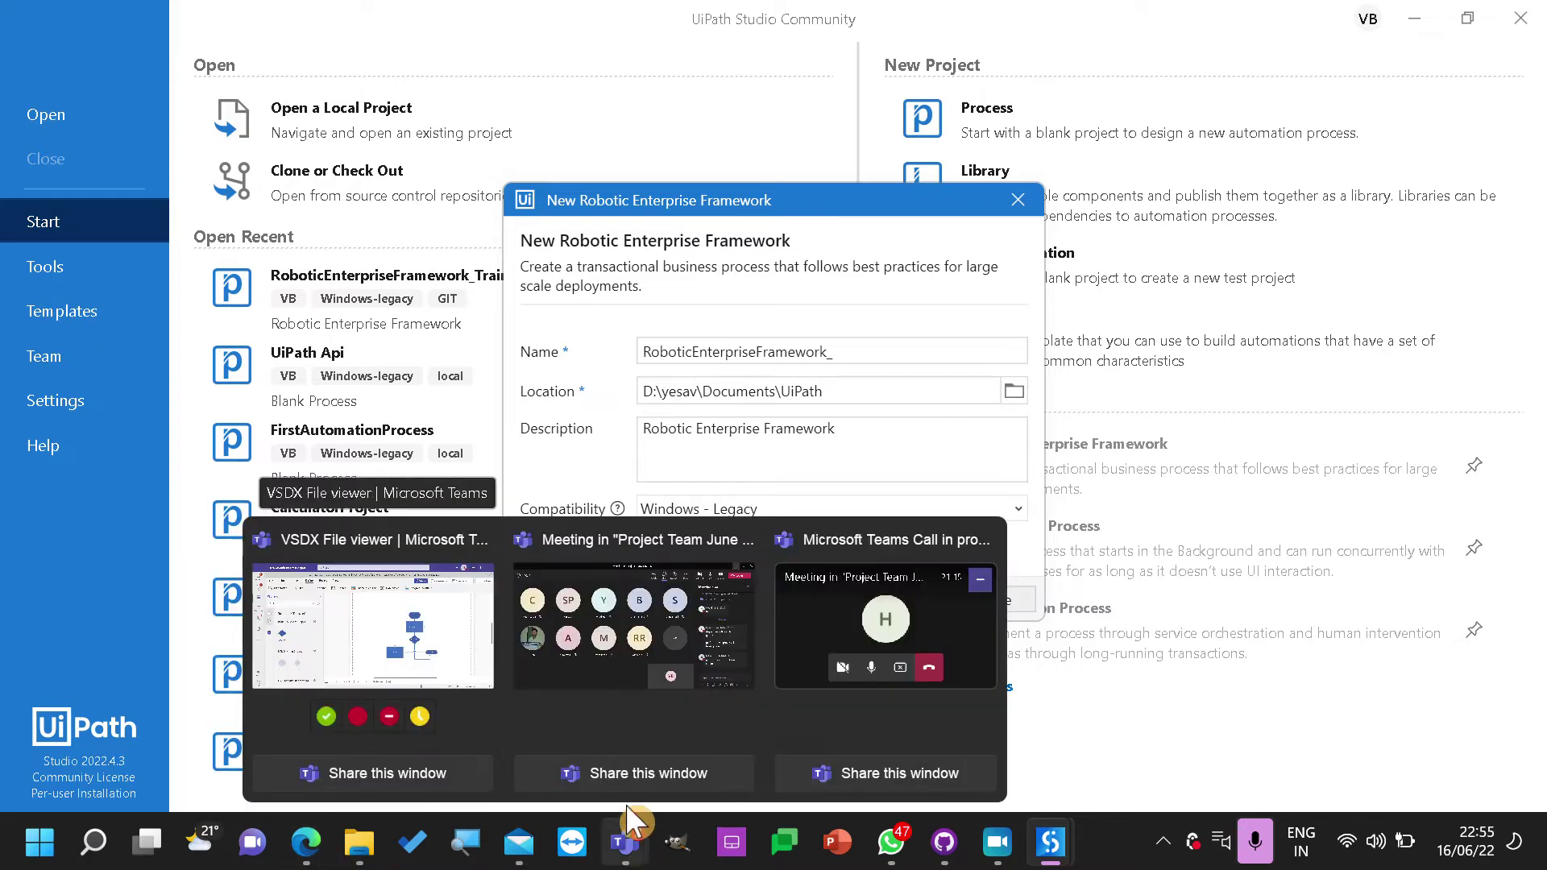
{"action": "mouse_move", "coordinate": [893, 858]}
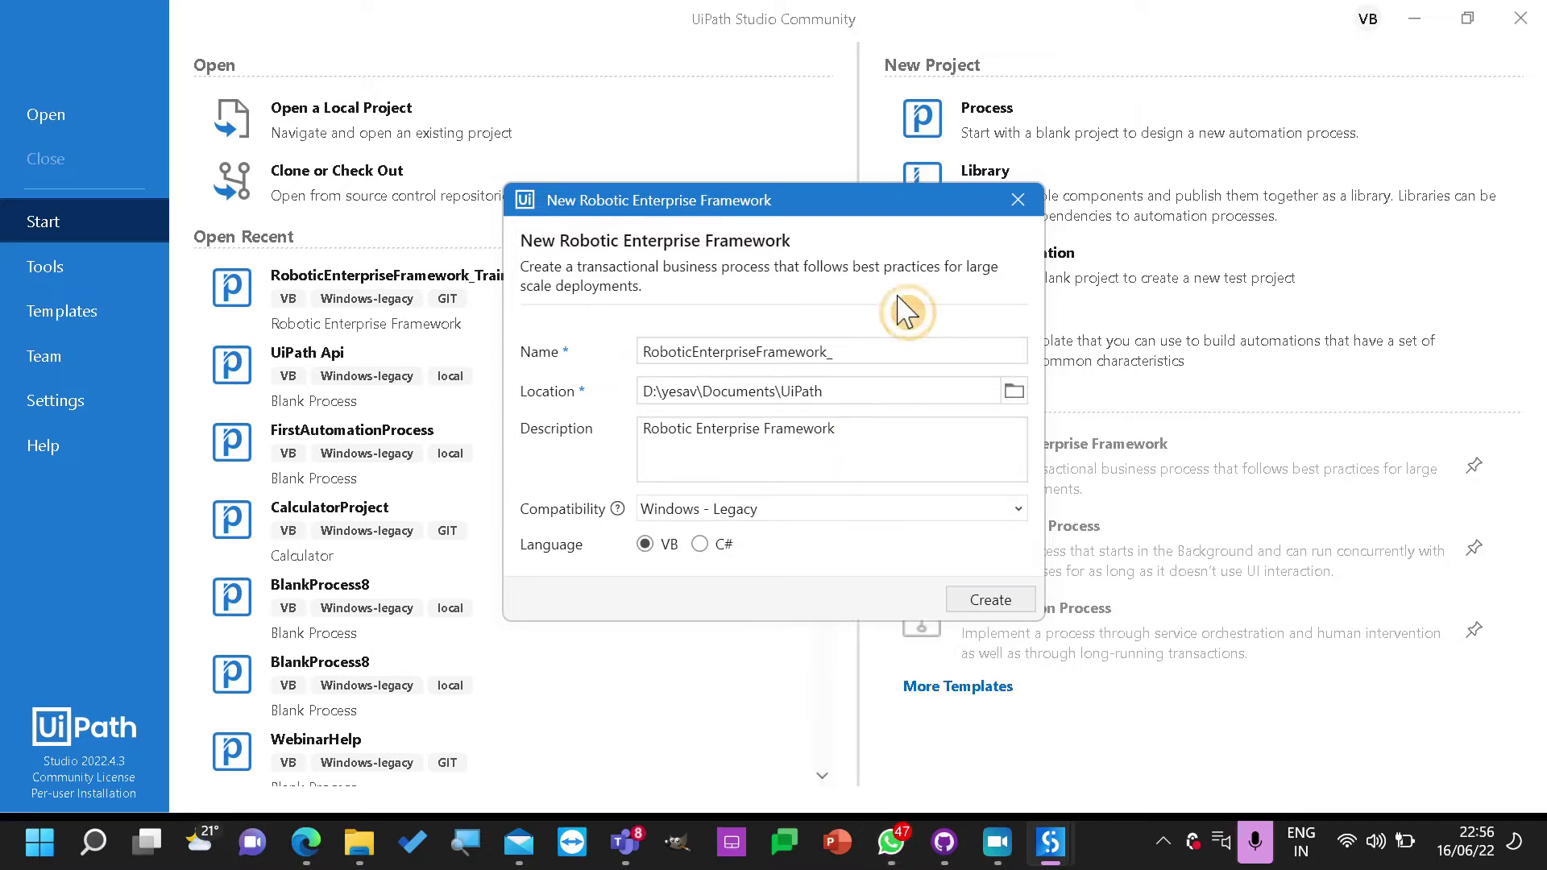
{"action": "left_click", "coordinate": [1017, 200]}
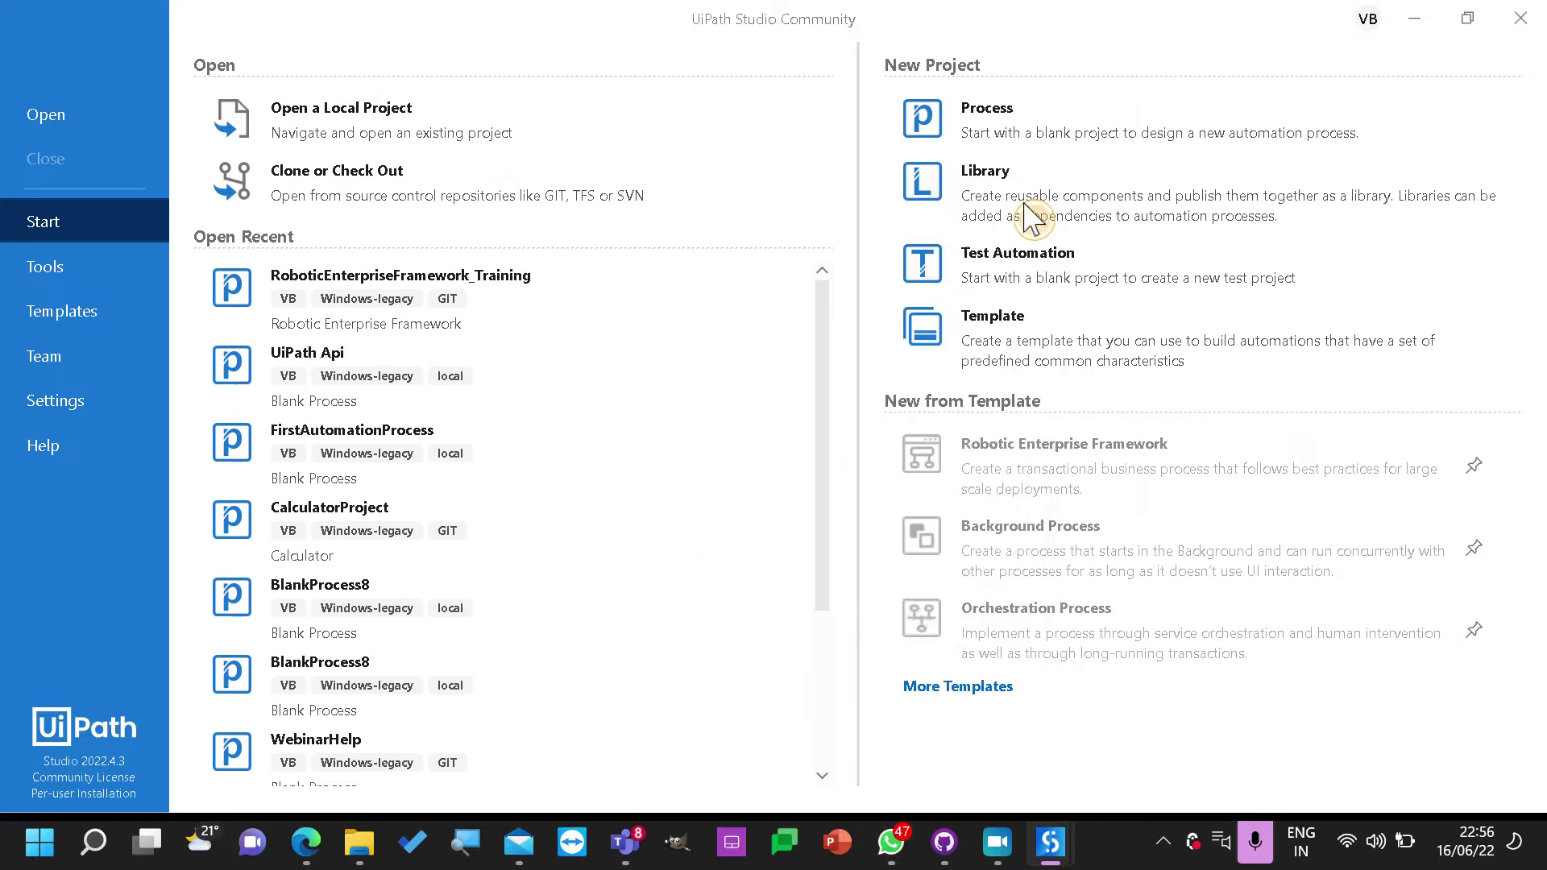
Start a new project from the Robotic Enterprise Framework template
{"action": "left_click", "coordinate": [1005, 471]}
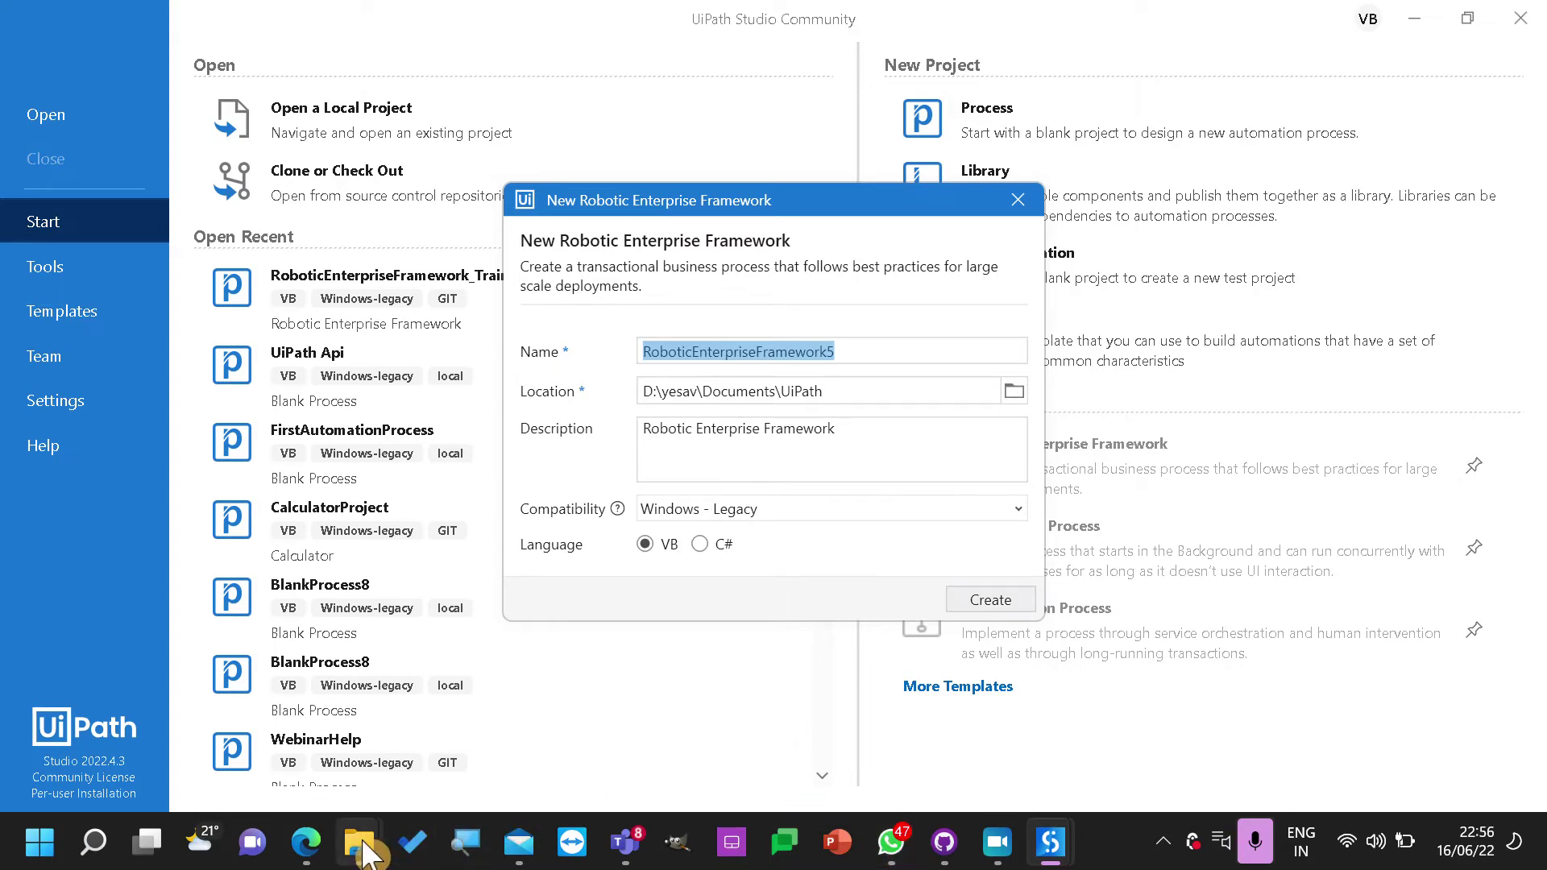
{"action": "mouse_move", "coordinate": [362, 853]}
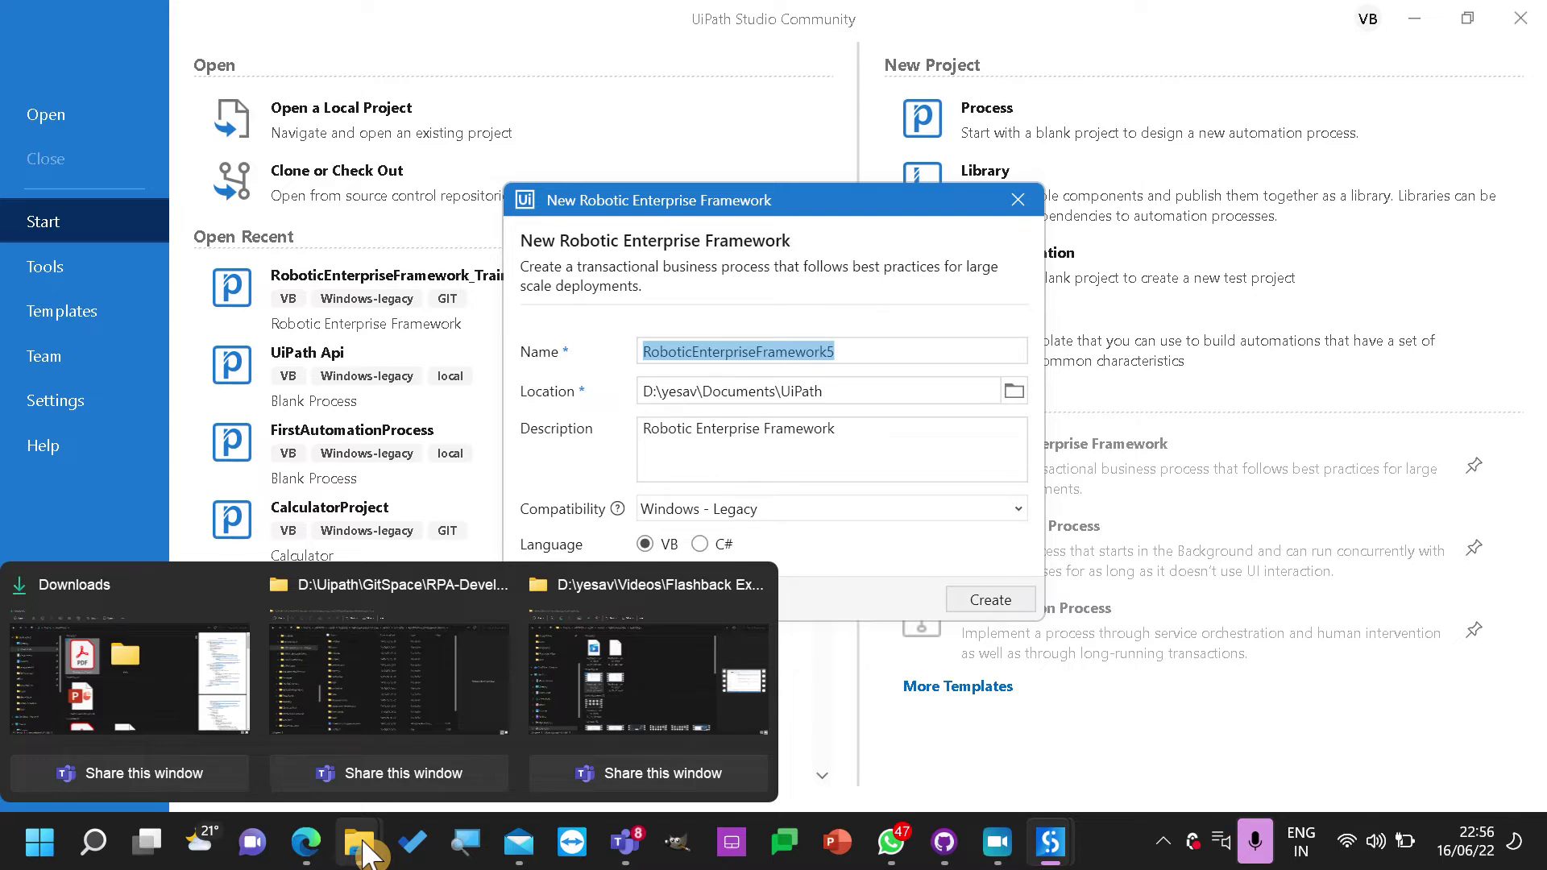
Switch to GitHub Desktop, fetch origin, and show the RPA-Developer-in-30-Days repository in File Explorer
{"action": "mouse_move", "coordinate": [944, 842]}
{"action": "left_click", "coordinate": [953, 636]}
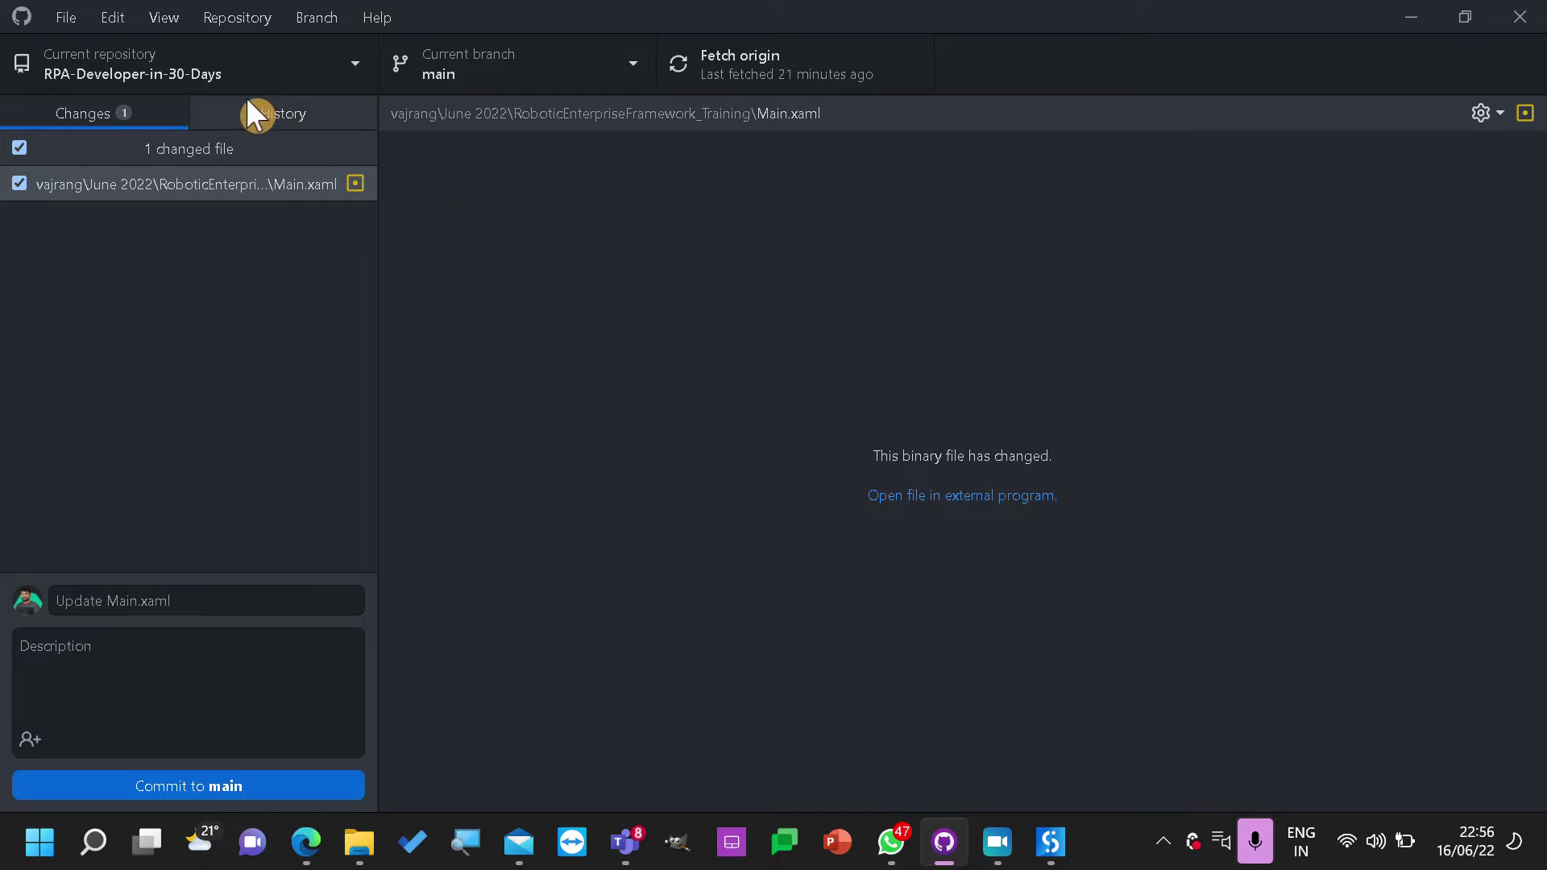
{"action": "left_click", "coordinate": [705, 61]}
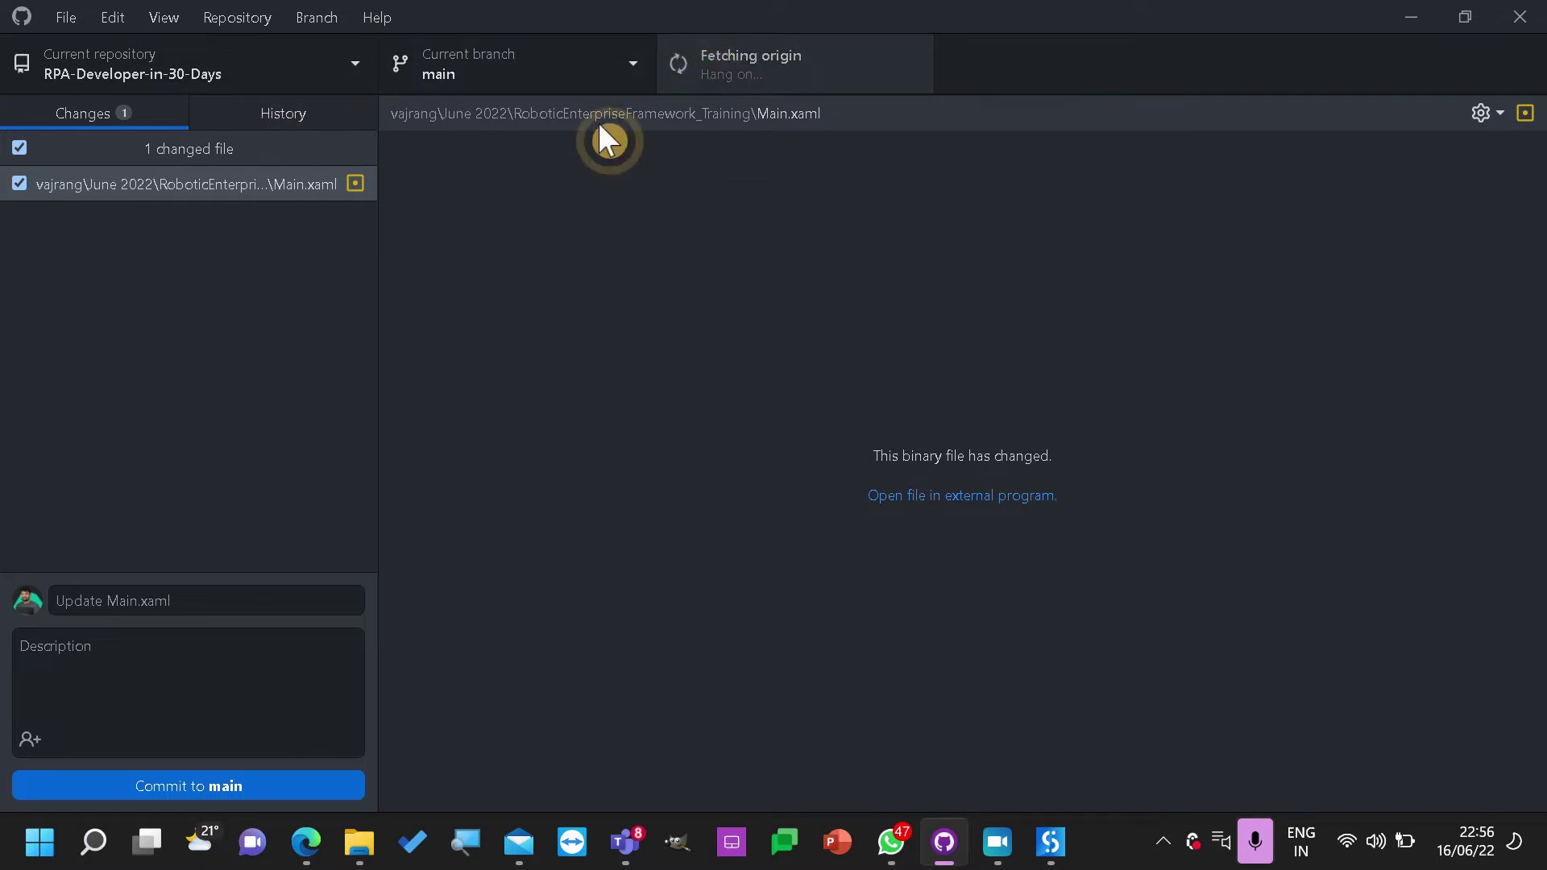
{"action": "left_click", "coordinate": [269, 9]}
{"action": "left_click", "coordinate": [357, 251]}
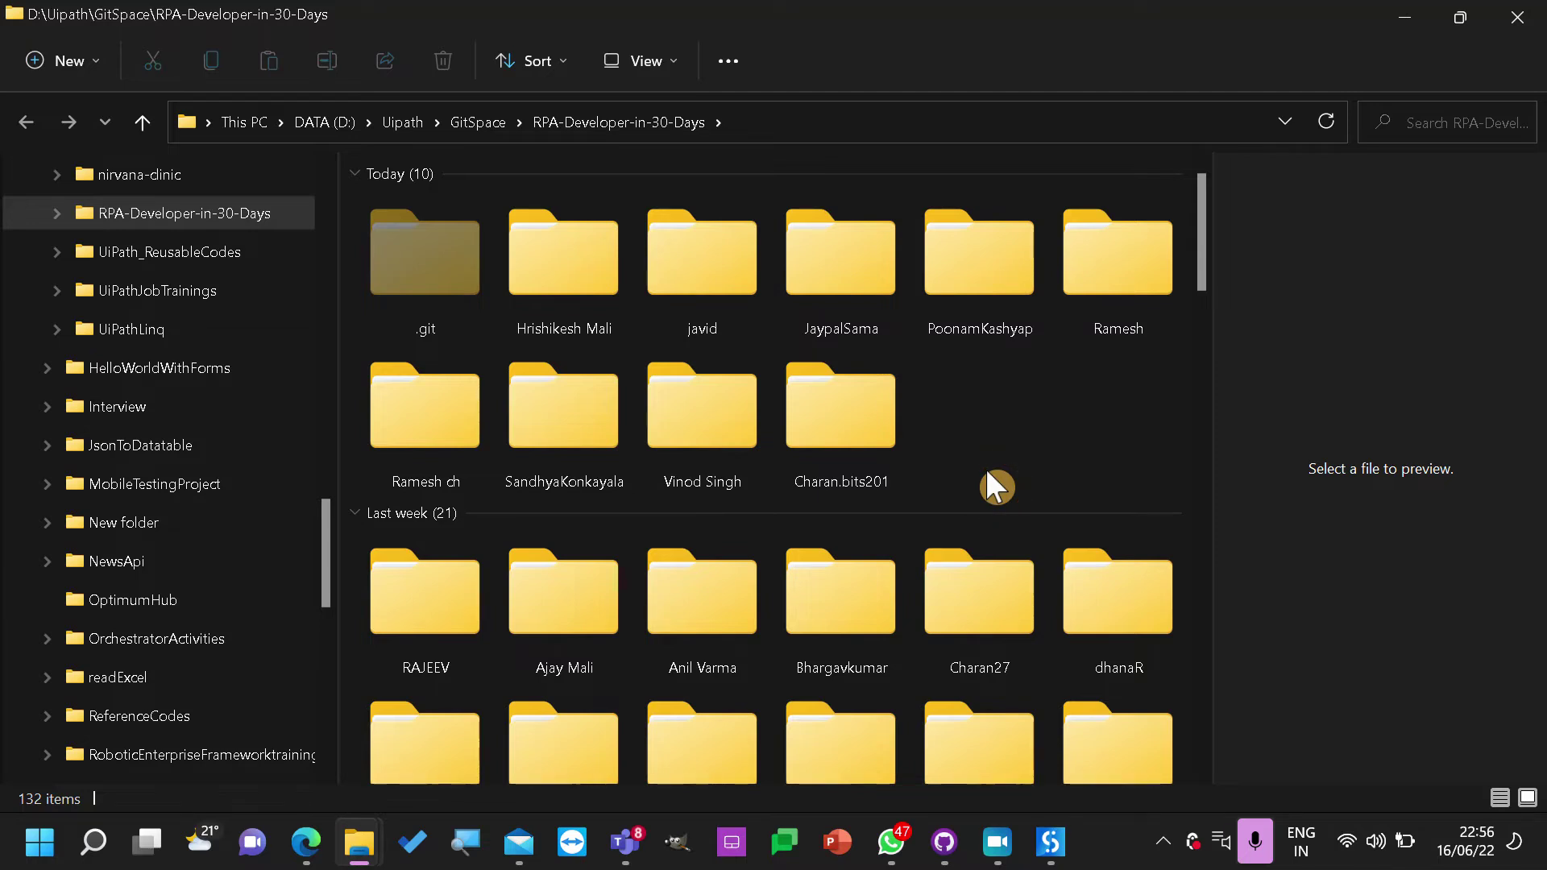
Browse to the June 2022 folder inside the trainer's repository folder and copy its full path
{"action": "scroll", "coordinate": [984, 474], "scroll_direction": "down", "scroll_amount": 4}
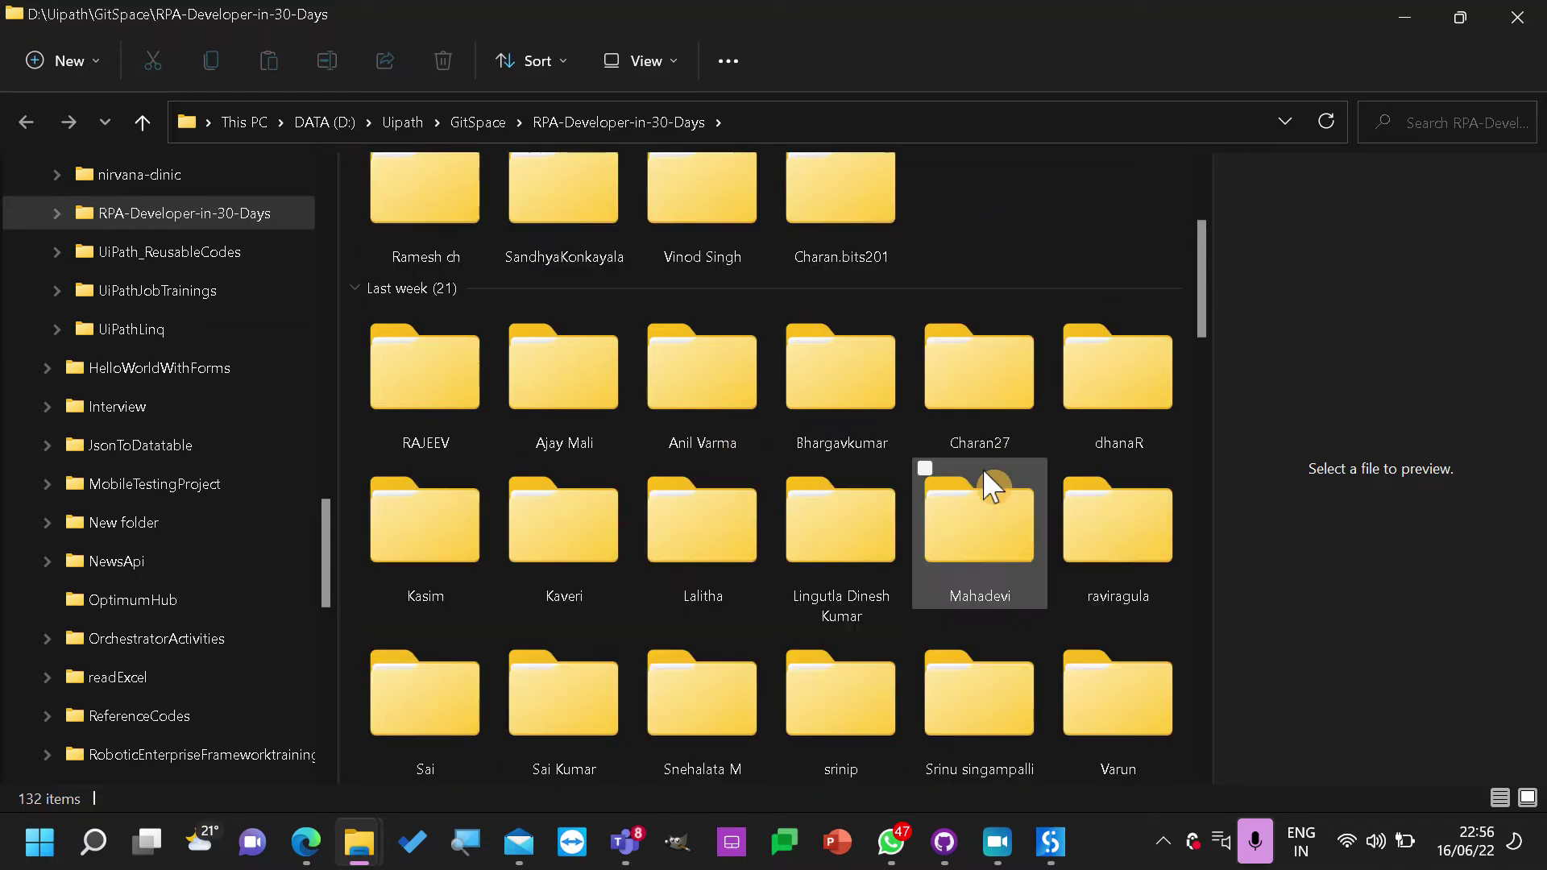
{"action": "scroll", "coordinate": [985, 474], "scroll_direction": "down", "scroll_amount": 5}
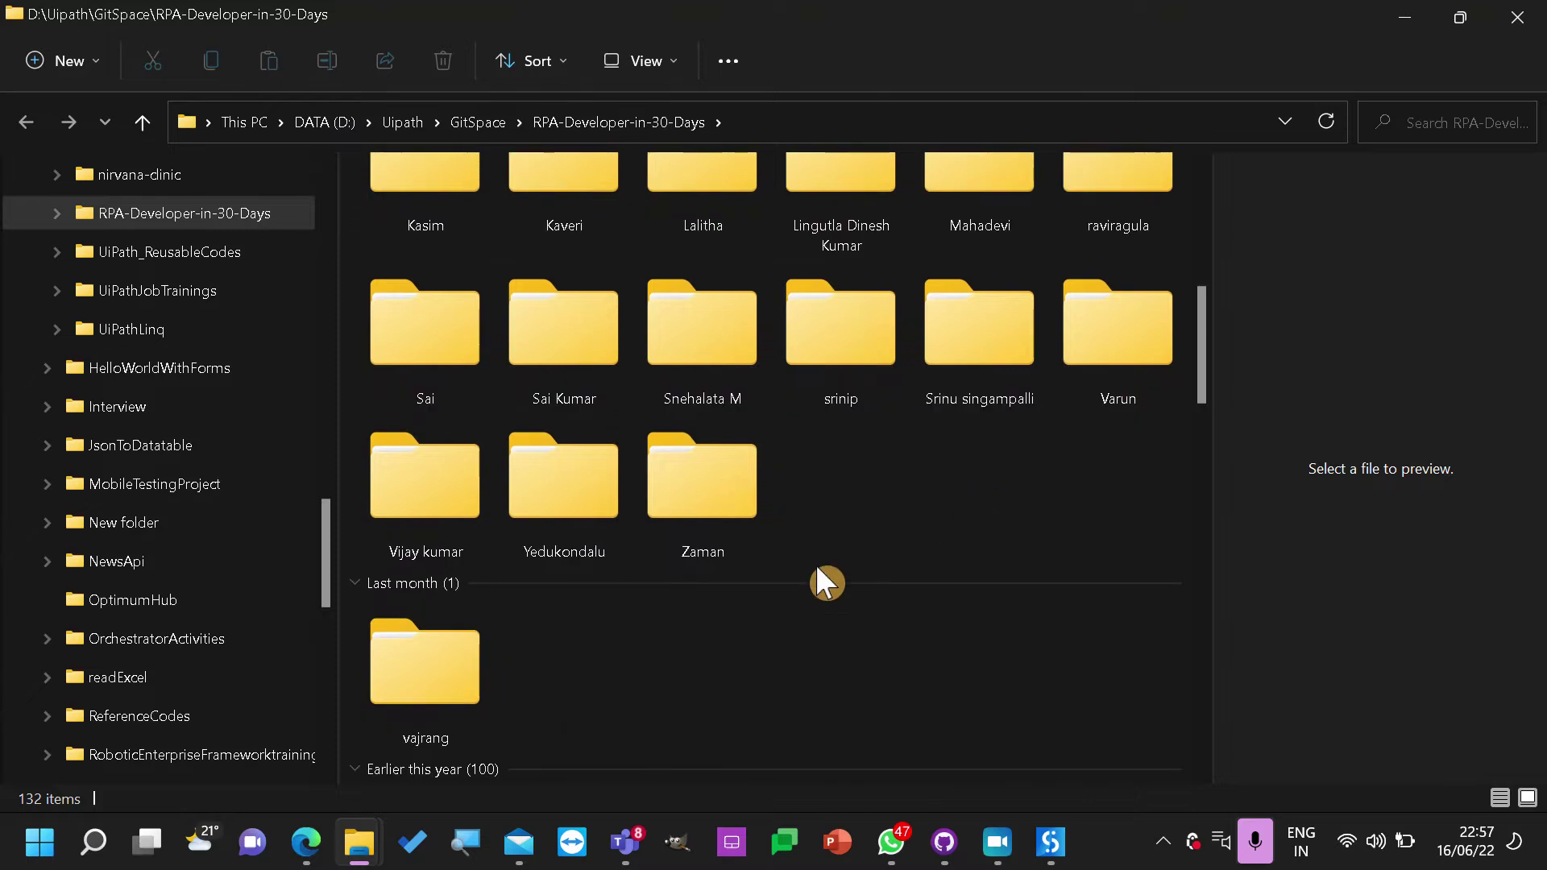
{"action": "double_click", "coordinate": [495, 697]}
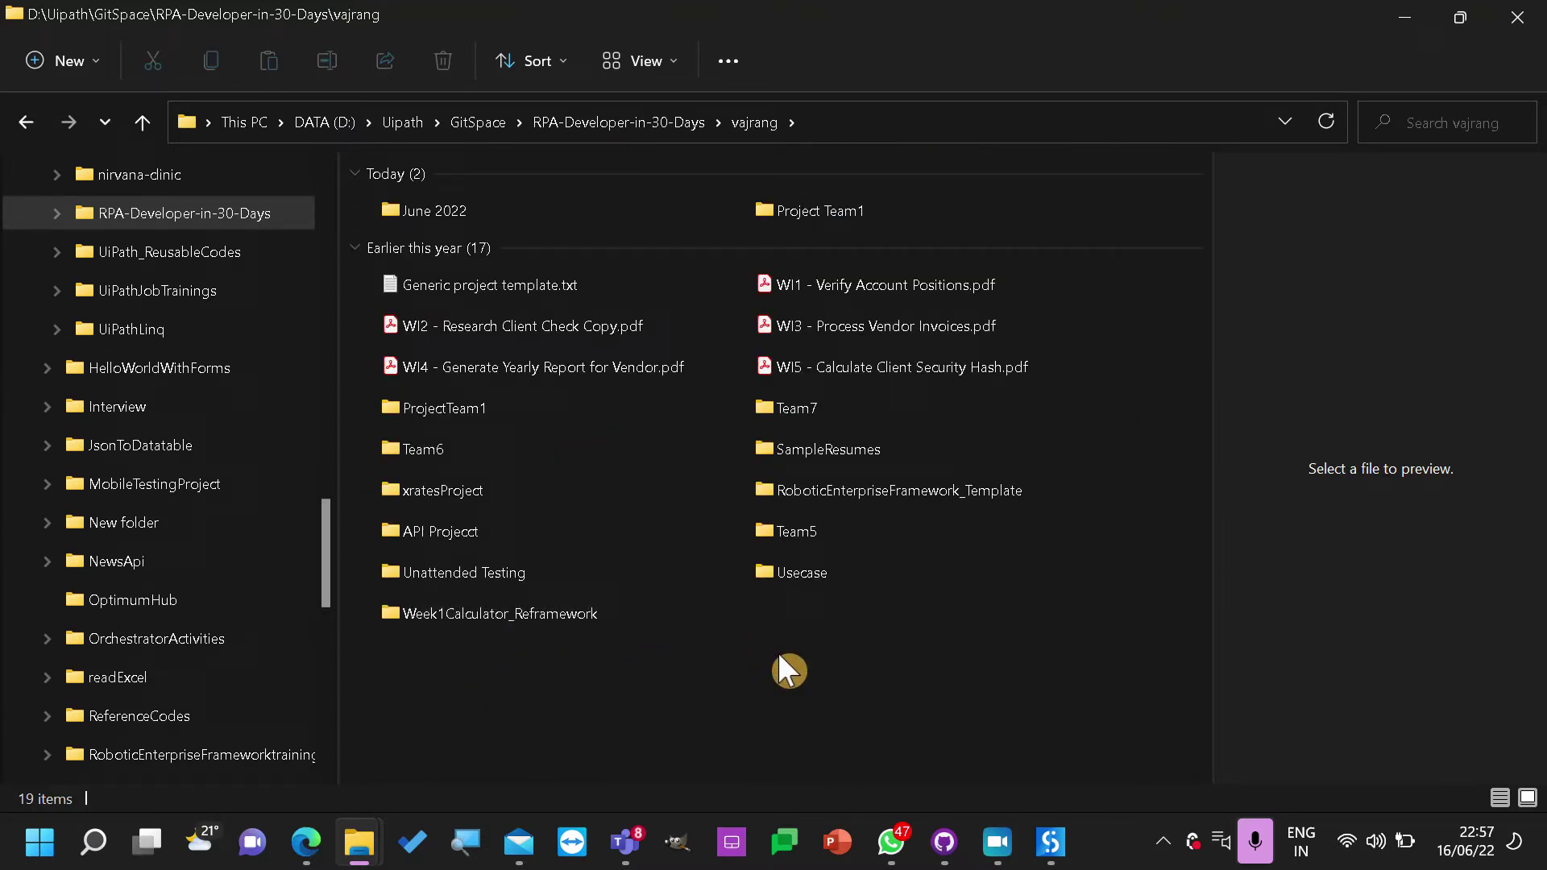
{"action": "double_click", "coordinate": [472, 215]}
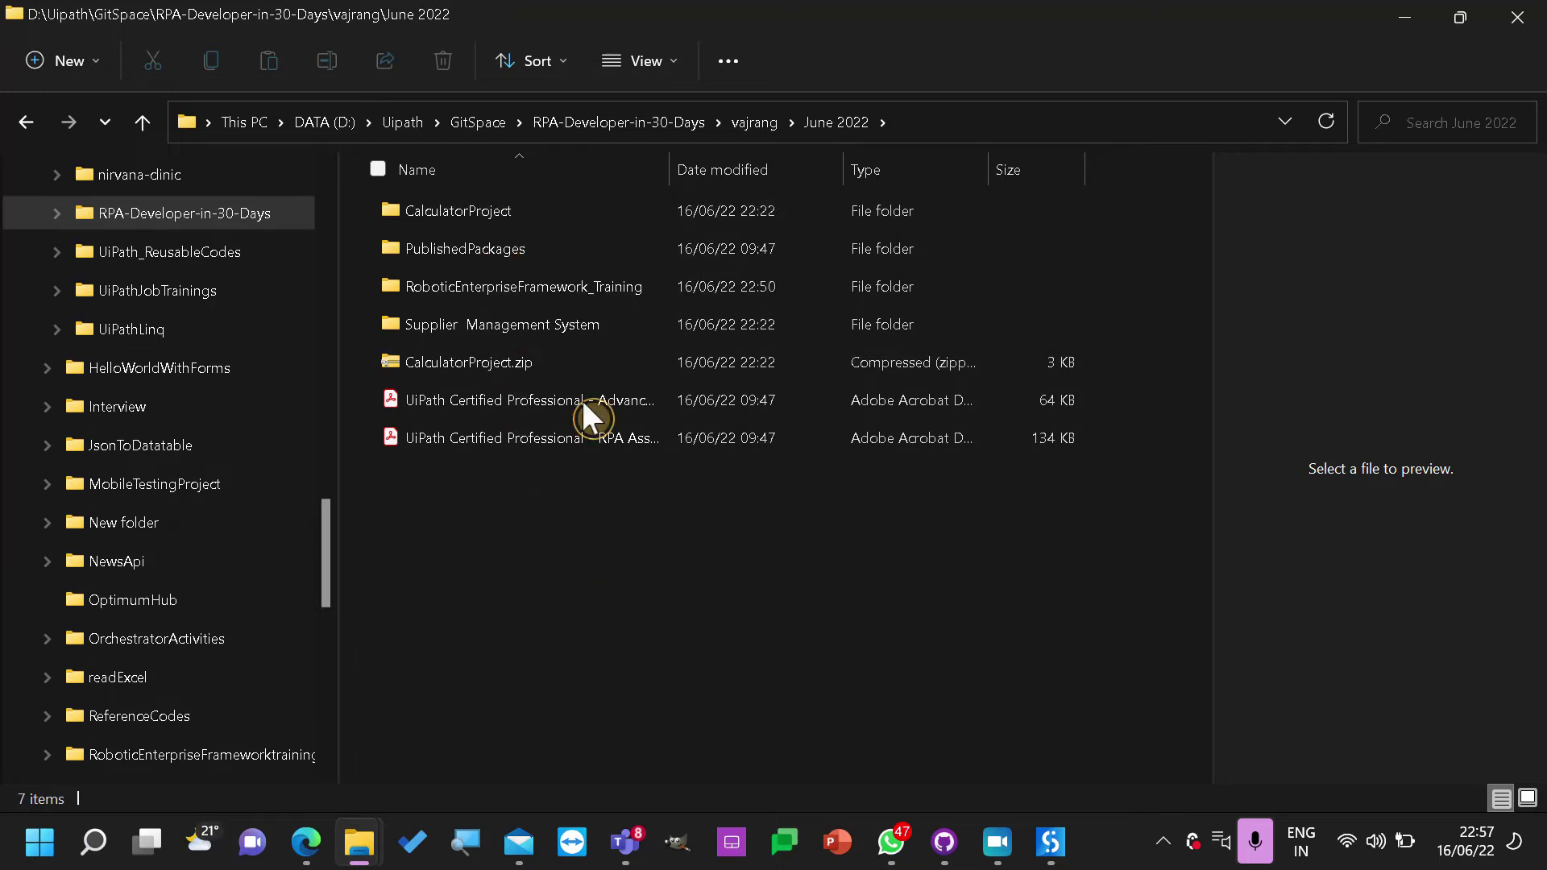
{"action": "double_click", "coordinate": [488, 290]}
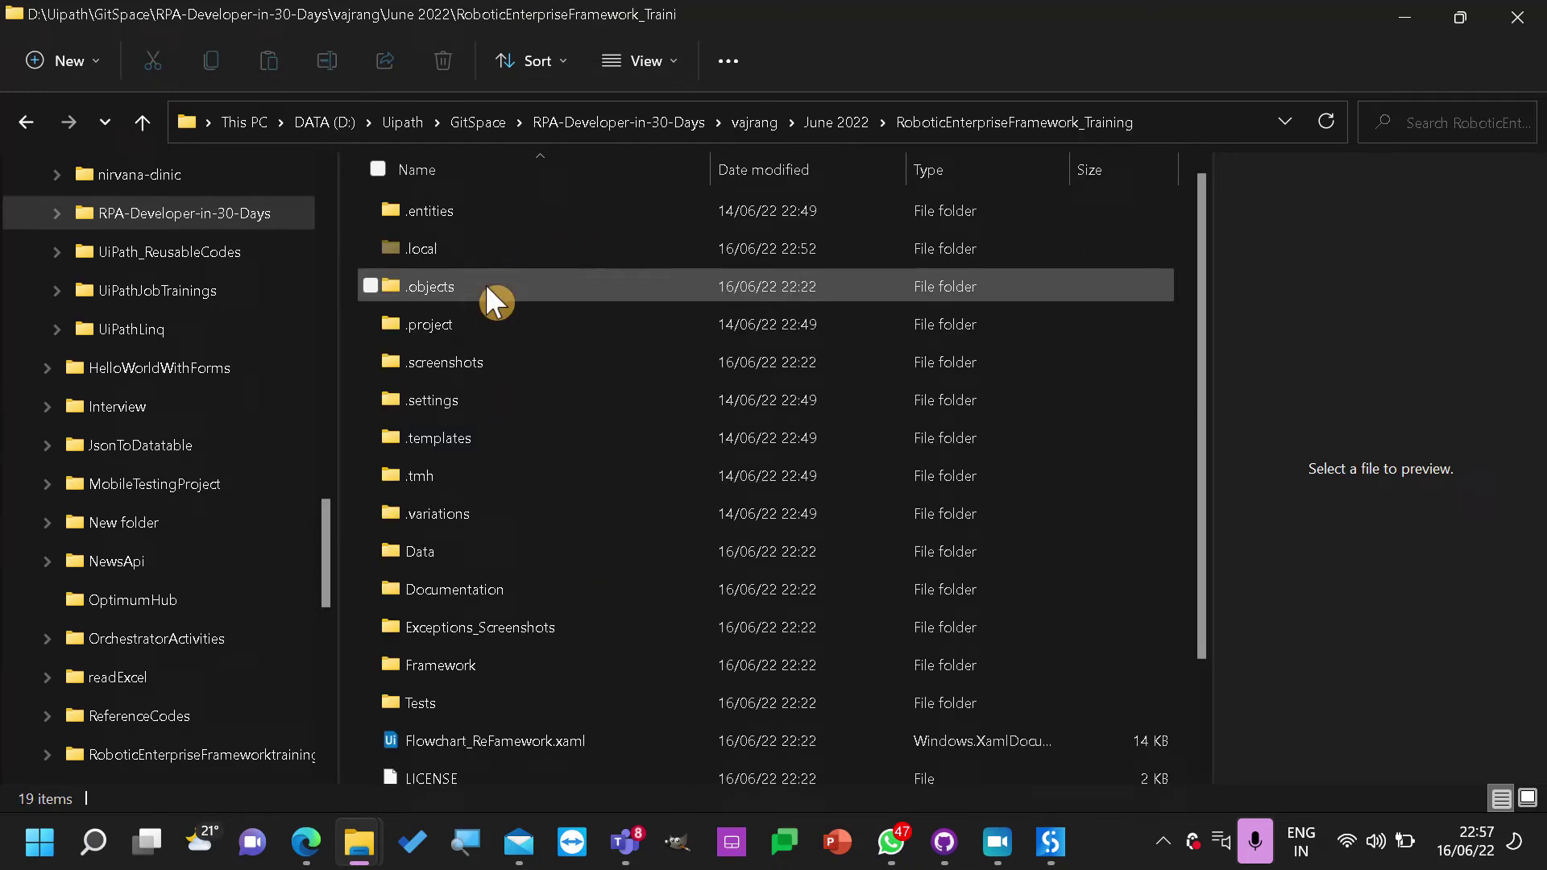
{"action": "left_click", "coordinate": [837, 122]}
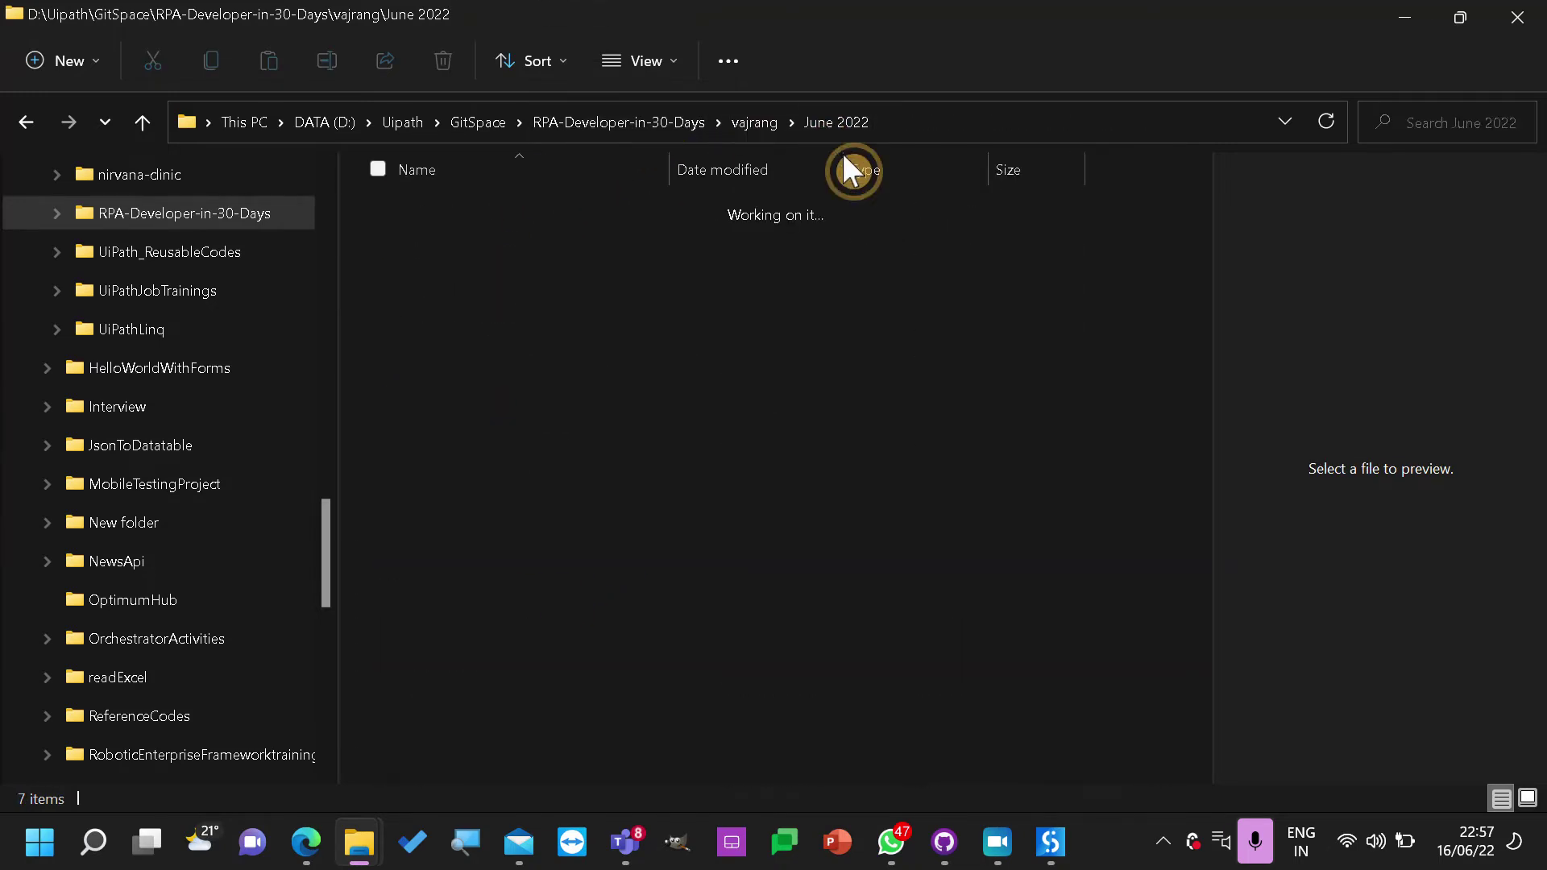
{"action": "left_click", "coordinate": [913, 120]}
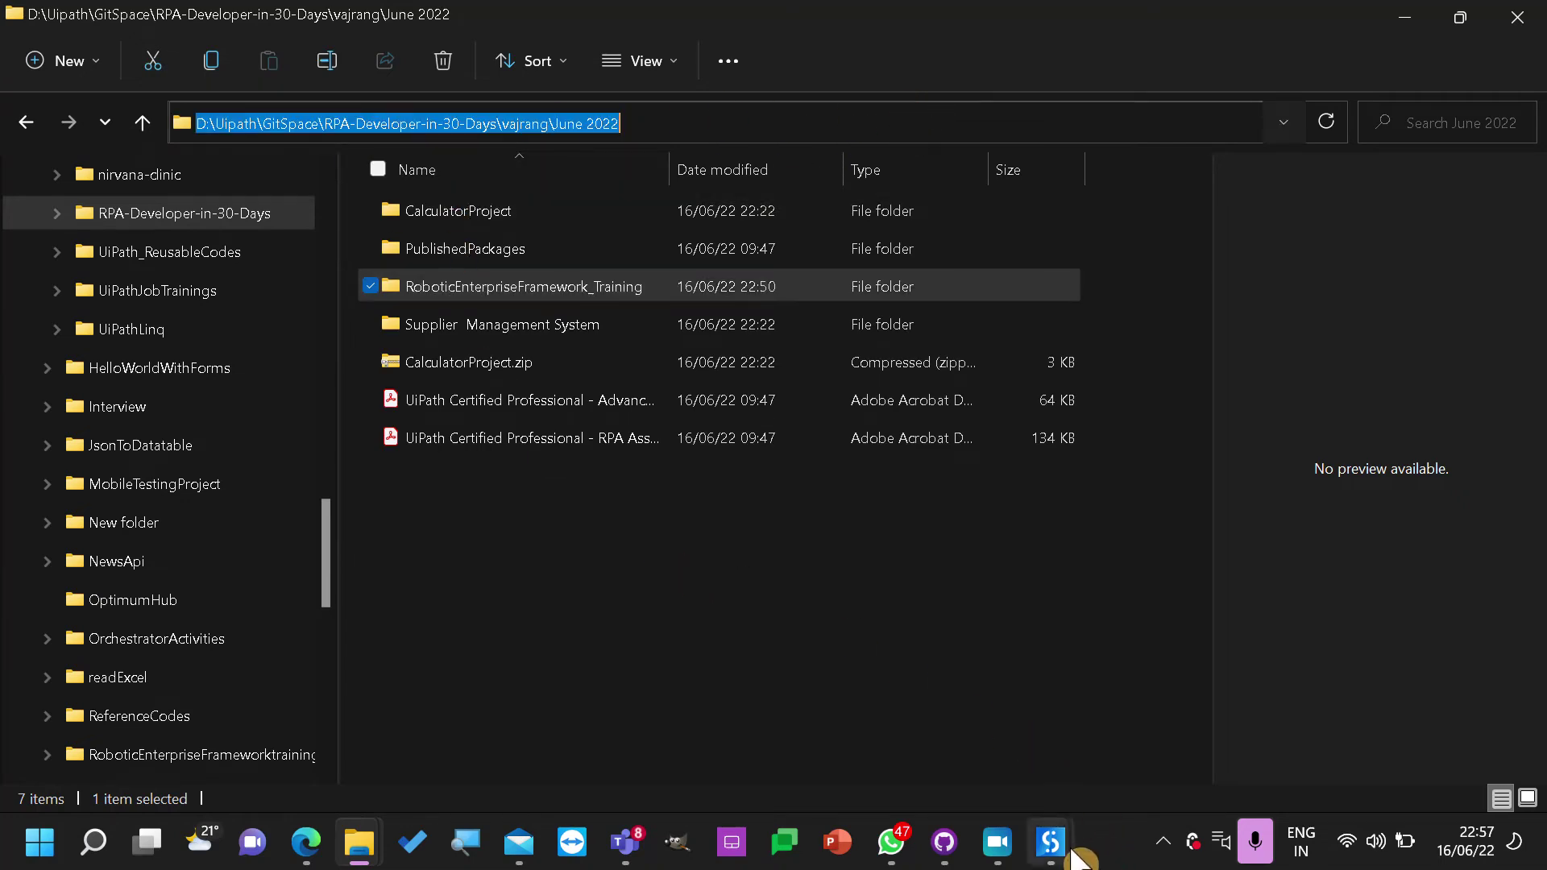
Back in UiPath Studio, create the project as RoboticEnterpriseFramework_Dispatcher with the copied June 2022 path as its location
{"action": "mouse_move", "coordinate": [1050, 844]}
{"action": "left_click", "coordinate": [1205, 649]}
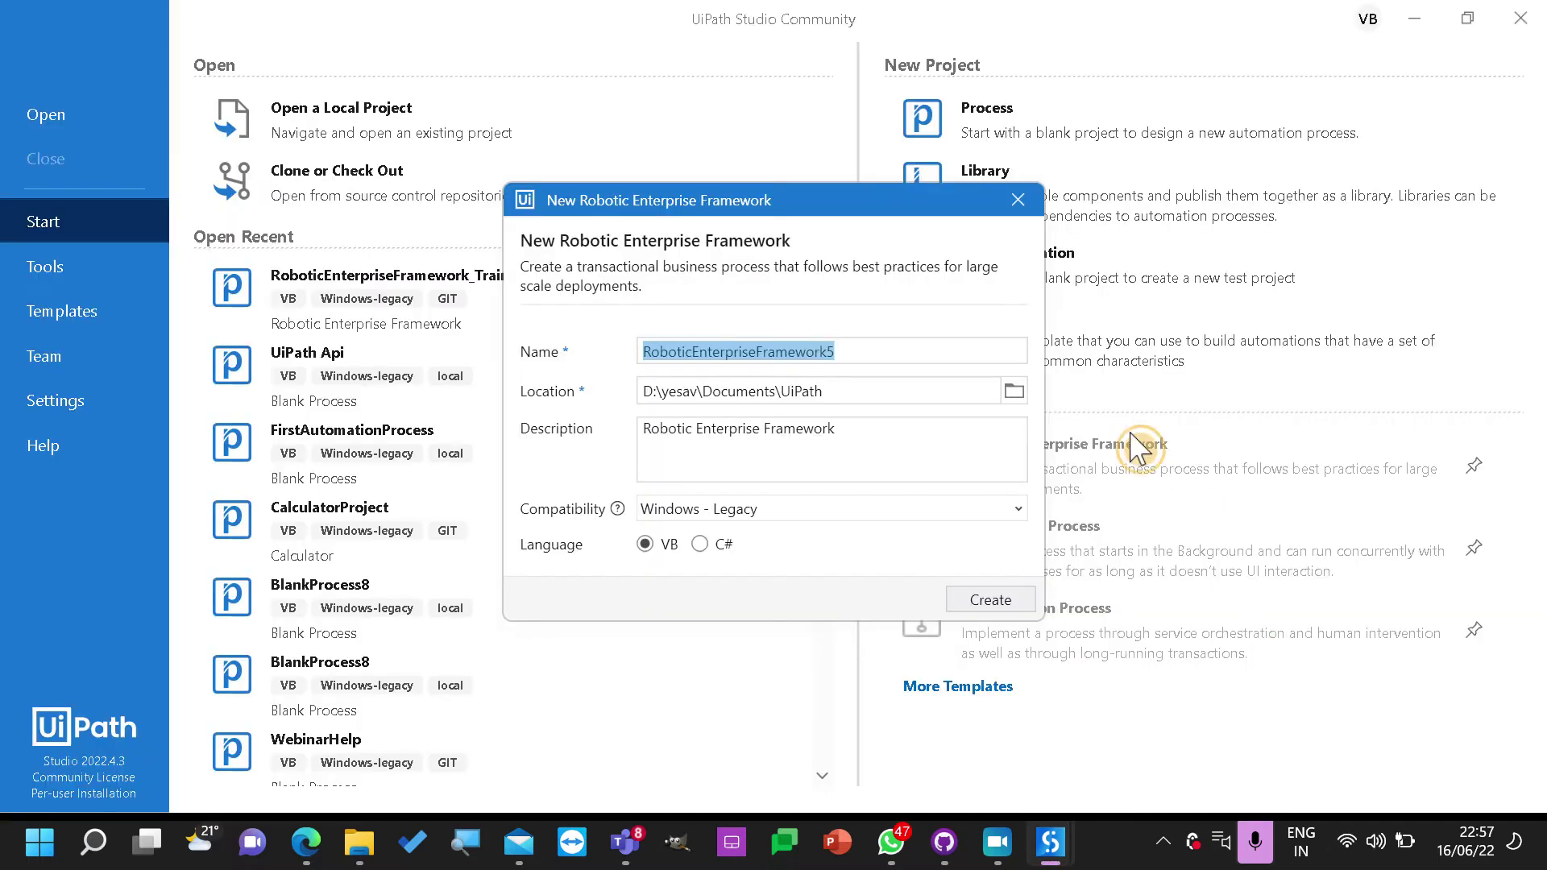
{"action": "triple_click", "coordinate": [822, 393]}
{"action": "key", "text": "ctrl+v"}
{"action": "key", "text": "BackSpace"}
{"action": "type", "text": "_"}
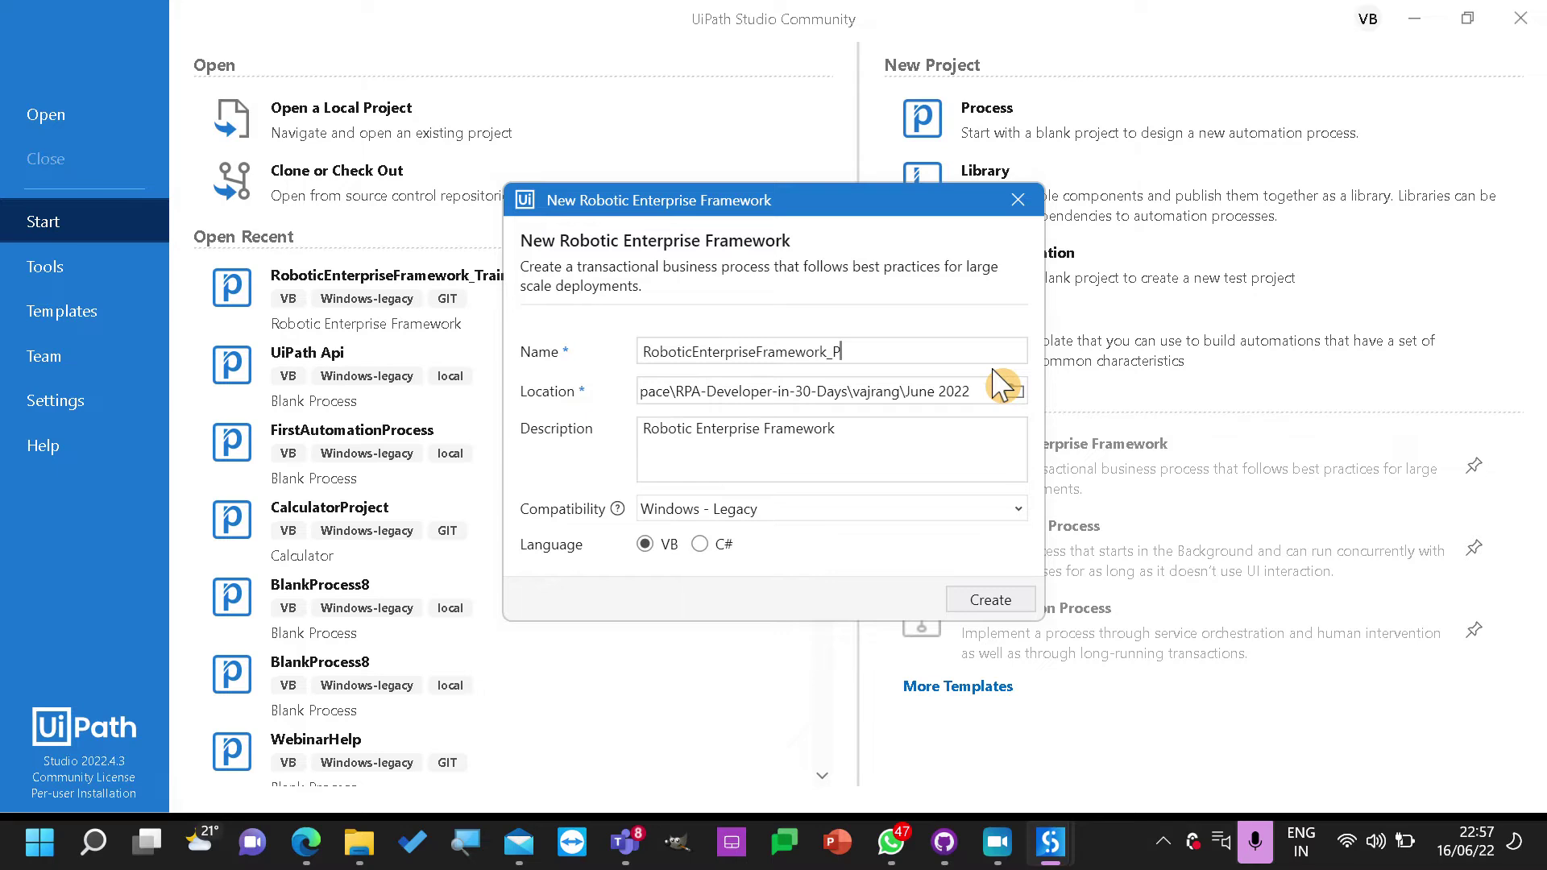
{"action": "type", "text": "Dispatcher"}
{"action": "left_click", "coordinate": [1002, 606]}
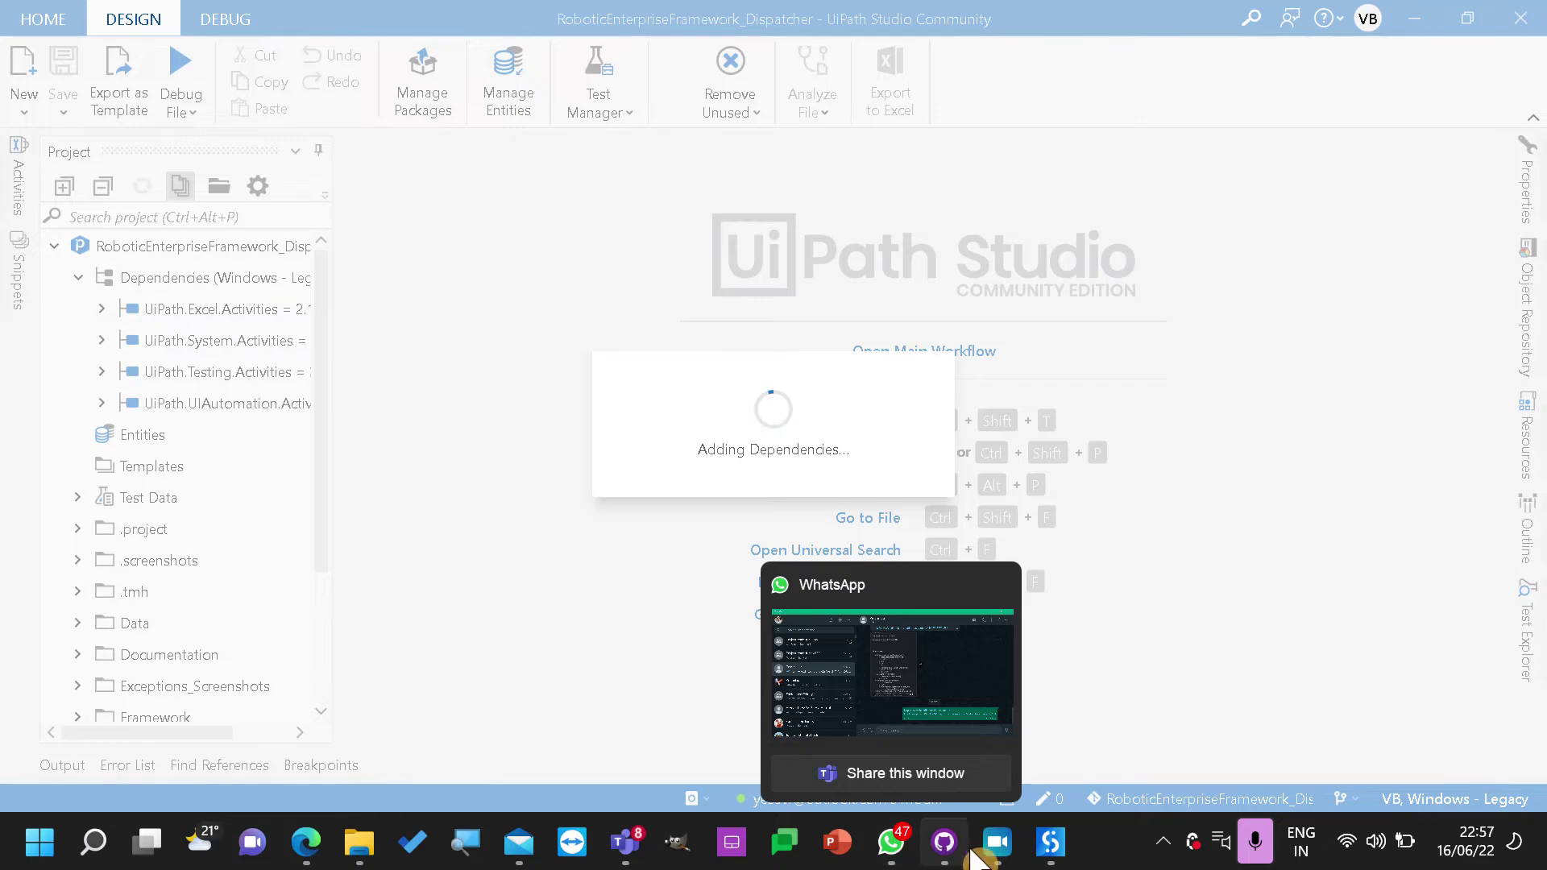
Switch to File Explorer and locate Config.xlsx in the Data folder of the RoboticEnterpriseFramework_Training project
{"action": "mouse_move", "coordinate": [359, 842]}
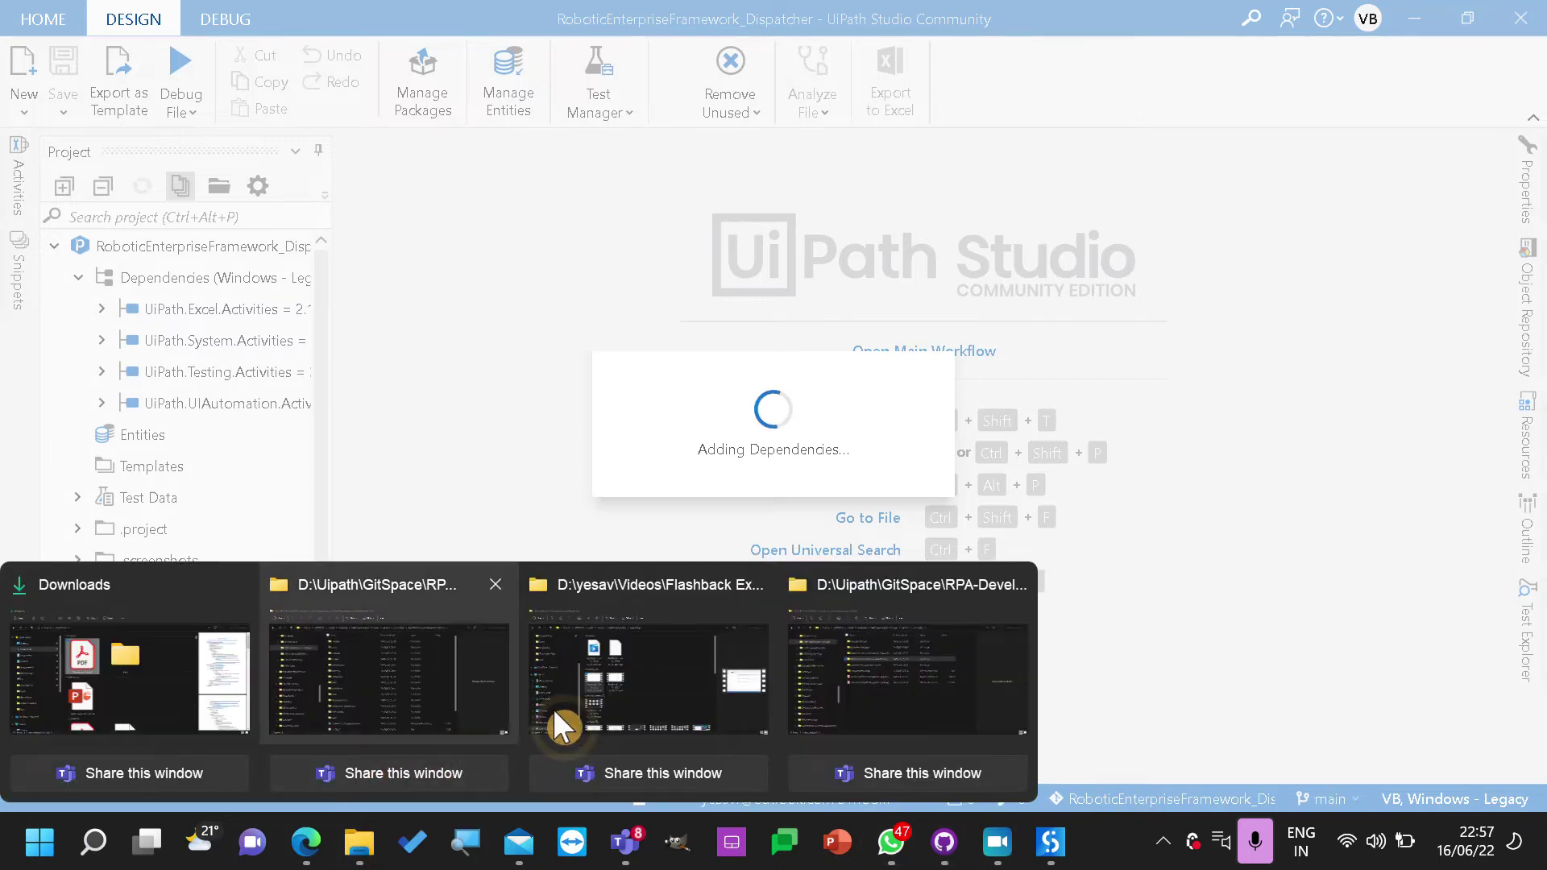
{"action": "left_click", "coordinate": [870, 694]}
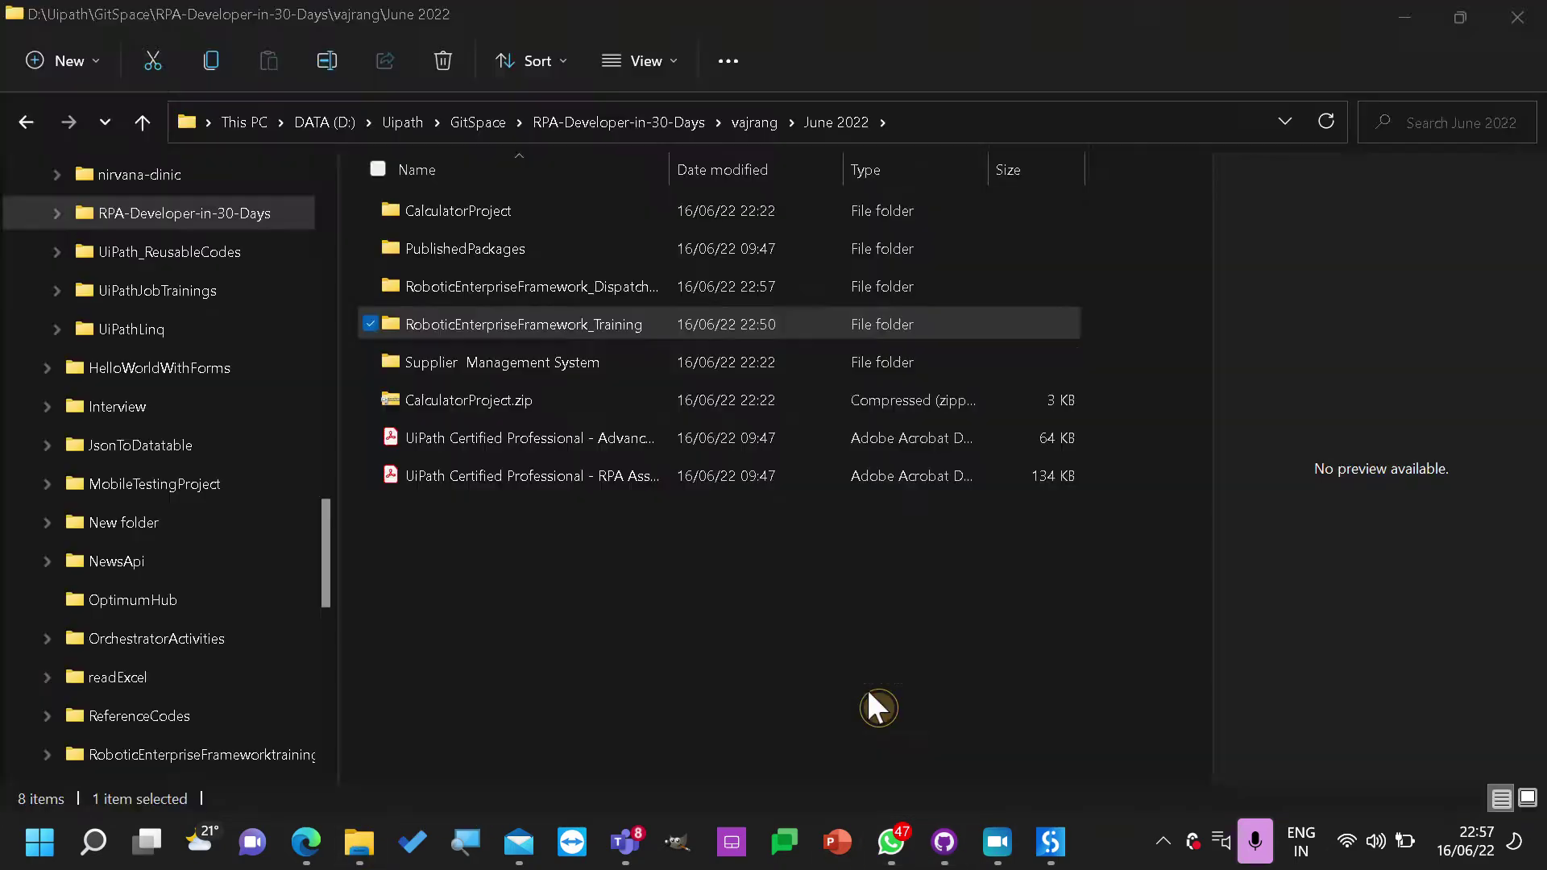
{"action": "double_click", "coordinate": [497, 318]}
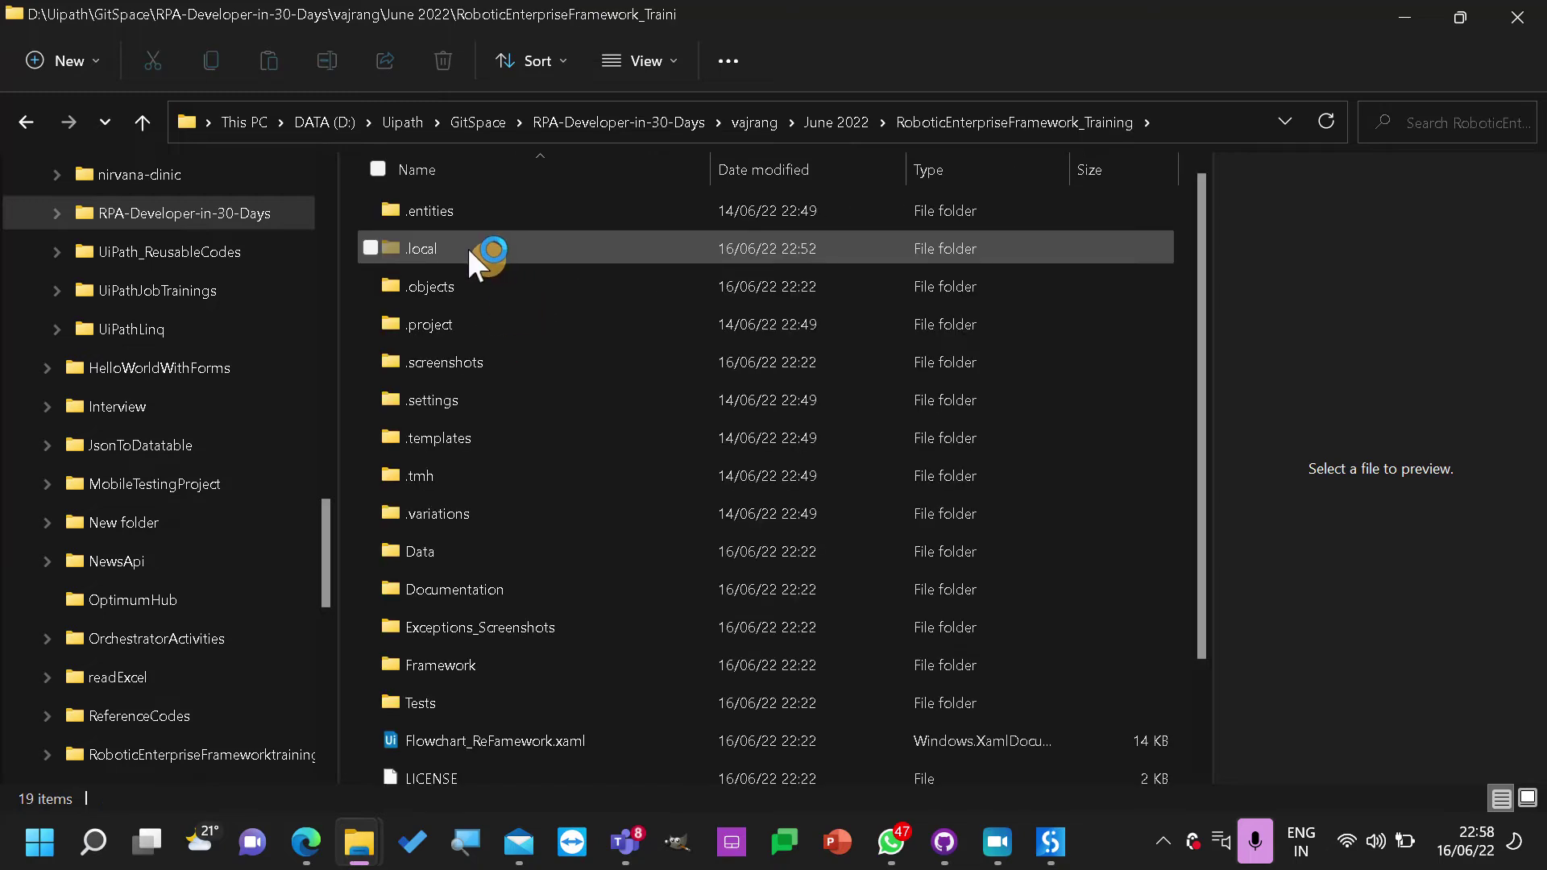
{"action": "double_click", "coordinate": [432, 552]}
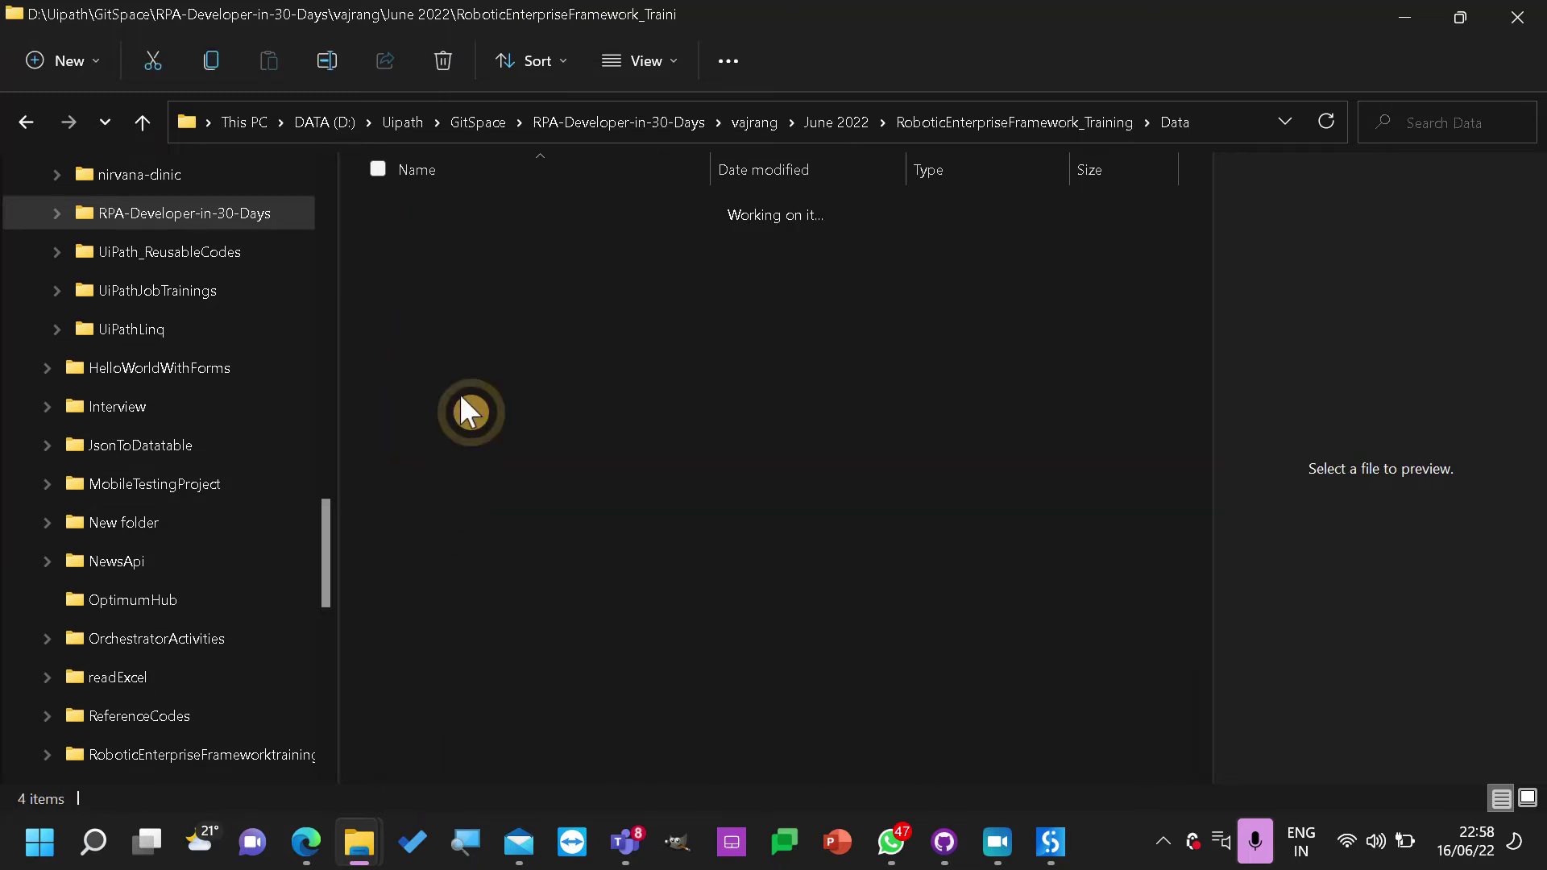
{"action": "left_click", "coordinate": [452, 325]}
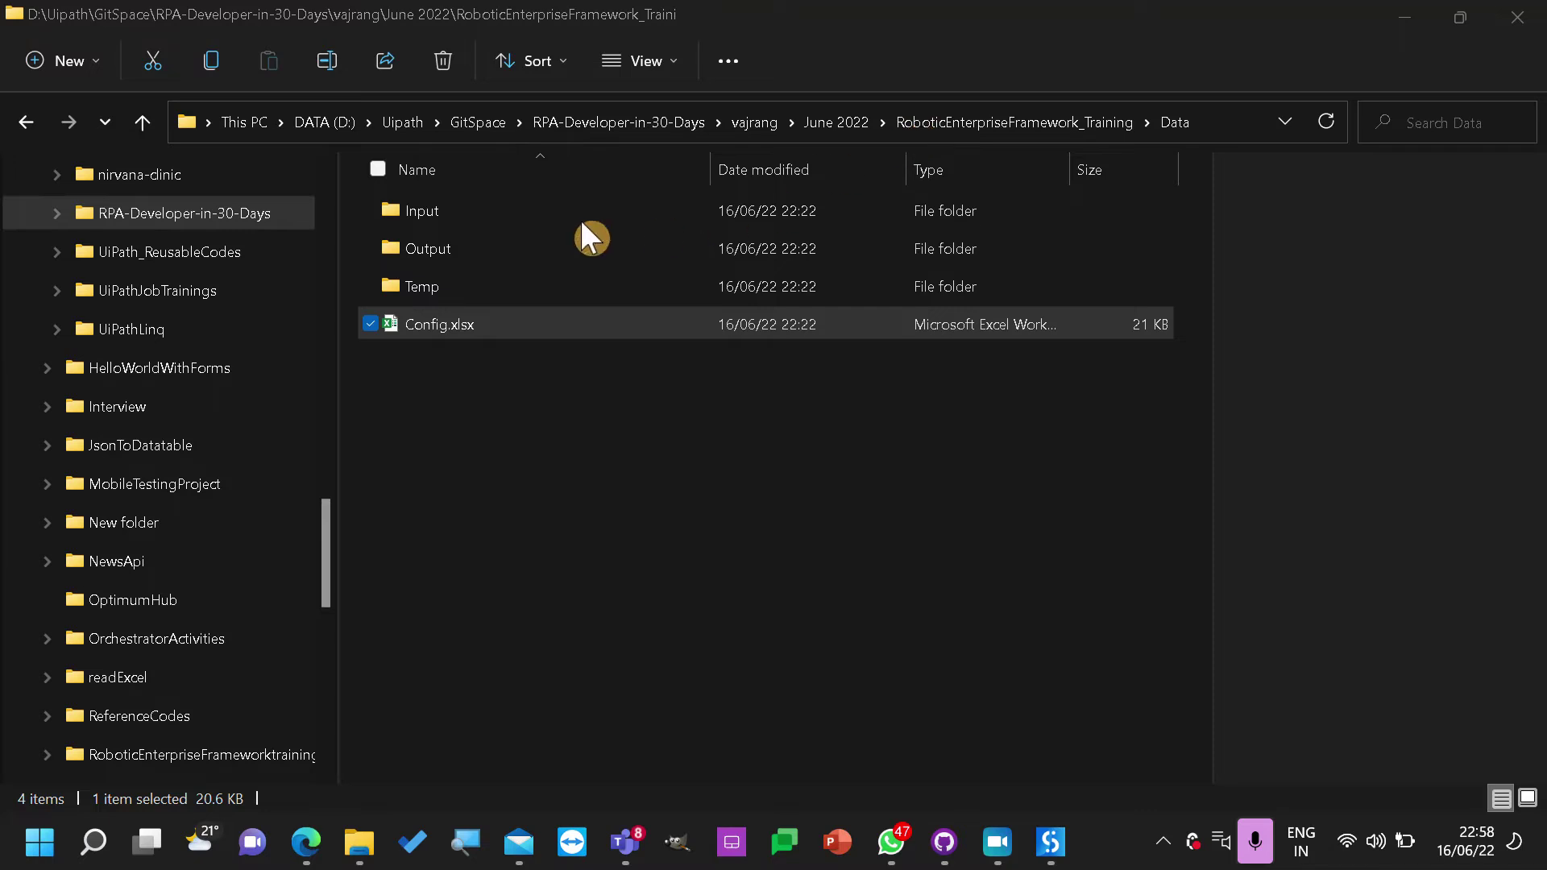
View the Data folder of the RoboticEnterpriseFramework_Dispatcher project and return to the project's root folder
{"action": "left_click", "coordinate": [816, 124]}
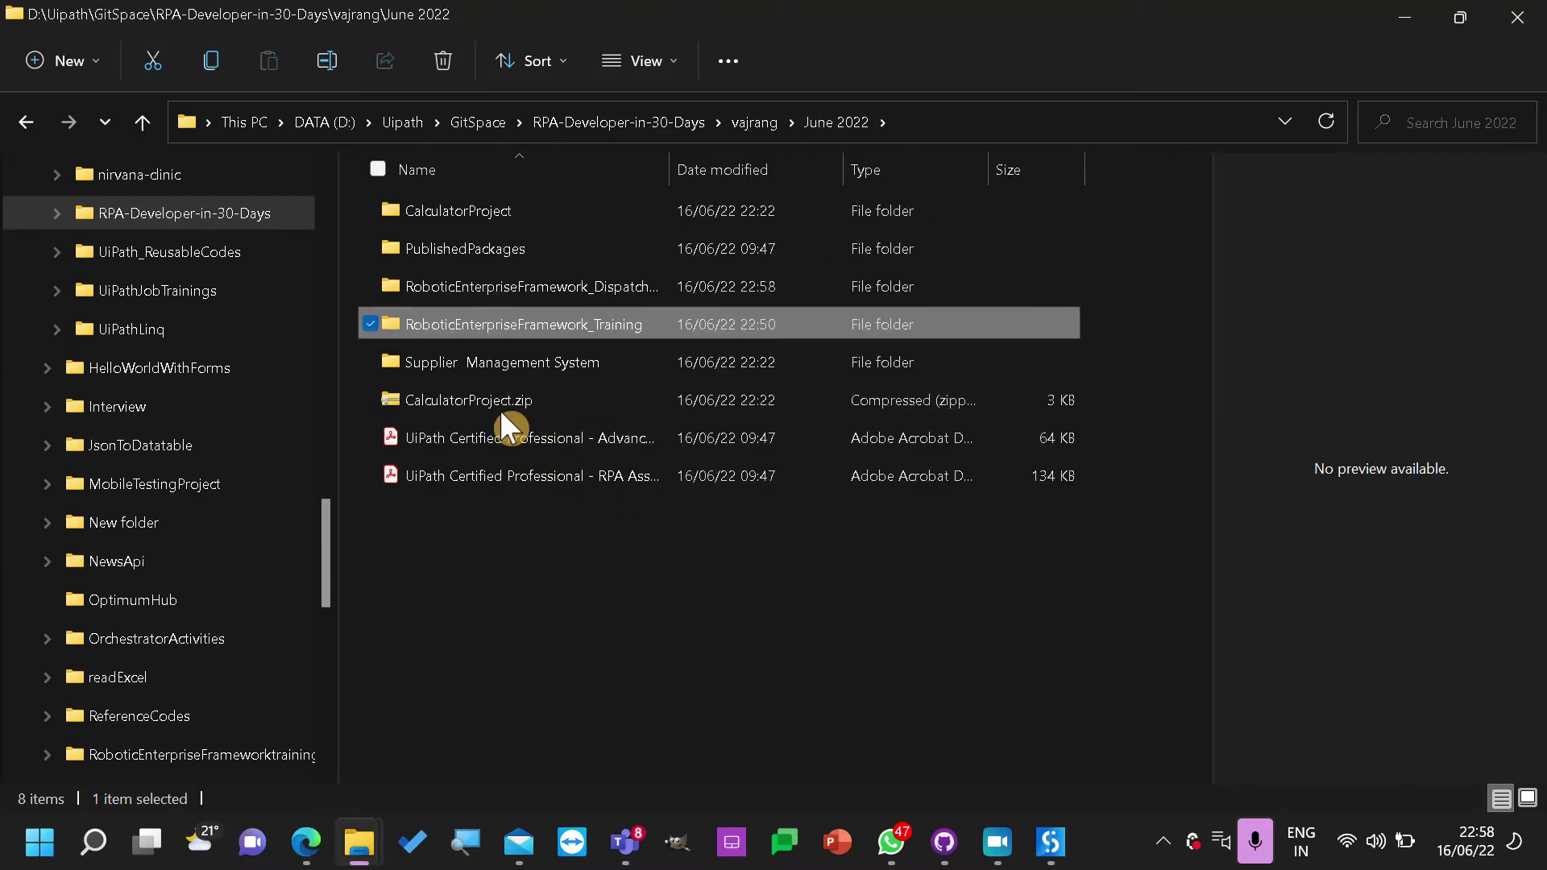
{"action": "double_click", "coordinate": [516, 284]}
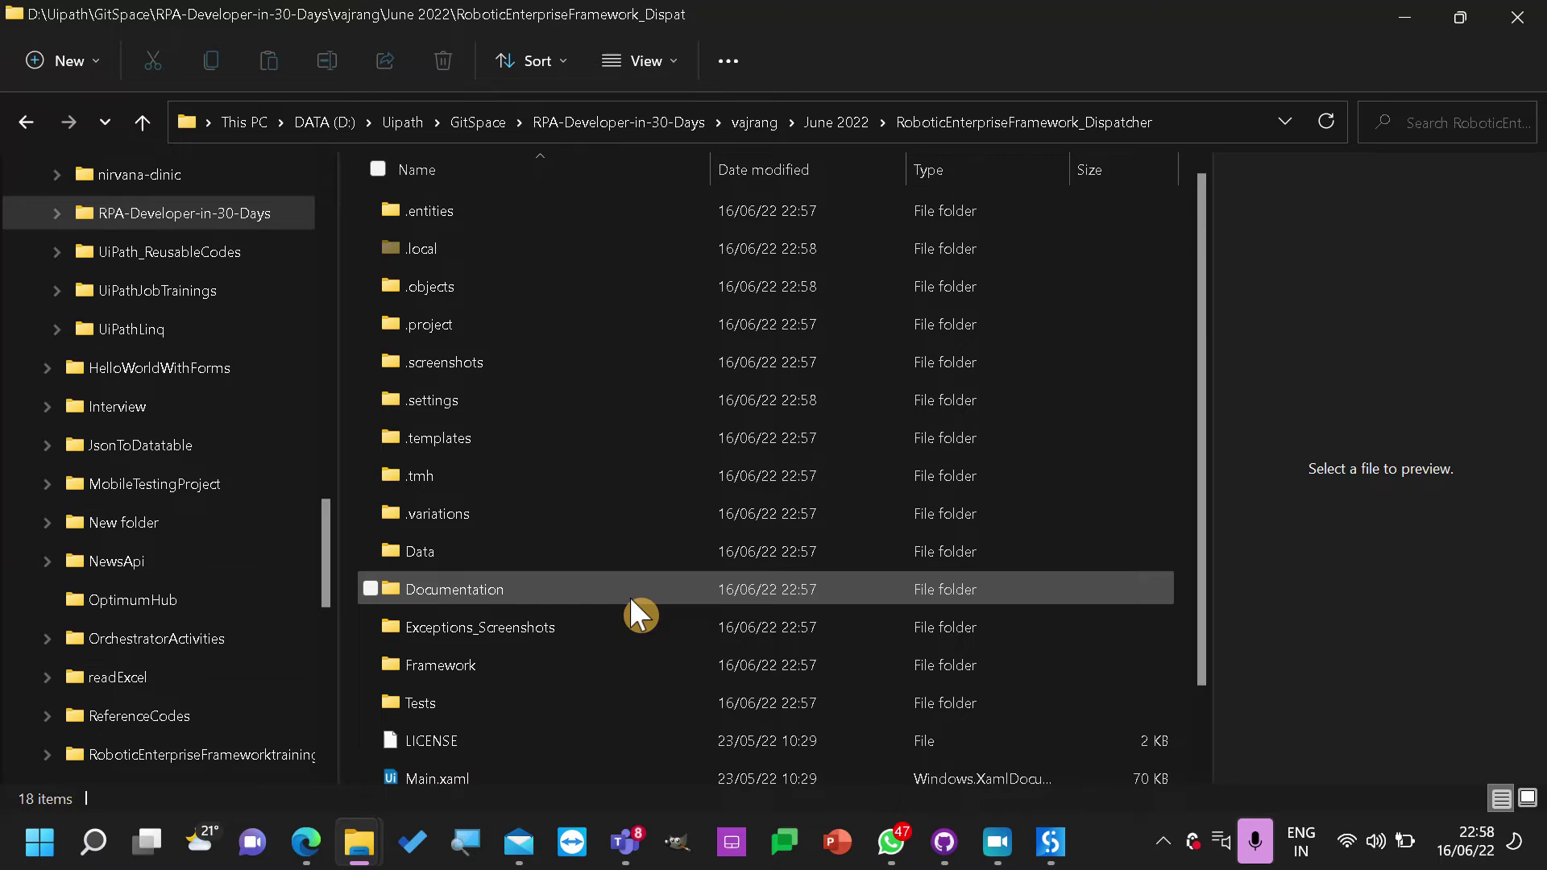
{"action": "left_click", "coordinate": [446, 554]}
{"action": "double_click", "coordinate": [447, 556]}
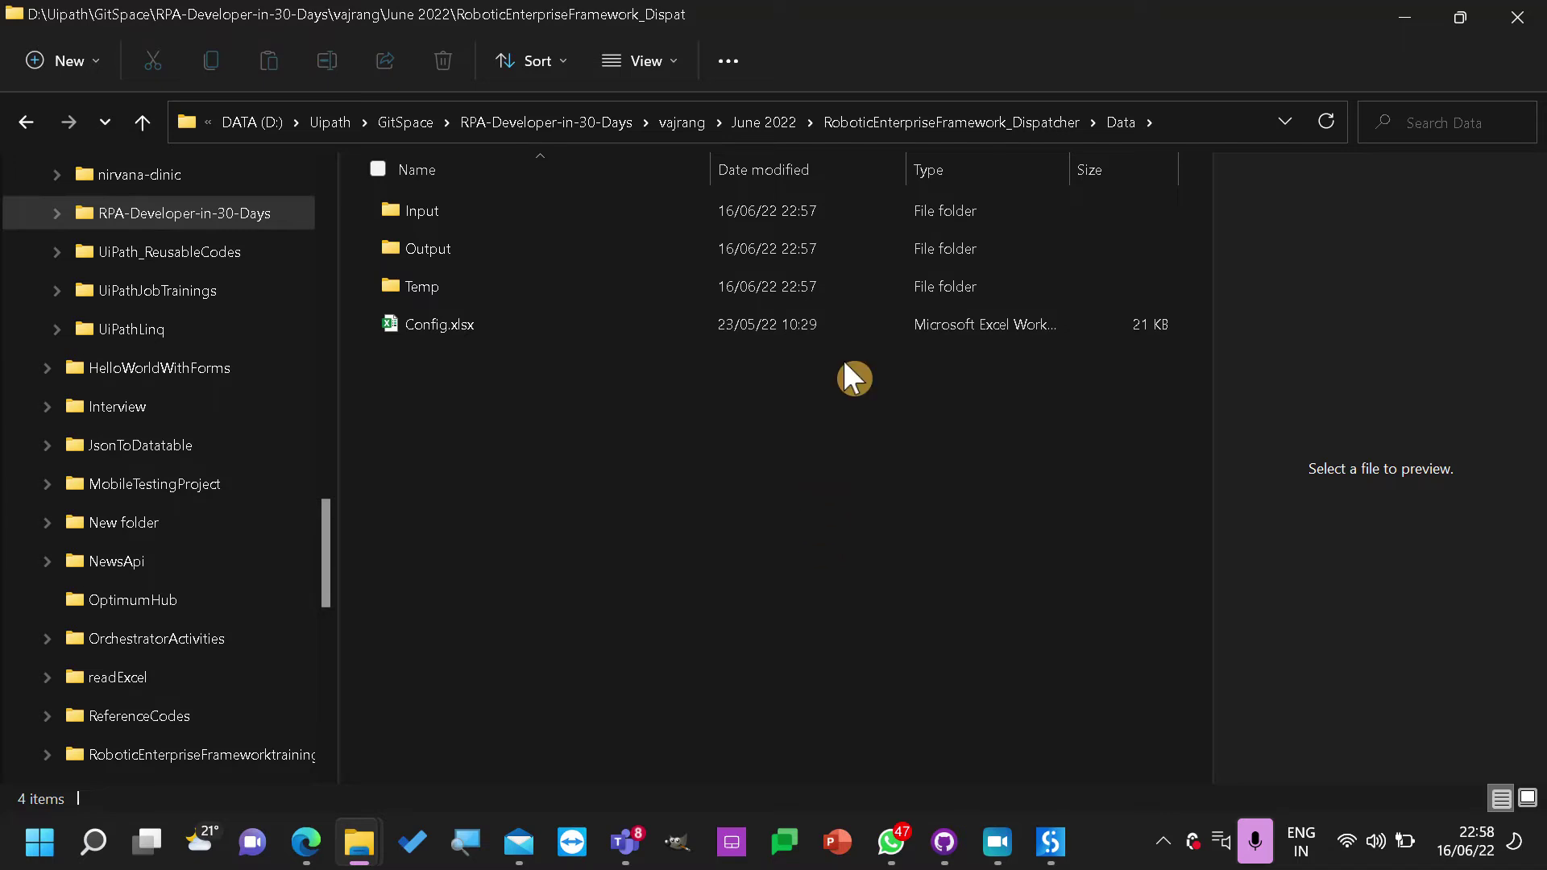
{"action": "left_click", "coordinate": [952, 121]}
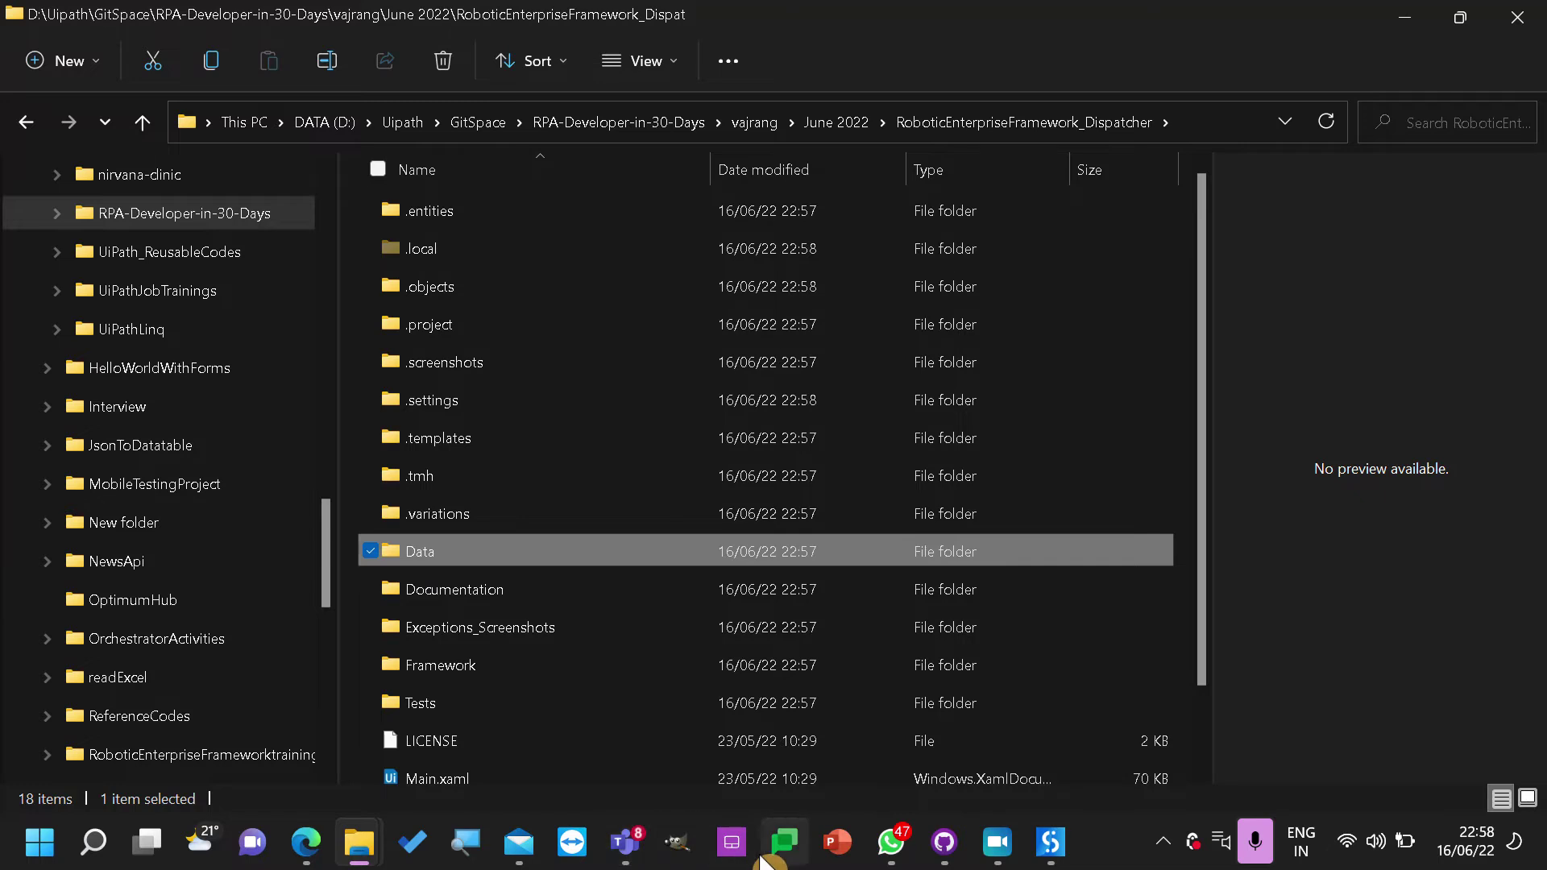
Switch to the Teams meeting window, review the attendees and the participants list, and minimize the meeting
{"action": "mouse_move", "coordinate": [625, 842]}
{"action": "left_click", "coordinate": [640, 616]}
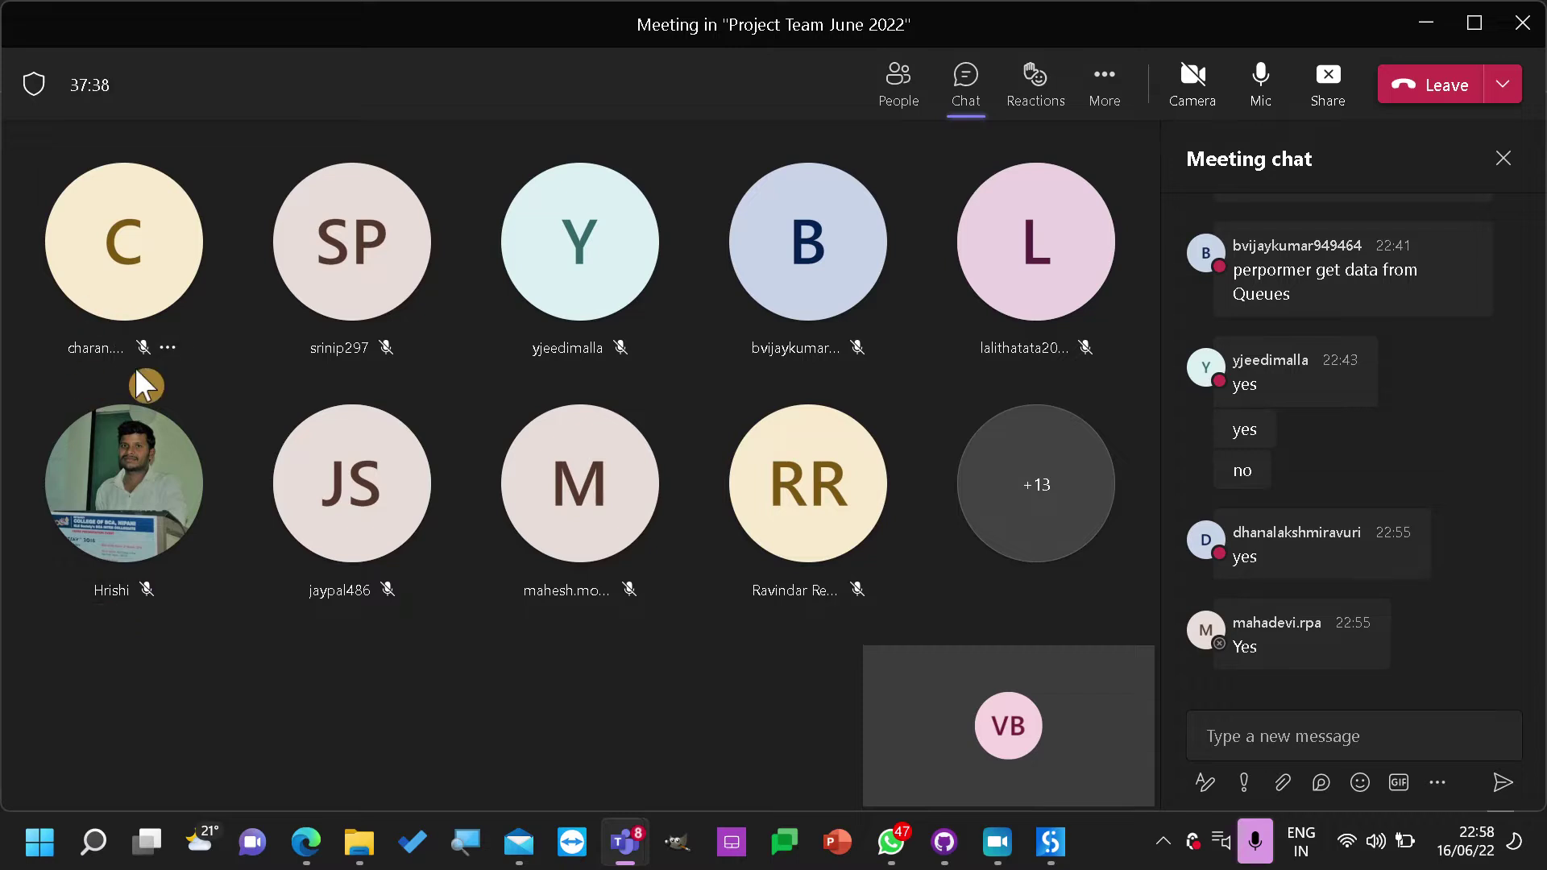
{"action": "mouse_move", "coordinate": [118, 543]}
{"action": "mouse_move", "coordinate": [109, 346]}
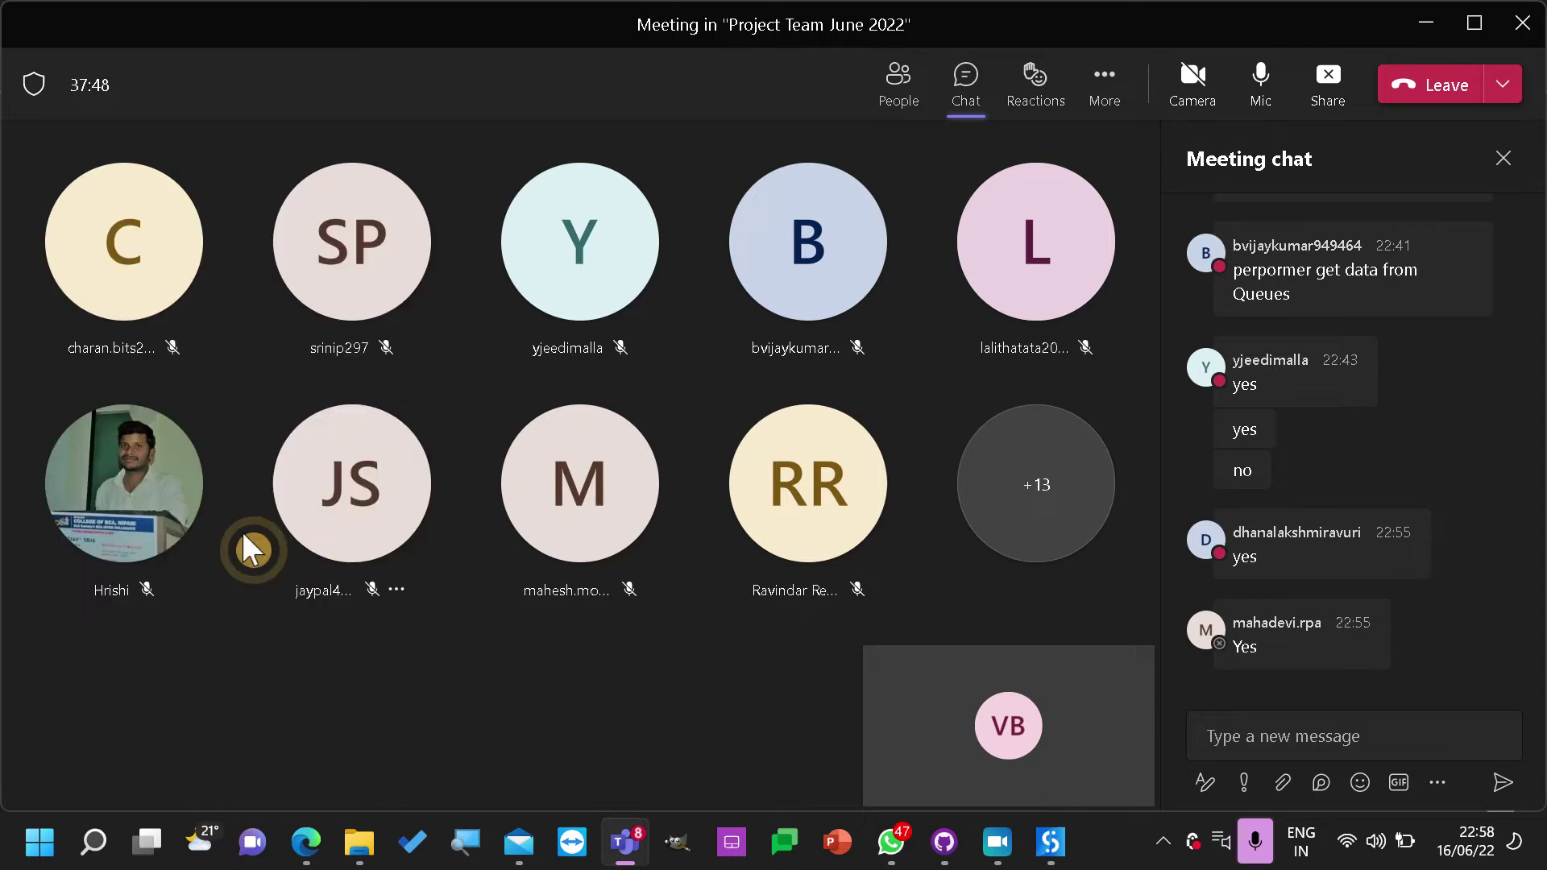
{"action": "mouse_move", "coordinate": [138, 530]}
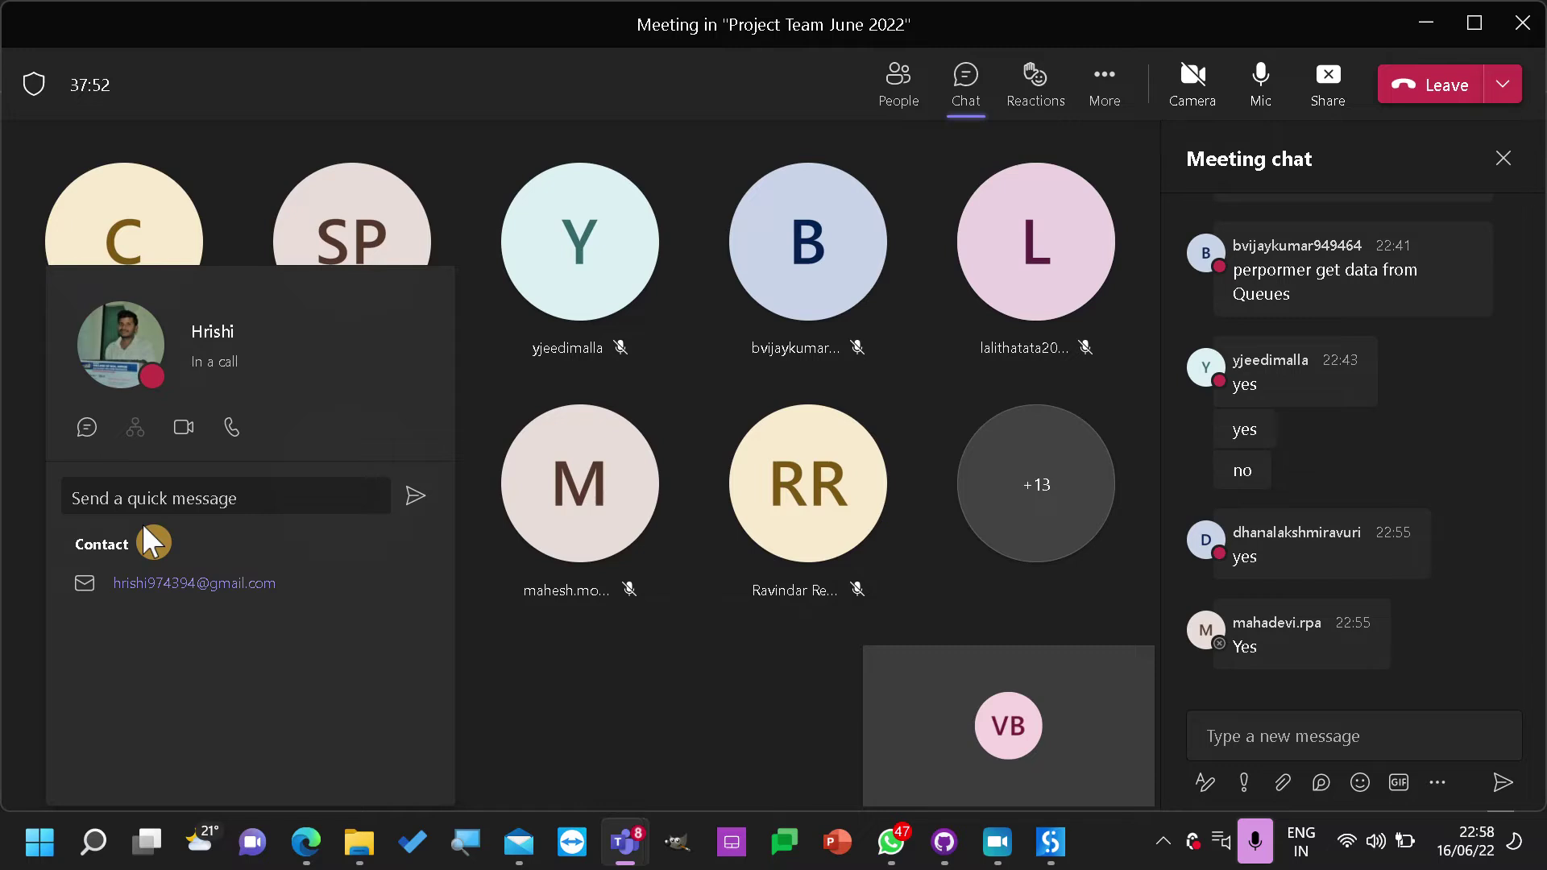
{"action": "mouse_move", "coordinate": [137, 266]}
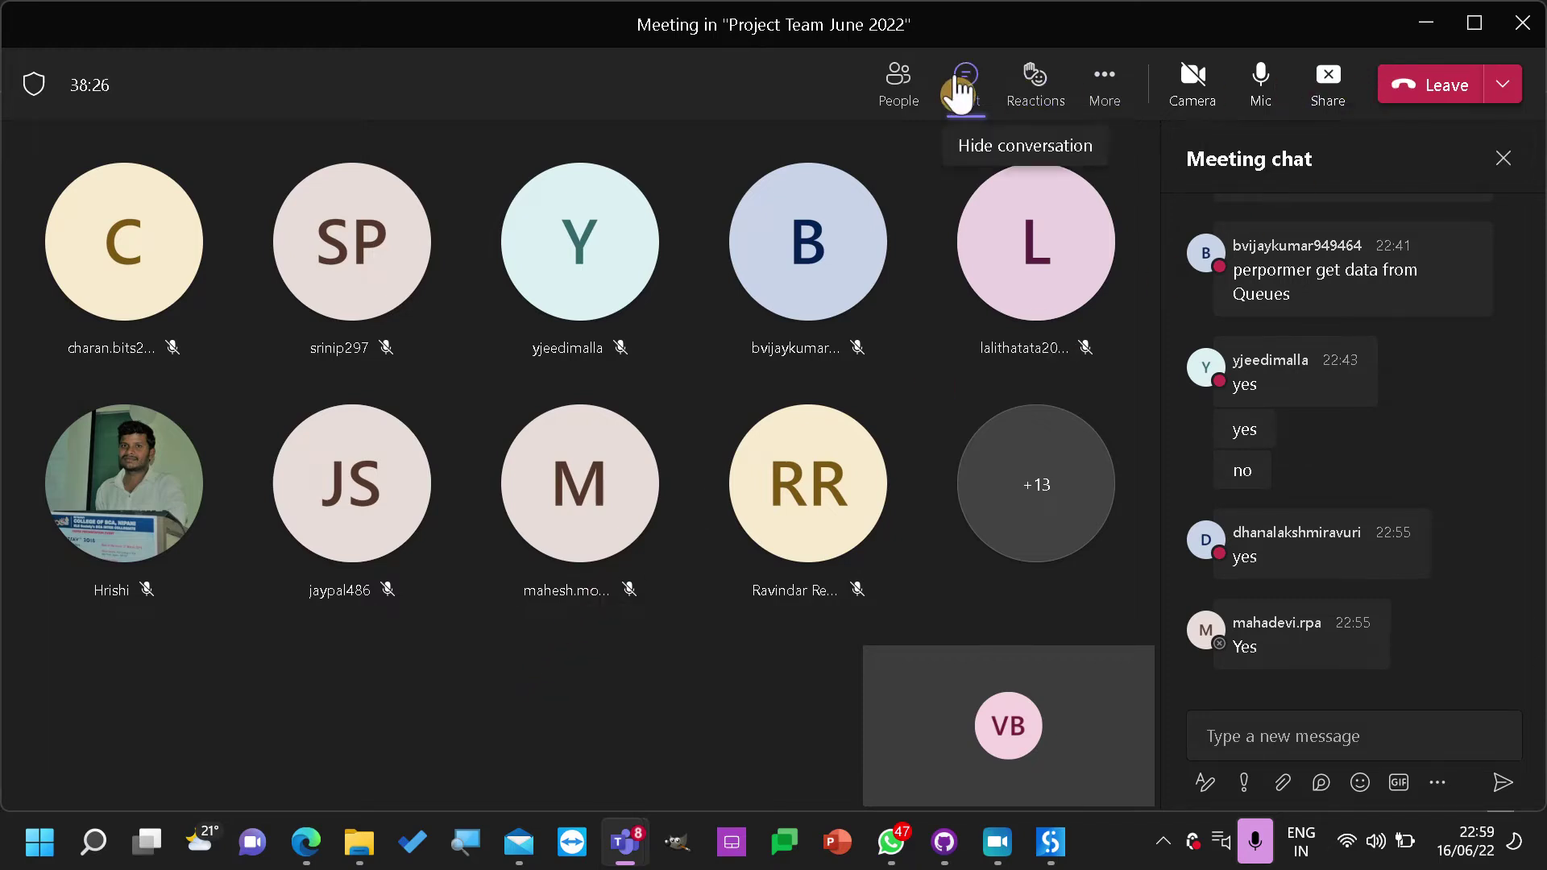
{"action": "left_click", "coordinate": [890, 95]}
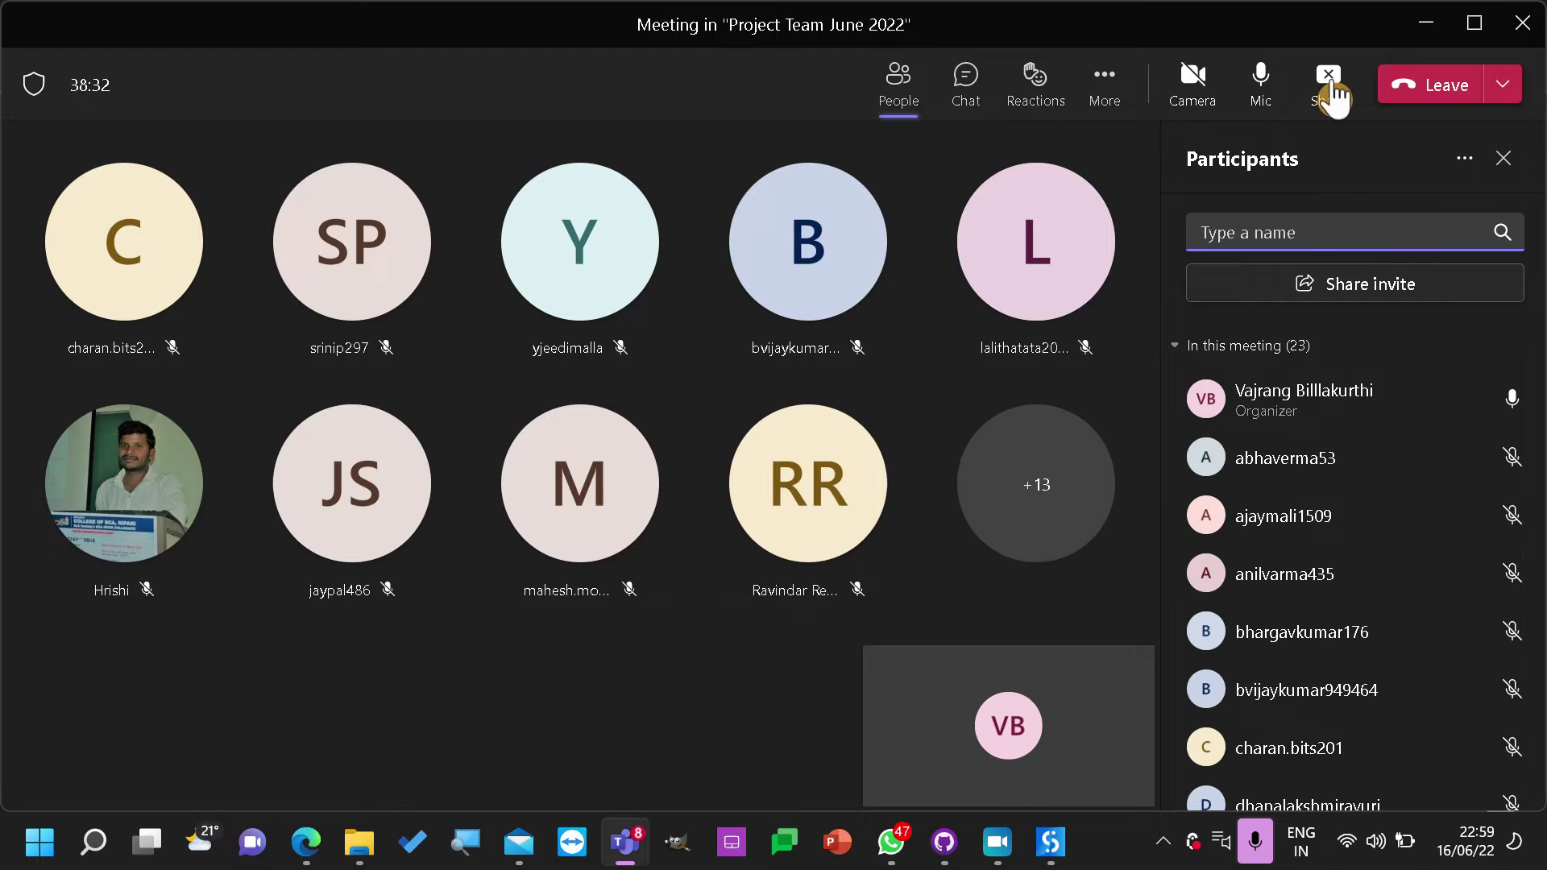
{"action": "left_click", "coordinate": [1437, 45]}
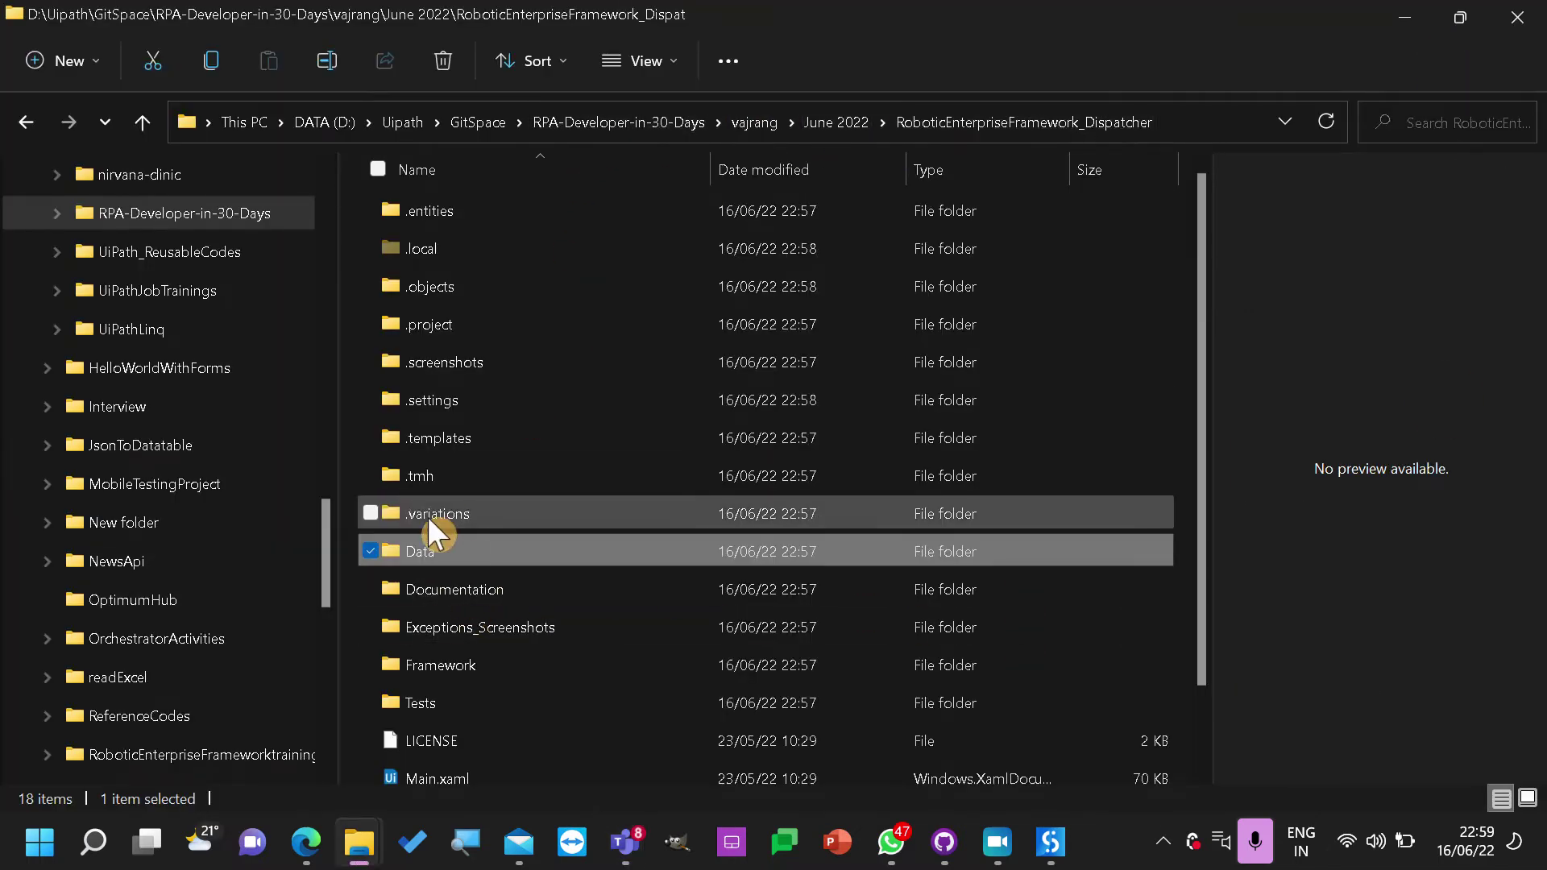
Open Config.xlsx from the Data folder of the RoboticEnterpriseFramework_Dispatcher project and view its Settings sheet
{"action": "double_click", "coordinate": [430, 553]}
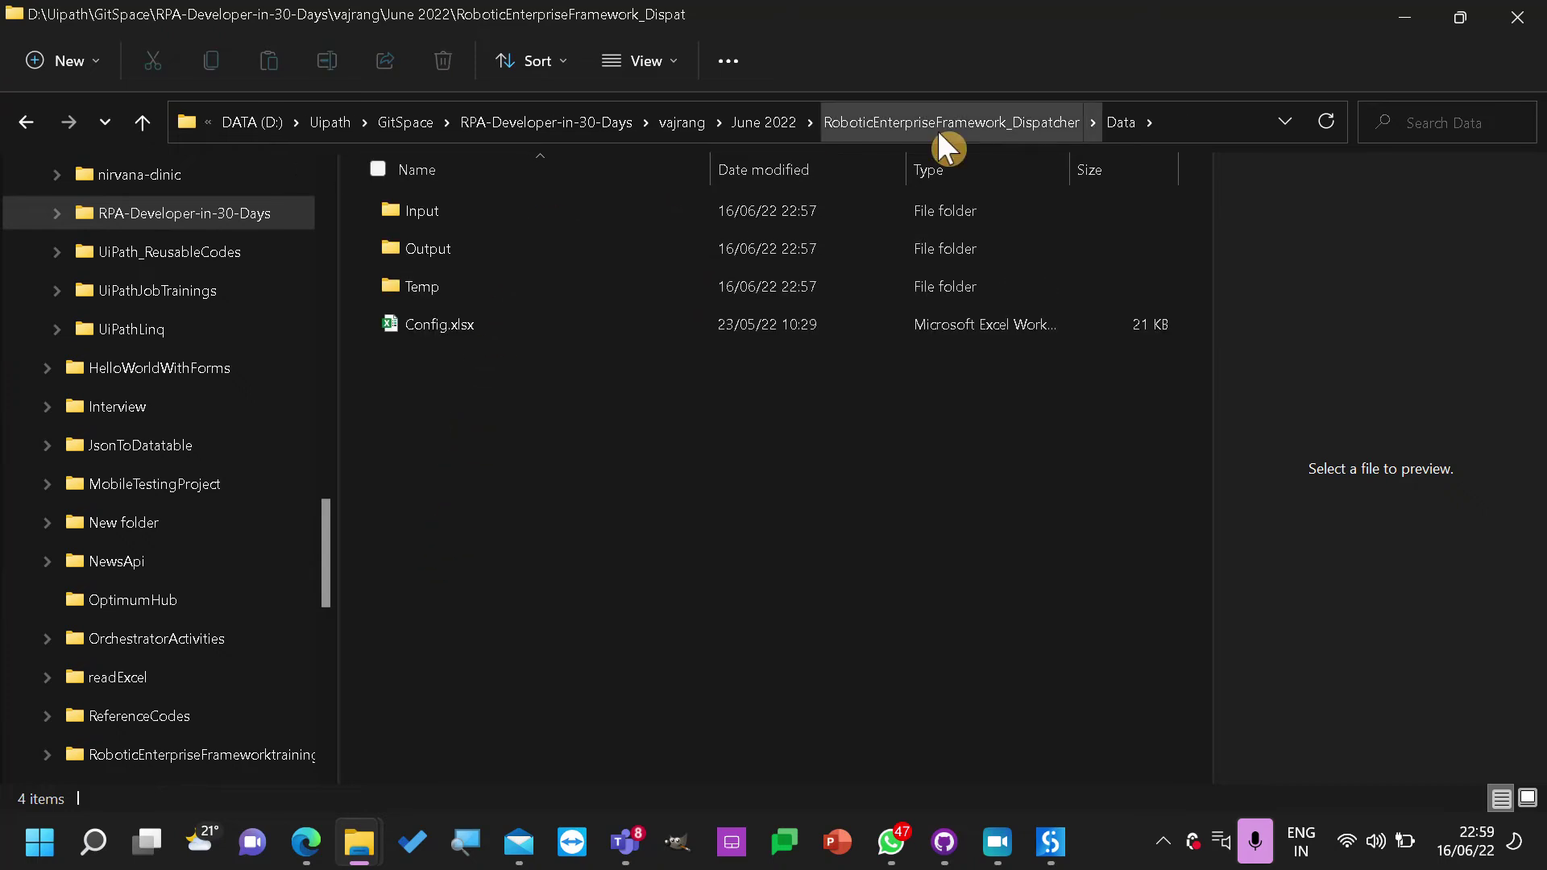
{"action": "left_click", "coordinate": [938, 122]}
{"action": "scroll", "coordinate": [446, 615], "scroll_direction": "down", "scroll_amount": 1}
{"action": "scroll", "coordinate": [451, 626], "scroll_direction": "up", "scroll_amount": 1}
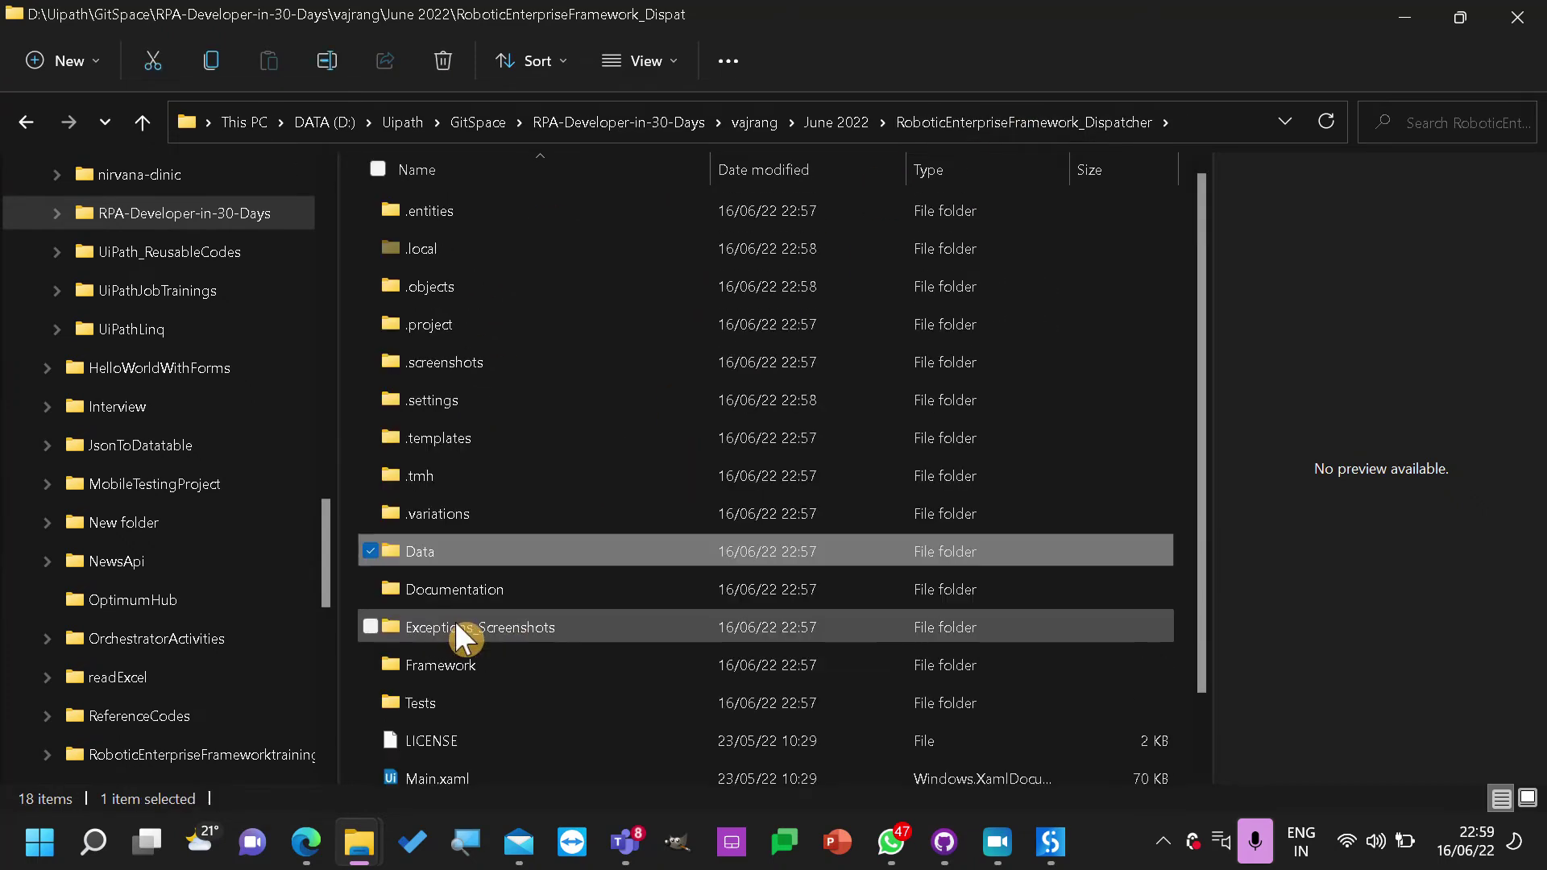
{"action": "double_click", "coordinate": [477, 554]}
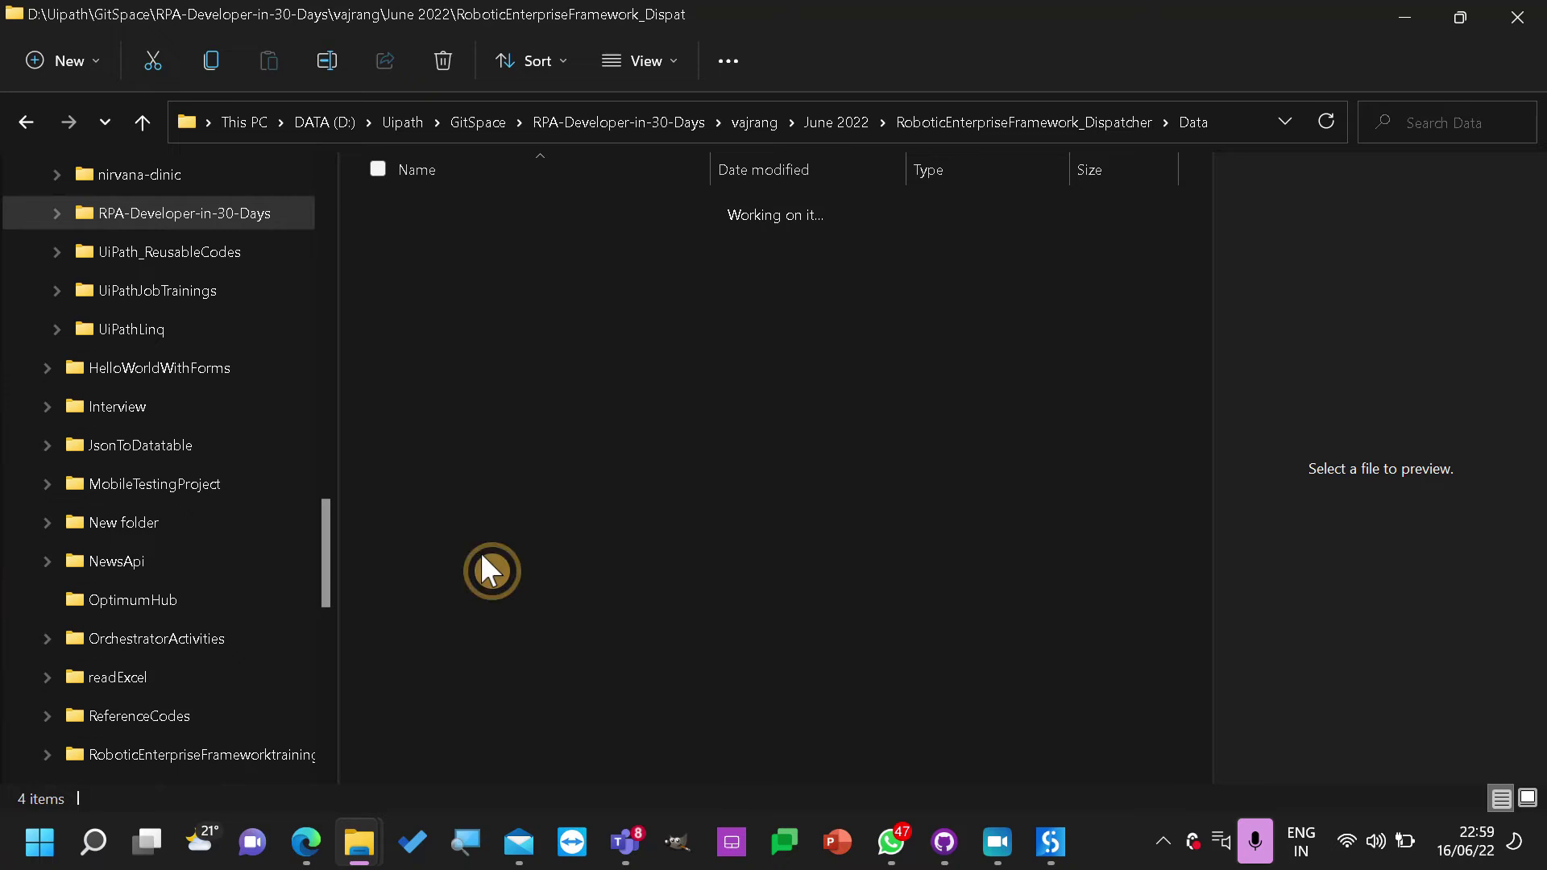
{"action": "double_click", "coordinate": [484, 321]}
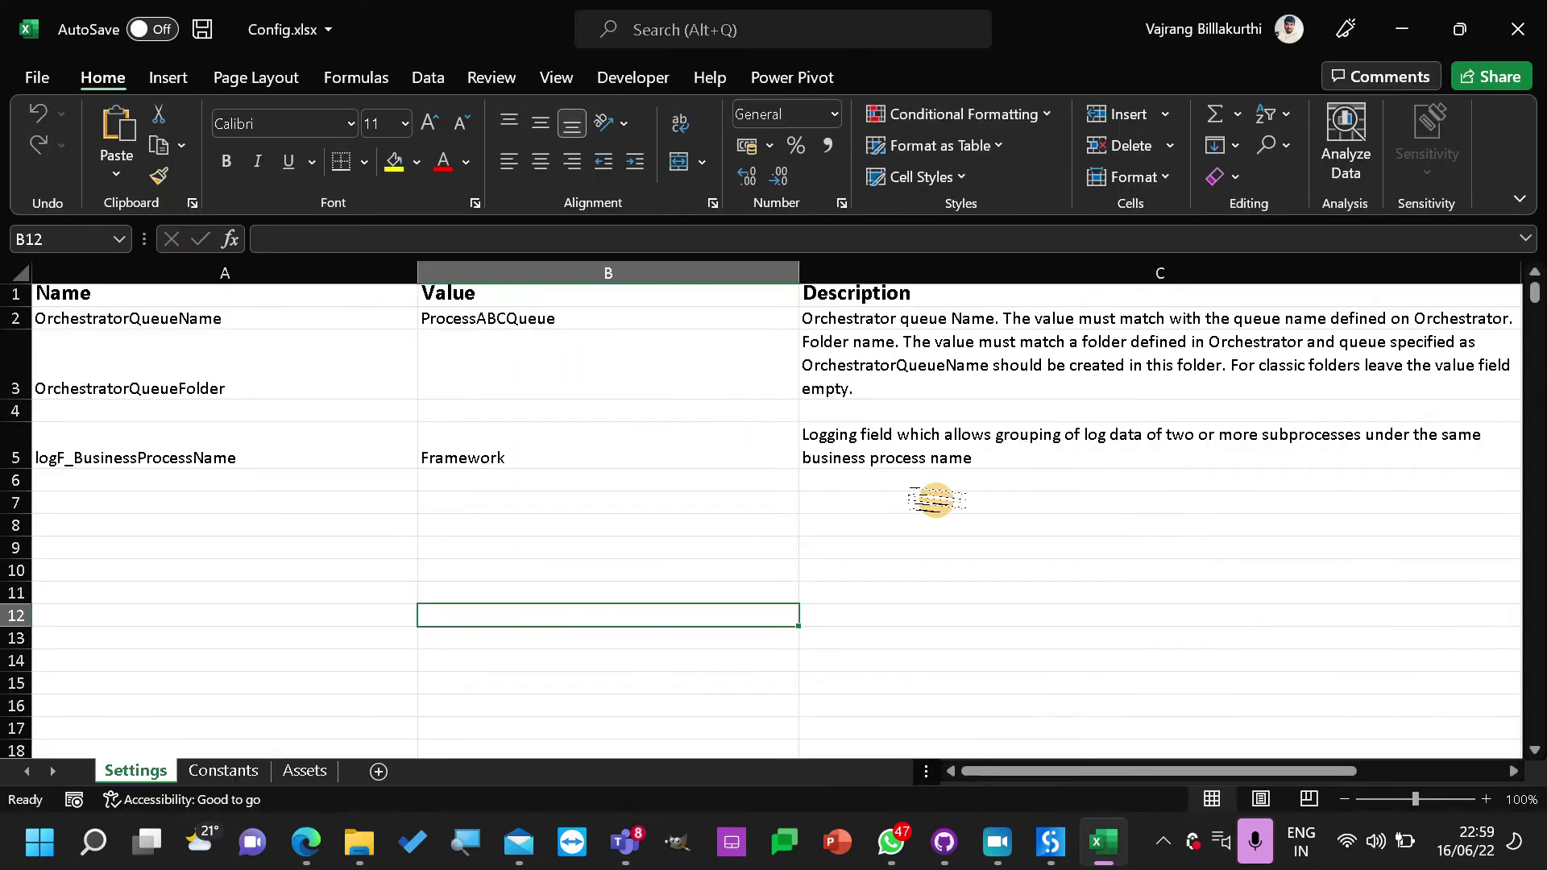
{"action": "left_click", "coordinate": [873, 480]}
{"action": "left_click", "coordinate": [306, 842]}
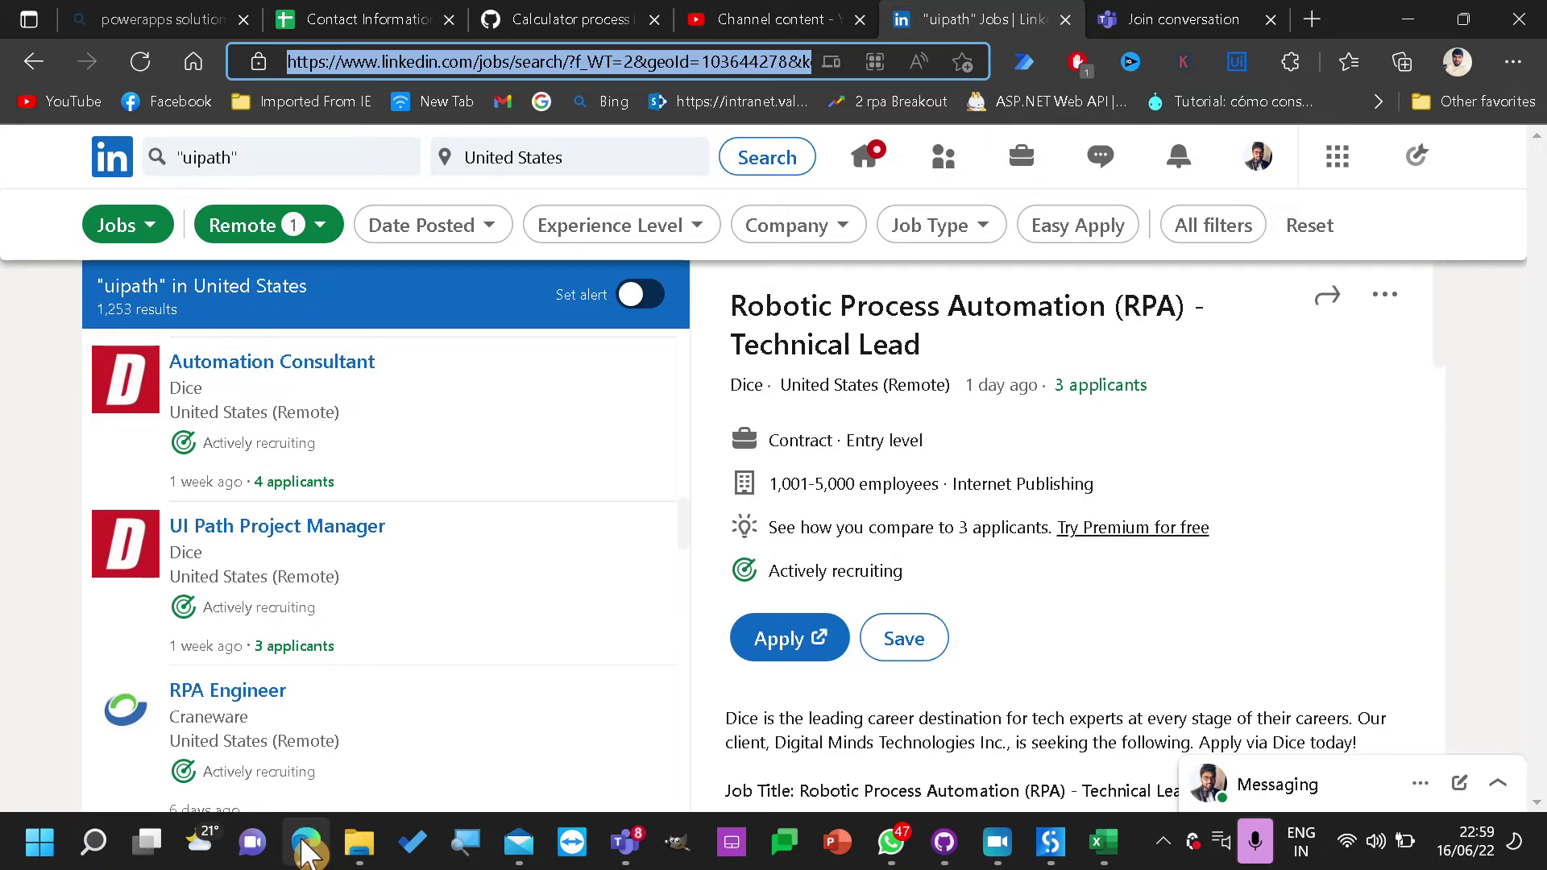
{"action": "left_click", "coordinate": [1050, 842]}
{"action": "left_click", "coordinate": [1184, 633]}
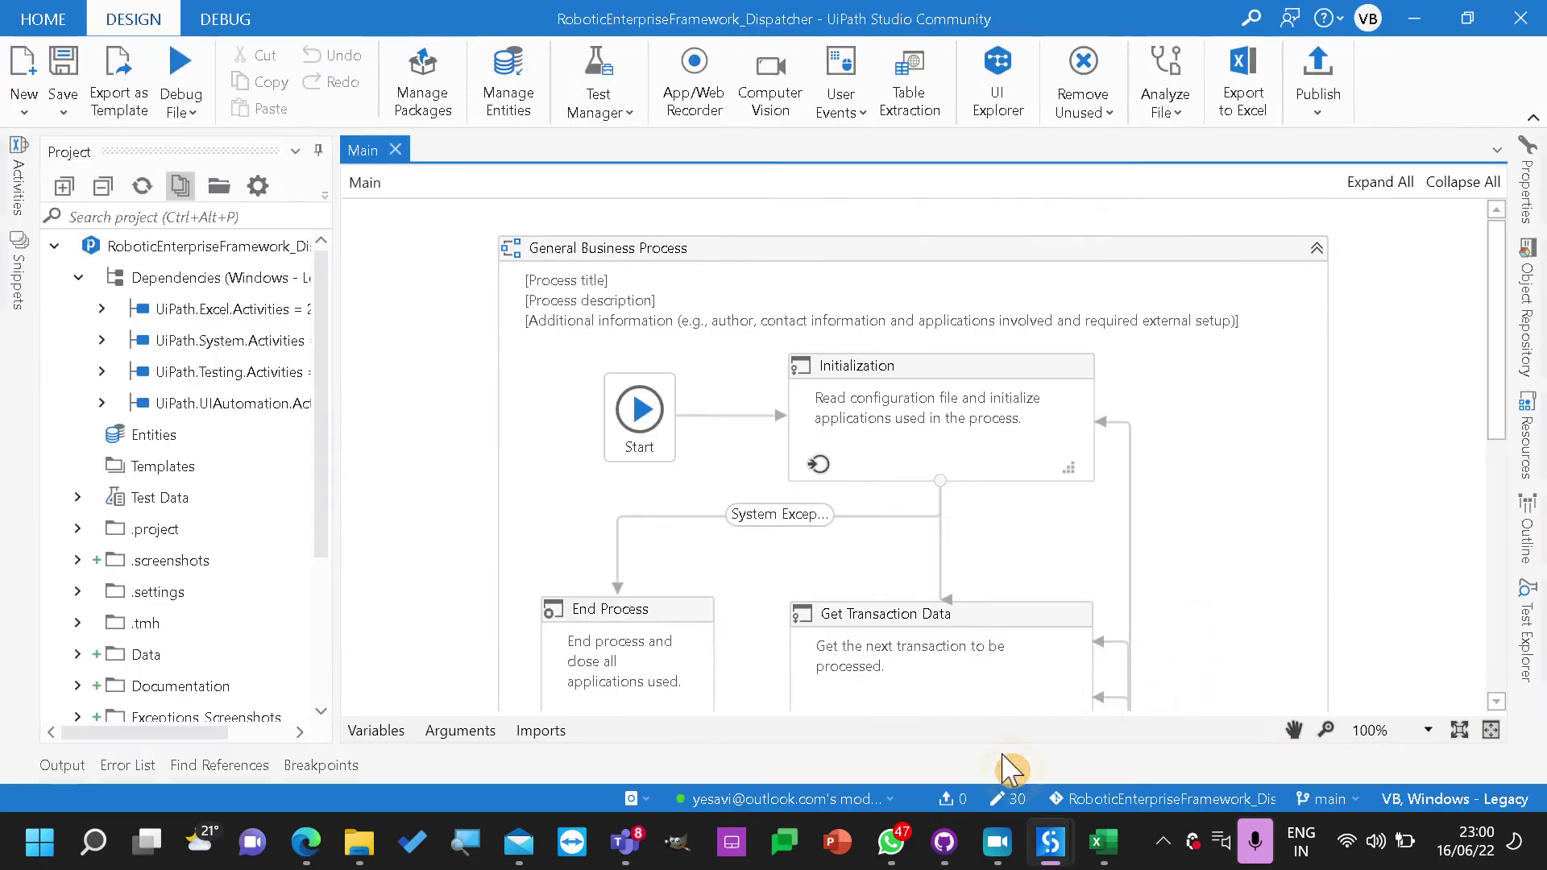
{"action": "left_click", "coordinate": [763, 799]}
{"action": "left_click", "coordinate": [632, 800]}
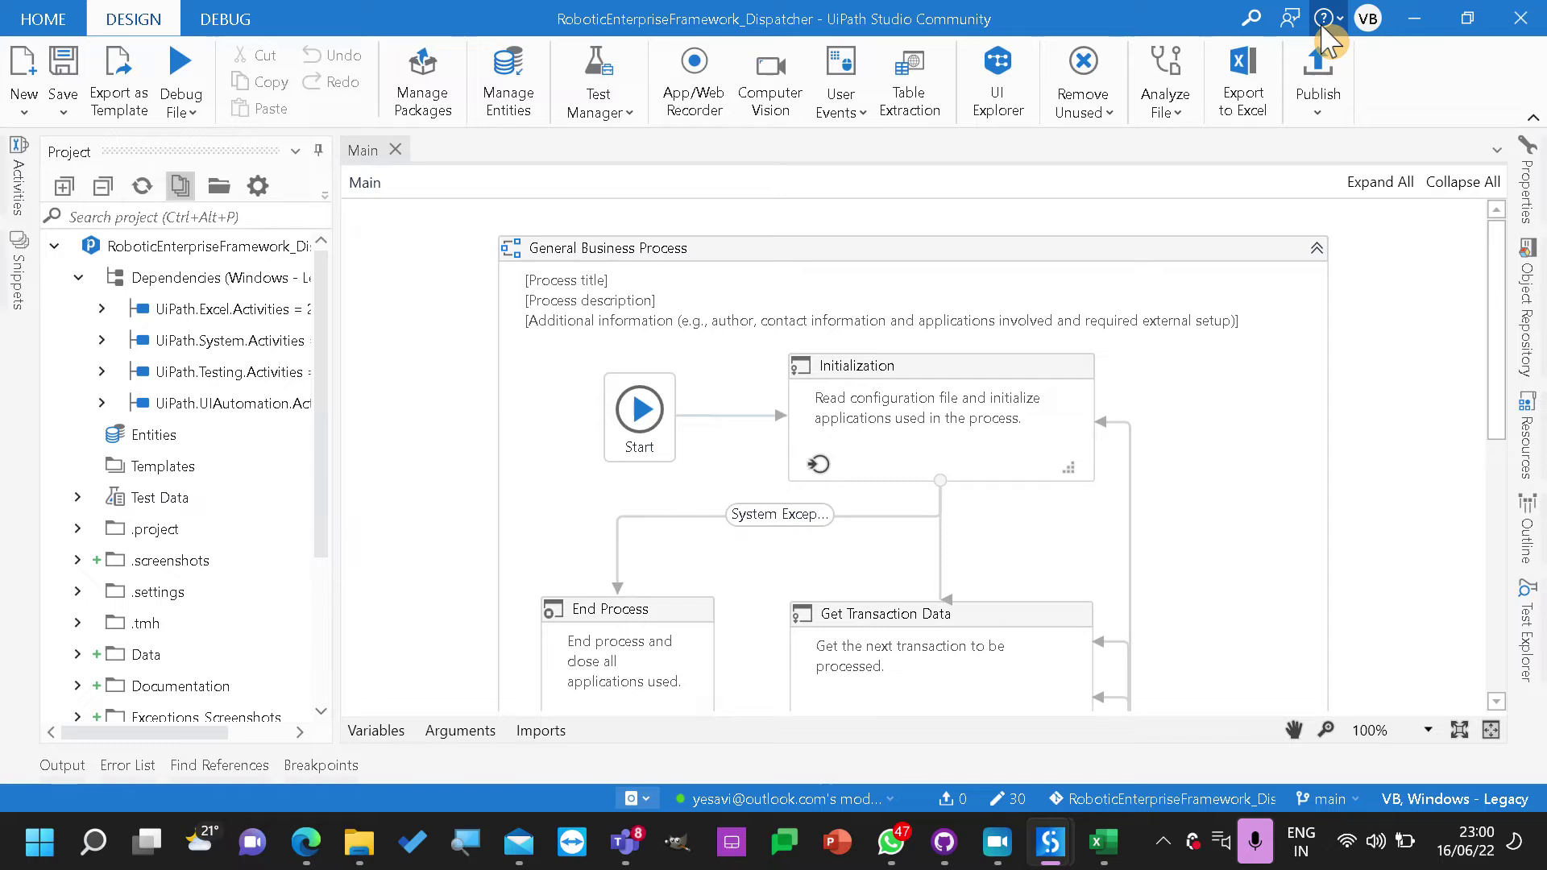
{"action": "left_click", "coordinate": [1163, 841]}
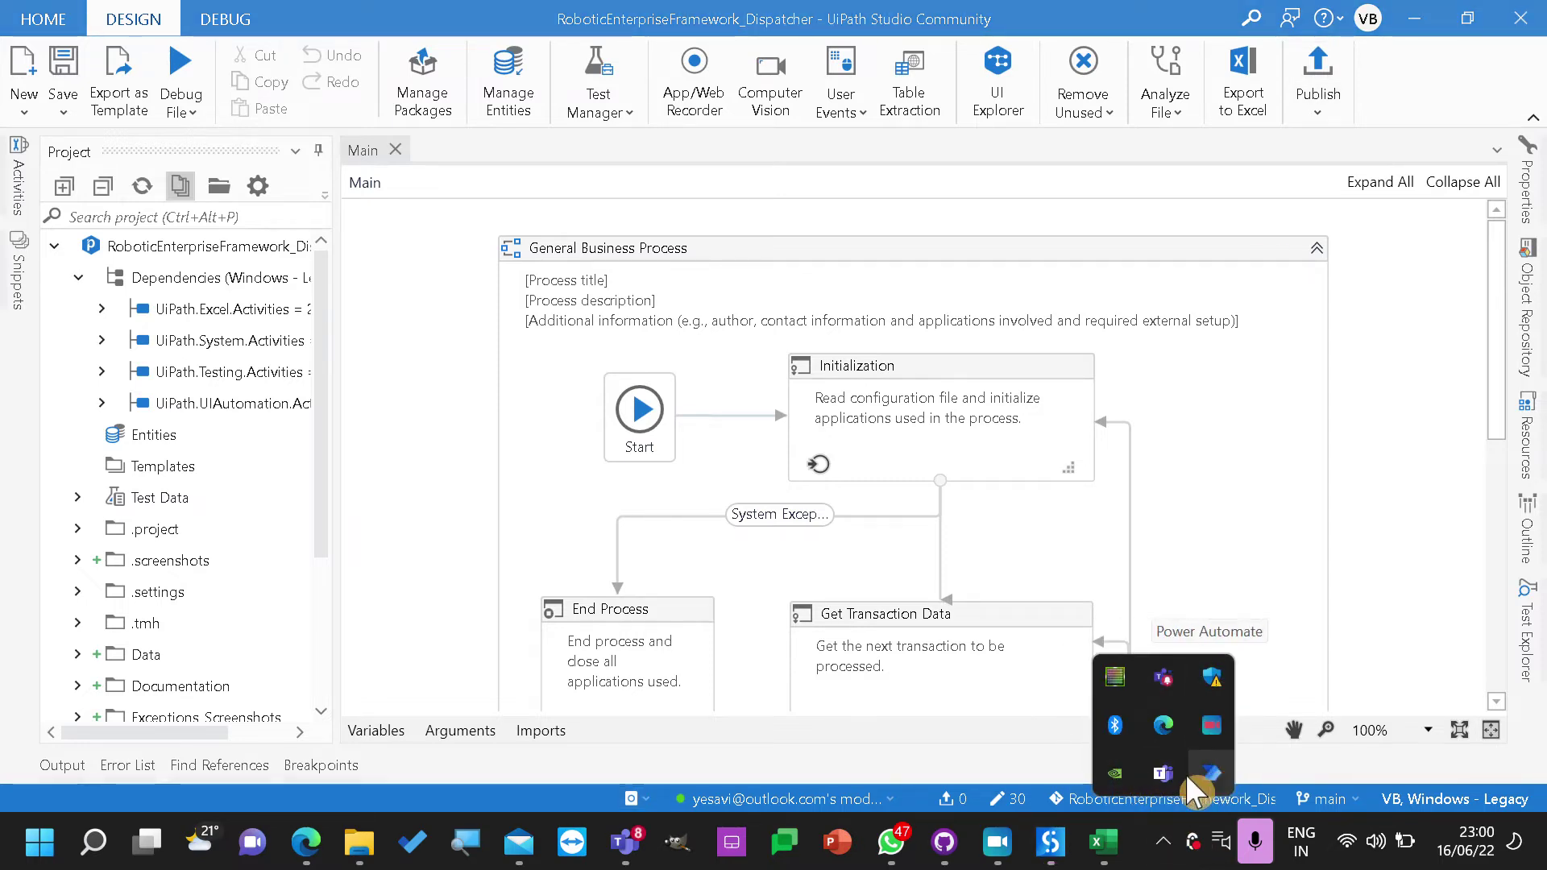
{"action": "left_click", "coordinate": [1322, 356]}
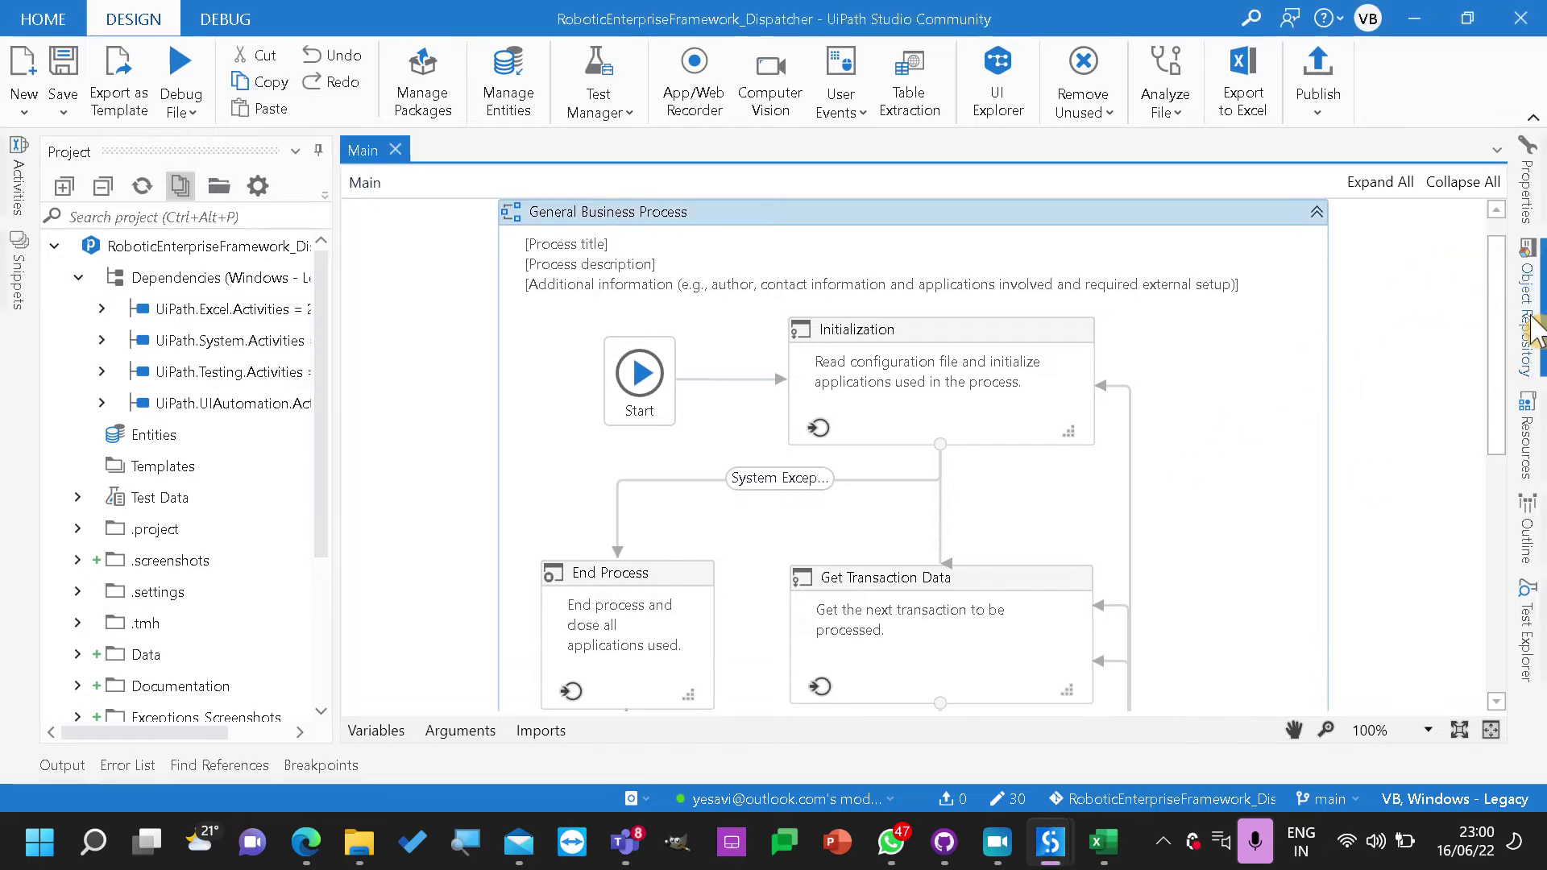
Switch to the browser, load the UiPath Automation Cloud home page and open the DefaultTenant Orchestrator service
{"action": "left_click", "coordinate": [306, 842]}
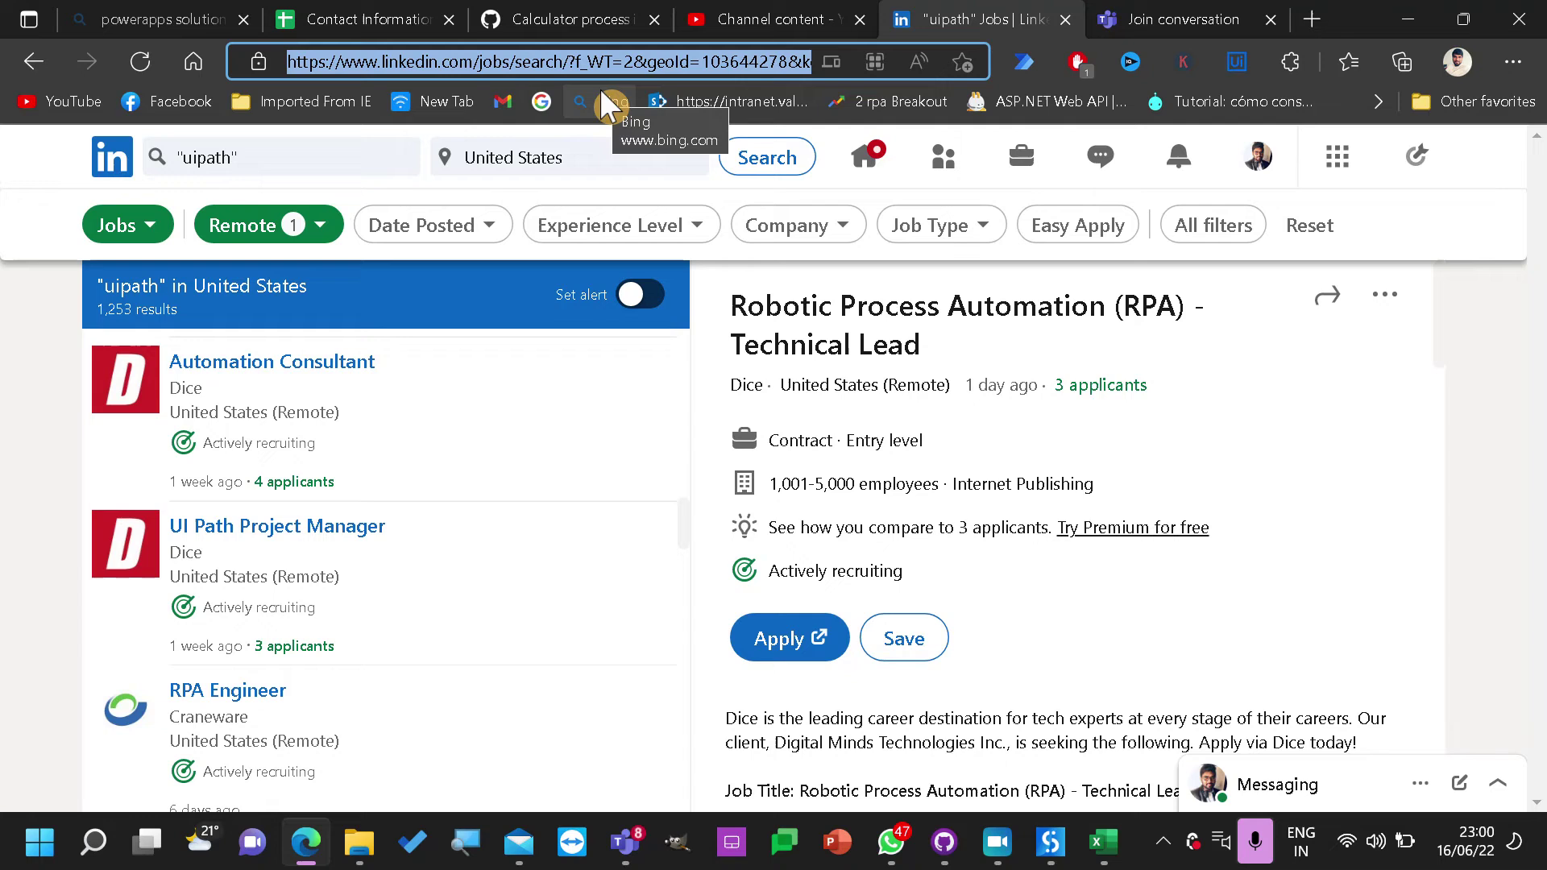
{"action": "type", "text": "clou"}
{"action": "key", "text": "Return"}
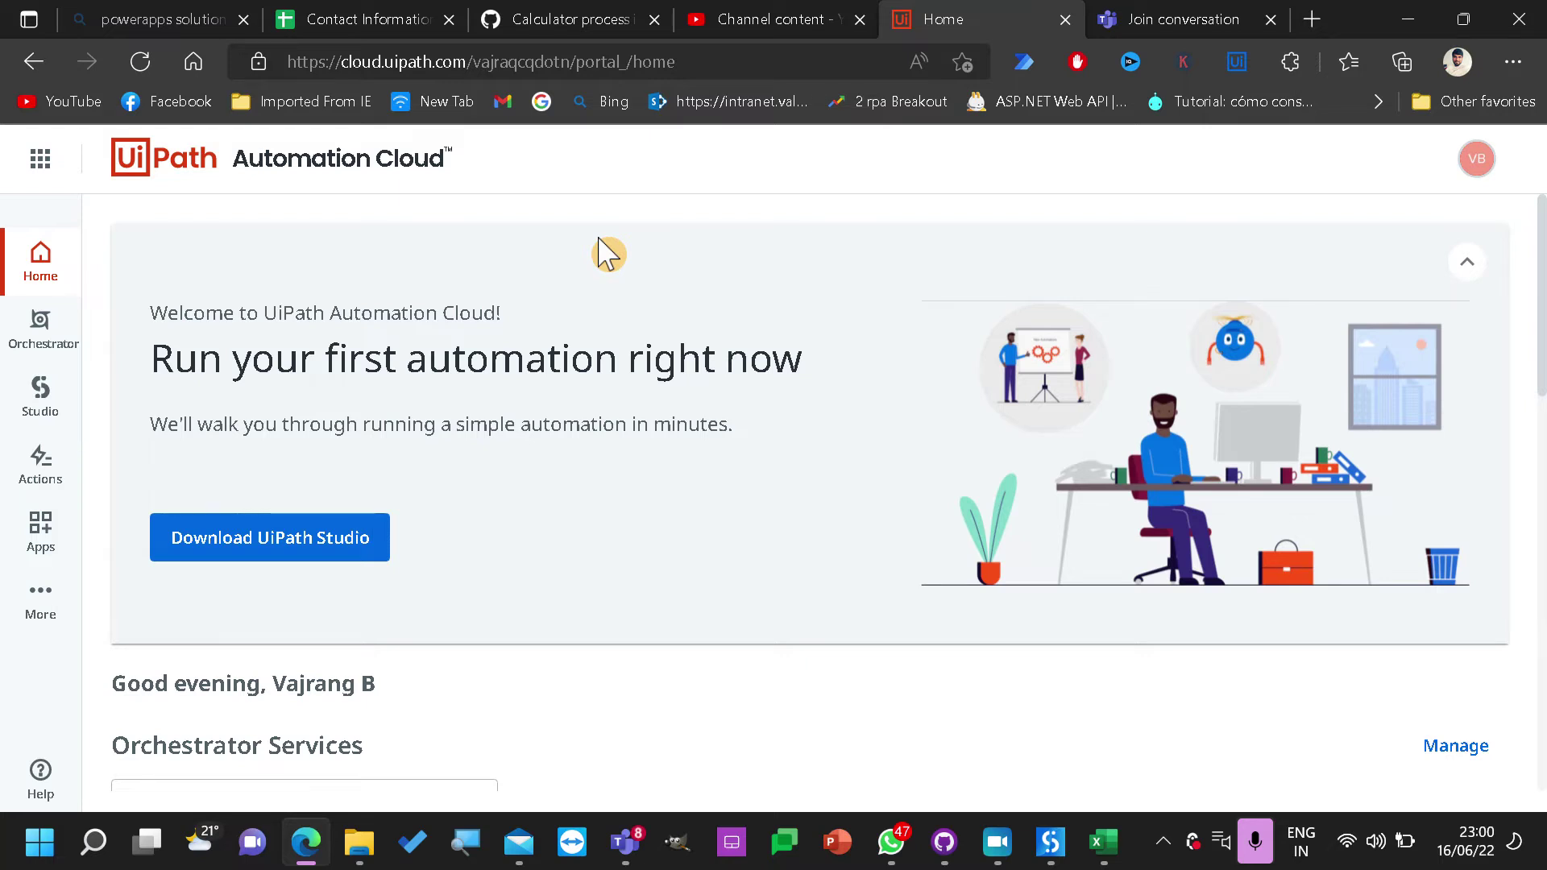
{"action": "scroll", "coordinate": [608, 254], "scroll_direction": "down", "scroll_amount": 5}
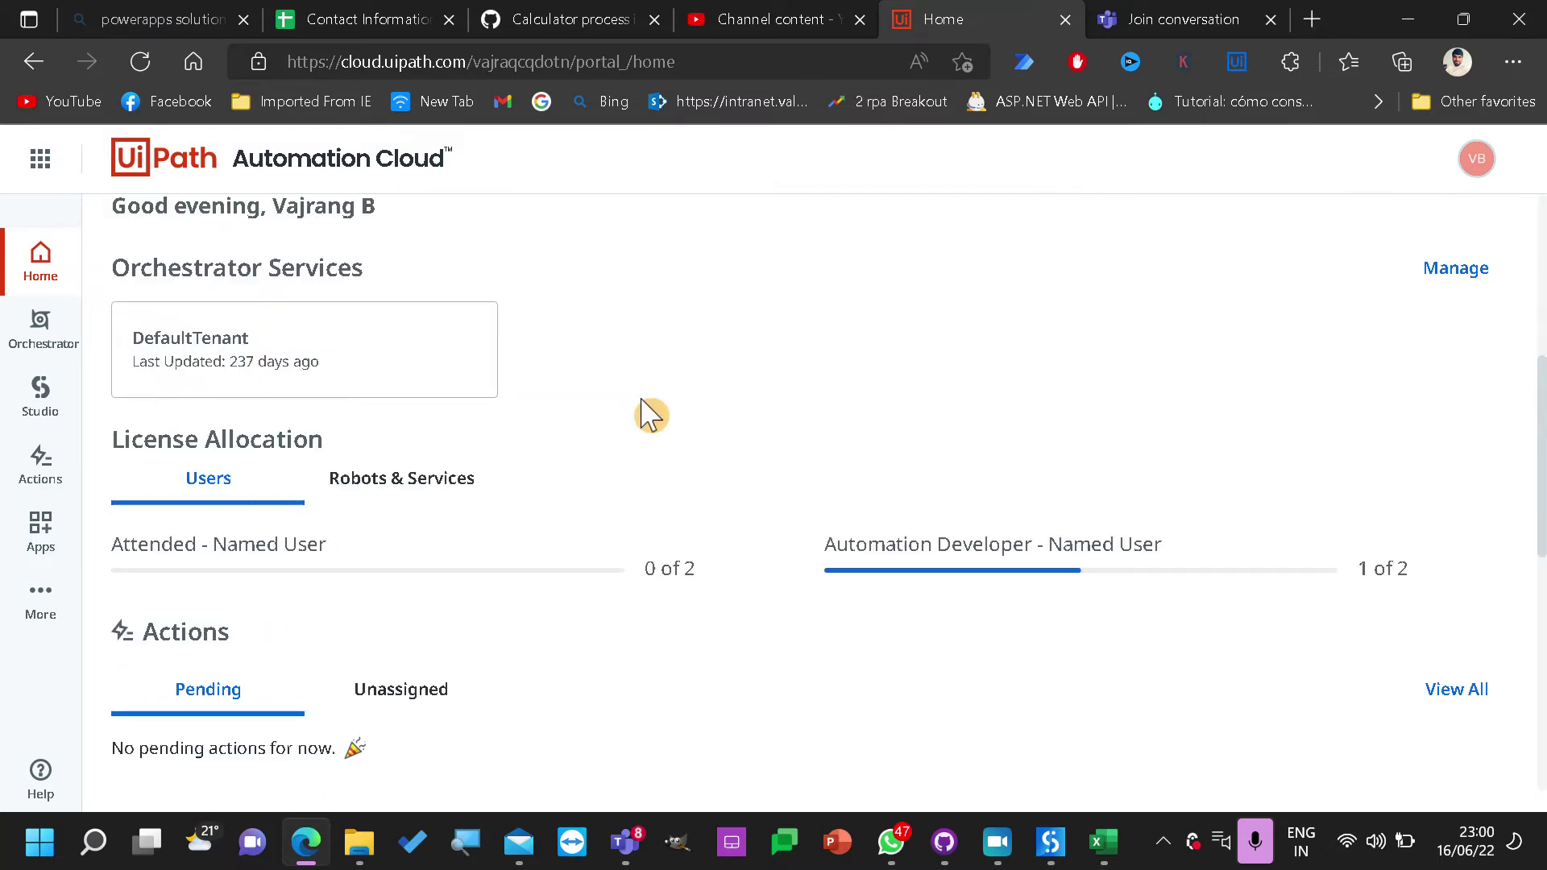
{"action": "left_click", "coordinate": [314, 383]}
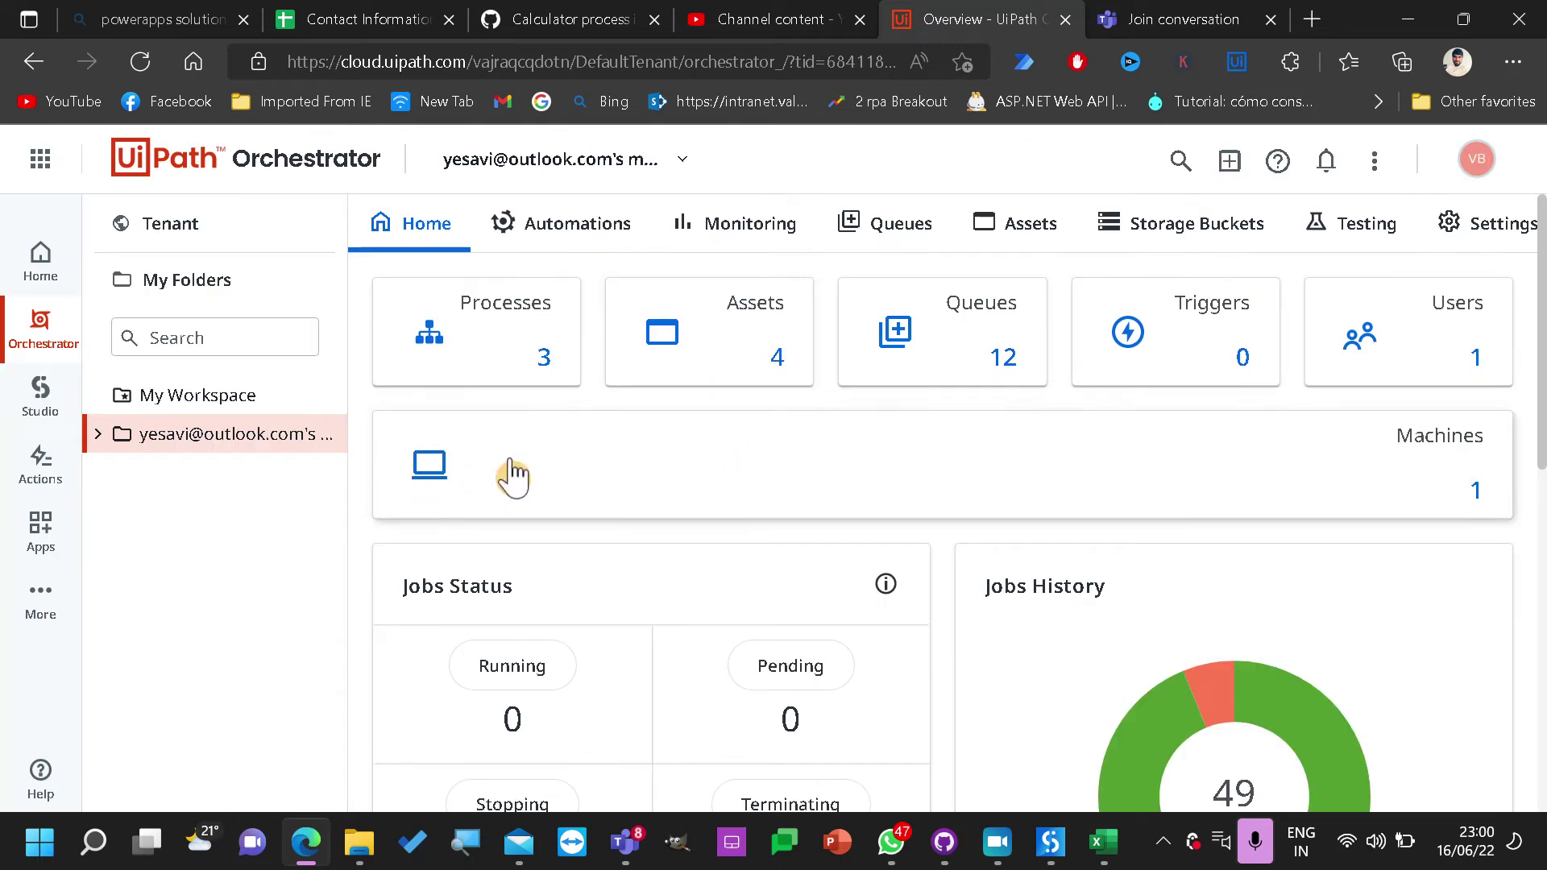
Display the Orchestrator queues and copy the name of the queue beginning with JuneReFramew
{"action": "left_click", "coordinate": [853, 357]}
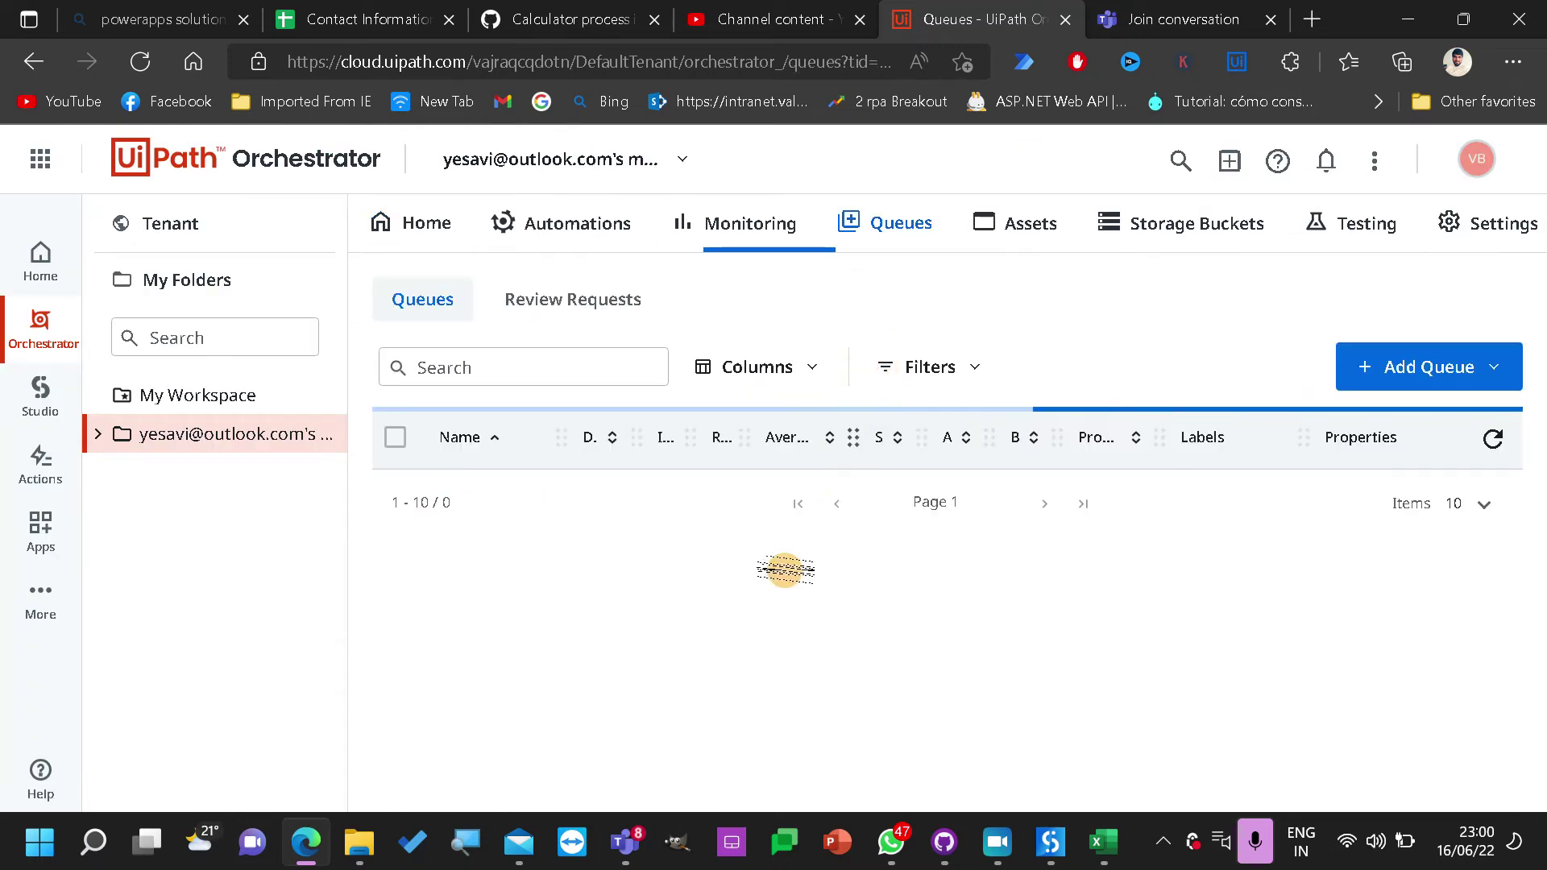
{"action": "scroll", "coordinate": [644, 636], "scroll_direction": "down", "scroll_amount": 4}
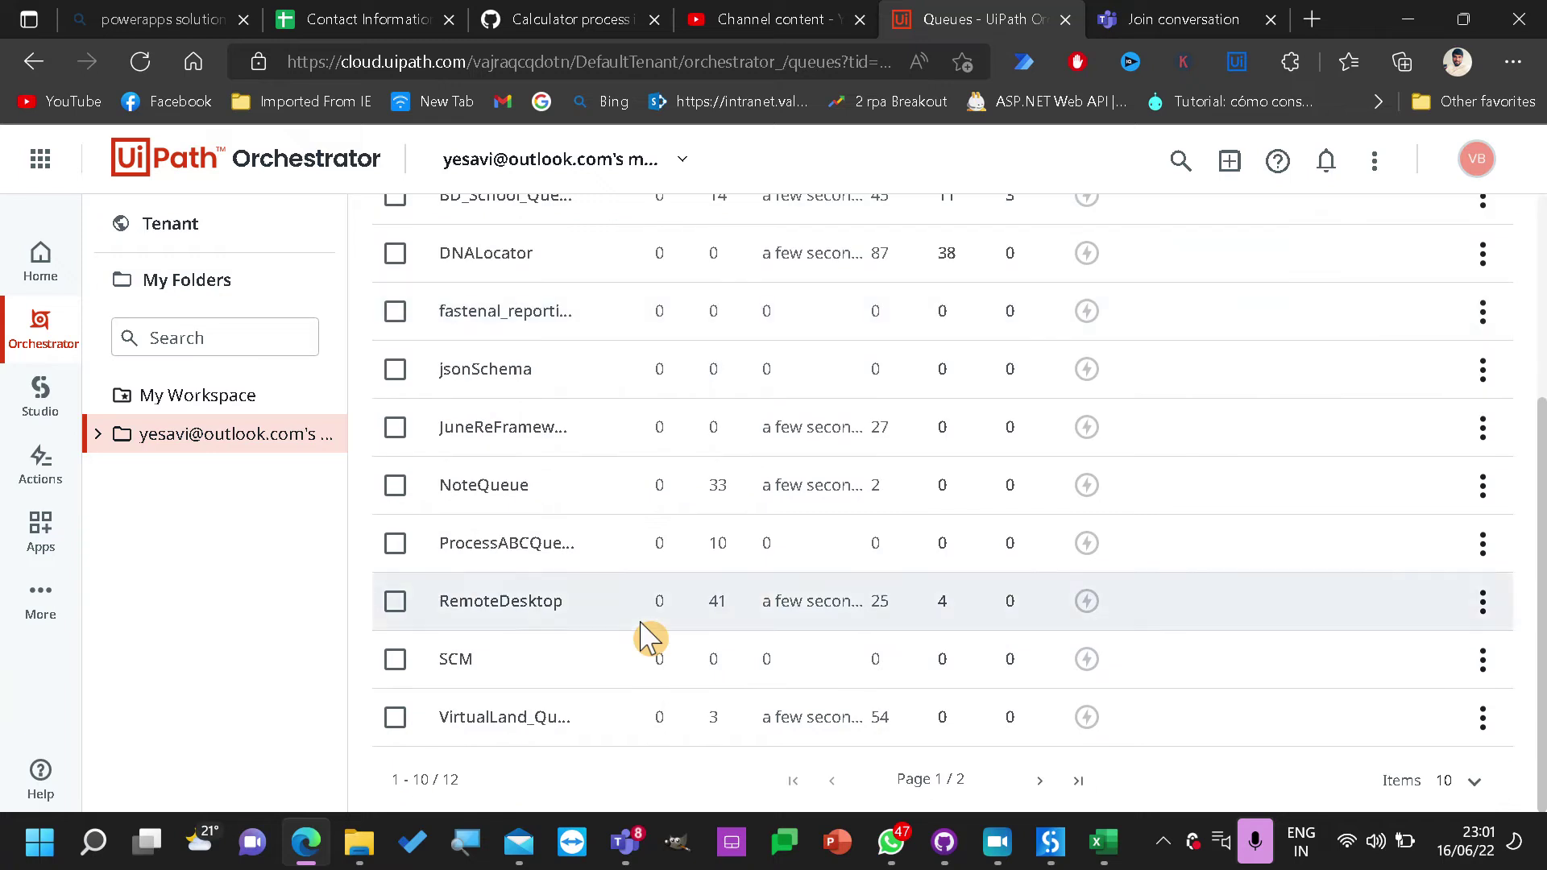
{"action": "left_click_drag", "start_coordinate": [436, 428], "coordinate": [612, 453]}
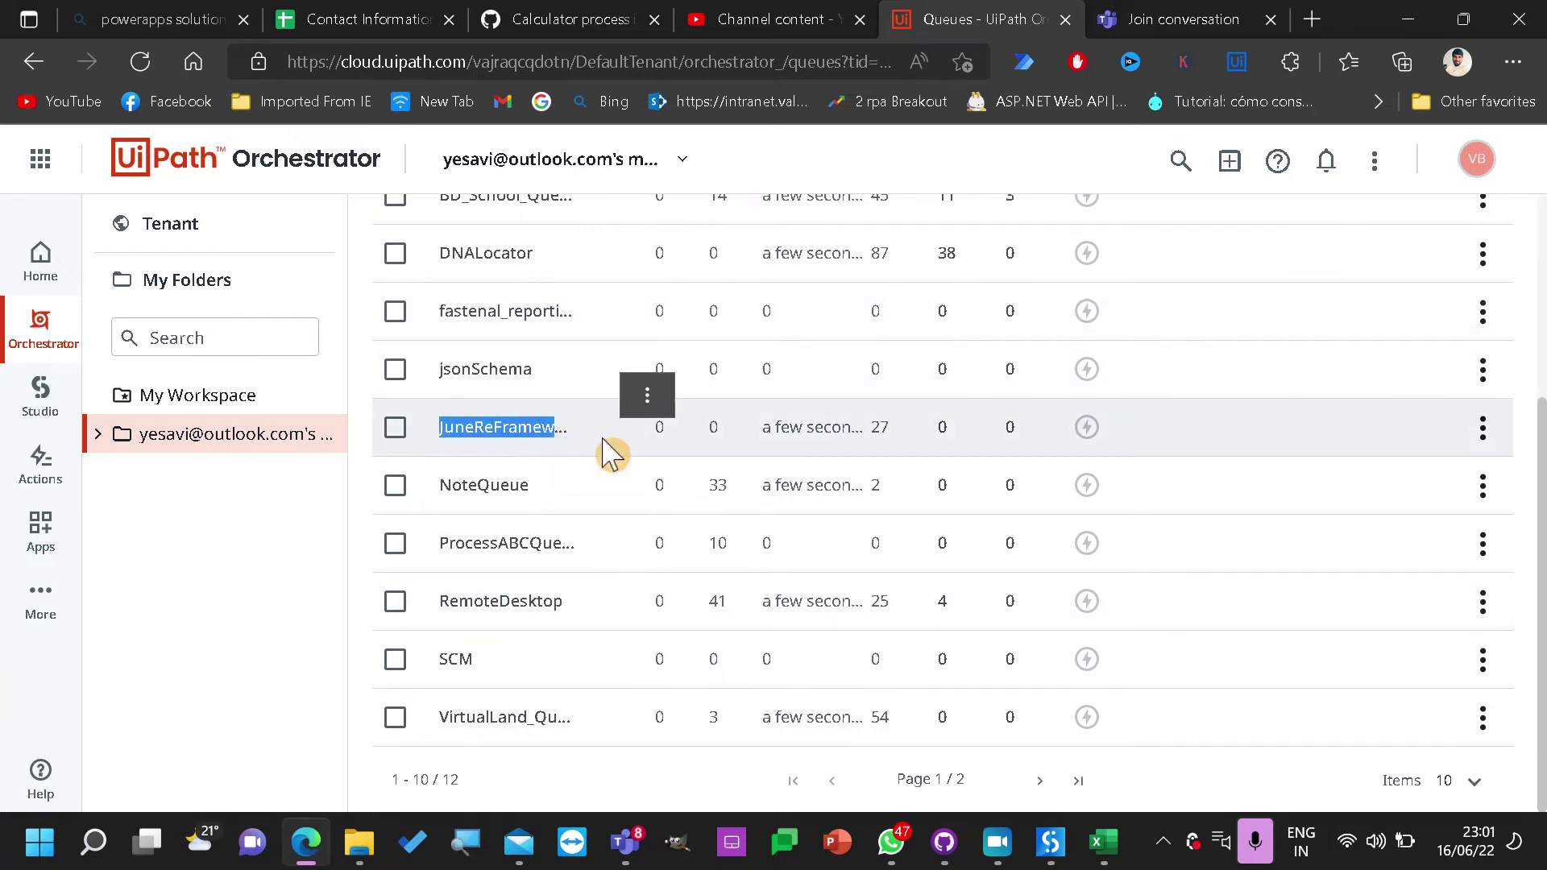
Switch to Config.xlsx in Excel, set the OrchestratorQueueName value in B2 to JuneReFrameworkSampleQueue, and save and close the workbook
{"action": "left_click", "coordinate": [1103, 841]}
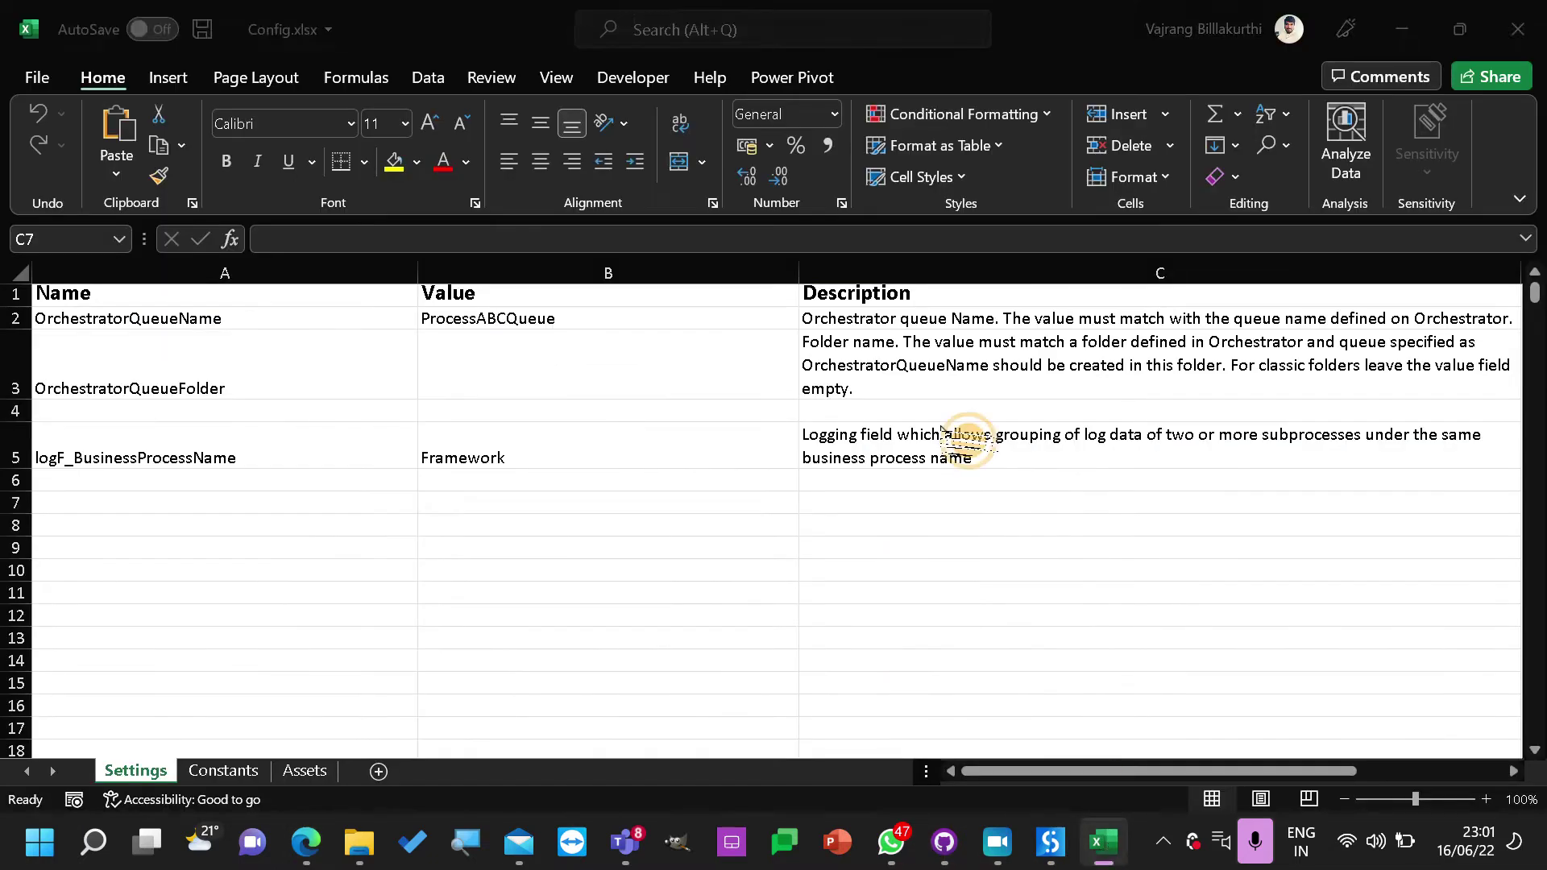
{"action": "left_click", "coordinate": [507, 324]}
{"action": "double_click", "coordinate": [592, 319]}
{"action": "left_click_drag", "start_coordinate": [597, 314], "coordinate": [190, 300]}
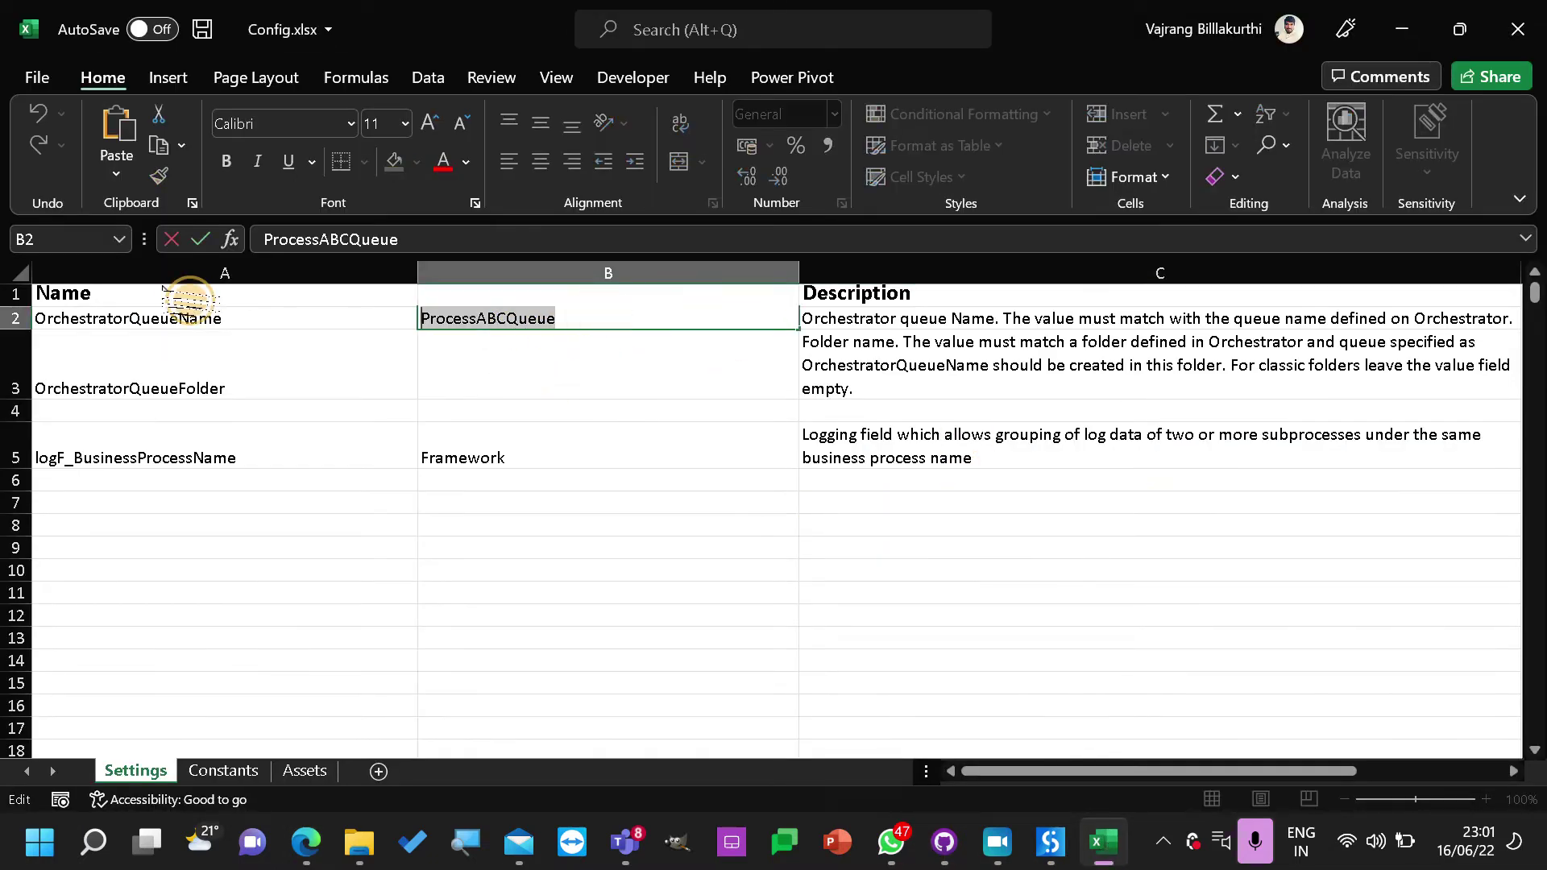
{"action": "type", "text": "JuneReFrameworkSampleQueue"}
{"action": "key", "text": "BackSpace"}
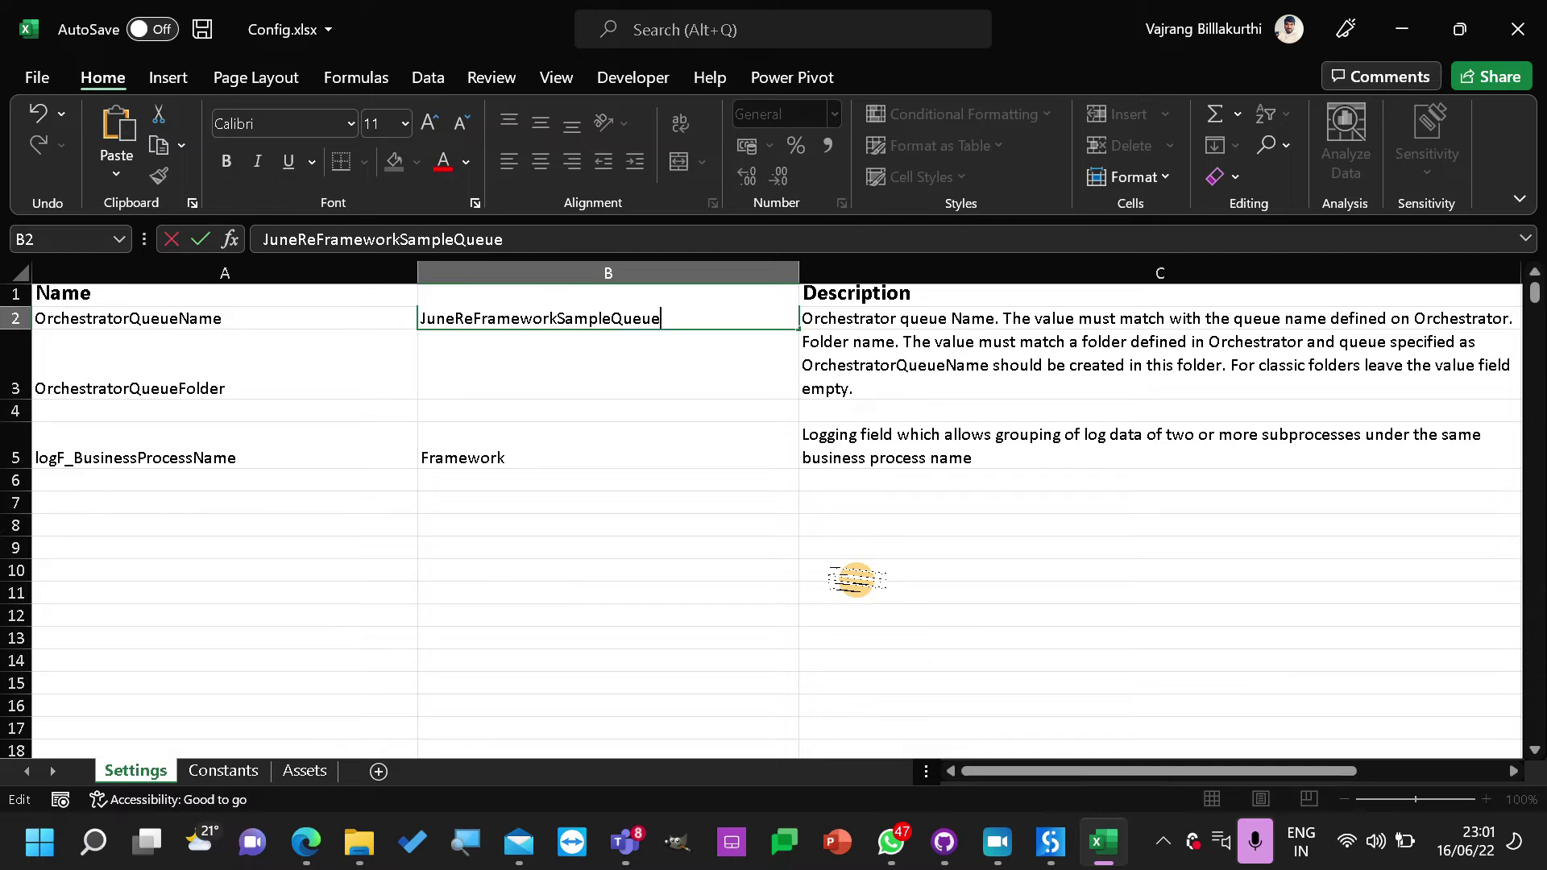
{"action": "key", "text": "ctrl+s"}
{"action": "left_click", "coordinate": [905, 611]}
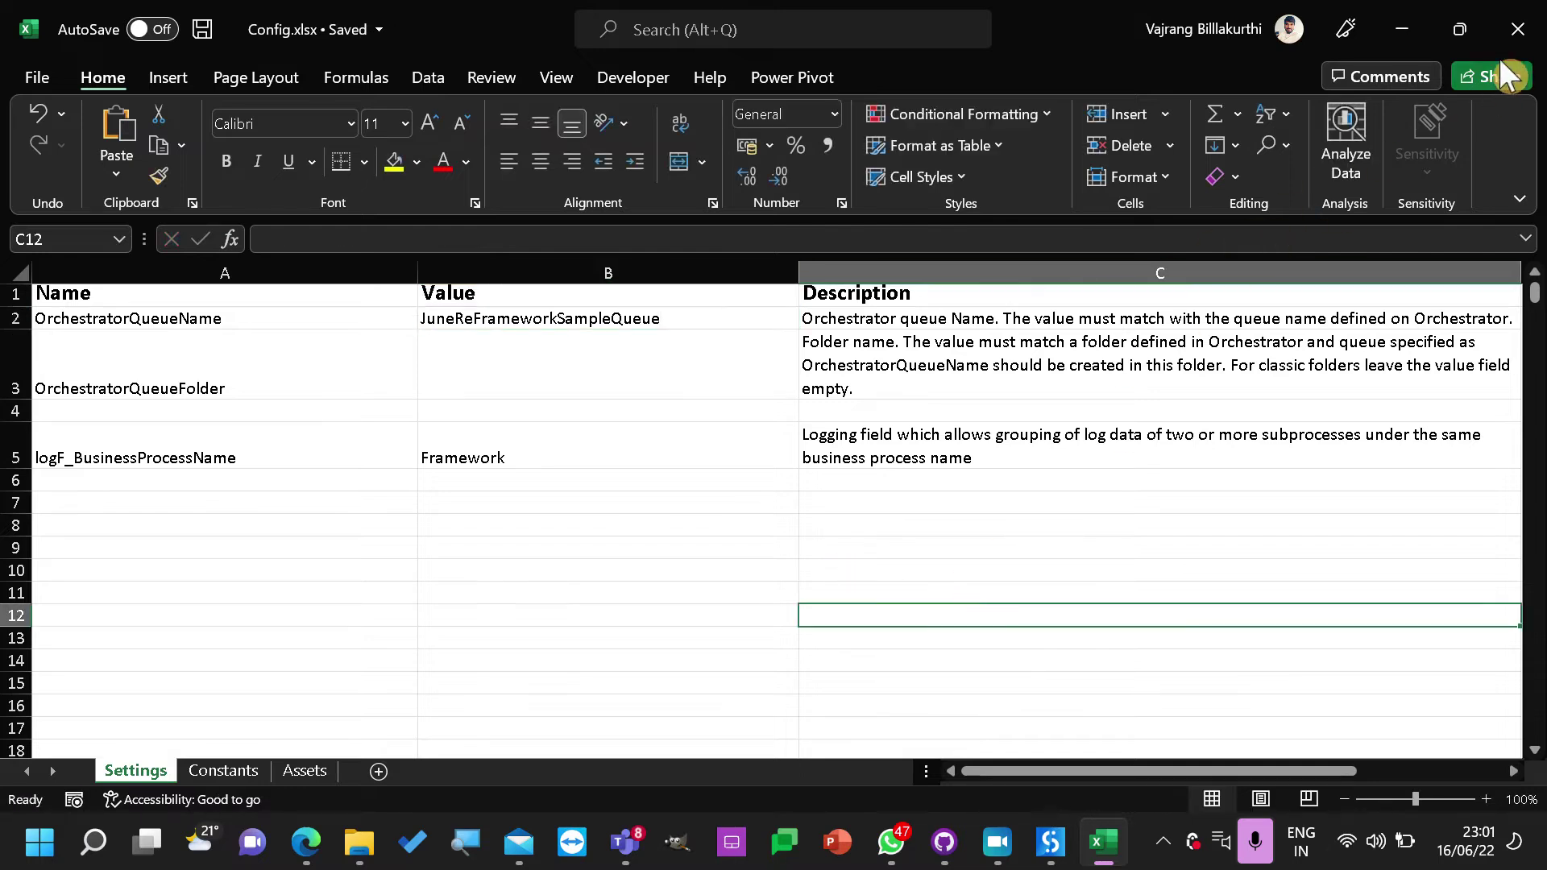
{"action": "left_click", "coordinate": [1513, 29]}
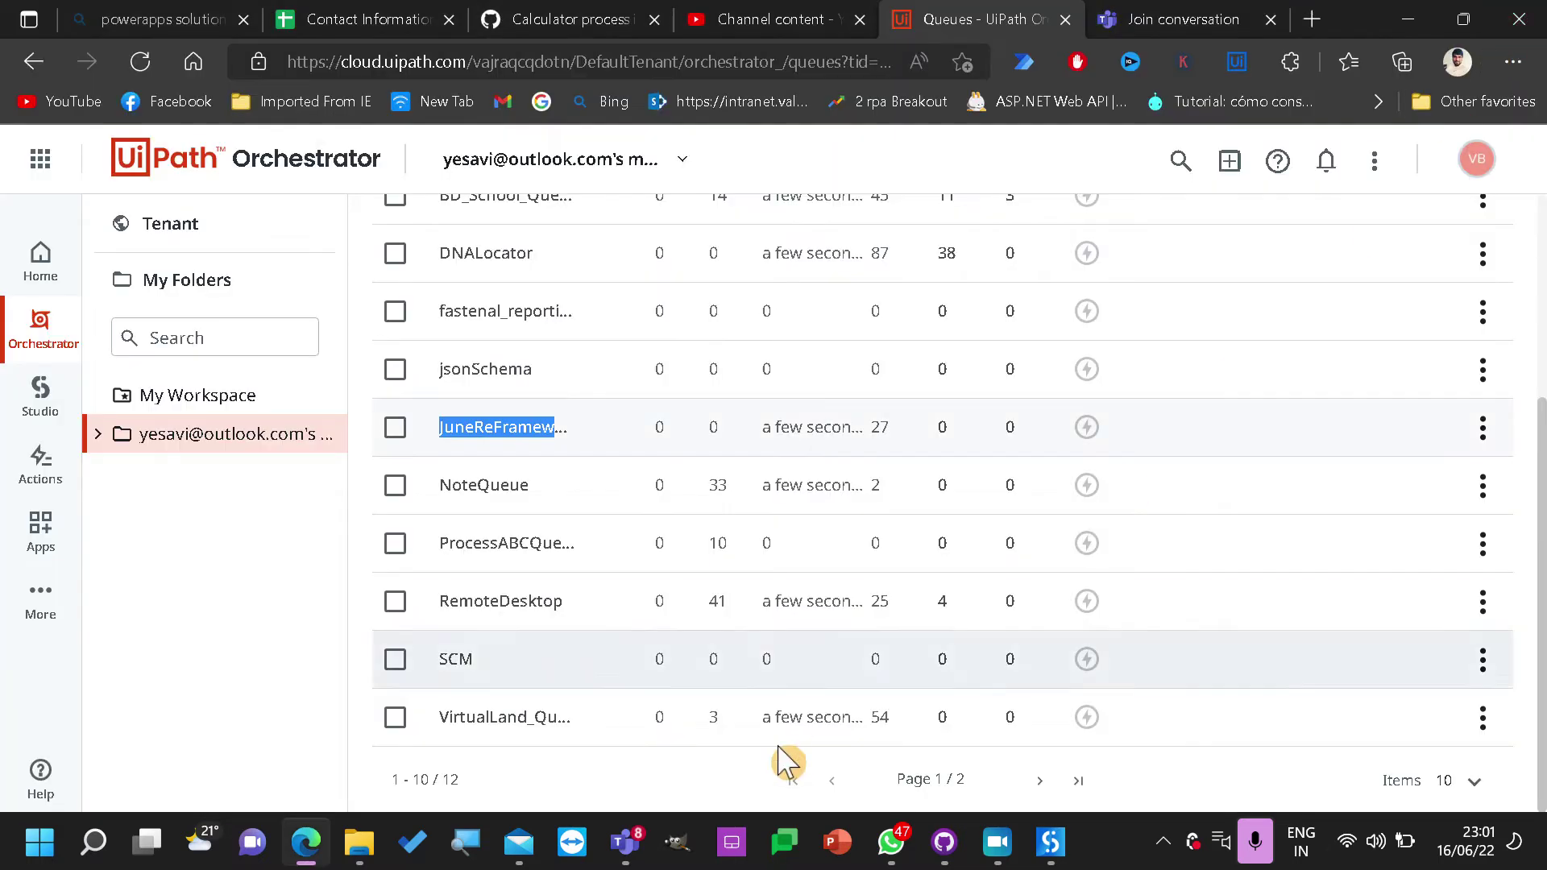
Switch to File Explorer and duplicate the RoboticEnterpriseFramework_Dispatcher folder within the June 2022 folder
{"action": "mouse_move", "coordinate": [367, 847]}
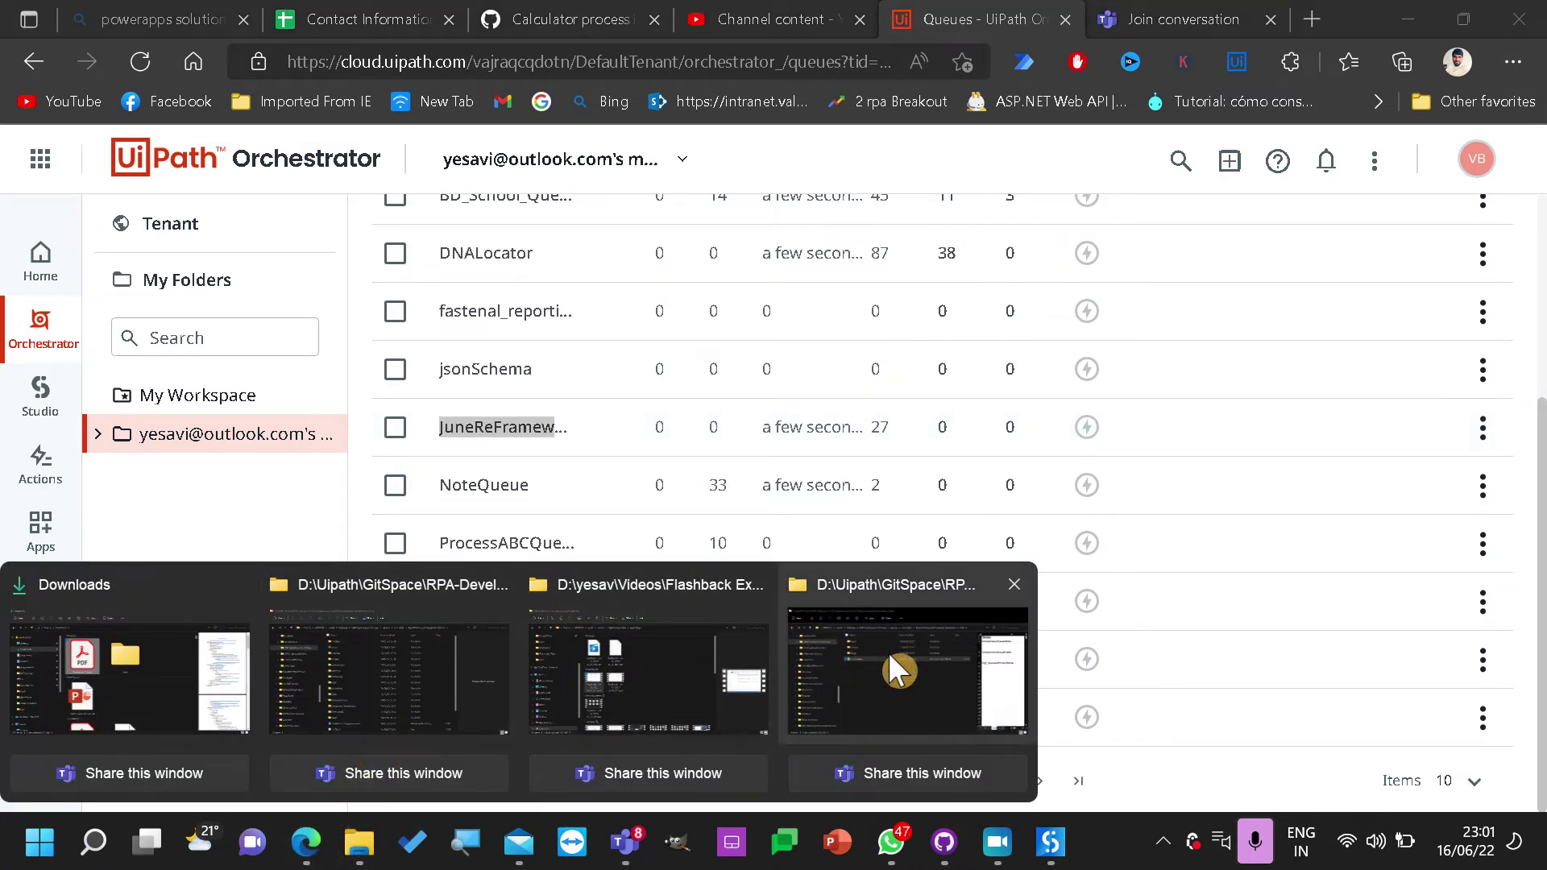
{"action": "left_click", "coordinate": [897, 670]}
{"action": "left_click", "coordinate": [843, 123]}
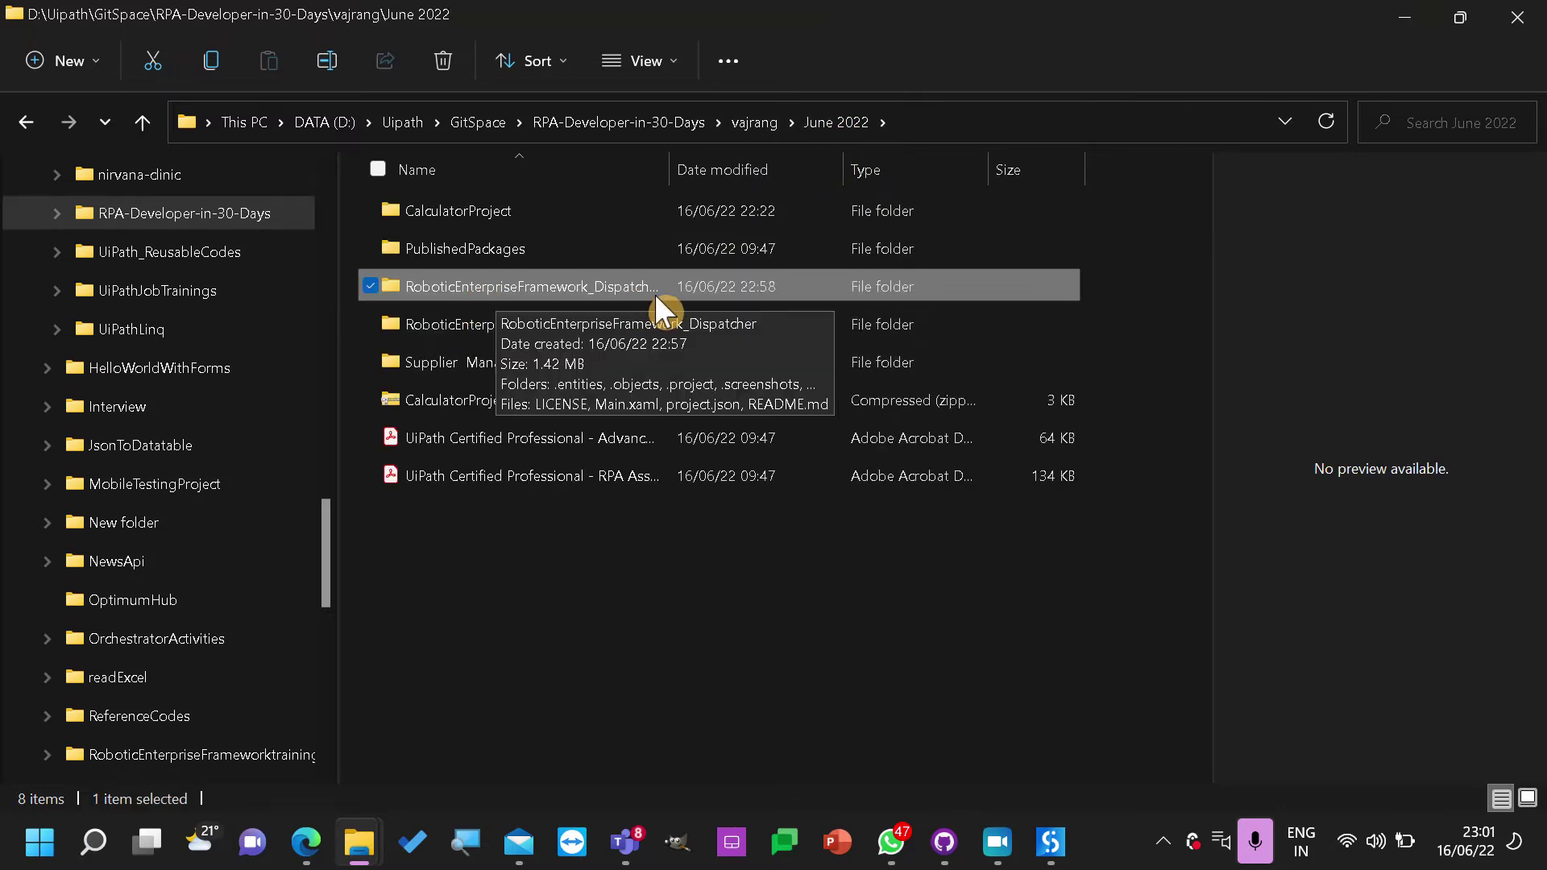
{"action": "key", "text": "ctrl+c"}
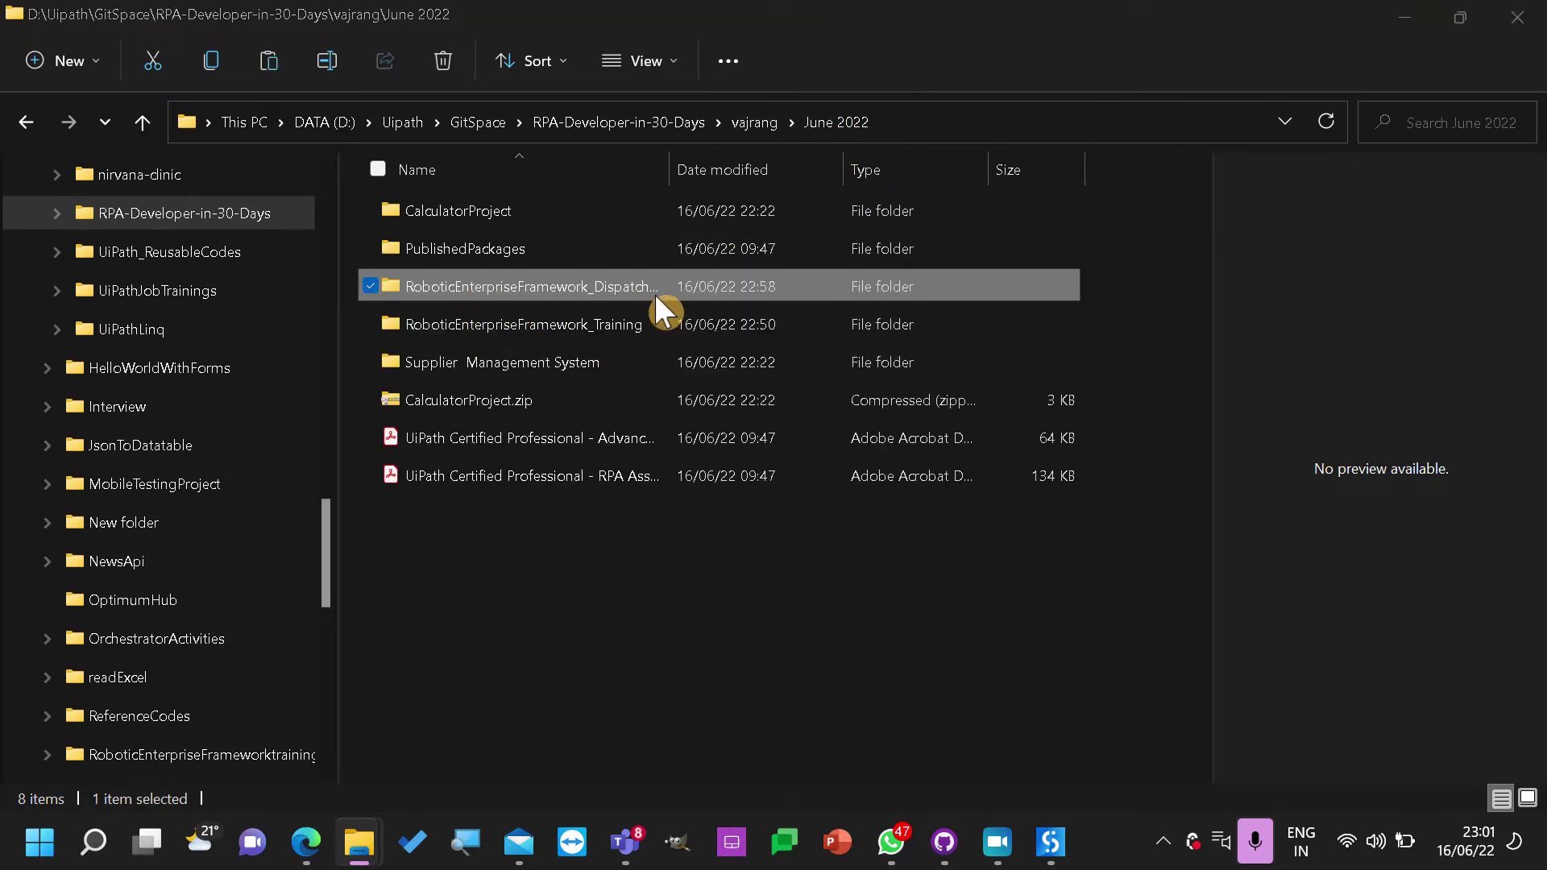
{"action": "key", "text": "ctrl+v"}
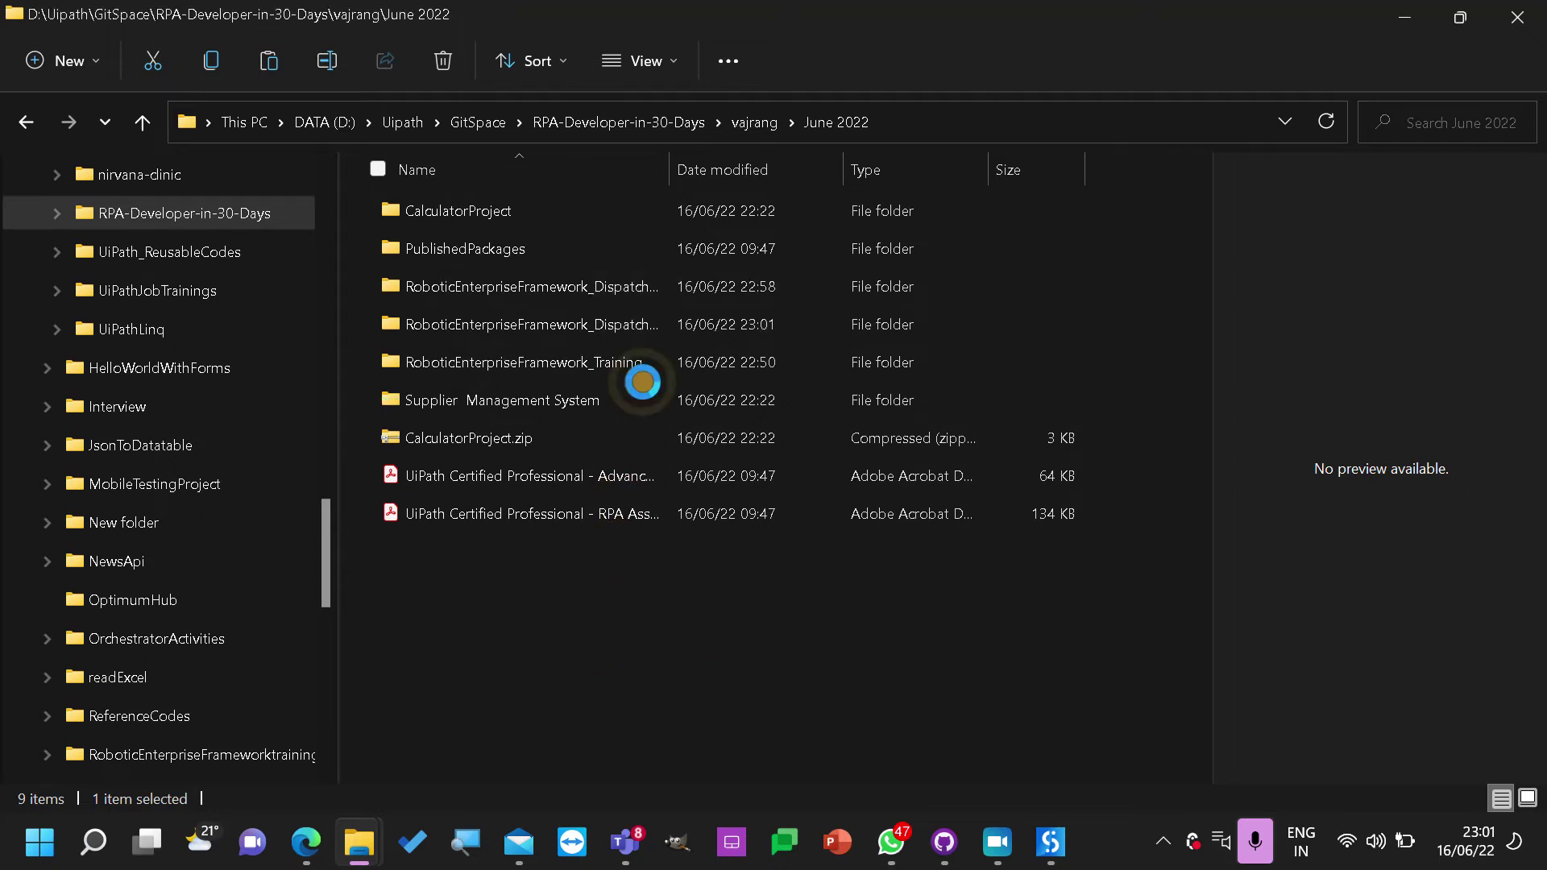
Widen the Name column and rename the copied Dispatcher folder as RoboticEnterpriseFramework_Performer
{"action": "right_click", "coordinate": [609, 623]}
{"action": "left_click", "coordinate": [576, 241]}
{"action": "left_click_drag", "start_coordinate": [670, 169], "coordinate": [990, 171]}
{"action": "left_click", "coordinate": [622, 319]}
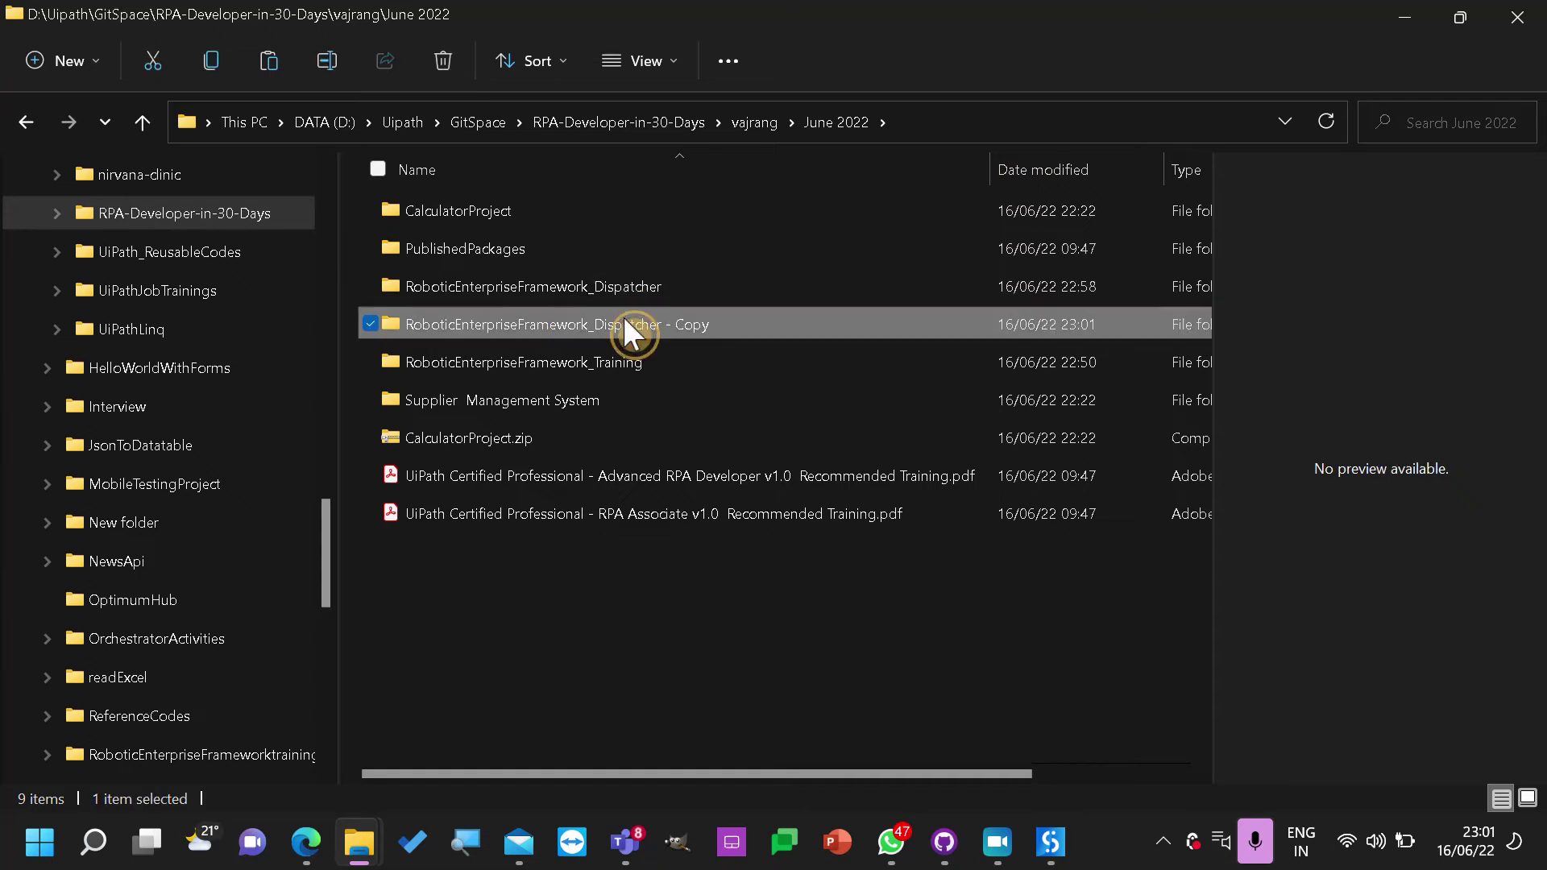
{"action": "left_click", "coordinate": [582, 330]}
{"action": "left_click_drag", "start_coordinate": [595, 324], "coordinate": [788, 327]}
{"action": "type", "text": "Per"}
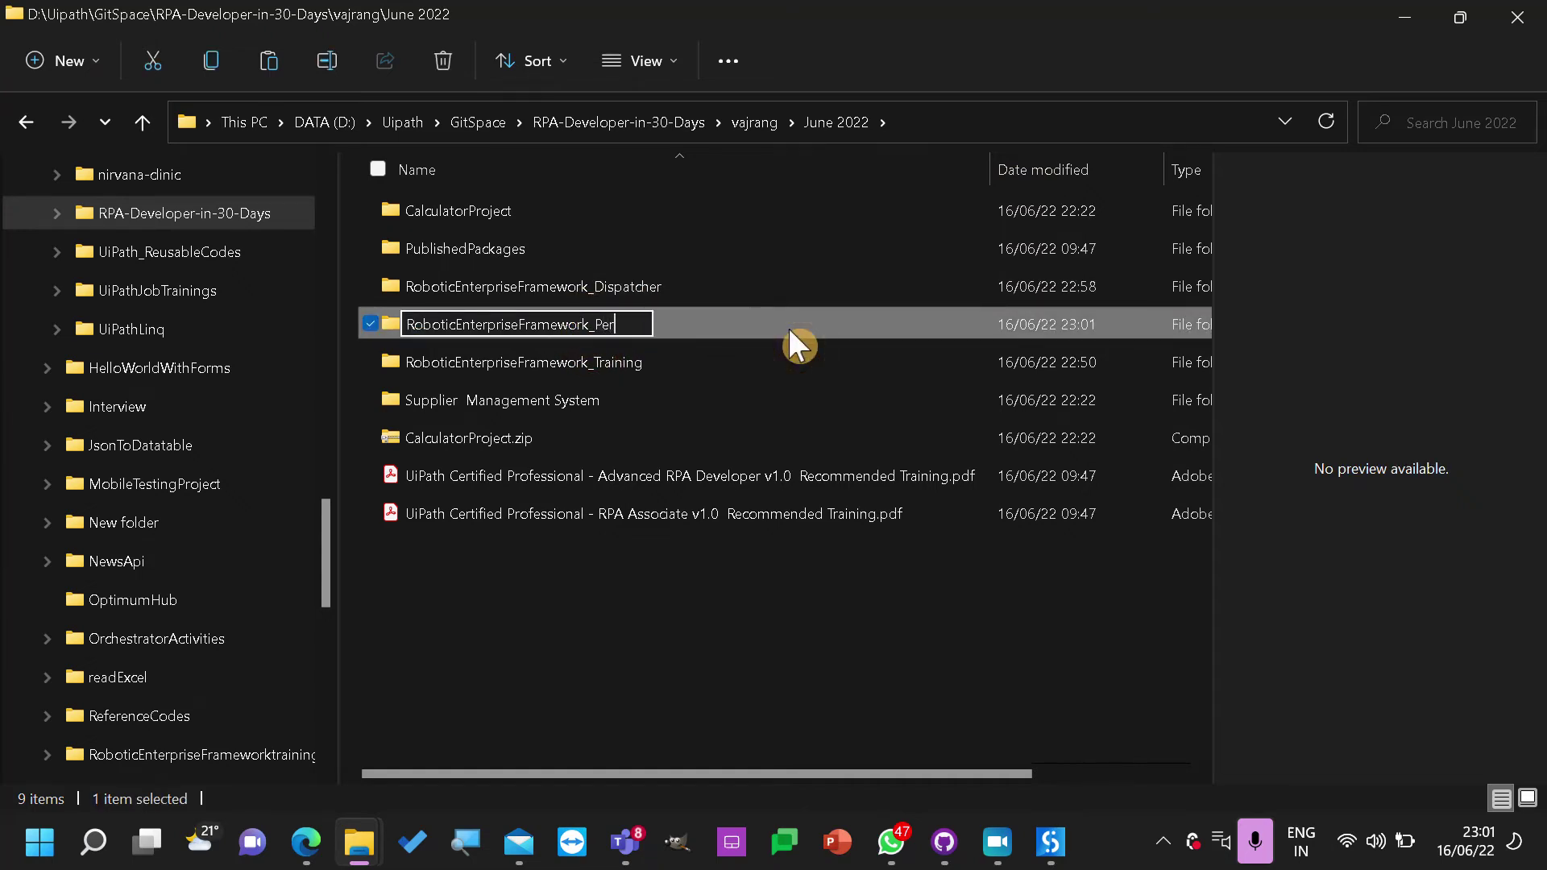
{"action": "type", "text": "former"}
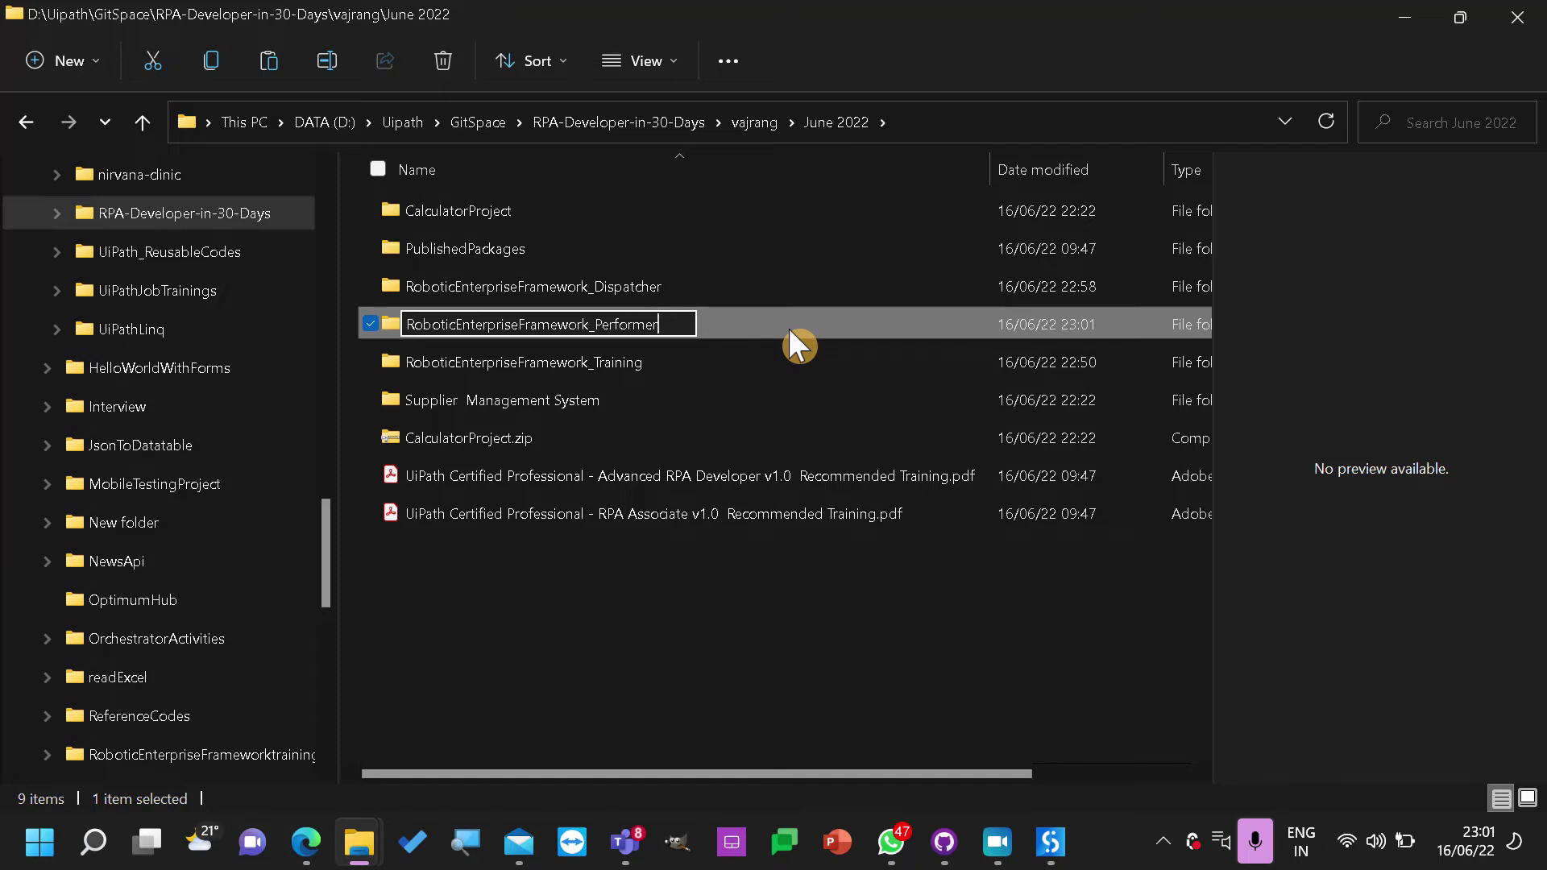
{"action": "key", "text": "Return"}
{"action": "left_click", "coordinate": [852, 657]}
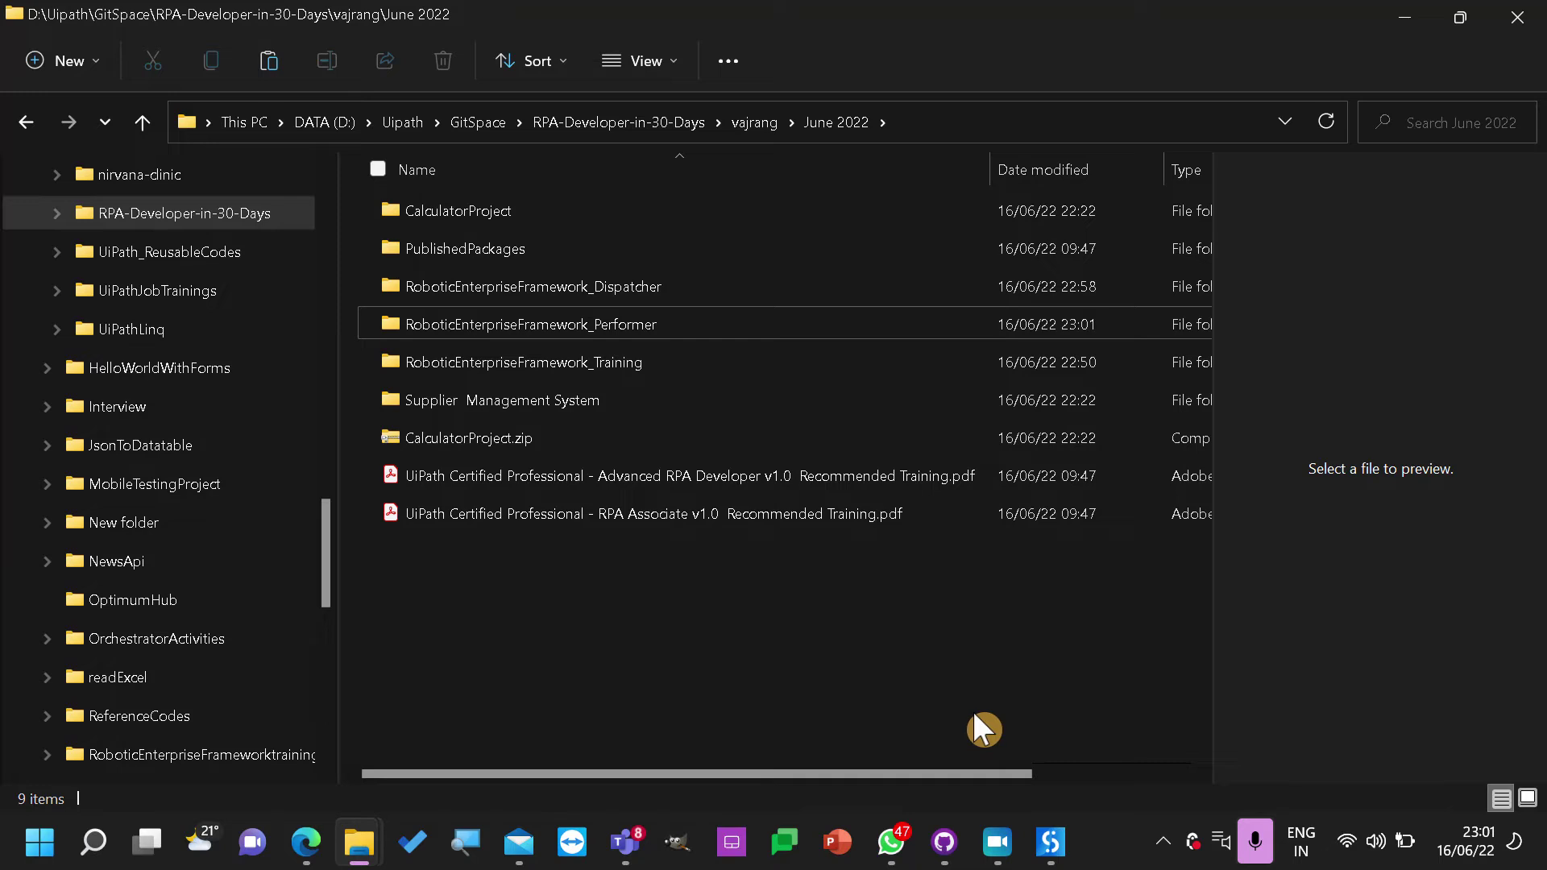
Switch to the RoboticEnterpriseFramework_Dispatcher project in UiPath Studio and review the states and transitions of the Main workflow
{"action": "mouse_move", "coordinate": [1051, 842]}
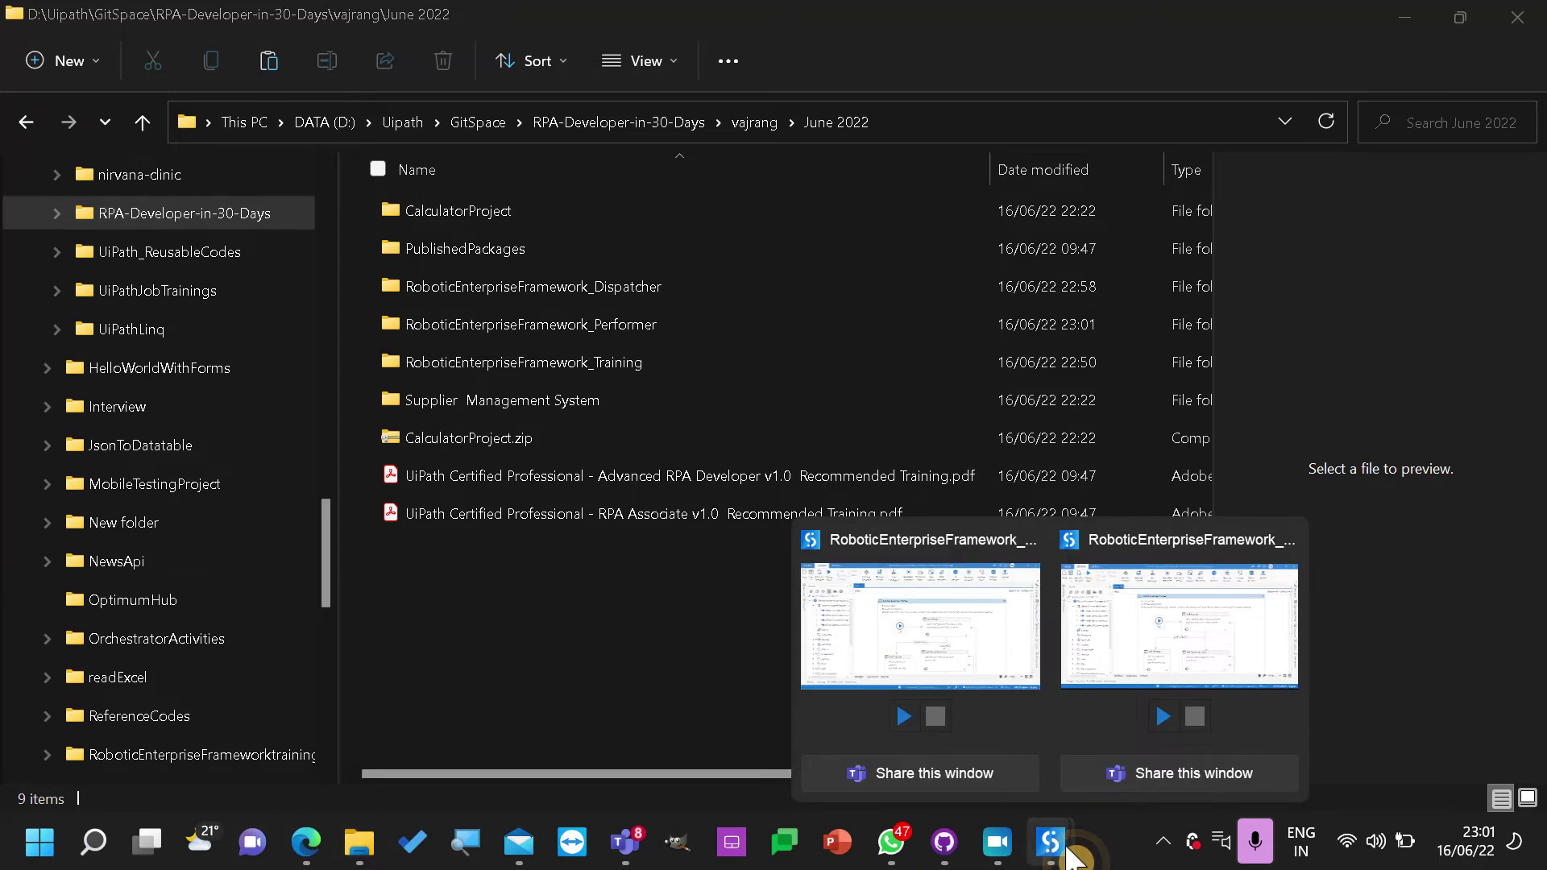
{"action": "left_click", "coordinate": [1136, 662]}
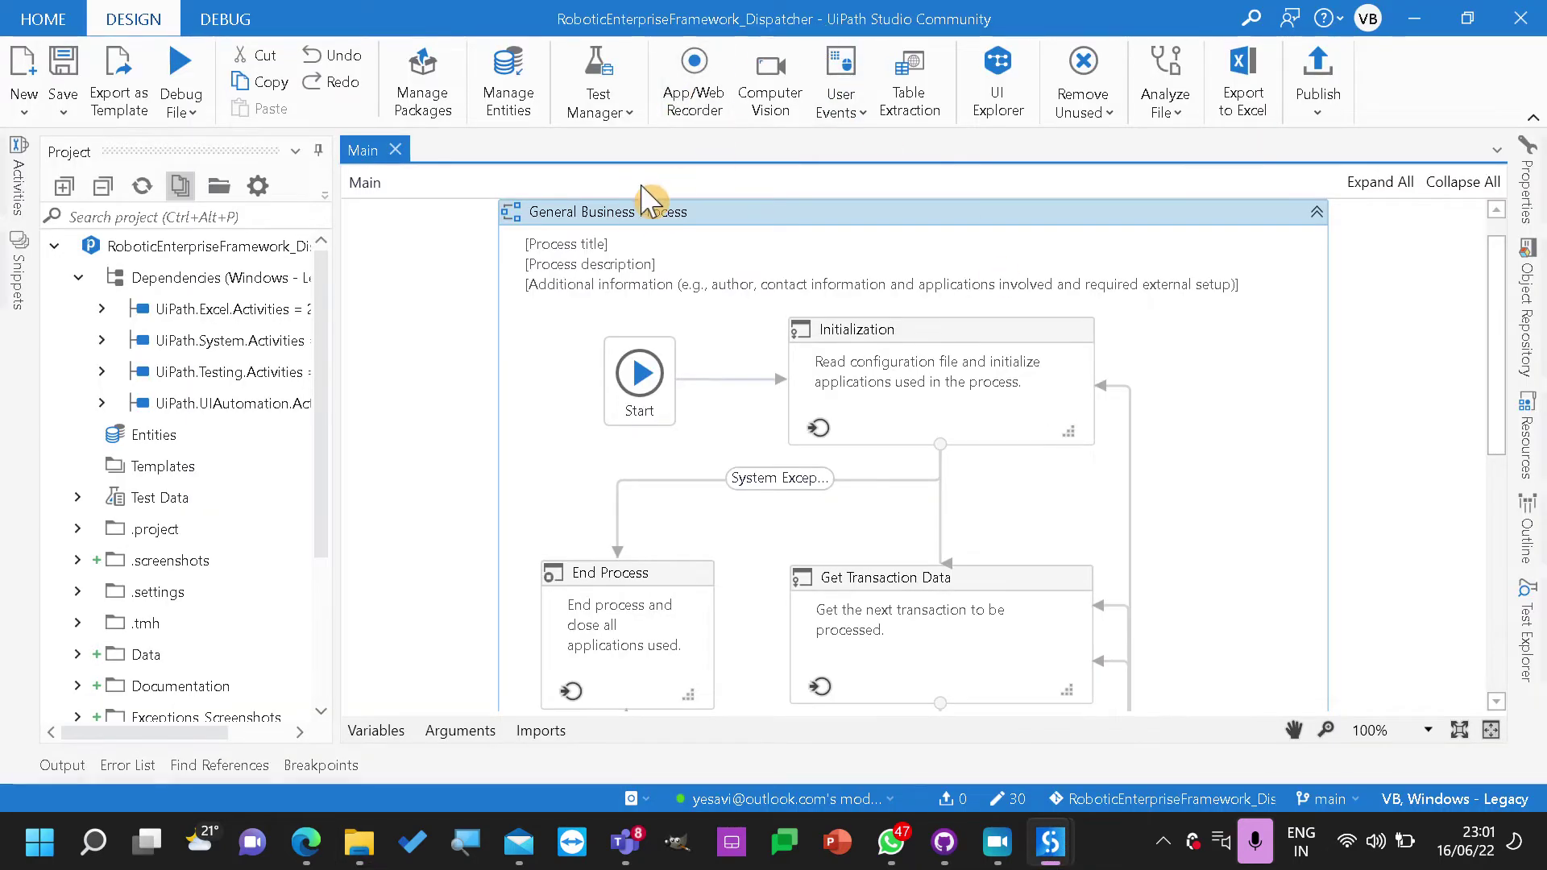
{"action": "scroll", "coordinate": [991, 508], "scroll_direction": "down", "scroll_amount": 5}
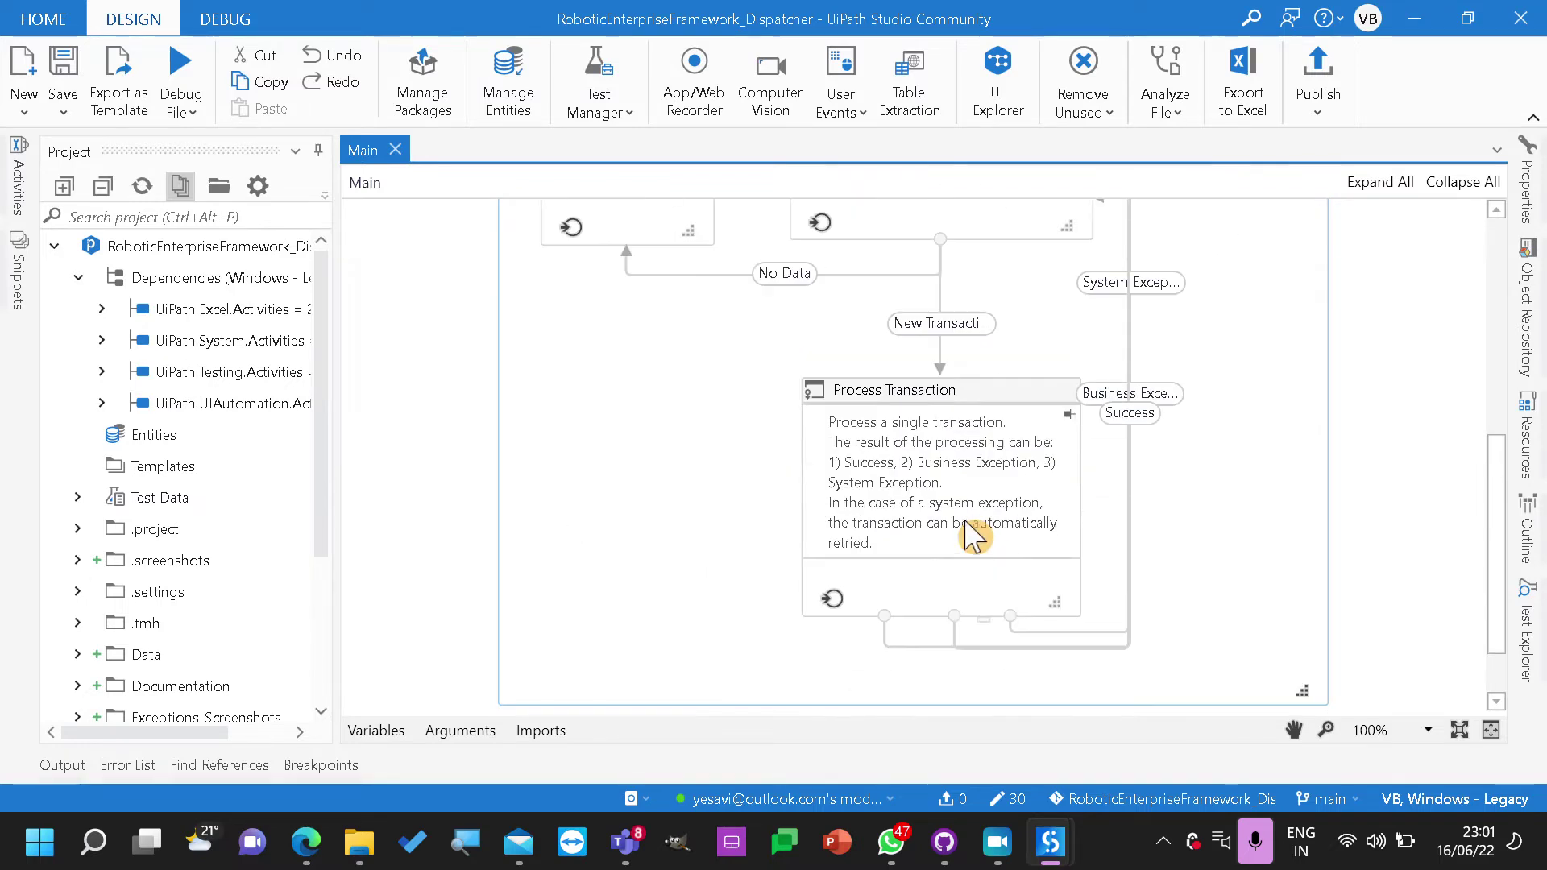
{"action": "scroll", "coordinate": [983, 551], "scroll_direction": "up", "scroll_amount": 2}
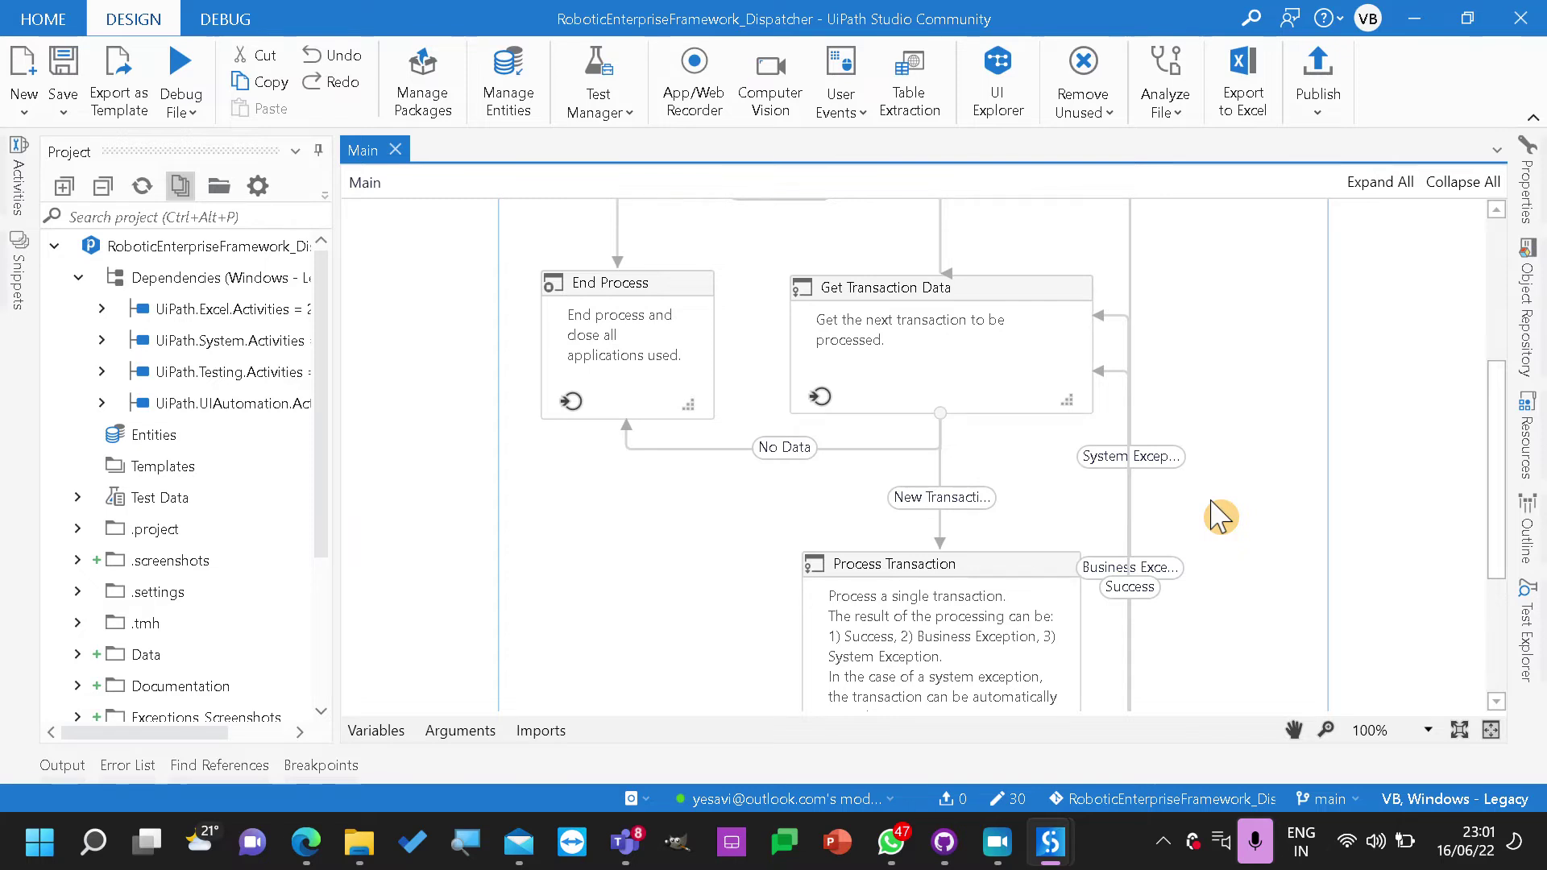
{"action": "scroll", "coordinate": [1262, 456], "scroll_direction": "up", "scroll_amount": 2}
{"action": "scroll", "coordinate": [1262, 456], "scroll_direction": "up", "scroll_amount": 2}
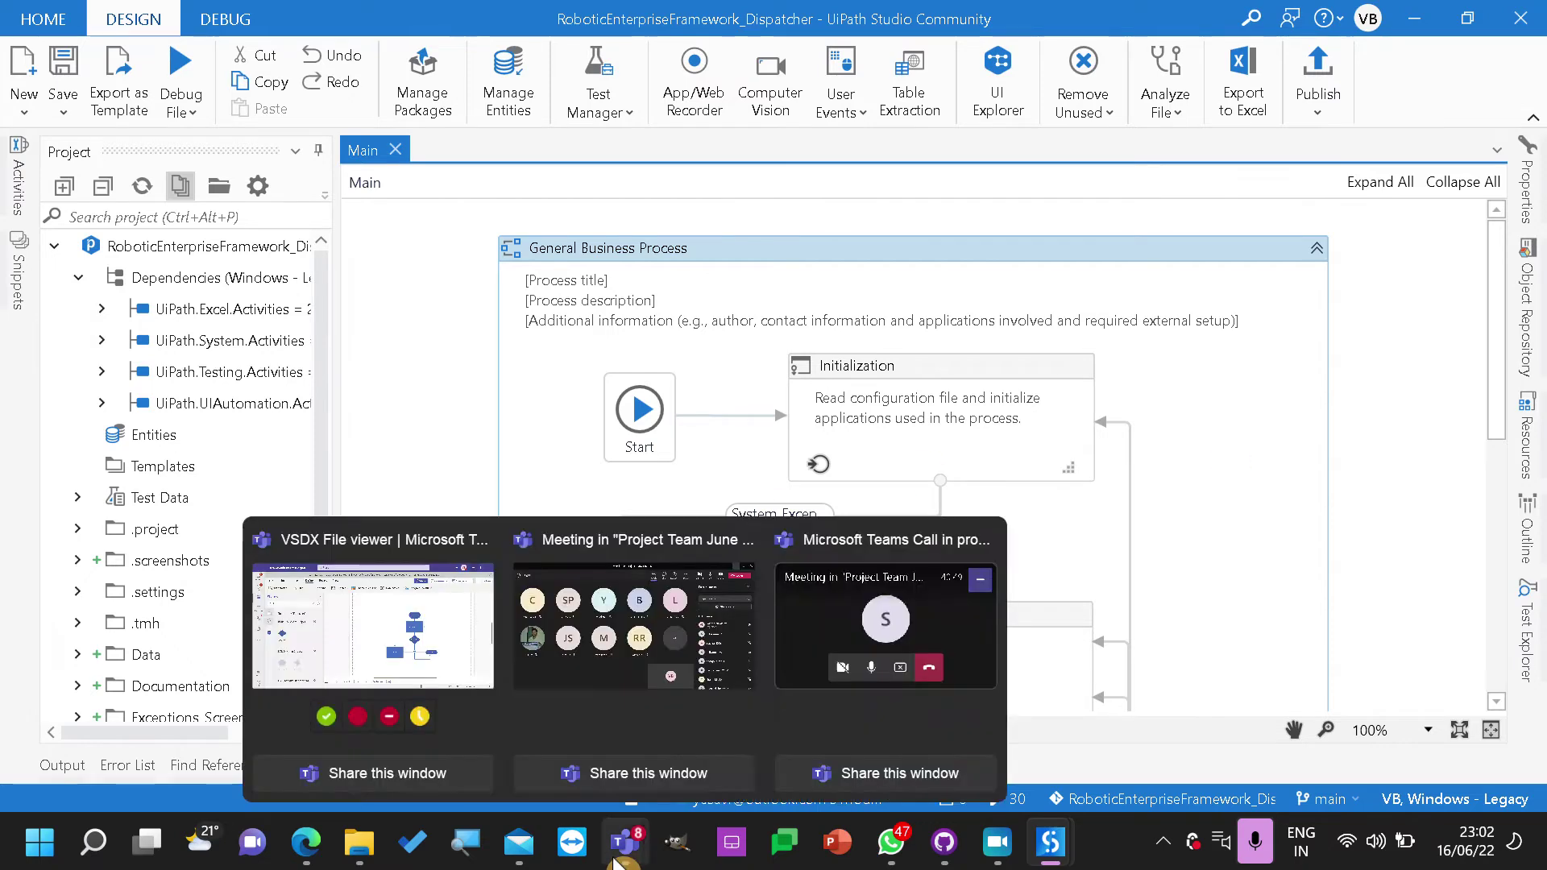
Switch to Teams, close the ReFrameworkPerformerDispatcher.vsdx diagram, and open the TeamNotes document of the Project Team June 2022 channel
{"action": "left_click", "coordinate": [363, 623]}
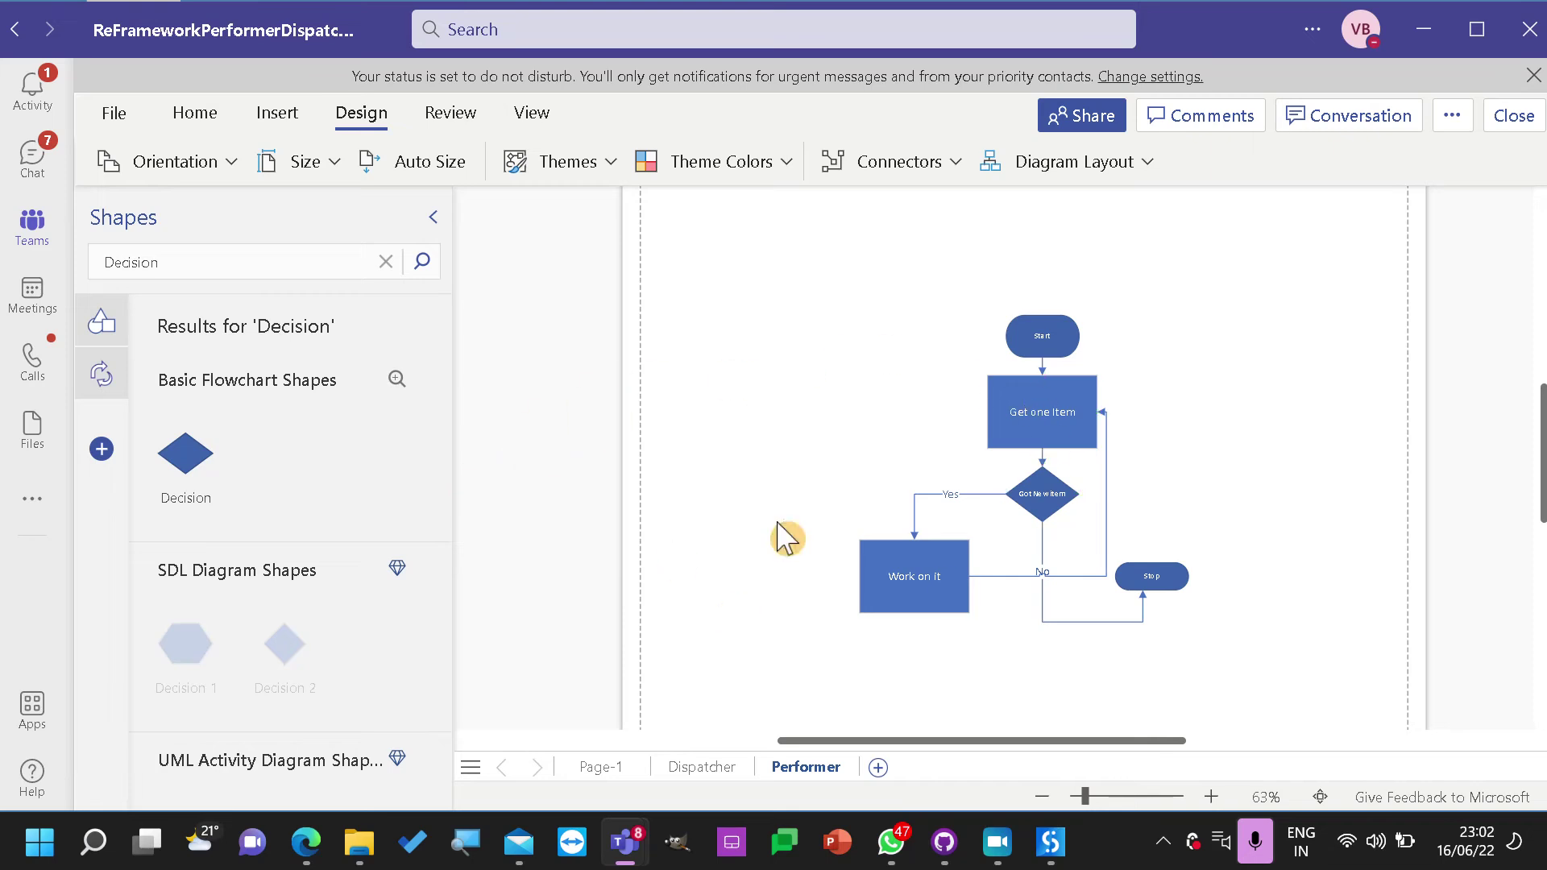
{"action": "left_click", "coordinate": [1513, 117]}
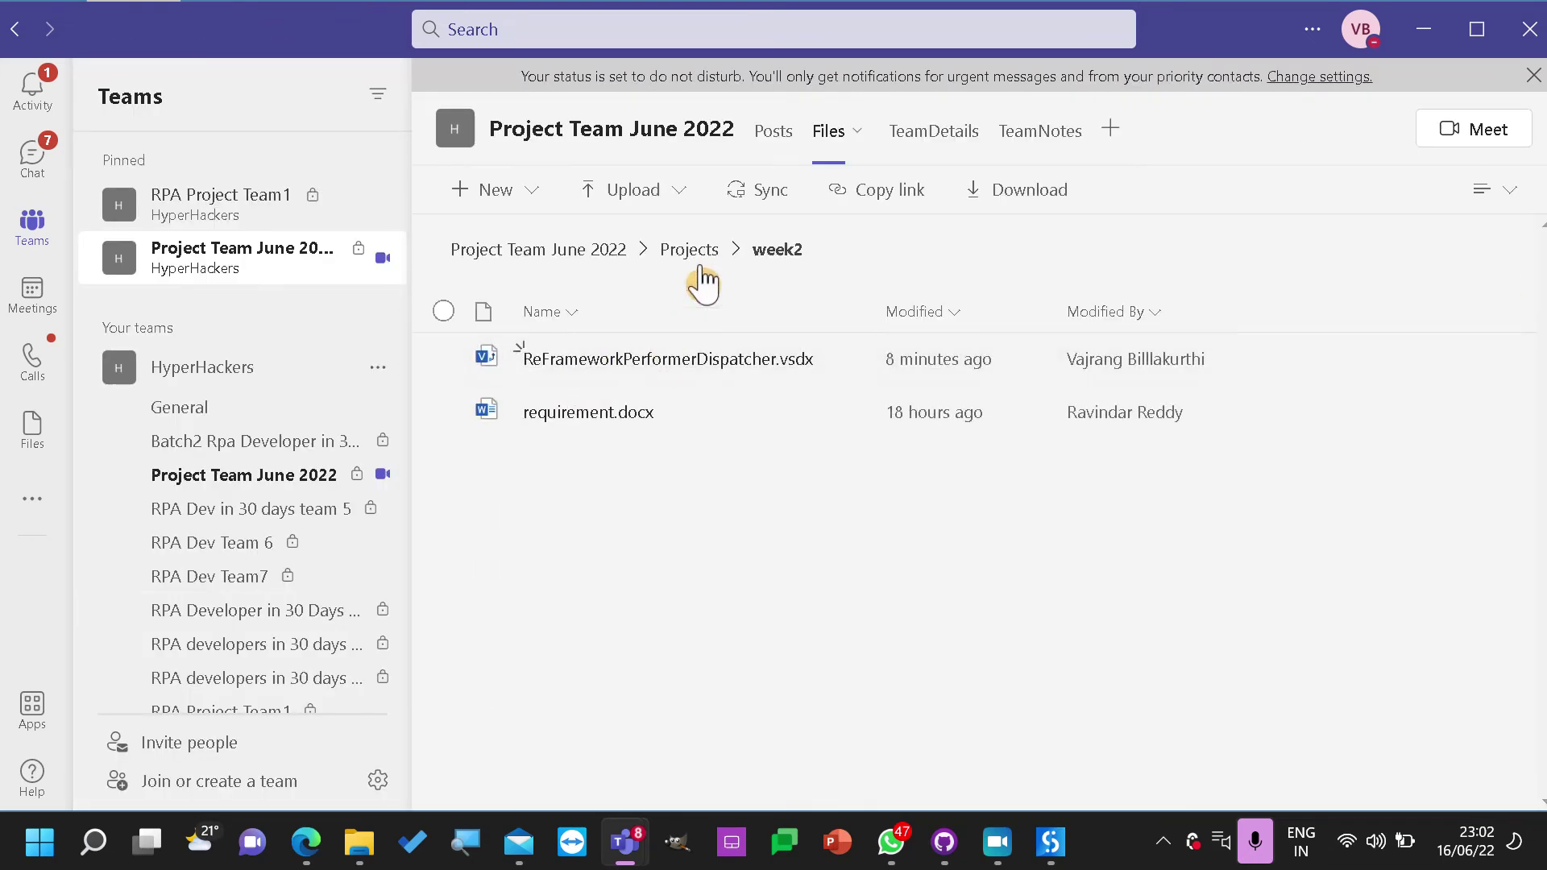
{"action": "left_click", "coordinate": [690, 251]}
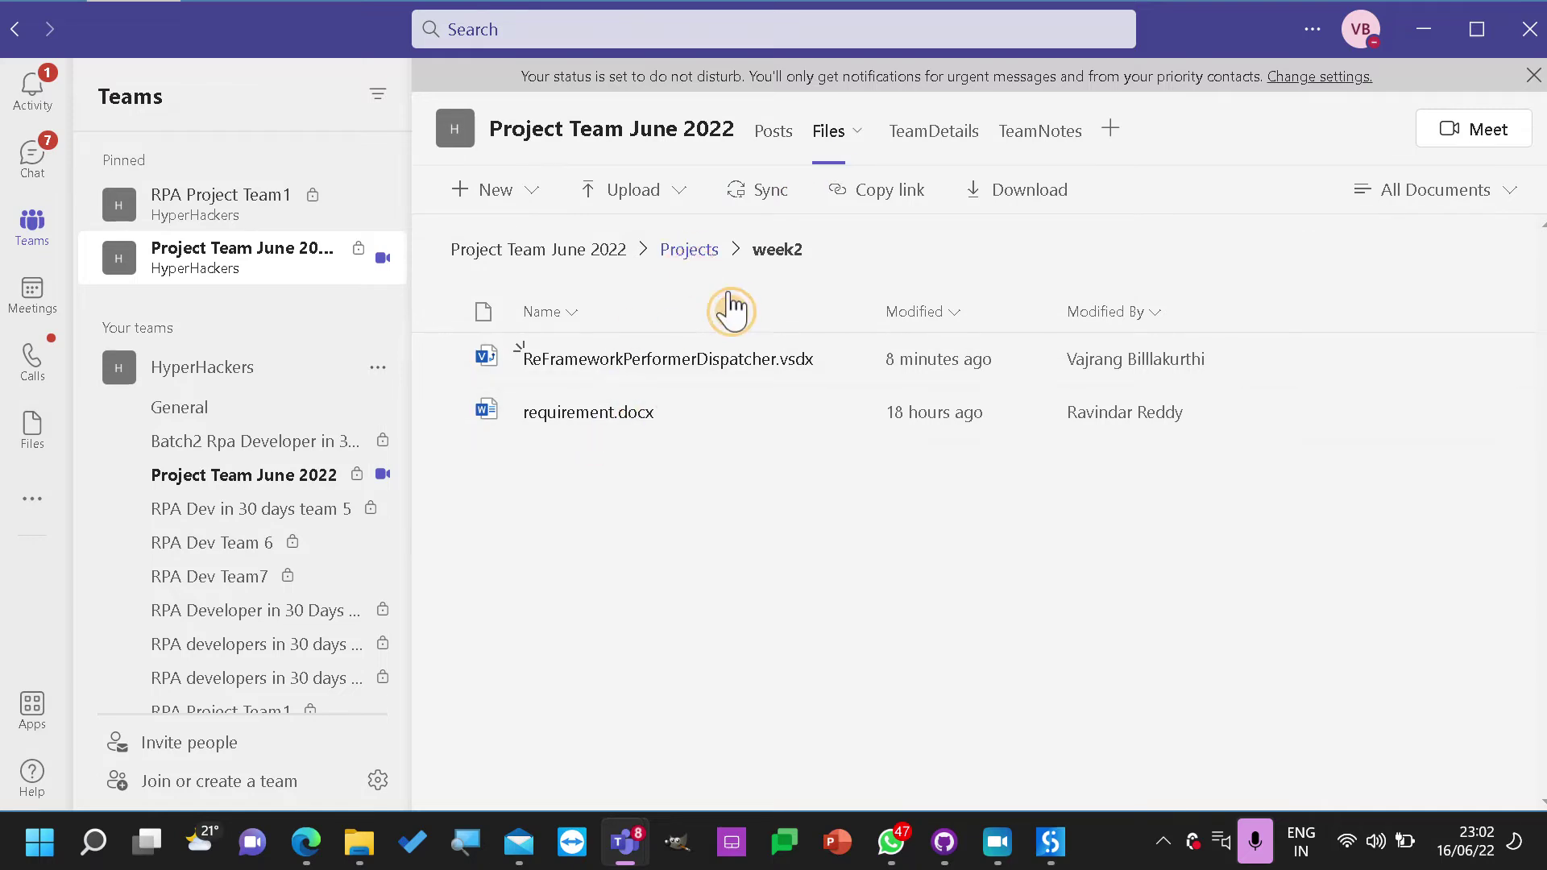
{"action": "left_click", "coordinate": [596, 255]}
{"action": "left_click", "coordinate": [1033, 131]}
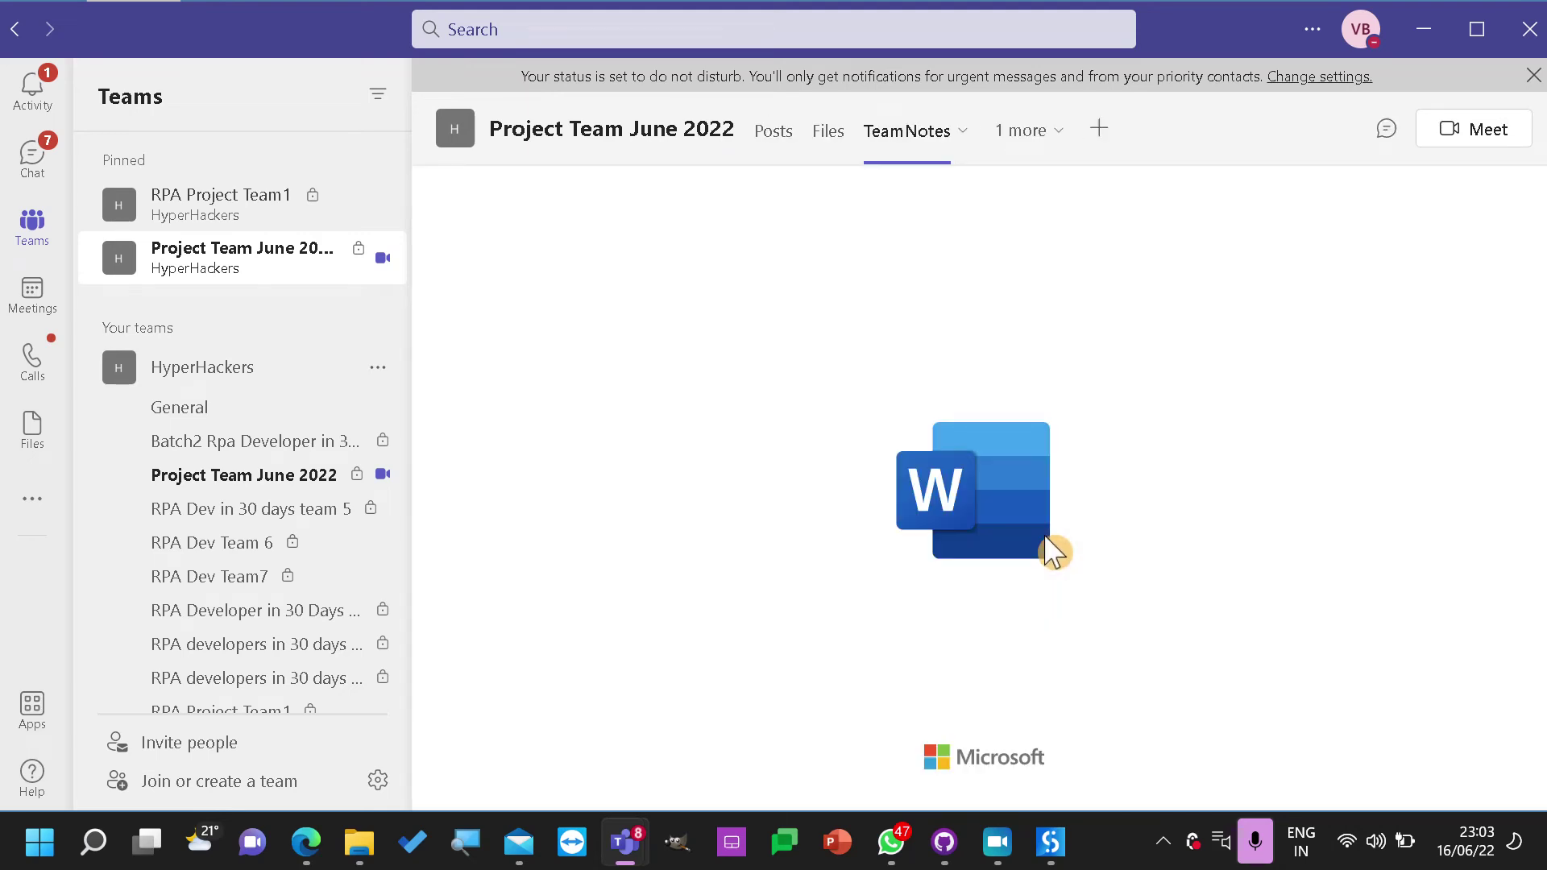
Below the 17 June 2022 list, add the higher-level item "Converting a Process with both dispatcher and performer to a multibot architecuture" and start a sub-item
{"action": "scroll", "coordinate": [1481, 461], "scroll_direction": "down", "scroll_amount": 10}
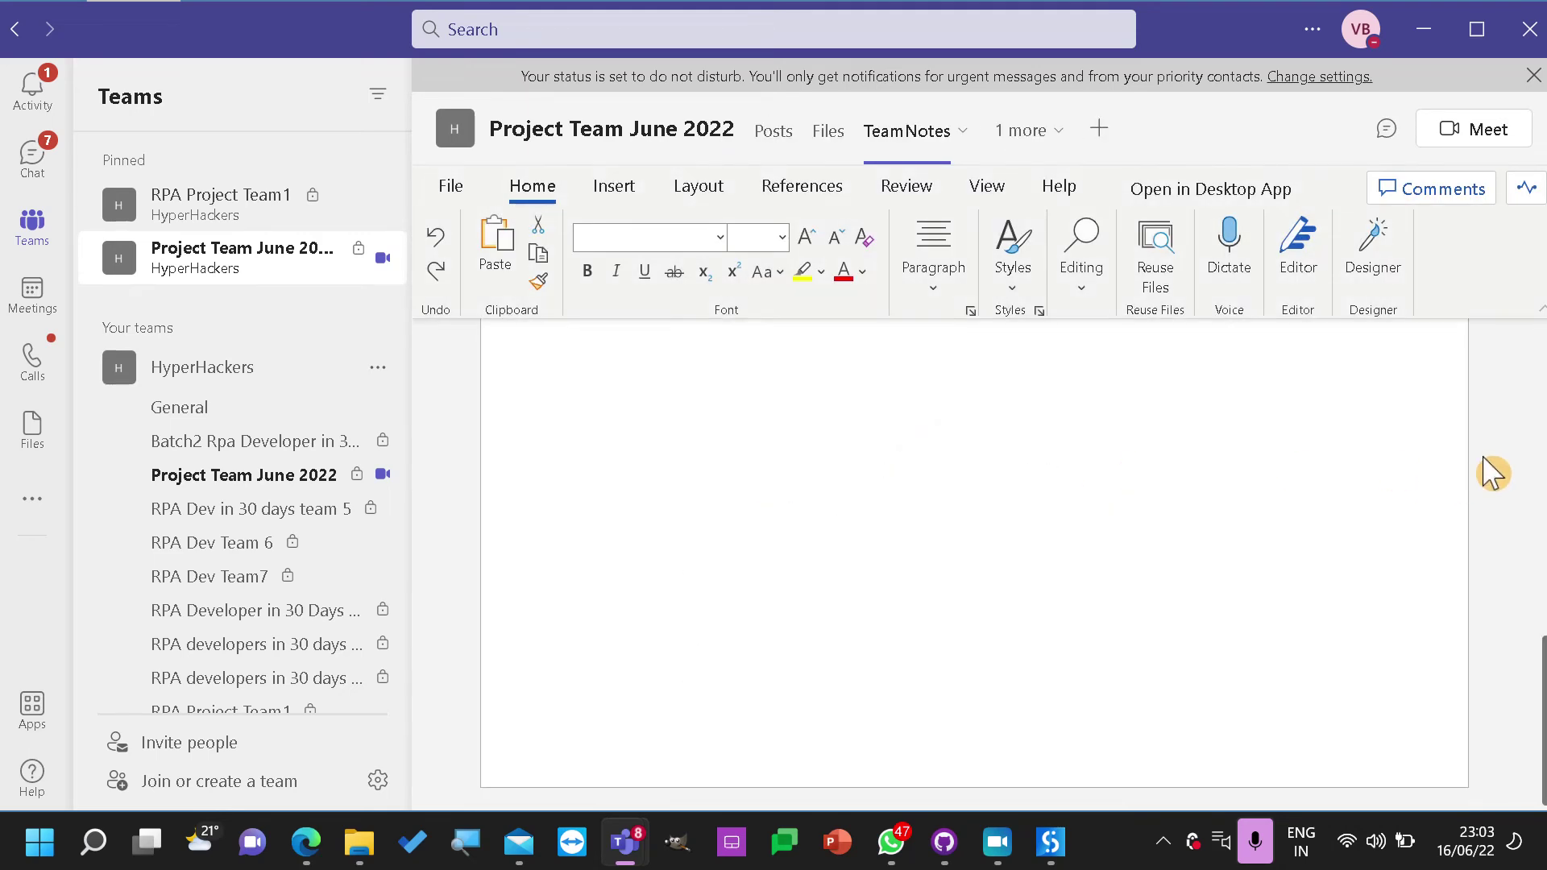
{"action": "scroll", "coordinate": [1418, 476], "scroll_direction": "down", "scroll_amount": 10}
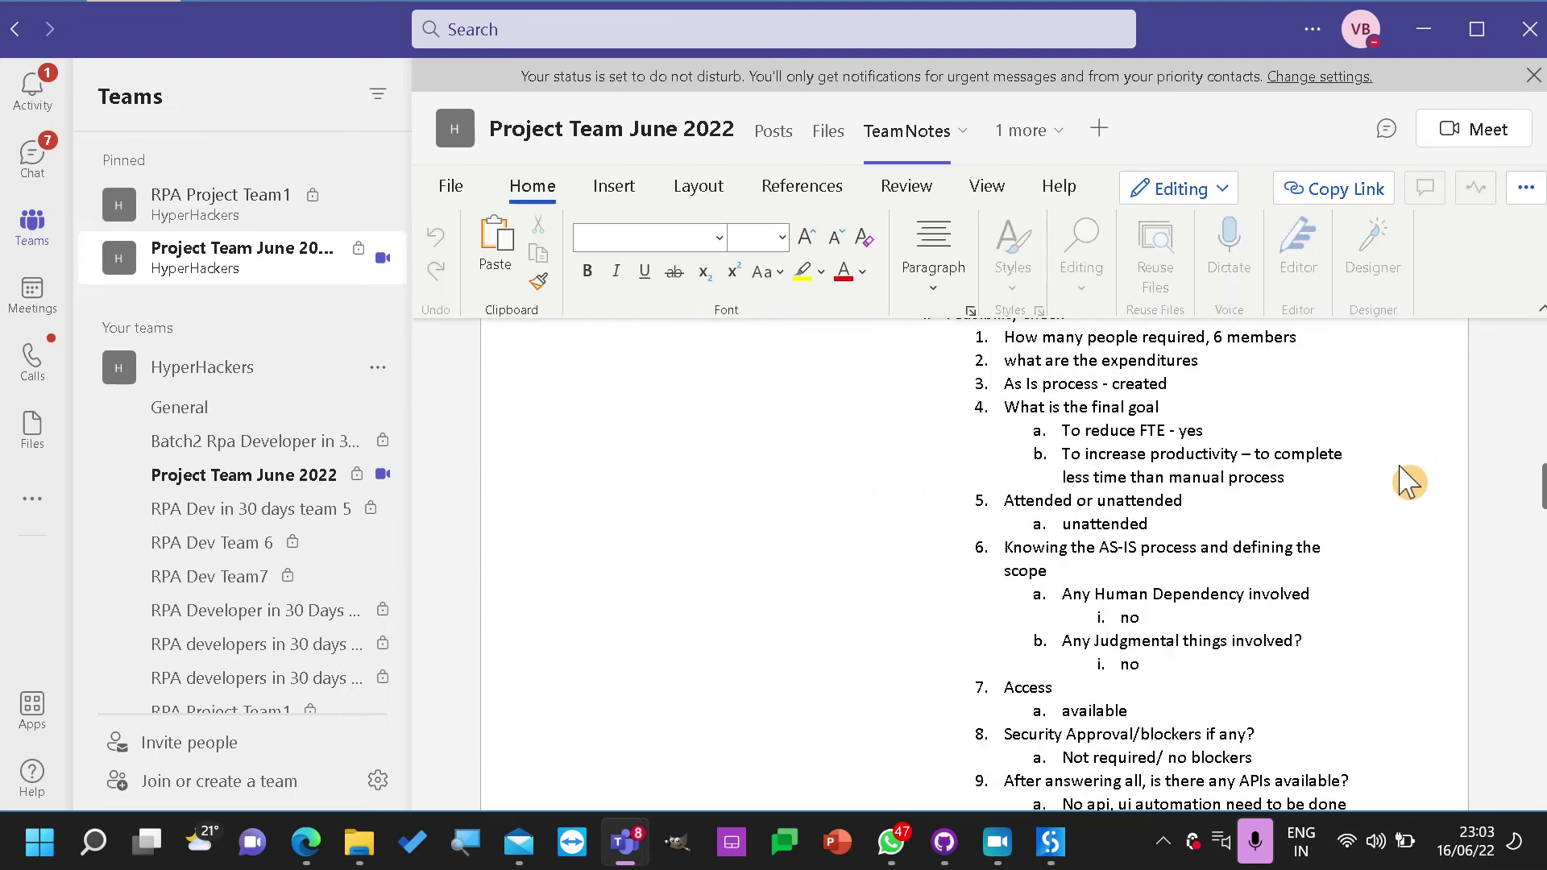
{"action": "scroll", "coordinate": [1399, 492], "scroll_direction": "down", "scroll_amount": 15}
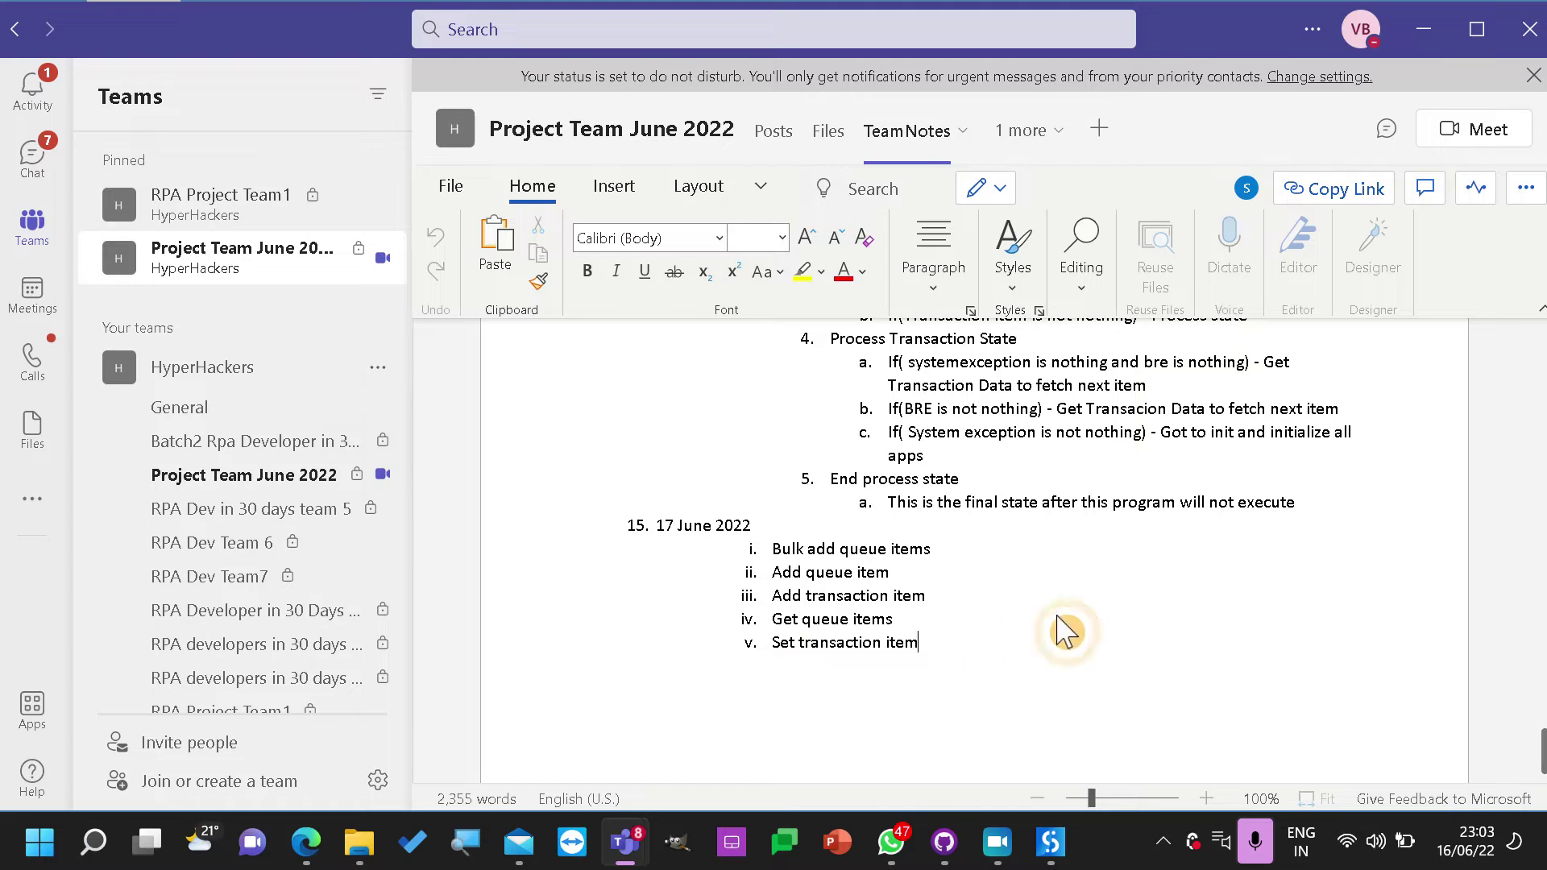
{"action": "key", "text": "Return"}
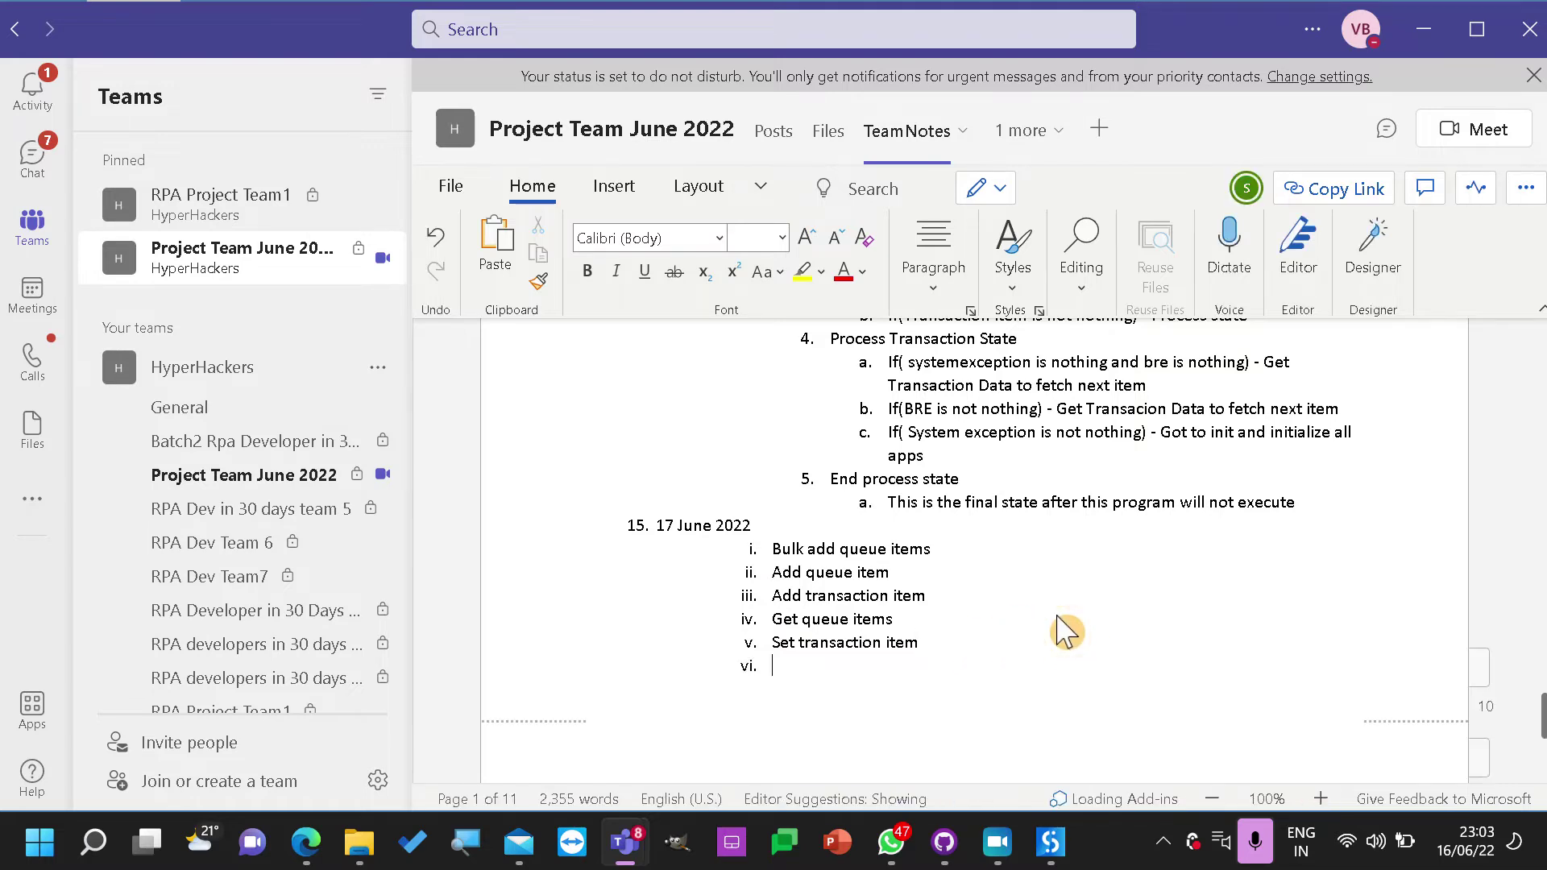
{"action": "key", "text": "shift+Tab"}
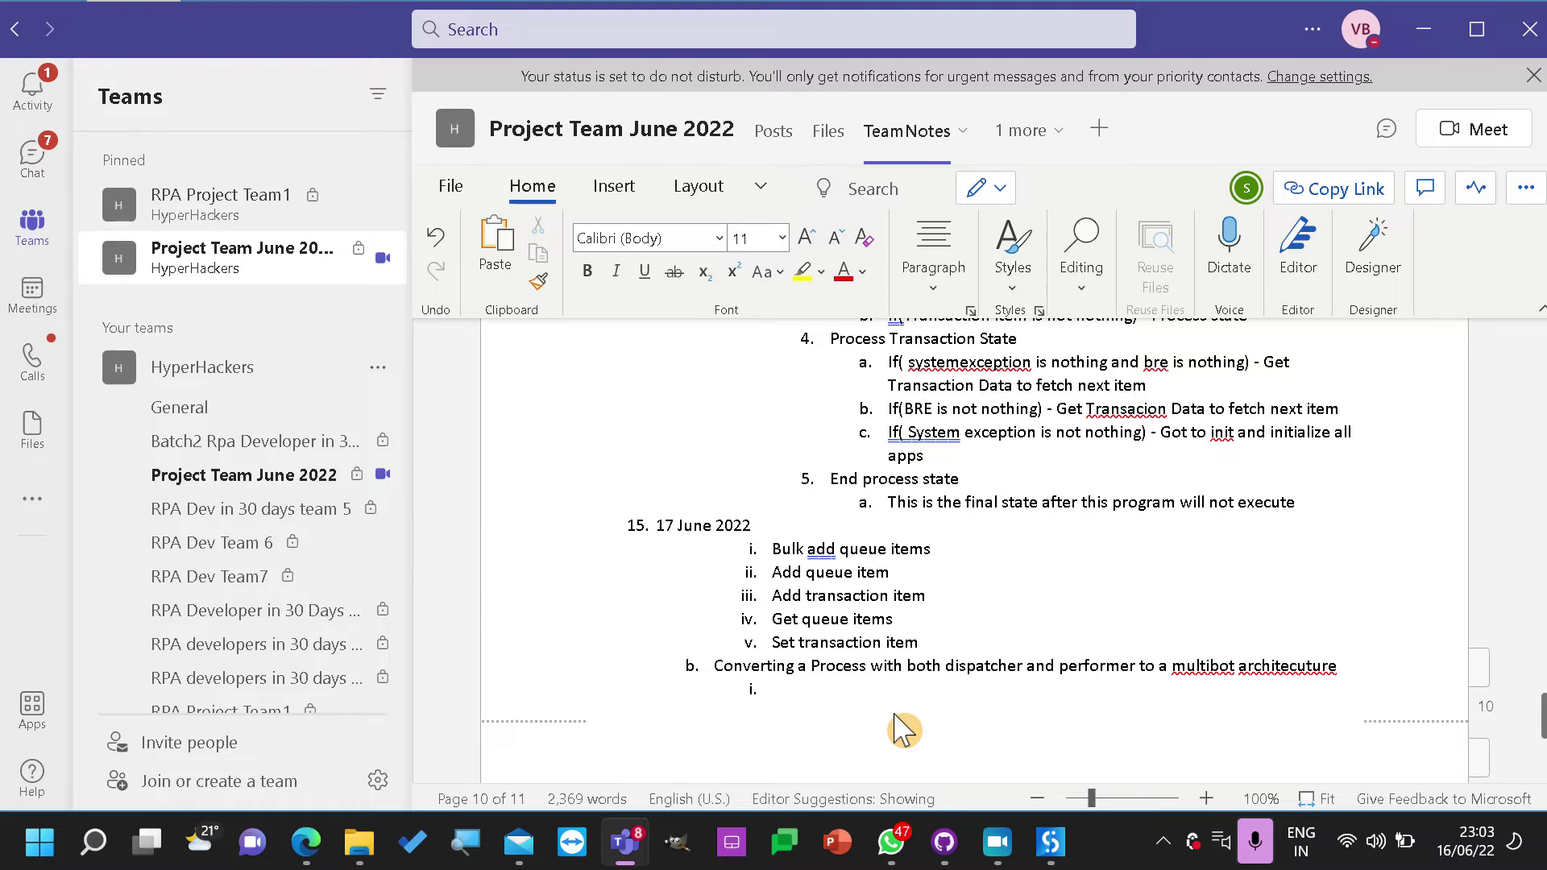
Switch to UiPath Orchestrator in Edge, review the additional options in JuneReFrameworkSampleQueue's edit form, and leave it without updating
{"action": "left_click", "coordinate": [305, 841]}
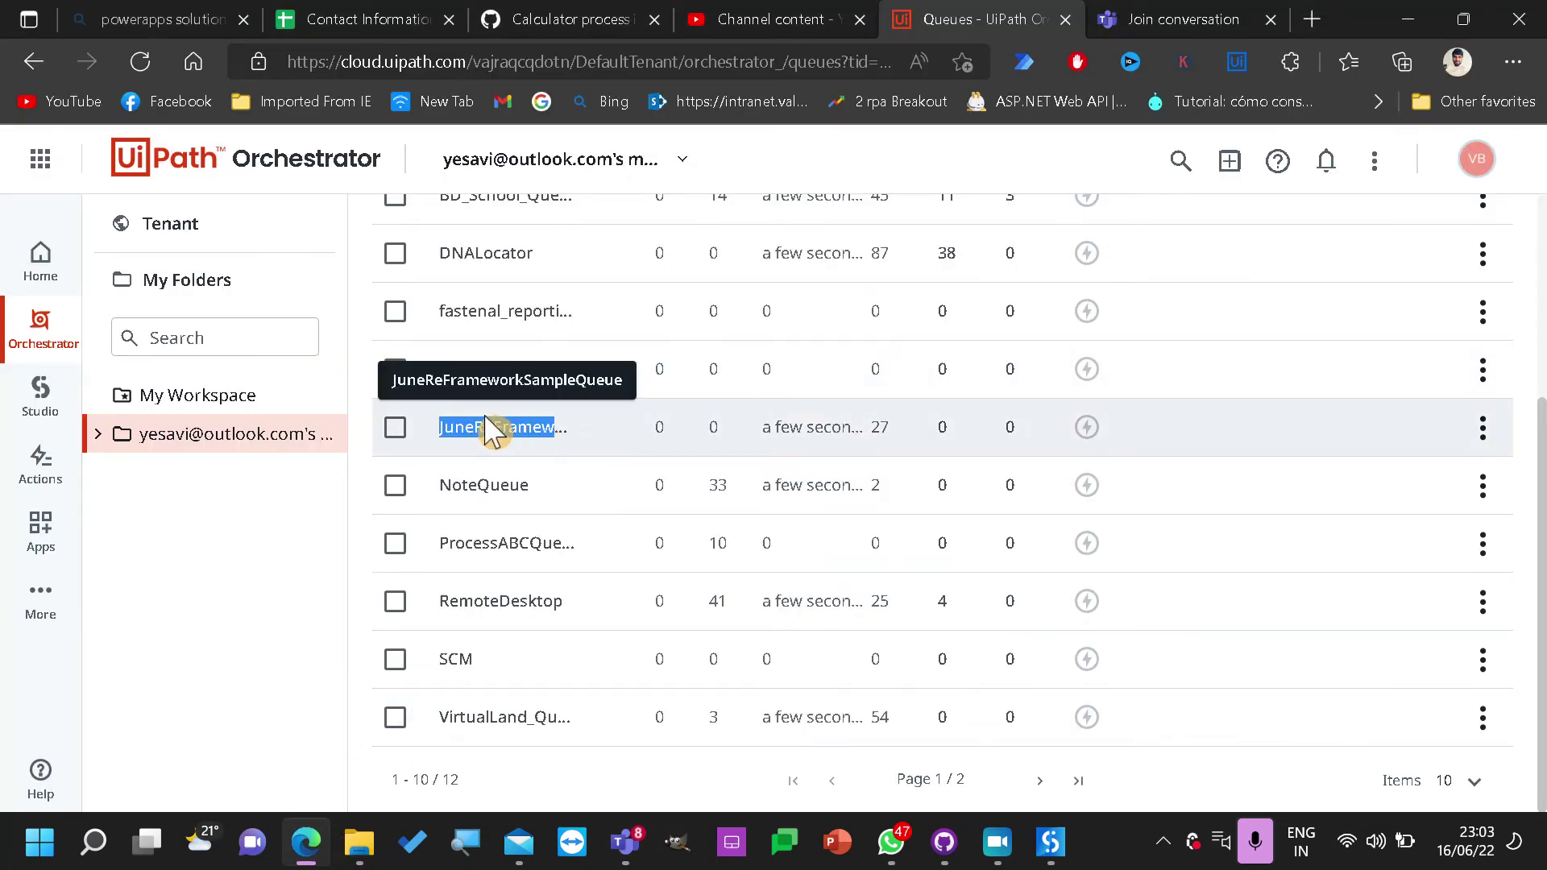
{"action": "left_click", "coordinate": [1482, 427]}
{"action": "left_click", "coordinate": [1387, 480]}
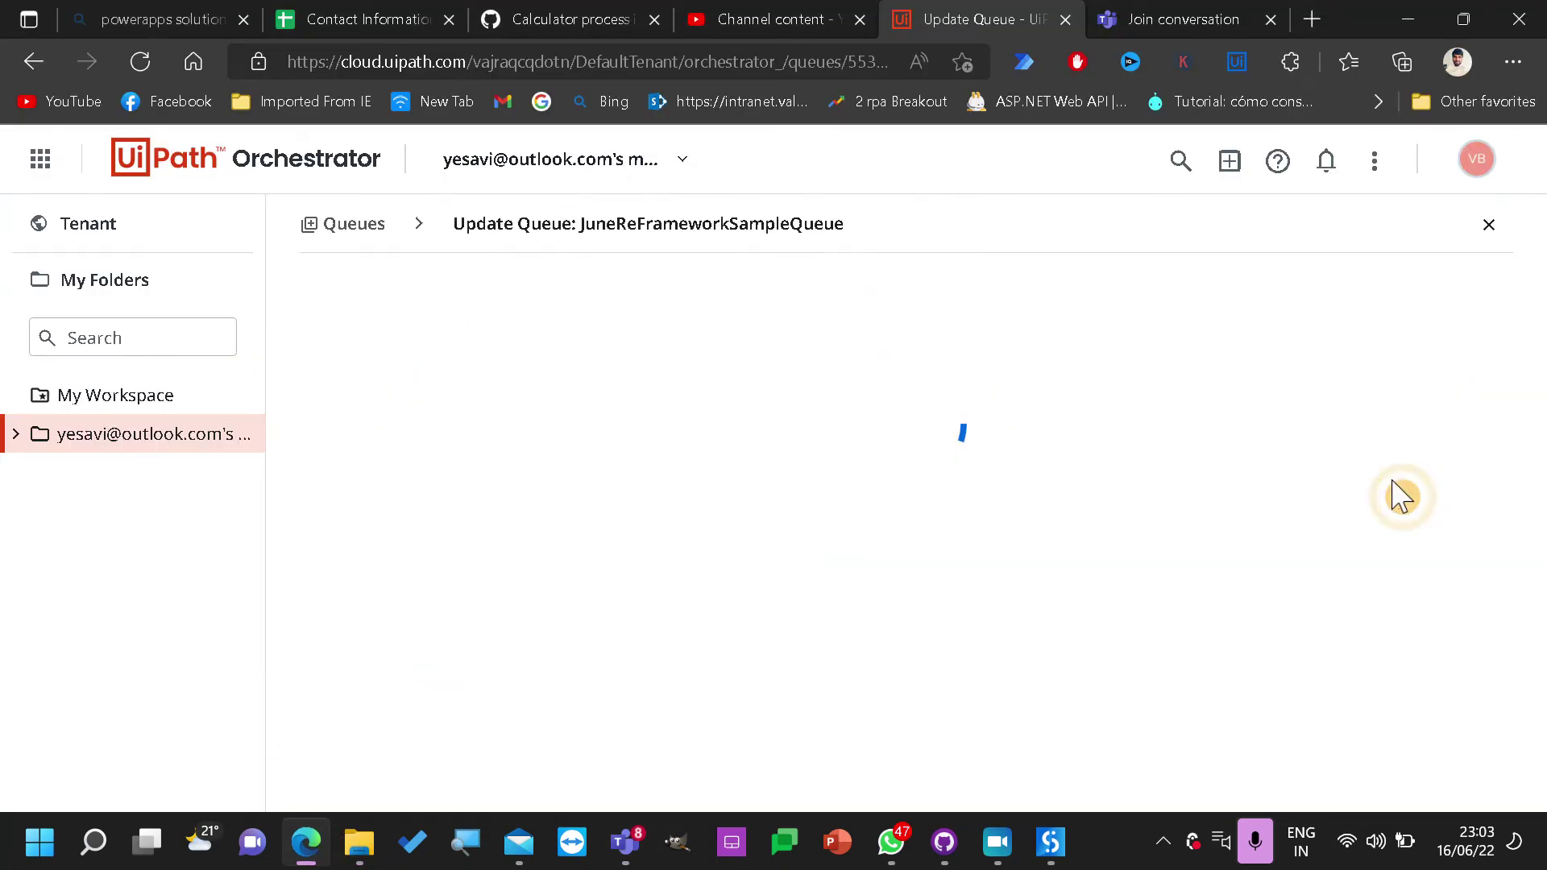
{"action": "scroll", "coordinate": [301, 504], "scroll_direction": "down", "scroll_amount": 5}
{"action": "scroll", "coordinate": [304, 511], "scroll_direction": "up", "scroll_amount": 3}
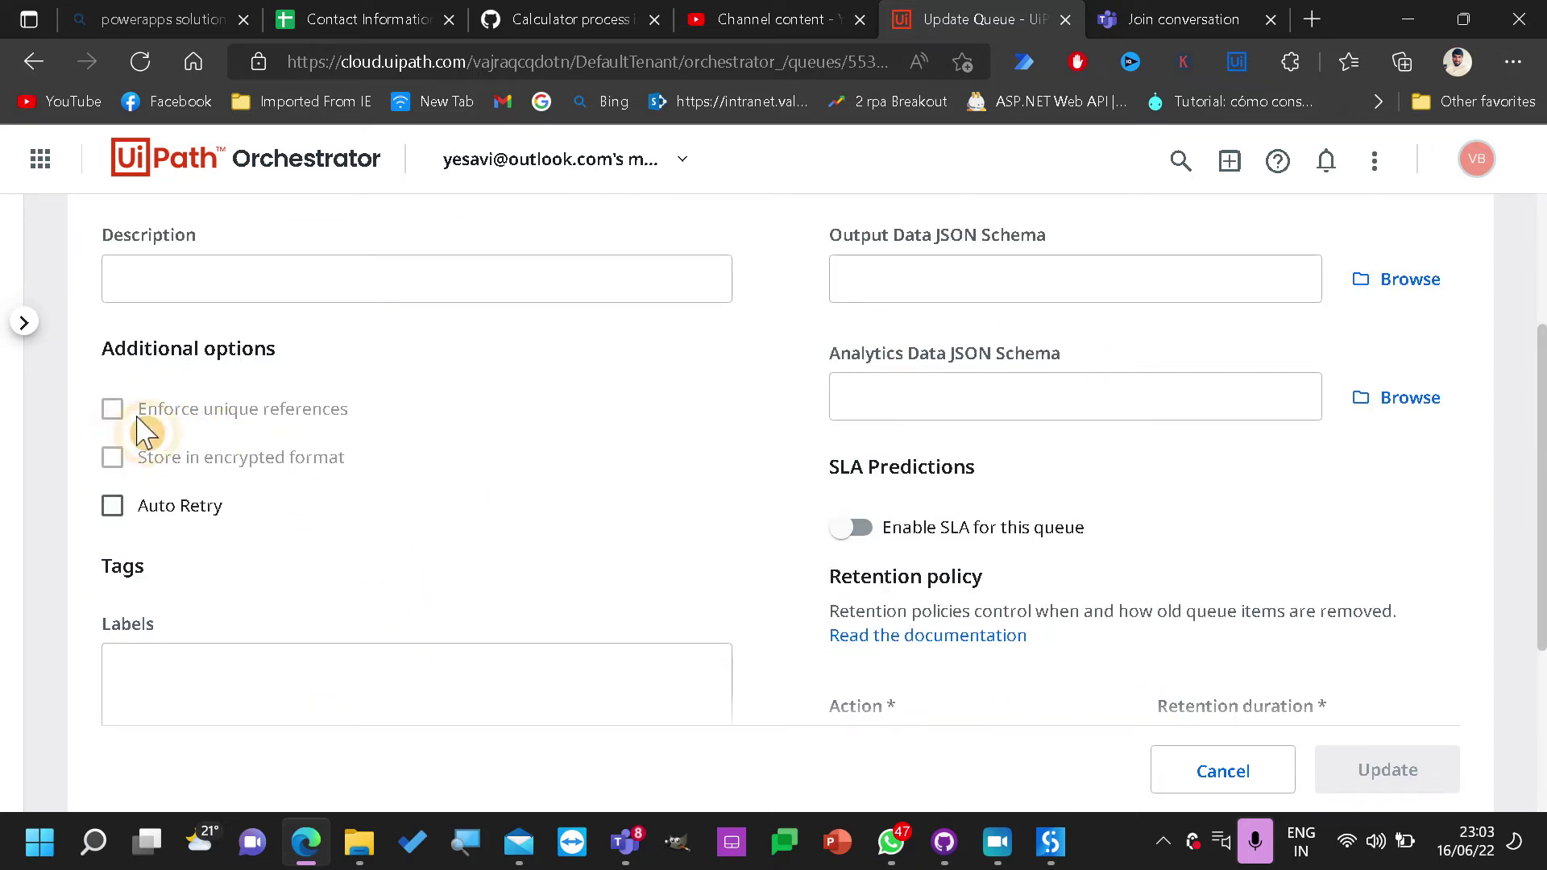
{"action": "left_click", "coordinate": [1273, 783]}
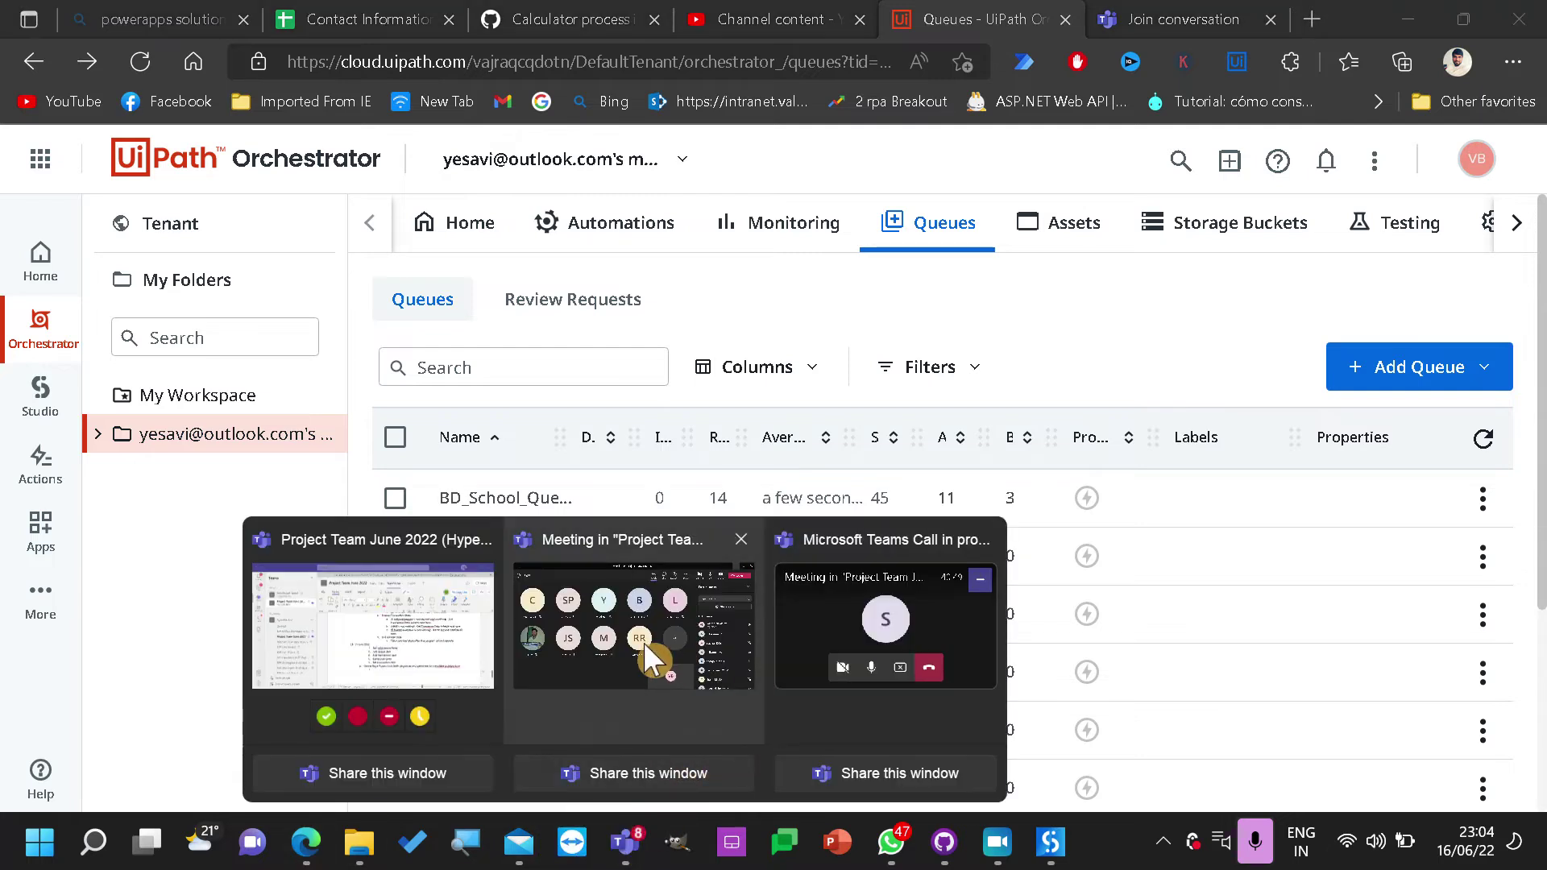
Switch to TeamNotes in Teams and dictate sub-item i, explaining why bulk add queue items cannot be used with unique references
{"action": "left_click", "coordinate": [667, 640]}
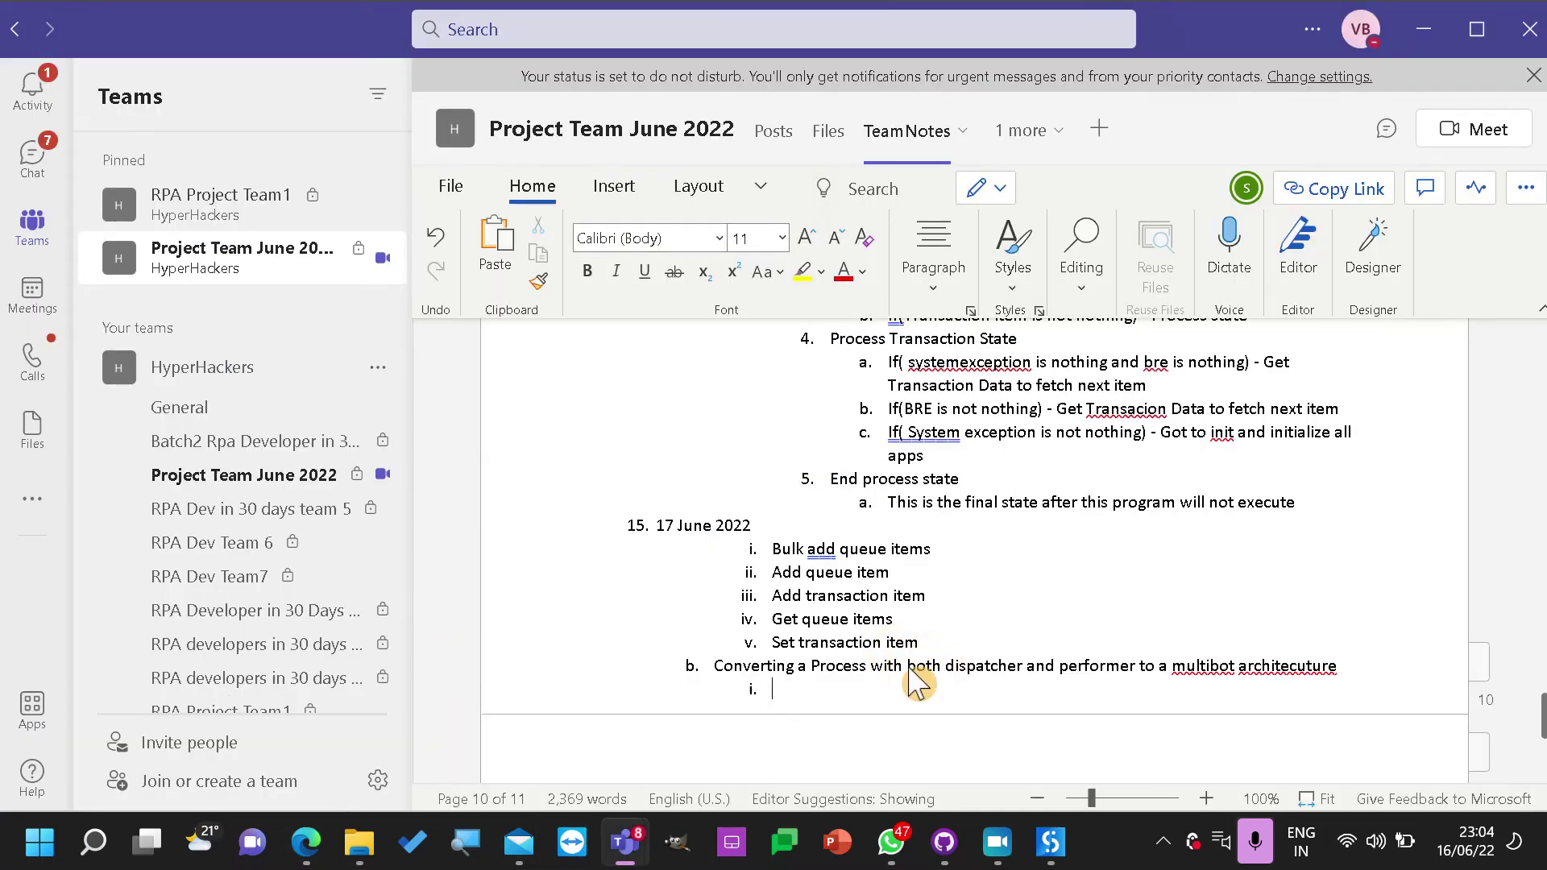
{"action": "left_click", "coordinate": [1229, 241]}
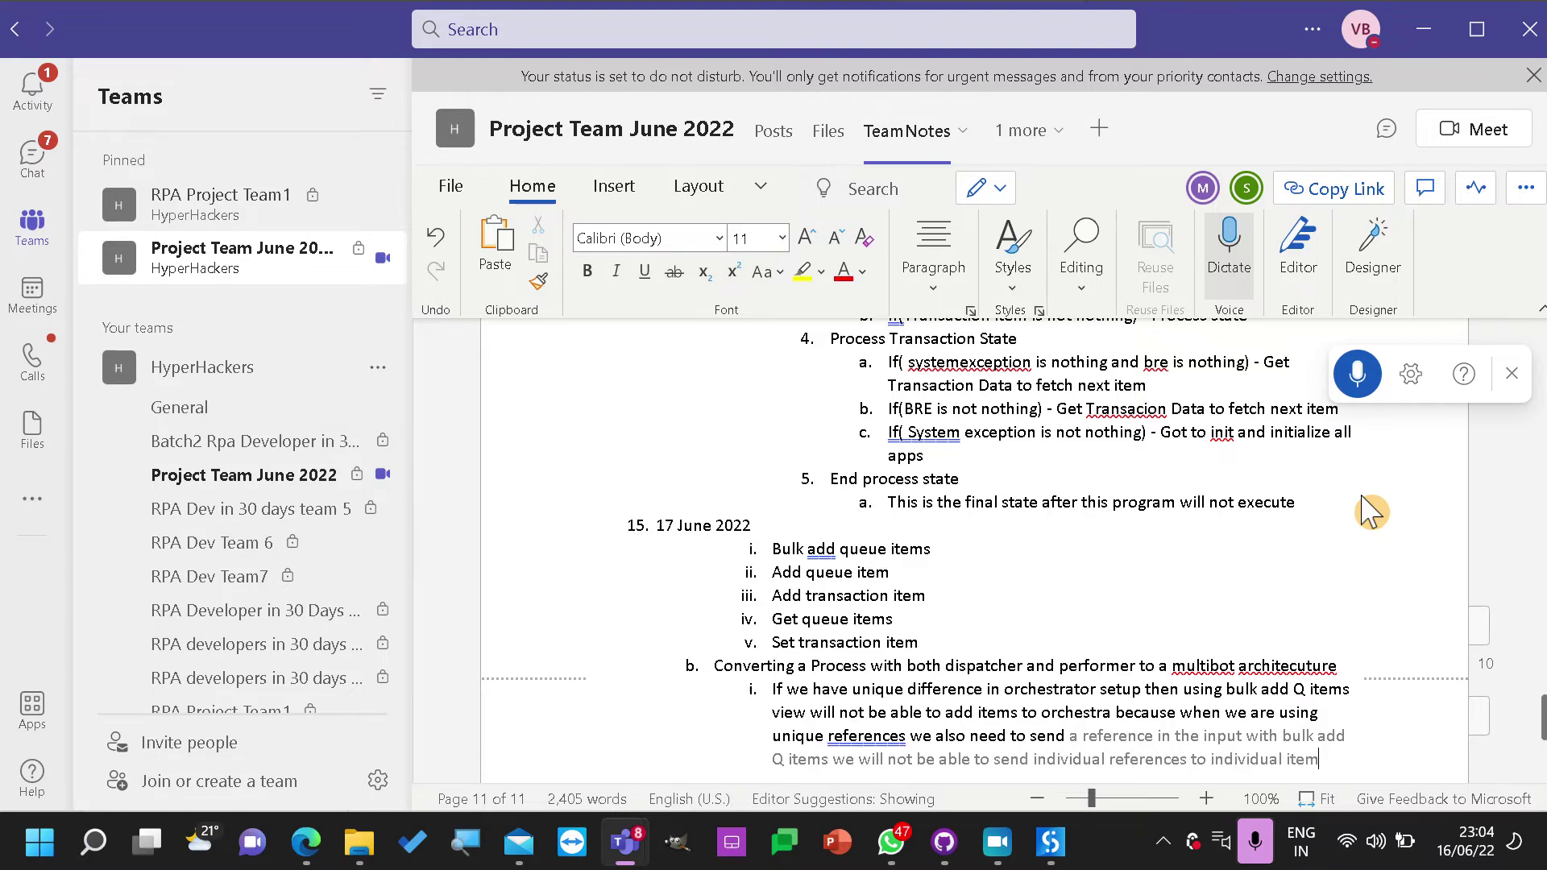
{"action": "left_click", "coordinate": [1248, 261]}
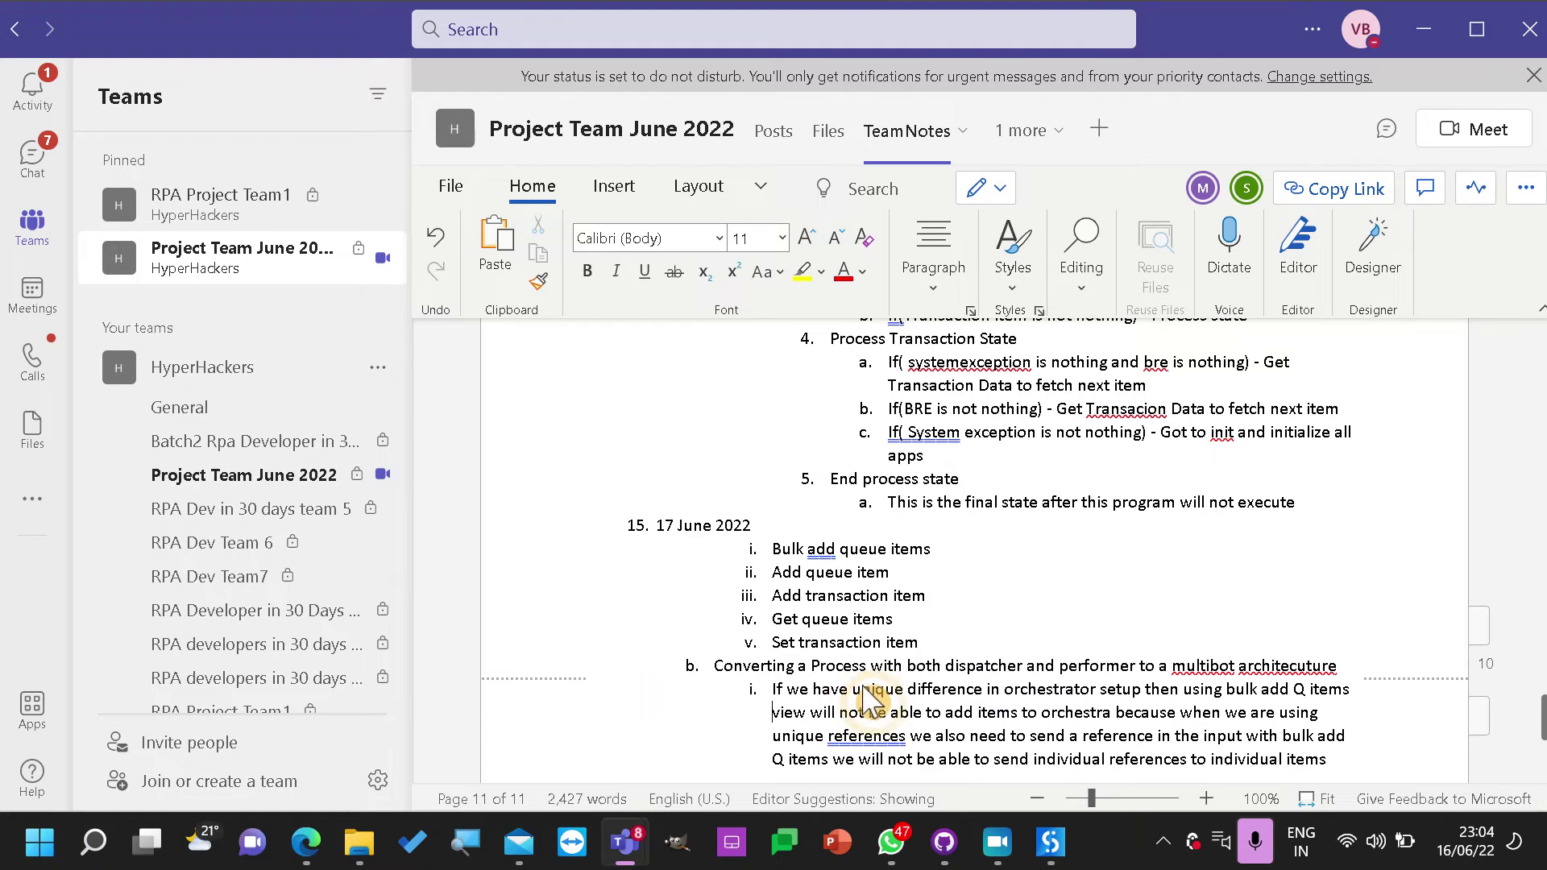
{"action": "scroll", "coordinate": [850, 715], "scroll_direction": "down", "scroll_amount": 4}
{"action": "scroll", "coordinate": [847, 715], "scroll_direction": "up", "scroll_amount": 4}
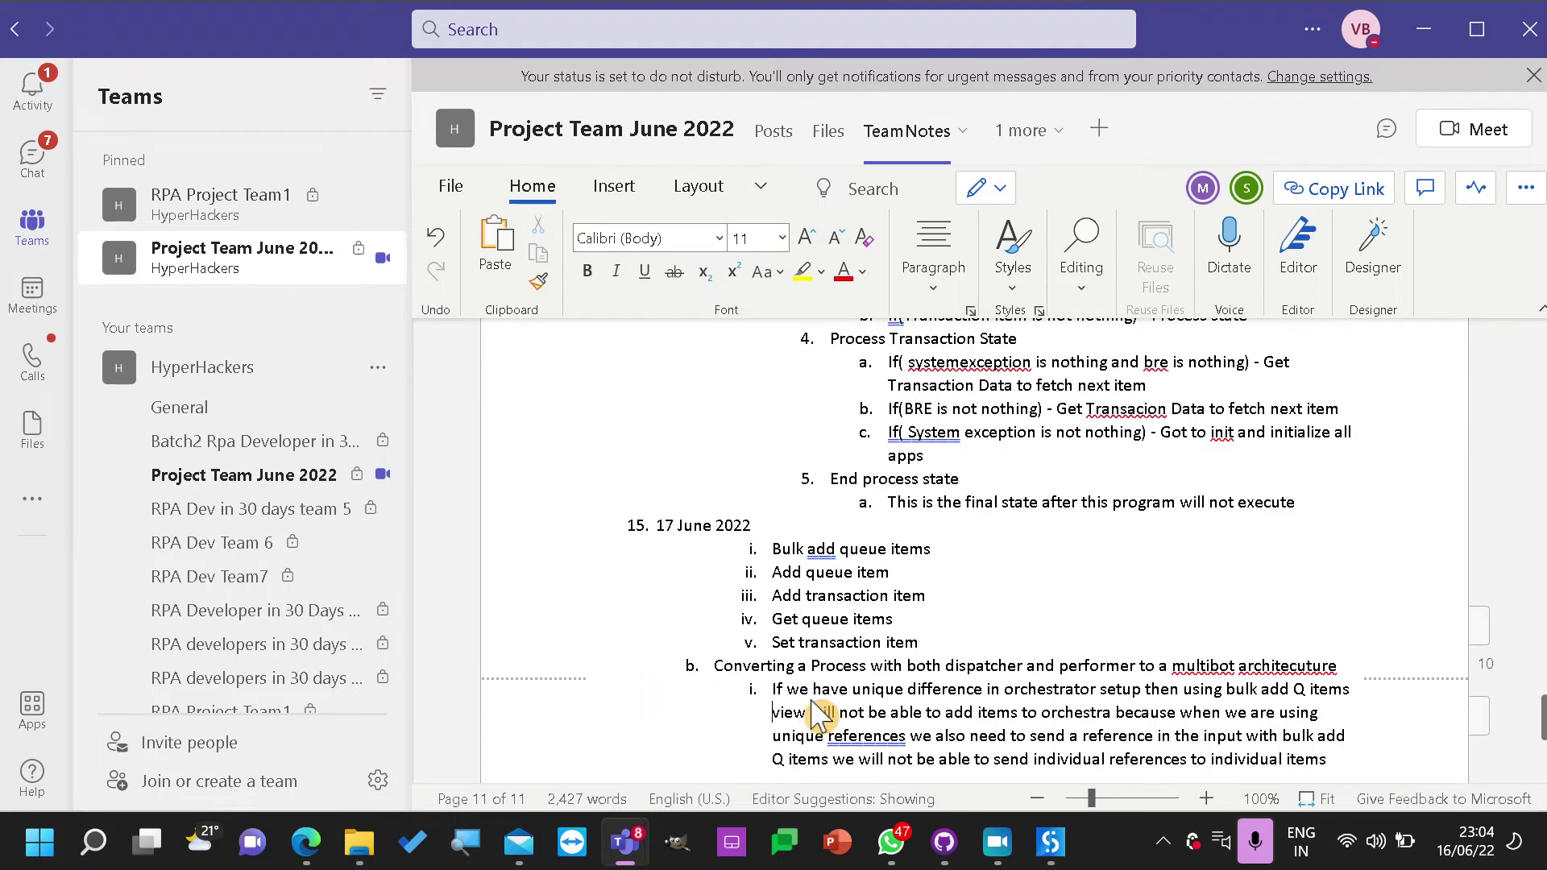
Switch to the RoboticEnterpriseFramework_Training project in UiPath Studio, open Flowchart_ReFamework.xaml, and examine its Init Sequence activities
{"action": "mouse_move", "coordinate": [1049, 842]}
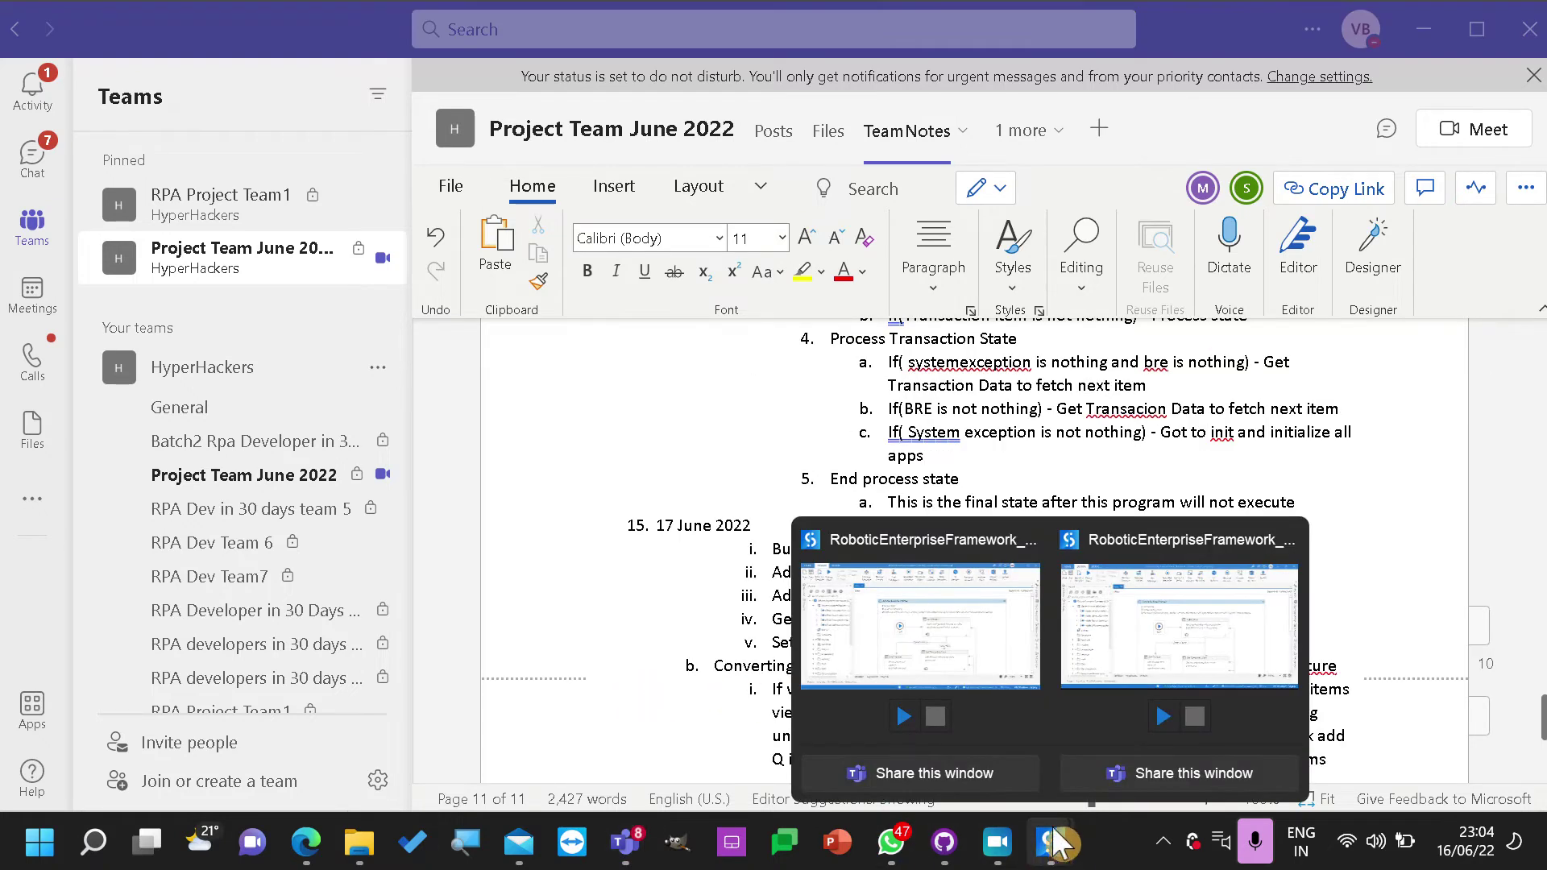
{"action": "left_click", "coordinate": [977, 620]}
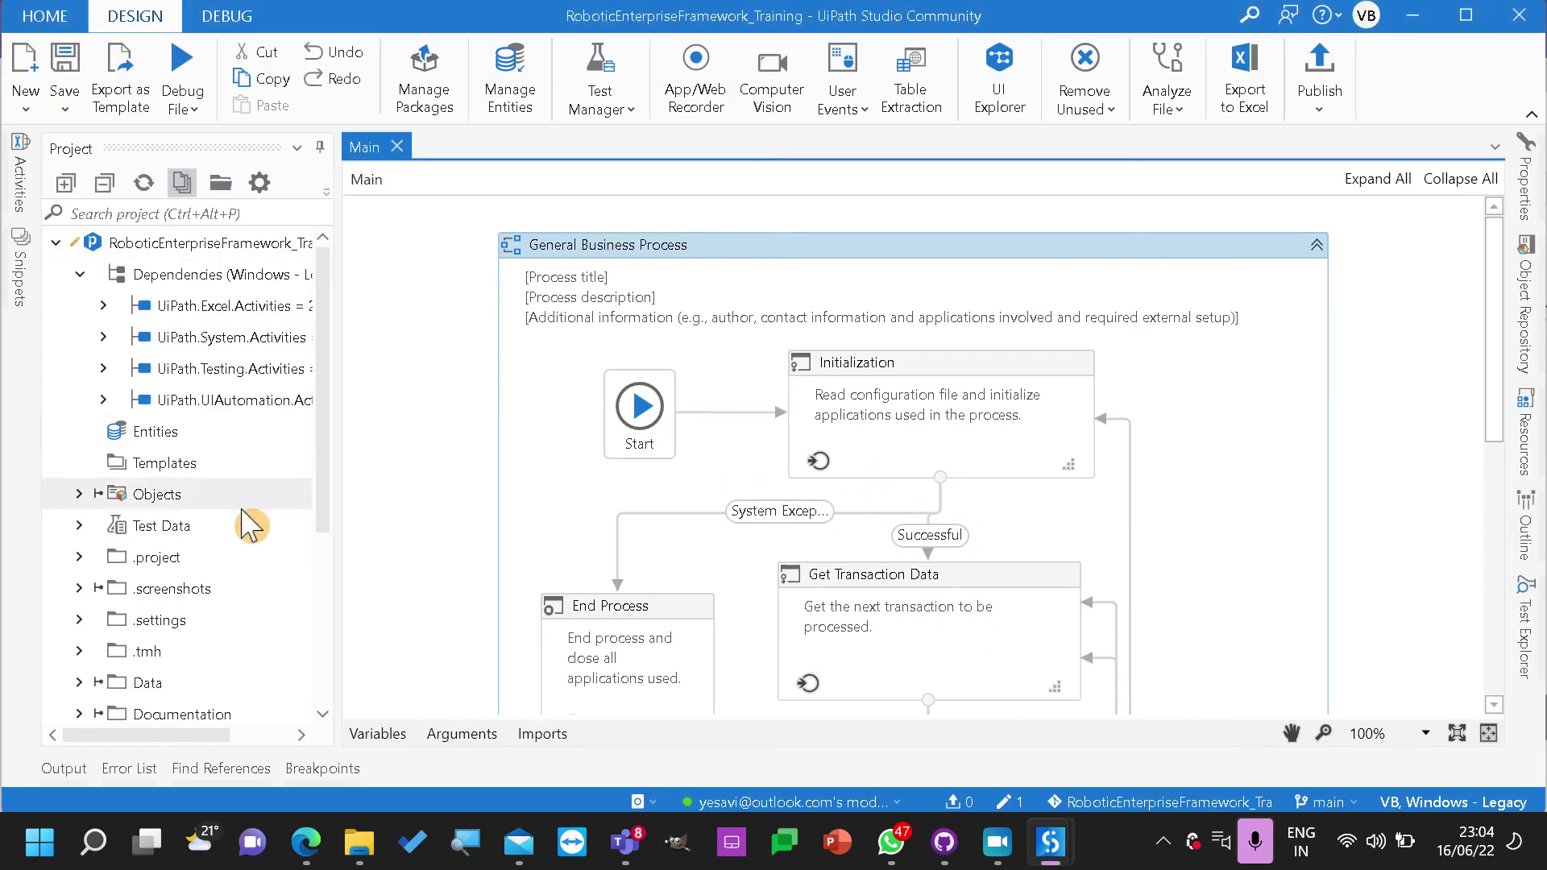
{"action": "scroll", "coordinate": [249, 612], "scroll_direction": "down", "scroll_amount": 3}
{"action": "left_click", "coordinate": [214, 556]}
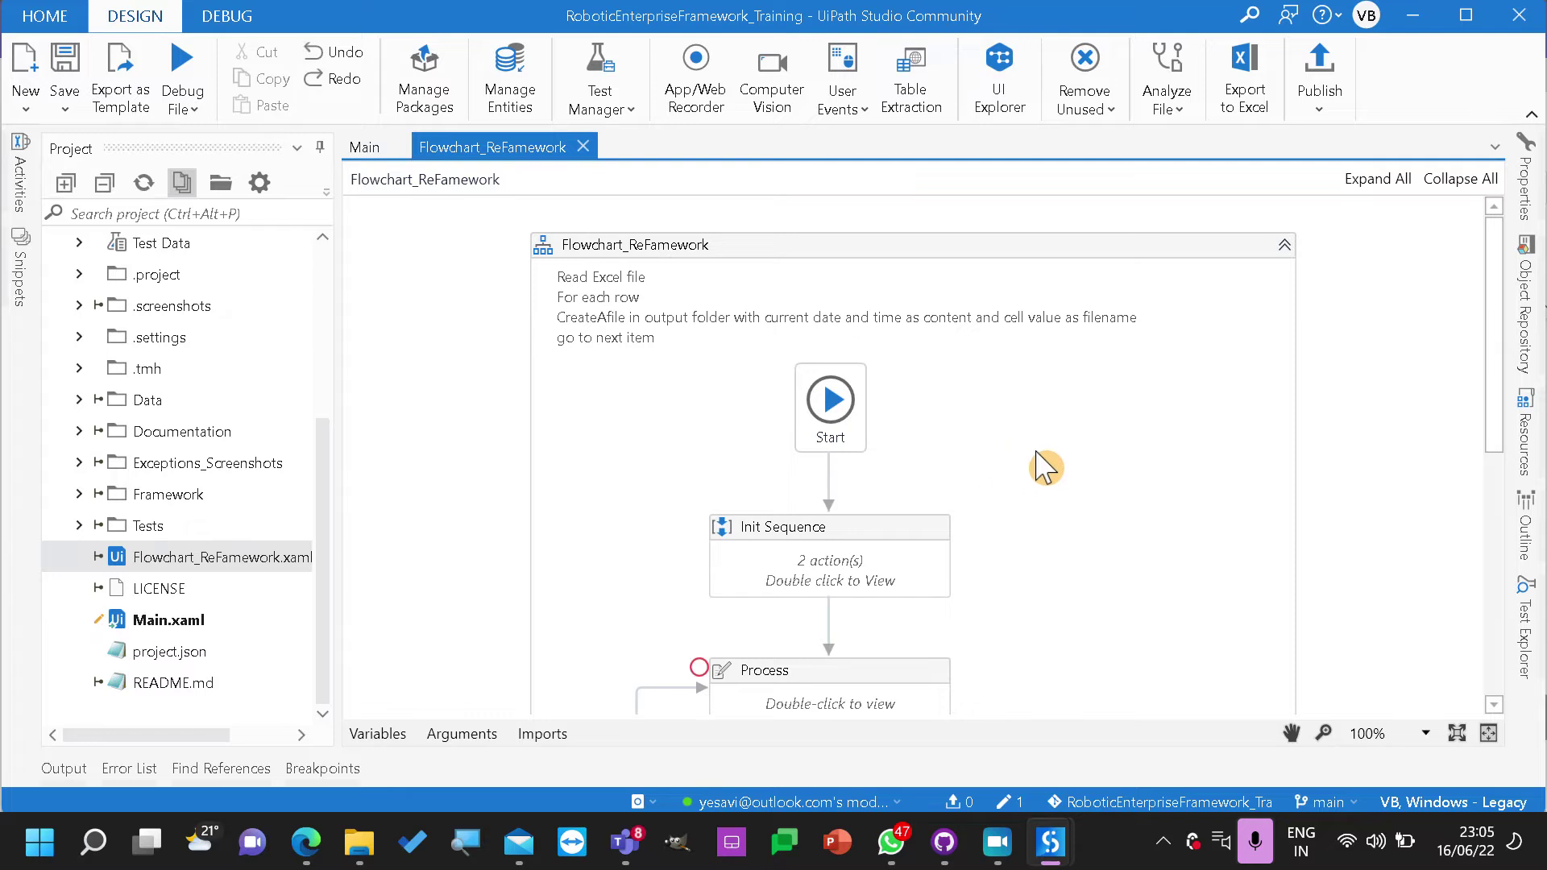
{"action": "scroll", "coordinate": [1056, 484], "scroll_direction": "down", "scroll_amount": 3}
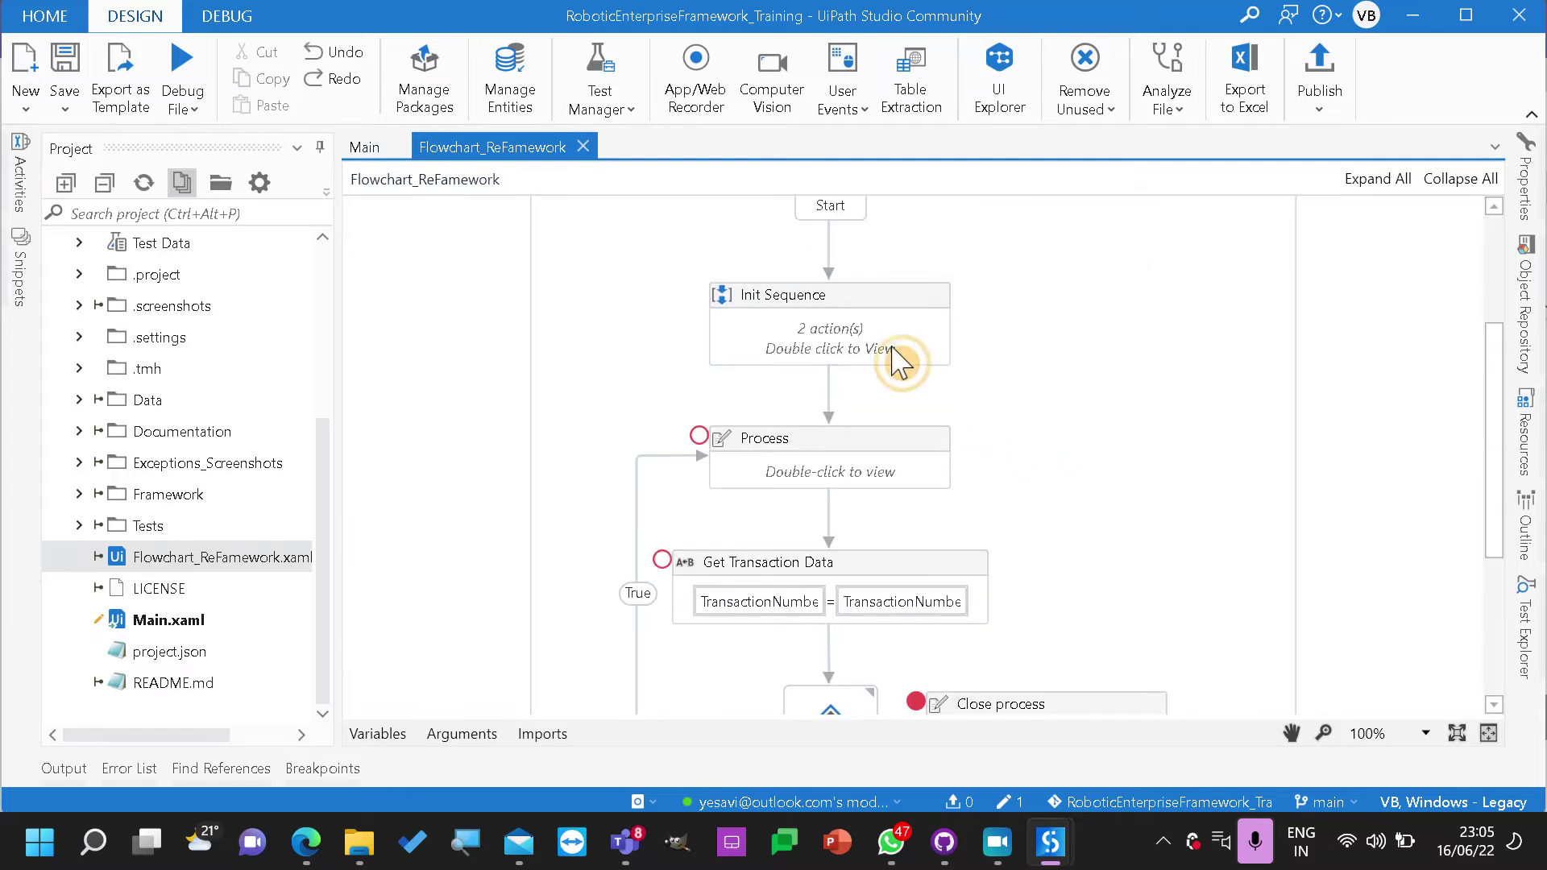
{"action": "double_click", "coordinate": [919, 307]}
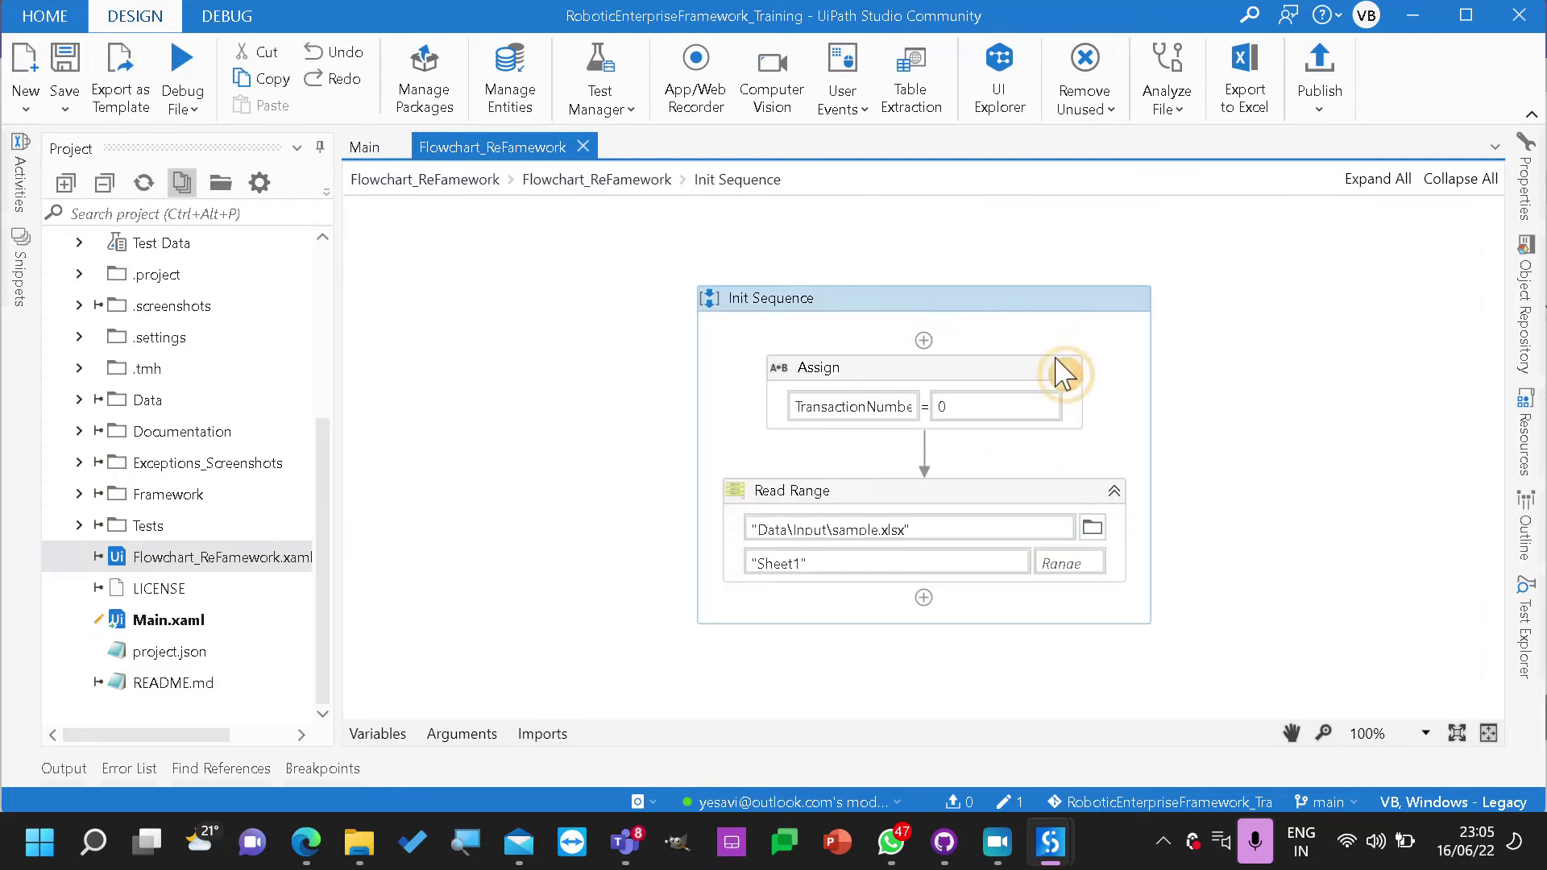
{"action": "left_click", "coordinate": [874, 503]}
{"action": "left_click", "coordinate": [617, 182]}
Examine the flowchart's Process activity and transaction loop, and view the Initialization state of the Main workflow
{"action": "scroll", "coordinate": [1002, 580], "scroll_direction": "down", "scroll_amount": 3}
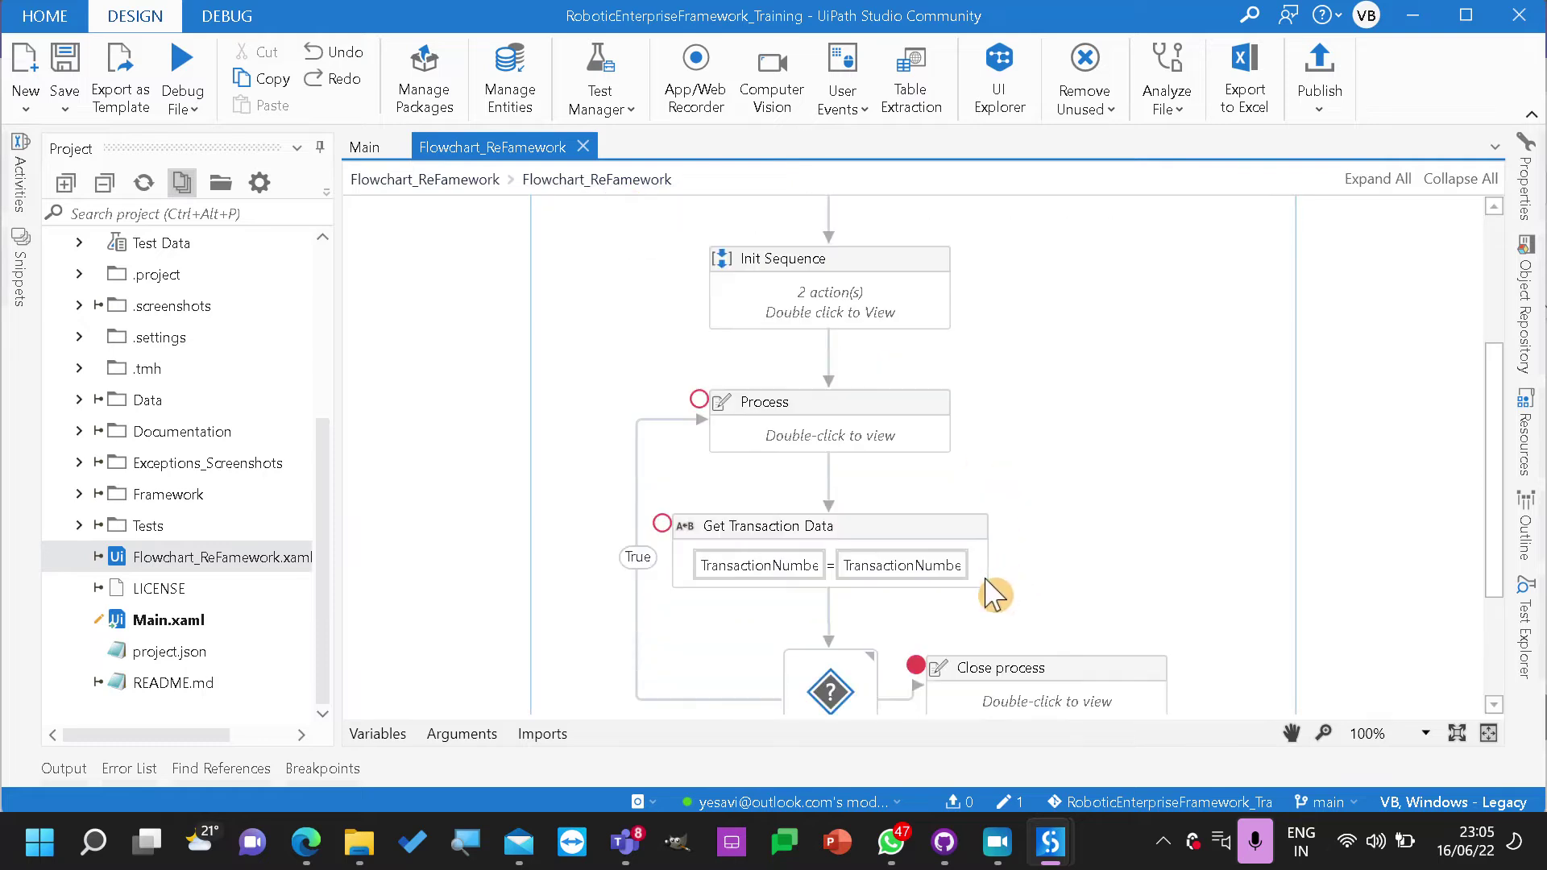
{"action": "double_click", "coordinate": [882, 407]}
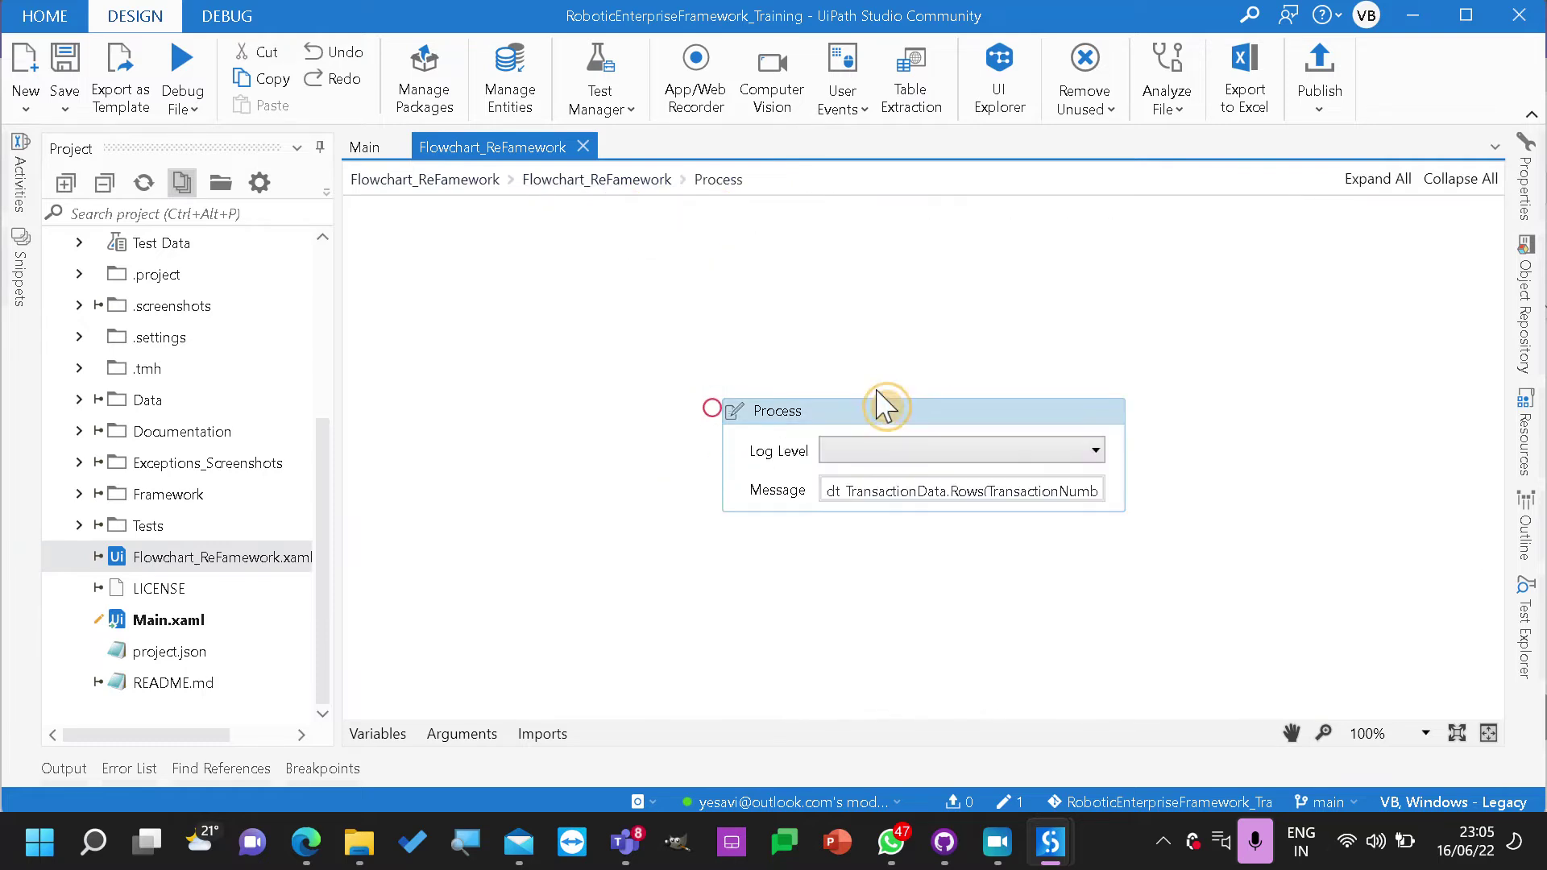
{"action": "left_click", "coordinate": [632, 185]}
{"action": "scroll", "coordinate": [1001, 564], "scroll_direction": "down", "scroll_amount": 3}
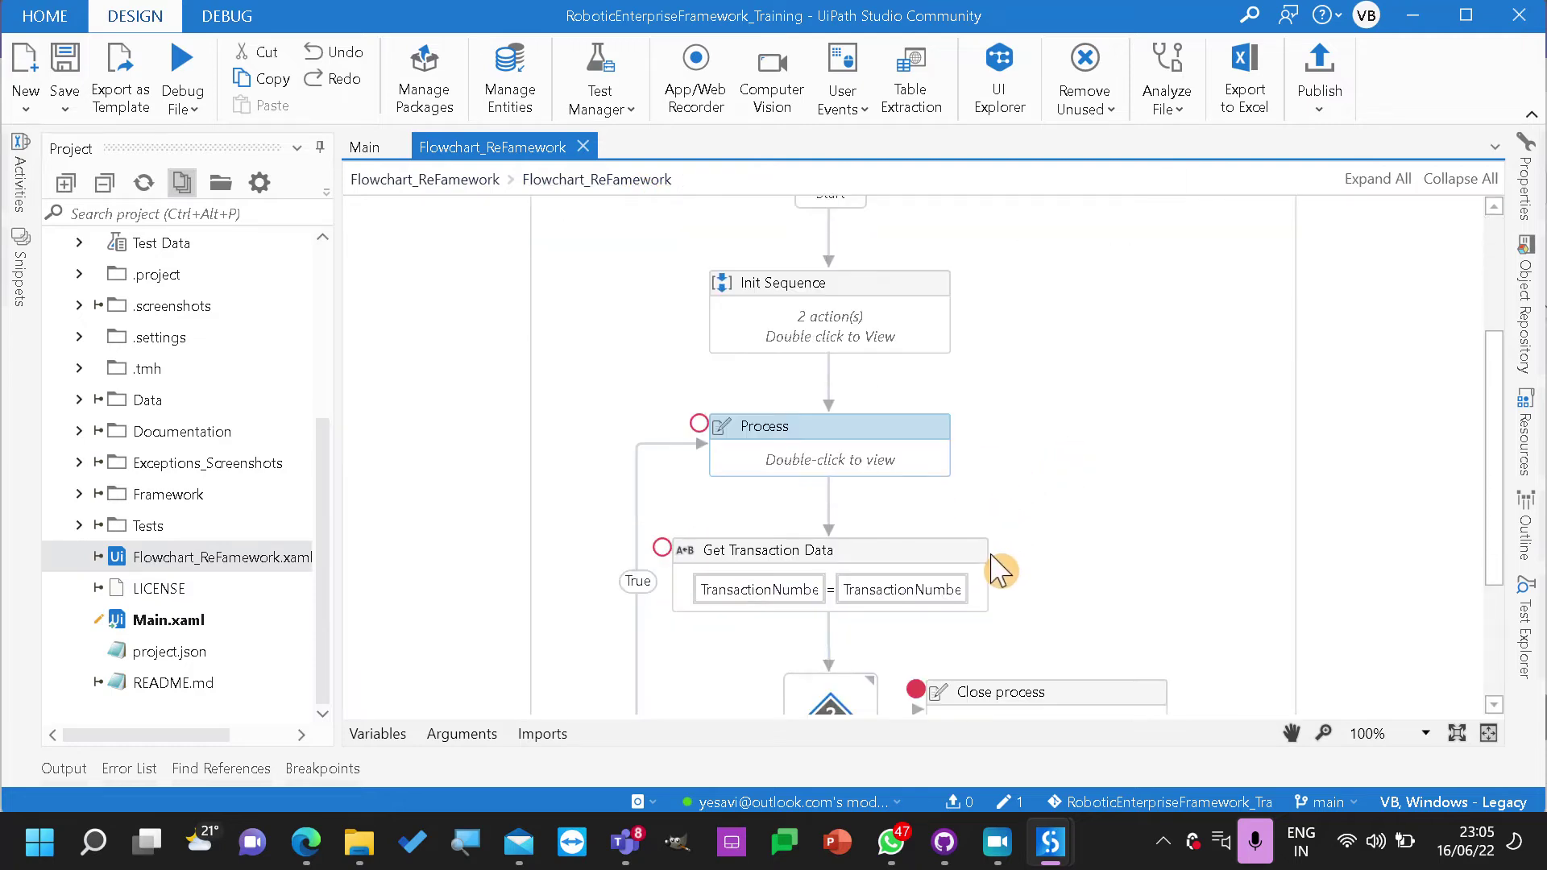
{"action": "scroll", "coordinate": [1001, 564], "scroll_direction": "up", "scroll_amount": 4}
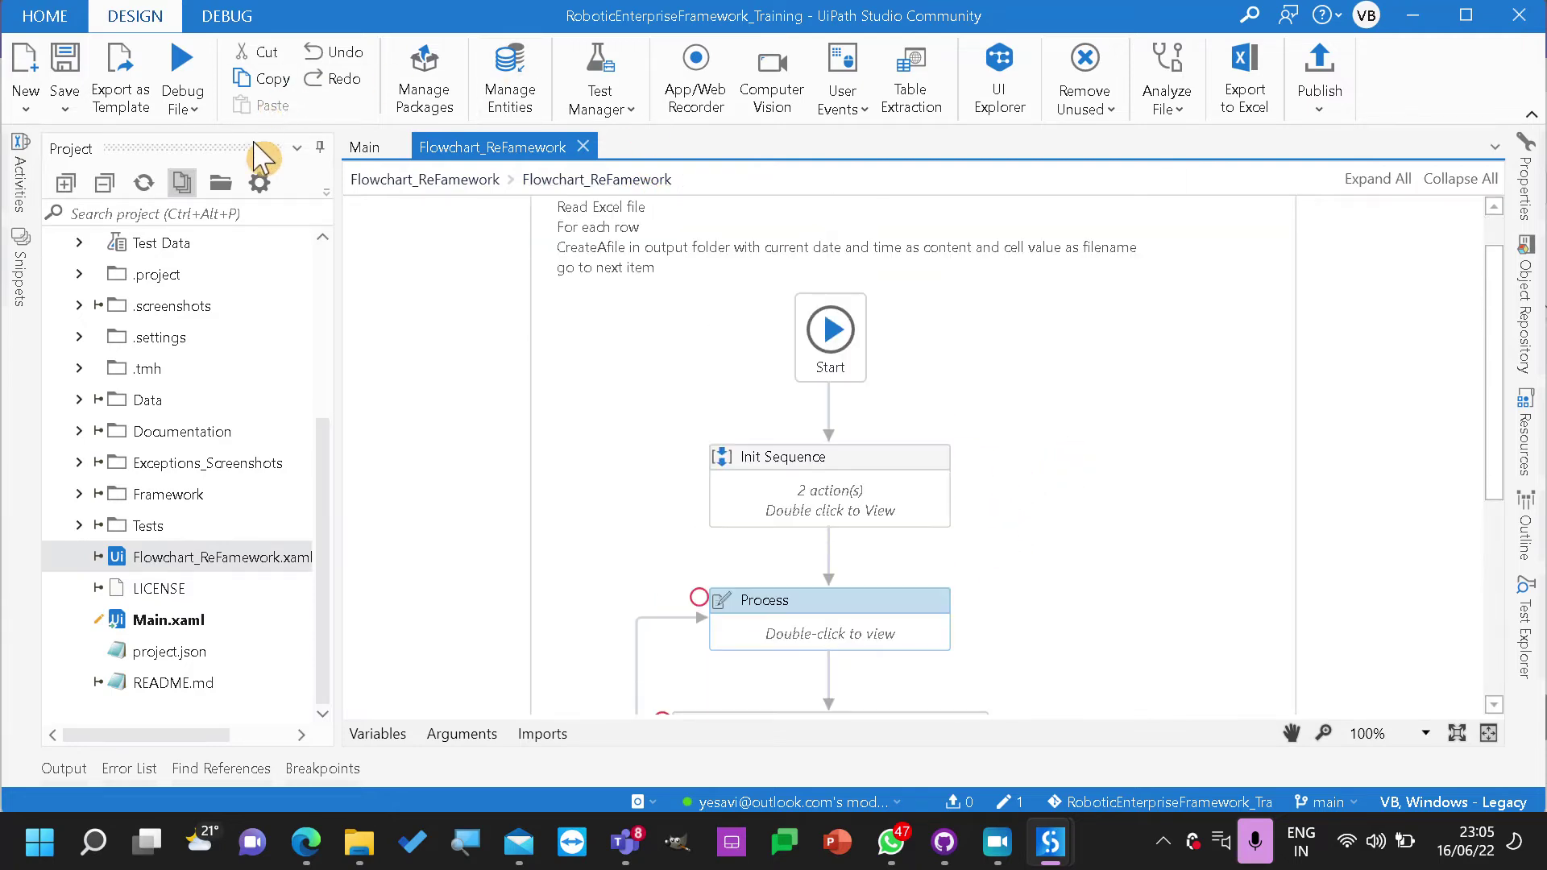
{"action": "left_click", "coordinate": [363, 149]}
{"action": "double_click", "coordinate": [1011, 456]}
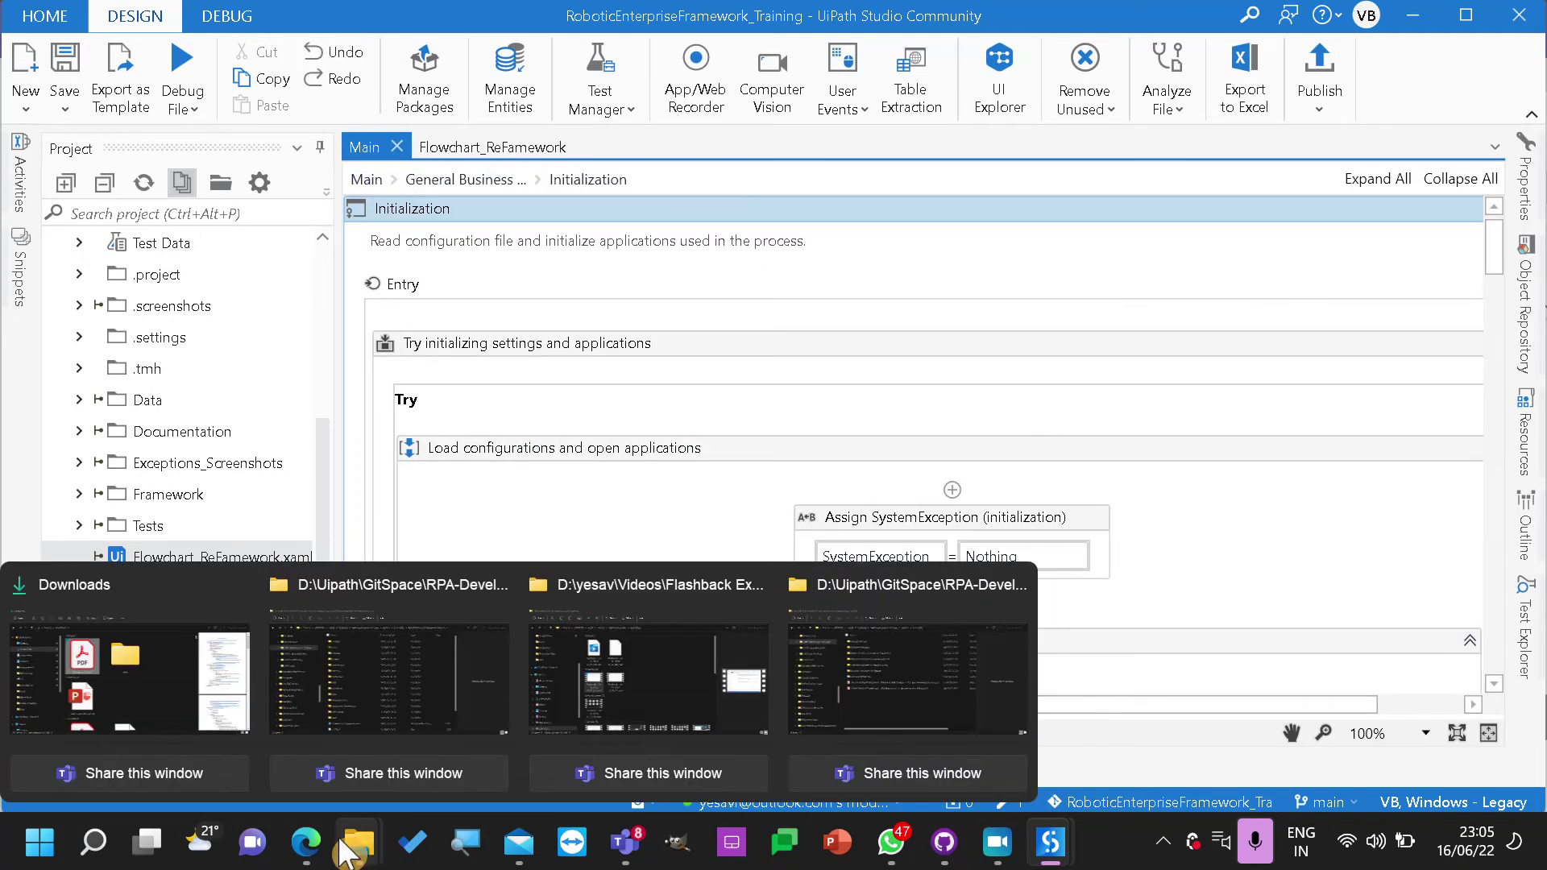
Switch to UiPath Orchestrator in Edge and delete the JuneReFrameworkSampleQueue queue
{"action": "left_click", "coordinate": [306, 842]}
{"action": "scroll", "coordinate": [604, 612], "scroll_direction": "down", "scroll_amount": 3}
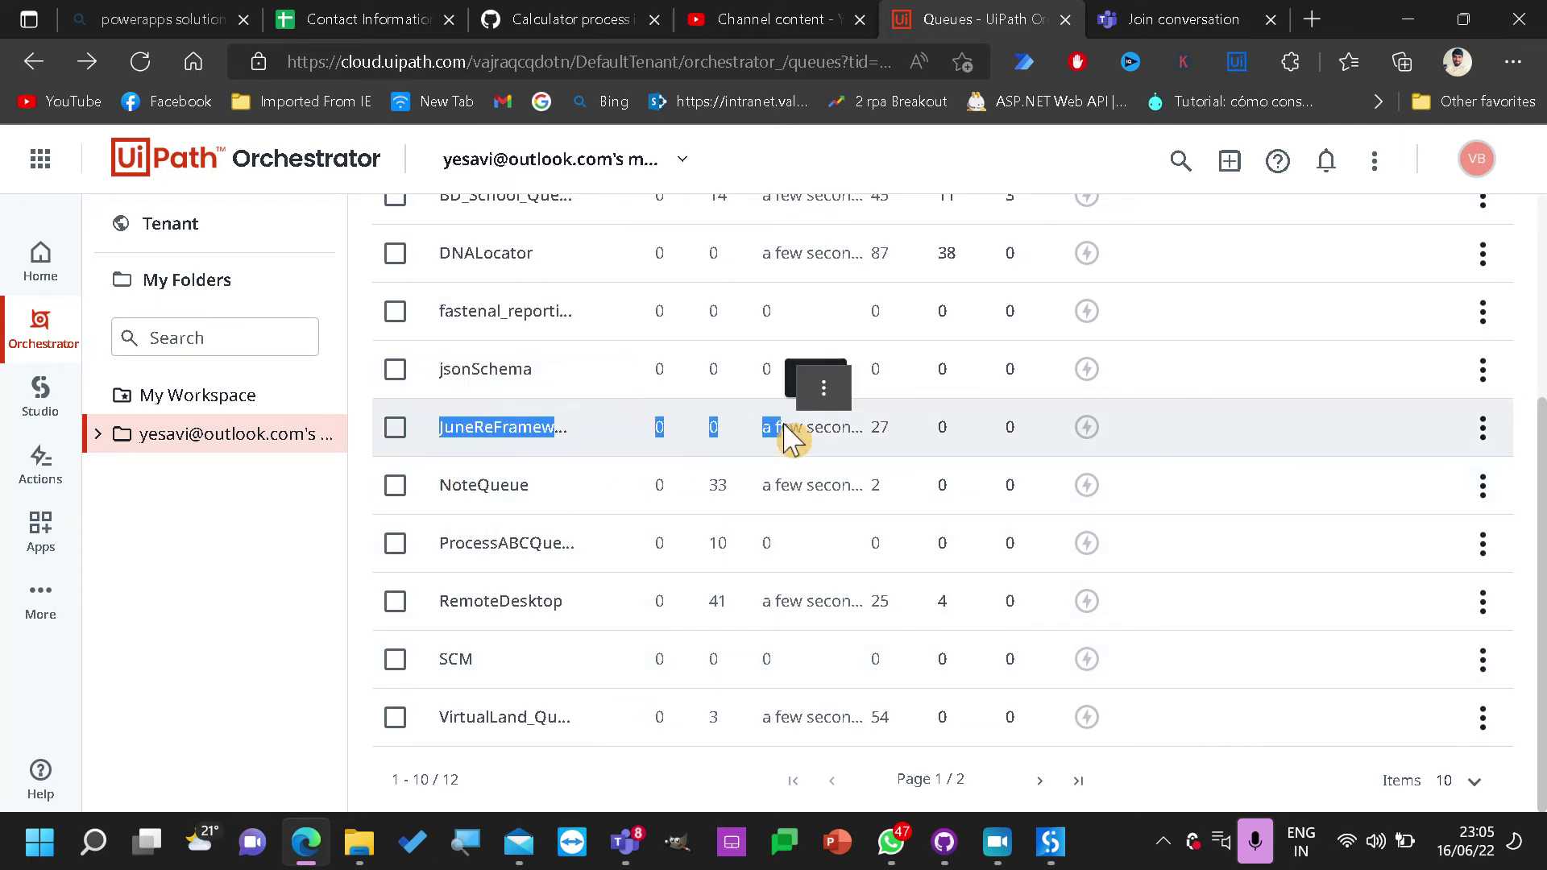
{"action": "left_click", "coordinate": [435, 417]}
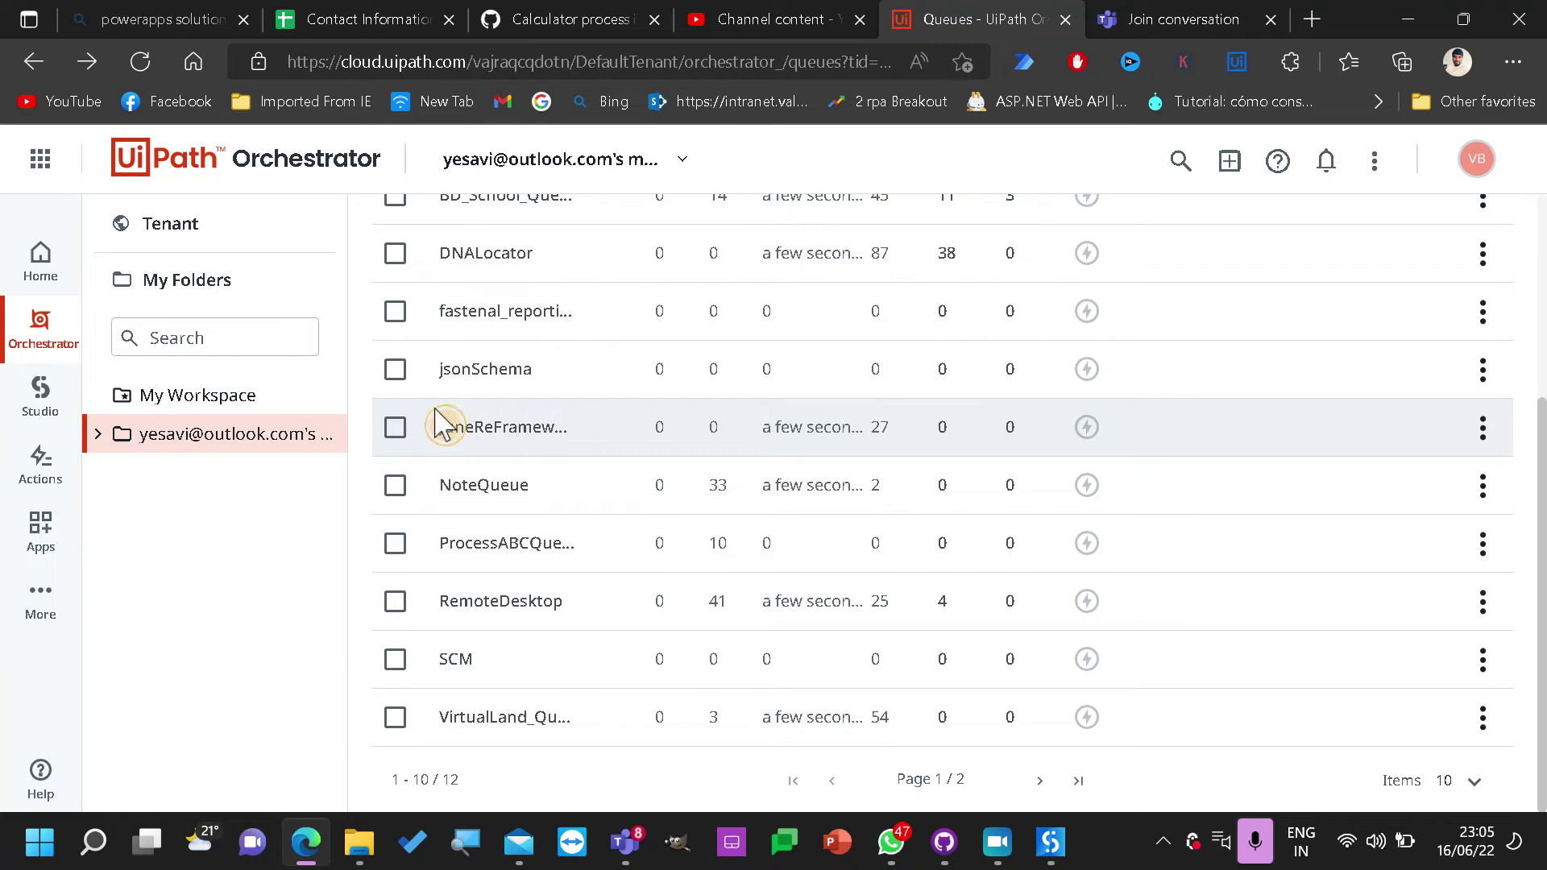
{"action": "left_click_drag", "start_coordinate": [435, 422], "coordinate": [545, 414]}
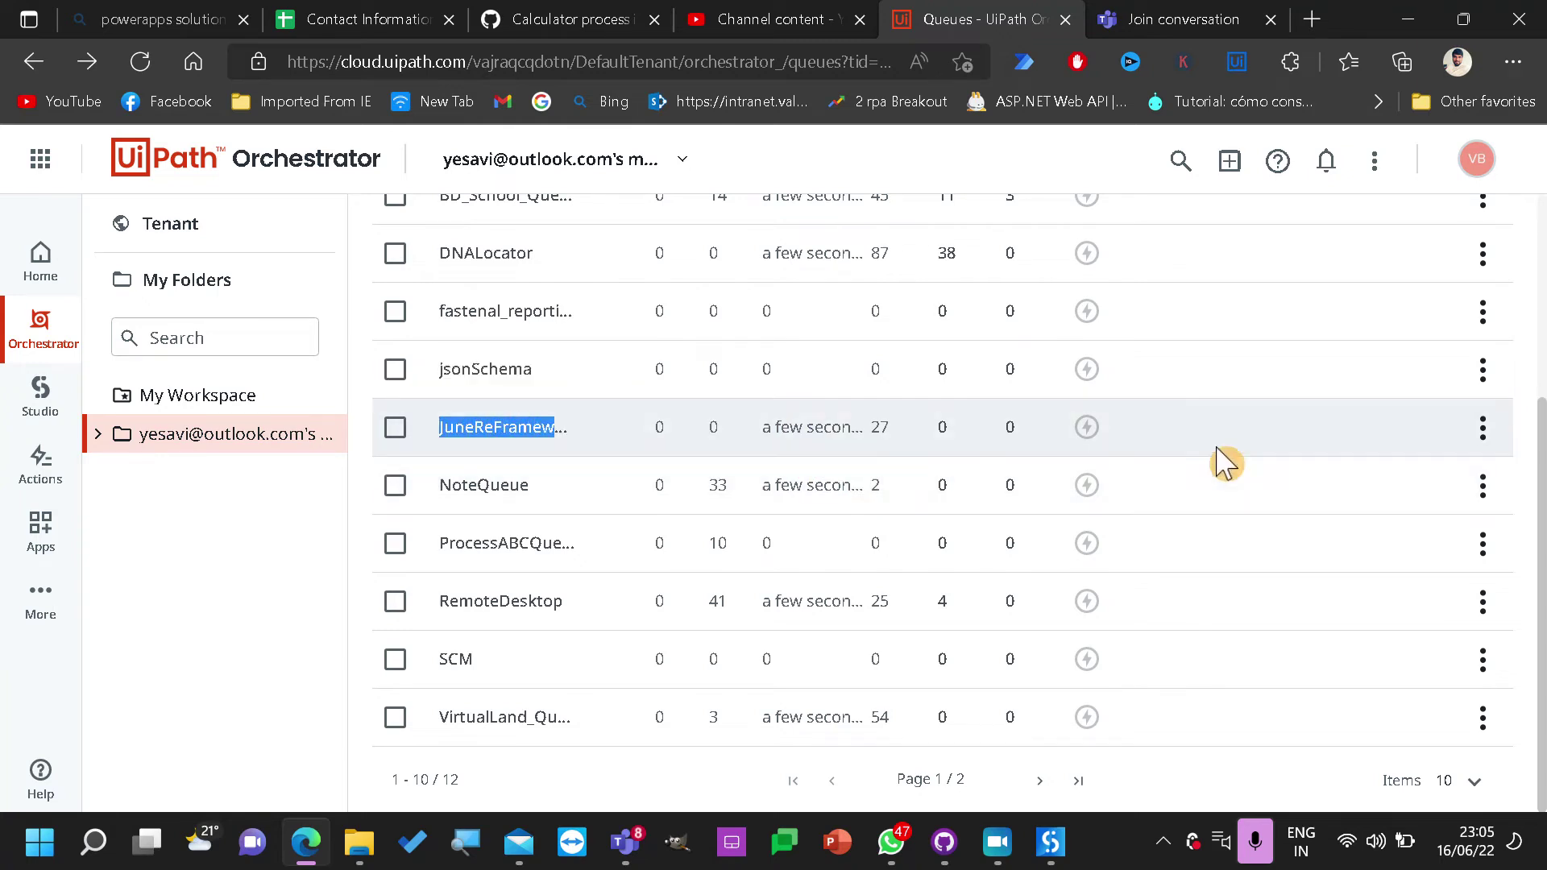
{"action": "left_click", "coordinate": [1481, 425]}
{"action": "left_click", "coordinate": [1400, 772]}
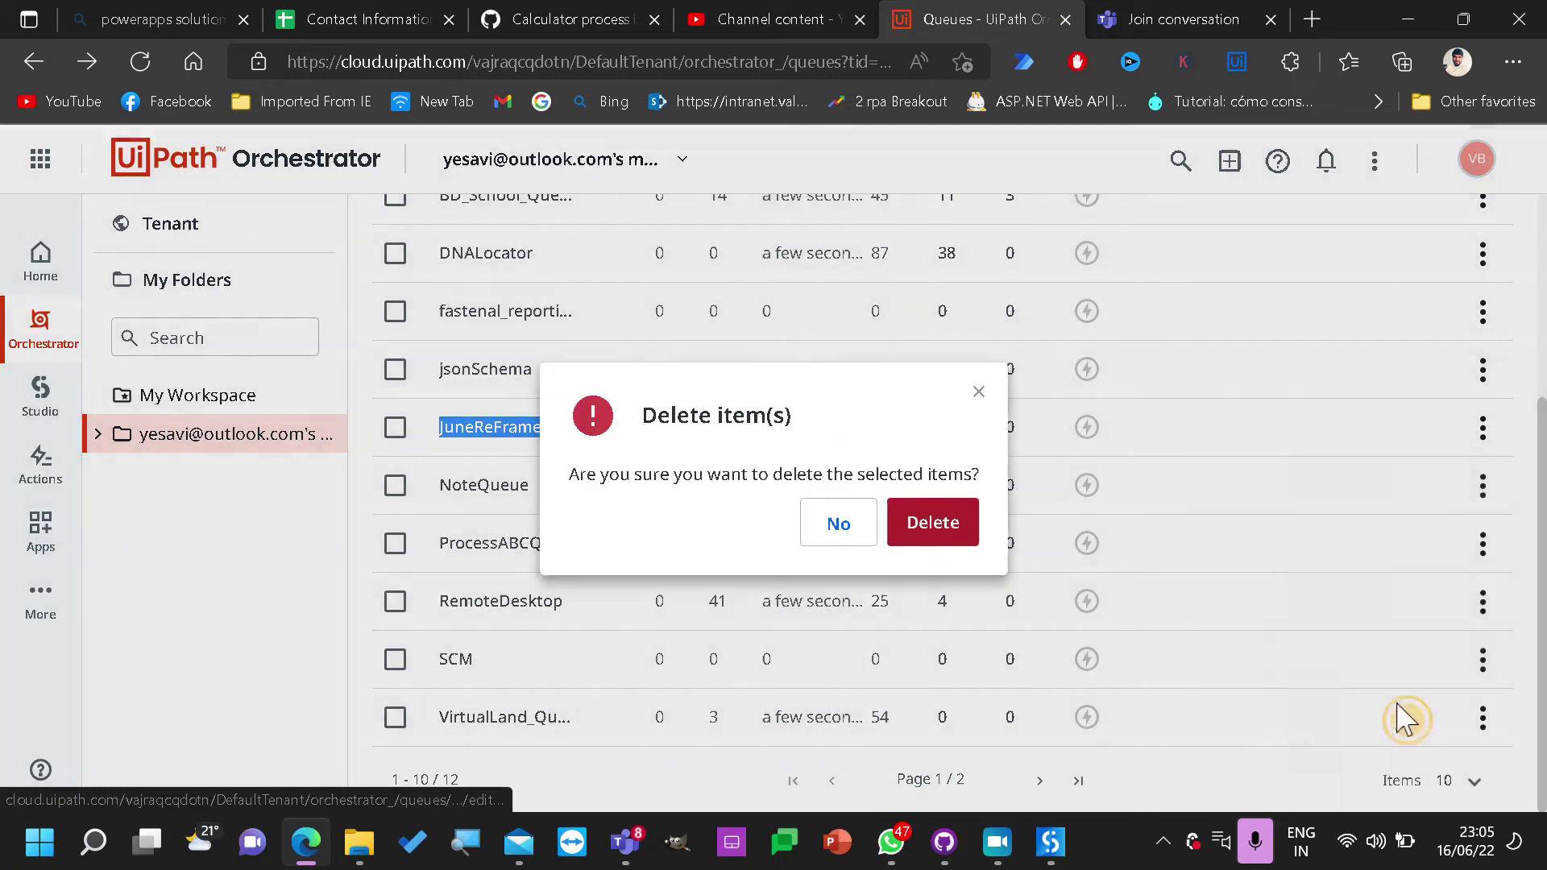
{"action": "left_click", "coordinate": [933, 538]}
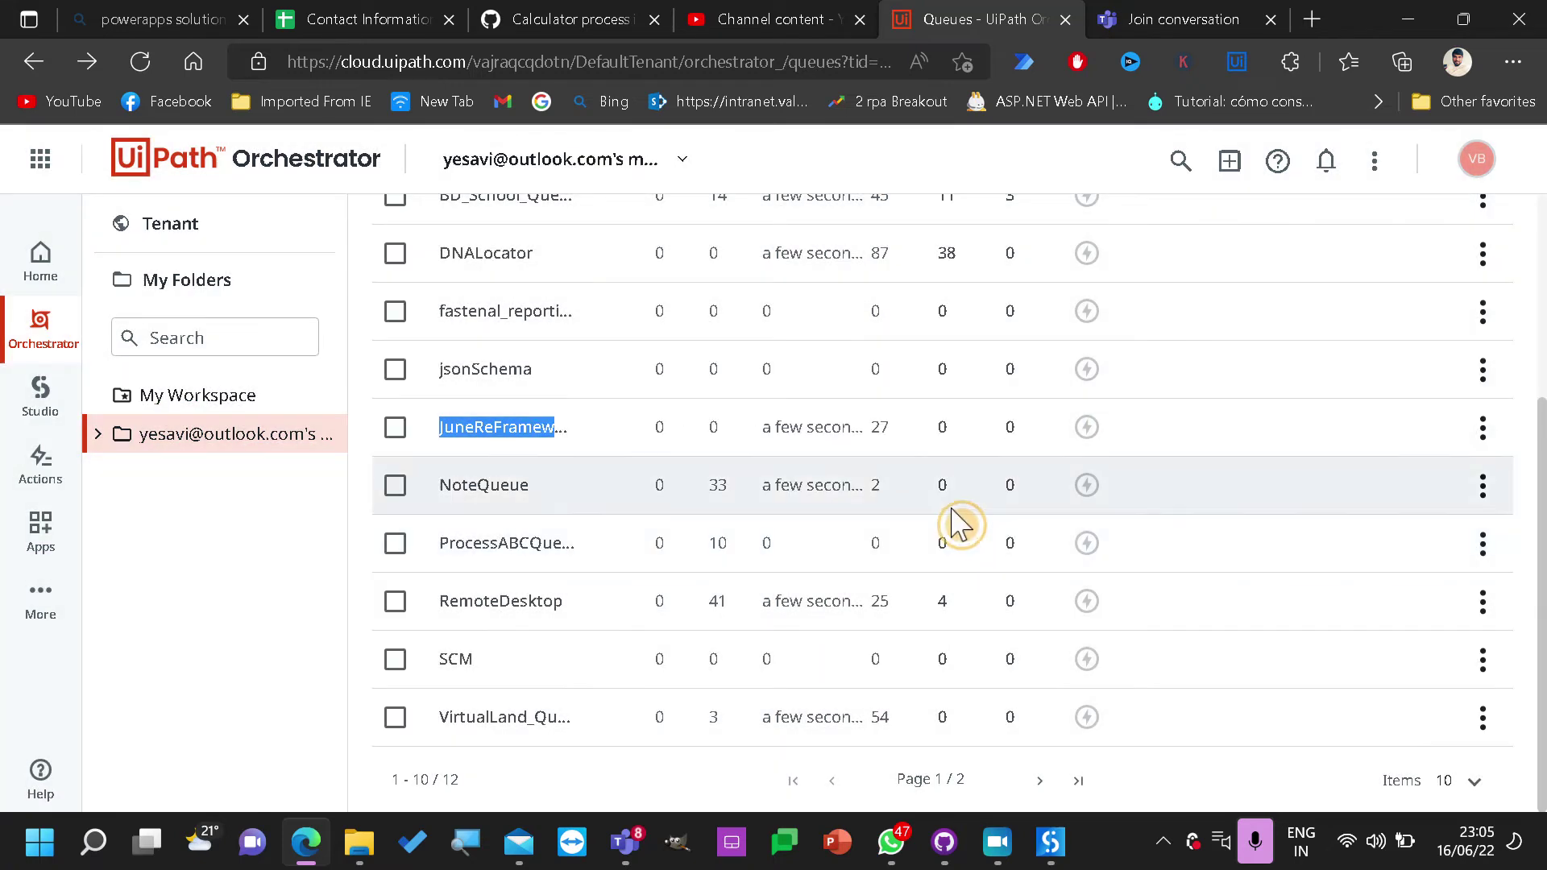
Start creating a new queue in the current folder and name it JuneReFrameworkSampleQueue
{"action": "left_click", "coordinate": [1433, 385]}
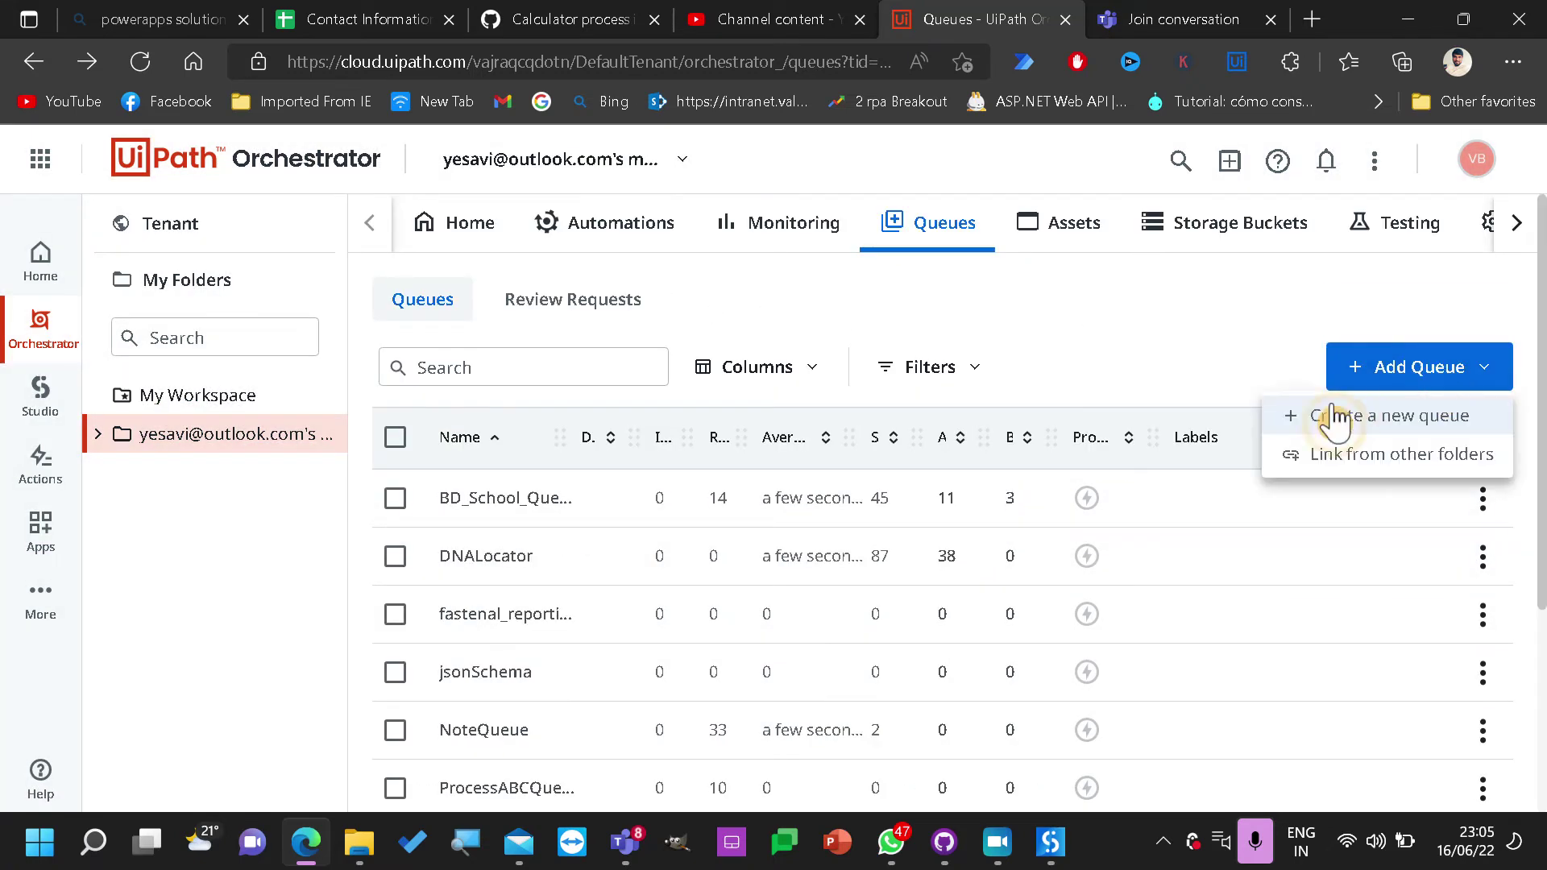
{"action": "left_click", "coordinate": [1355, 411]}
{"action": "type", "text": "JuneReFramew"}
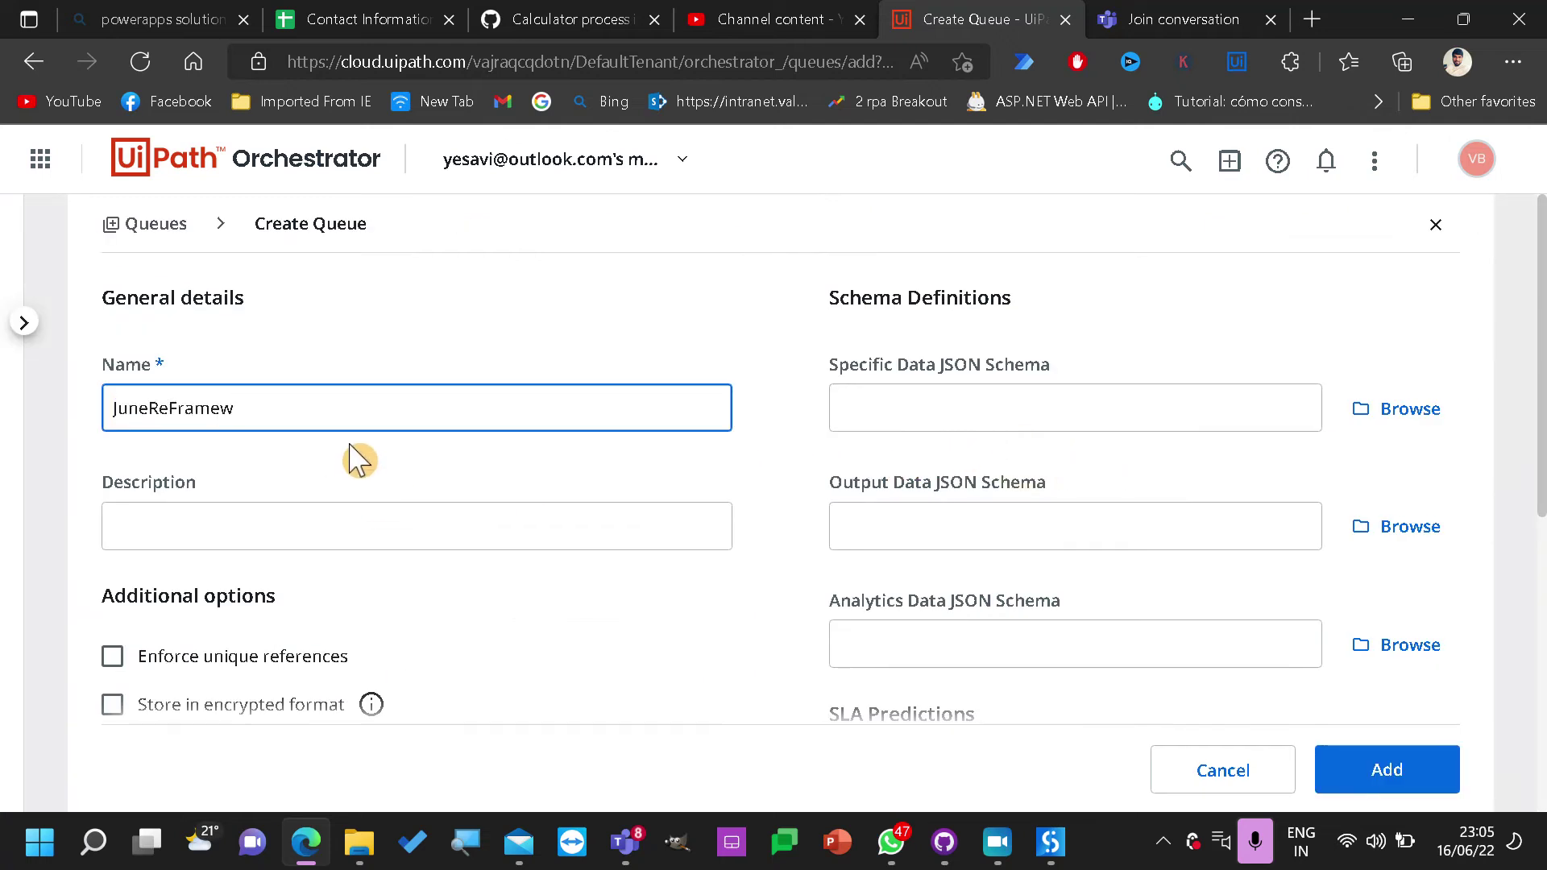
{"action": "left_click", "coordinate": [360, 415]}
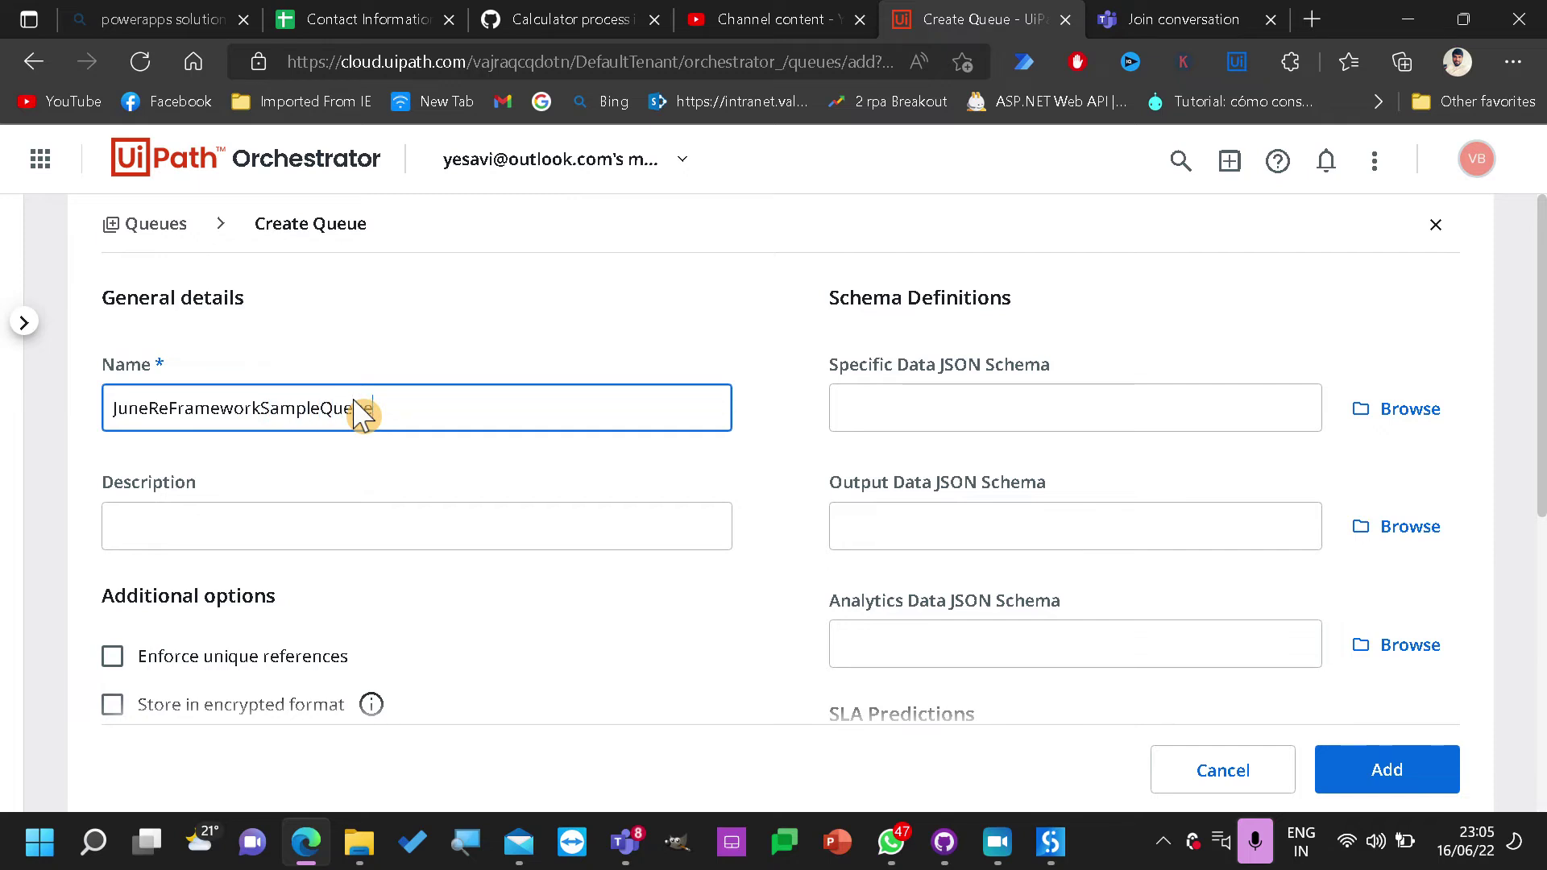
Open Config.xlsx from the RoboticEnterpriseFramework_Performer Data folder in File Explorer, copy the OrchestratorQueueName value and close the workbook
{"action": "left_click", "coordinate": [359, 842]}
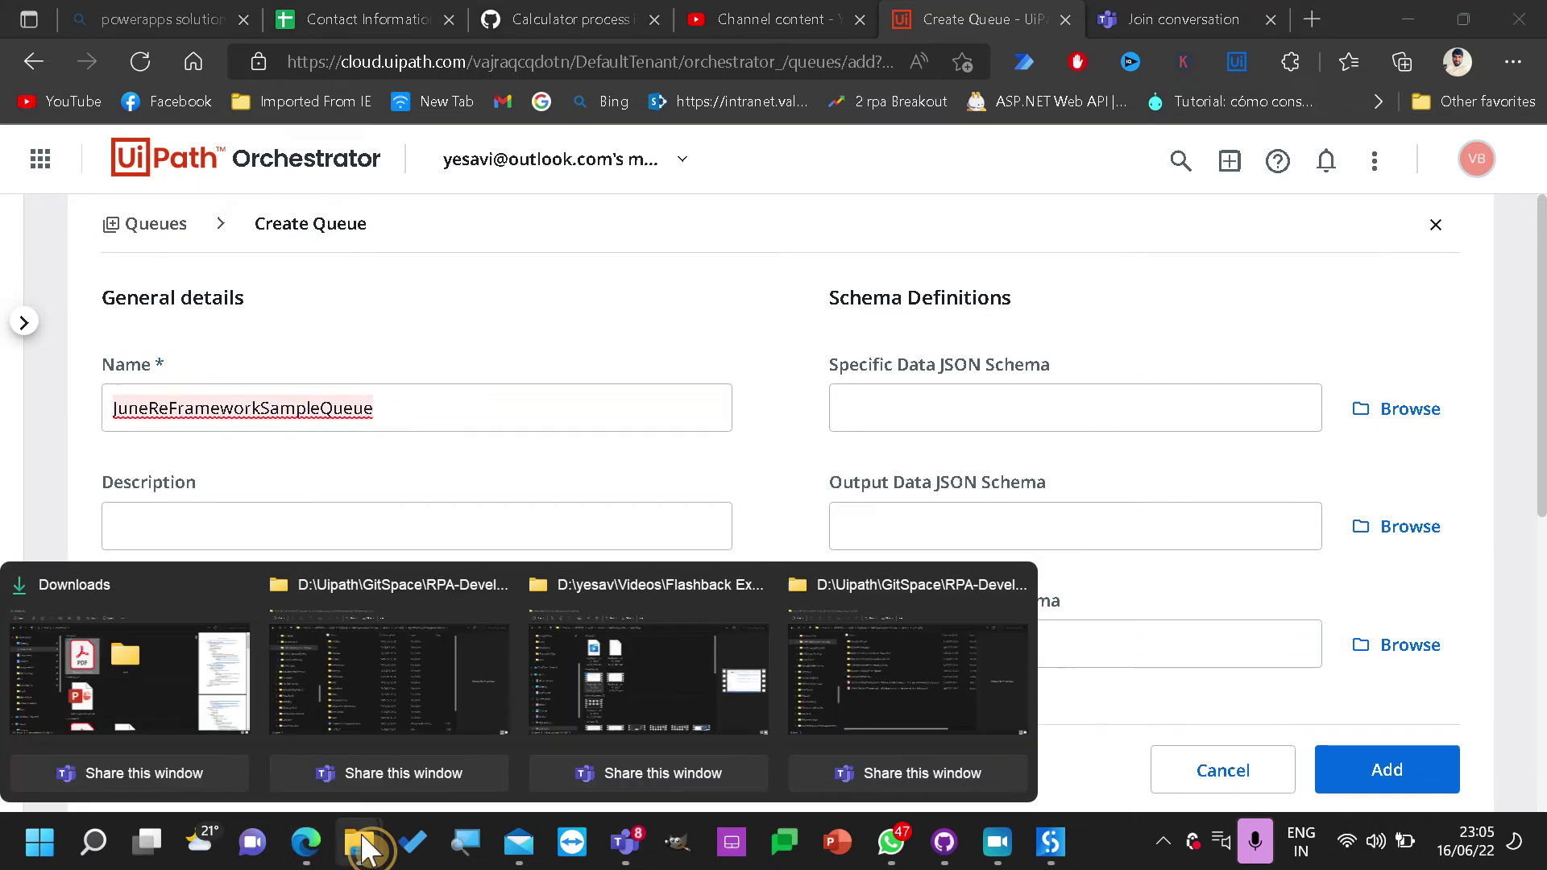
{"action": "left_click", "coordinate": [847, 674]}
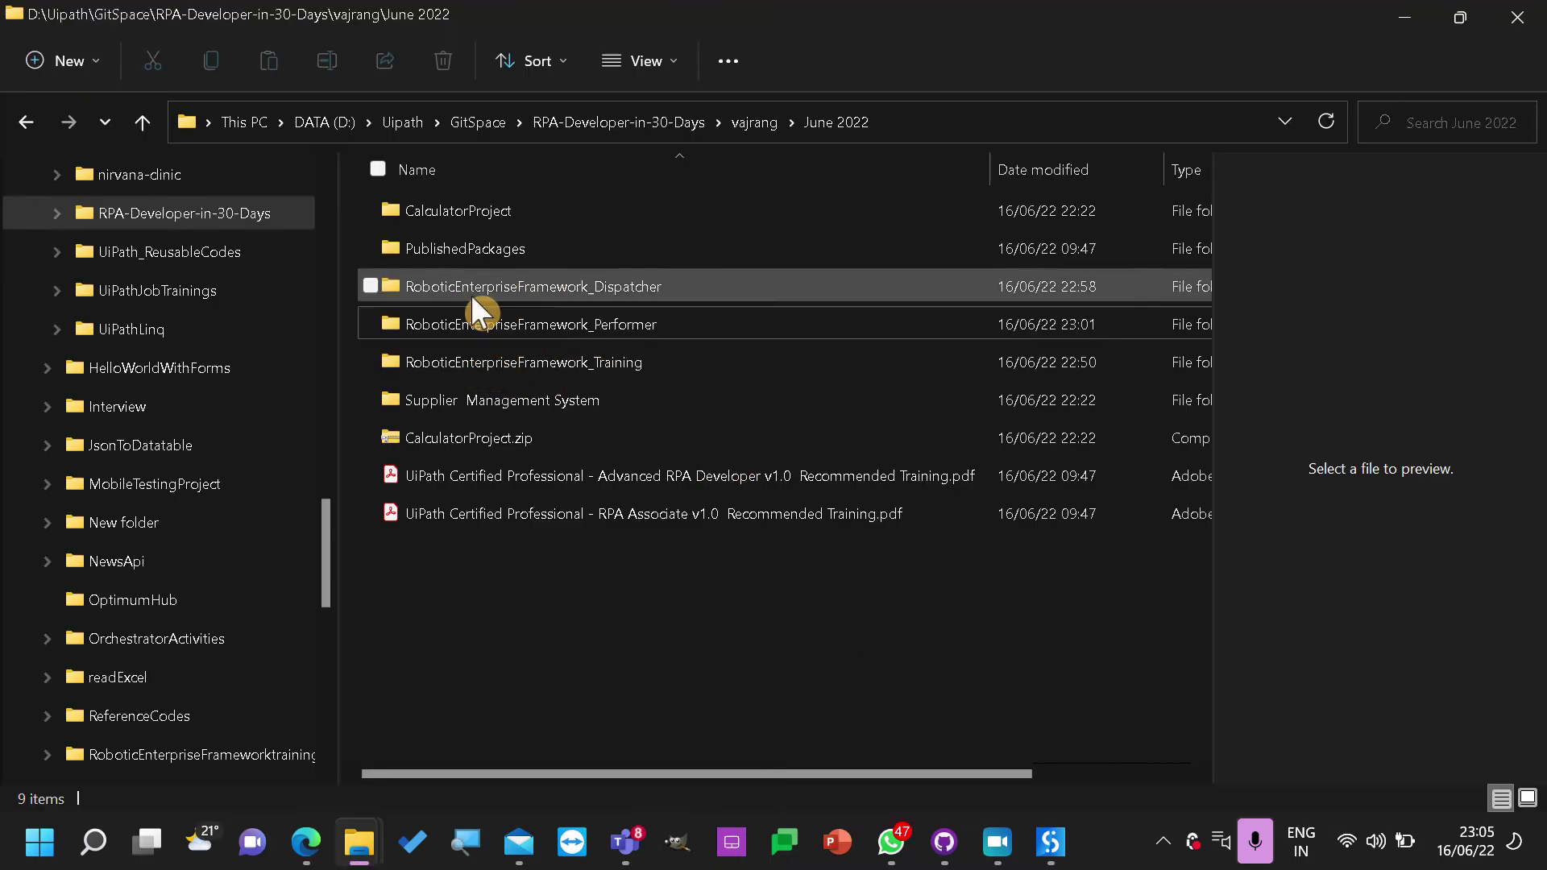
{"action": "double_click", "coordinate": [536, 322]}
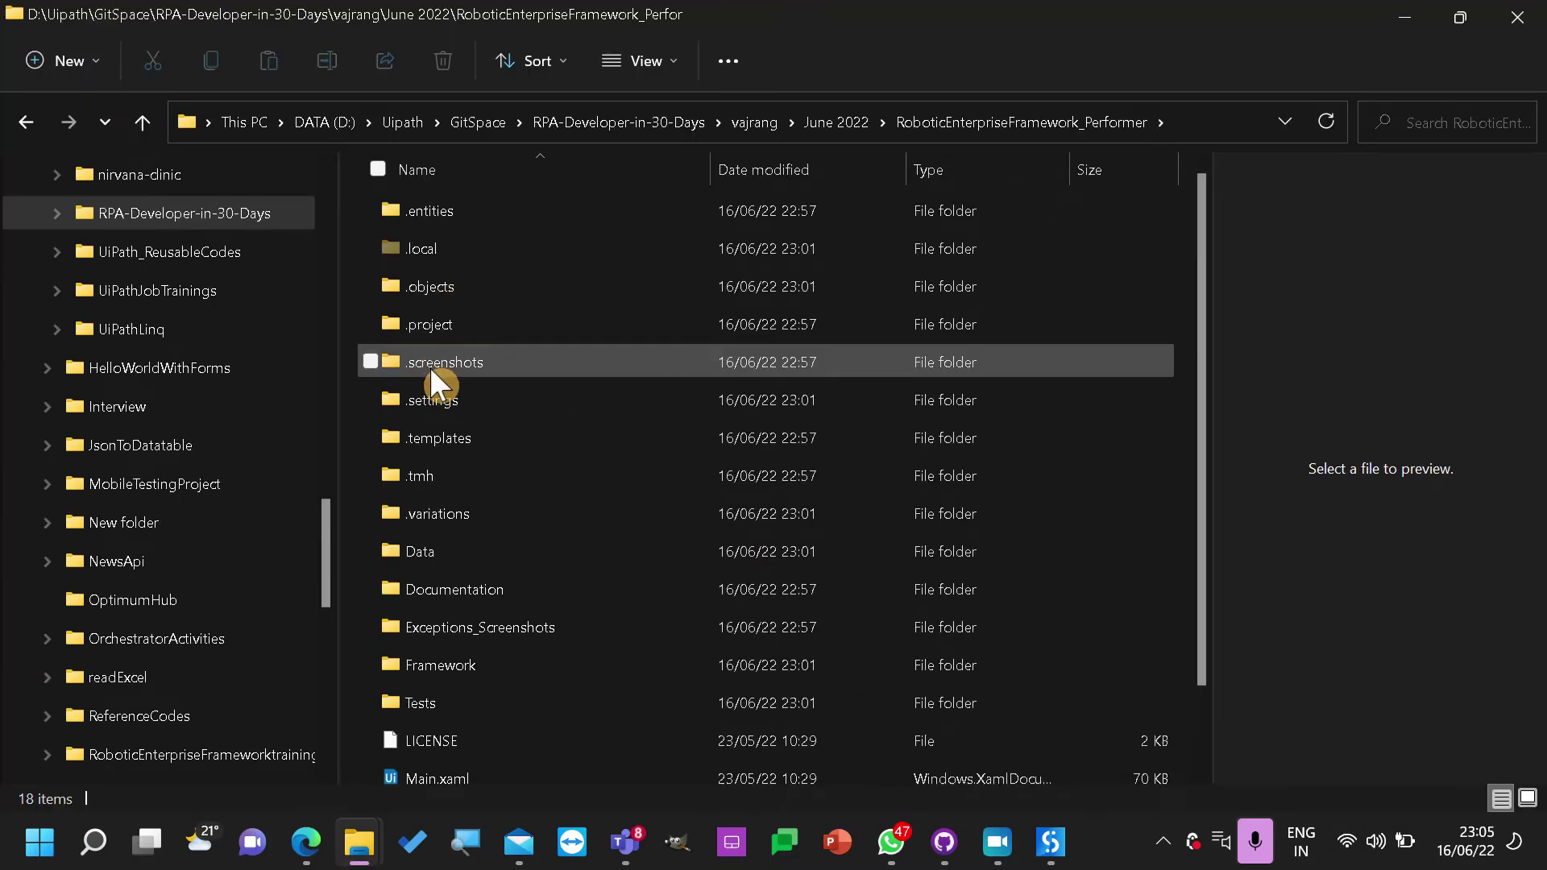
{"action": "double_click", "coordinate": [444, 548]}
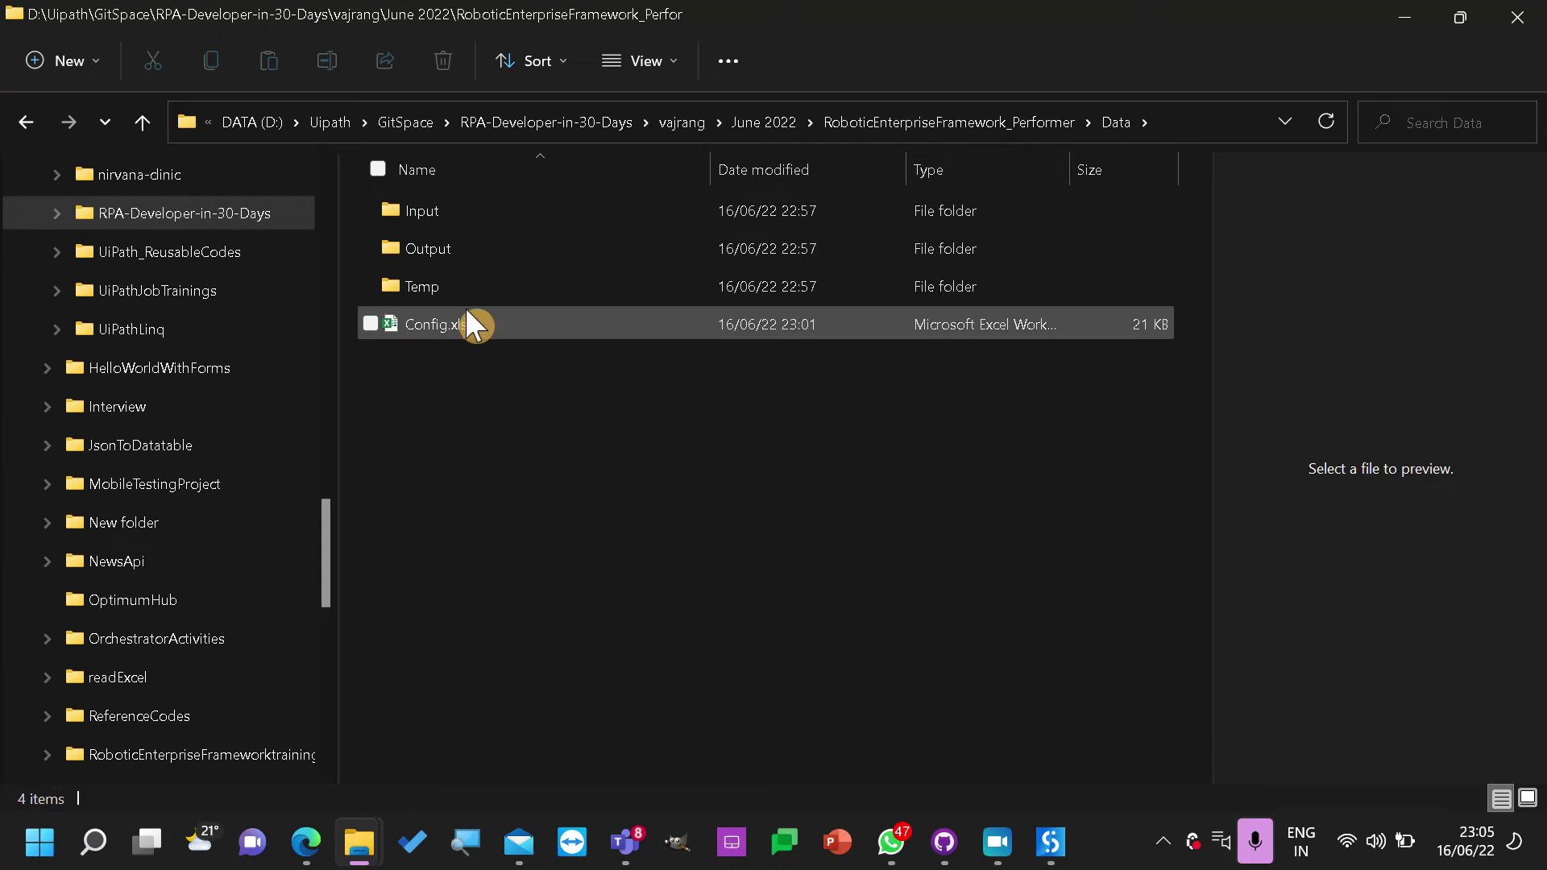
{"action": "left_click", "coordinate": [457, 323]}
{"action": "double_click", "coordinate": [457, 316]}
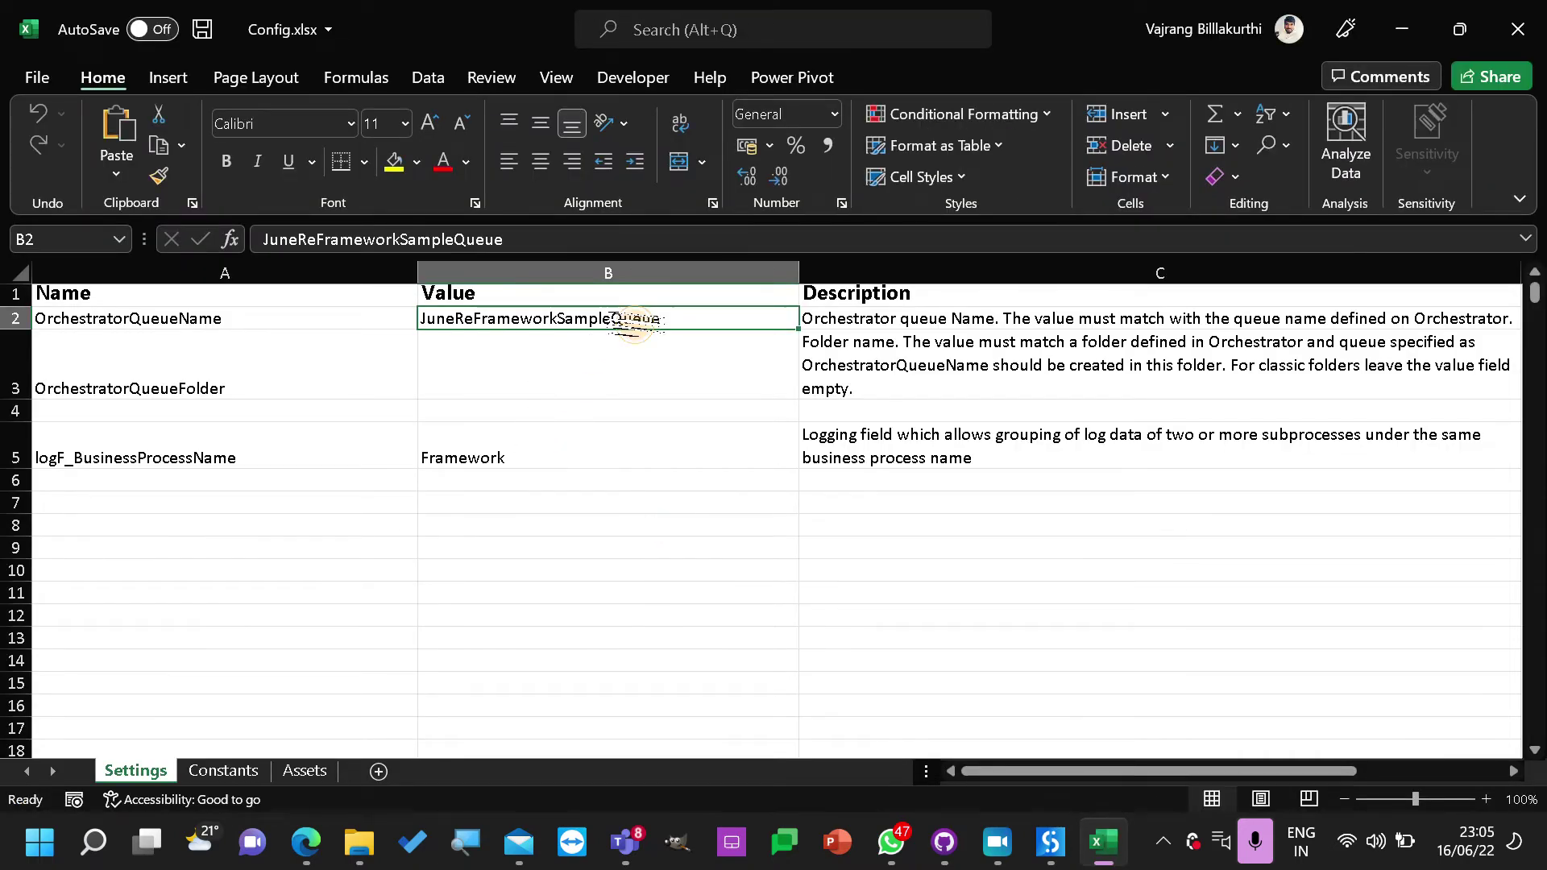
{"action": "double_click", "coordinate": [644, 318]}
{"action": "double_click", "coordinate": [684, 318]}
{"action": "key", "text": "ctrl+c"}
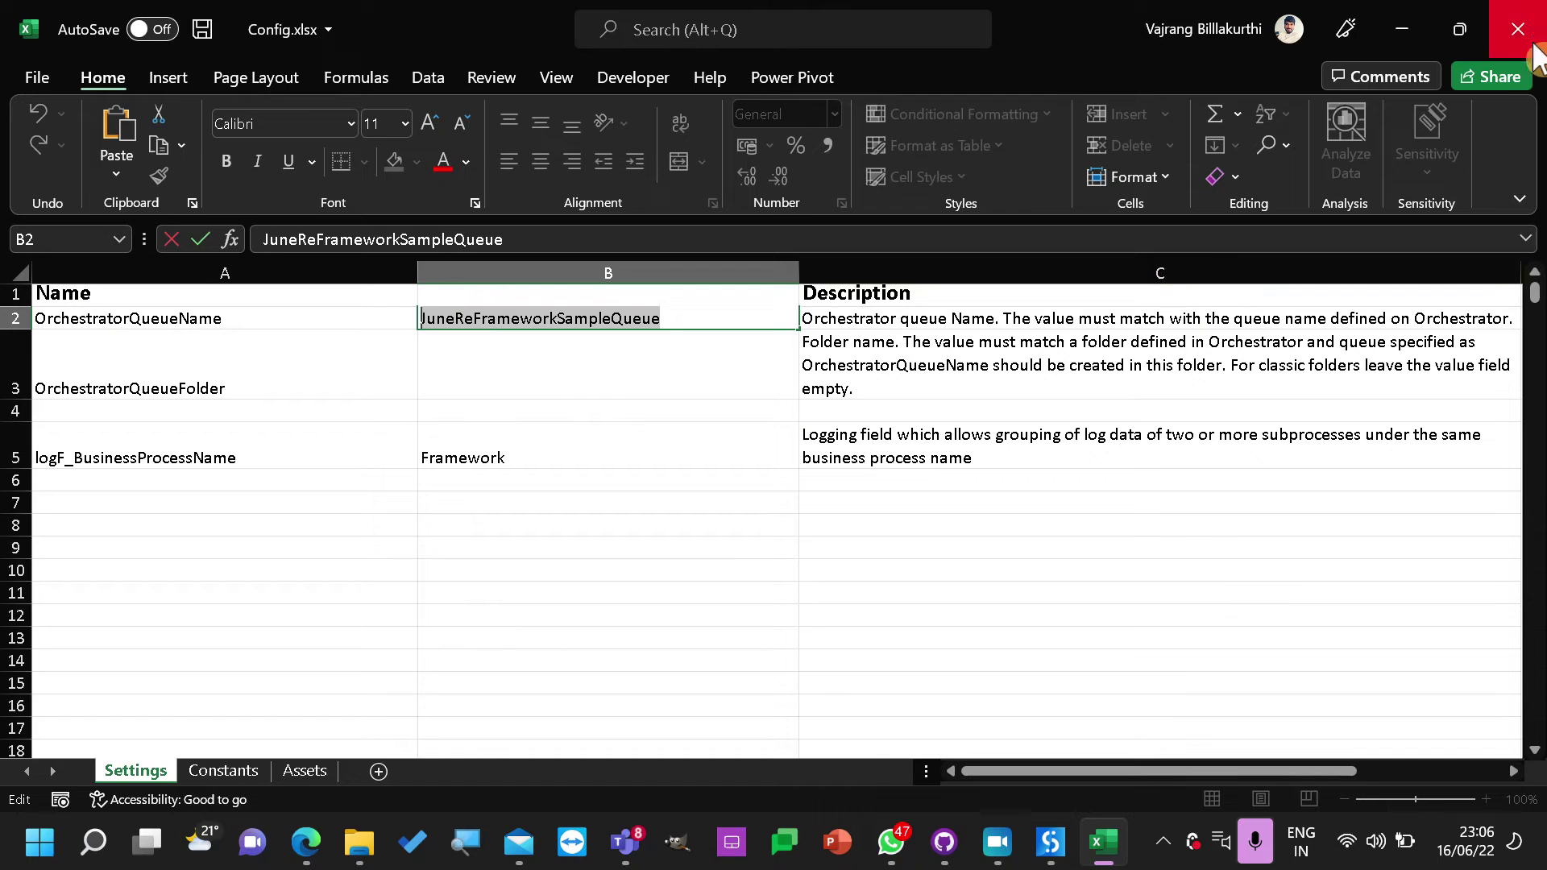
{"action": "left_click", "coordinate": [1517, 29]}
{"action": "left_click", "coordinate": [773, 449]}
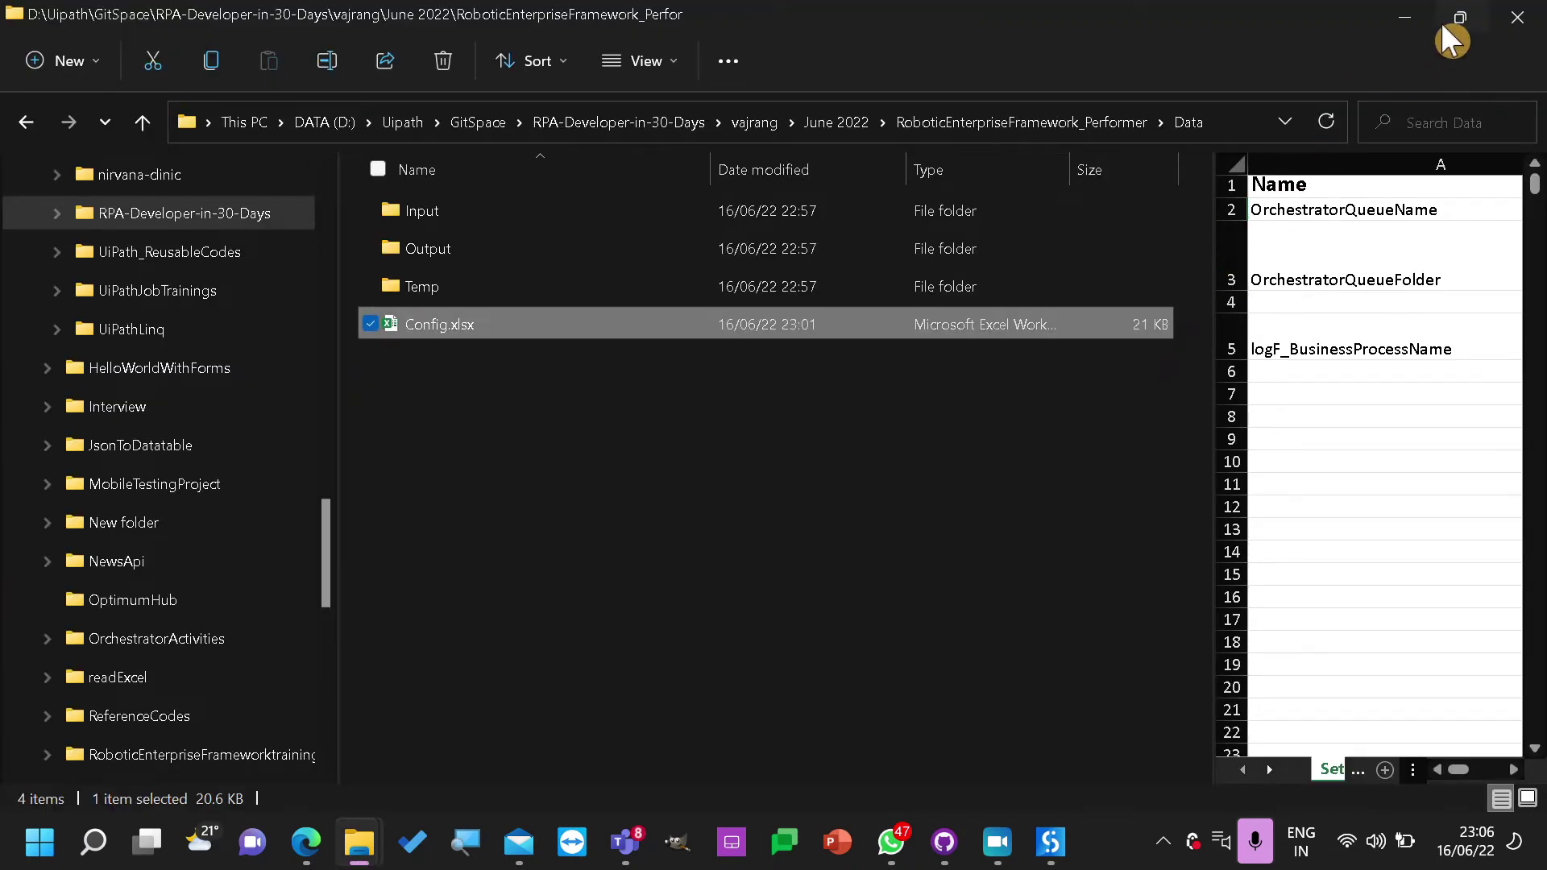
{"action": "left_click", "coordinate": [1402, 18]}
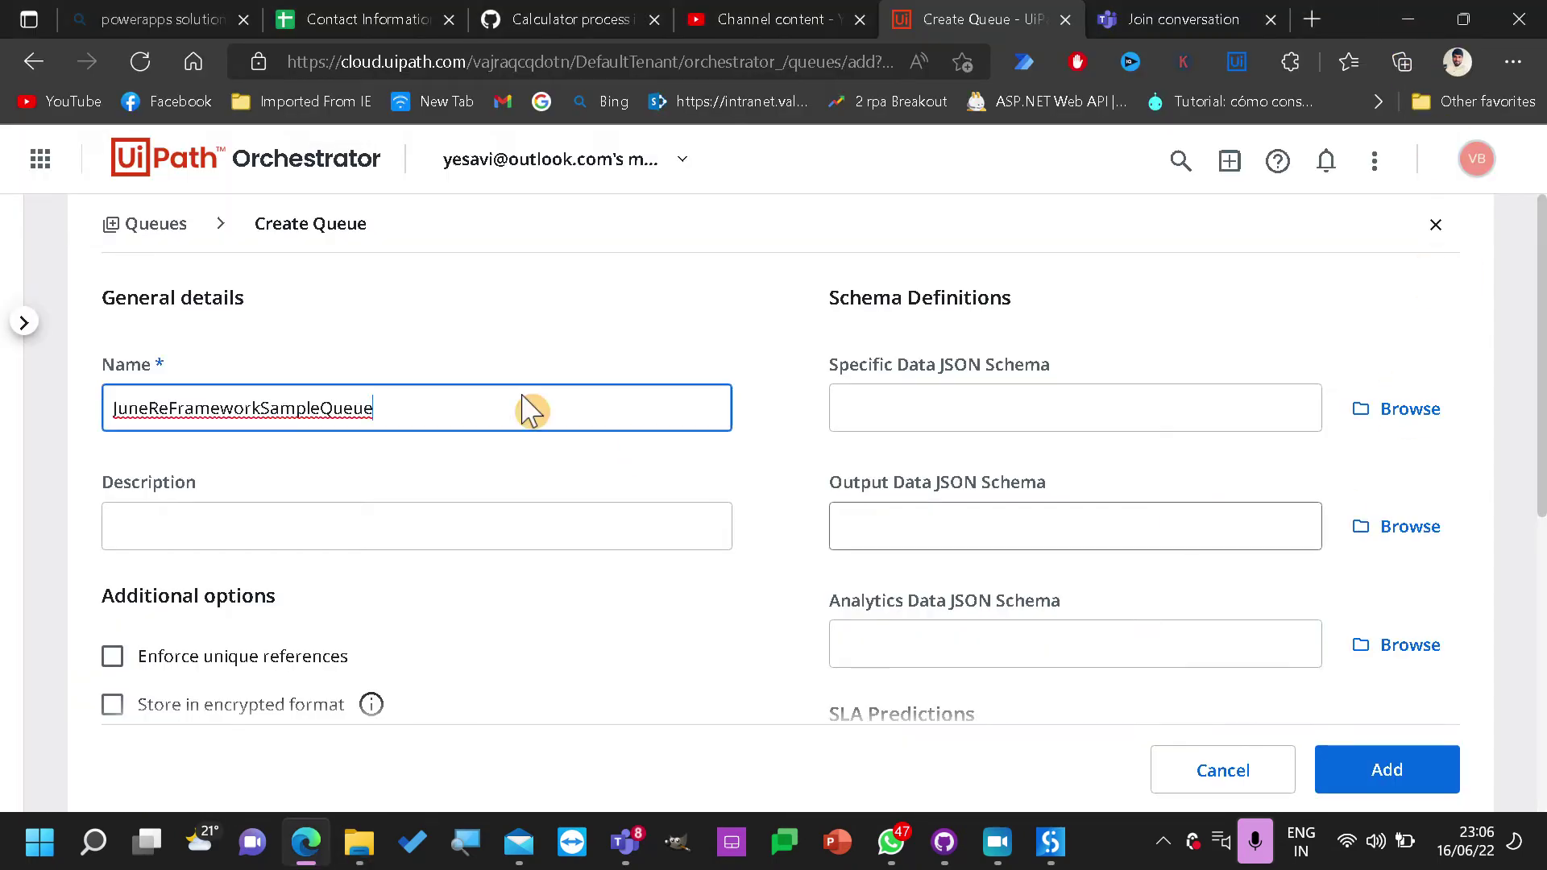
Replace the new queue's name with the copied JuneReFrameworkSampleQueue, enforce unique references and turn off Auto Retry
{"action": "double_click", "coordinate": [348, 399]}
{"action": "key", "text": "ctrl+v"}
{"action": "left_click", "coordinate": [211, 660]}
{"action": "scroll", "coordinate": [428, 666], "scroll_direction": "down", "scroll_amount": 3}
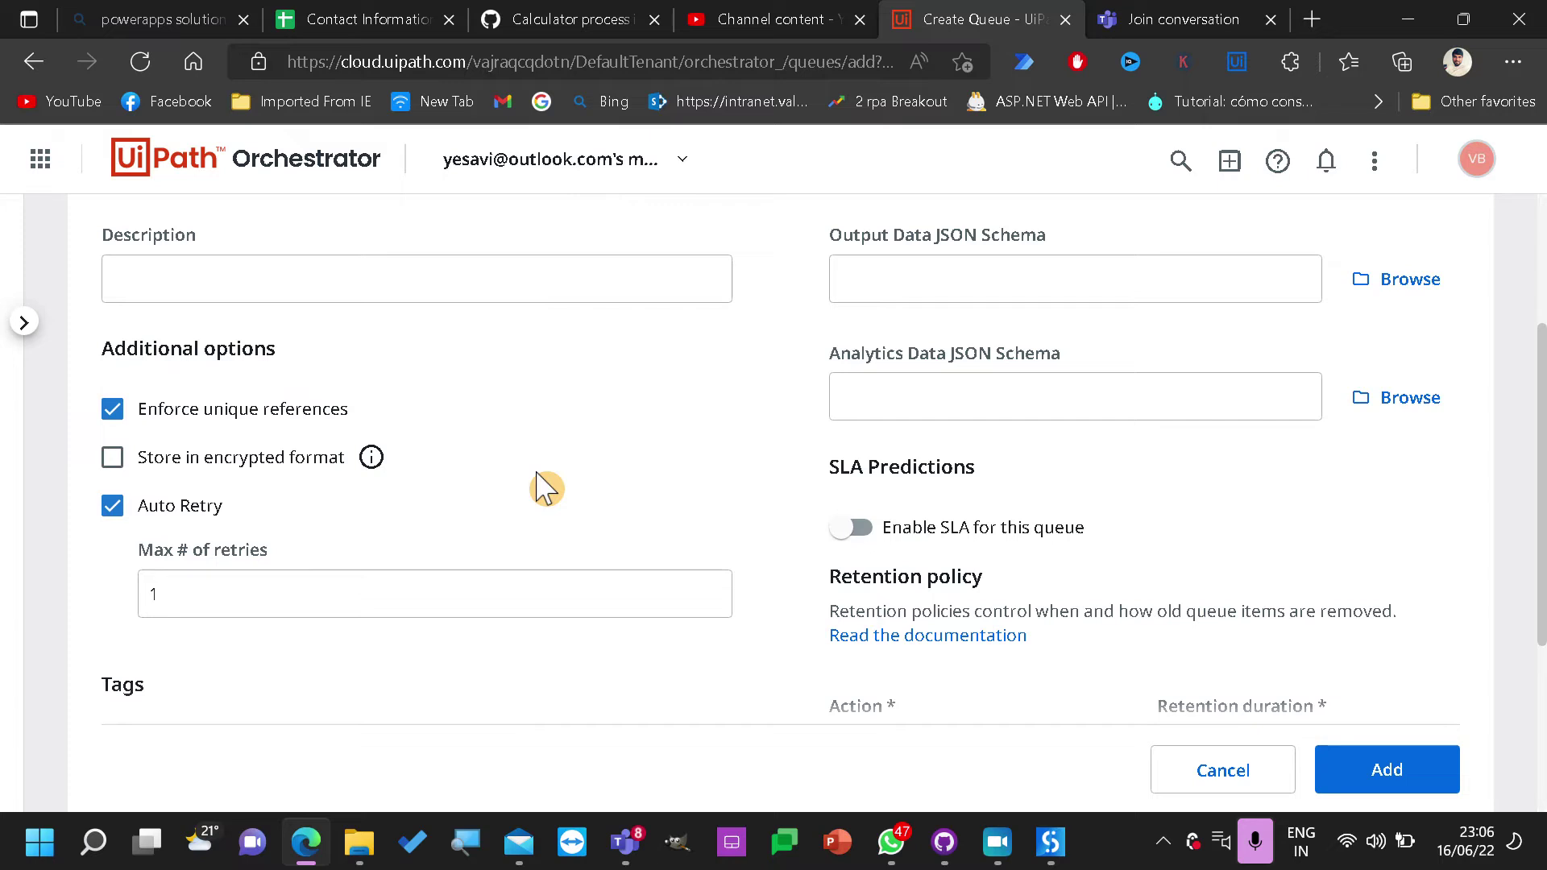
{"action": "left_click", "coordinate": [112, 505]}
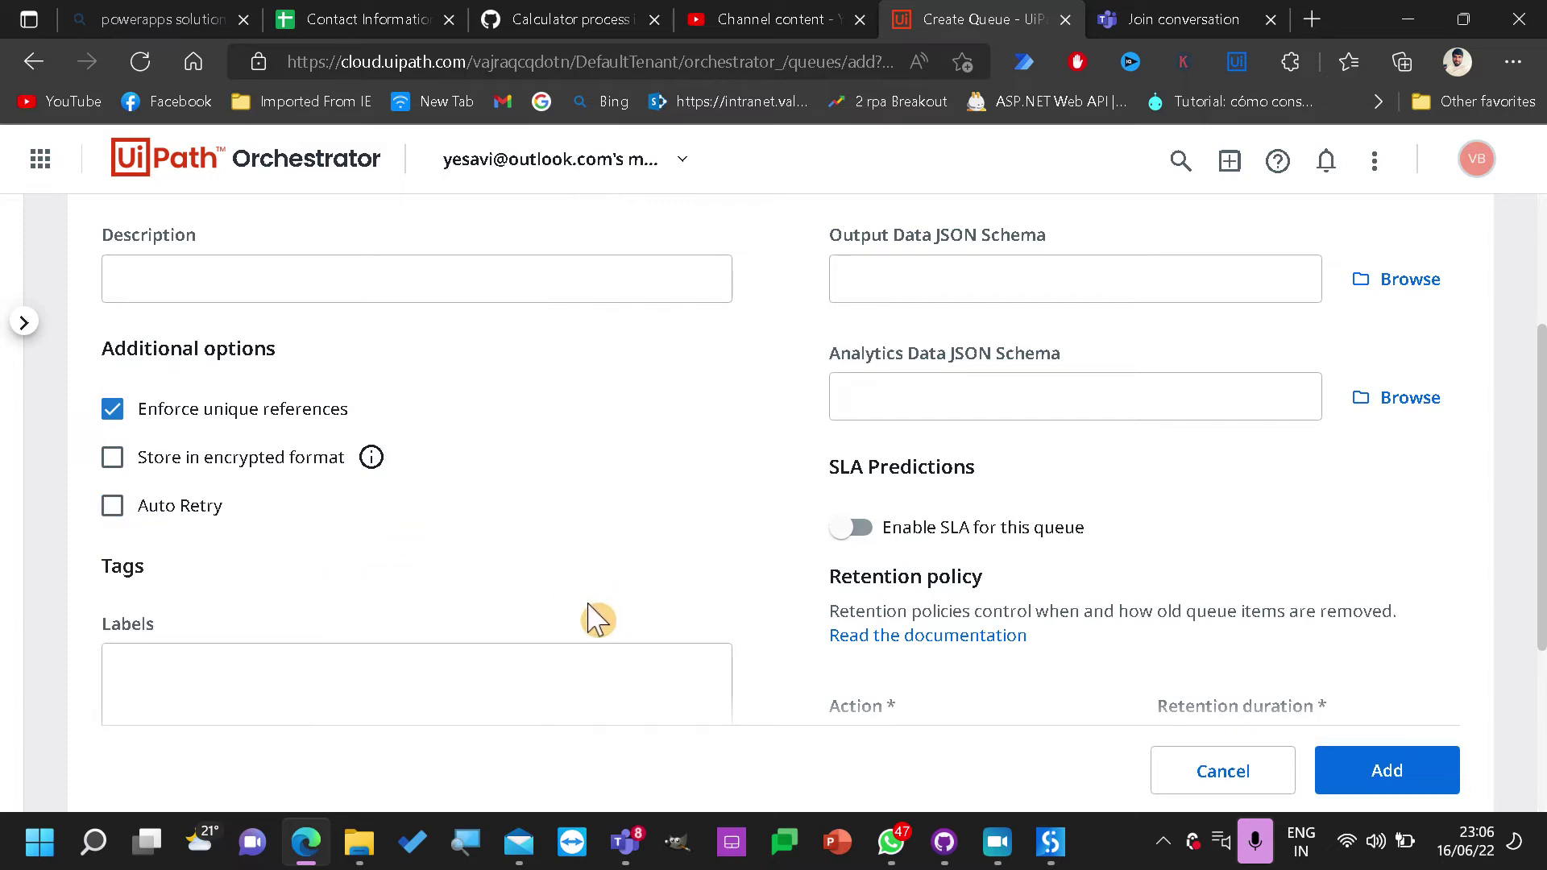
{"action": "scroll", "coordinate": [597, 619], "scroll_direction": "down", "scroll_amount": 3}
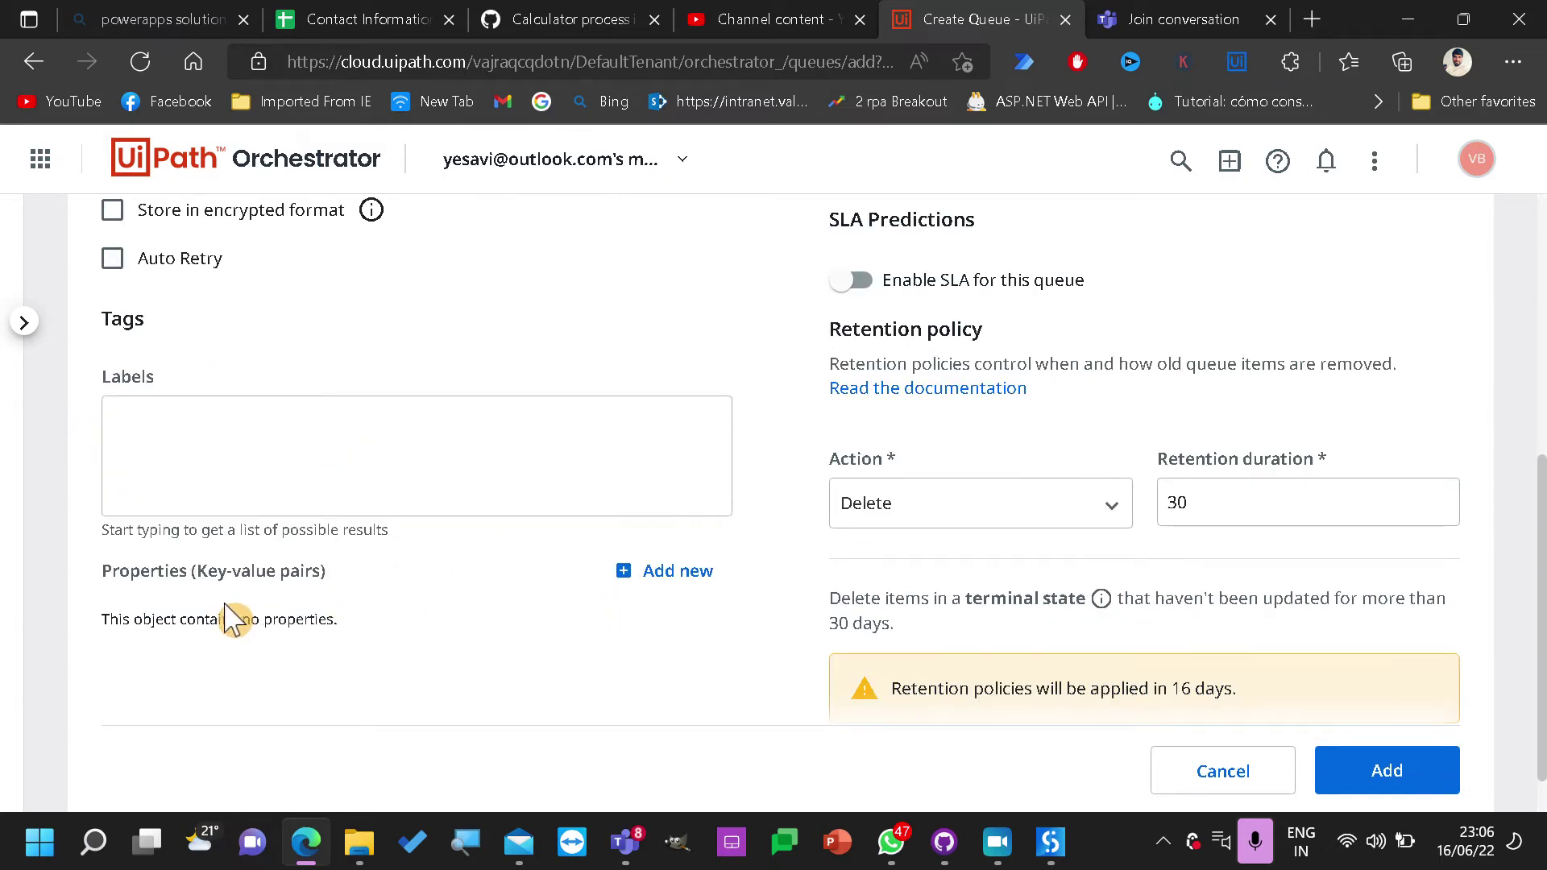
{"action": "left_click", "coordinate": [672, 593]}
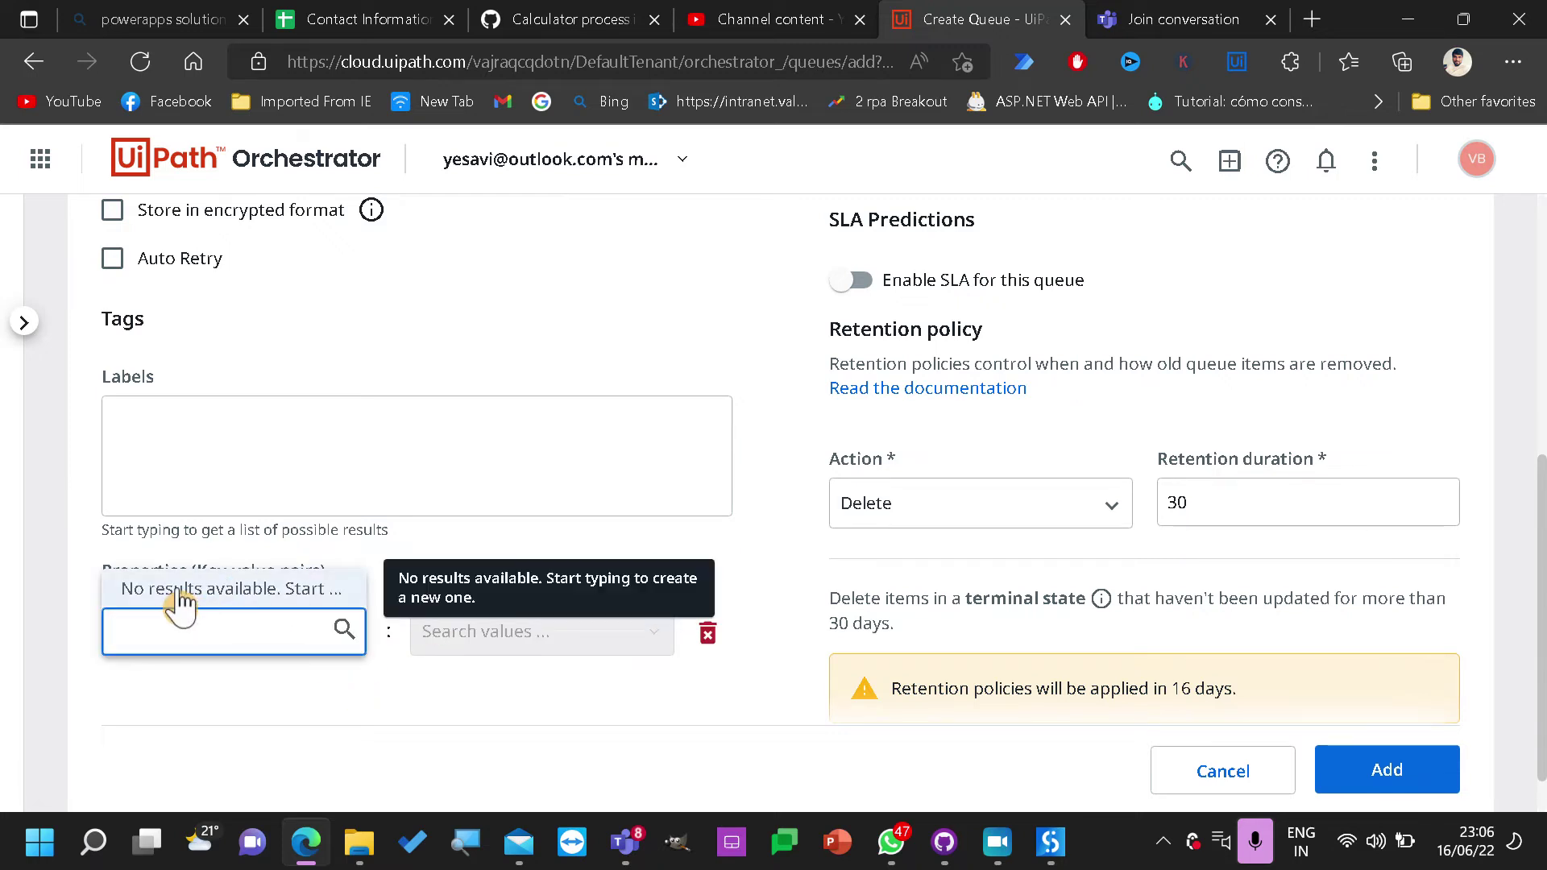
{"action": "left_click", "coordinate": [681, 654]}
{"action": "left_click", "coordinate": [498, 633]}
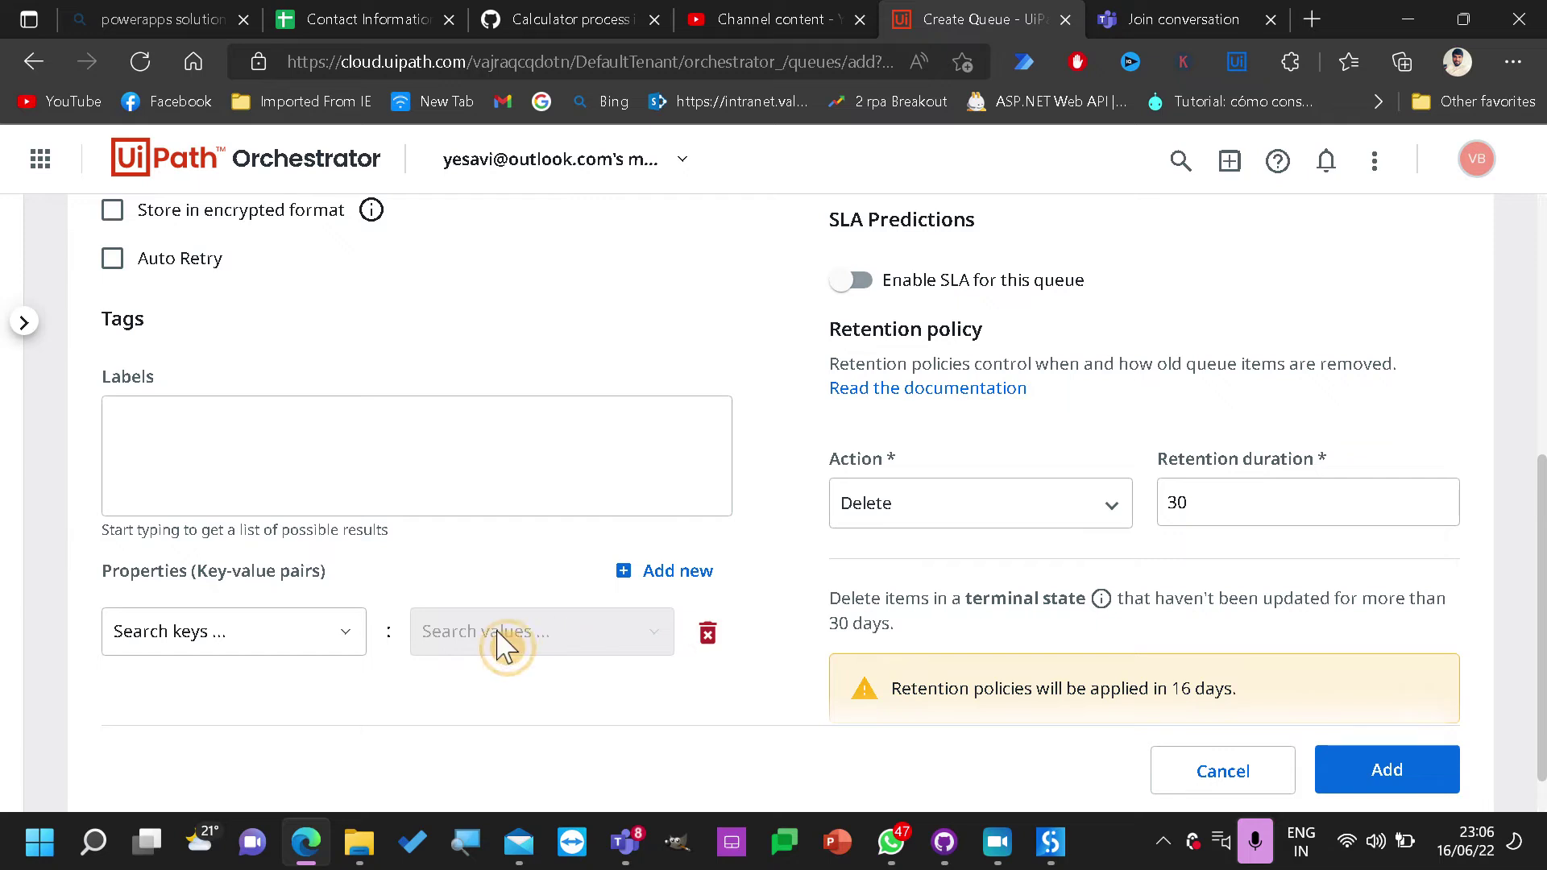
{"action": "left_click", "coordinate": [196, 627]}
{"action": "left_click", "coordinate": [709, 638]}
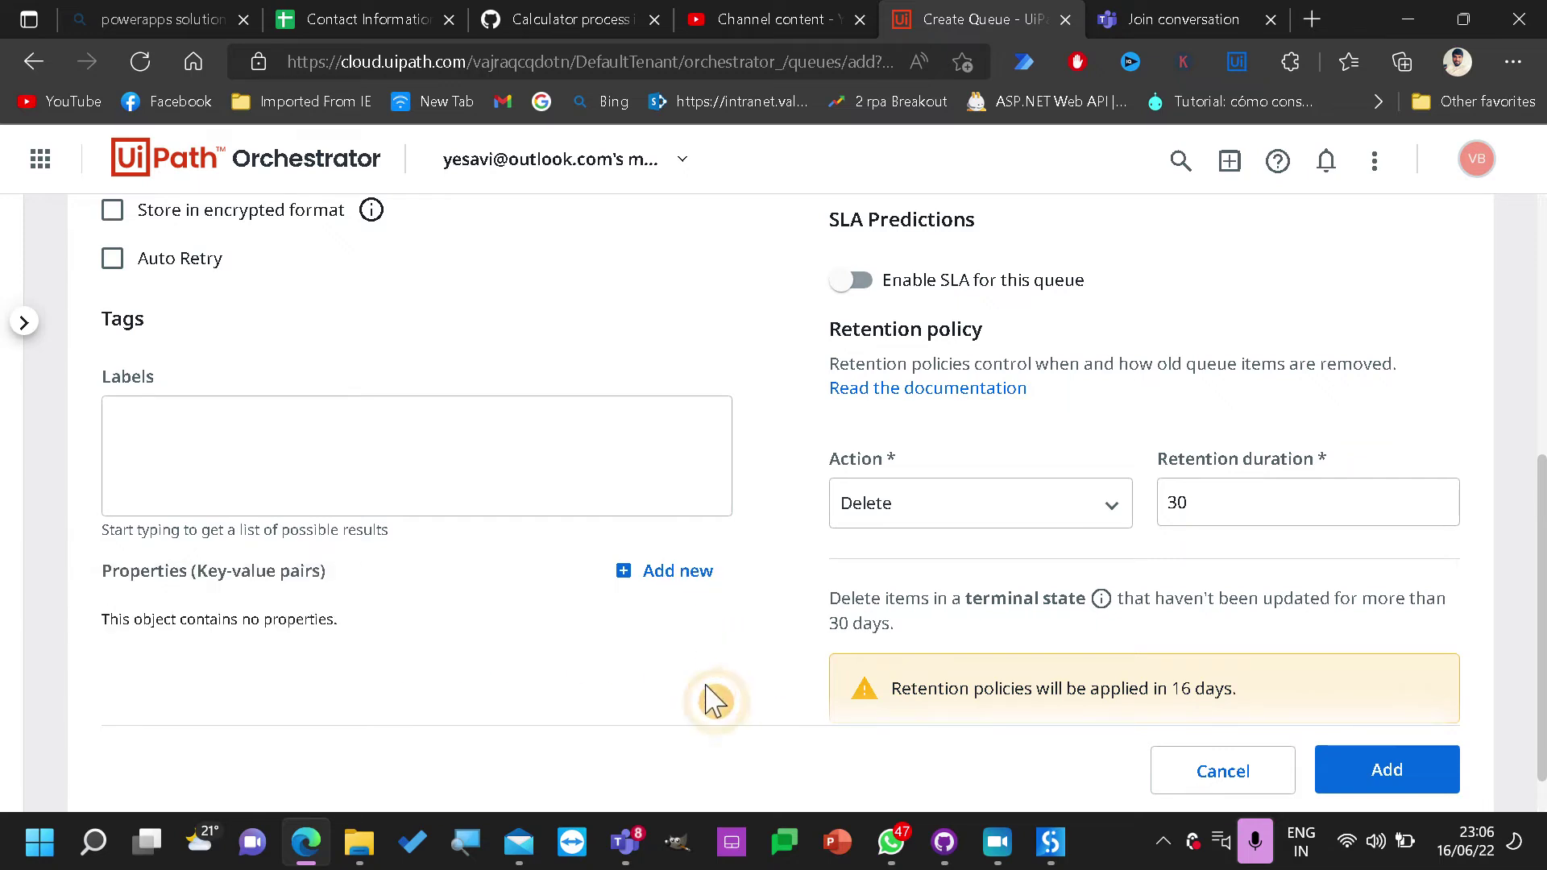
Add the configured JuneReFrameworkSampleQueue queue to the folder
{"action": "left_click", "coordinate": [1410, 777]}
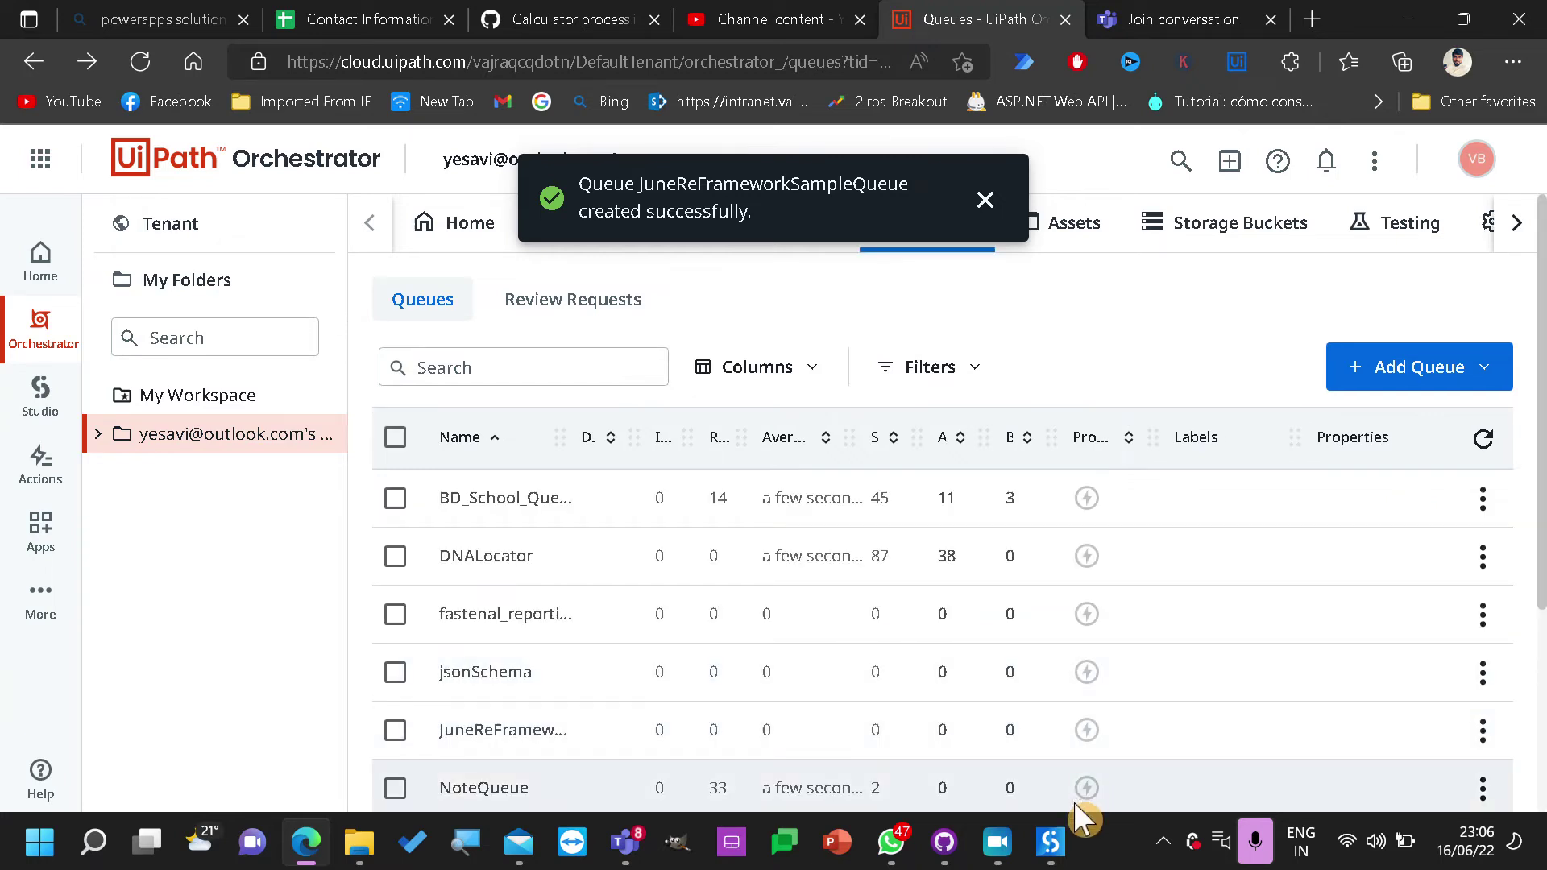
Switch to the RoboticEnterpriseFramework_Training project in UiPath Studio and set a breakpoint on Bulk Add Queue Items in the Initialization state
{"action": "mouse_move", "coordinate": [1055, 849]}
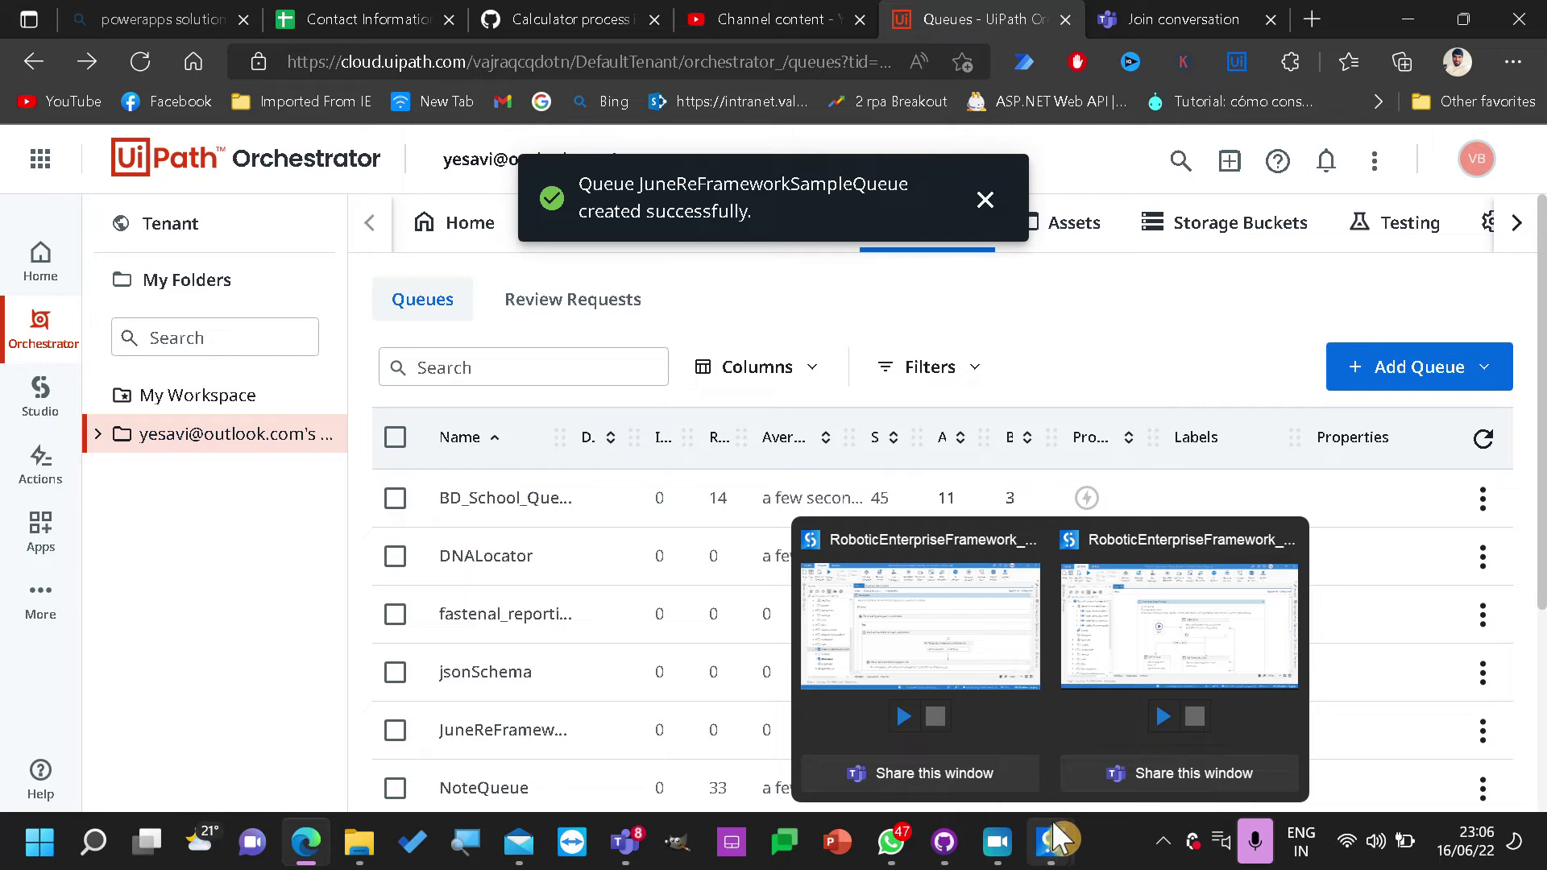
{"action": "left_click", "coordinate": [1052, 842]}
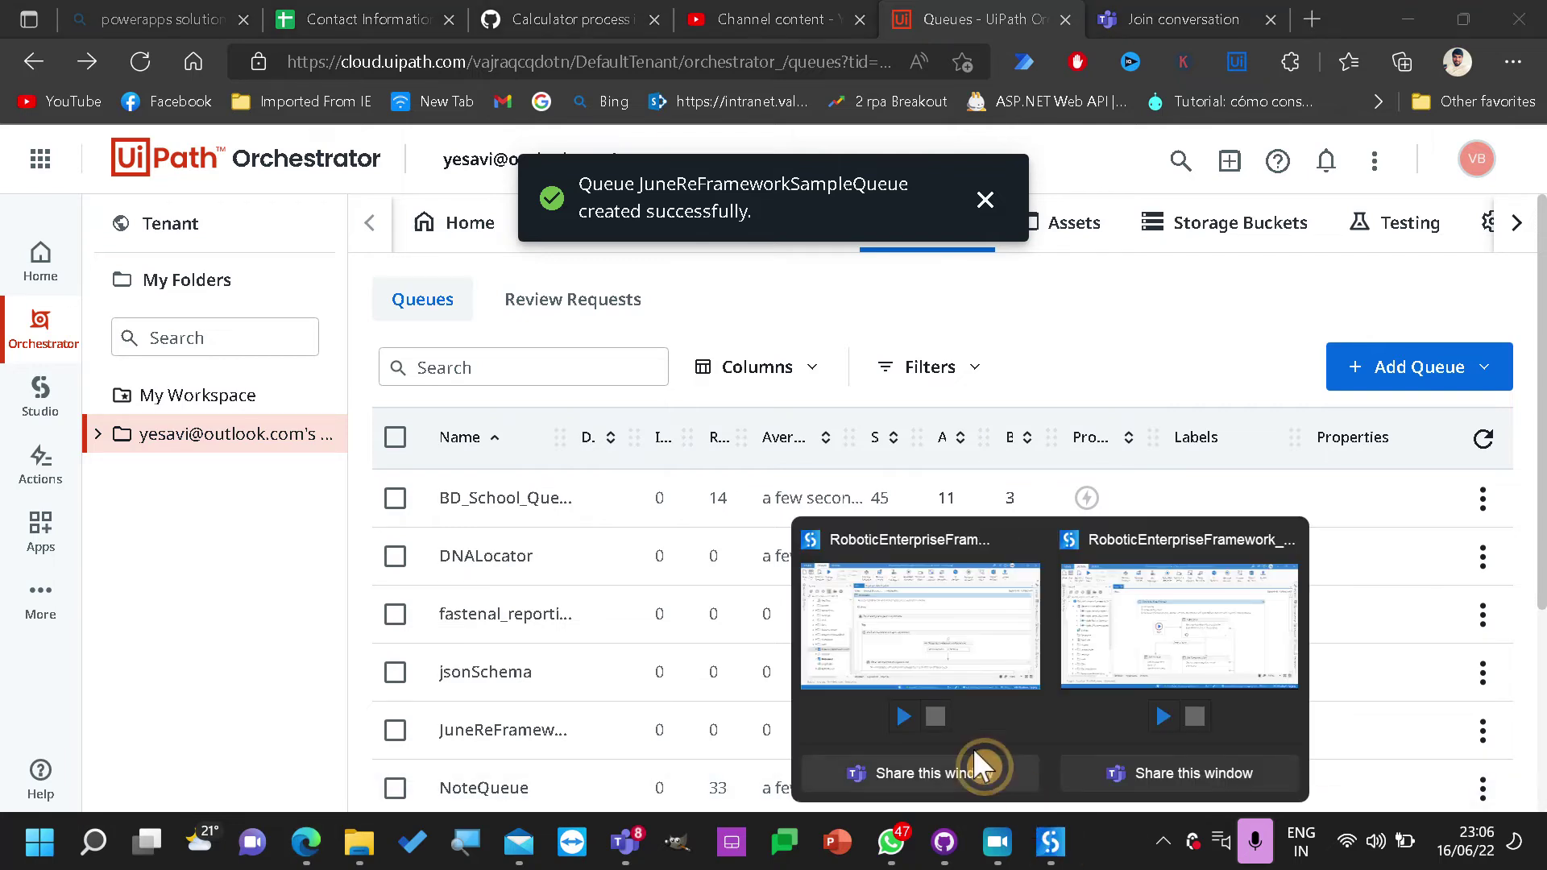
{"action": "left_click", "coordinate": [981, 632]}
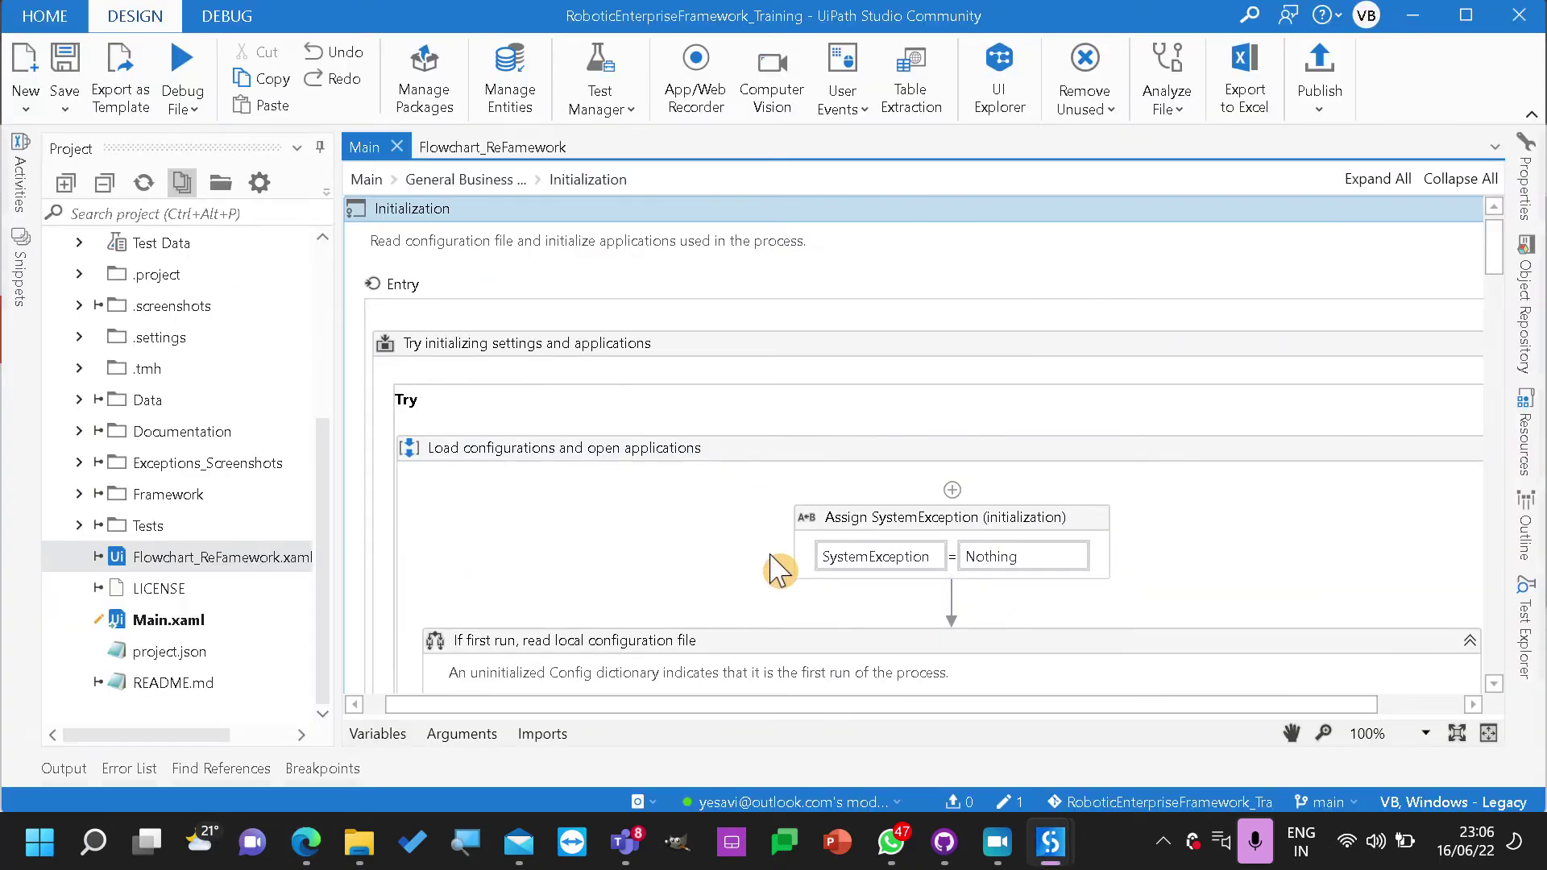
{"action": "scroll", "coordinate": [781, 570], "scroll_direction": "down", "scroll_amount": 5}
{"action": "scroll", "coordinate": [657, 568], "scroll_direction": "down", "scroll_amount": 15}
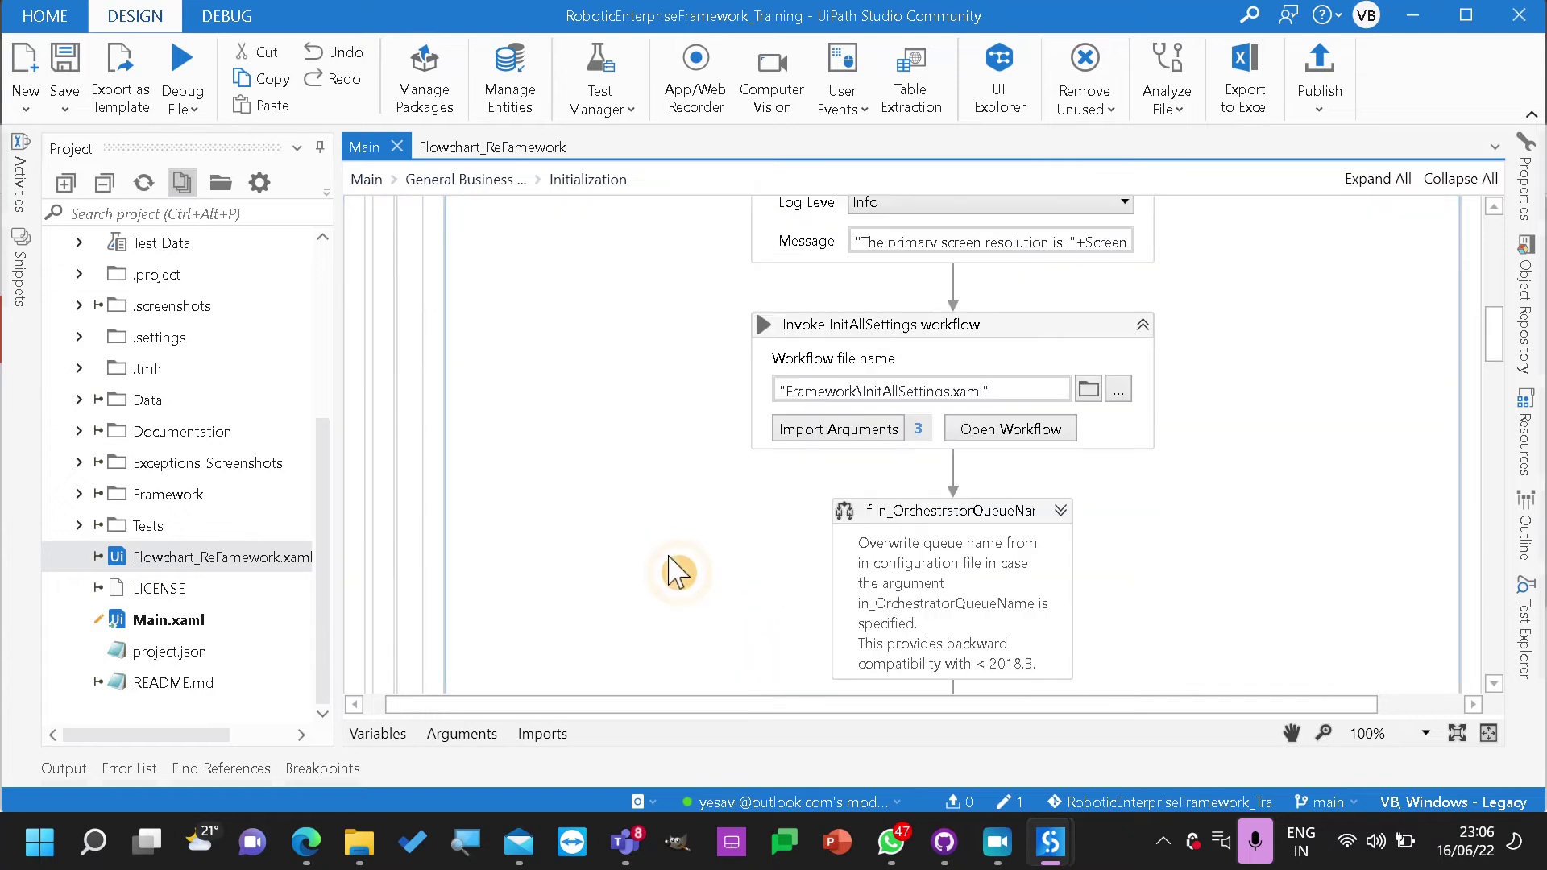
{"action": "scroll", "coordinate": [675, 597], "scroll_direction": "down", "scroll_amount": 12}
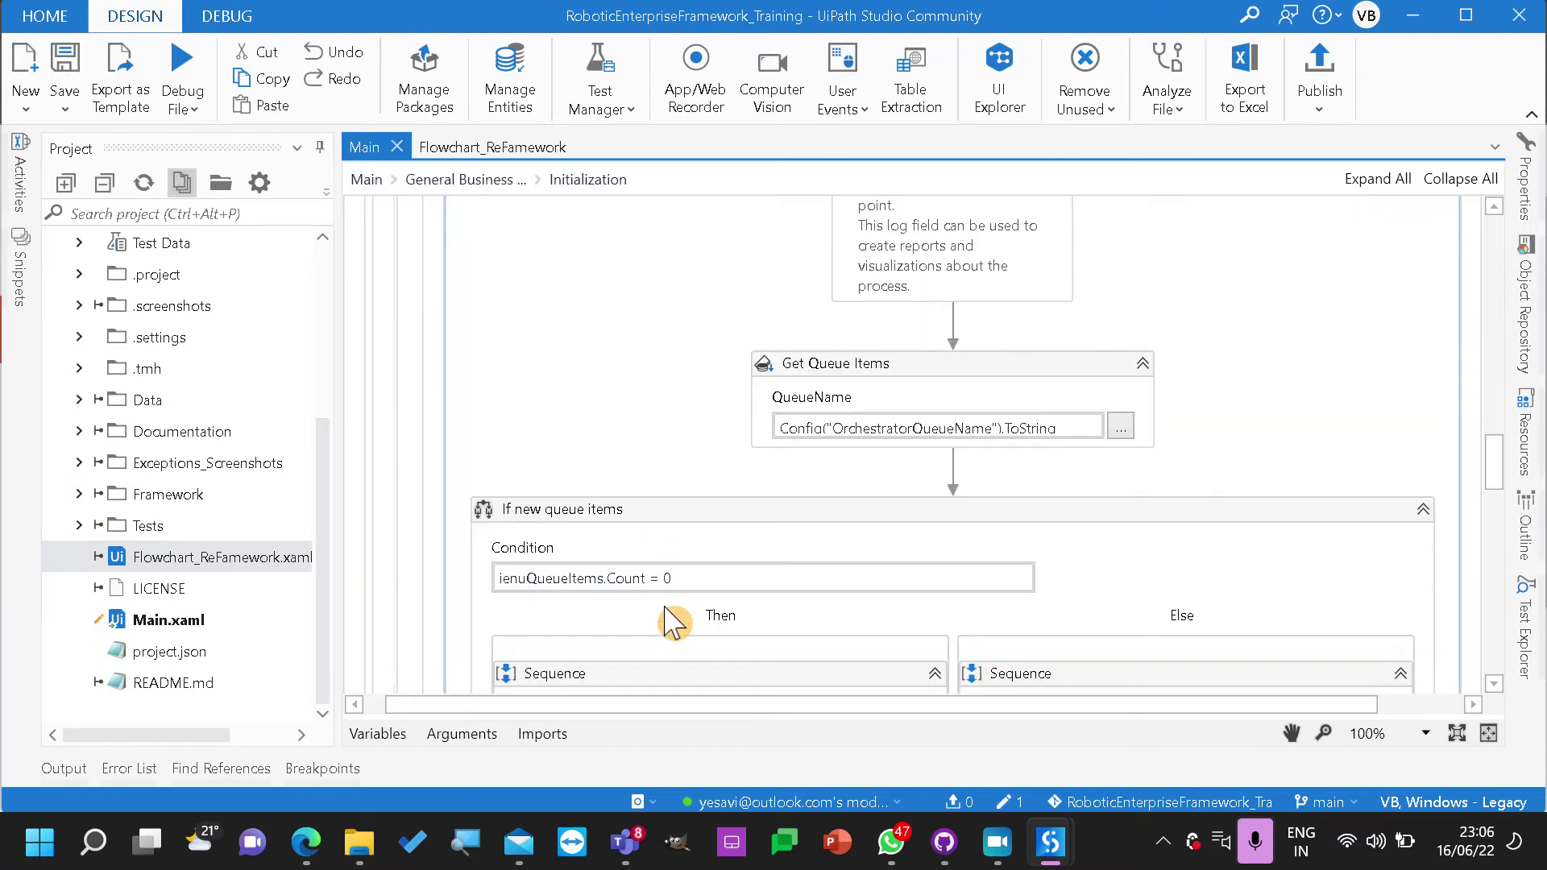
{"action": "left_click", "coordinate": [720, 283]}
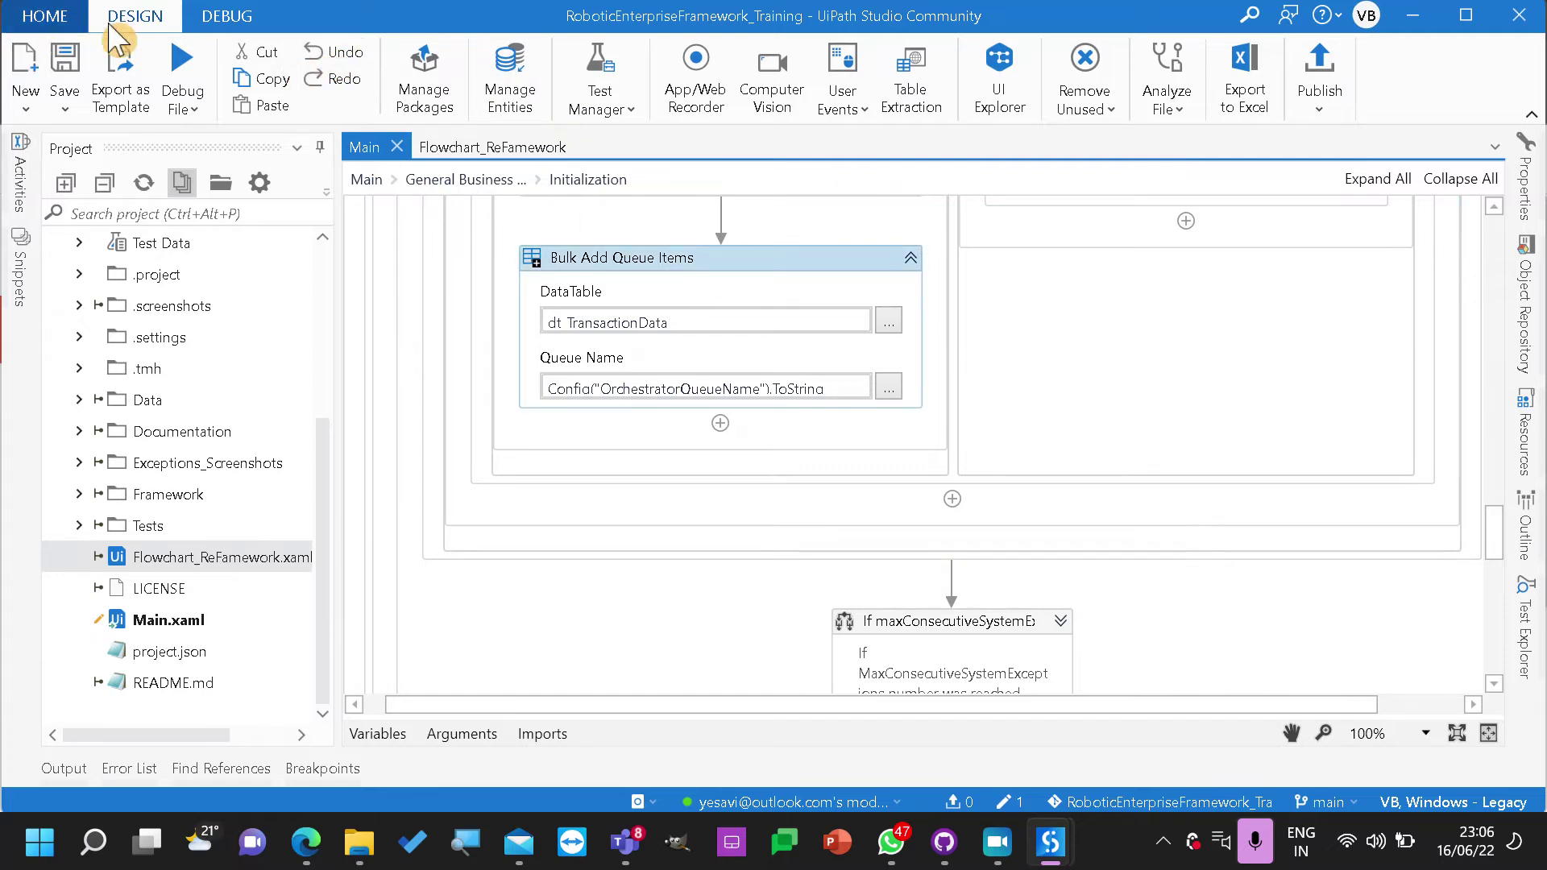
{"action": "left_click", "coordinate": [226, 16]}
{"action": "left_click", "coordinate": [436, 63]}
Debug Main.xaml up to the breakpoint and step over the Bulk Add Queue Items activity
{"action": "left_click", "coordinate": [40, 105]}
{"action": "left_click", "coordinate": [36, 141]}
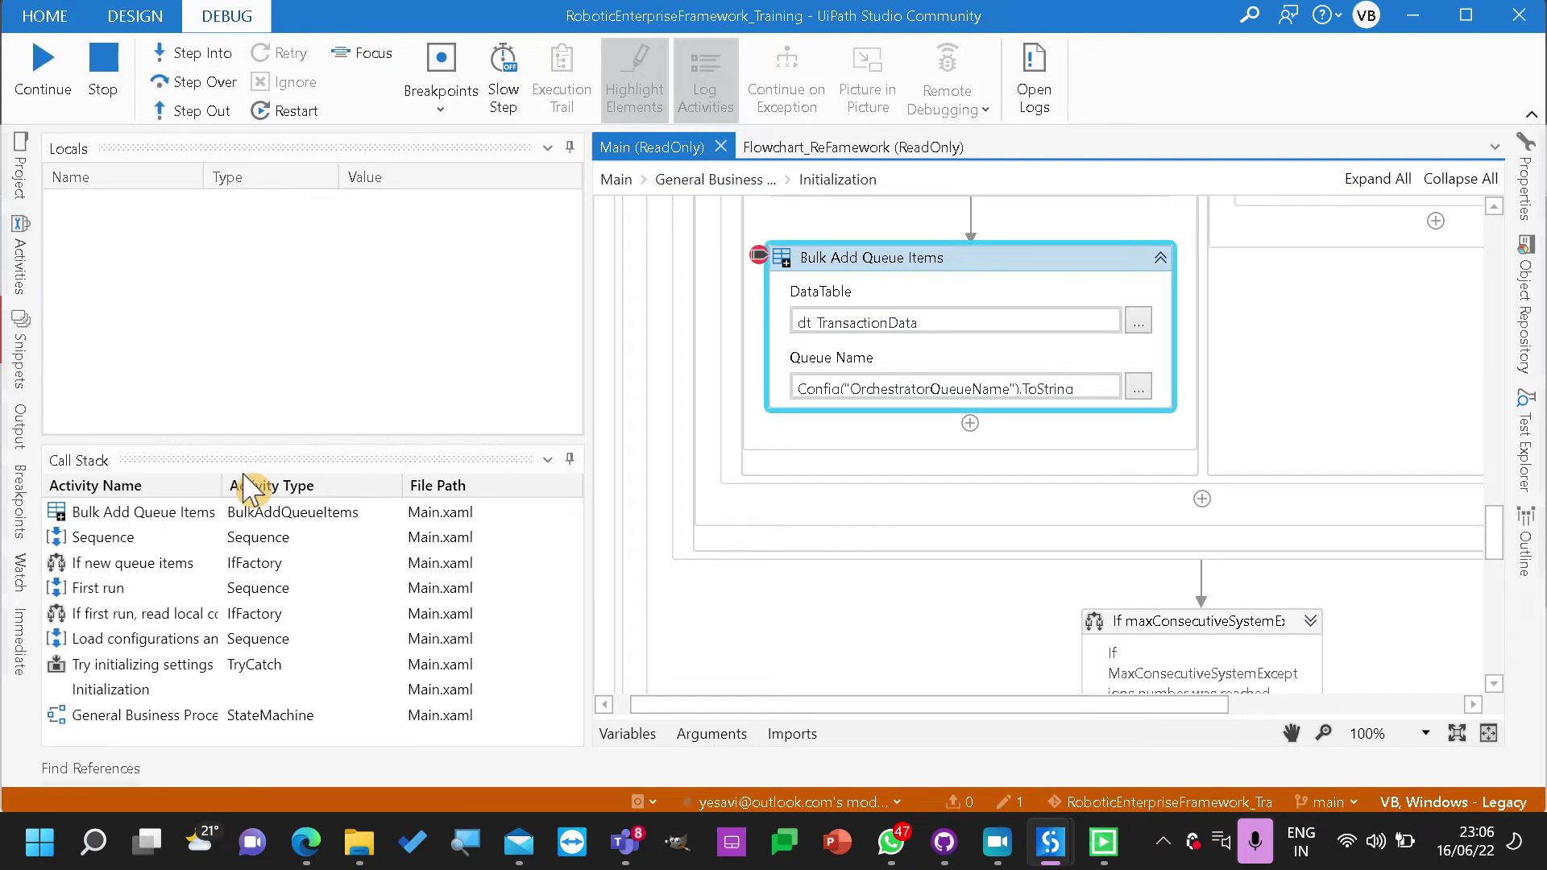
{"action": "left_click", "coordinate": [211, 82]}
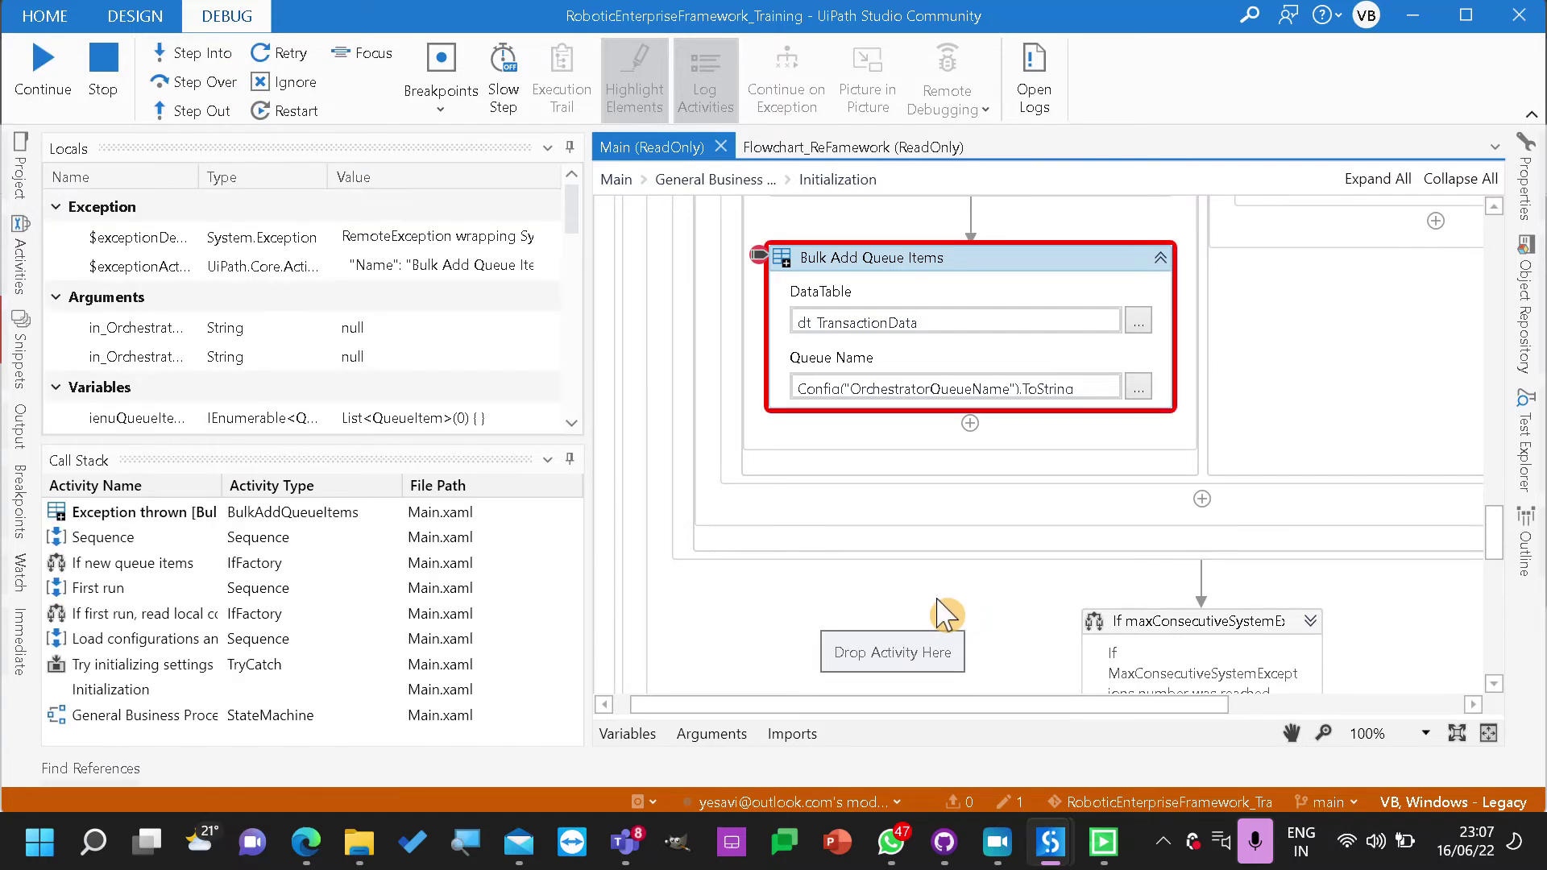
Examine the local values and the latest output log entries for the Bulk Add Queue Items activity
{"action": "scroll", "coordinate": [439, 363], "scroll_direction": "down", "scroll_amount": 10}
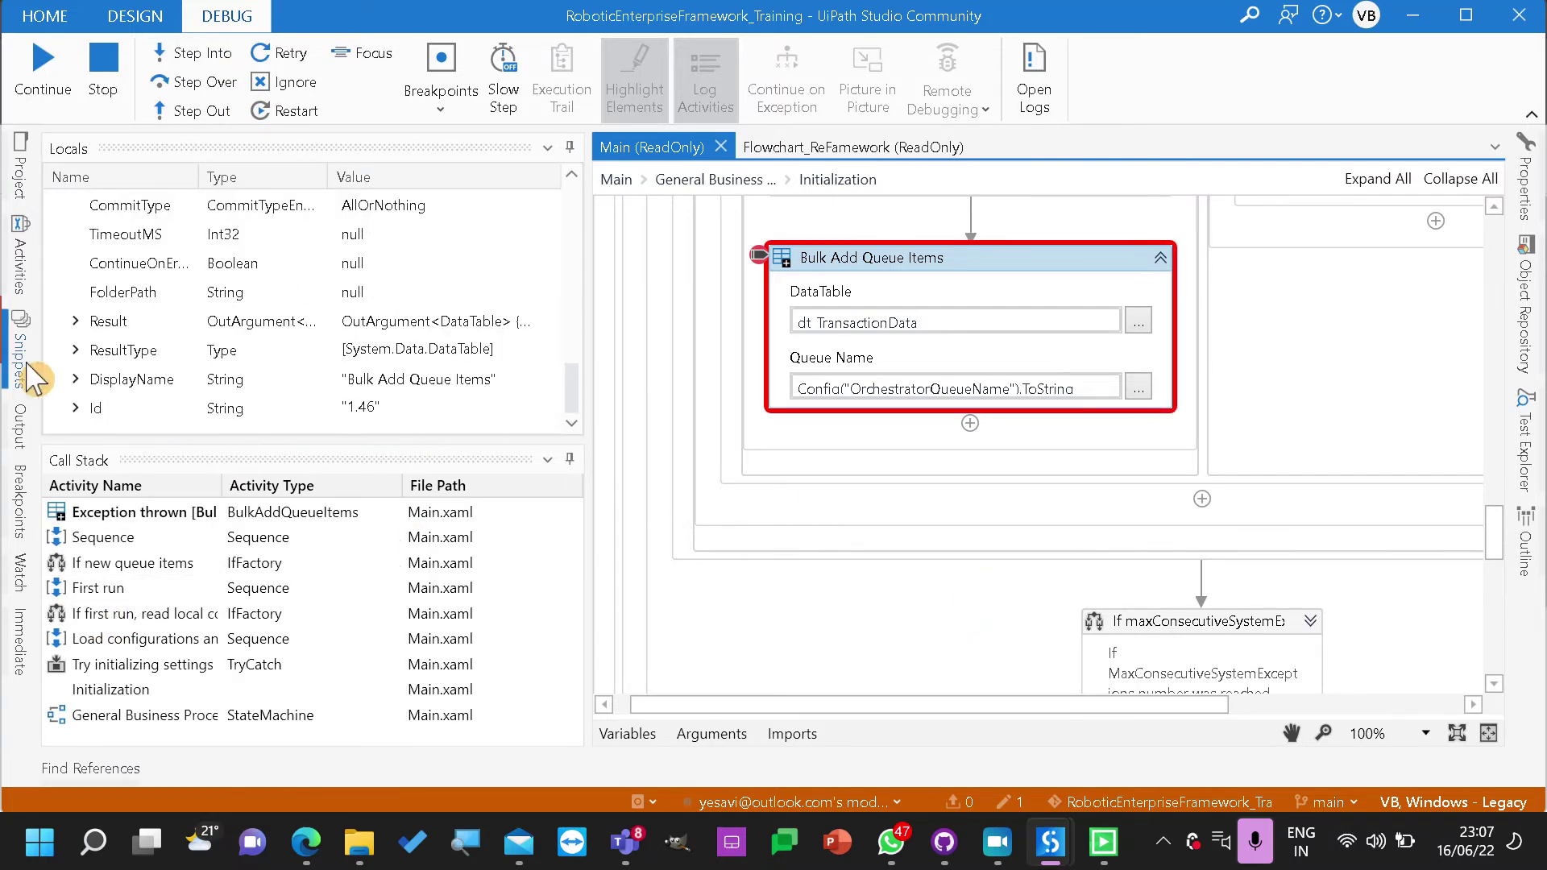
{"action": "left_click", "coordinate": [20, 426]}
{"action": "scroll", "coordinate": [258, 516], "scroll_direction": "down", "scroll_amount": 10}
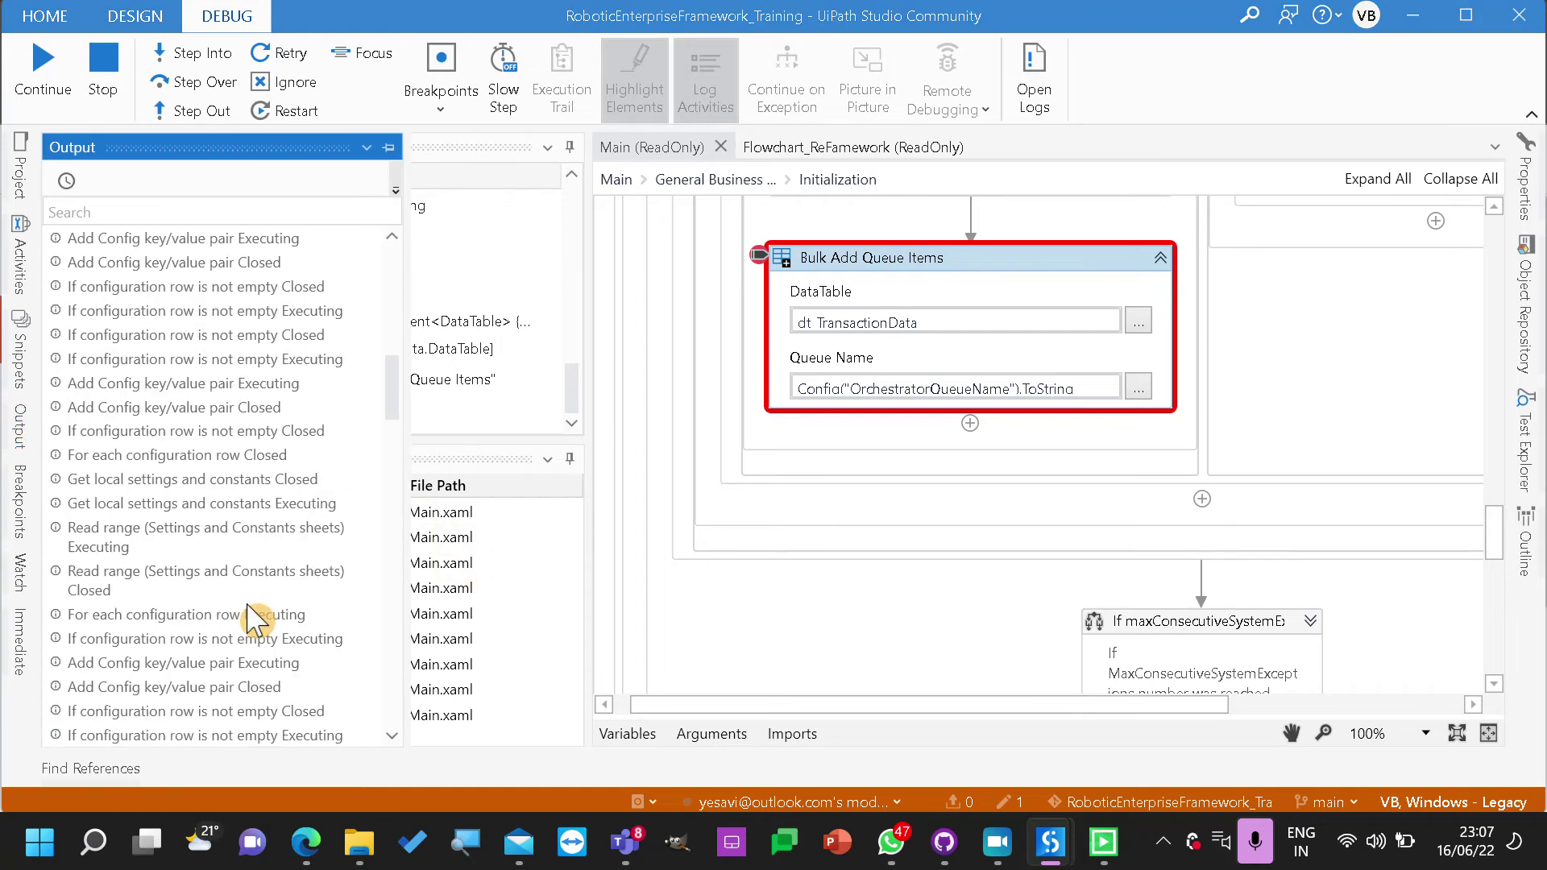
{"action": "left_click_drag", "start_coordinate": [395, 451], "coordinate": [397, 777]}
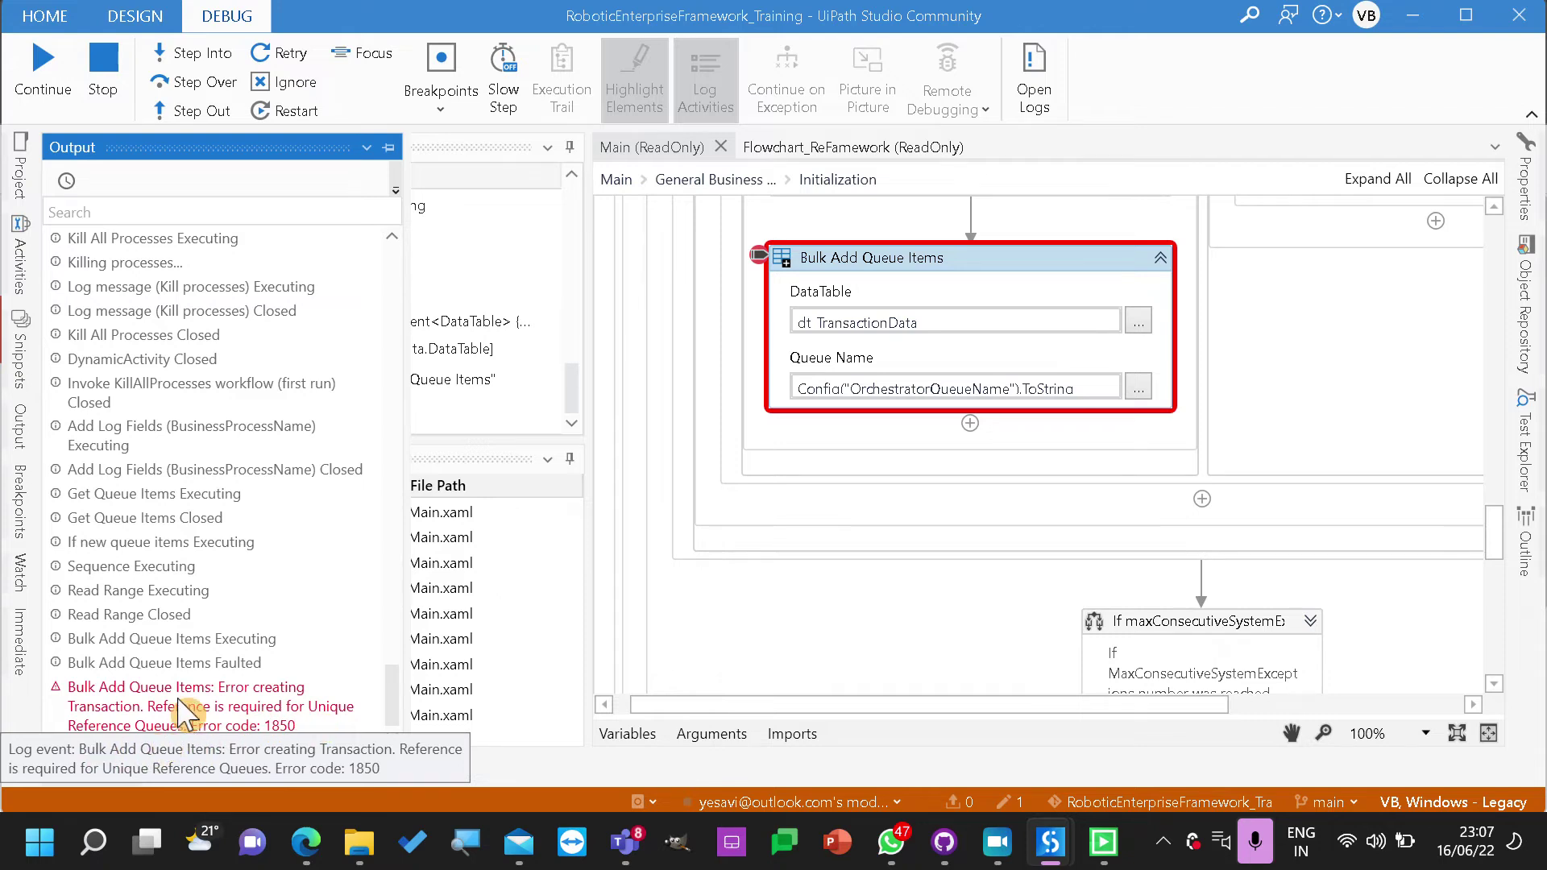
Check the properties of the Bulk Add Queue Items activity and stop the debugging session
{"action": "left_click", "coordinate": [967, 256]}
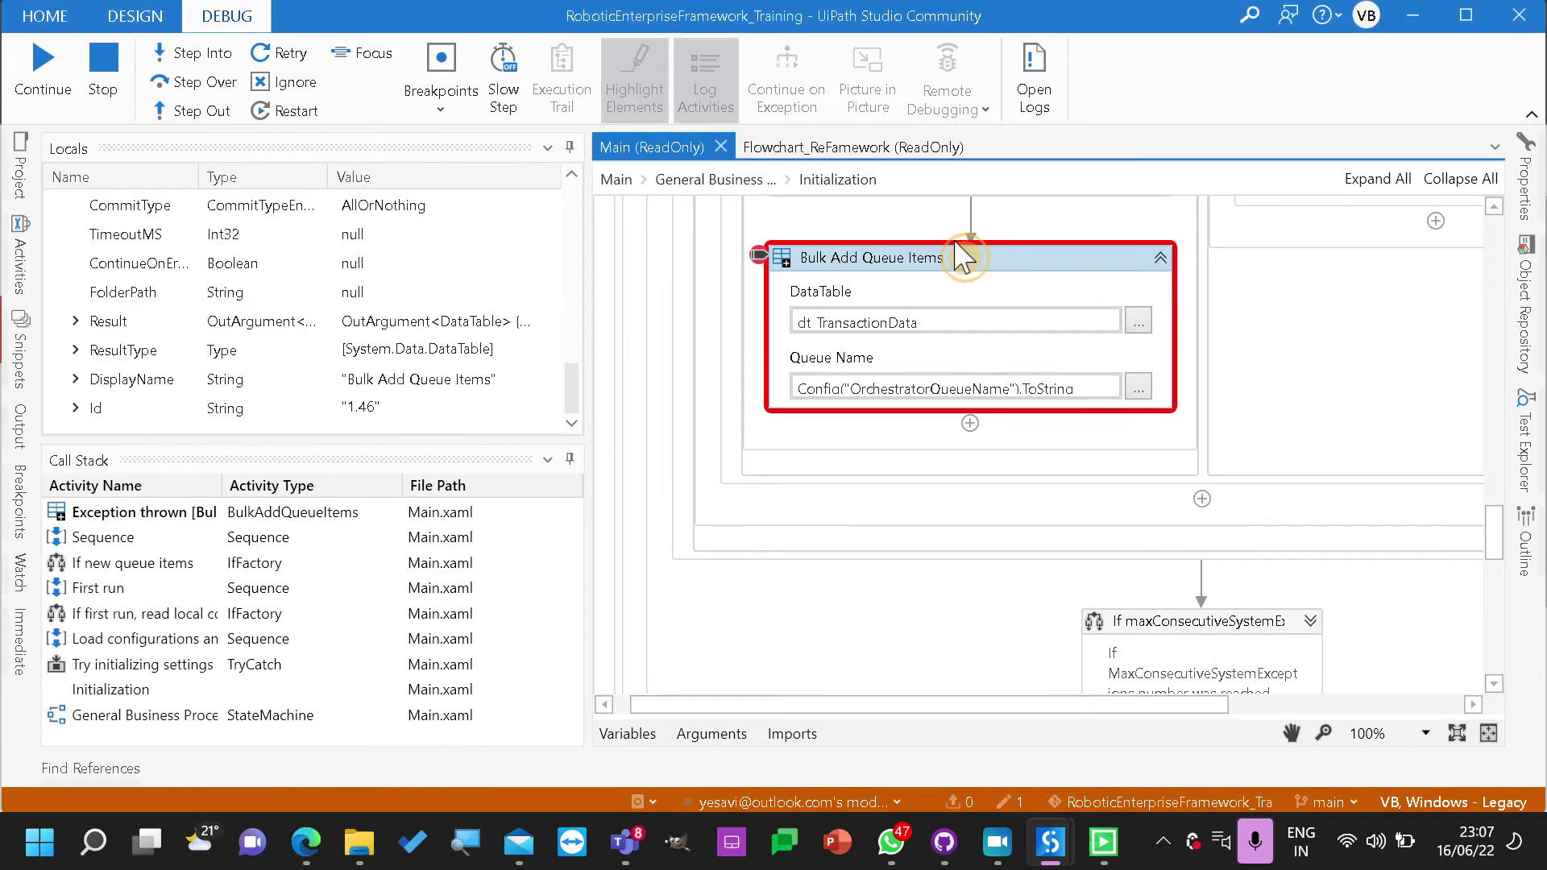
{"action": "left_click", "coordinate": [1525, 187]}
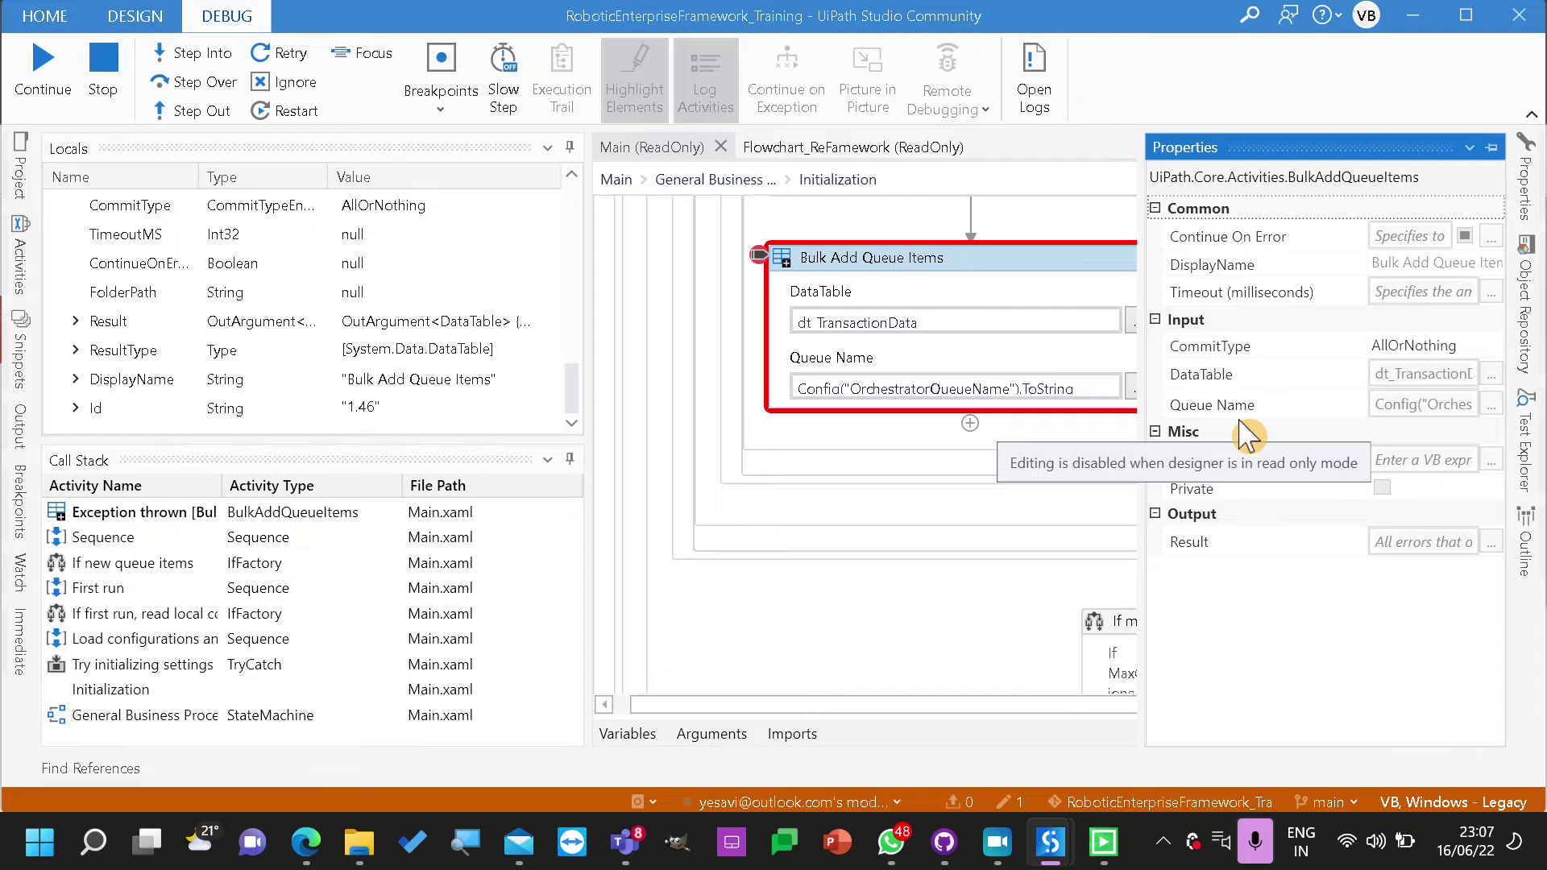
{"action": "left_click", "coordinate": [870, 427]}
{"action": "left_click", "coordinate": [105, 105]}
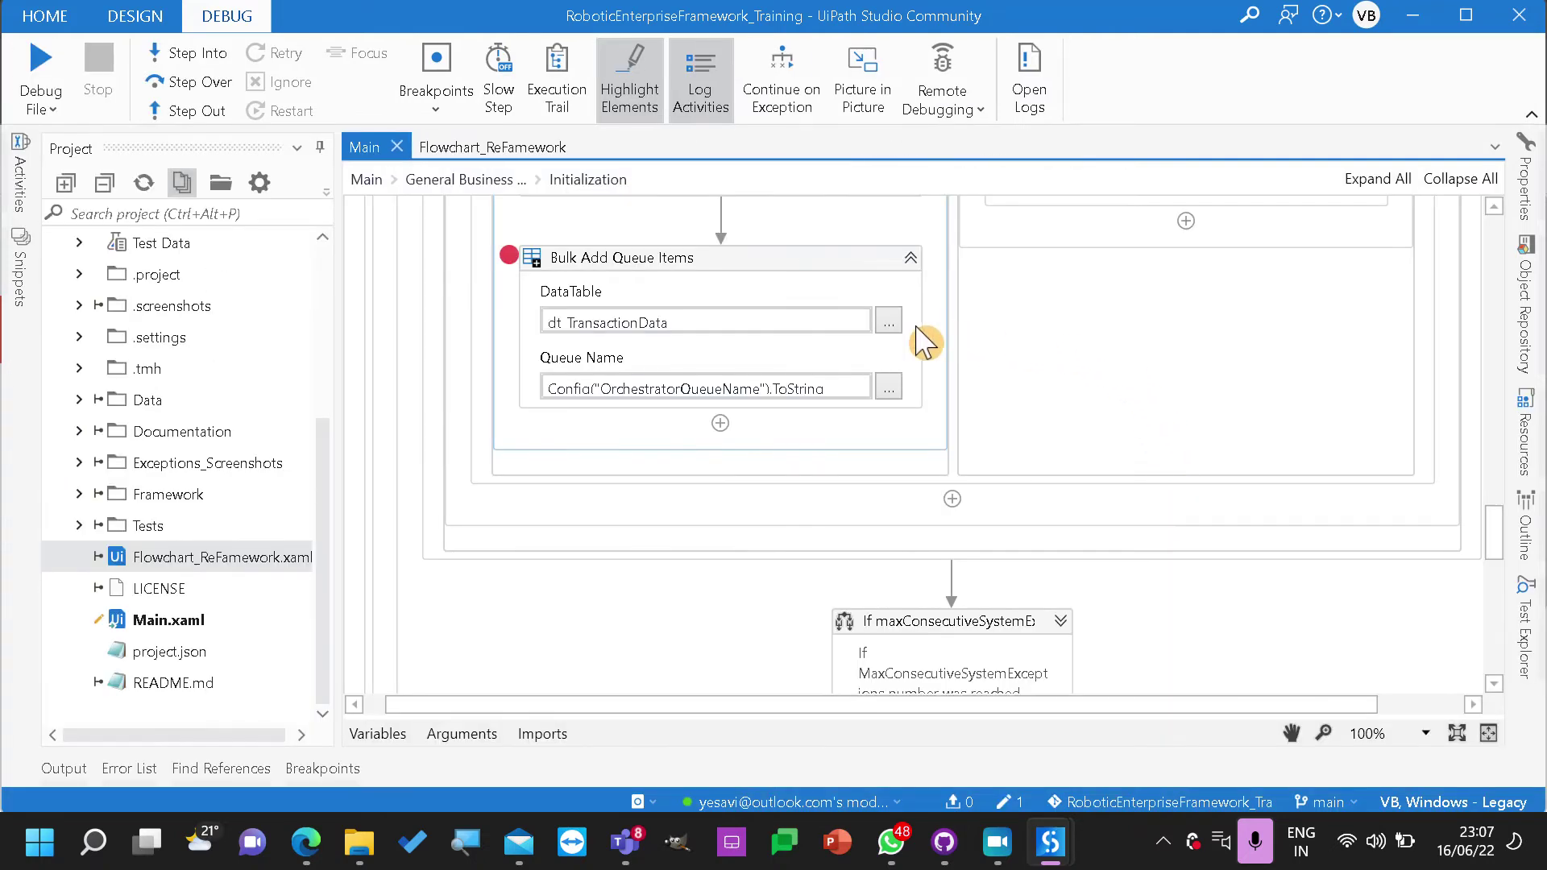
Insert a For Each Row in Data Table activity between Read Range and Bulk Add Queue Items in the Then sequence
{"action": "scroll", "coordinate": [928, 337], "scroll_direction": "up", "scroll_amount": 3}
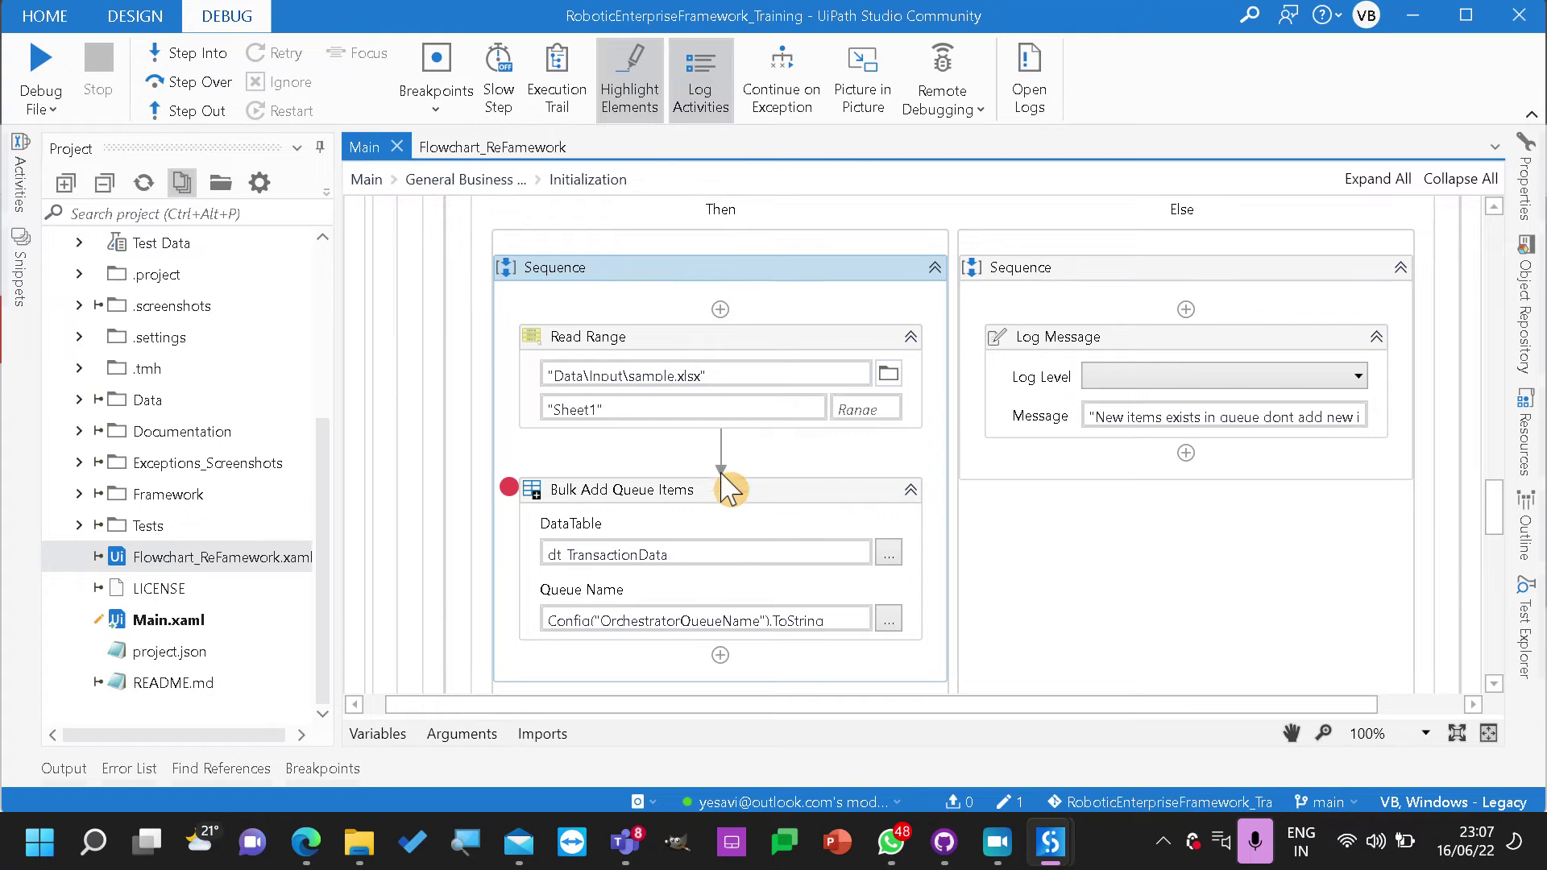
{"action": "left_click", "coordinate": [719, 443]}
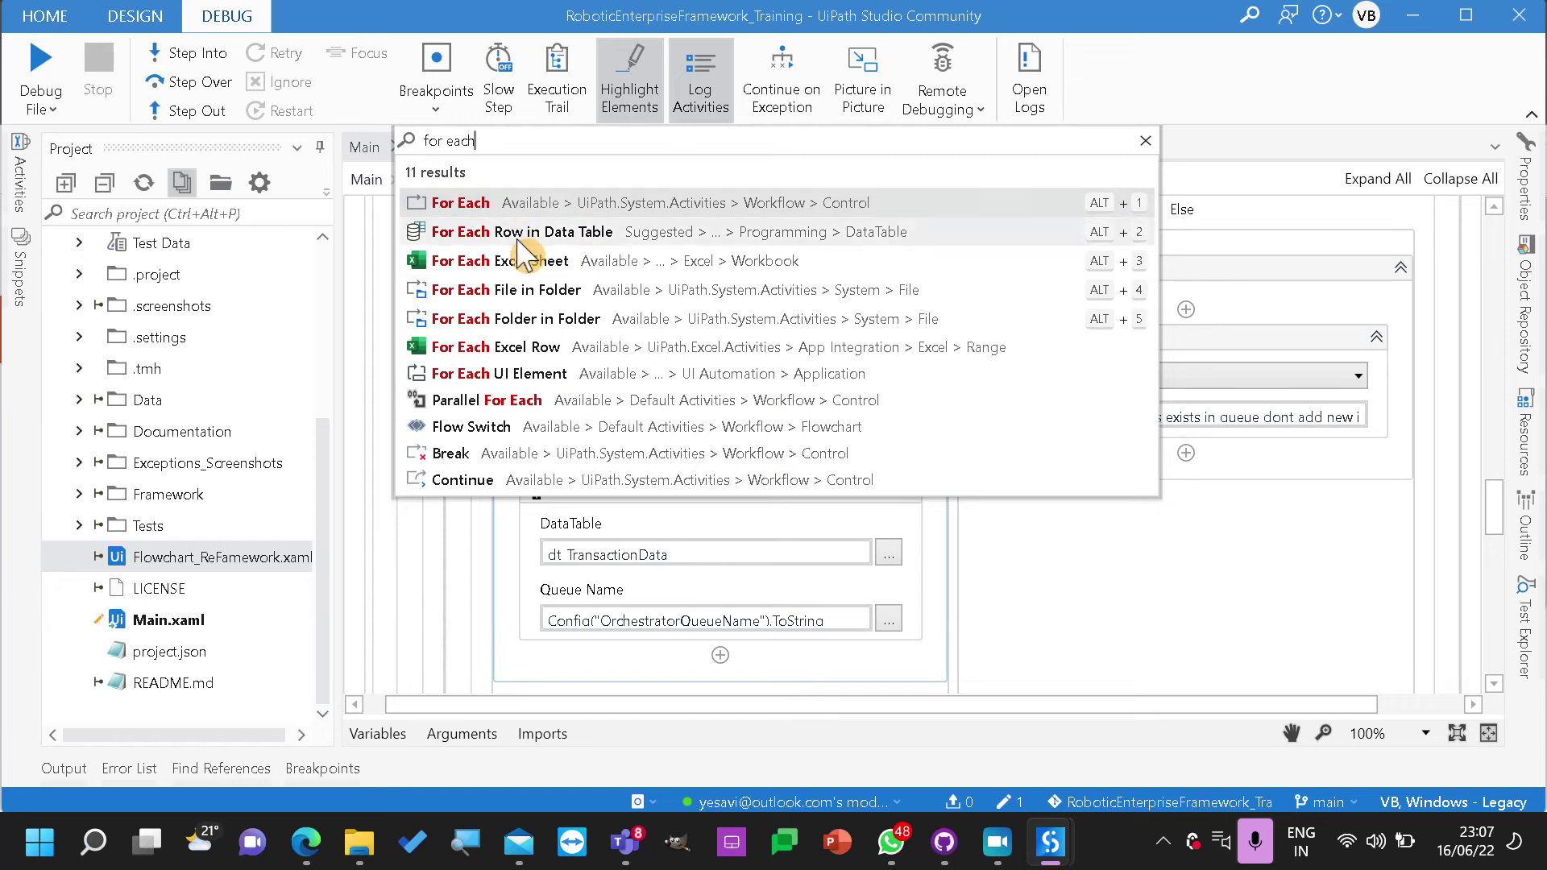
{"action": "left_click", "coordinate": [516, 235]}
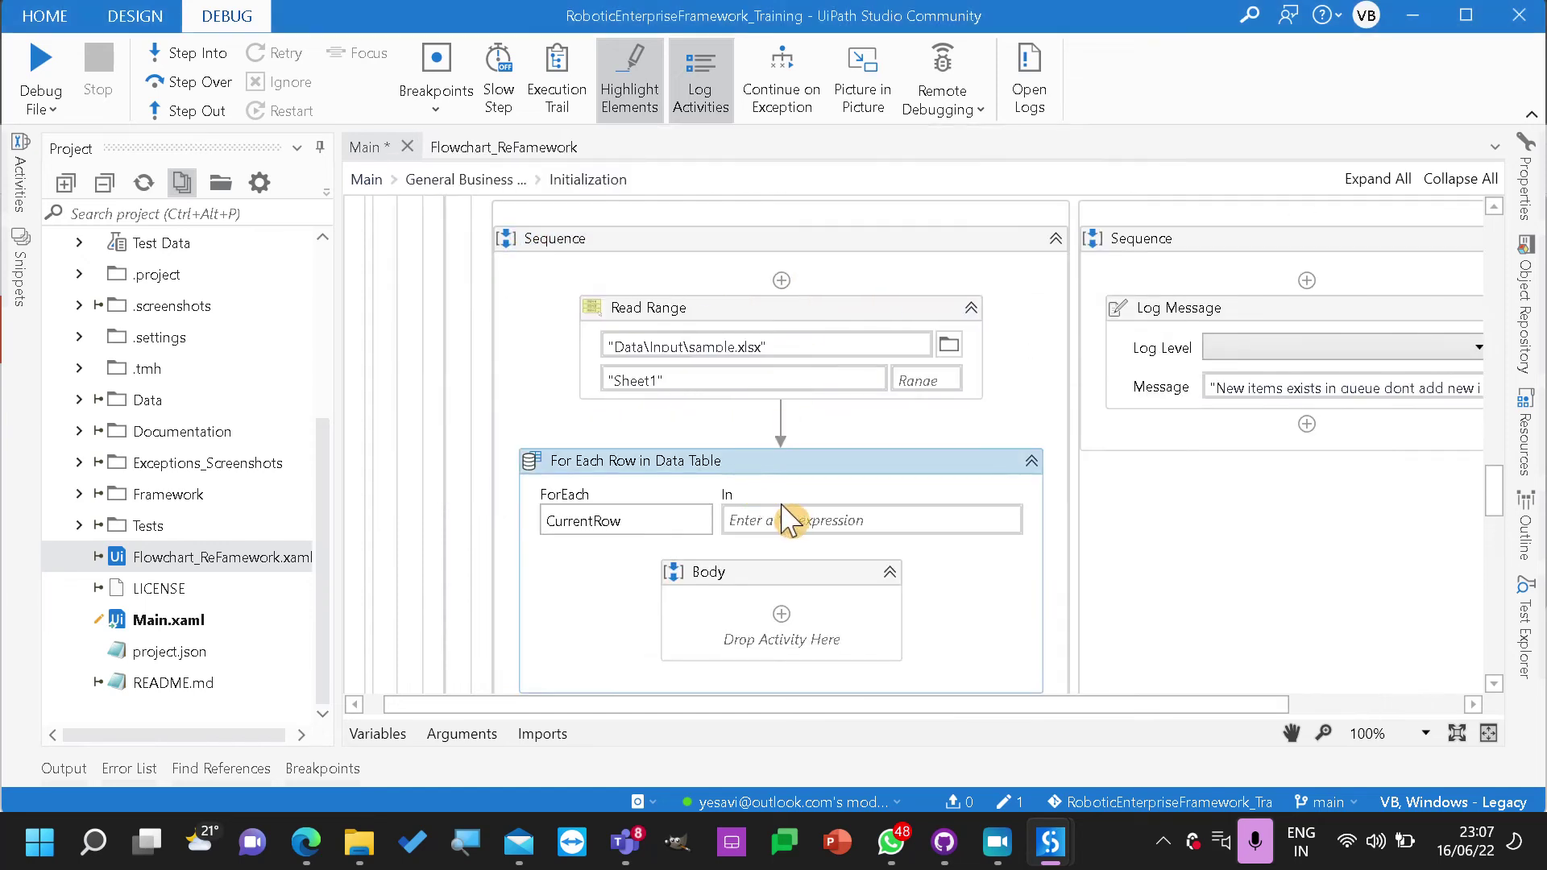
Make the For Each Row loop iterate over dt_TransactionData and insert an Add Queue Item activity in its Body
{"action": "left_click", "coordinate": [796, 524]}
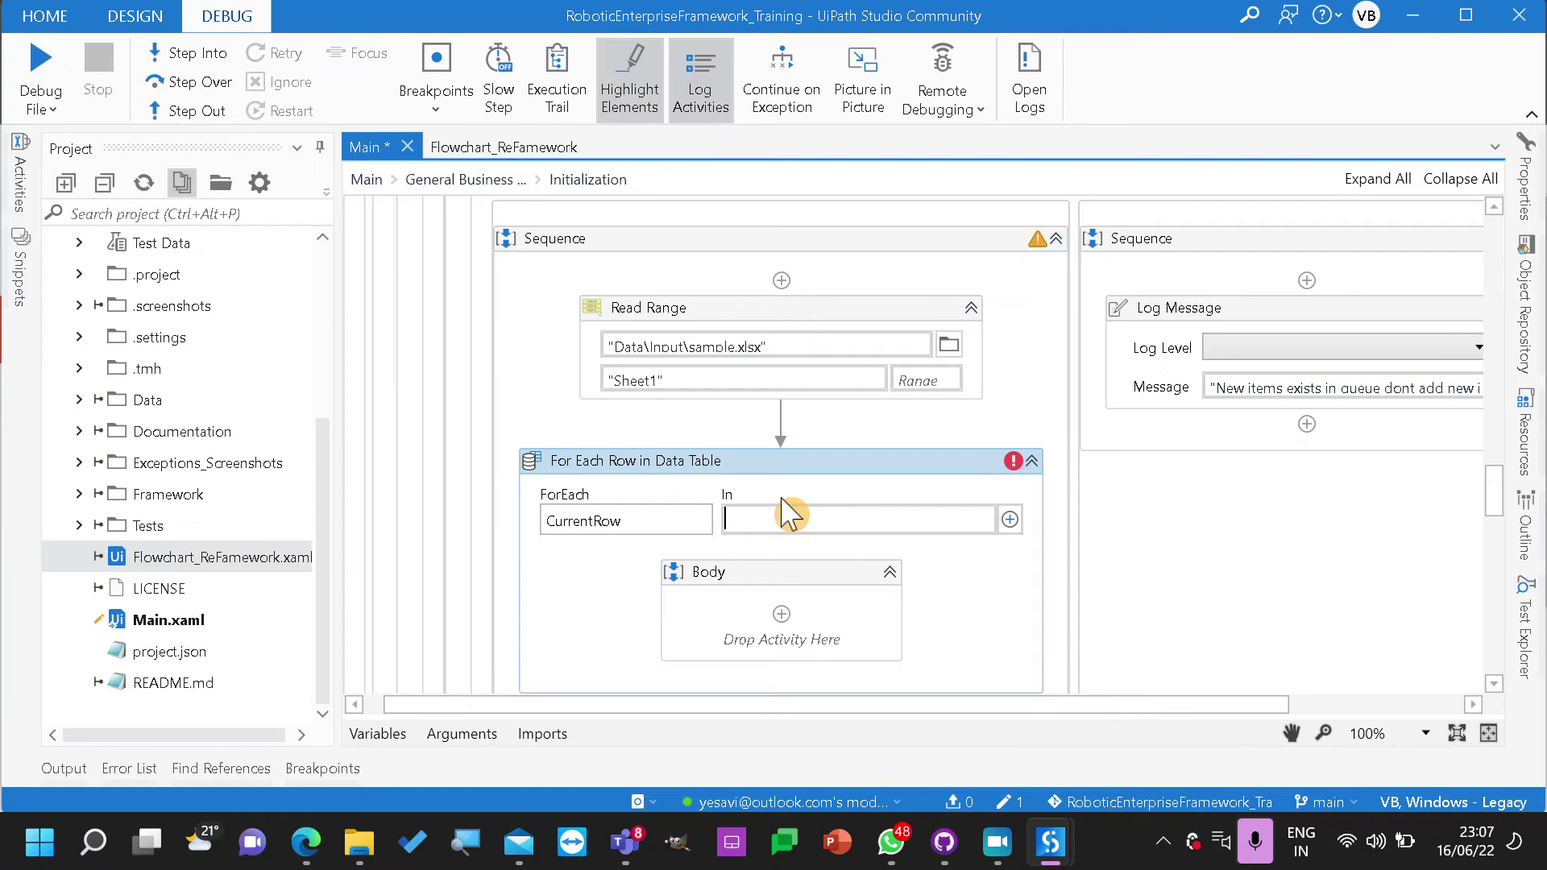
{"action": "type", "text": "dt"}
{"action": "left_click", "coordinate": [797, 543]}
{"action": "scroll", "coordinate": [999, 544], "scroll_direction": "down", "scroll_amount": 2}
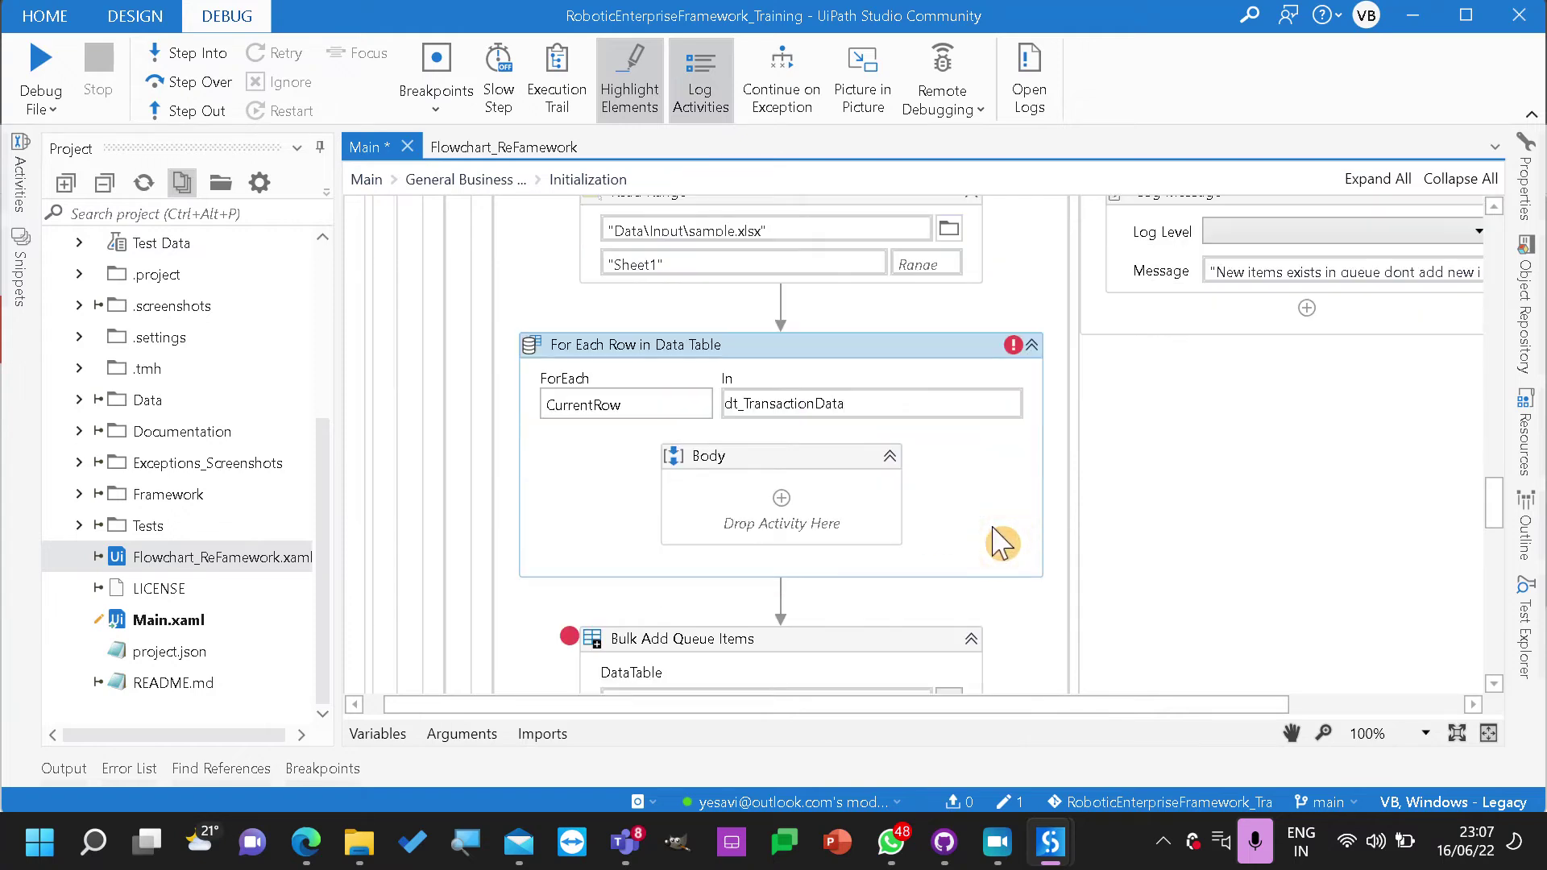
{"action": "left_click", "coordinate": [781, 498]}
{"action": "type", "text": "add queue"}
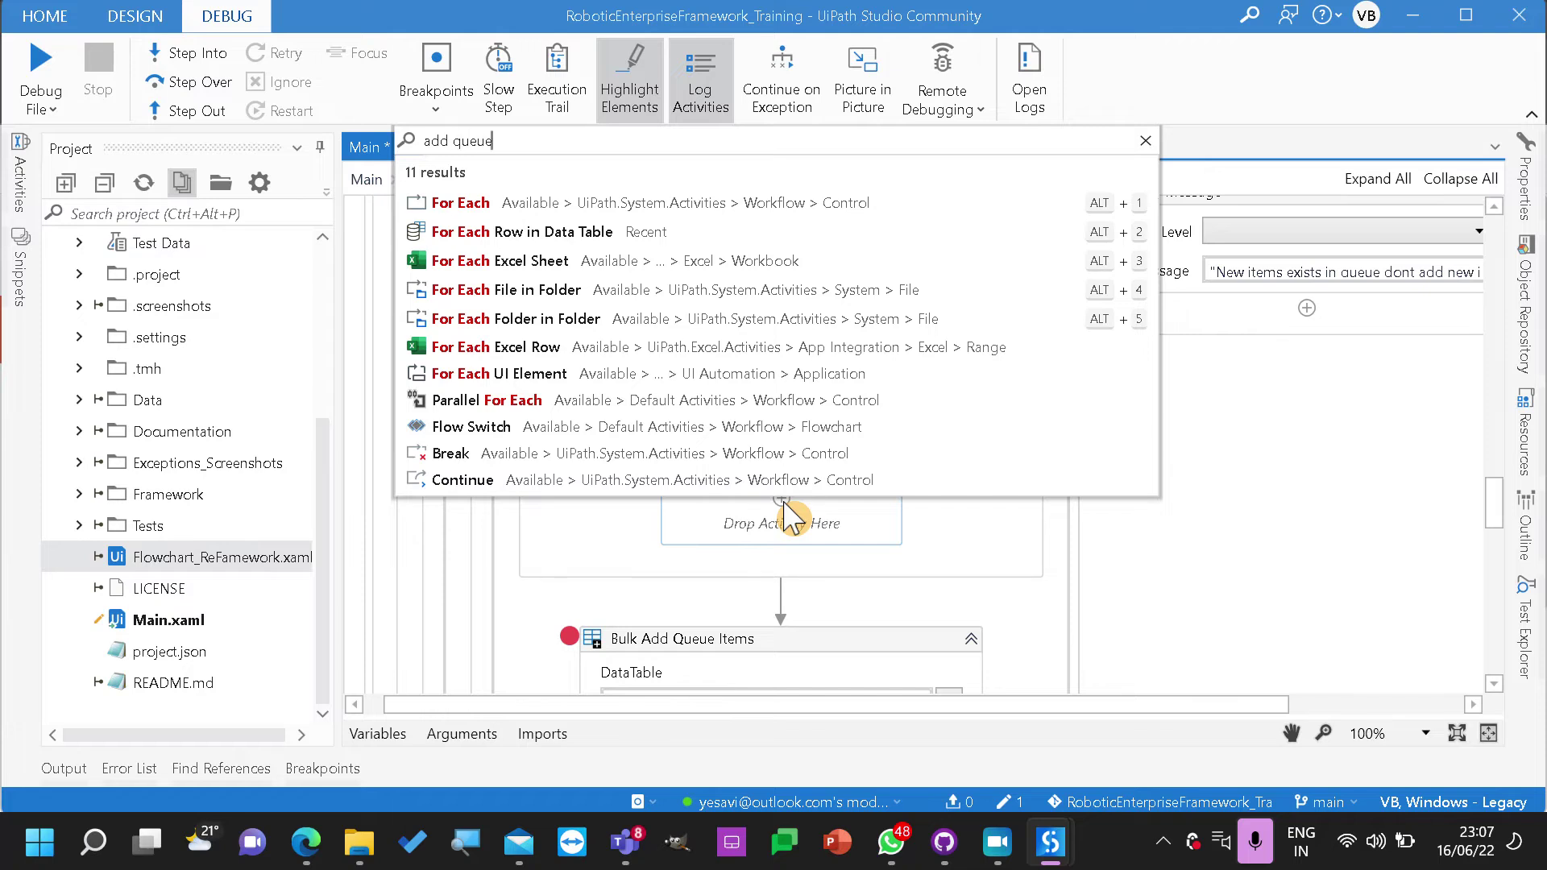
{"action": "left_click", "coordinate": [466, 205]}
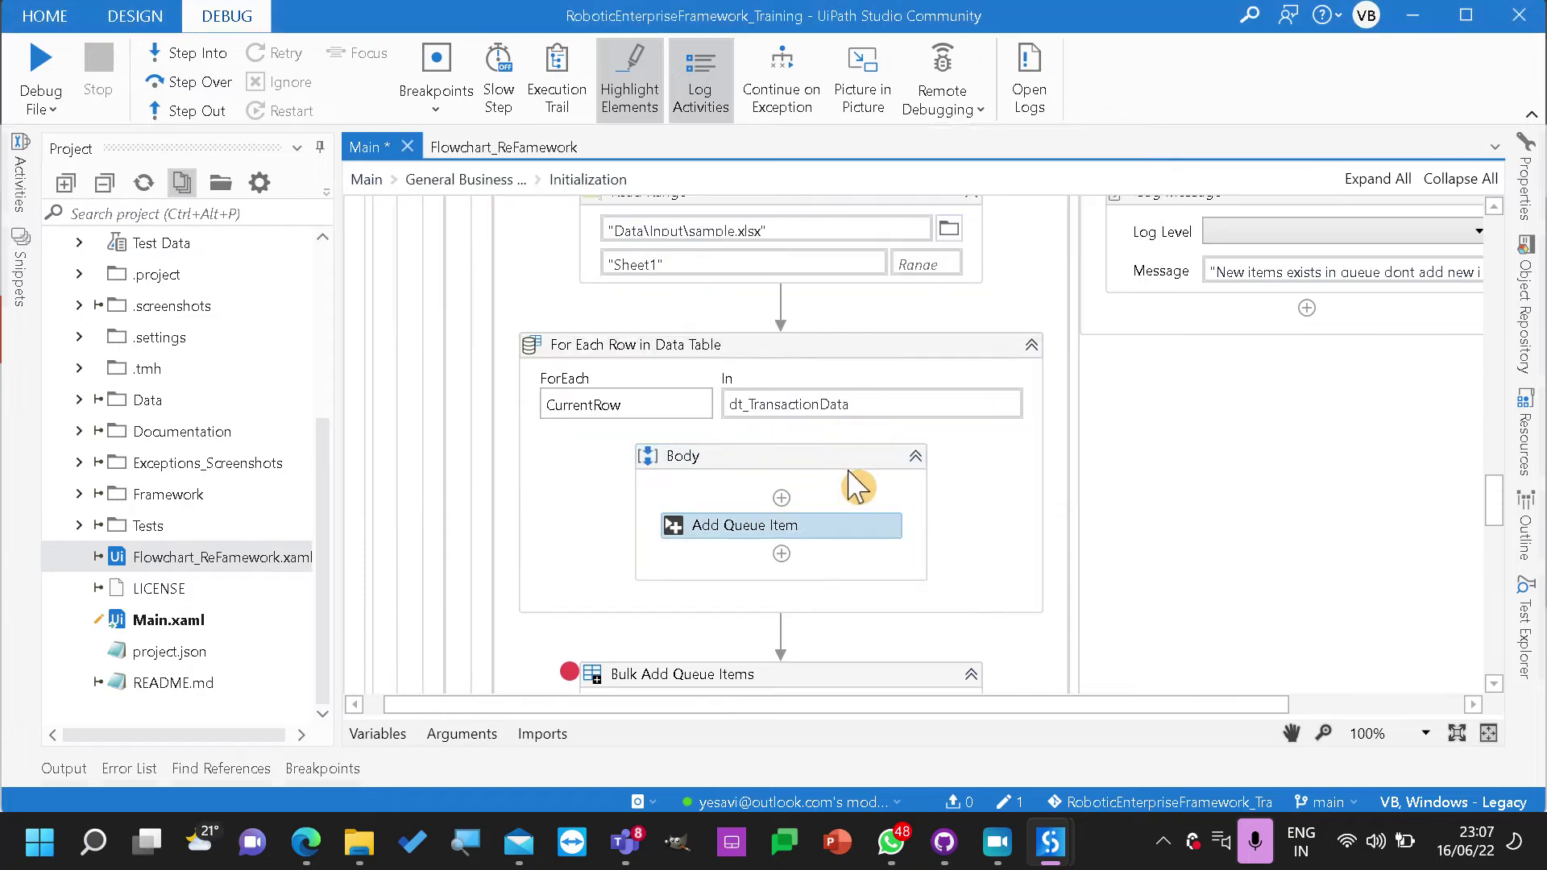
Show the properties of Add Queue Item and create an argument called FileName in its Item Information collection
{"action": "left_click", "coordinate": [1530, 181]}
{"action": "left_click", "coordinate": [1491, 148]}
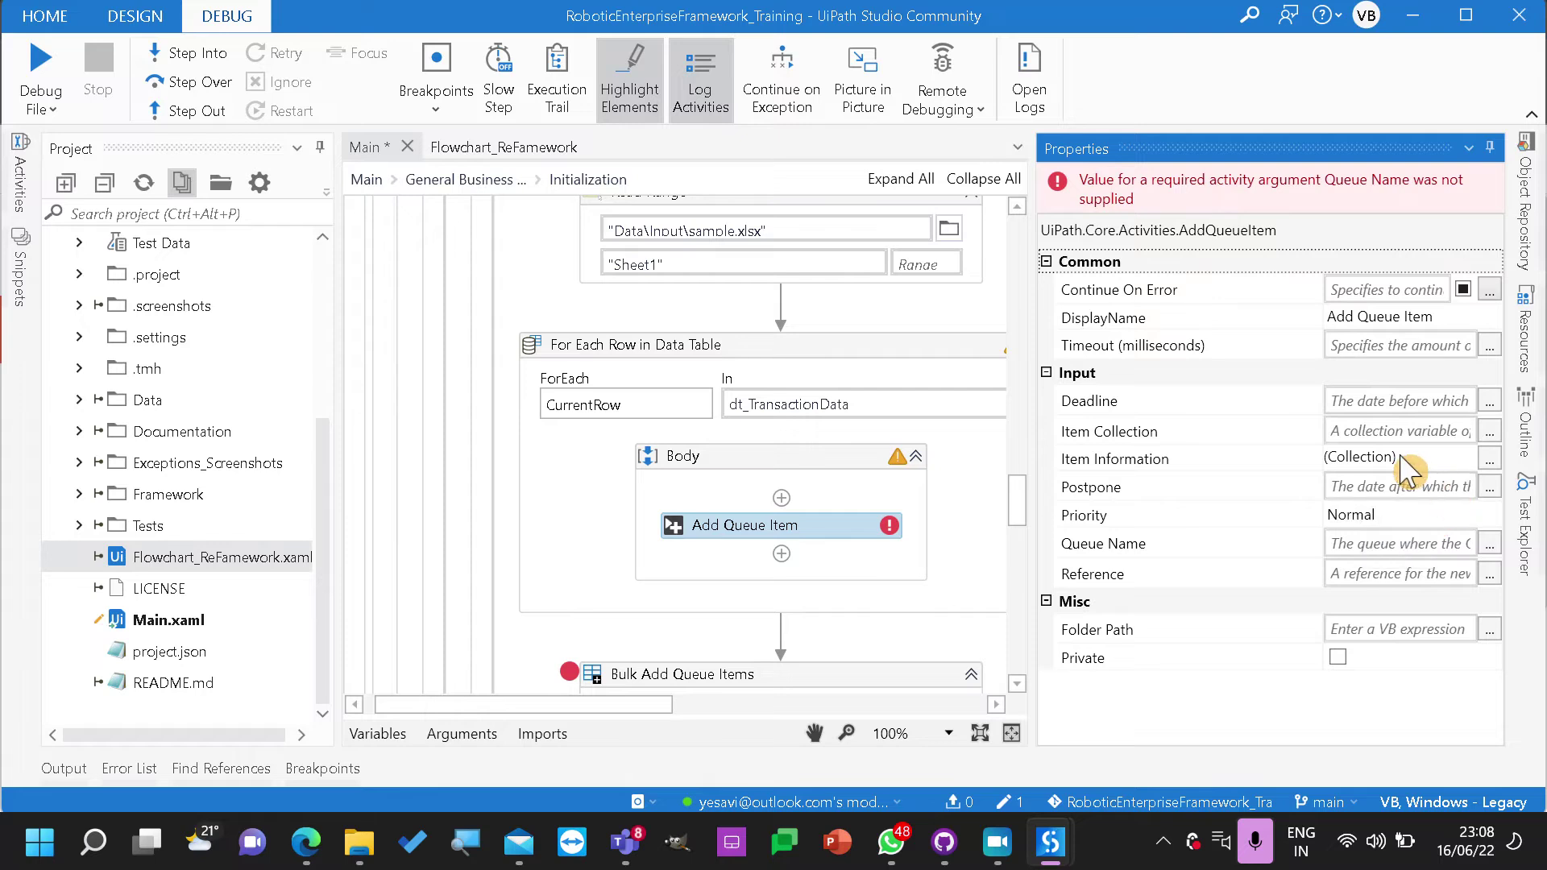
{"action": "left_click", "coordinate": [1369, 427]}
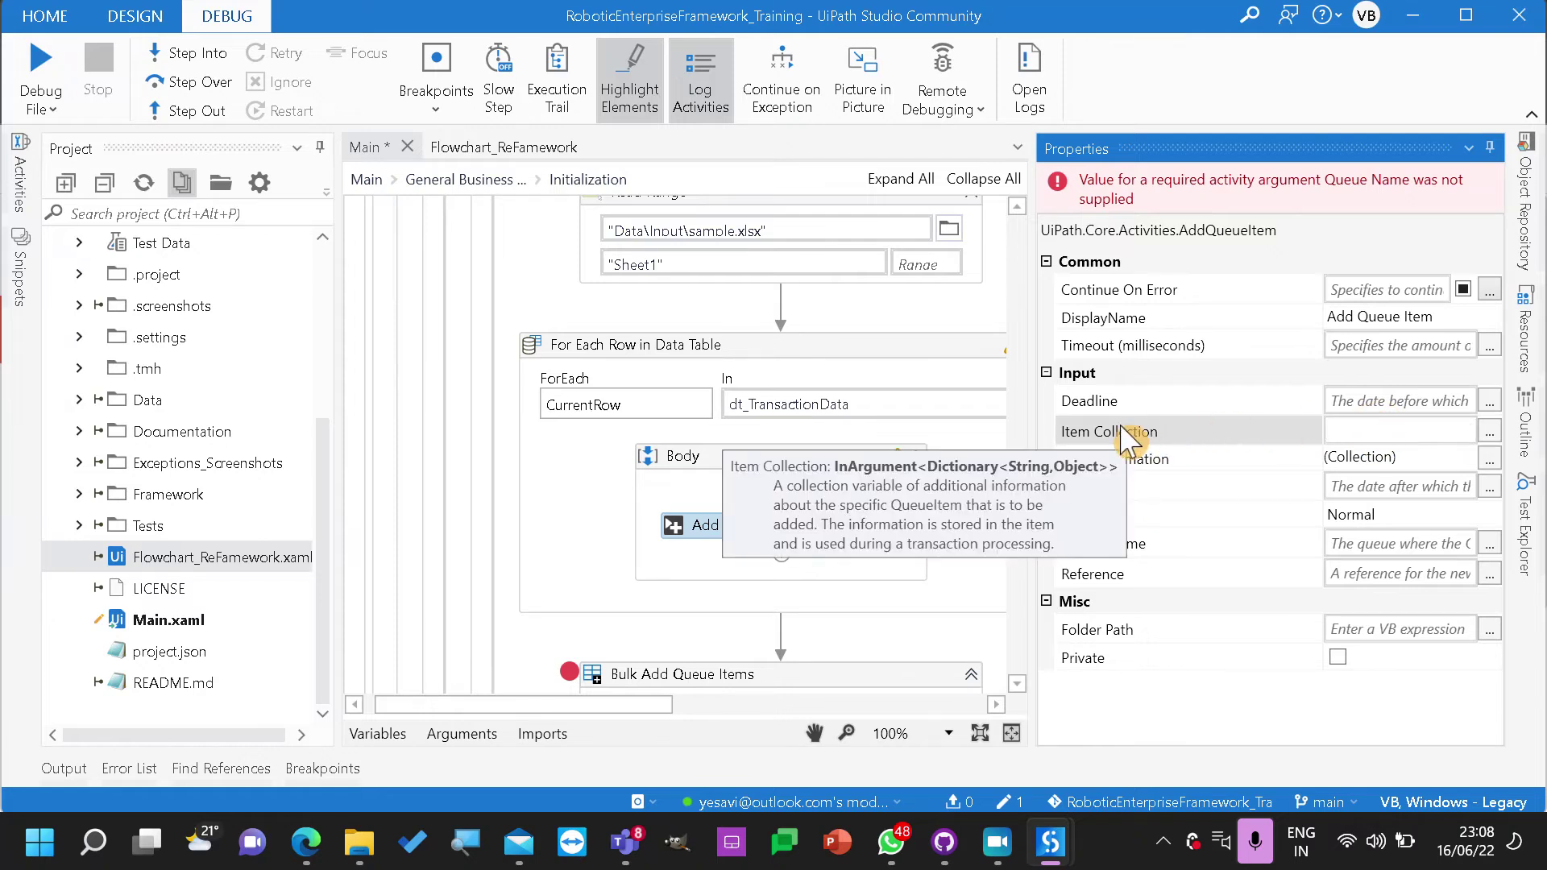
{"action": "left_click", "coordinate": [1354, 429]}
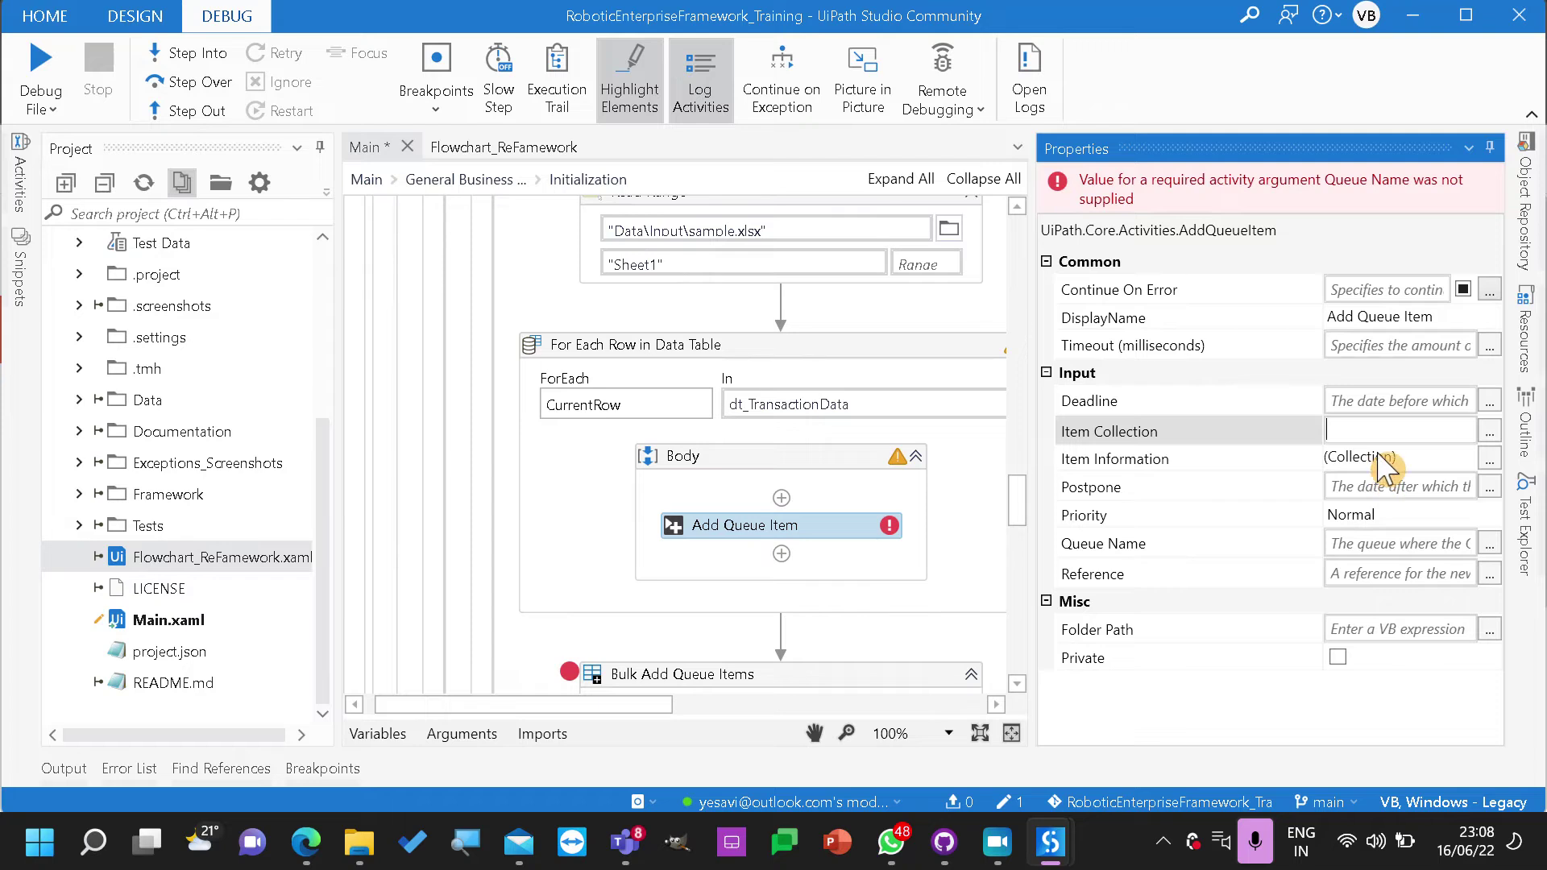
{"action": "left_click", "coordinate": [1490, 457]}
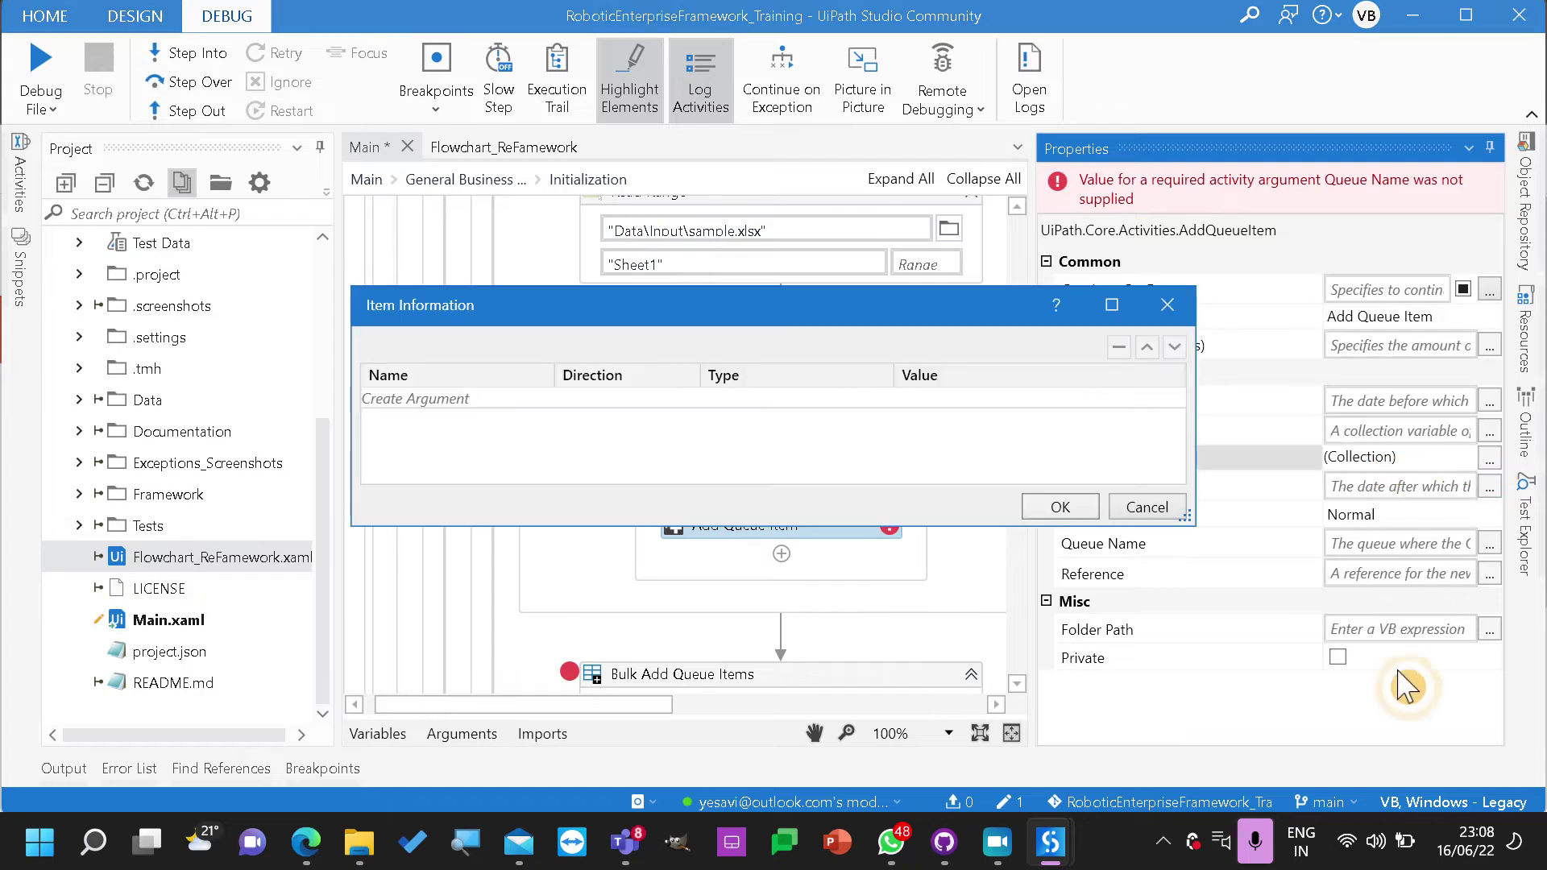
{"action": "left_click", "coordinate": [439, 404]}
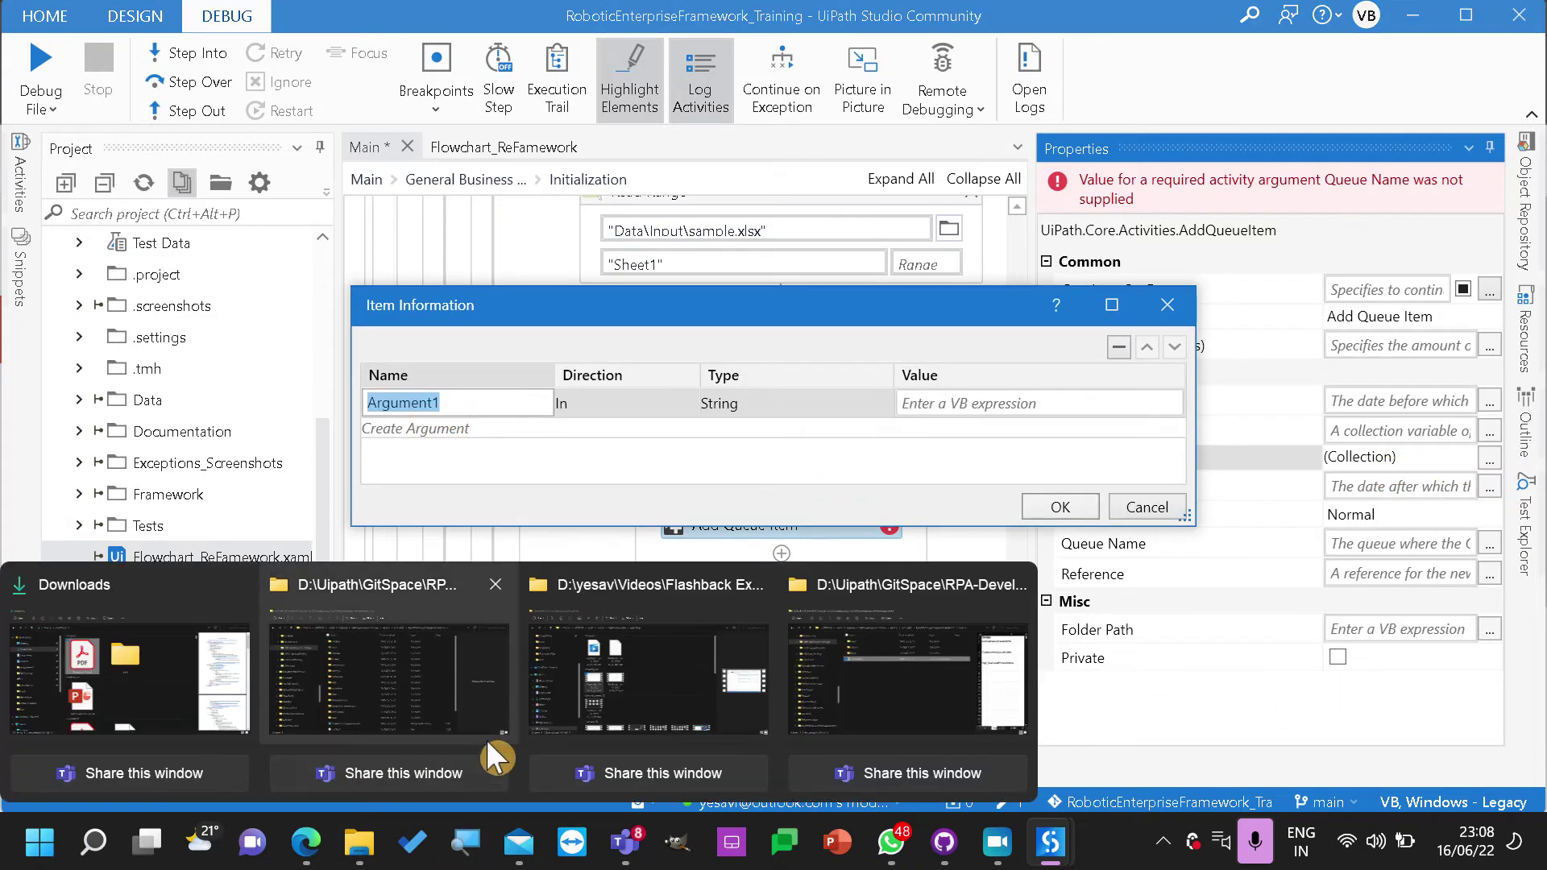
{"action": "type", "text": "FileName"}
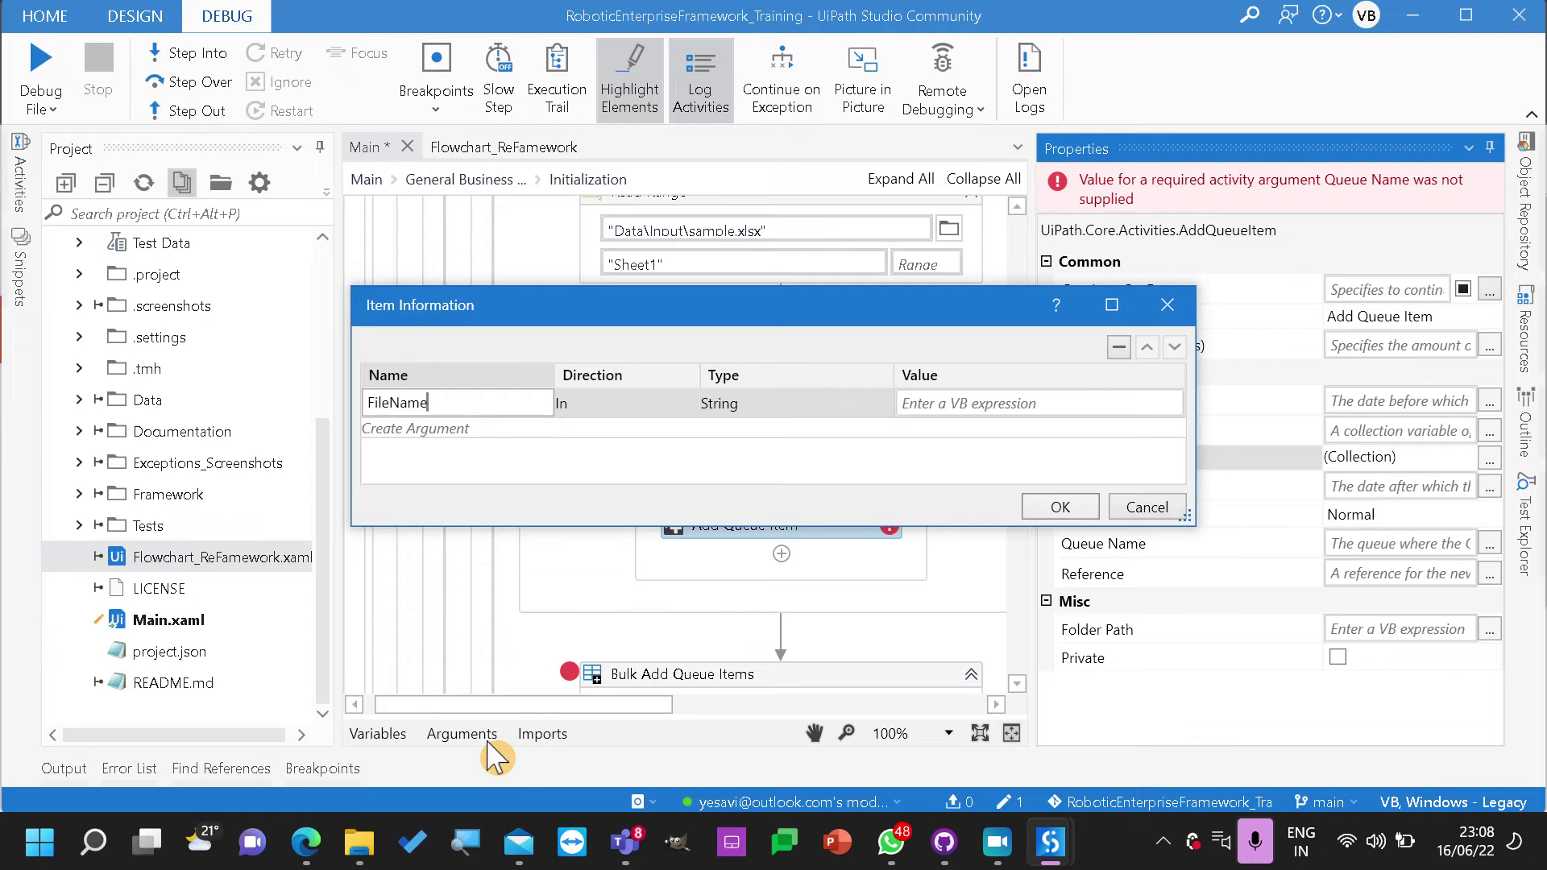
Set the value of the FileName argument to CurrentRow(0).ToString and accept the item information
{"action": "left_click", "coordinate": [927, 402]}
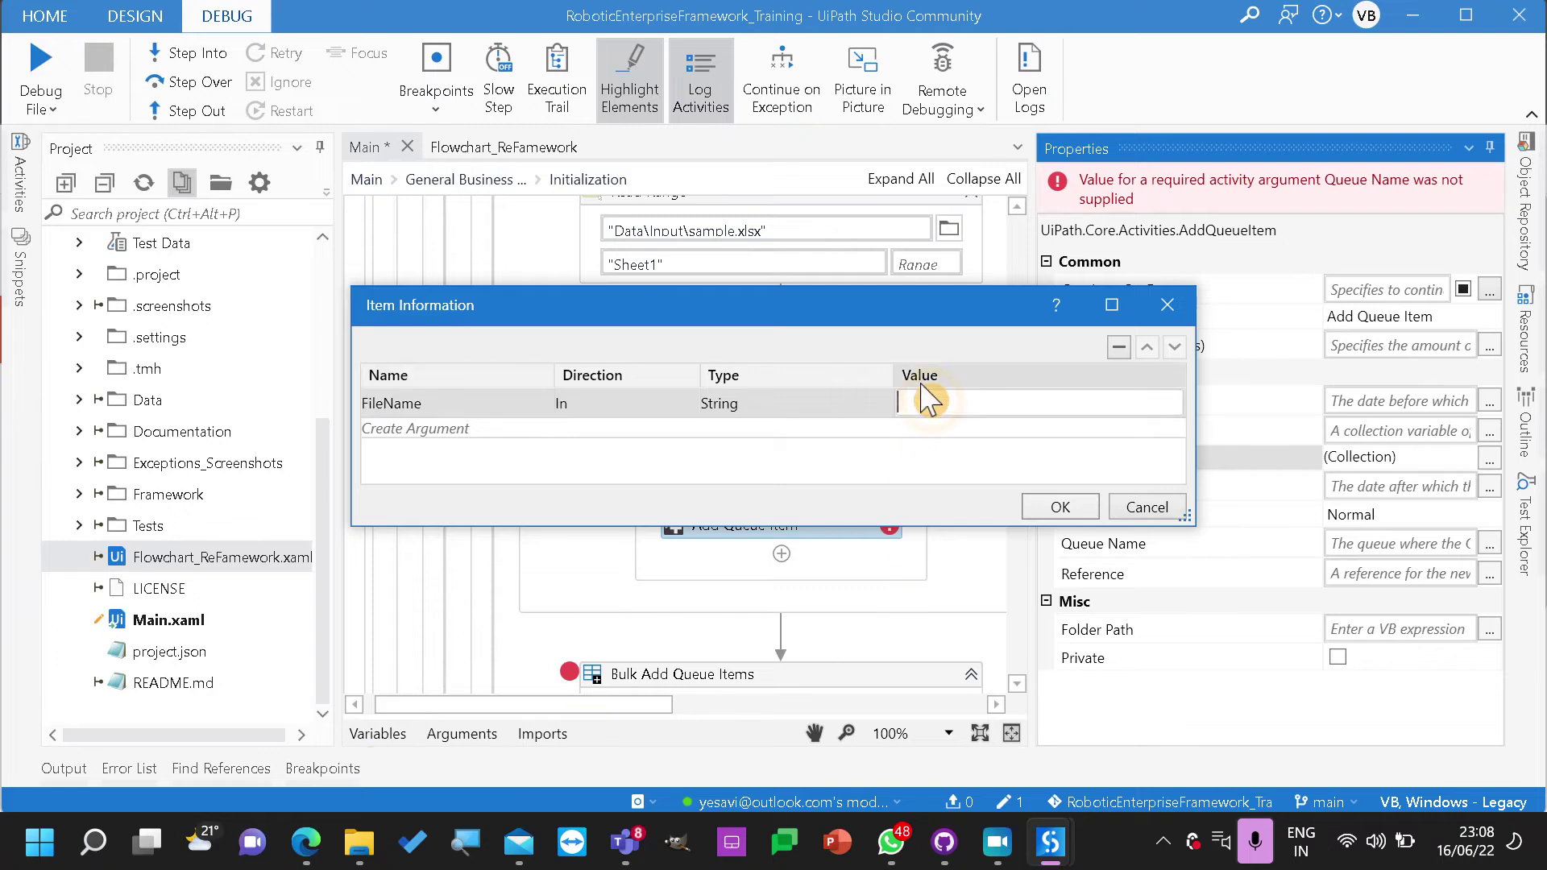
{"action": "type", "text": "CurrentRow"}
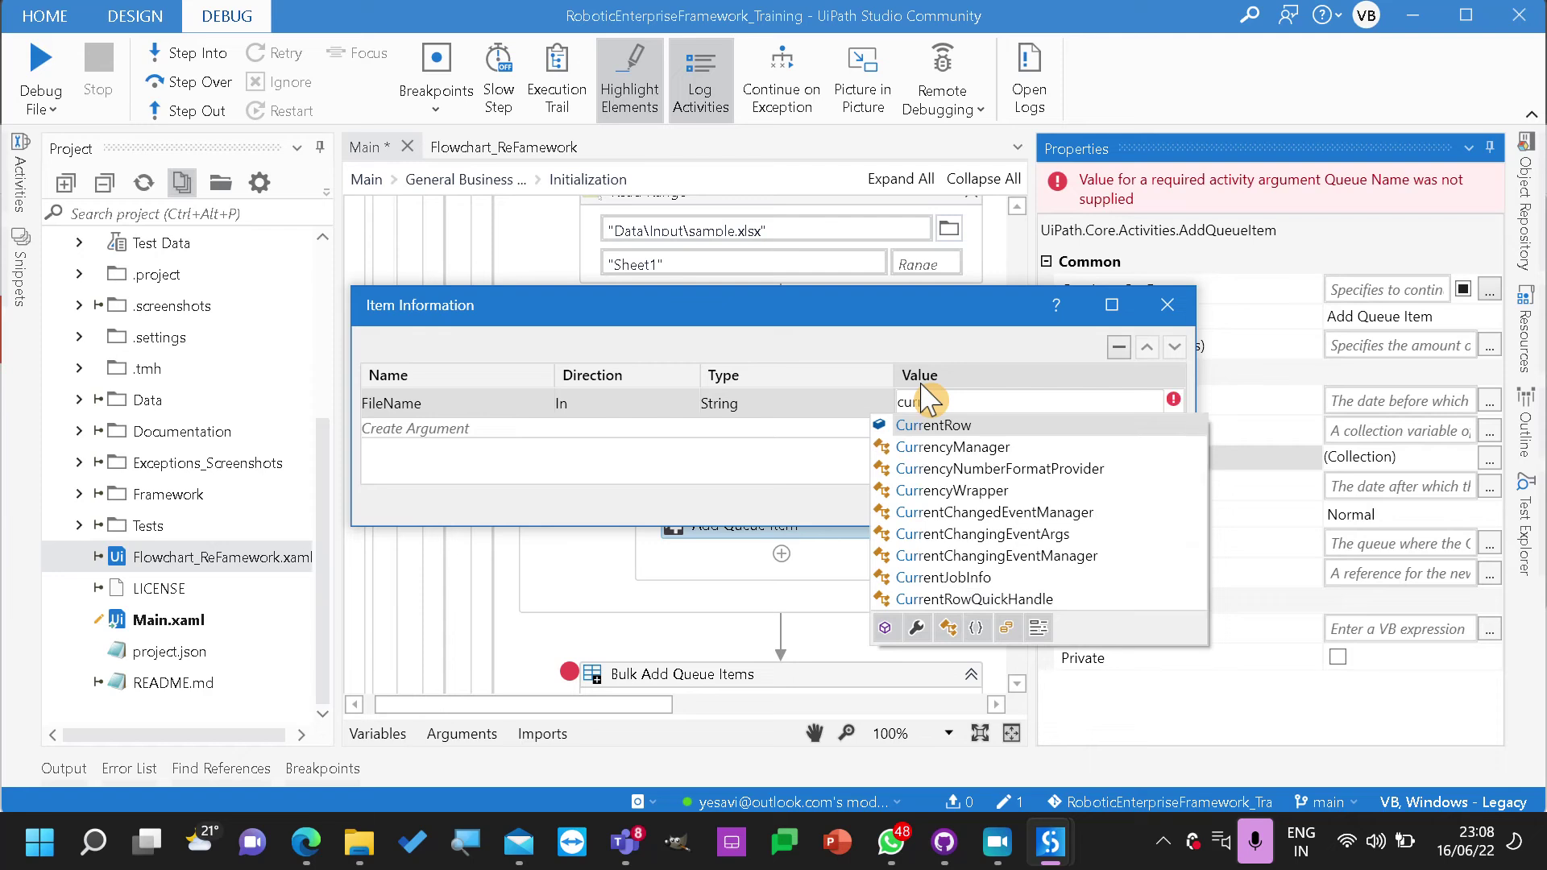
{"action": "type", "text": "(0)"}
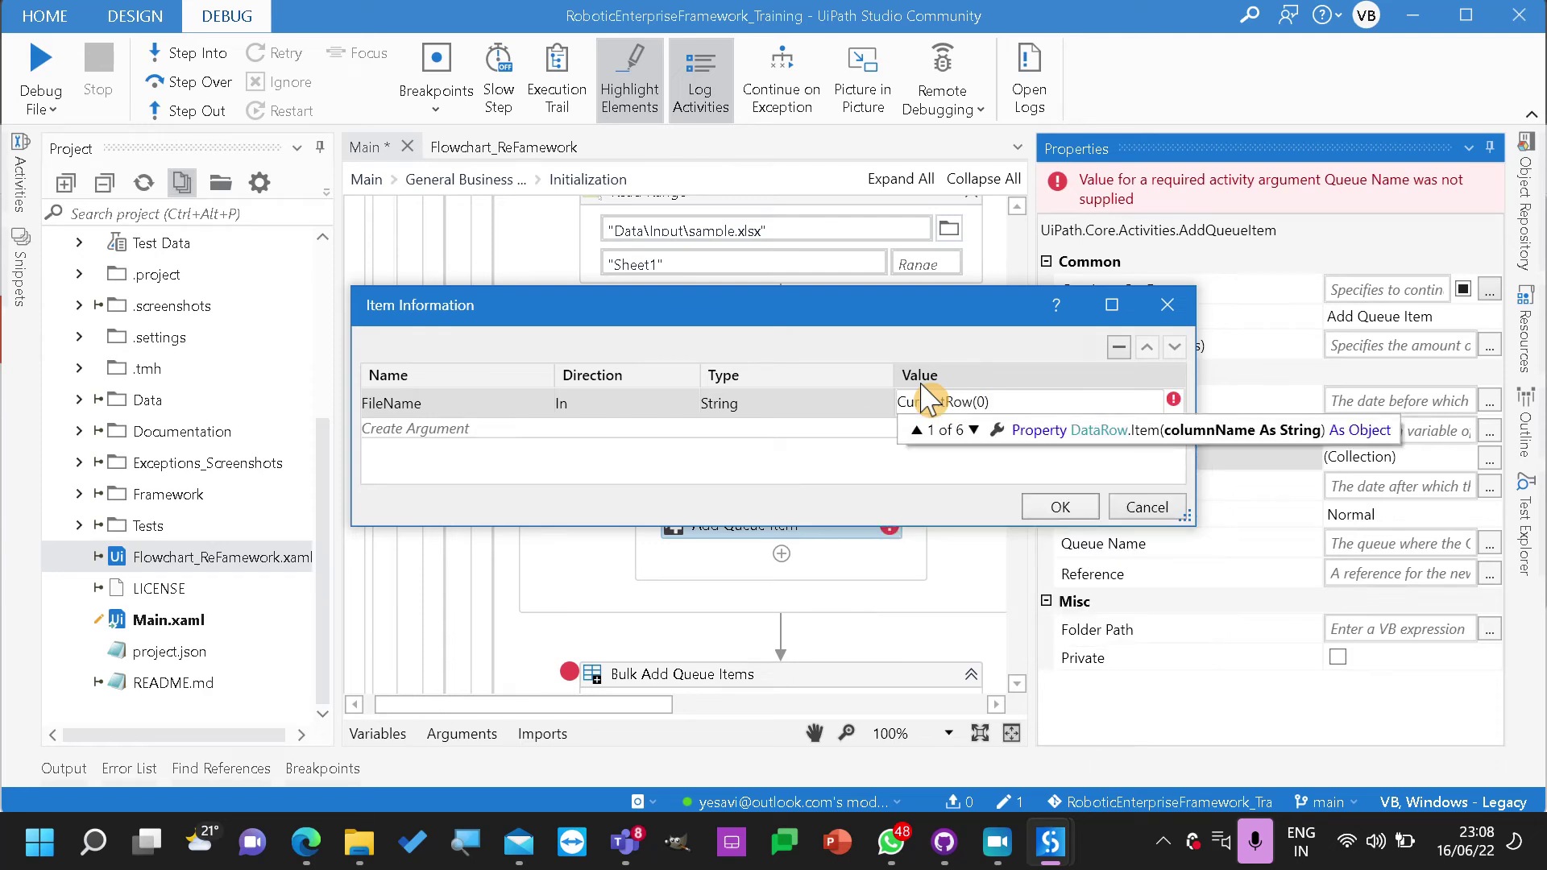
{"action": "left_click", "coordinate": [1029, 403]}
{"action": "type", "text": ".to"}
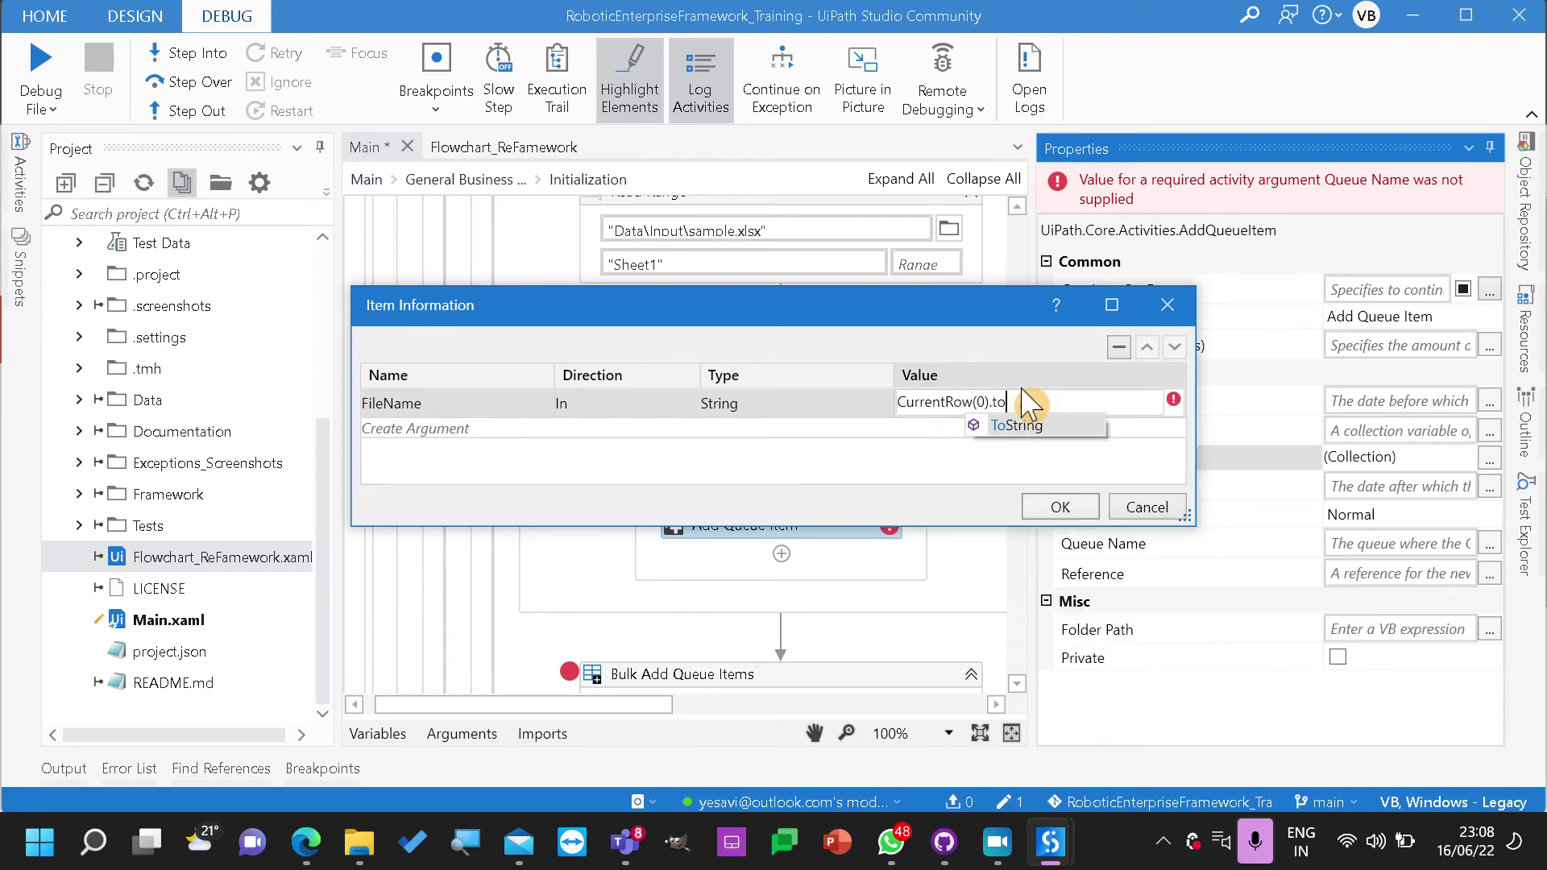
{"action": "type", "text": "S"}
{"action": "key", "text": "Tab"}
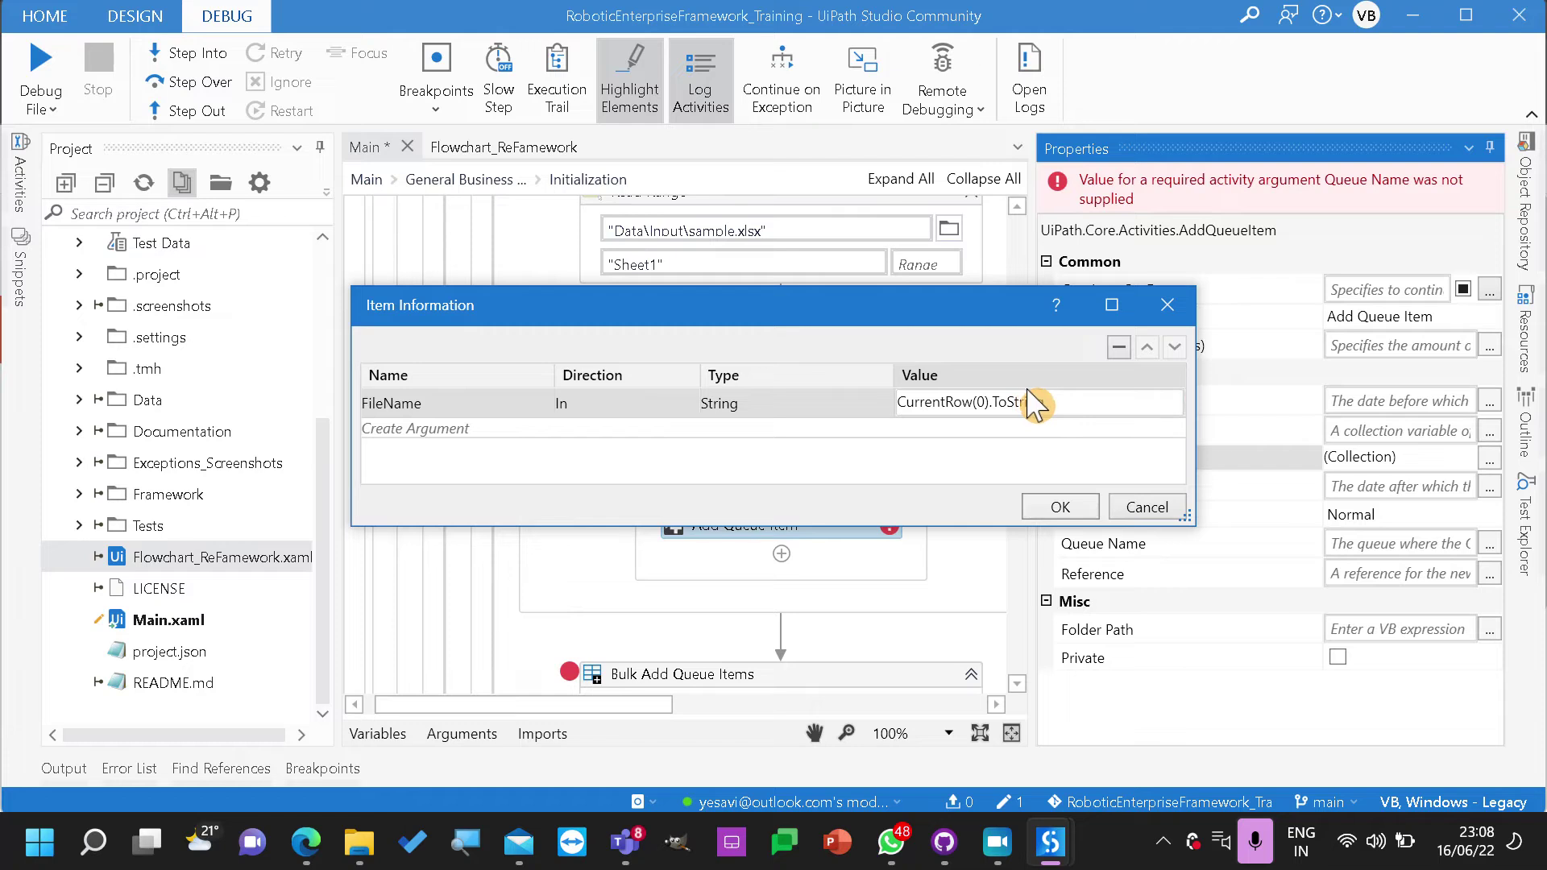
{"action": "left_click", "coordinate": [1061, 507]}
Copy the Config("OrchestratorQueueName").ToString expression from Bulk Add Queue Items into the Queue Name of Add Queue Item
{"action": "left_click", "coordinate": [1369, 543]}
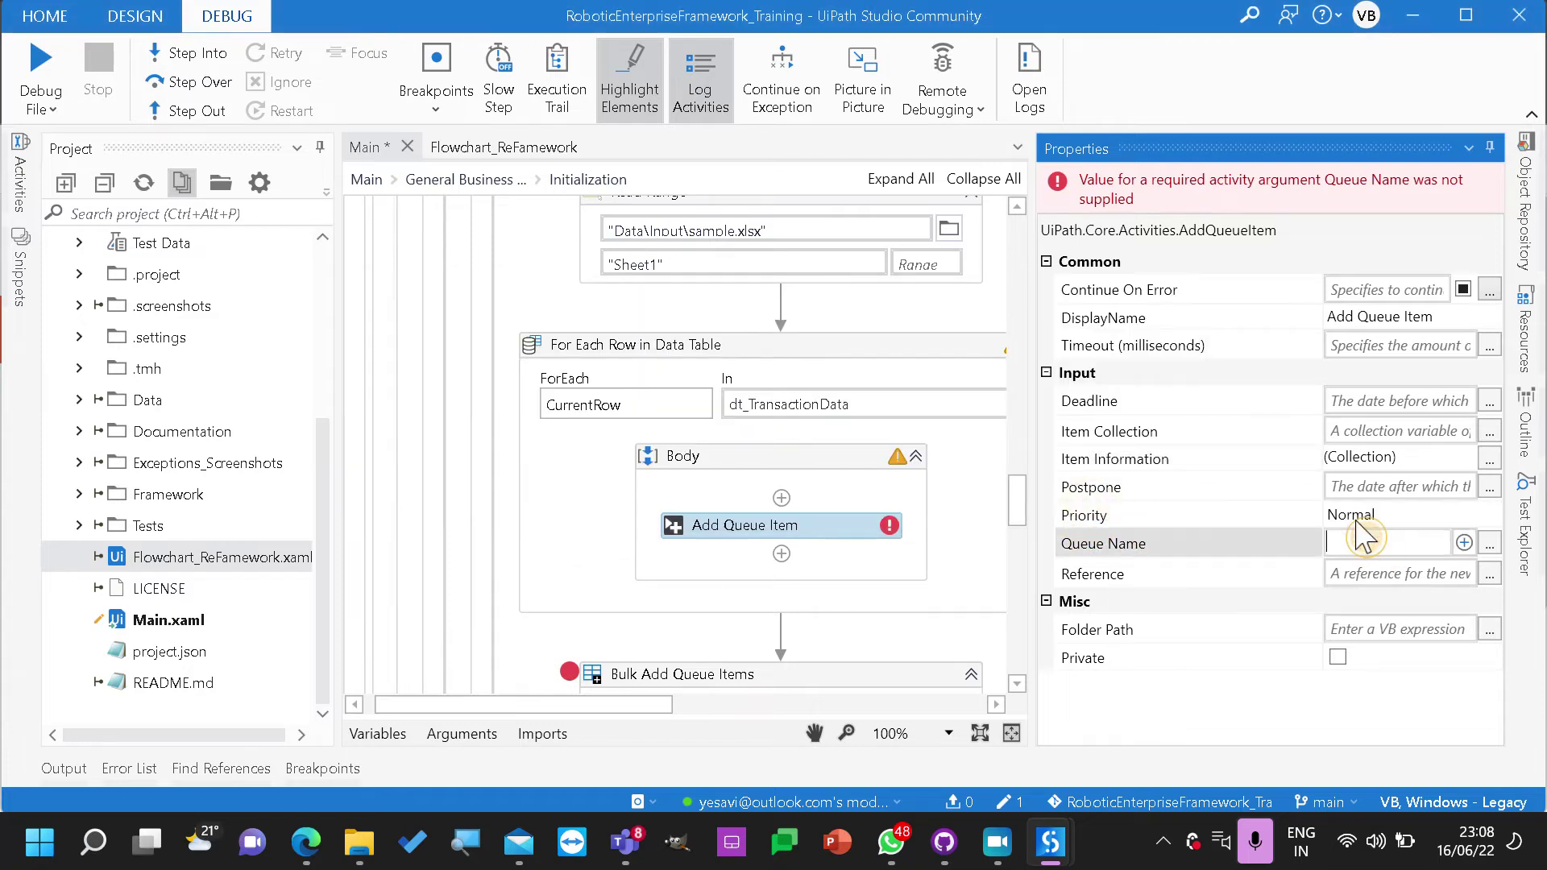
{"action": "scroll", "coordinate": [810, 602], "scroll_direction": "down", "scroll_amount": 3}
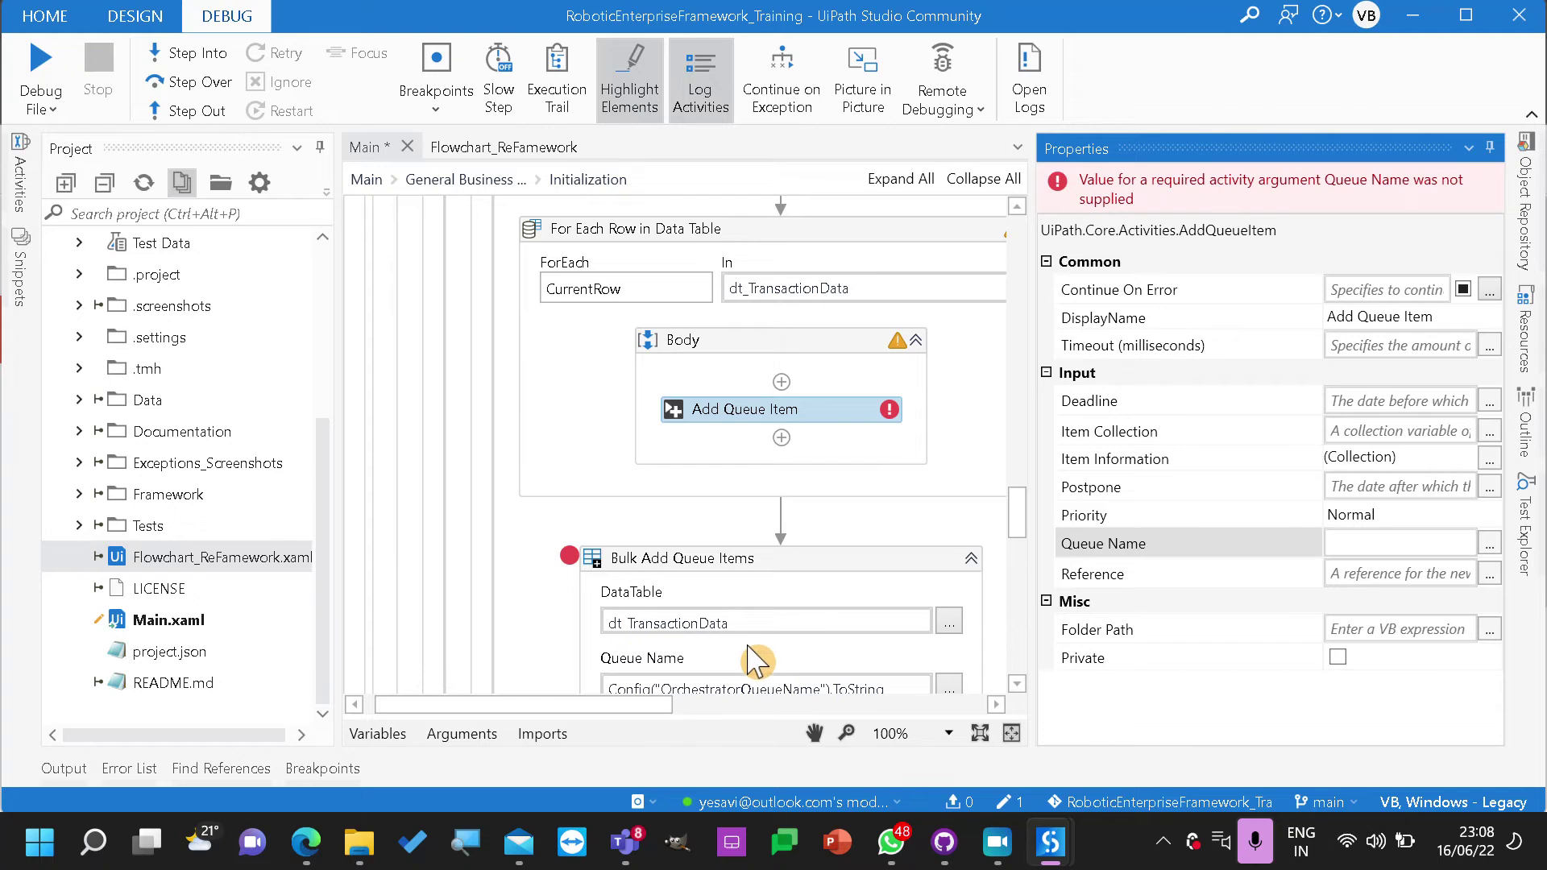
{"action": "scroll", "coordinate": [790, 612], "scroll_direction": "down", "scroll_amount": 3}
{"action": "left_click", "coordinate": [815, 574]}
{"action": "left_click_drag", "start_coordinate": [870, 572], "coordinate": [592, 571]}
{"action": "key", "text": "ctrl+c"}
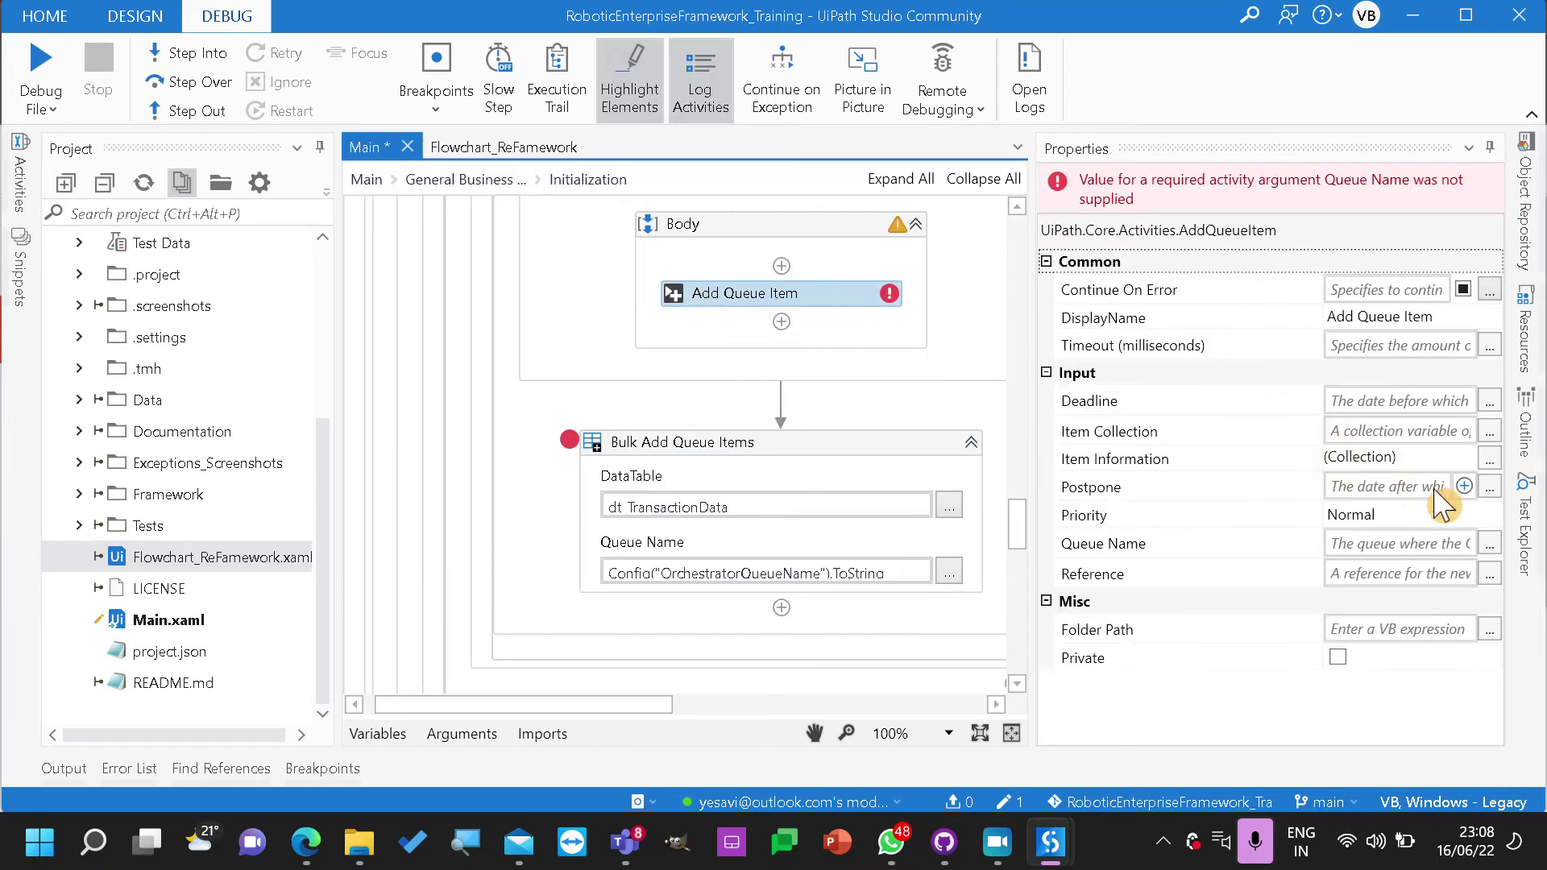
{"action": "left_click", "coordinate": [1347, 543]}
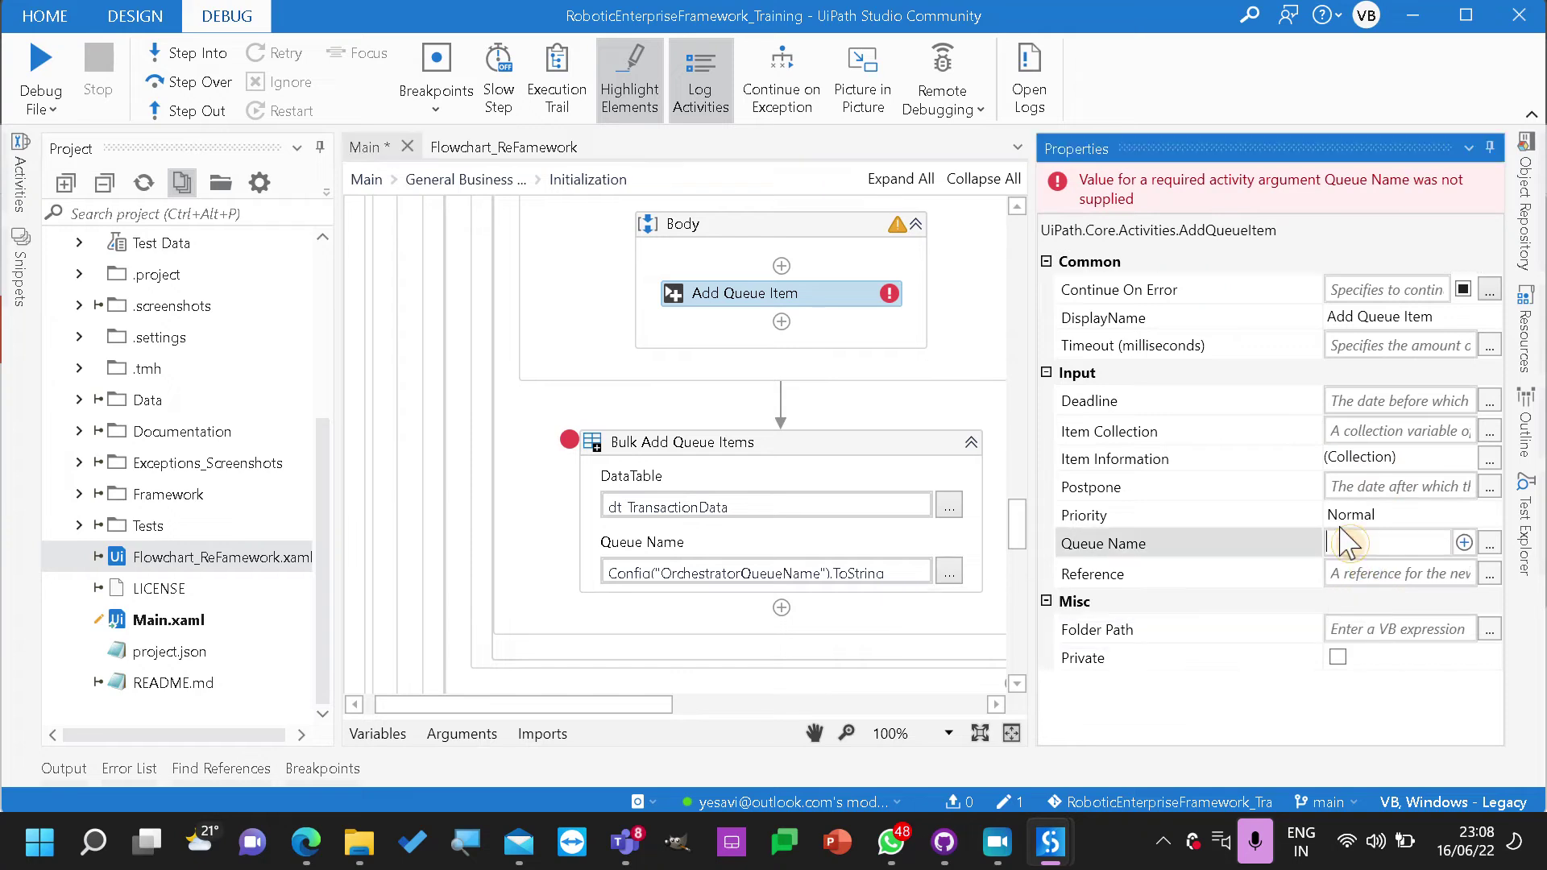
{"action": "key", "text": "ctrl+v"}
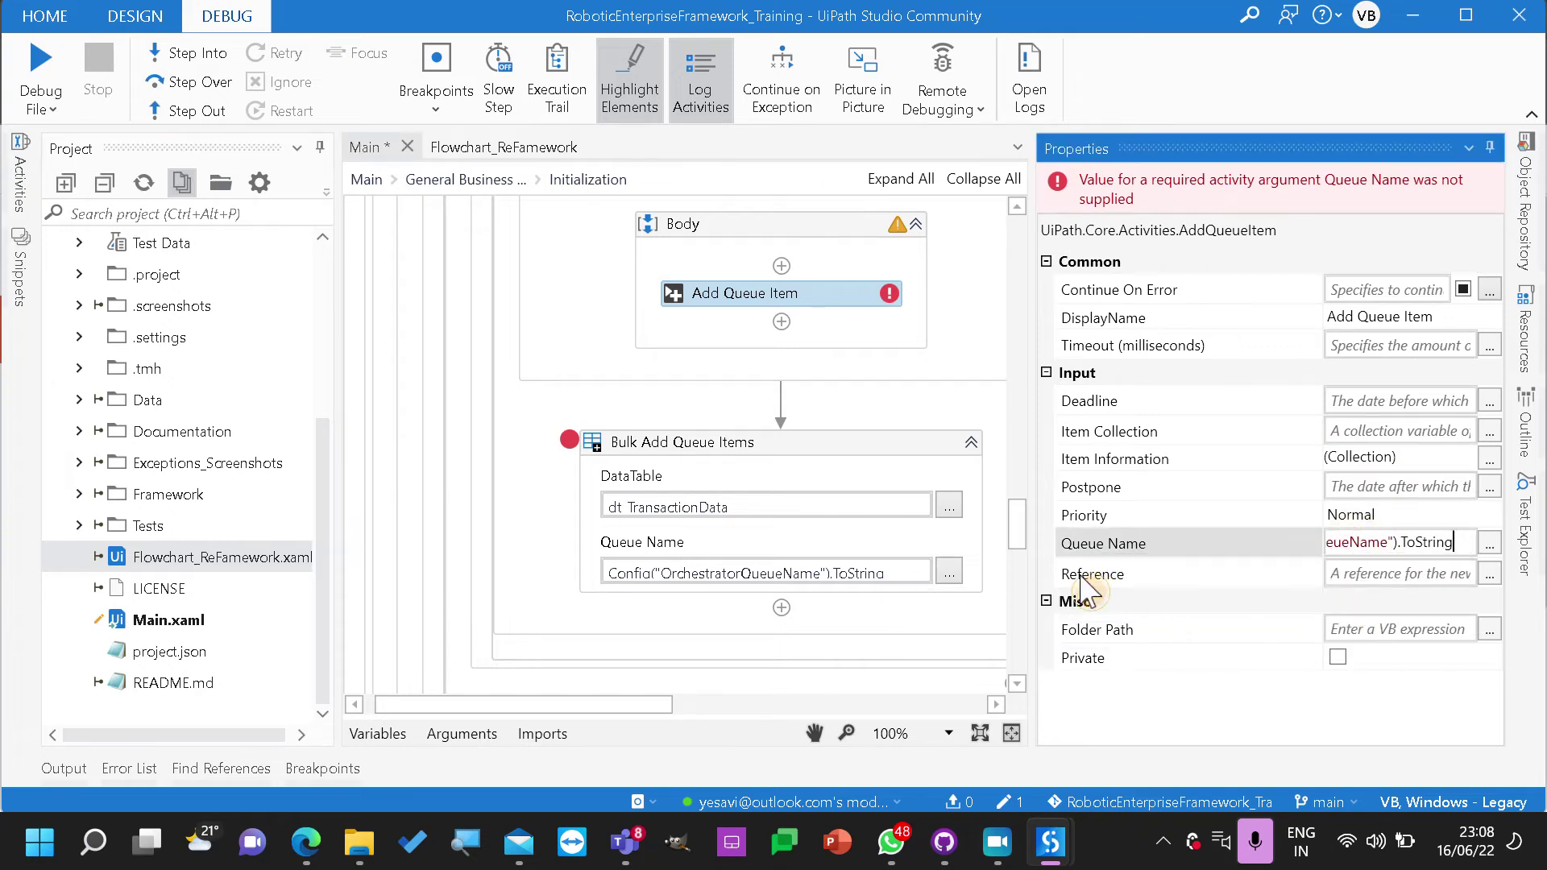
Set the Reference of Add Queue Item to CurrentRow(0).ToString, copied from the FileName value in its Item Information
{"action": "left_click", "coordinate": [1104, 577]}
{"action": "left_click", "coordinate": [1363, 575]}
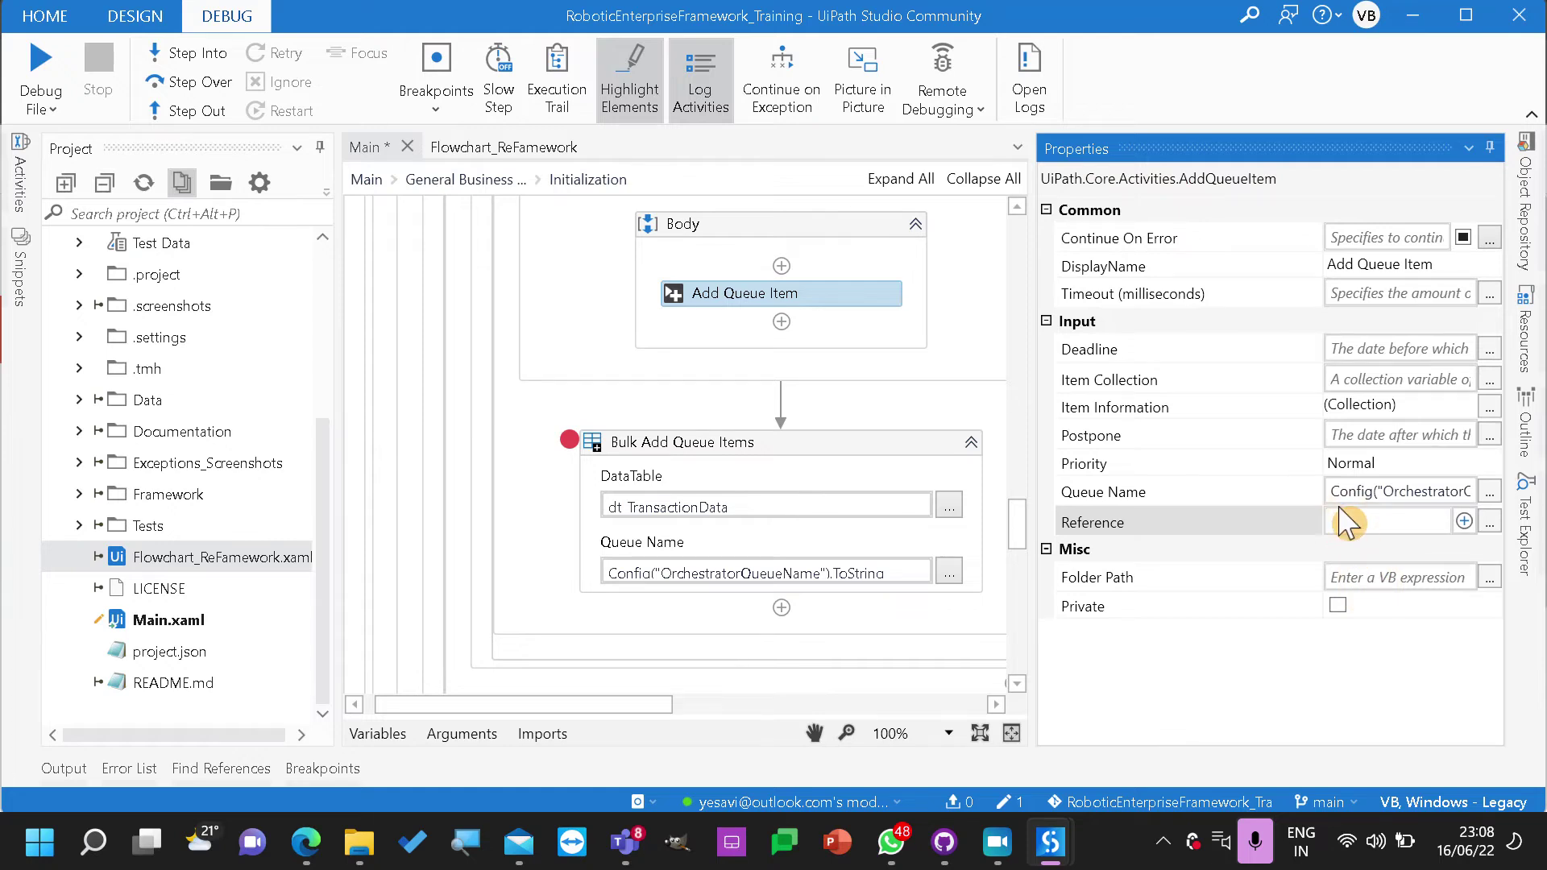
{"action": "left_click", "coordinate": [1489, 407]}
{"action": "left_click", "coordinate": [975, 402]}
{"action": "left_click_drag", "start_coordinate": [1055, 406], "coordinate": [882, 415]}
{"action": "key", "text": "ctrl+c"}
{"action": "left_click", "coordinate": [1065, 508]}
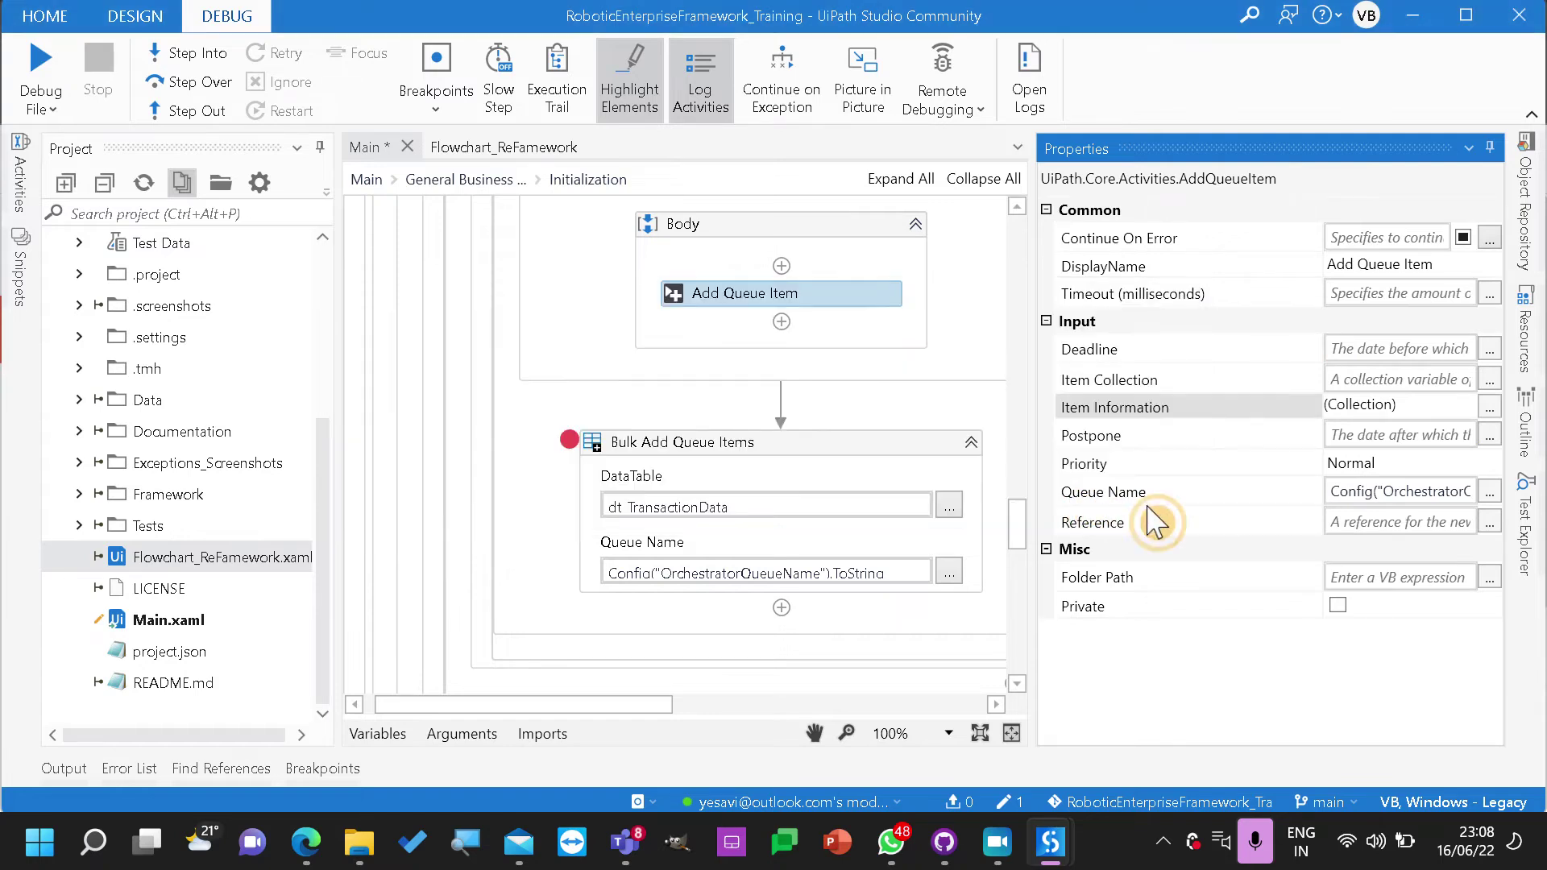
{"action": "left_click", "coordinate": [1350, 523]}
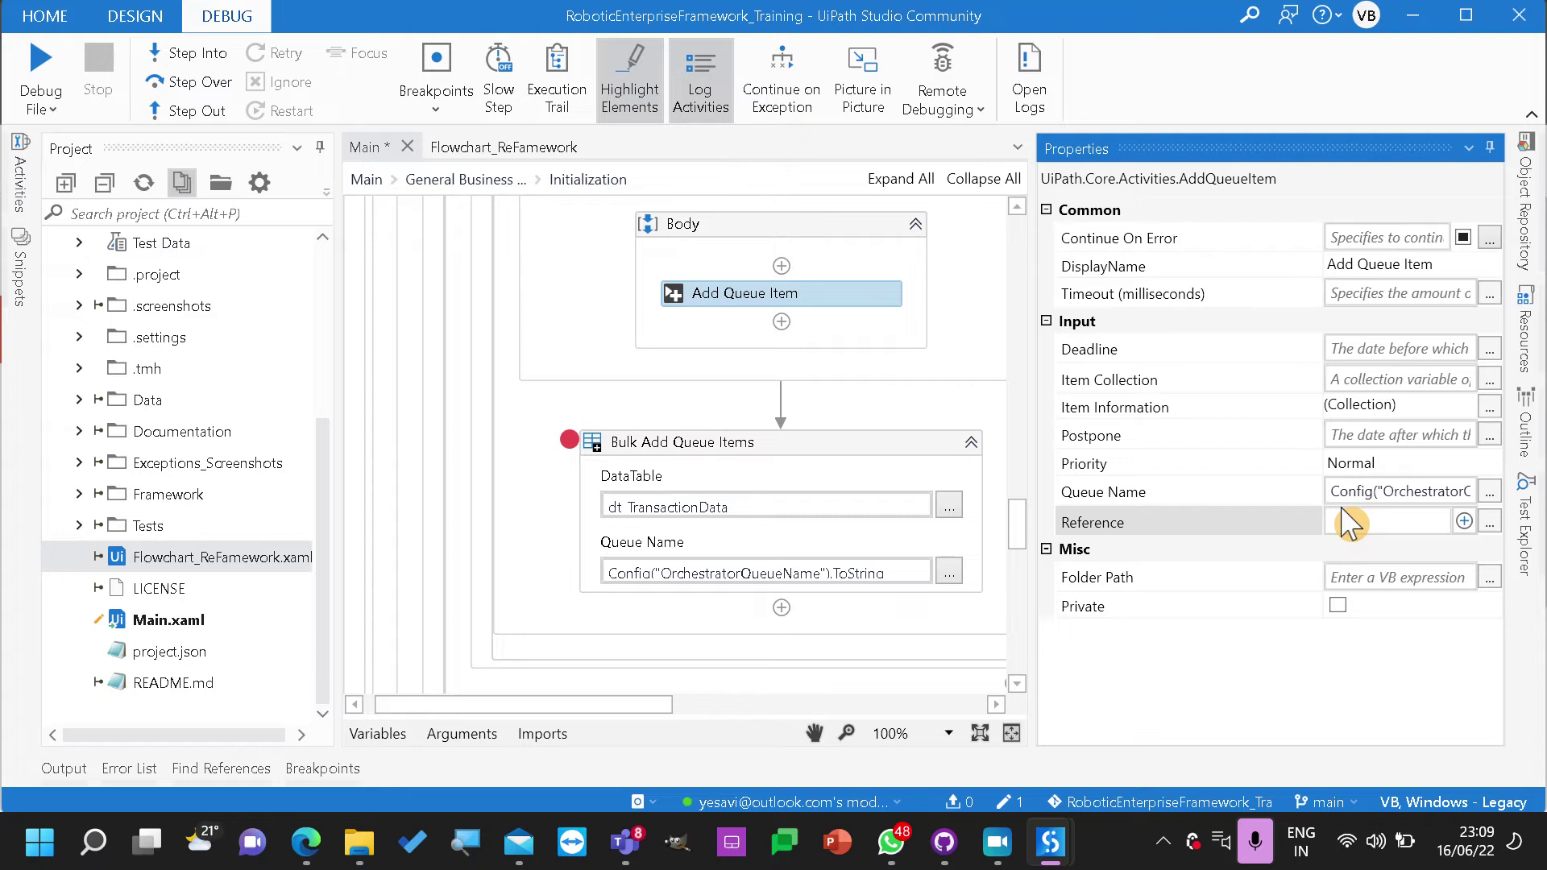
{"action": "key", "text": "ctrl+v"}
{"action": "left_click", "coordinate": [1271, 675]}
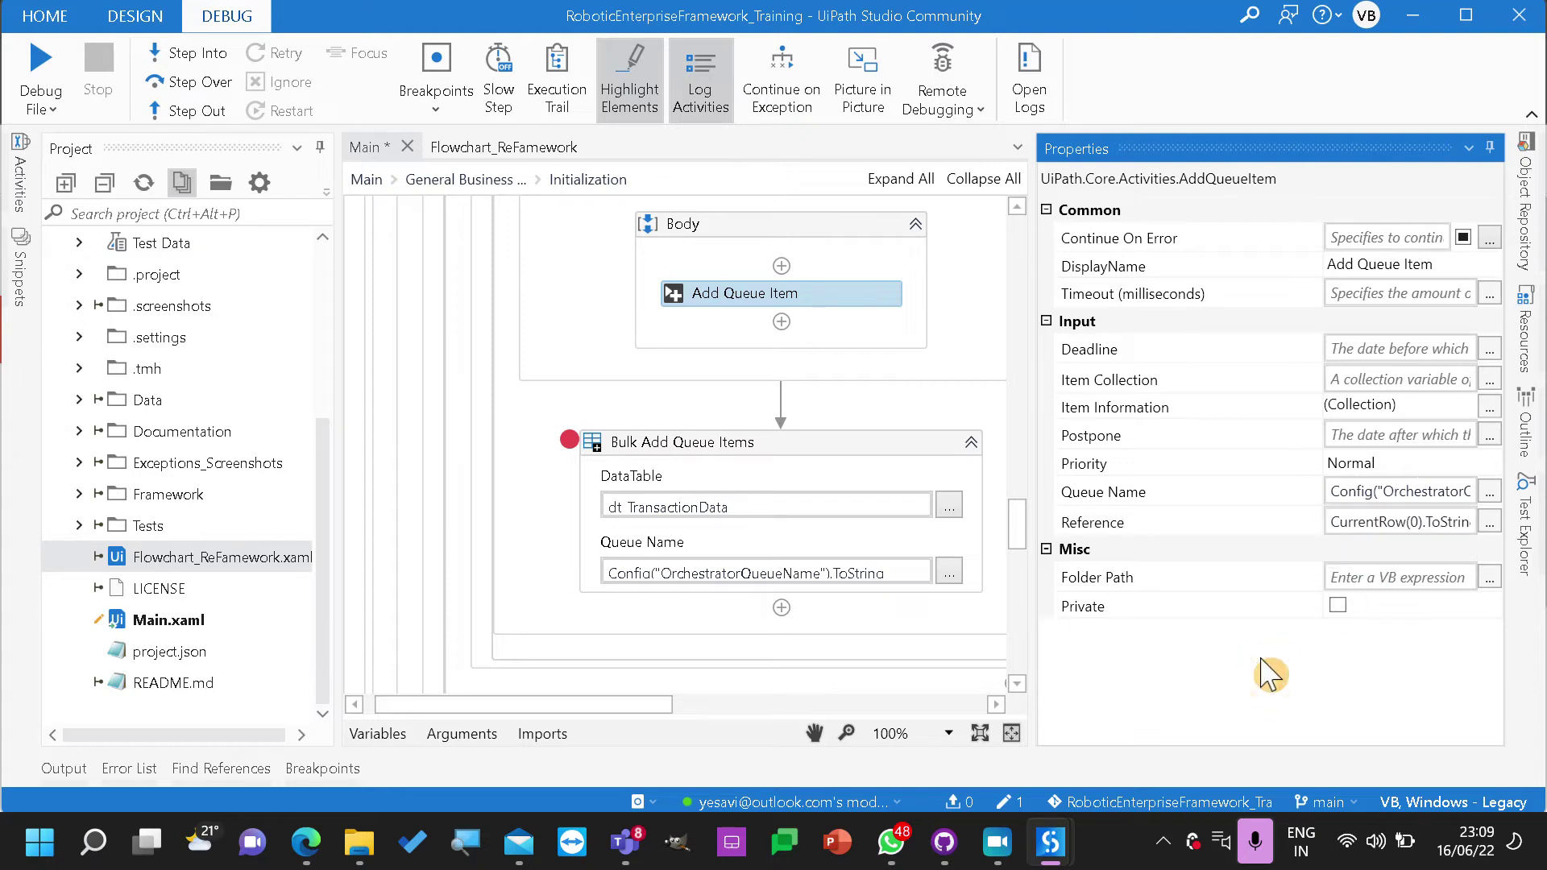
Delete the Bulk Add Queue Items activity below the For Each Row loop and unpin its properties
{"action": "left_click", "coordinate": [884, 448]}
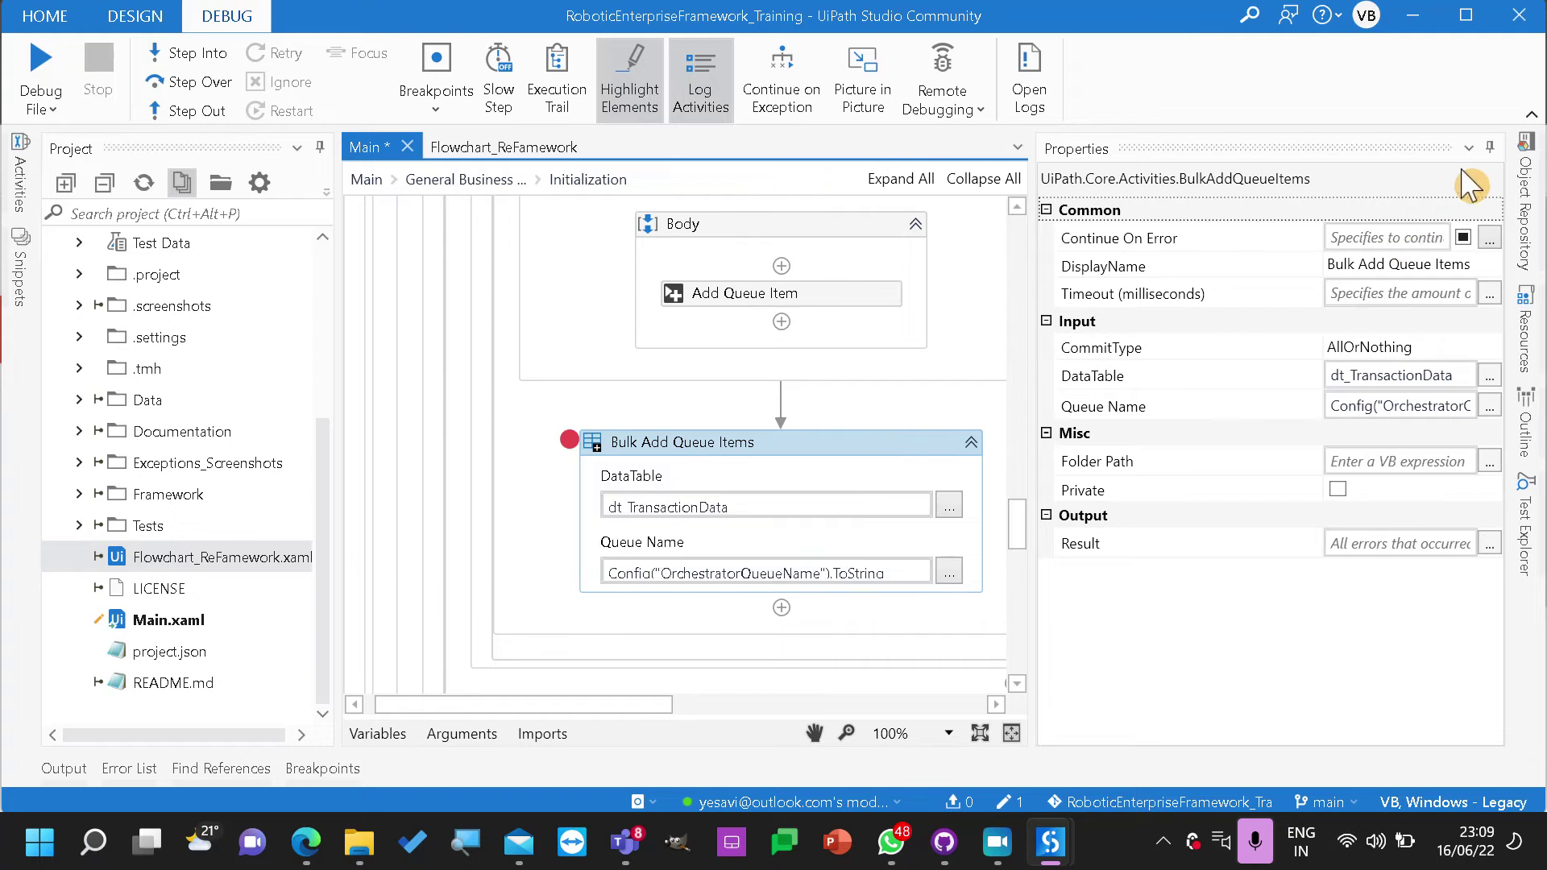
{"action": "left_click", "coordinate": [1490, 147]}
{"action": "scroll", "coordinate": [1042, 537], "scroll_direction": "up", "scroll_amount": 5}
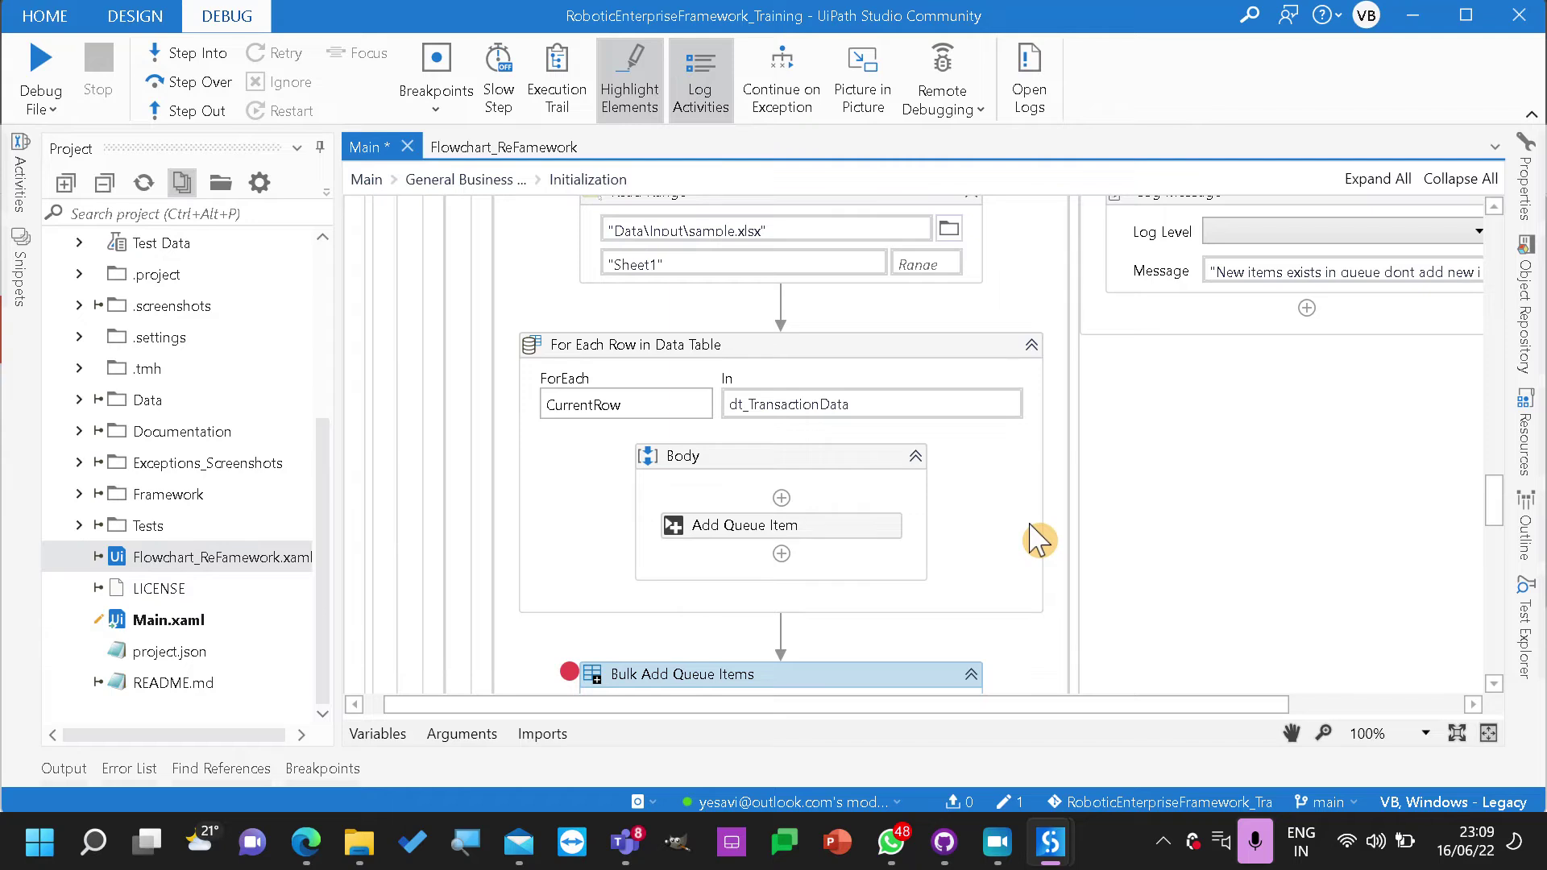
{"action": "scroll", "coordinate": [1039, 545], "scroll_direction": "down", "scroll_amount": 6}
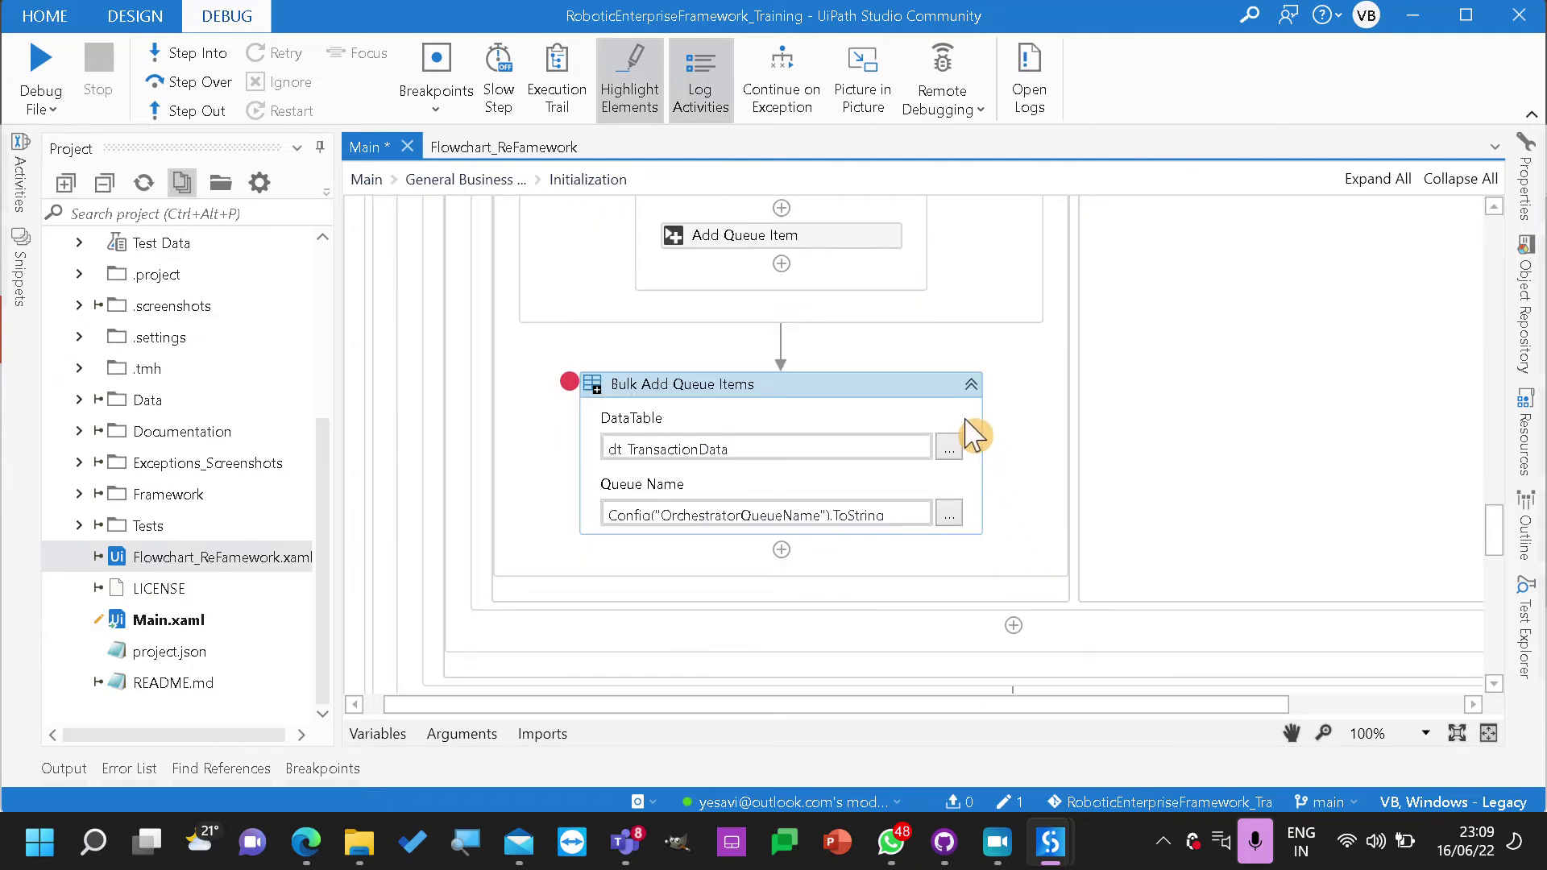
{"action": "key", "text": "Delete"}
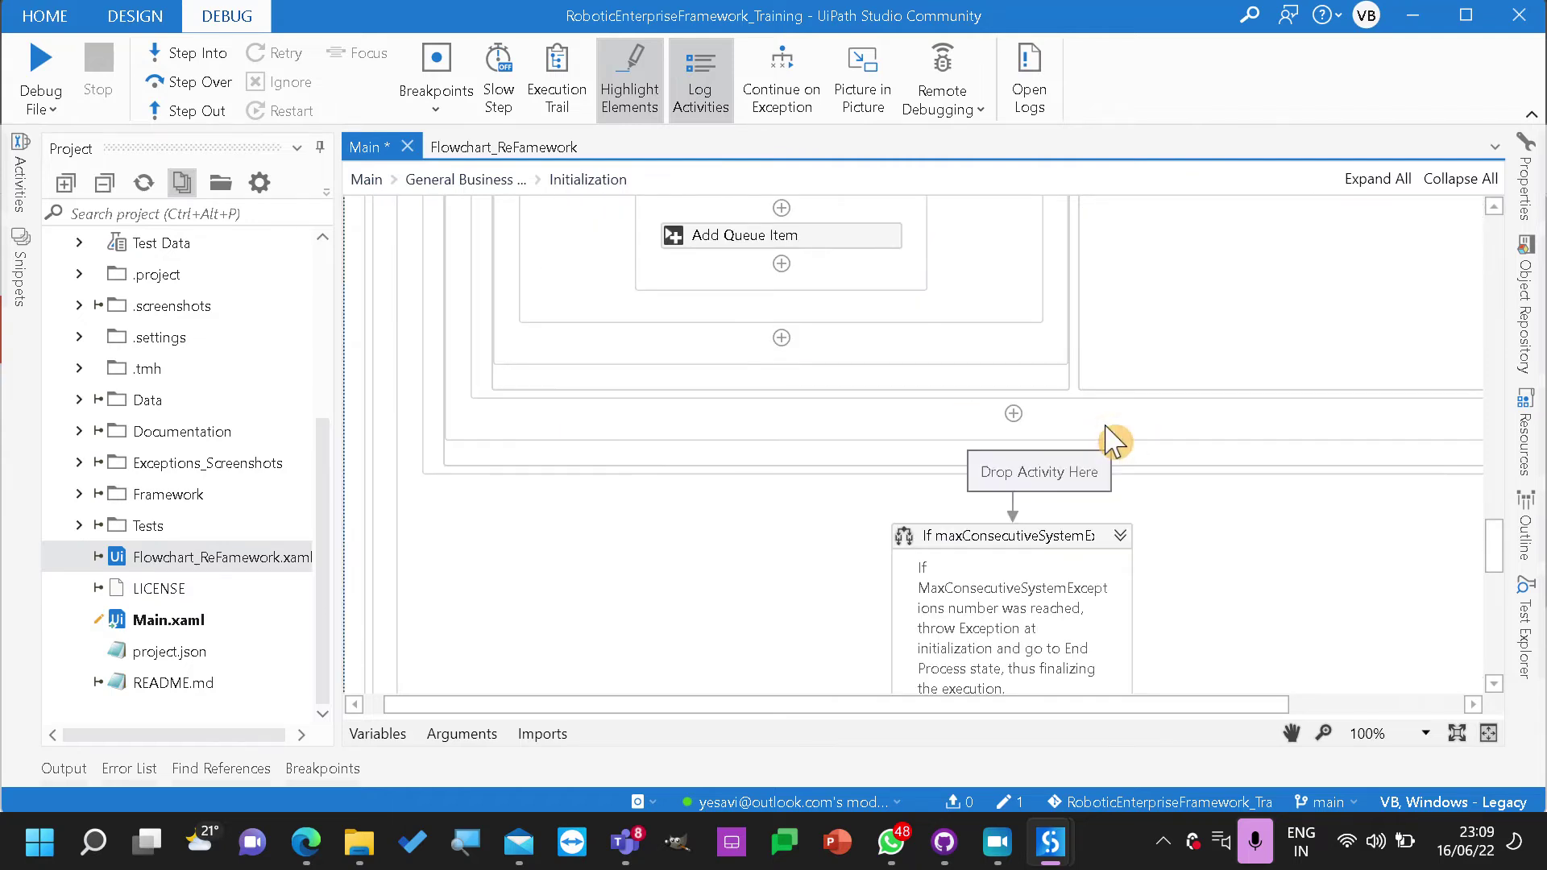
Set a breakpoint on the Add Queue Item activity inside the loop and start debugging Main.xaml
{"action": "scroll", "coordinate": [699, 385], "scroll_direction": "up", "scroll_amount": 5}
{"action": "left_click", "coordinate": [809, 469]}
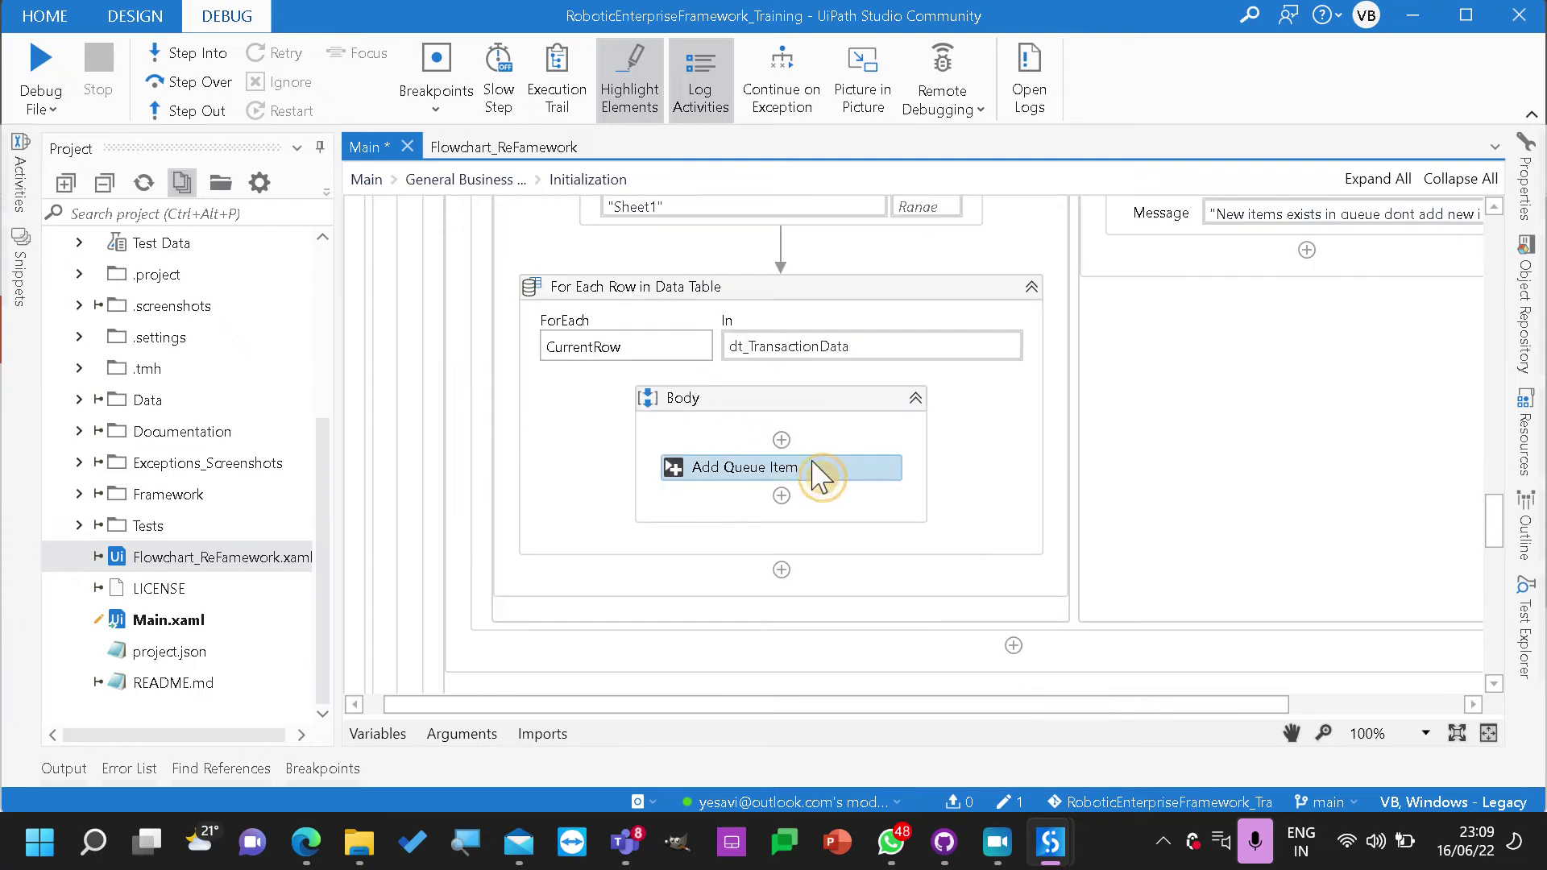
{"action": "left_click", "coordinate": [436, 60]}
{"action": "left_click", "coordinate": [40, 71]}
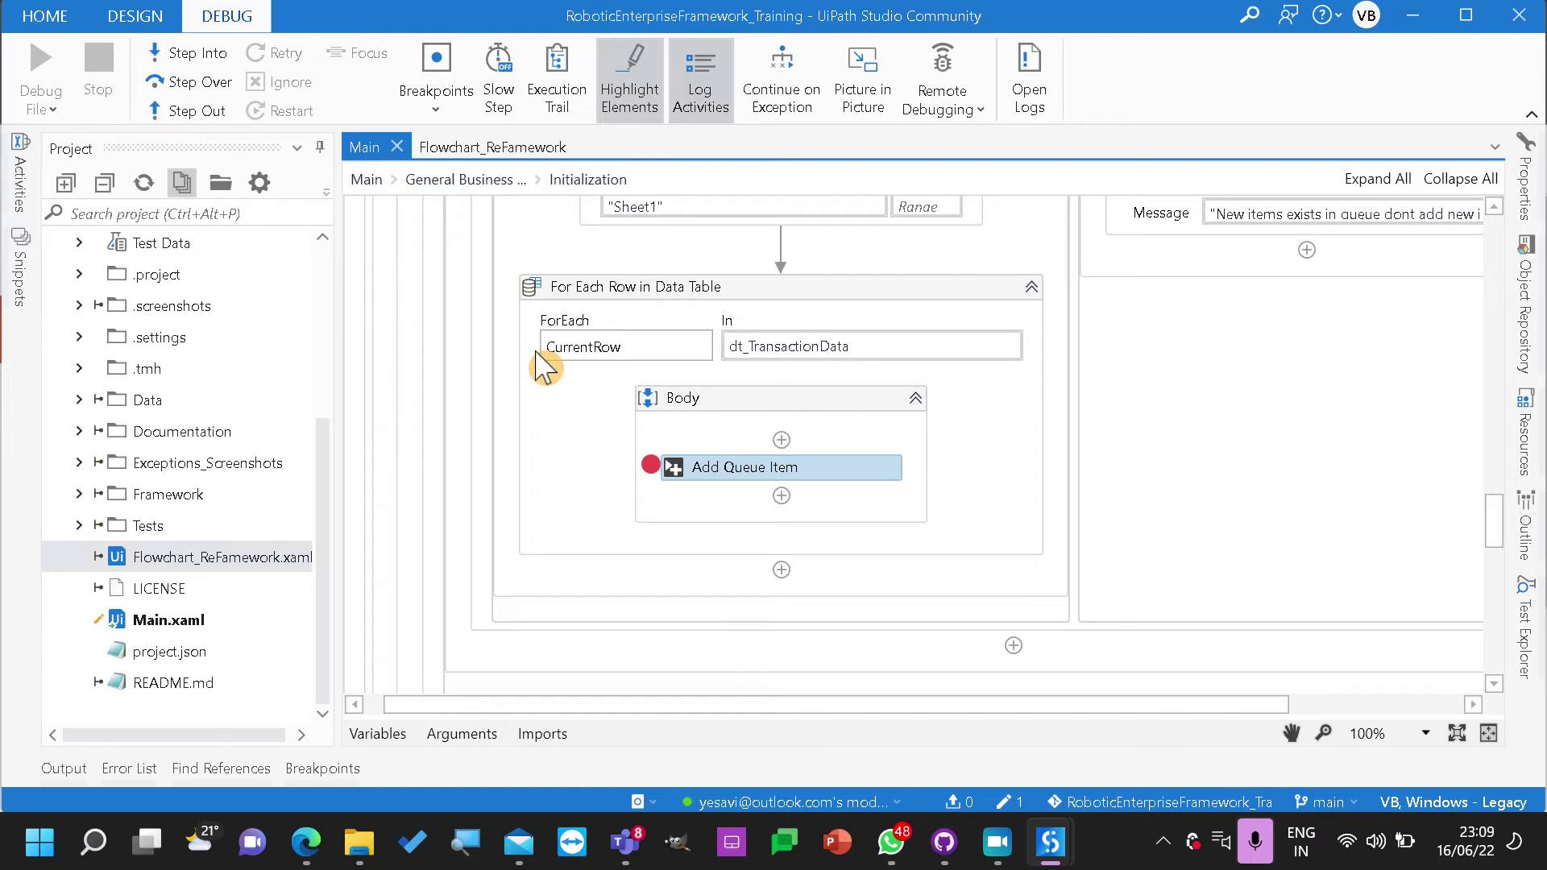
Look at the RoboticEnterpriseFramework_Dispatcher project window and open UiPath Assistant
{"action": "left_click", "coordinate": [959, 529]}
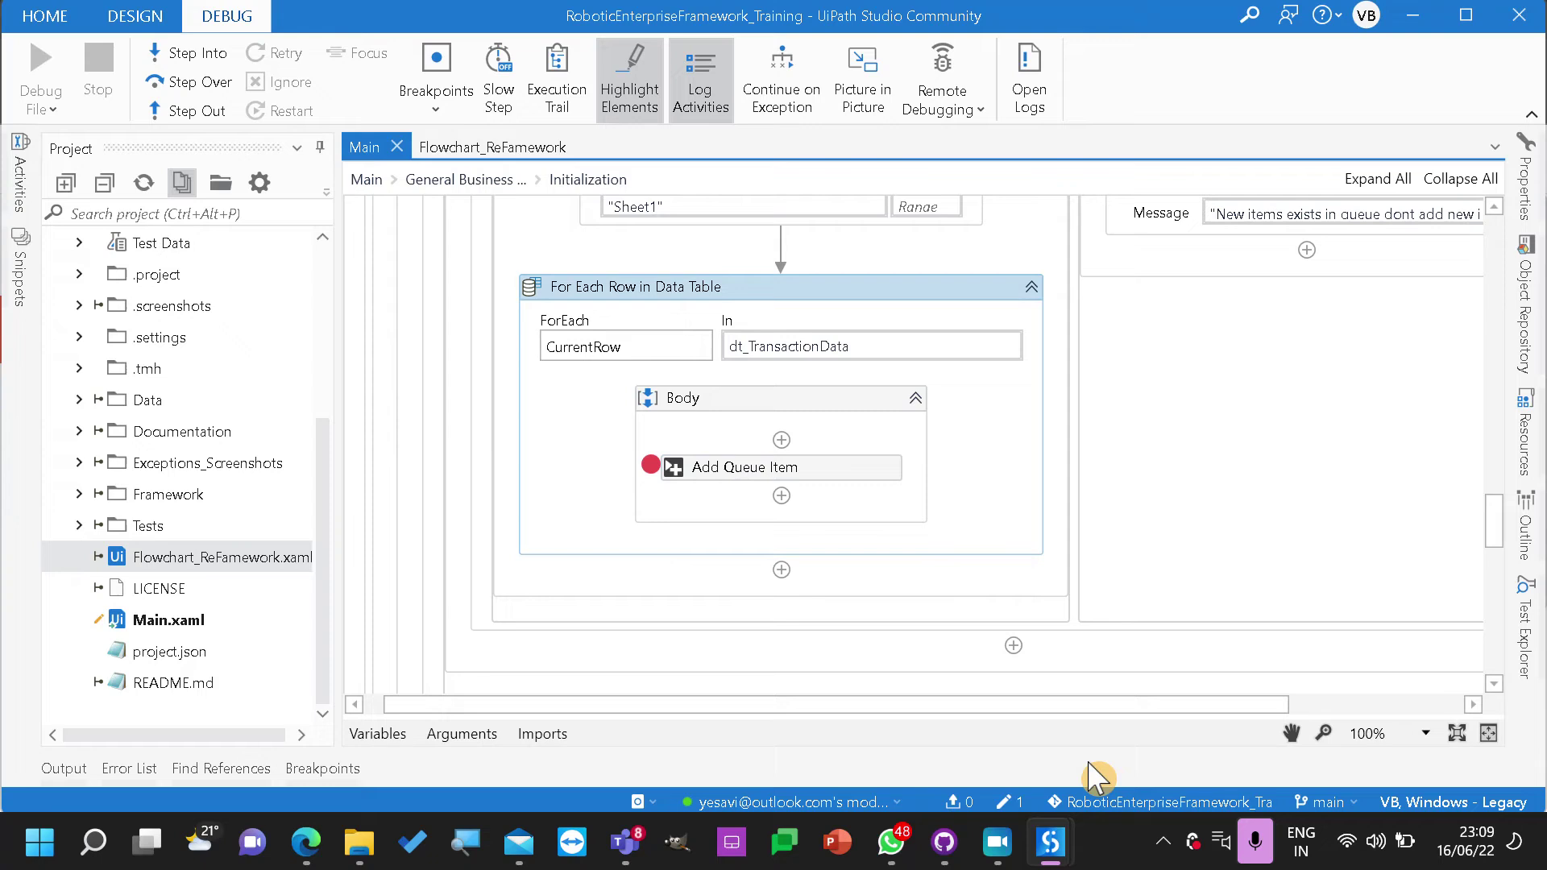
{"action": "mouse_move", "coordinate": [1050, 842]}
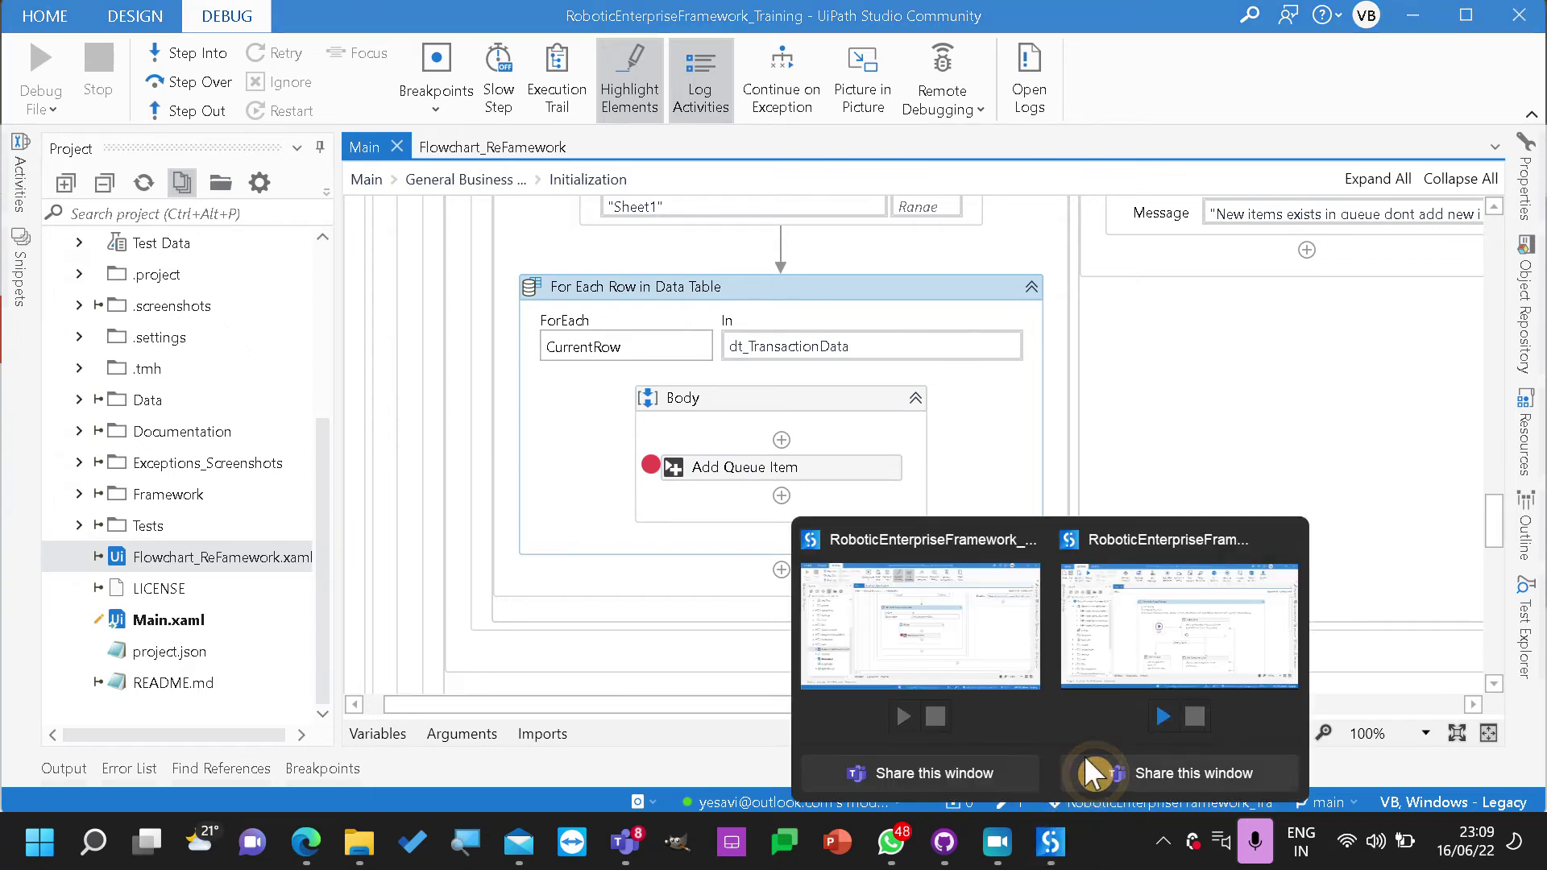
{"action": "left_click", "coordinate": [1179, 697]}
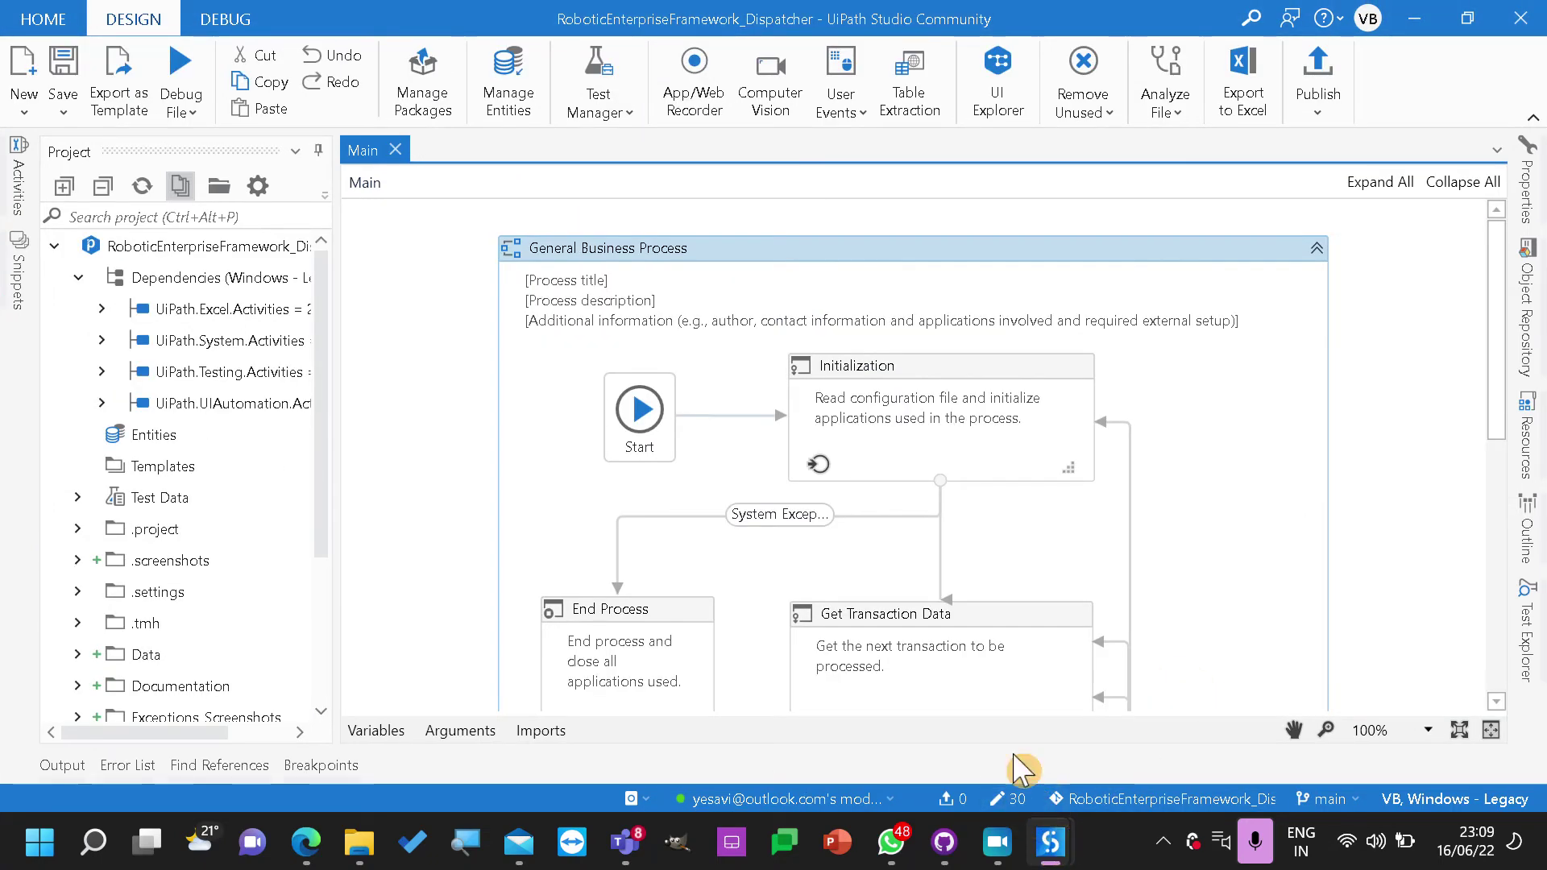
{"action": "mouse_move", "coordinate": [1049, 844]}
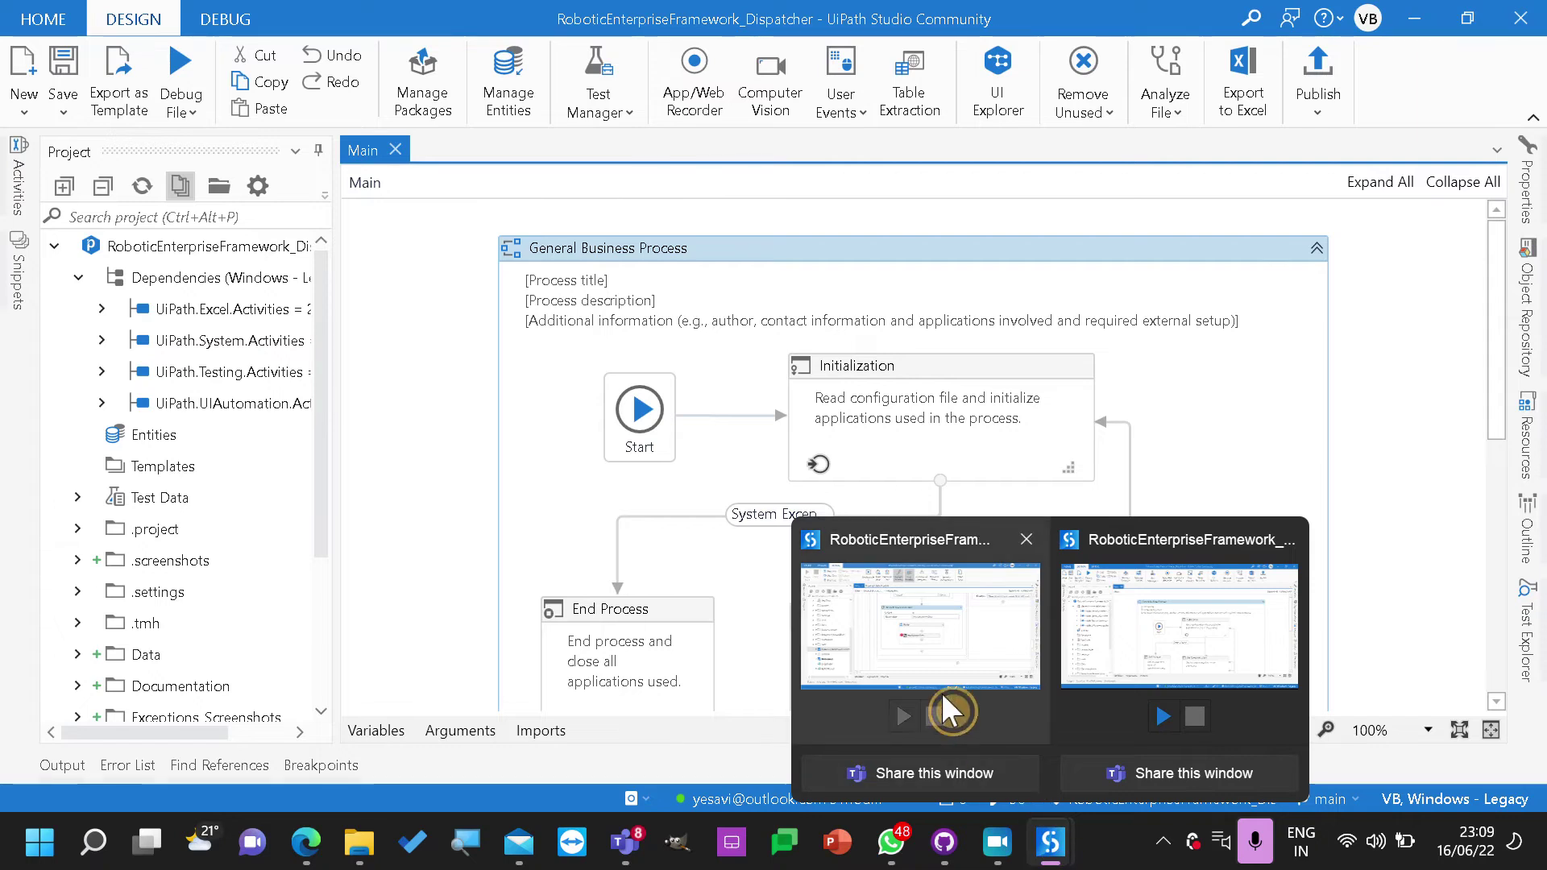
{"action": "left_click", "coordinate": [1193, 841]}
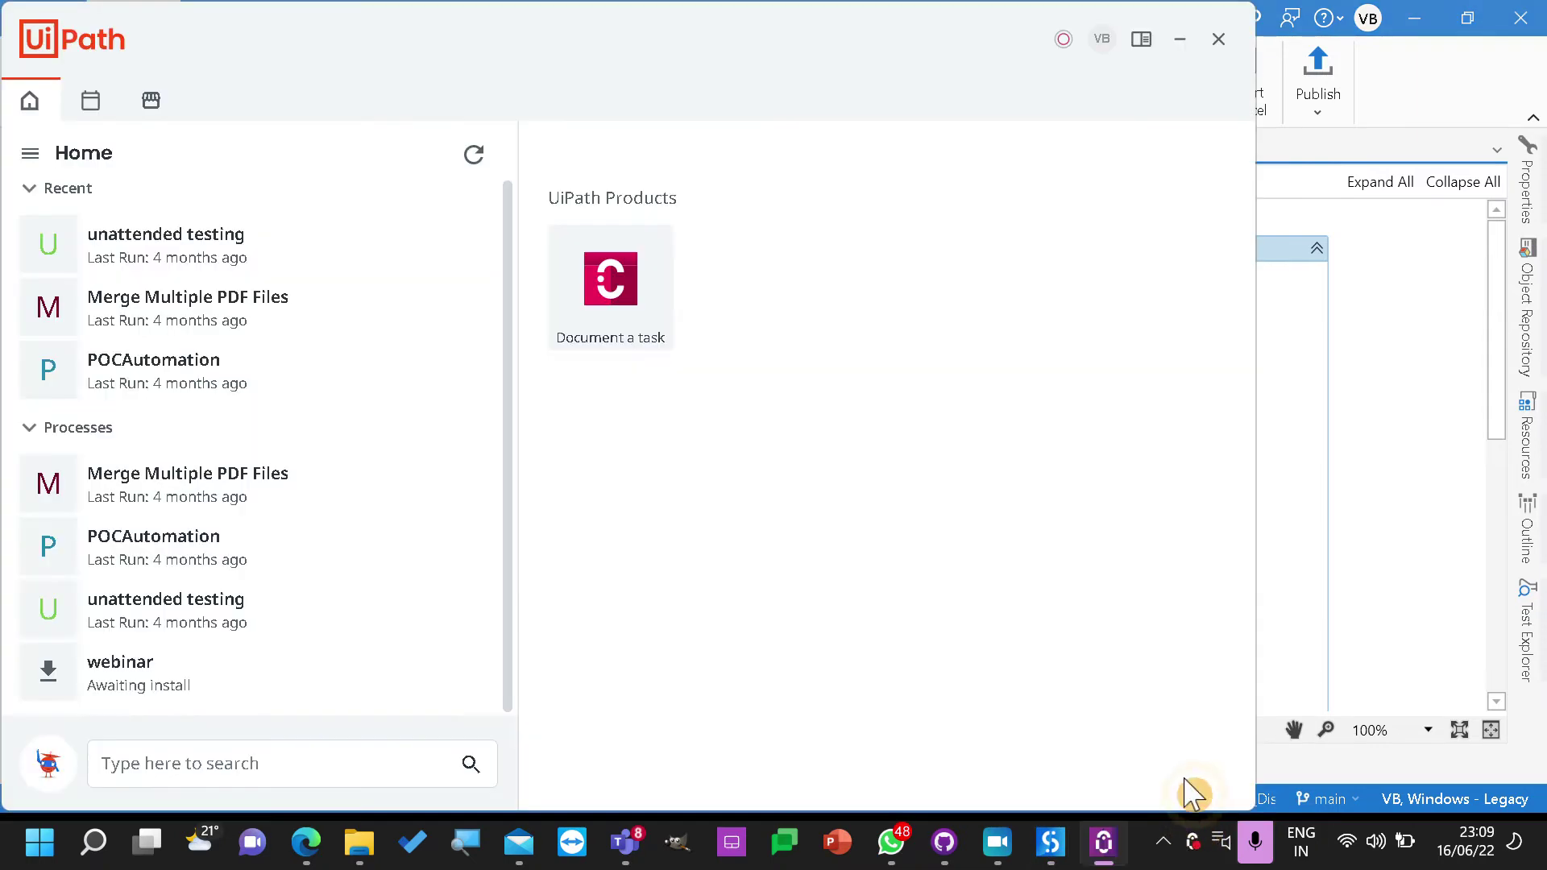
Refresh the process list in UiPath Assistant, minimize it and return to the RoboticEnterpriseFramework_Training project window in Studio
{"action": "left_click", "coordinate": [474, 154]}
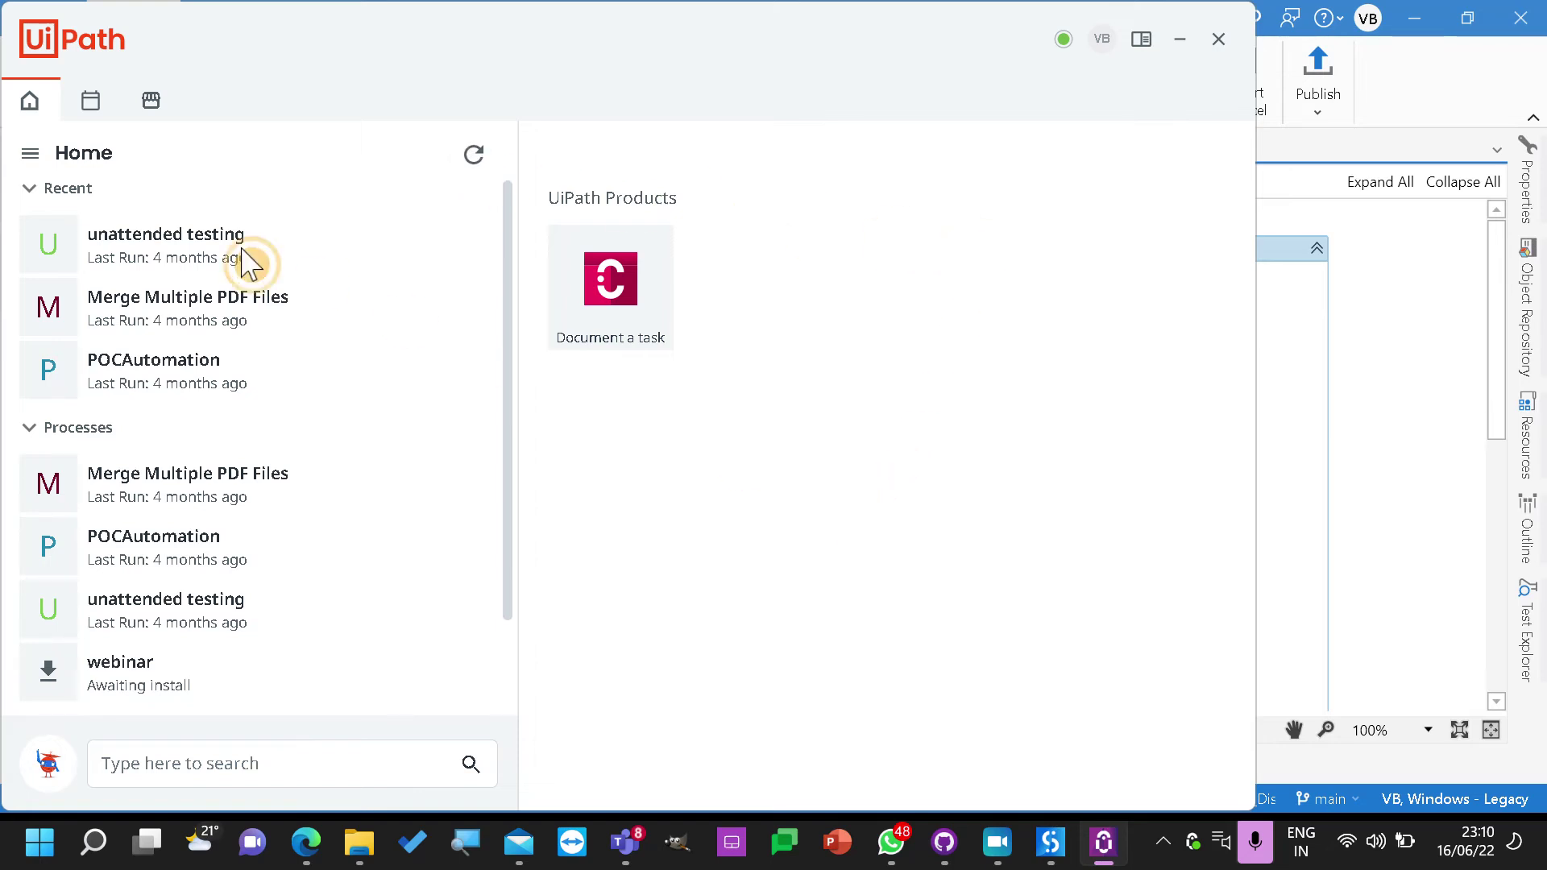
{"action": "mouse_move", "coordinate": [276, 251]}
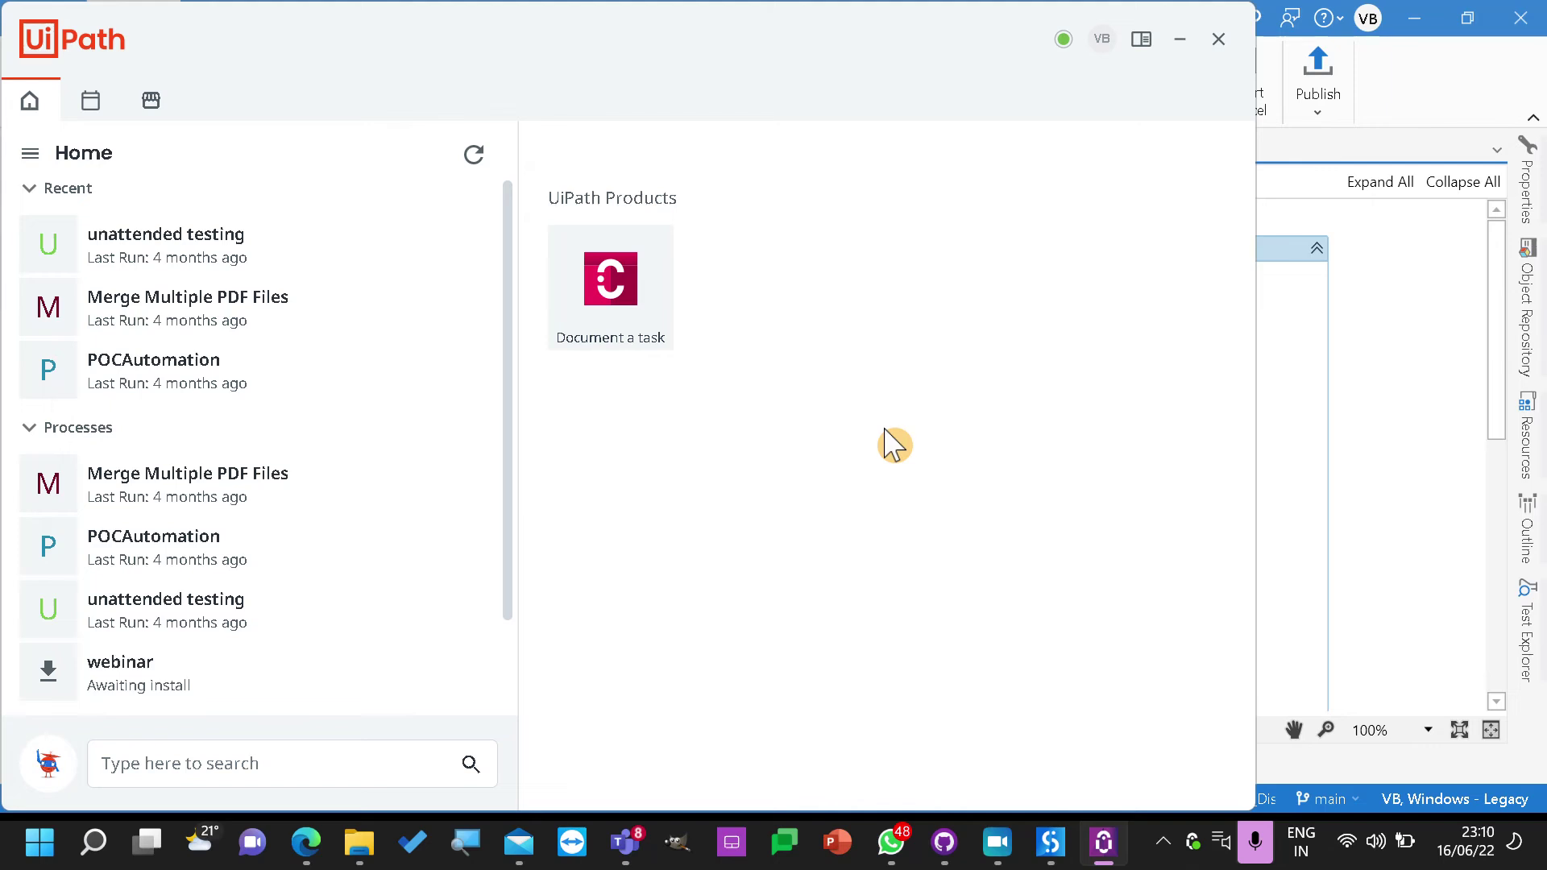
{"action": "left_click", "coordinate": [1178, 39]}
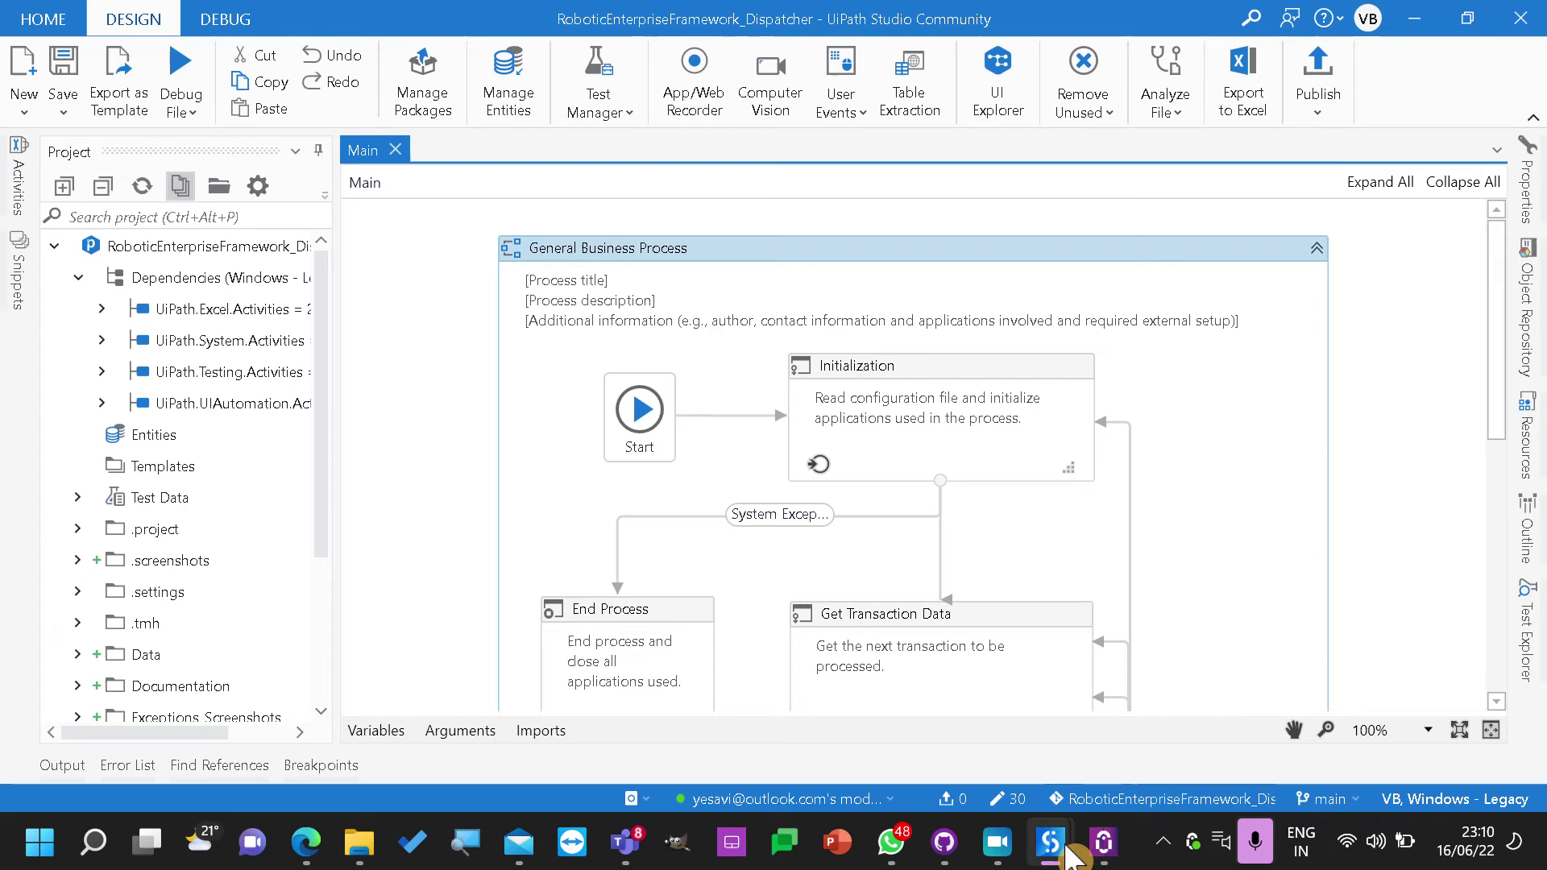
{"action": "mouse_move", "coordinate": [1049, 842]}
{"action": "left_click", "coordinate": [943, 628]}
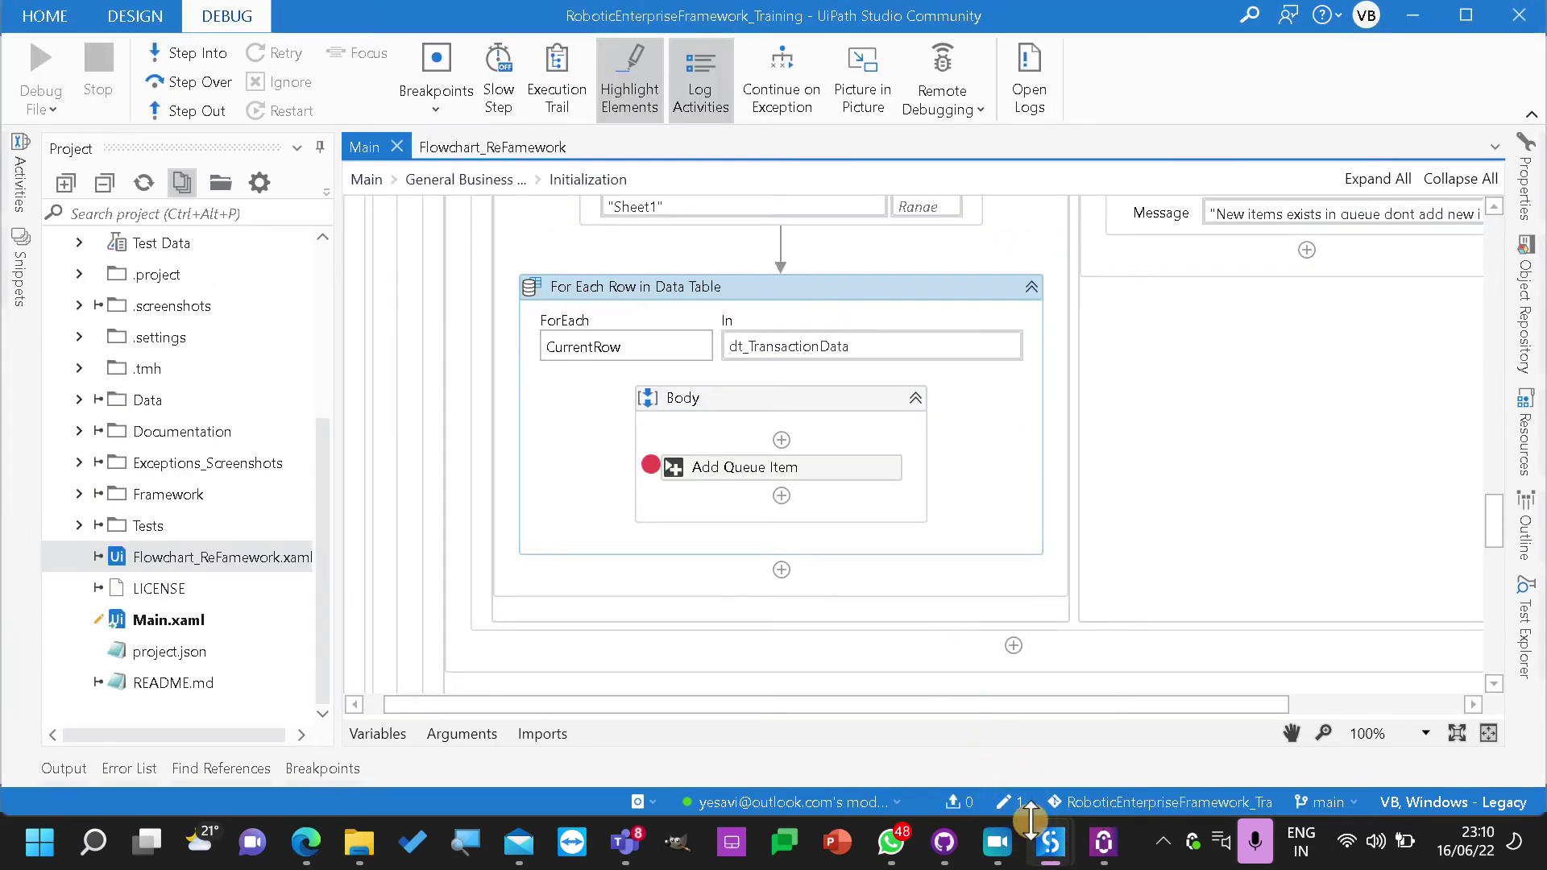
{"action": "mouse_move", "coordinate": [1047, 838]}
{"action": "left_click", "coordinate": [1108, 647]}
{"action": "left_click", "coordinate": [180, 81]}
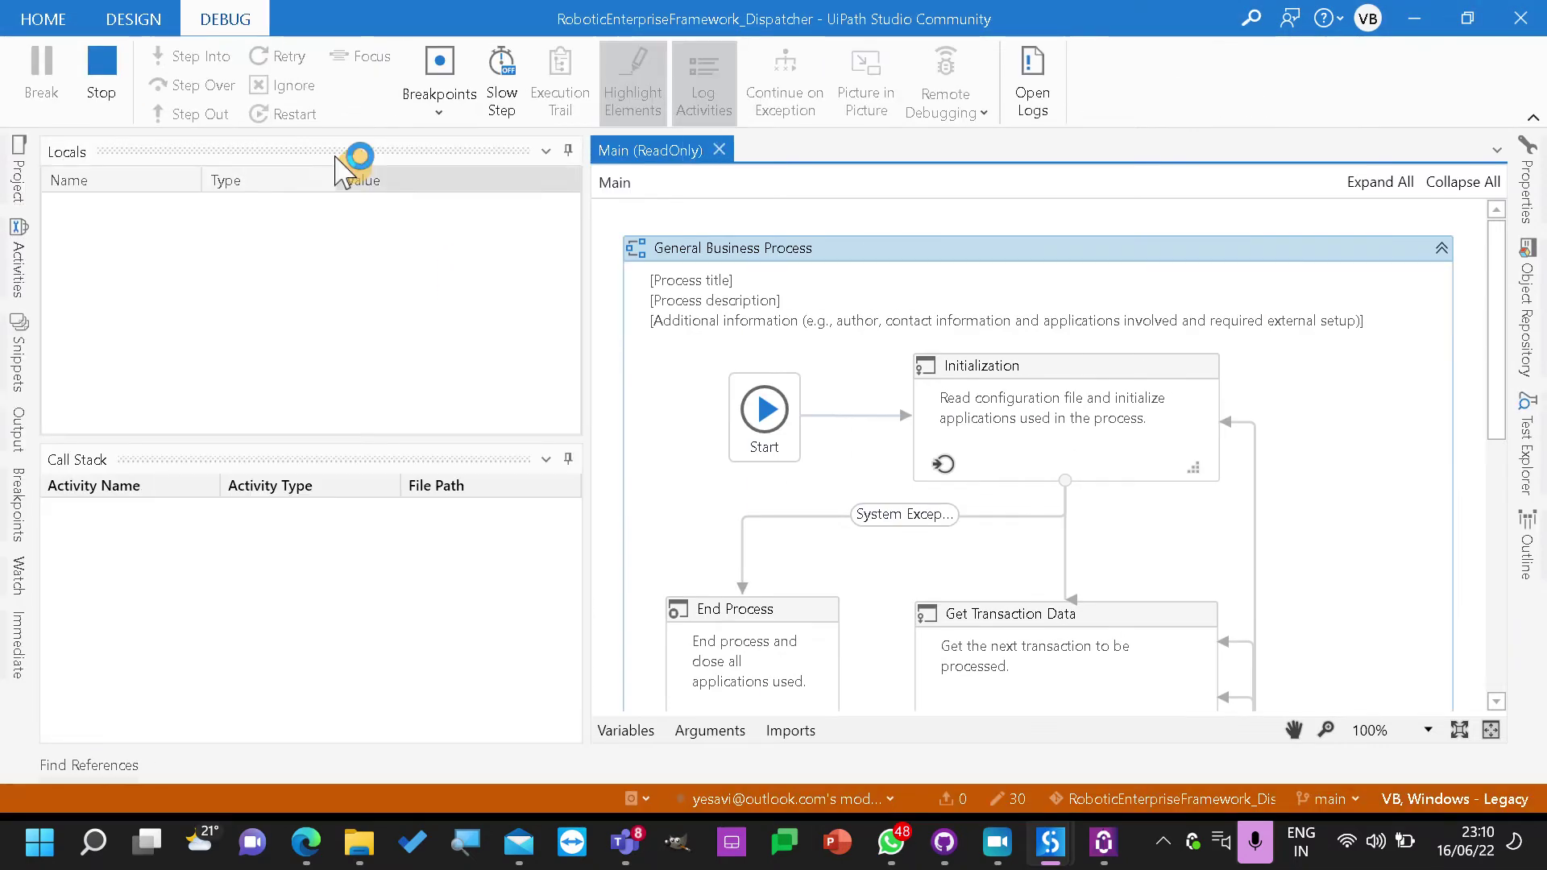
{"action": "left_click", "coordinate": [112, 72]}
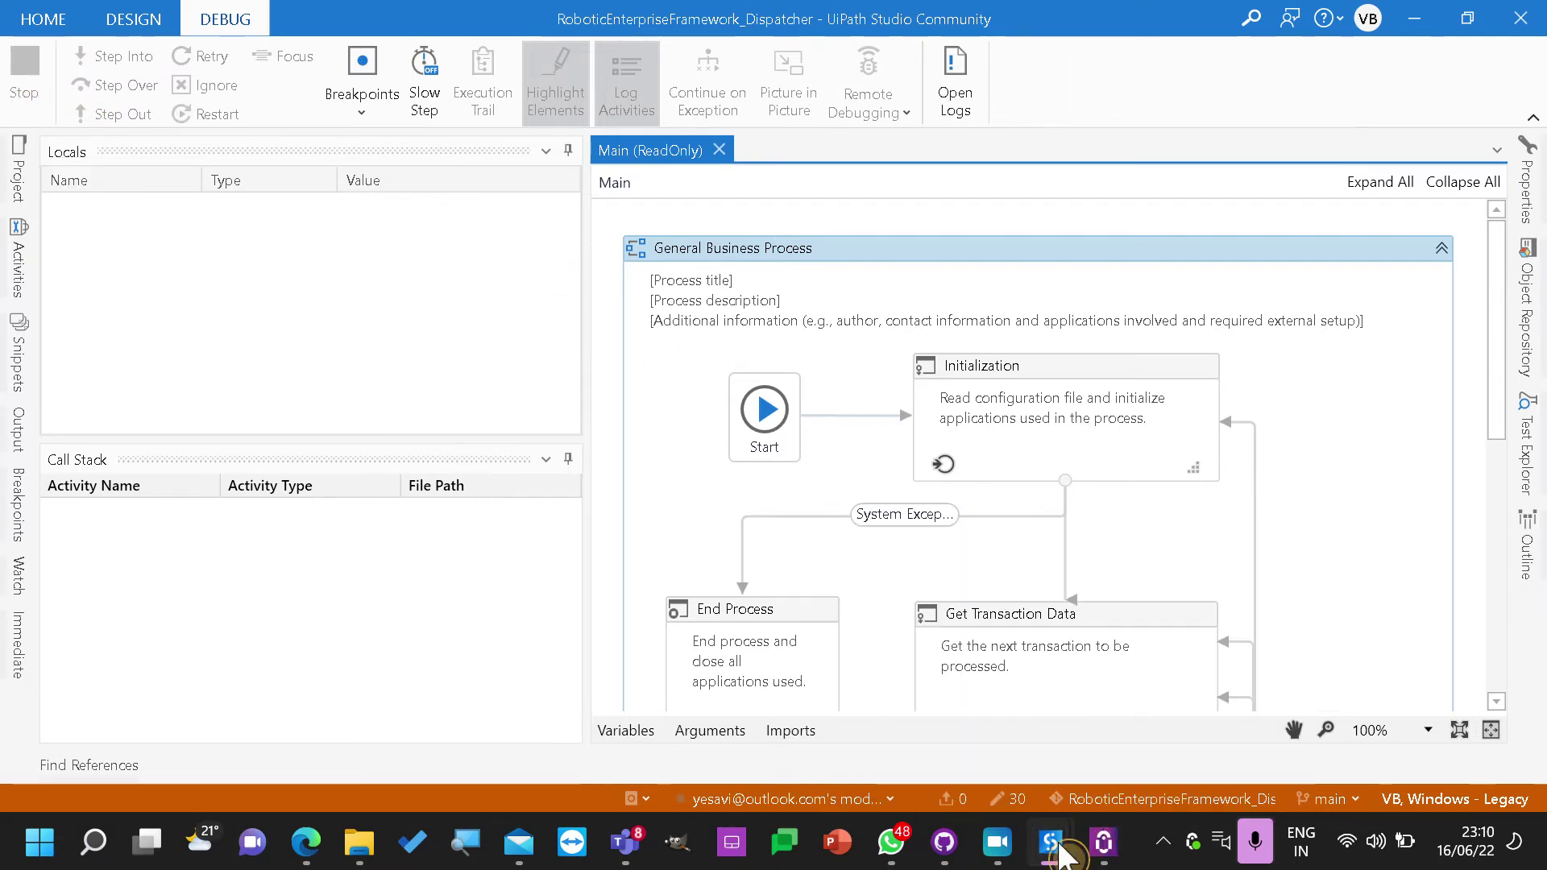
Debug the RoboticEnterpriseFramework_Training project up to the Add Queue Item breakpoint and execute that activity with Step Into
{"action": "mouse_move", "coordinate": [1041, 848]}
{"action": "left_click", "coordinate": [1006, 642]}
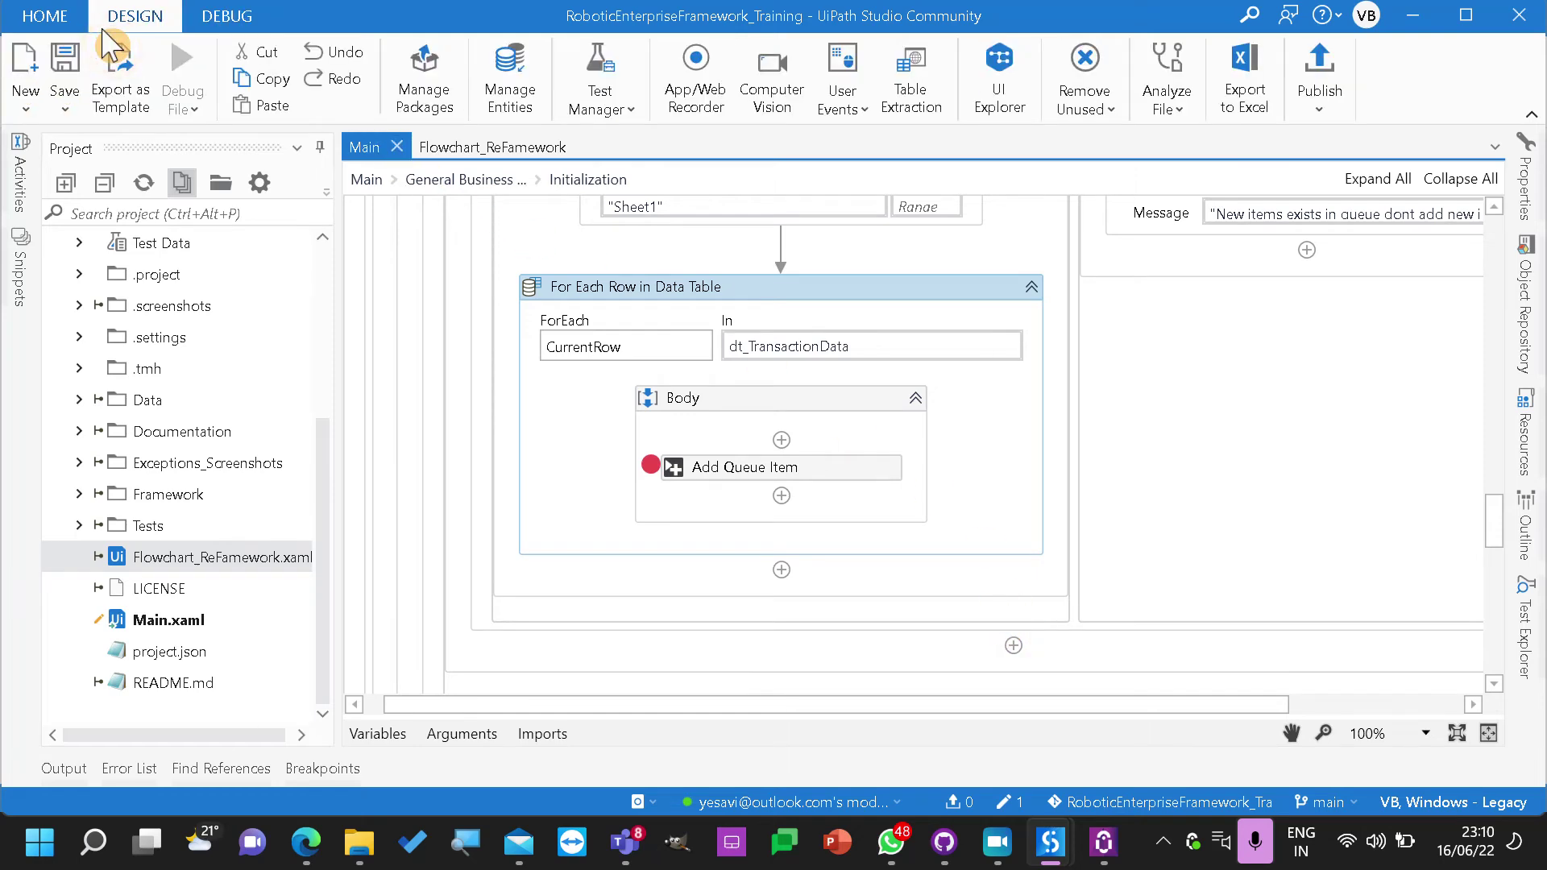
{"action": "left_click", "coordinate": [192, 108]}
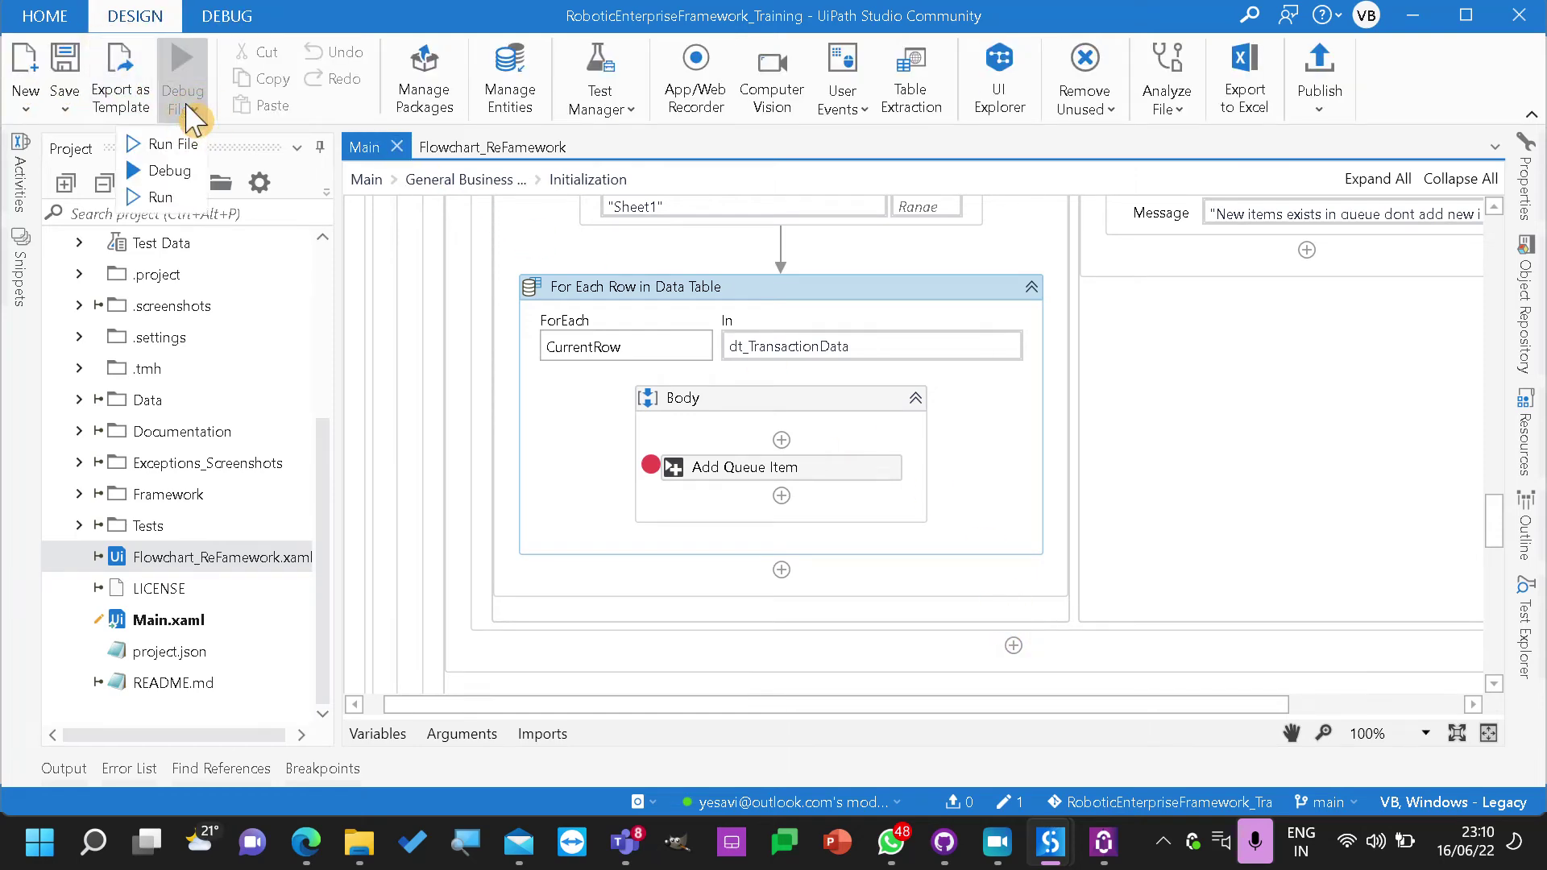
{"action": "left_click", "coordinate": [192, 172]}
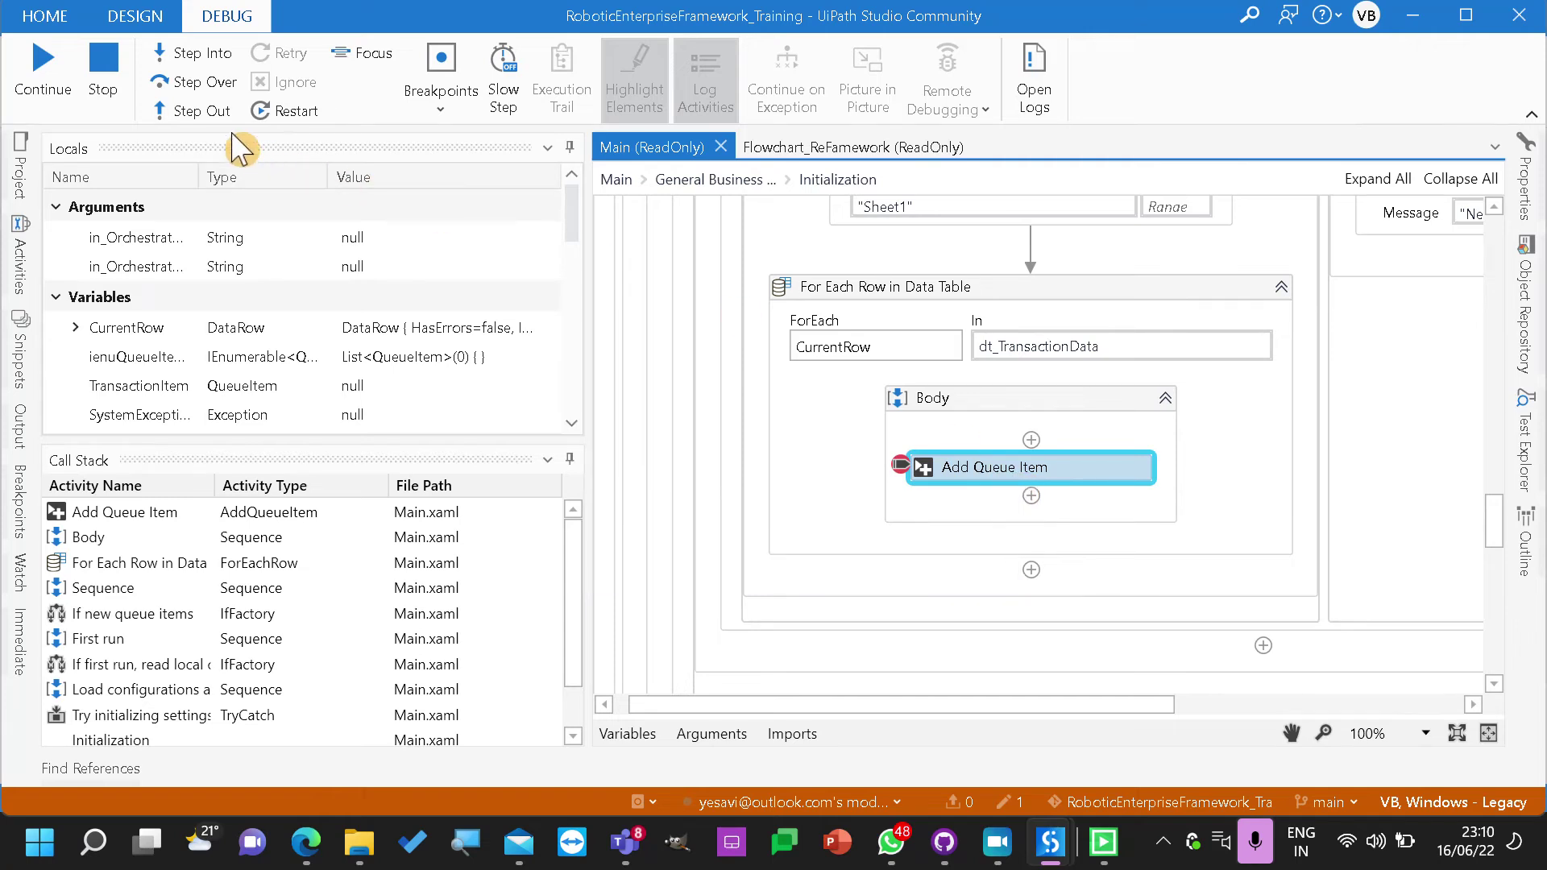
{"action": "left_click", "coordinate": [207, 54]}
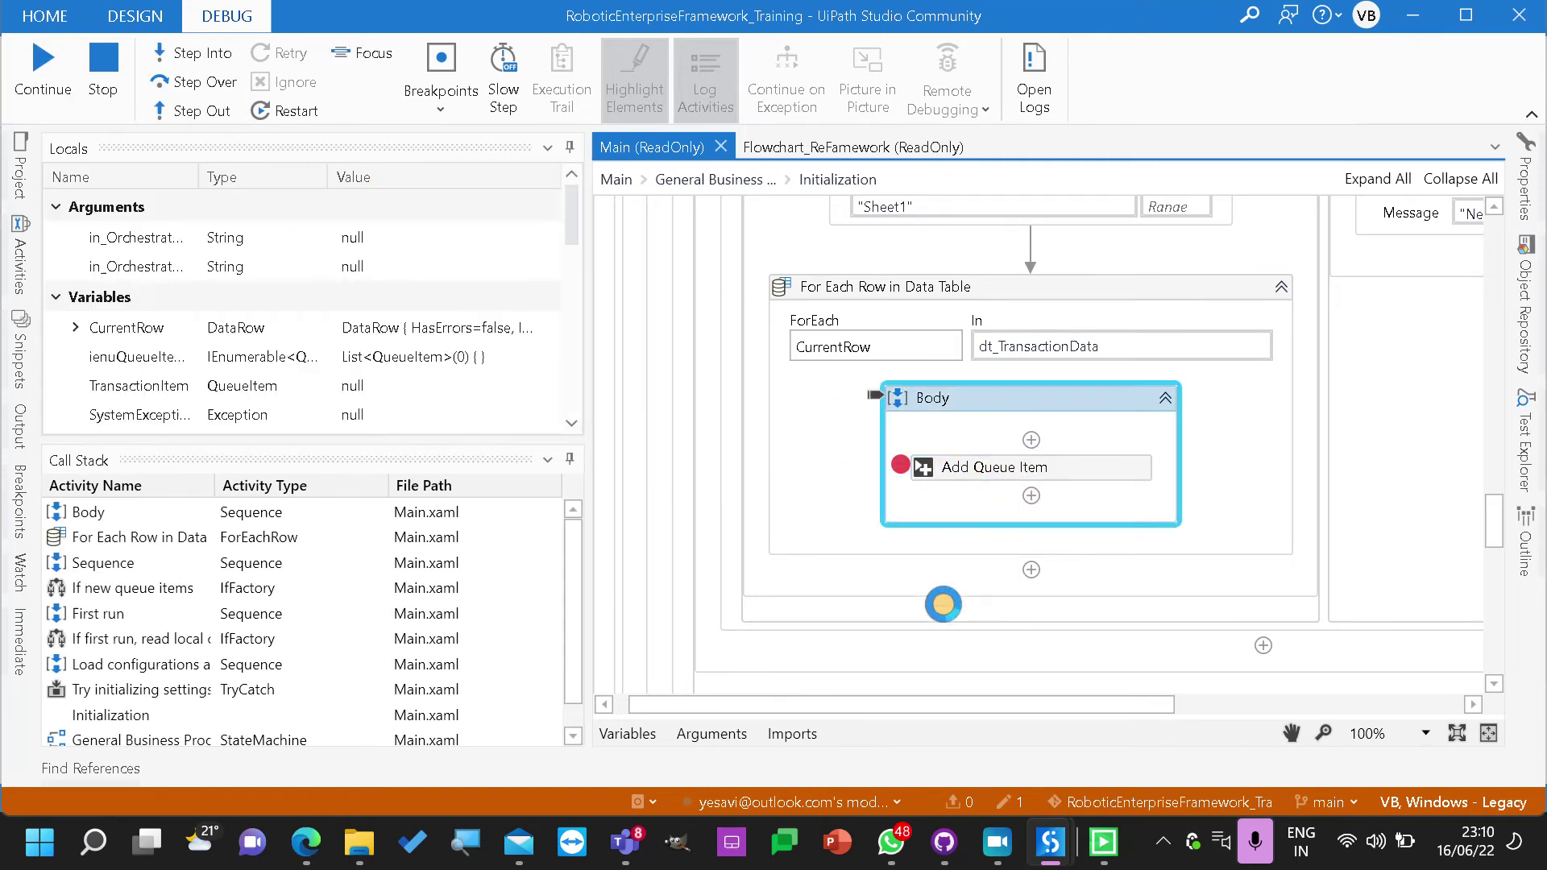
Switch to Orchestrator in the browser and view the transactions of the JuneReFramew... queue
{"action": "left_click", "coordinate": [305, 842]}
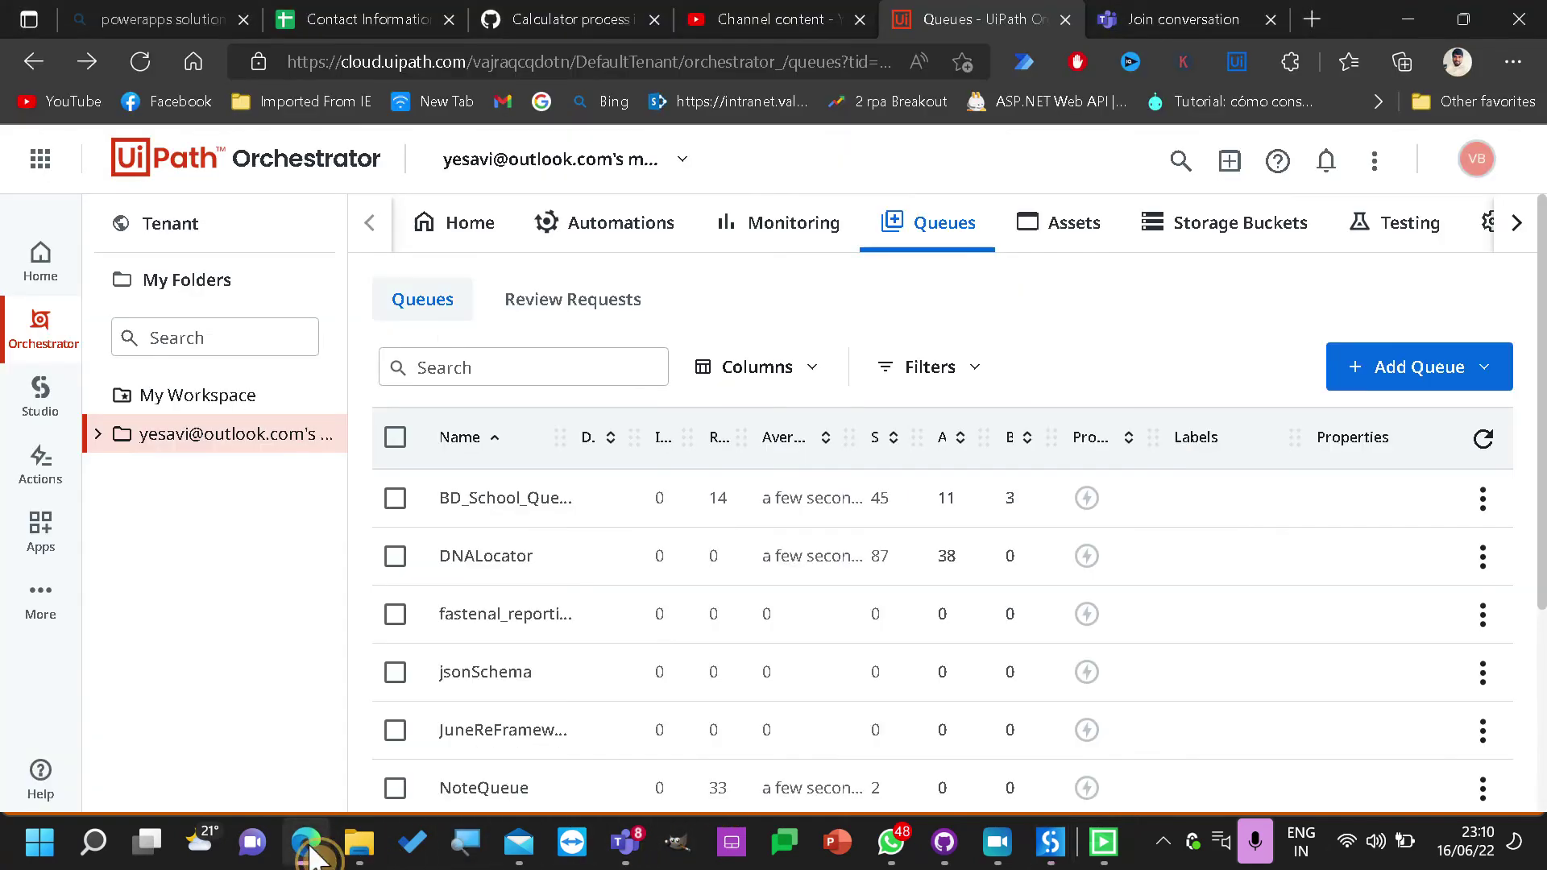
{"action": "scroll", "coordinate": [837, 632], "scroll_direction": "down", "scroll_amount": 4}
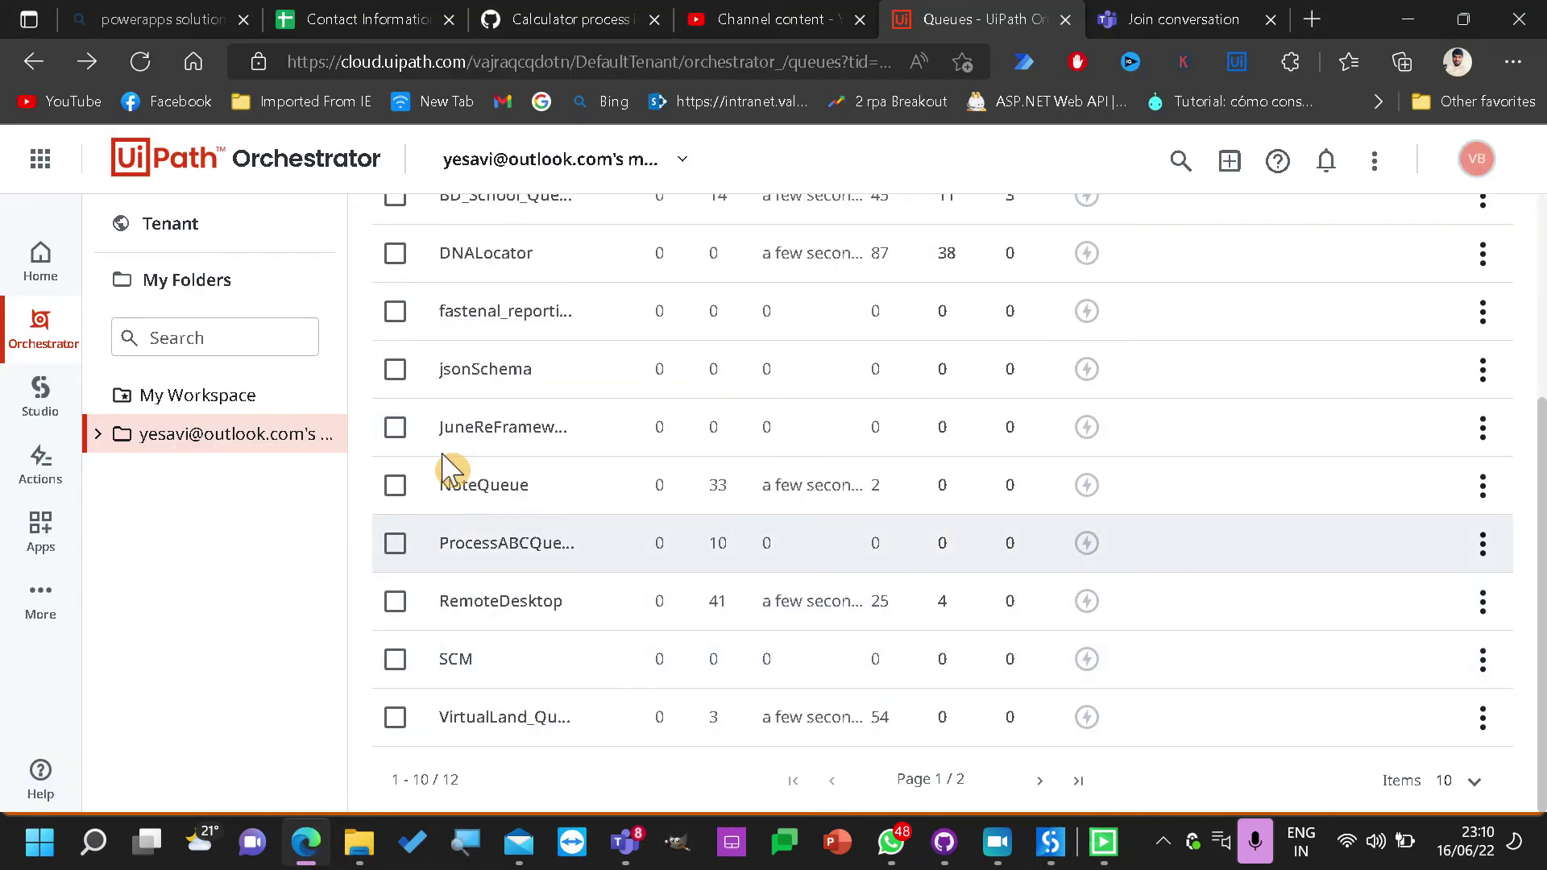
{"action": "left_click", "coordinate": [1481, 427]}
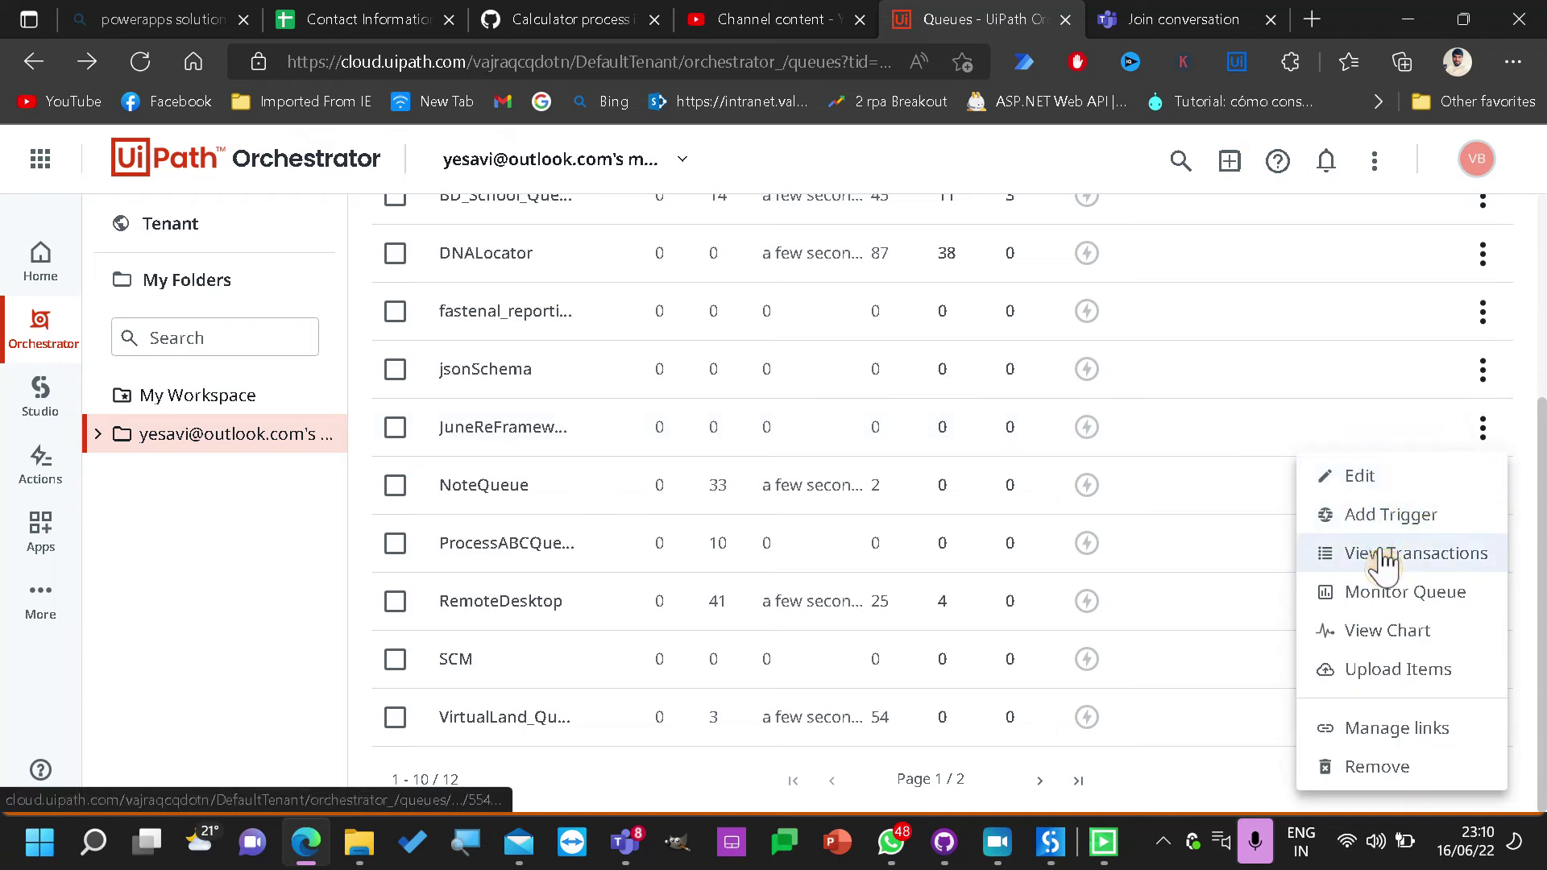
{"action": "left_click", "coordinate": [1420, 554]}
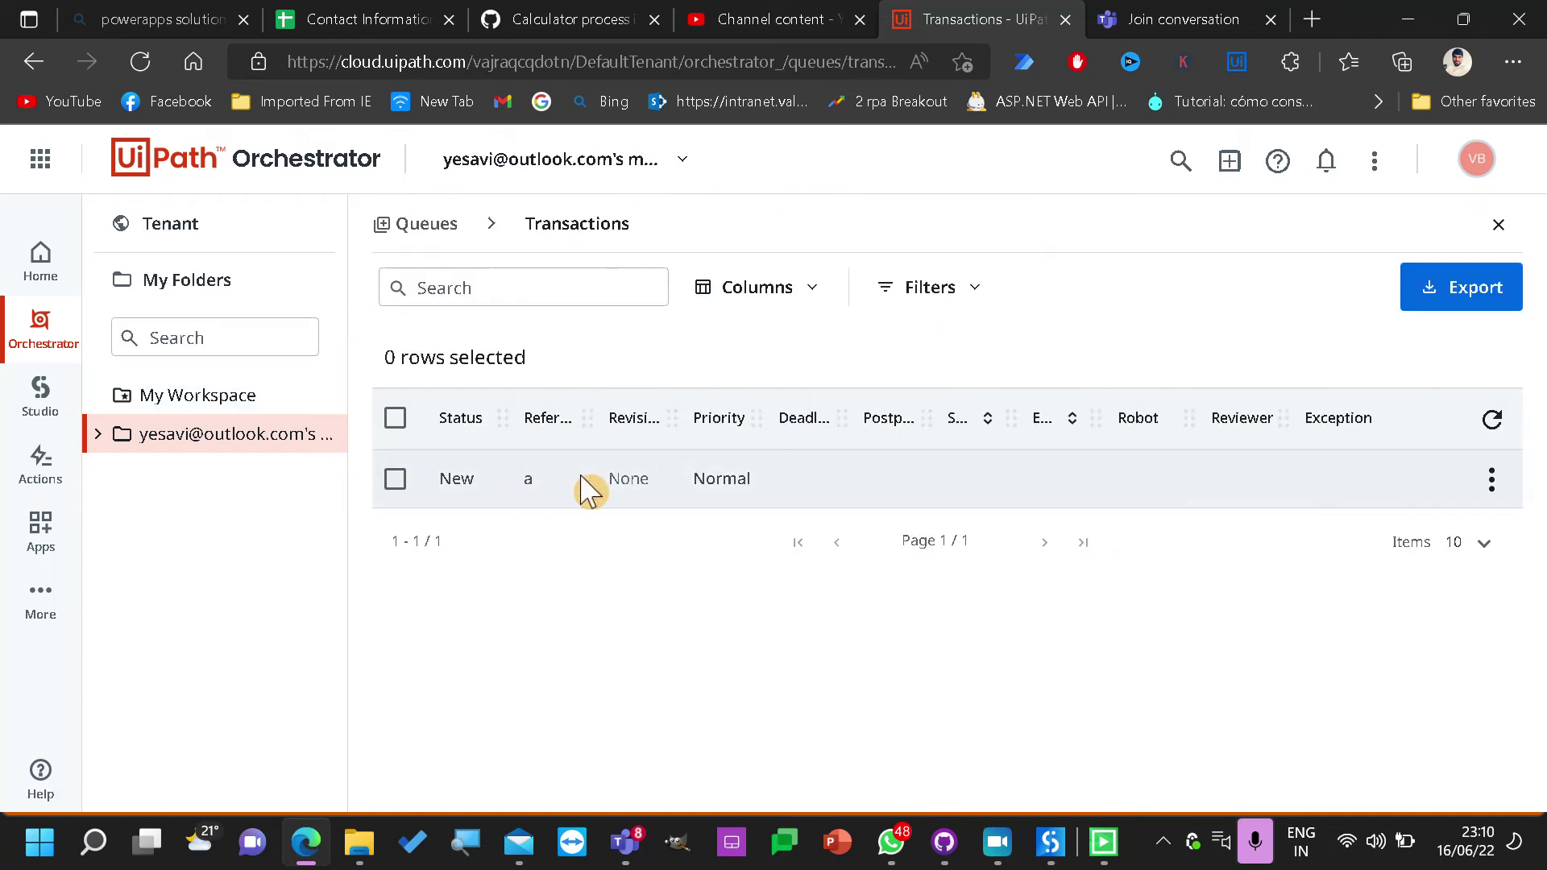
Examine the new transaction's details, including its FileName, and widen the Reference column to check its reference
{"action": "left_click", "coordinate": [1489, 481]}
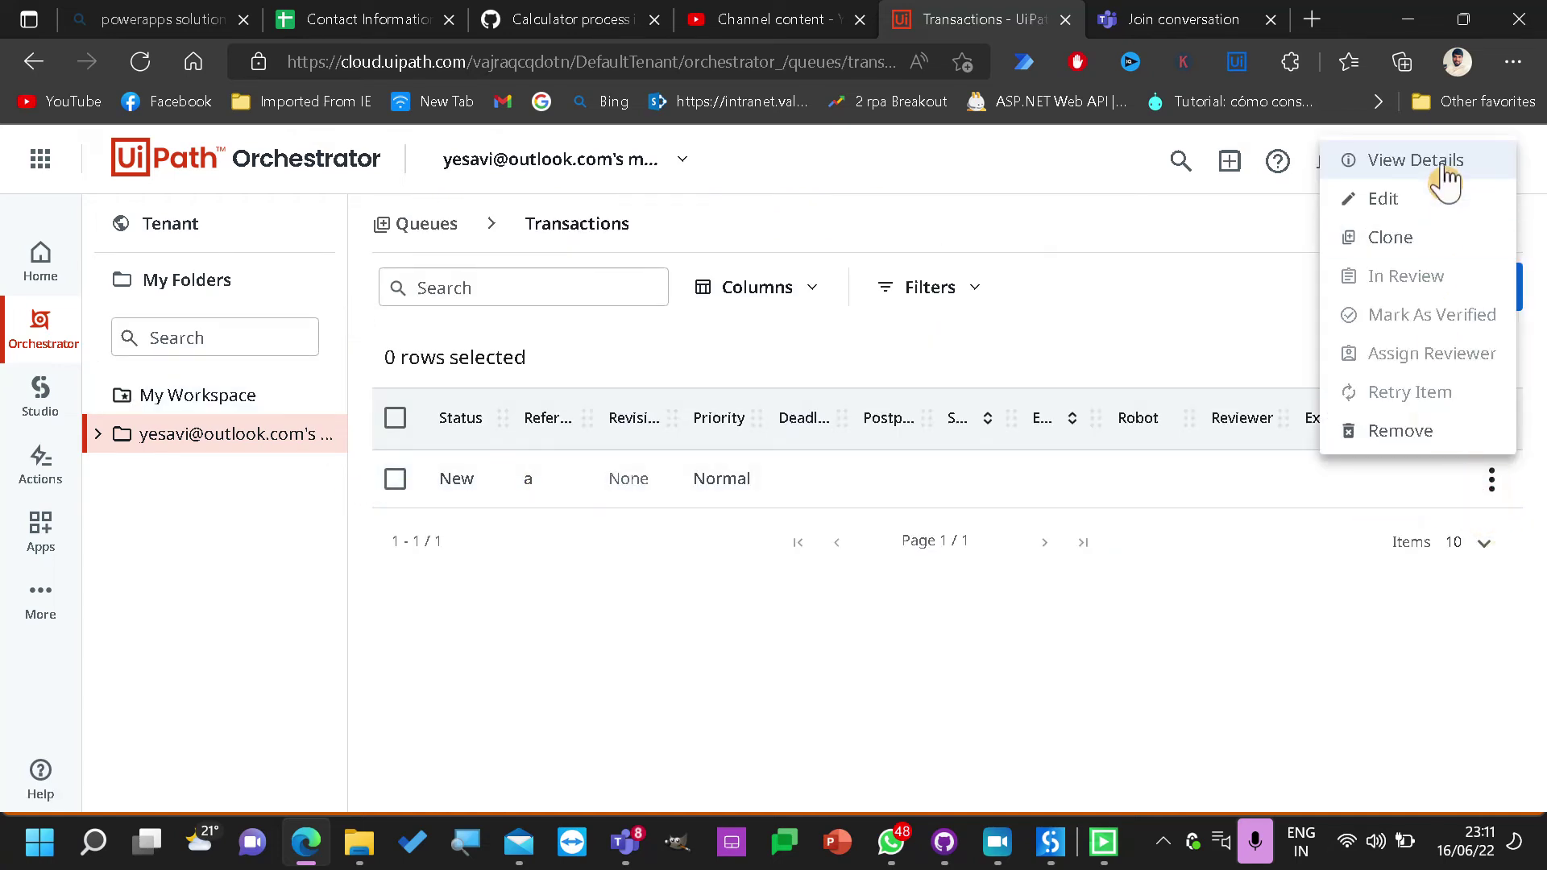
{"action": "left_click", "coordinate": [1443, 190]}
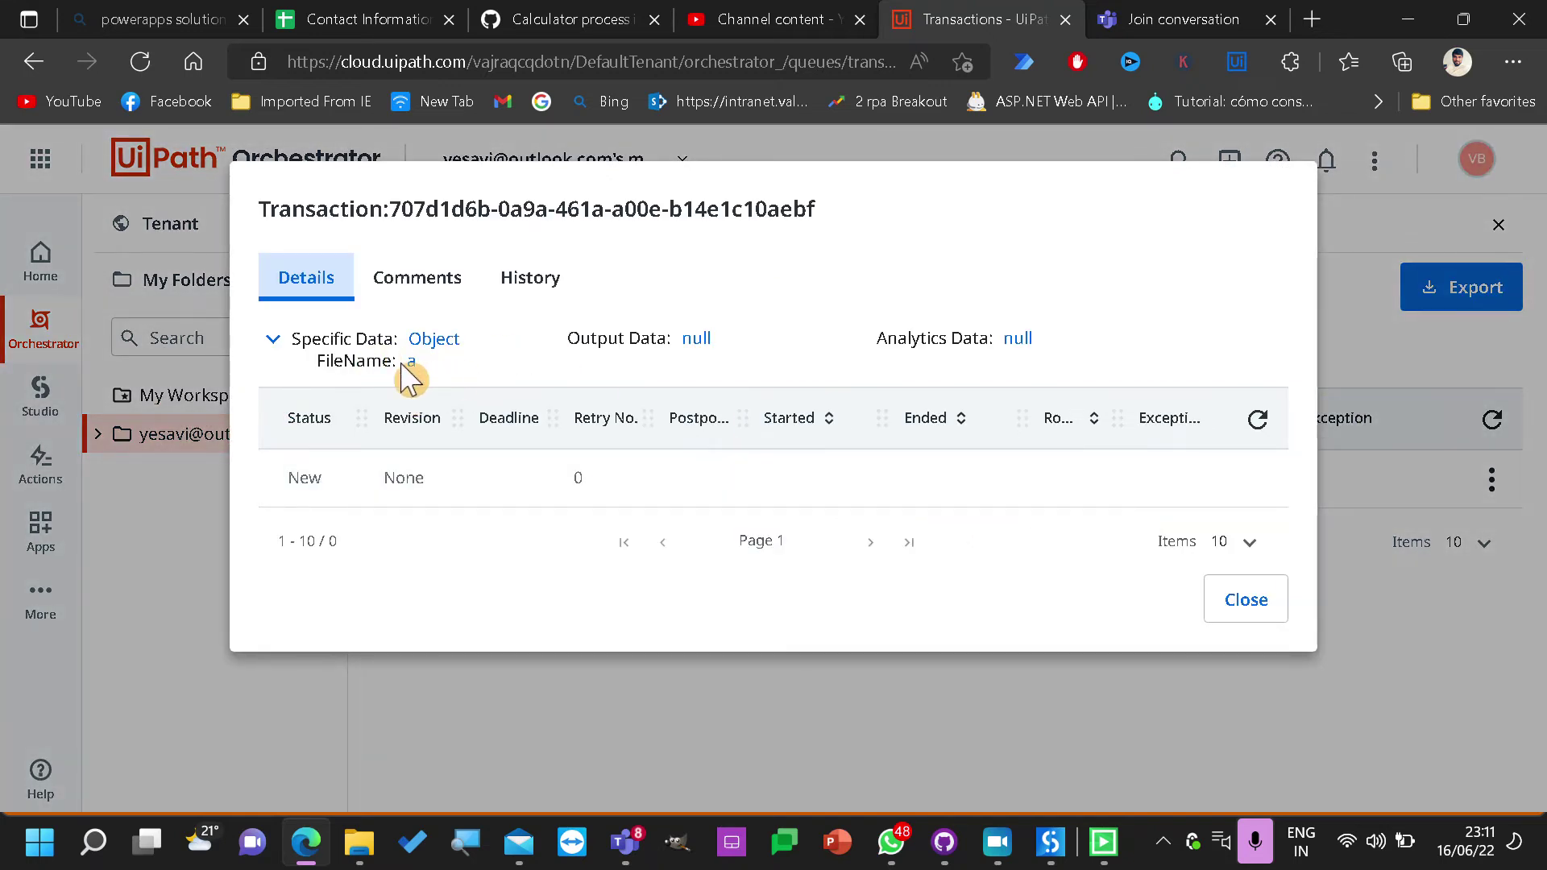
{"action": "left_click", "coordinate": [1247, 600]}
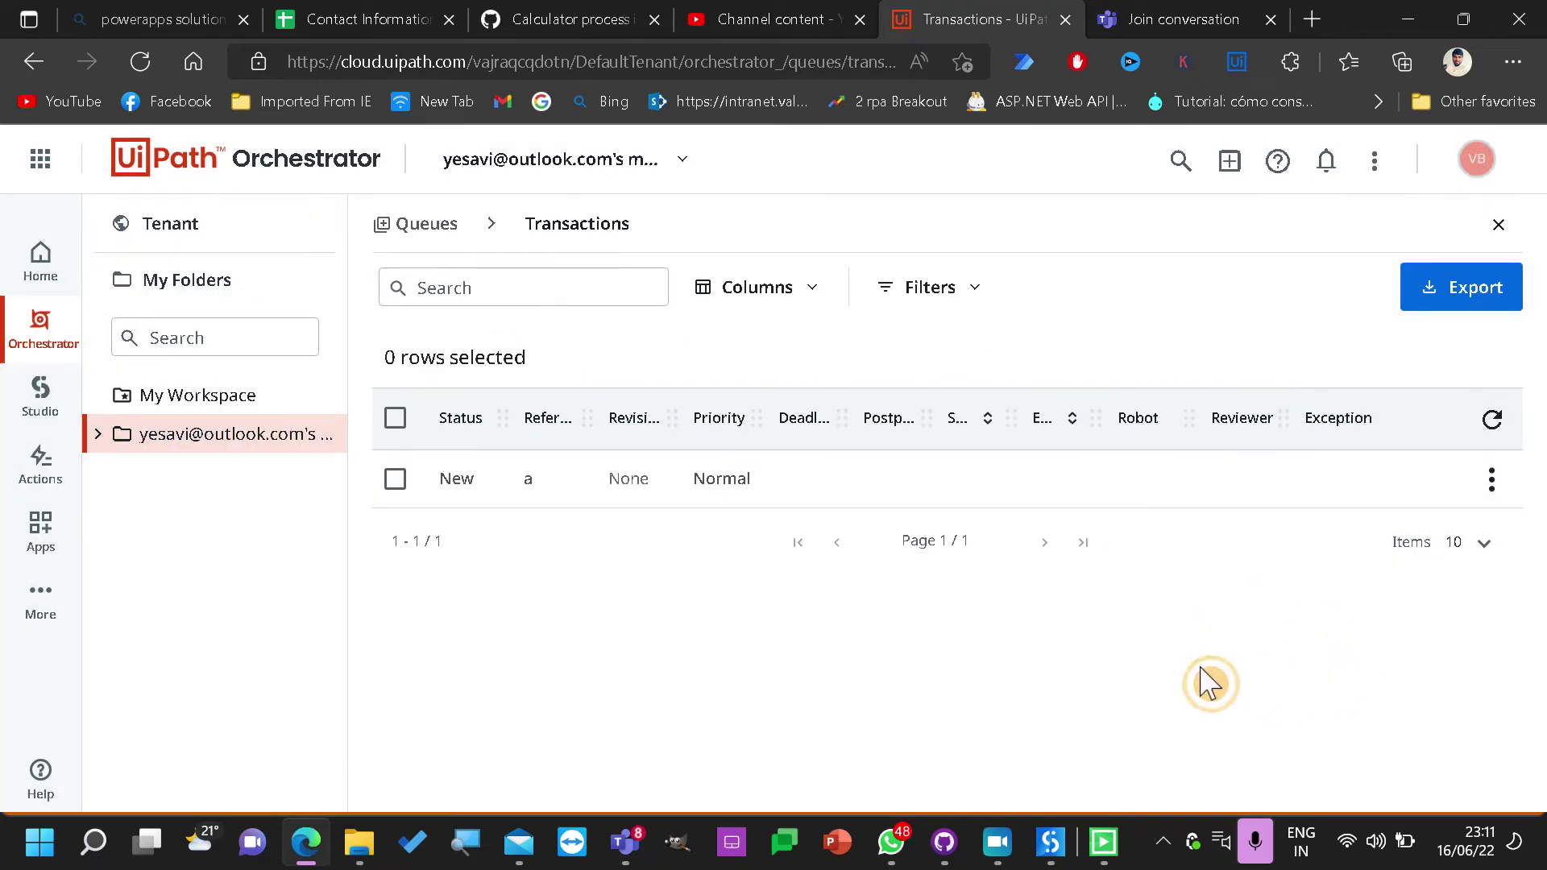
{"action": "left_click_drag", "start_coordinate": [587, 419], "coordinate": [639, 419]}
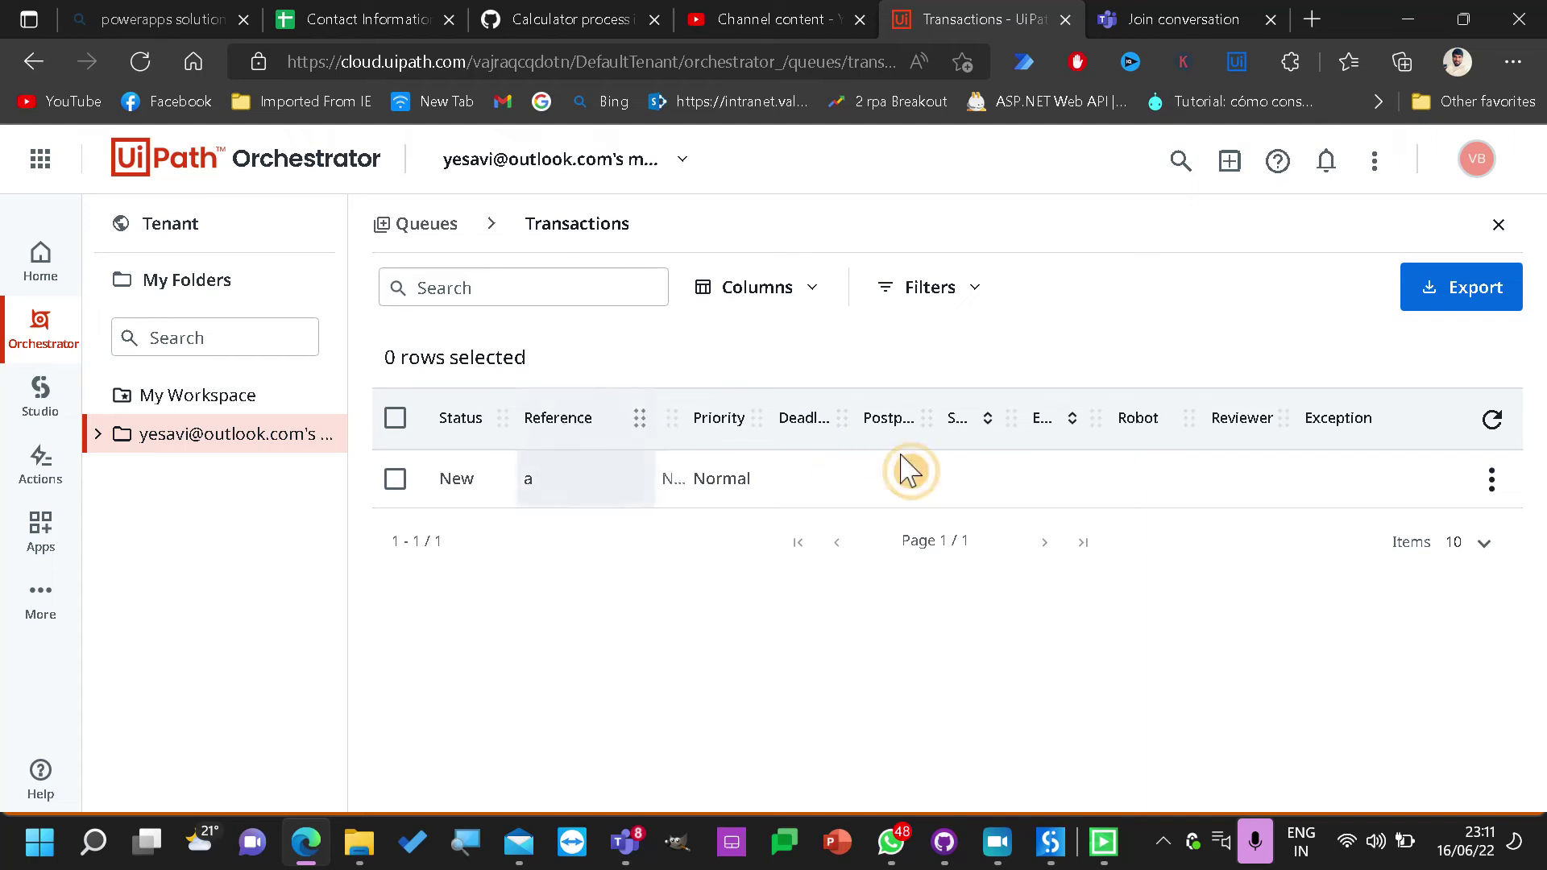
{"action": "double_click", "coordinate": [520, 478]}
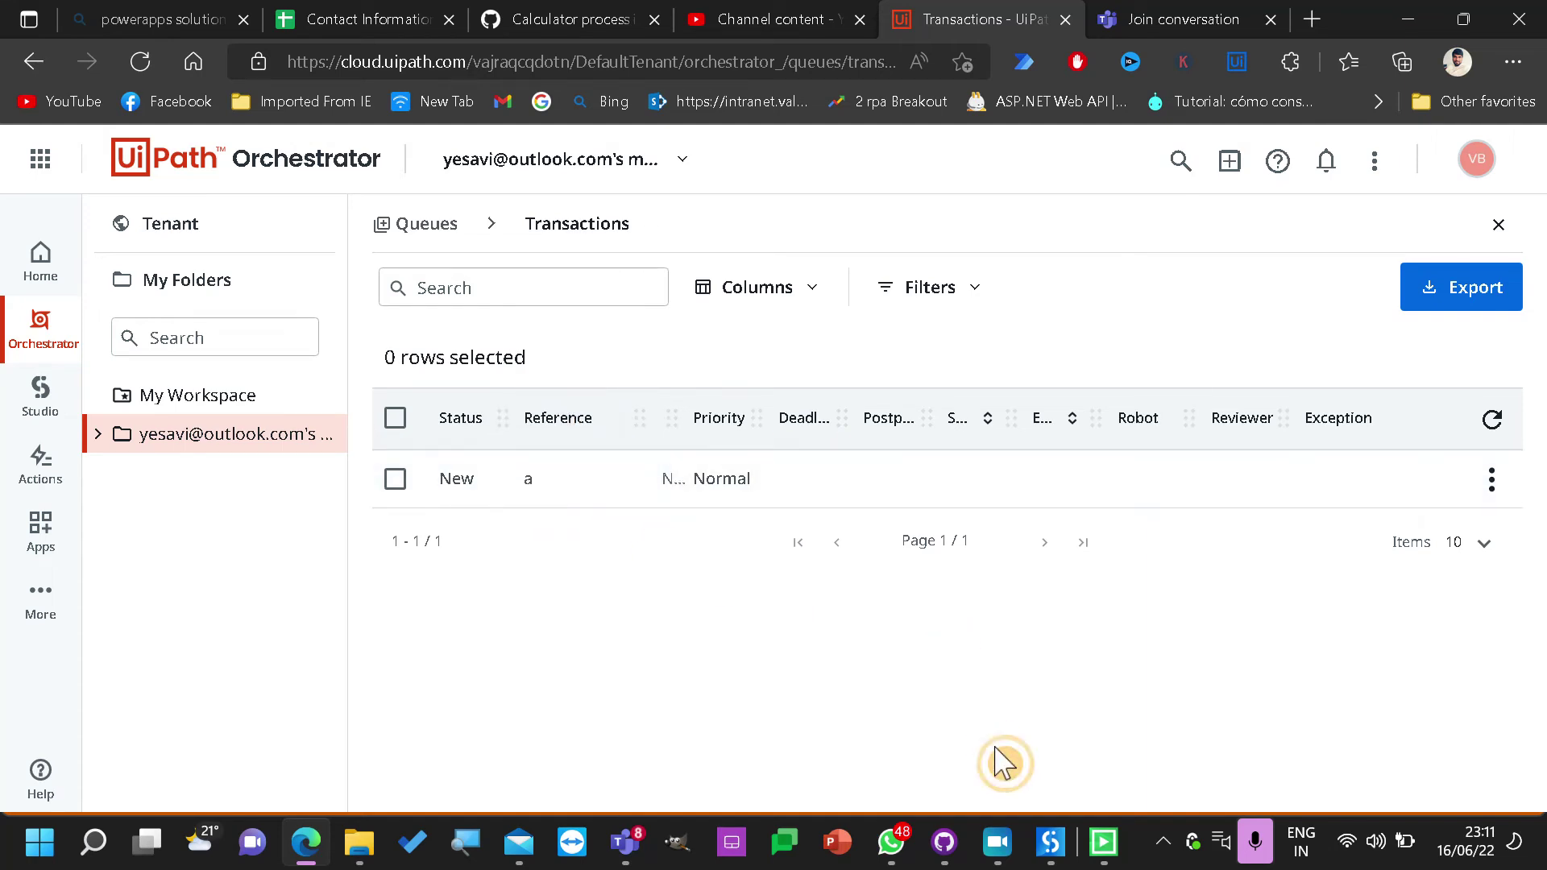
Back in Studio, disable the breakpoint on Add Queue Item, continue the debug run and stop it
{"action": "mouse_move", "coordinate": [1055, 855]}
{"action": "left_click", "coordinate": [1012, 722]}
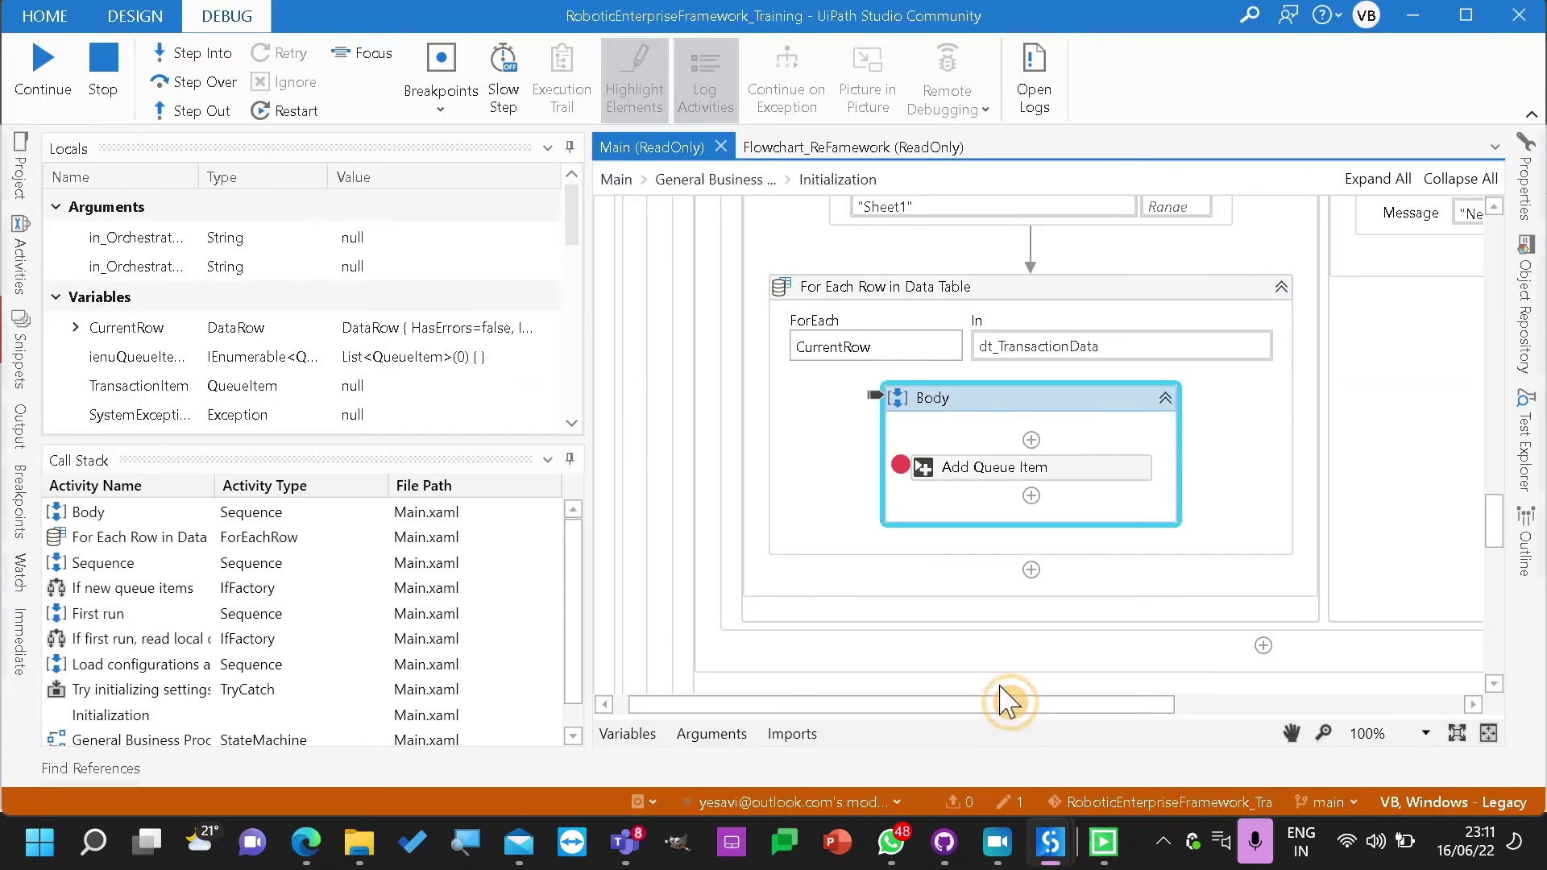
{"action": "left_click", "coordinate": [927, 475]}
{"action": "left_click", "coordinate": [441, 61]}
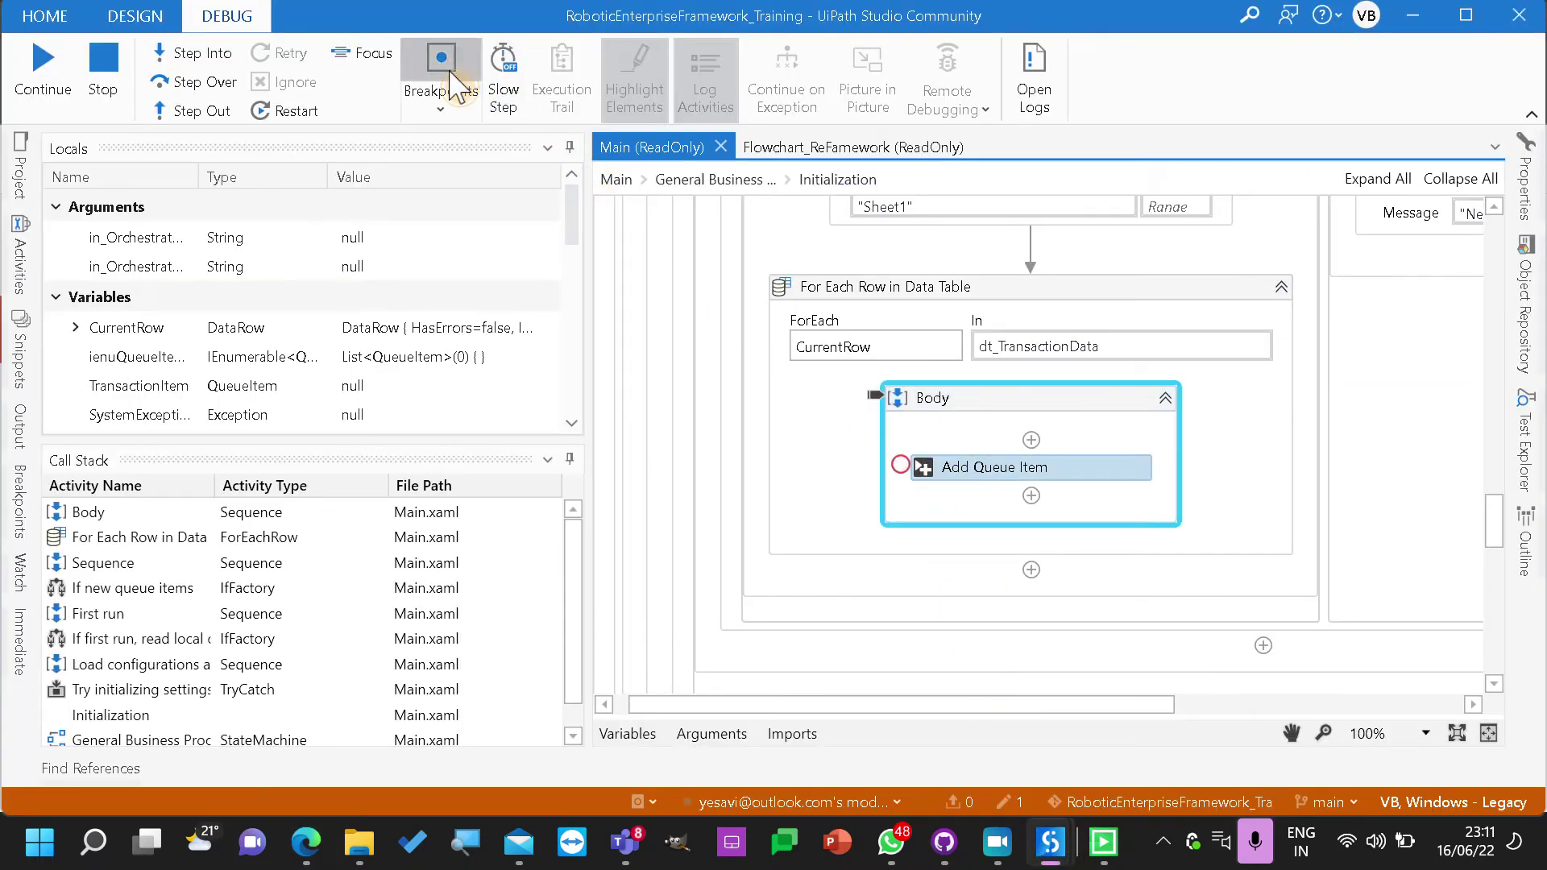
{"action": "left_click", "coordinate": [43, 65]}
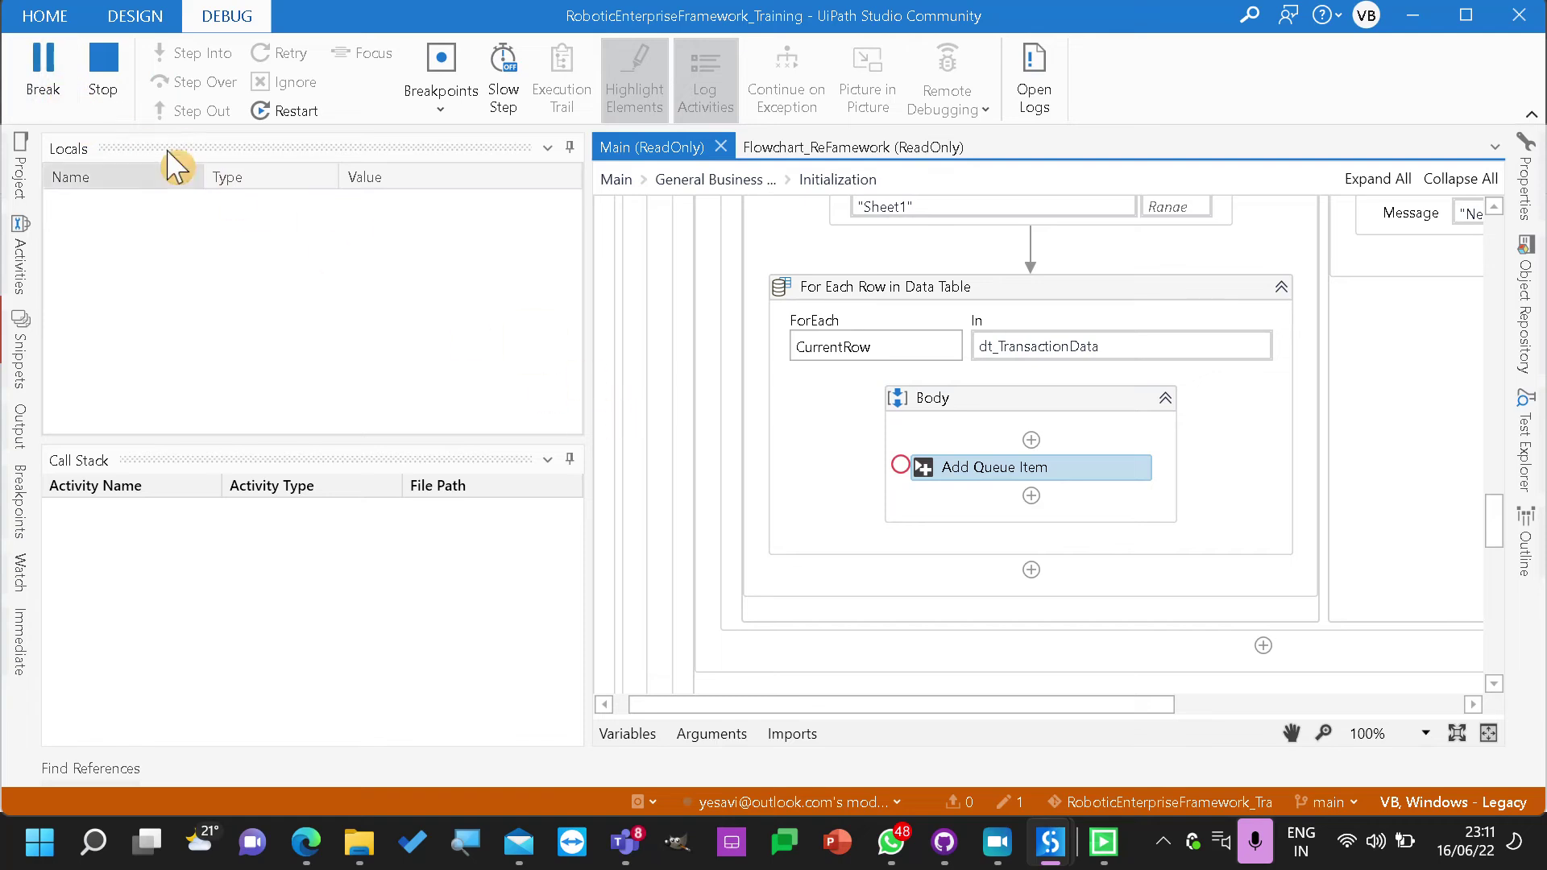
{"action": "left_click", "coordinate": [108, 90]}
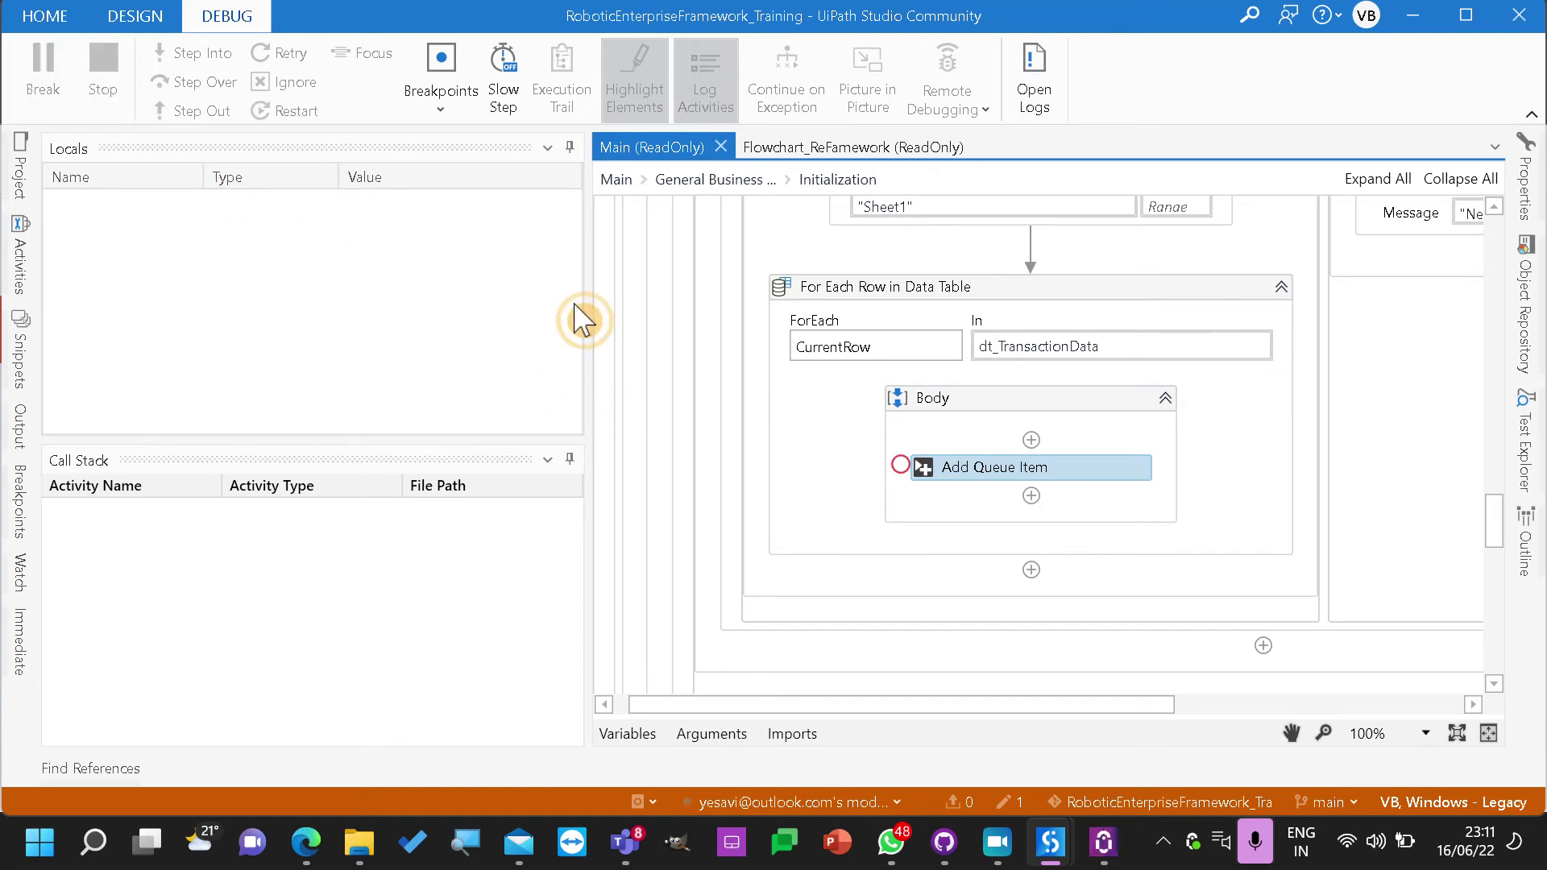
Return to Orchestrator, refresh the queue's transactions and examine the references and statuses of all items
{"action": "left_click", "coordinate": [1412, 15]}
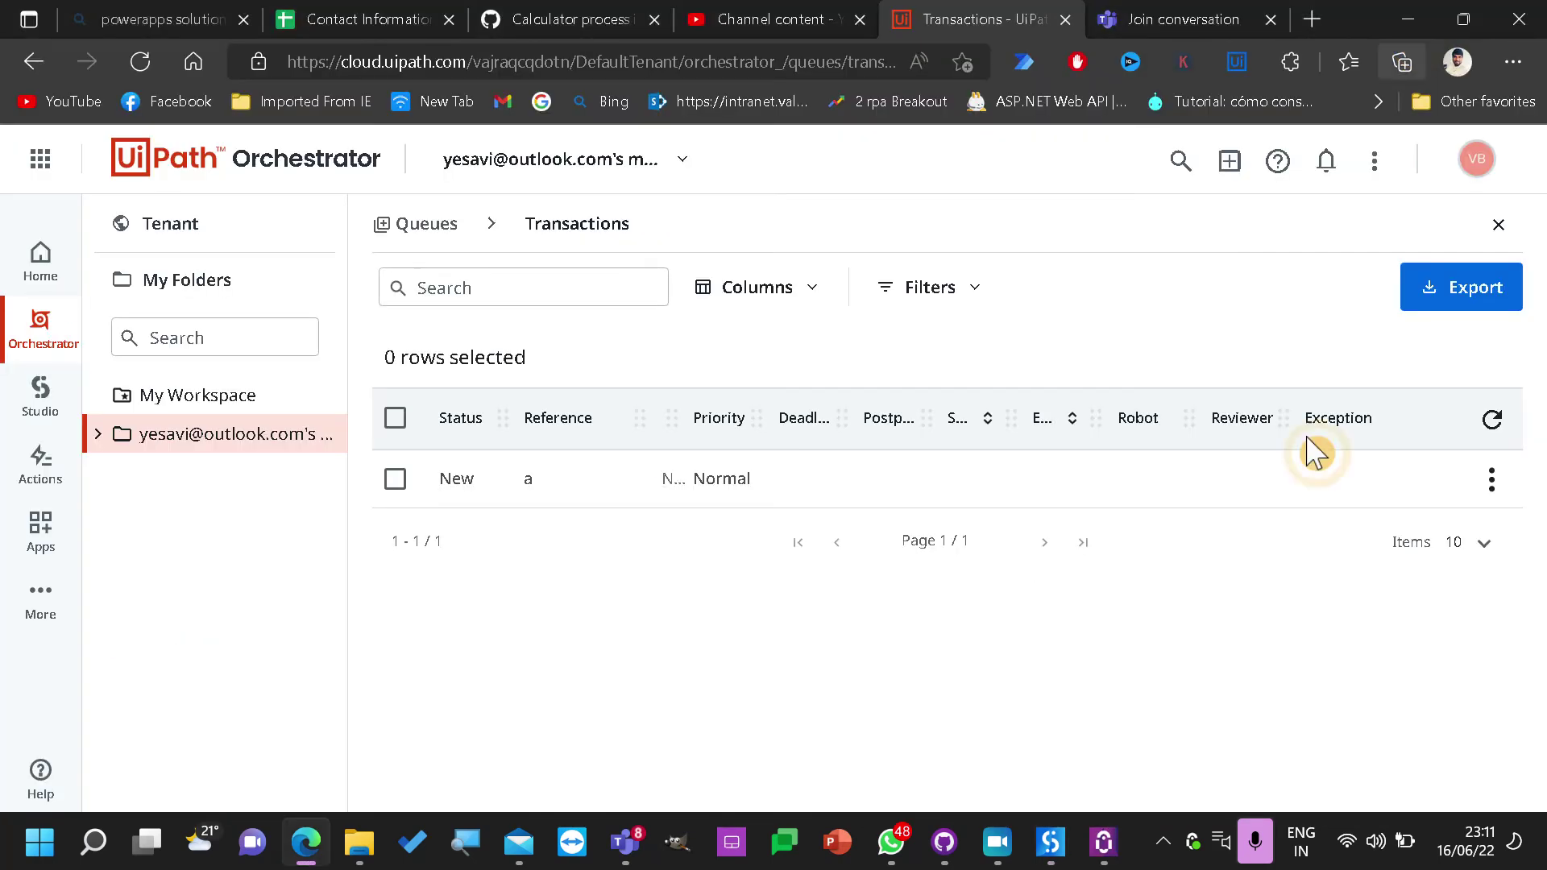
{"action": "left_click", "coordinate": [1483, 419]}
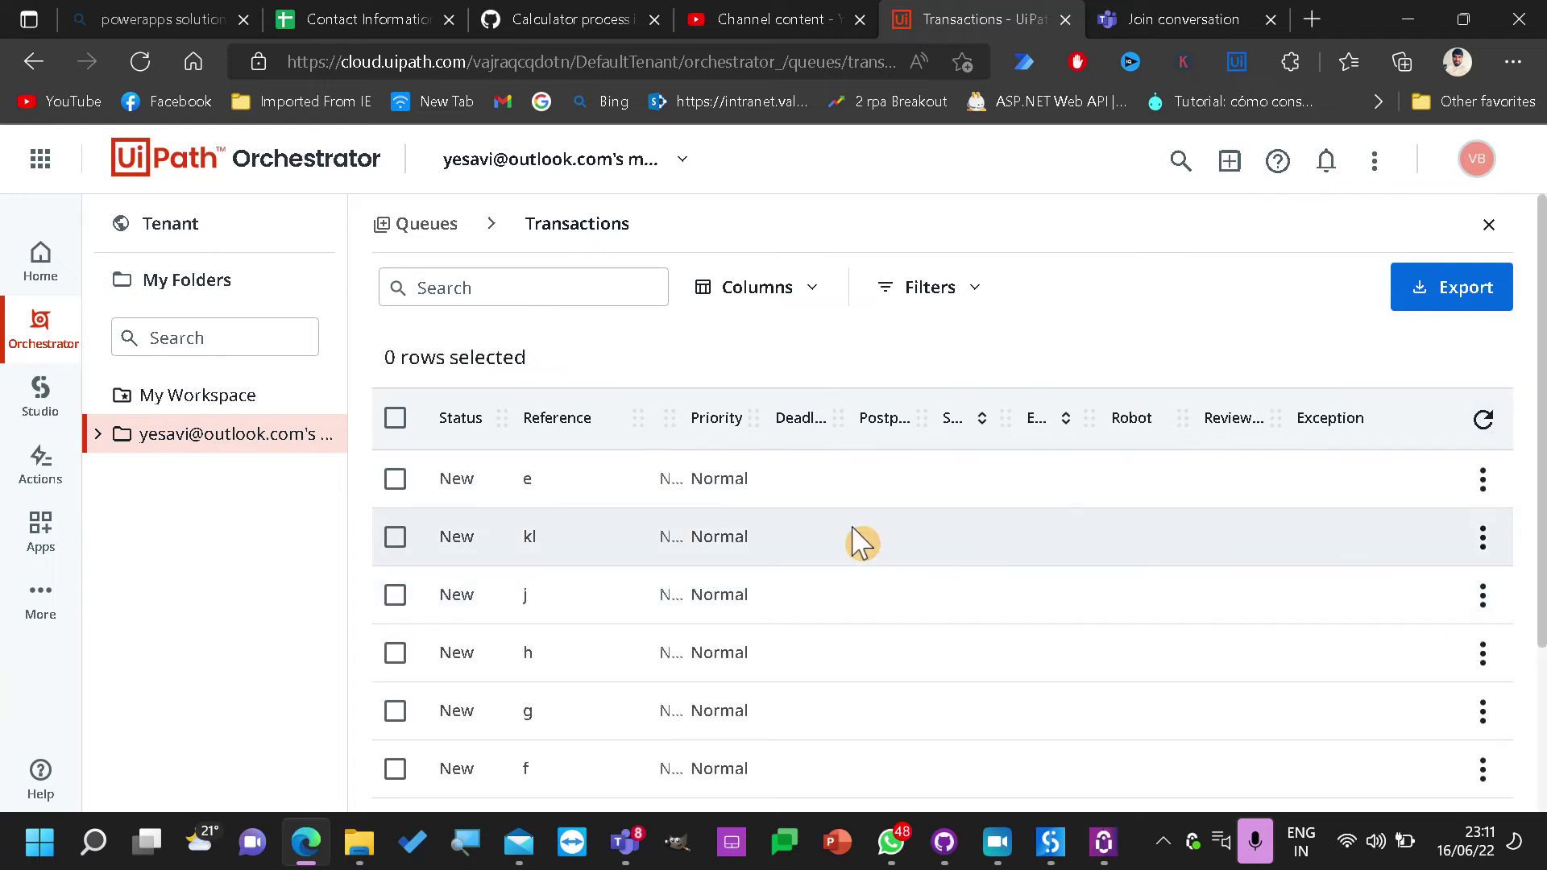
{"action": "scroll", "coordinate": [858, 555], "scroll_direction": "down", "scroll_amount": 3}
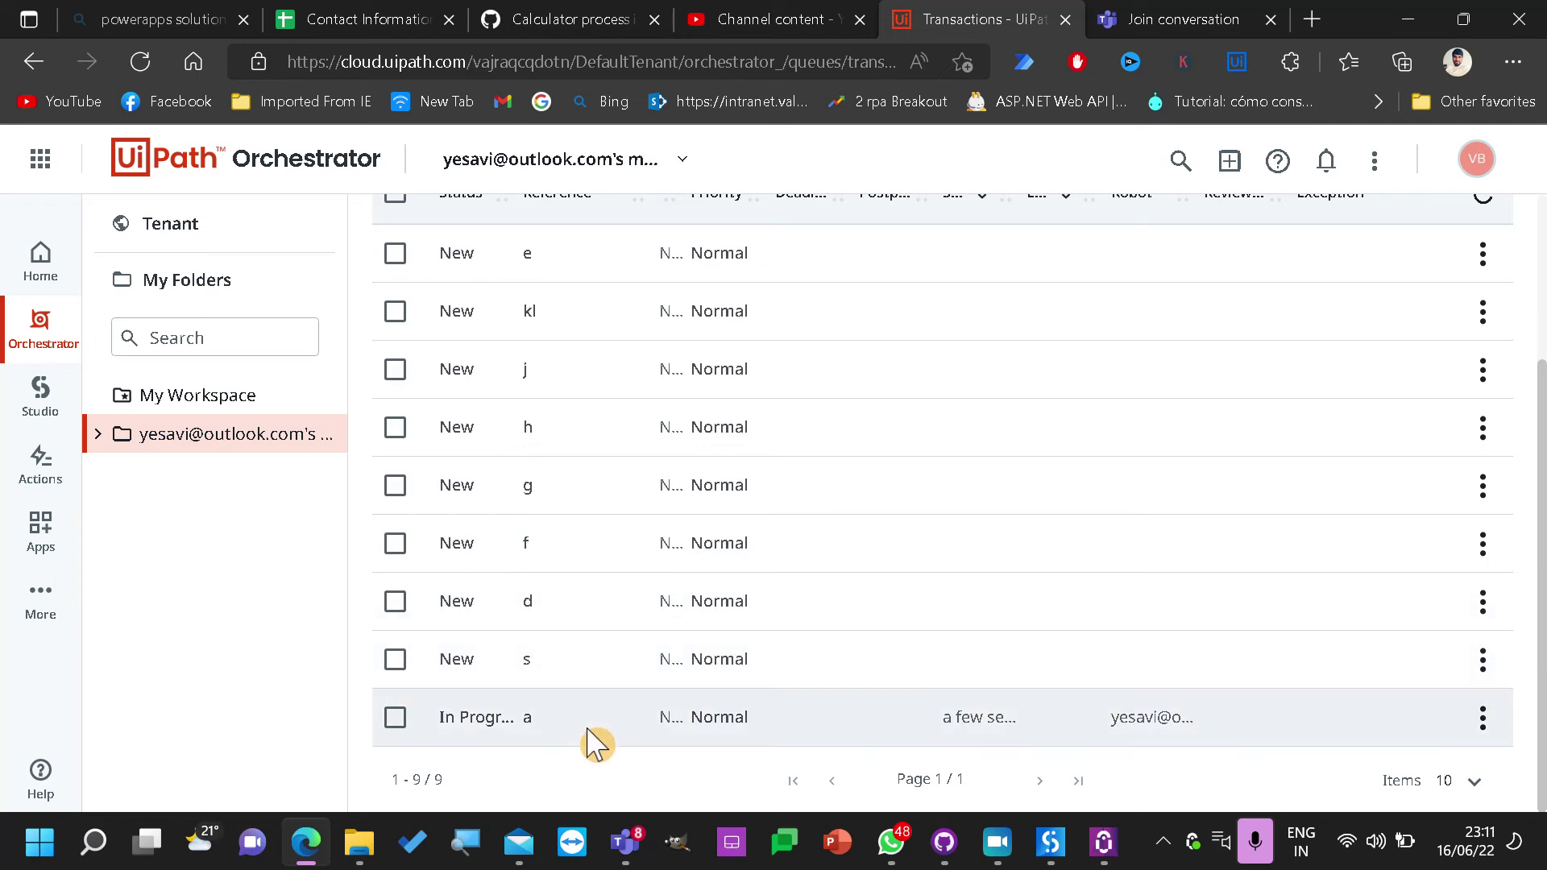
{"action": "left_click_drag", "start_coordinate": [438, 725], "coordinate": [656, 738]}
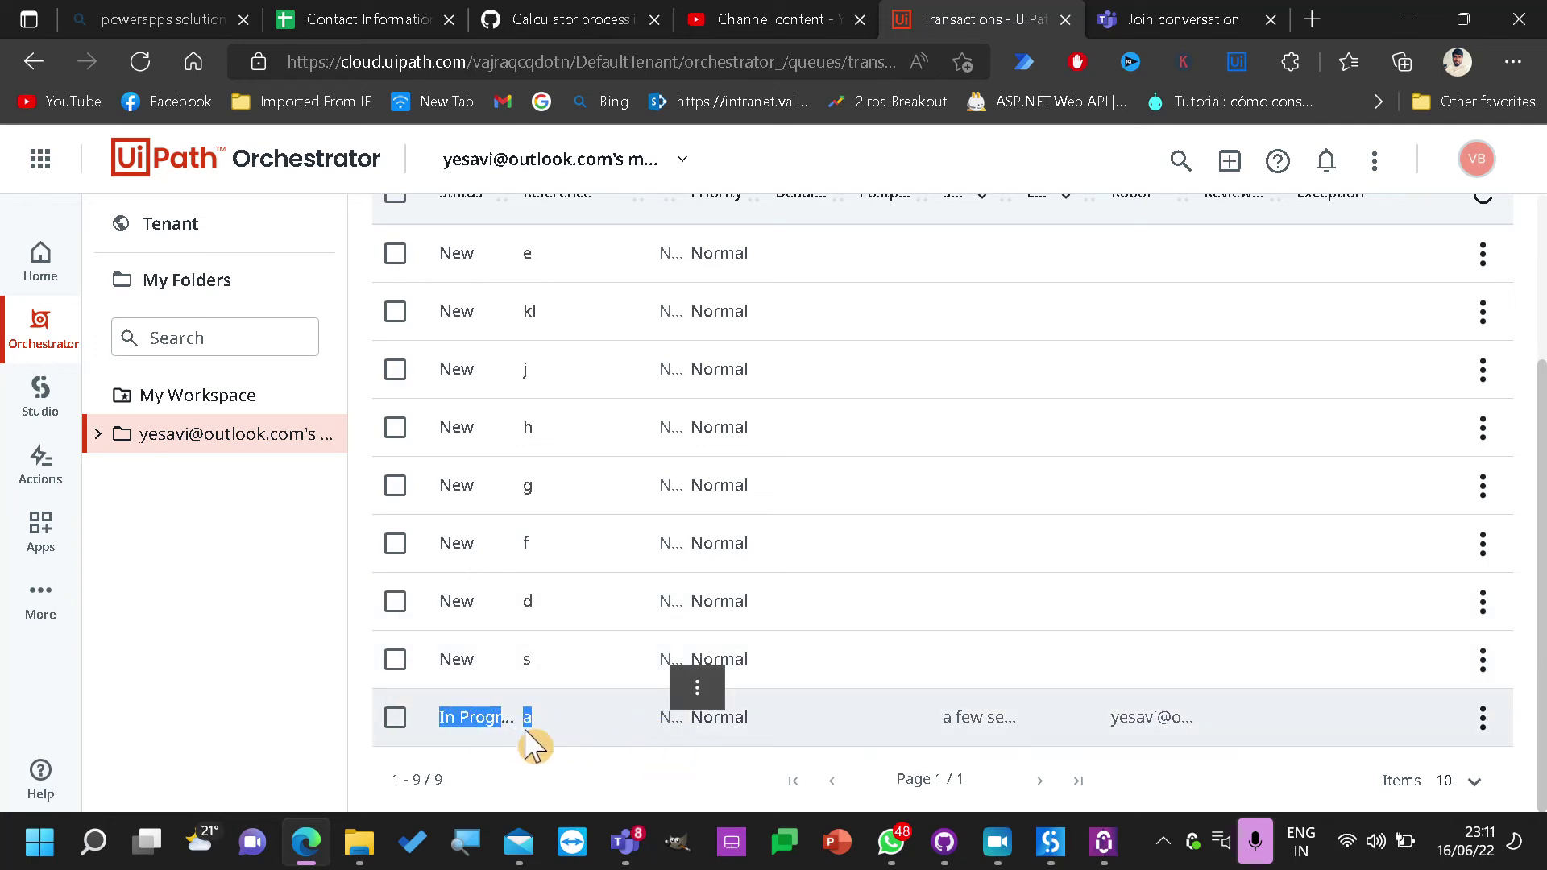
Switch back to the RoboticEnterpriseFramework_Training project and remove the disabled breakpoint from the Add Queue Item activity
{"action": "mouse_move", "coordinate": [1051, 842]}
{"action": "left_click", "coordinate": [931, 580]}
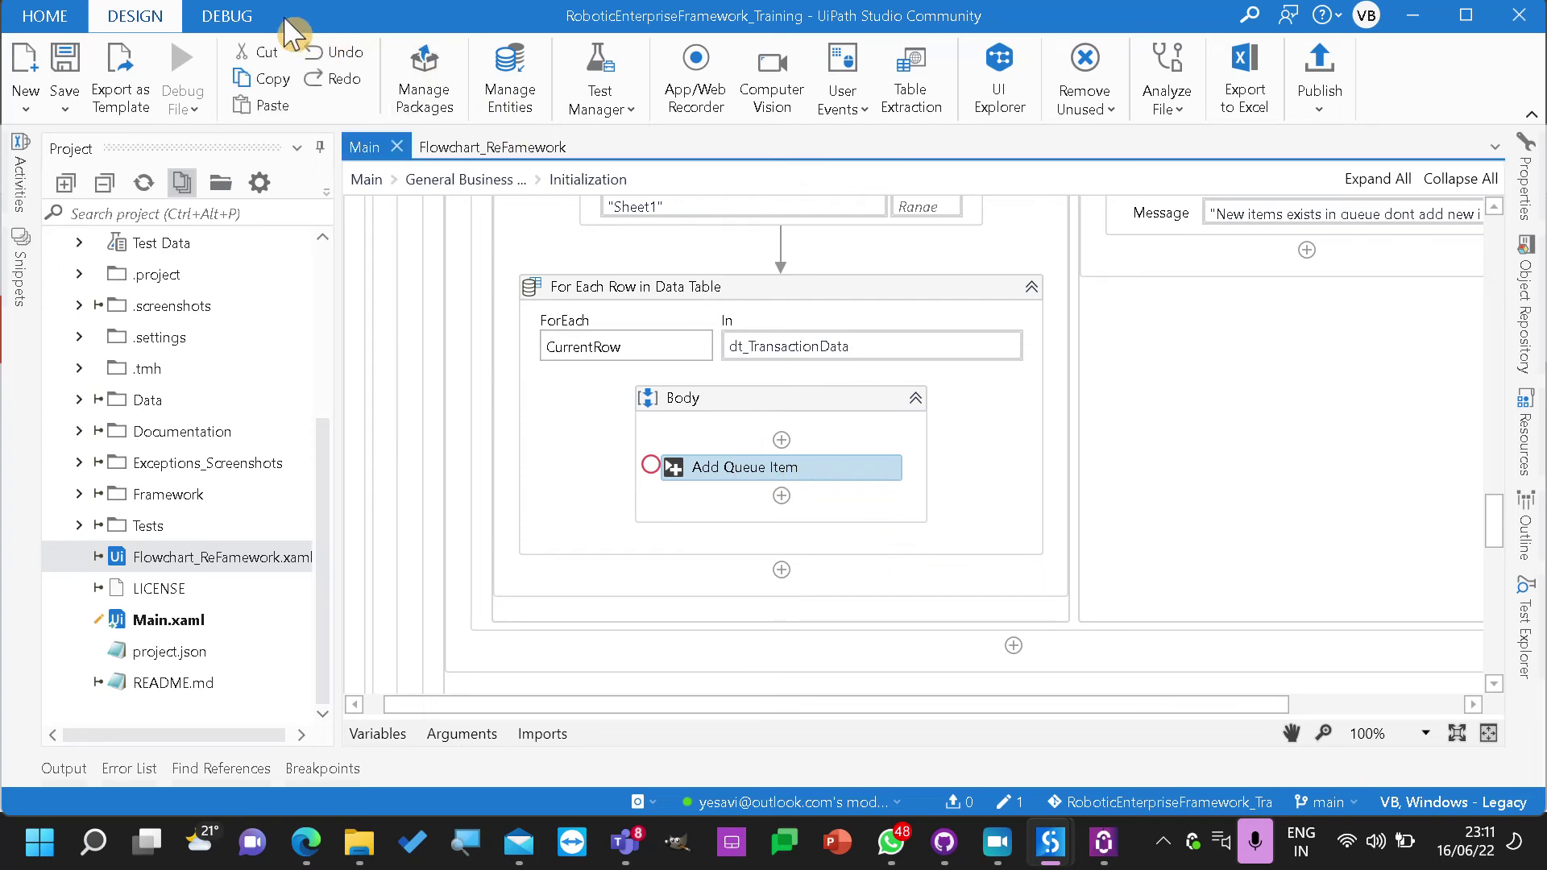
{"action": "left_click", "coordinate": [256, 18]}
Review the Initialization logic from Get Queue Items and the new queue items condition through Read Range to the Add Queue Item loop
{"action": "scroll", "coordinate": [596, 500], "scroll_direction": "up", "scroll_amount": 10}
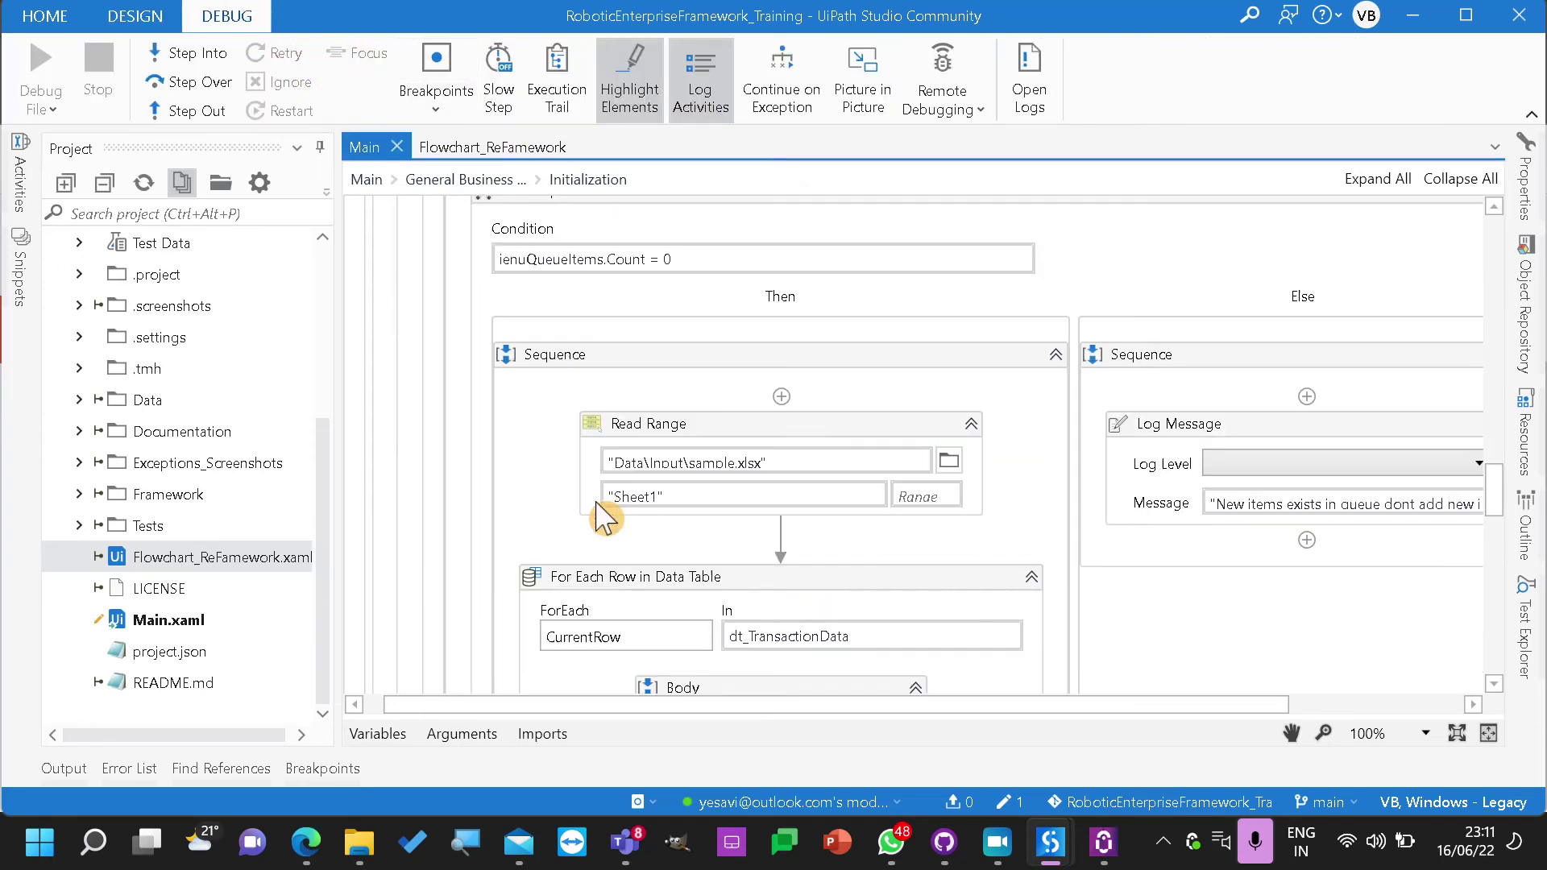
{"action": "scroll", "coordinate": [600, 516], "scroll_direction": "down", "scroll_amount": 10}
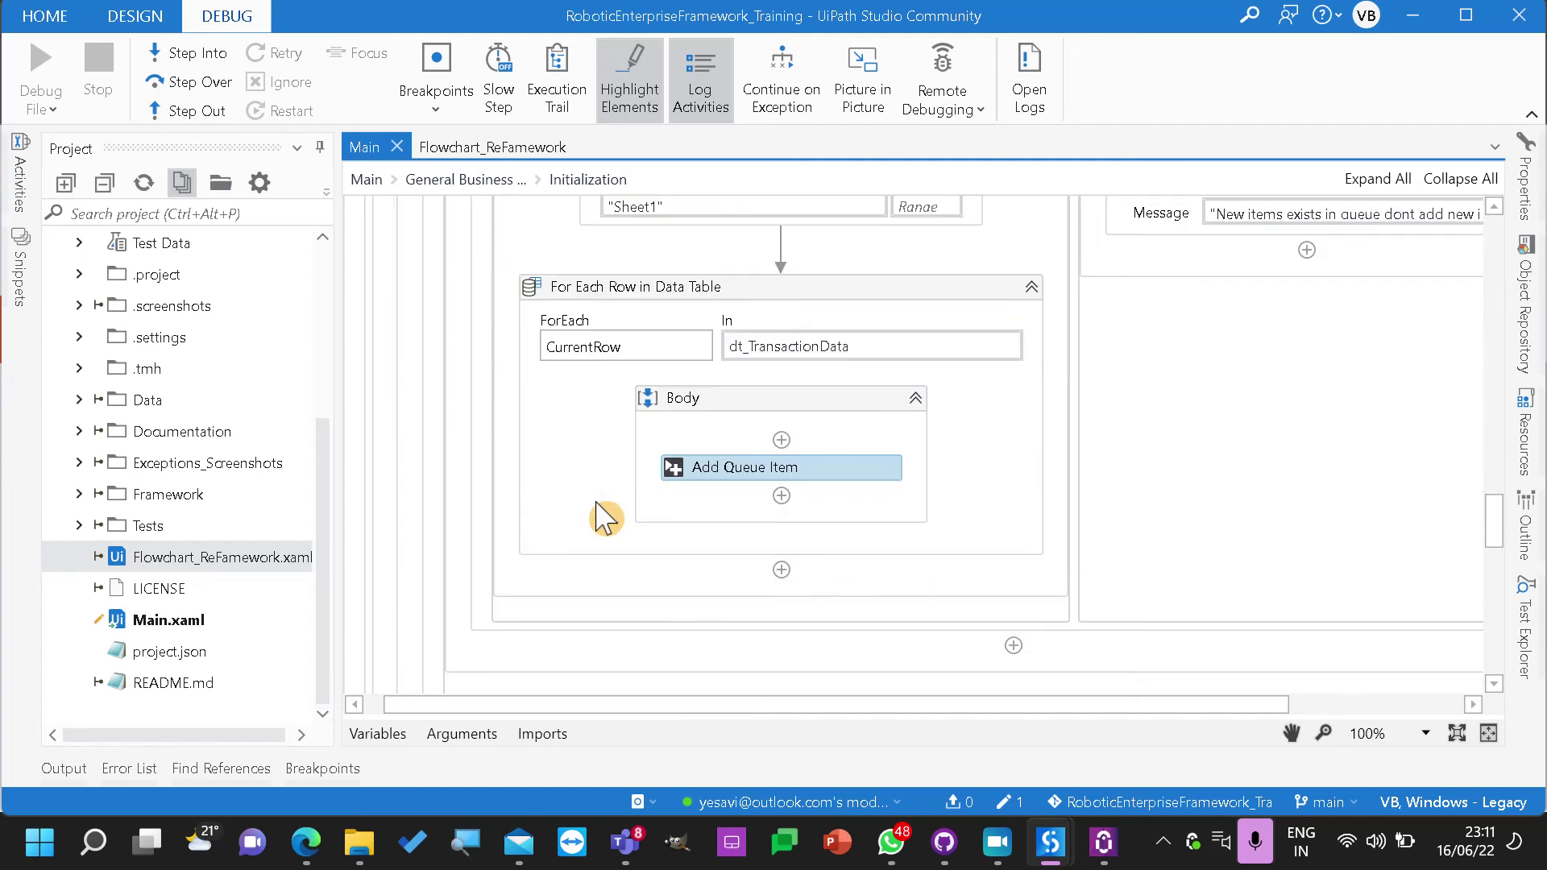
{"action": "scroll", "coordinate": [600, 516], "scroll_direction": "up", "scroll_amount": 4}
{"action": "scroll", "coordinate": [603, 516], "scroll_direction": "up", "scroll_amount": 5}
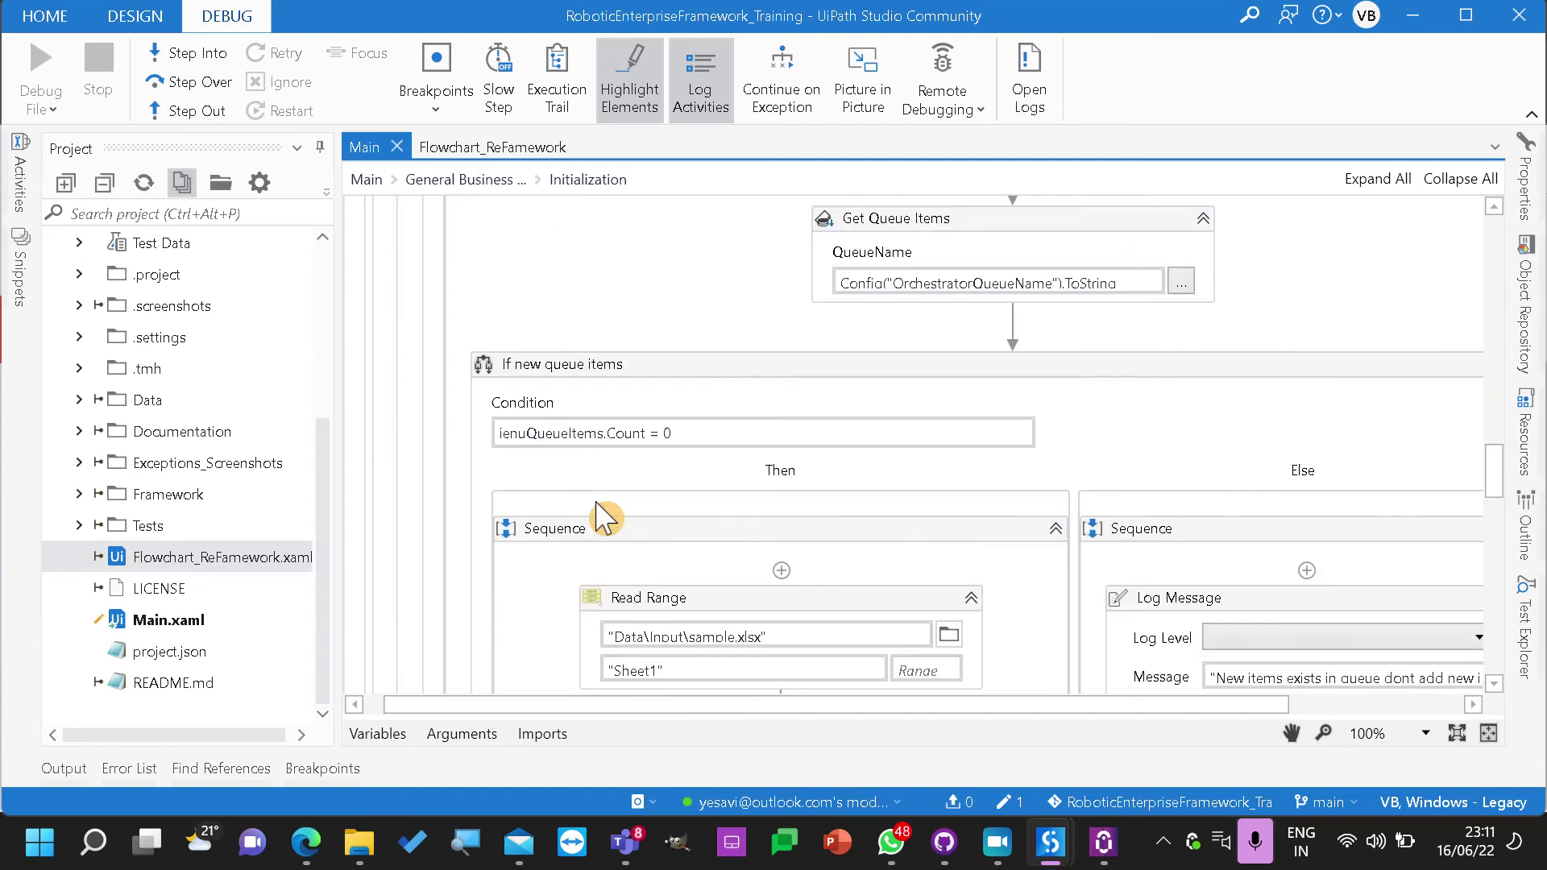
{"action": "scroll", "coordinate": [604, 516], "scroll_direction": "down", "scroll_amount": 3}
{"action": "scroll", "coordinate": [604, 517], "scroll_direction": "down", "scroll_amount": 6}
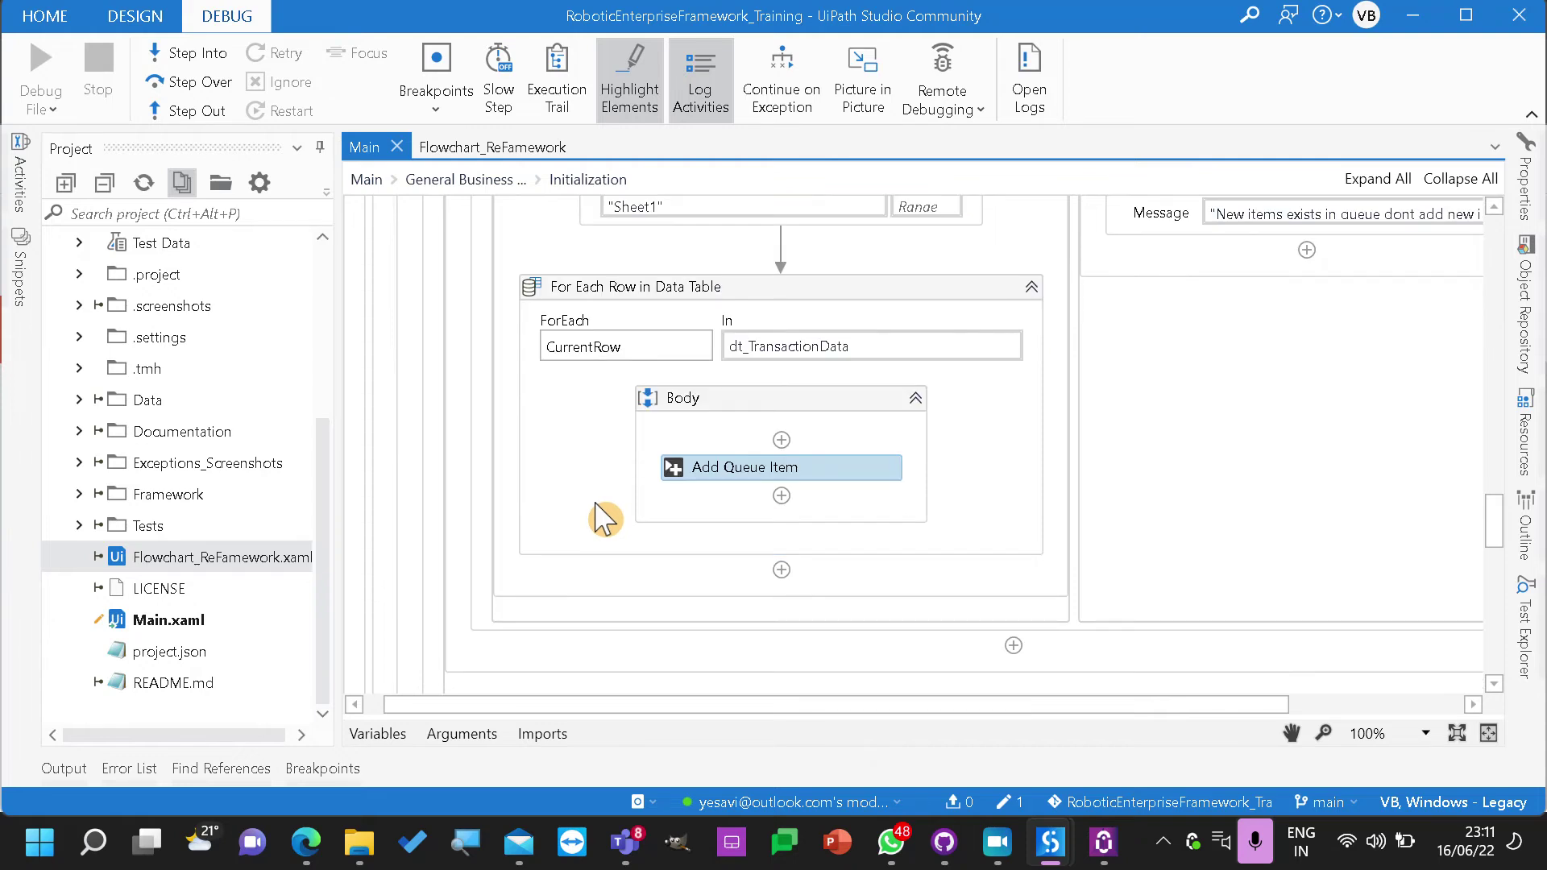
{"action": "scroll", "coordinate": [600, 516], "scroll_direction": "up", "scroll_amount": 4}
{"action": "scroll", "coordinate": [594, 507], "scroll_direction": "down", "scroll_amount": 5}
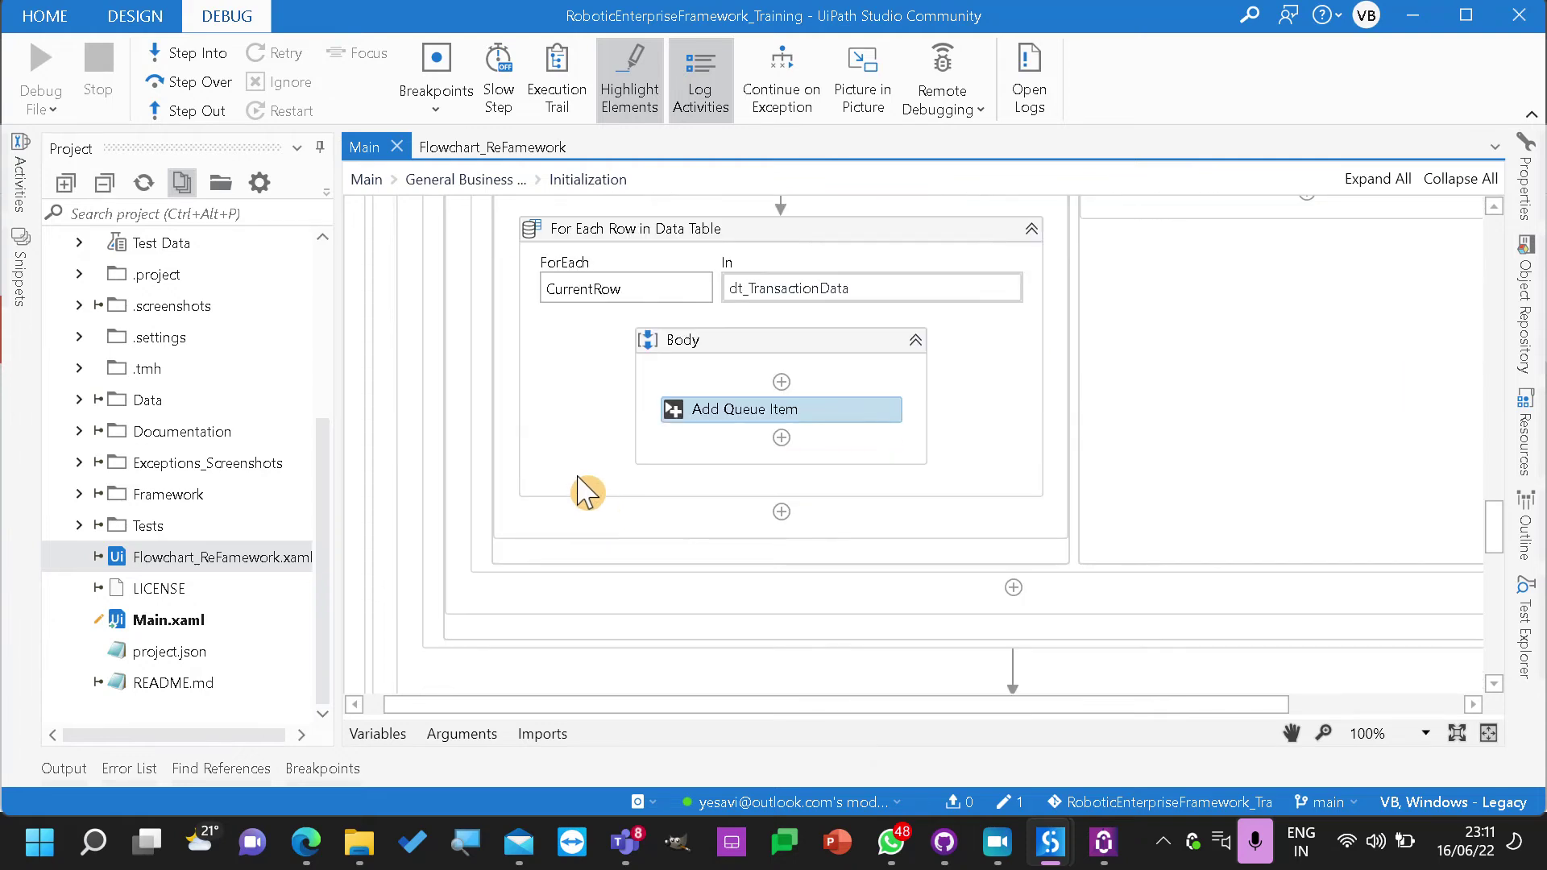
Run the RoboticEnterpriseFramework_Training project without debugging and switch to the queue's transactions in UiPath Orchestrator
{"action": "left_click", "coordinate": [50, 113]}
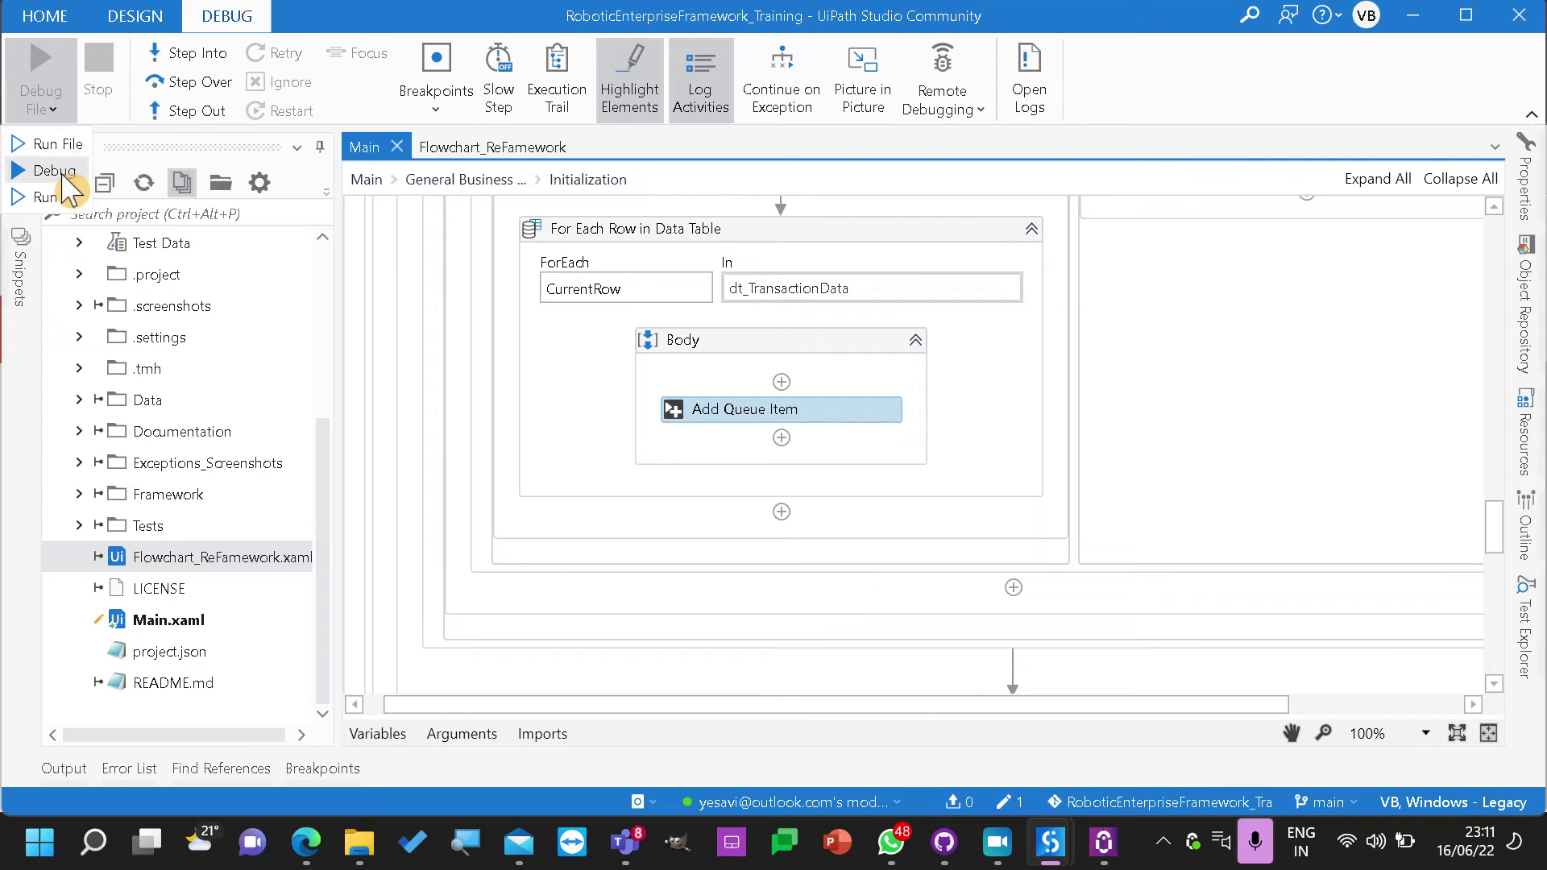
{"action": "left_click", "coordinate": [53, 197]}
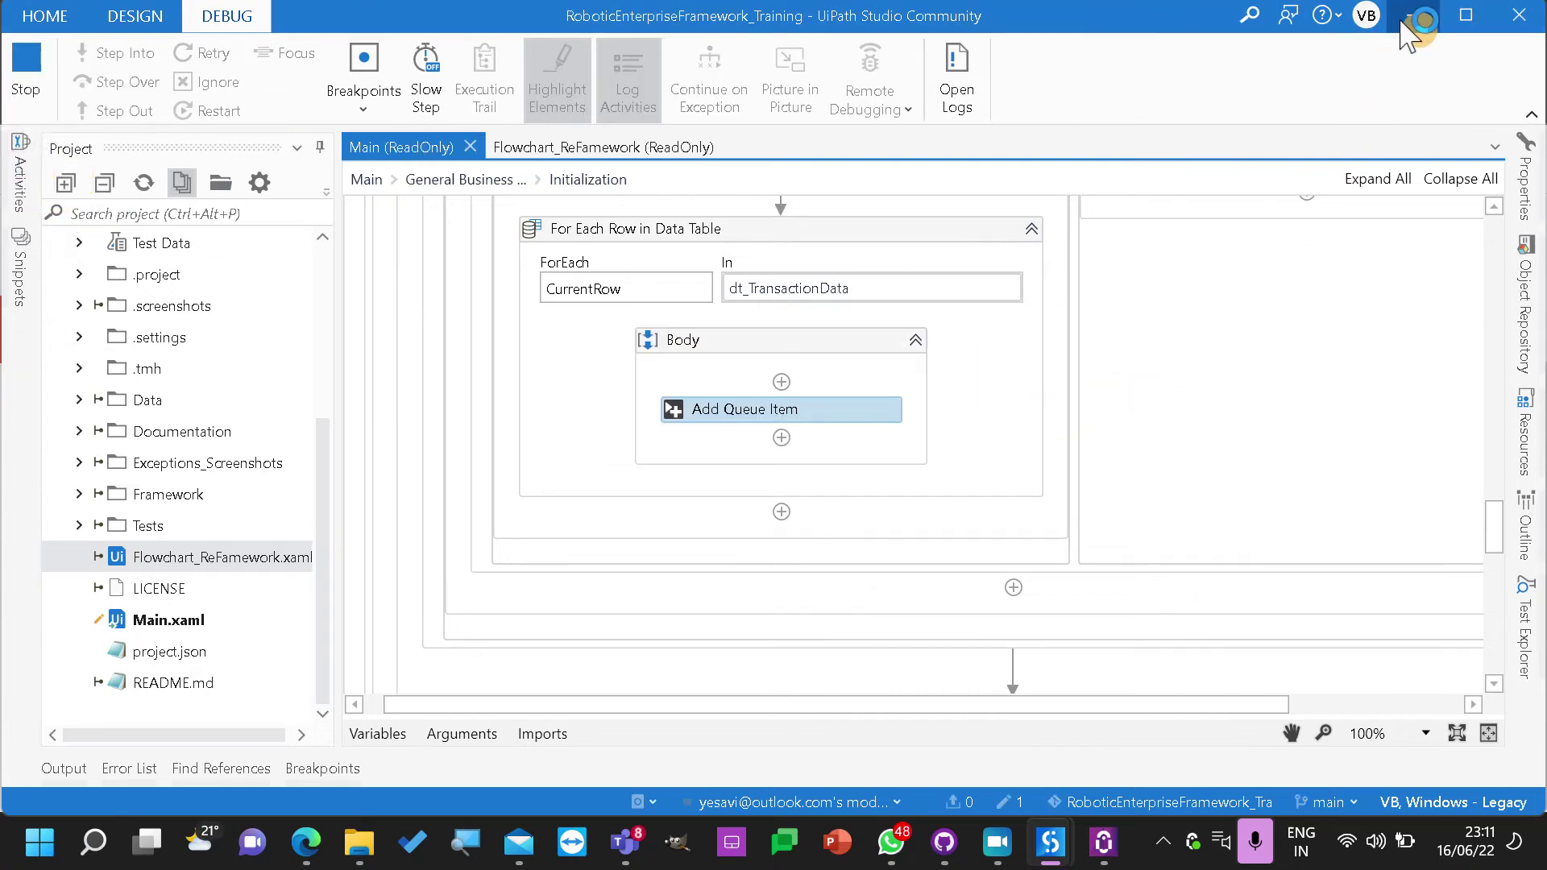
{"action": "key", "text": "alt+Tab"}
{"action": "scroll", "coordinate": [1392, 336], "scroll_direction": "up", "scroll_amount": 3}
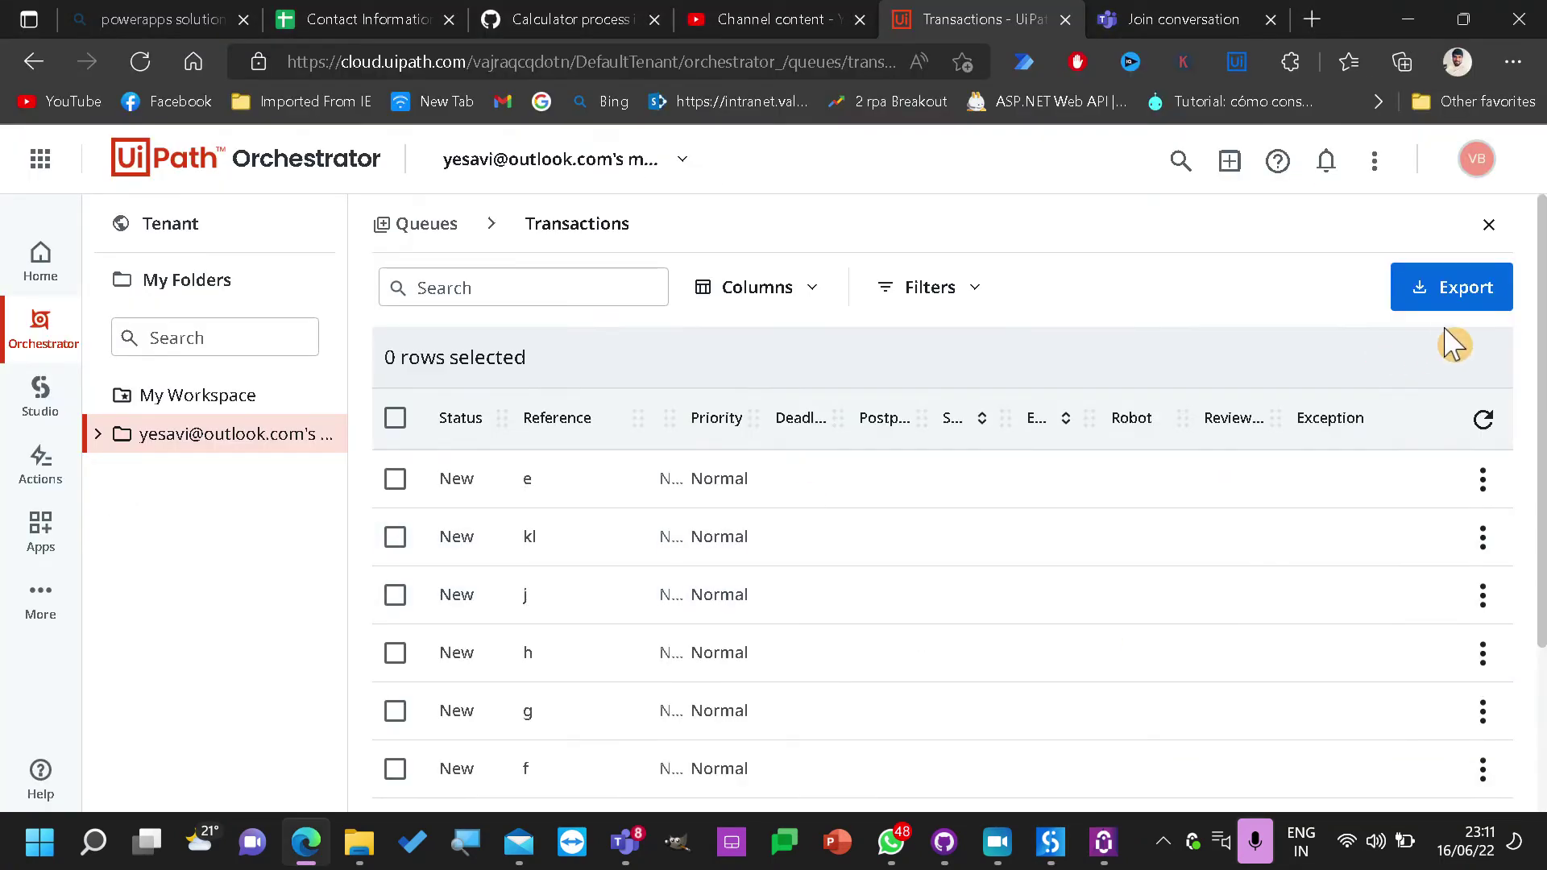
Refresh the queue's transaction list repeatedly and check the statuses of the items being processed
{"action": "left_click", "coordinate": [1483, 419]}
{"action": "scroll", "coordinate": [813, 516], "scroll_direction": "down", "scroll_amount": 3}
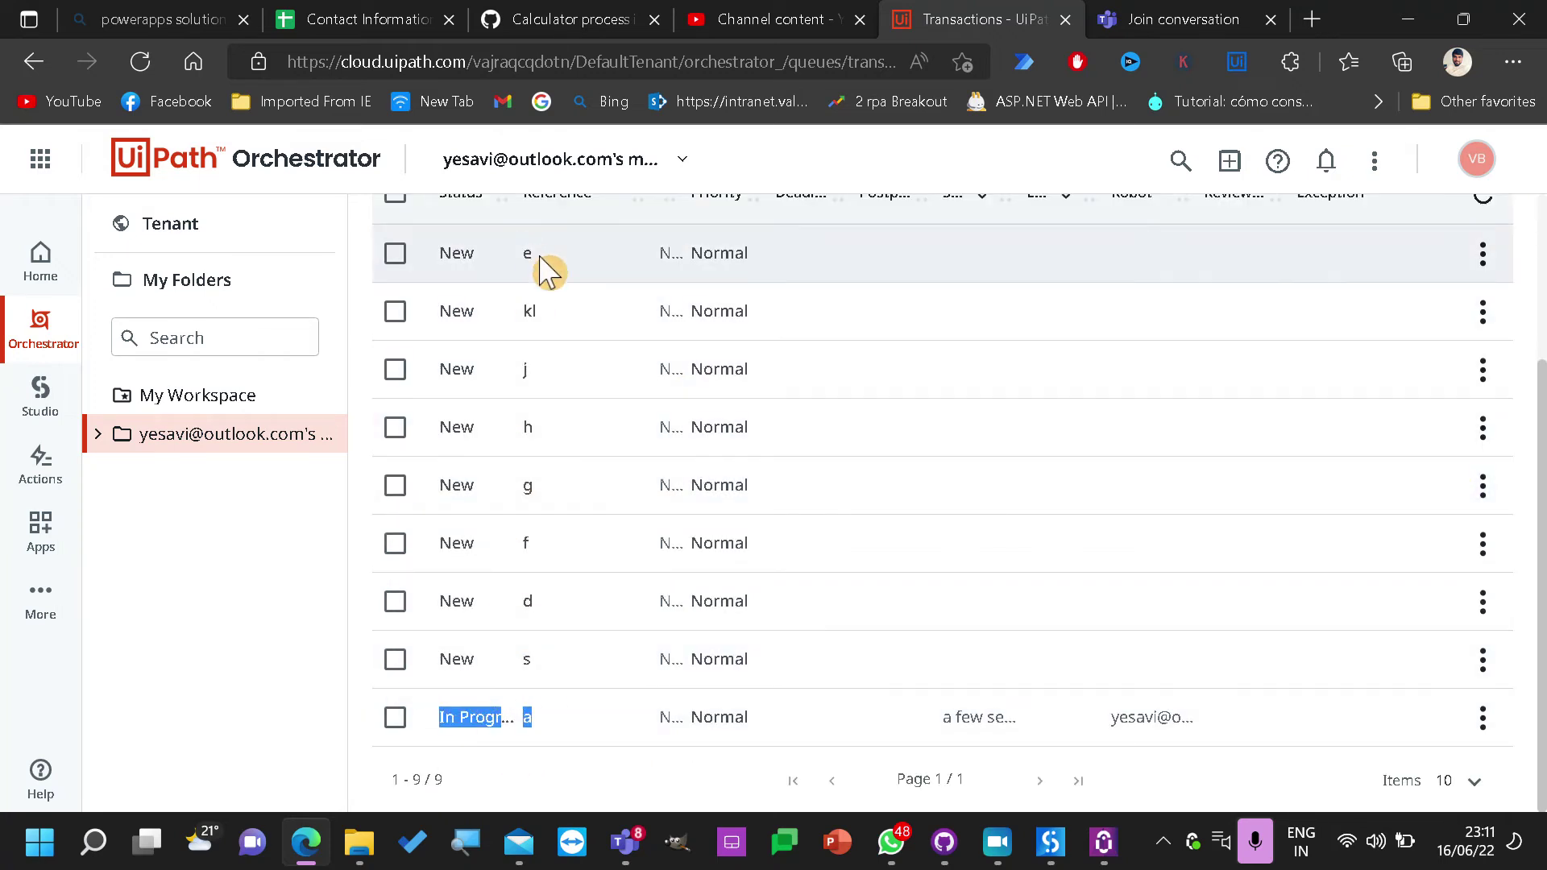
{"action": "scroll", "coordinate": [1385, 515], "scroll_direction": "up", "scroll_amount": 3}
{"action": "left_click", "coordinate": [1485, 421]}
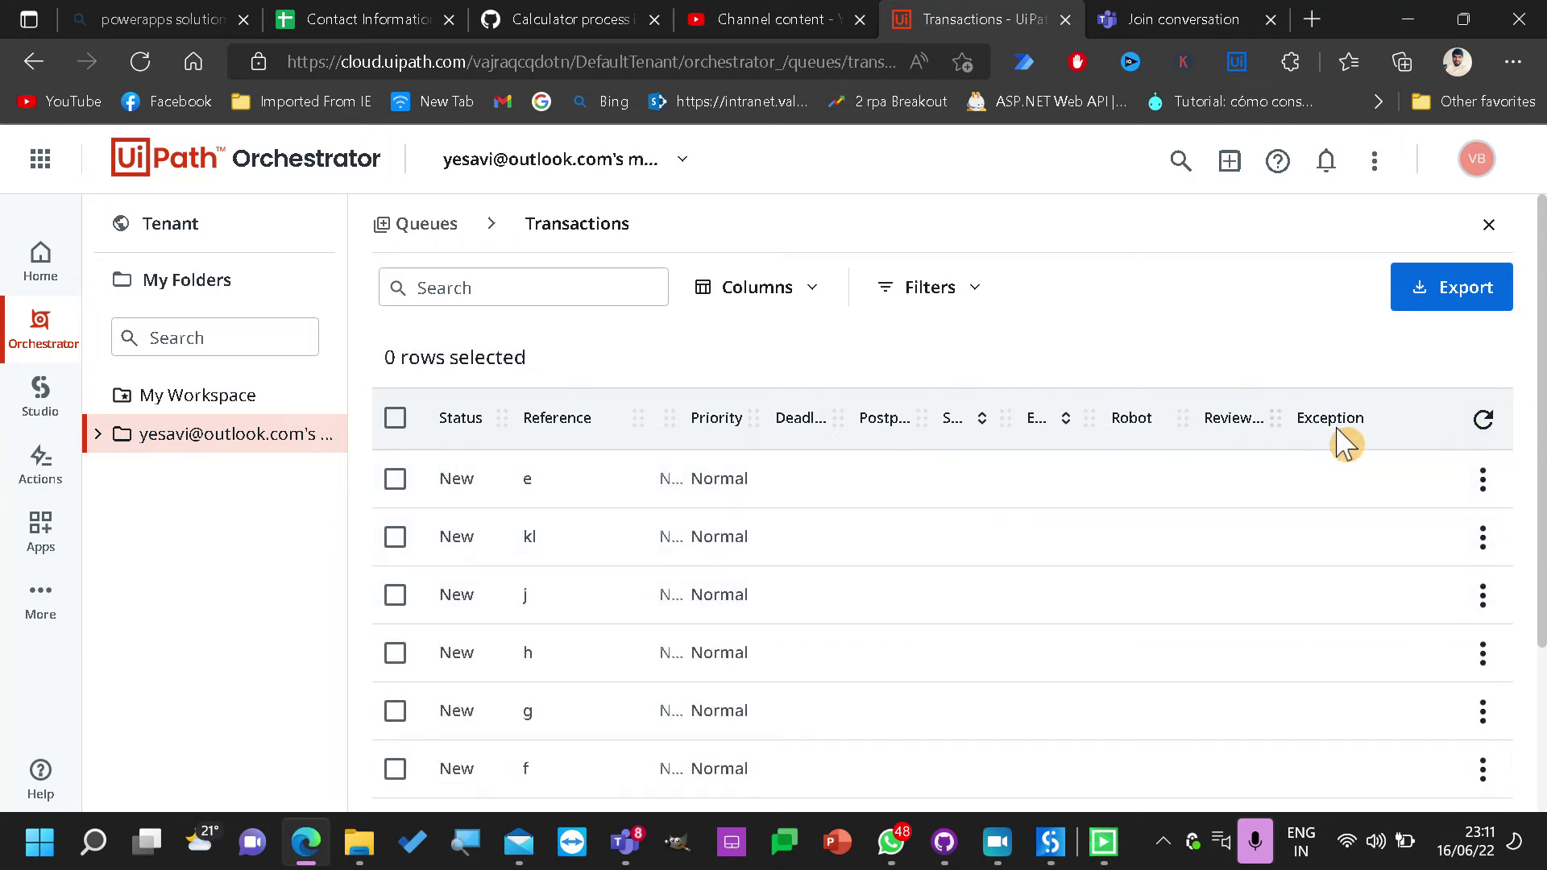
{"action": "left_click", "coordinate": [1484, 419]}
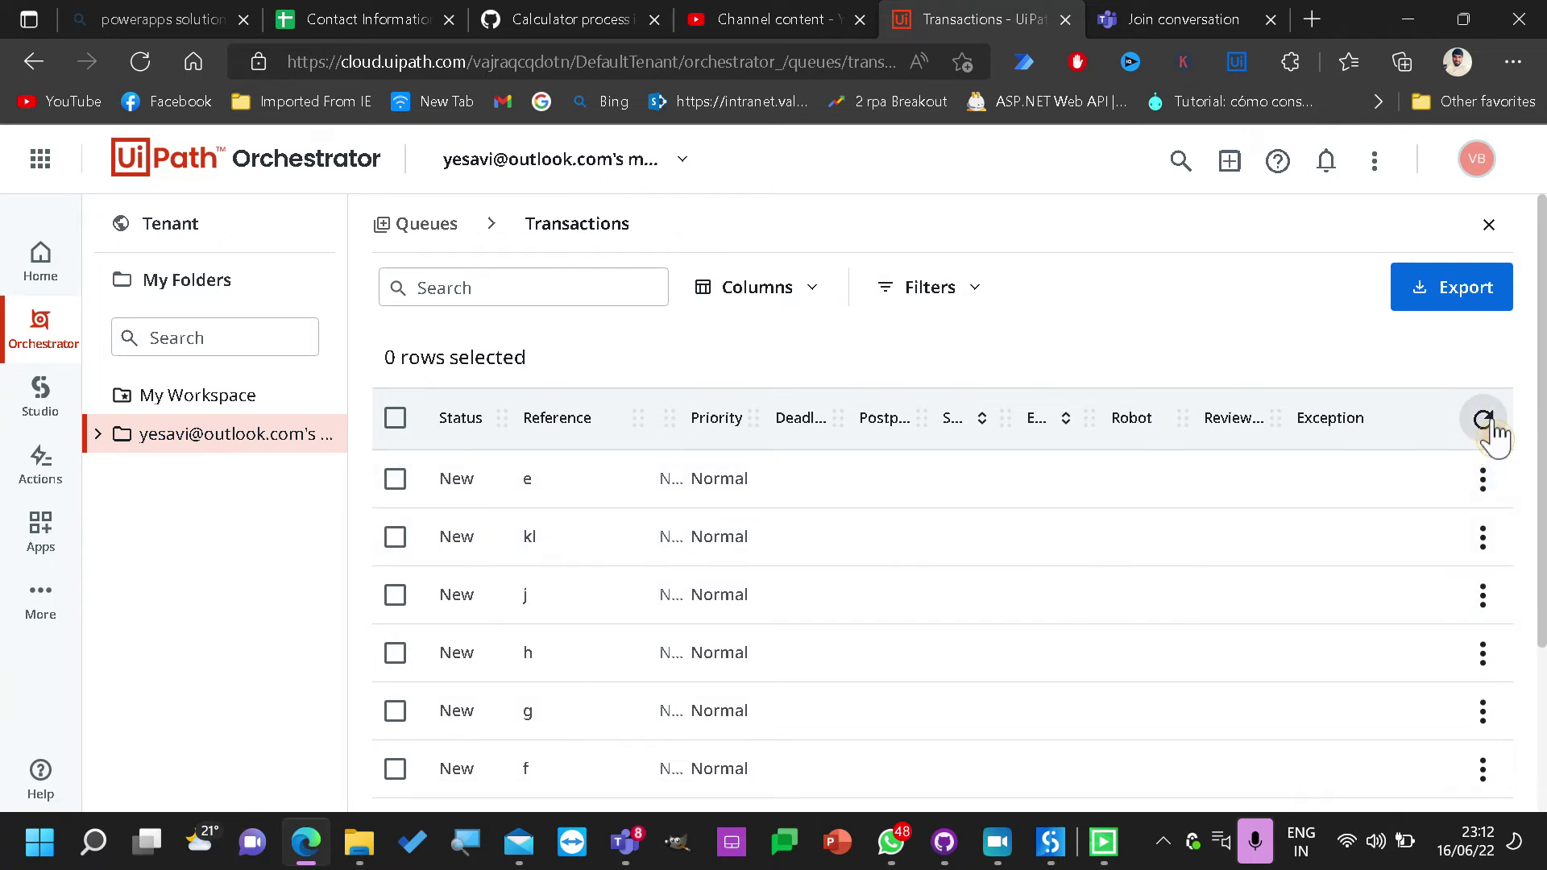
{"action": "left_click", "coordinate": [1489, 425]}
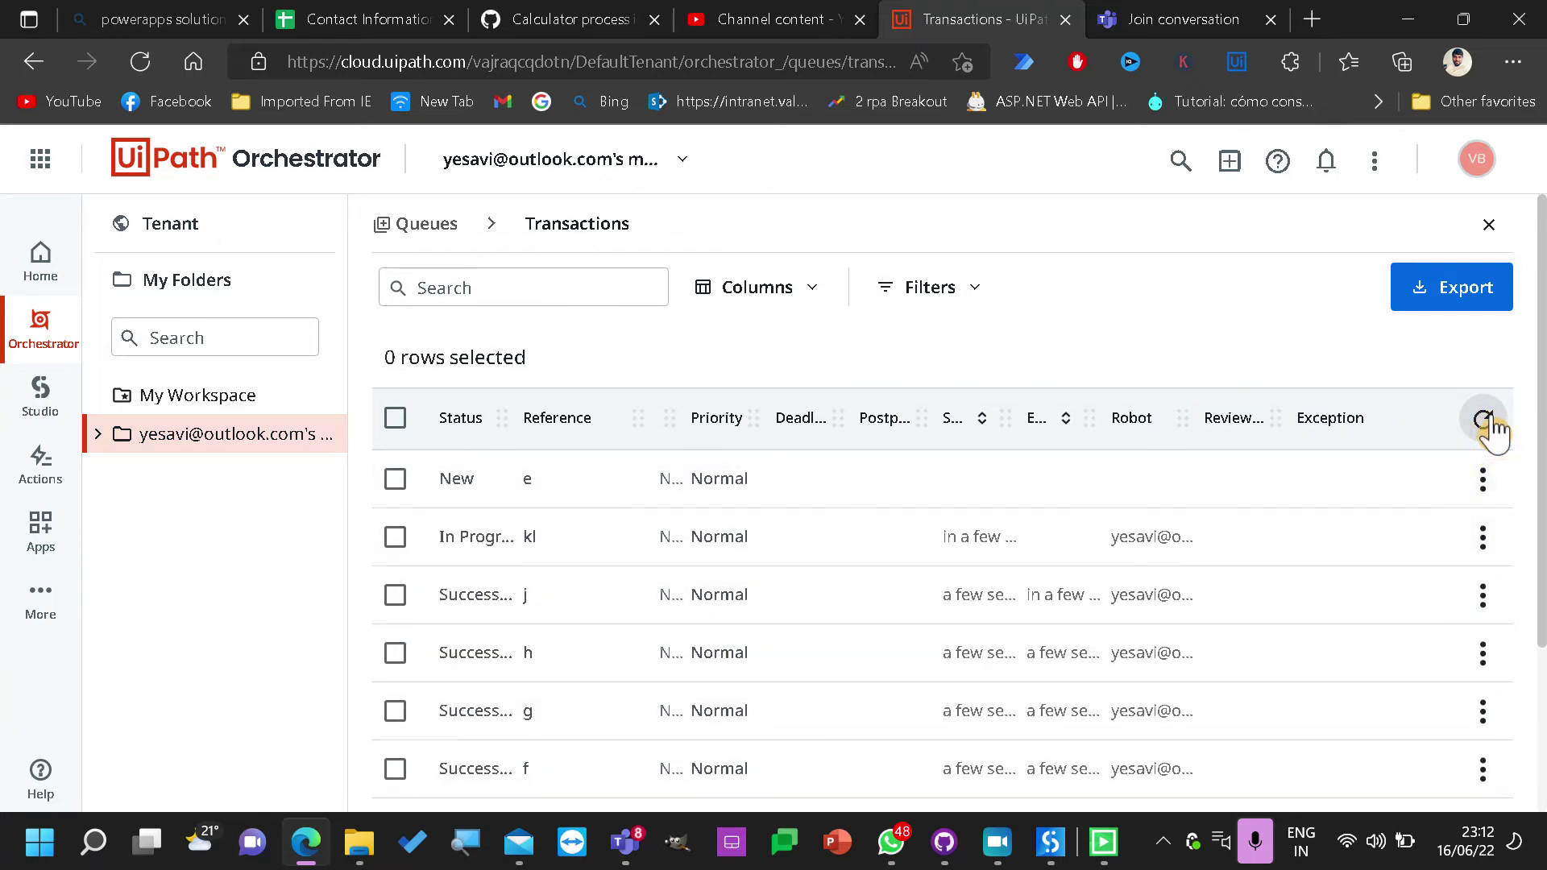
Switch to UiPath Studio, set a breakpoint on the Add Queue Item activity and start debugging the project
{"action": "key", "text": "alt+Tab"}
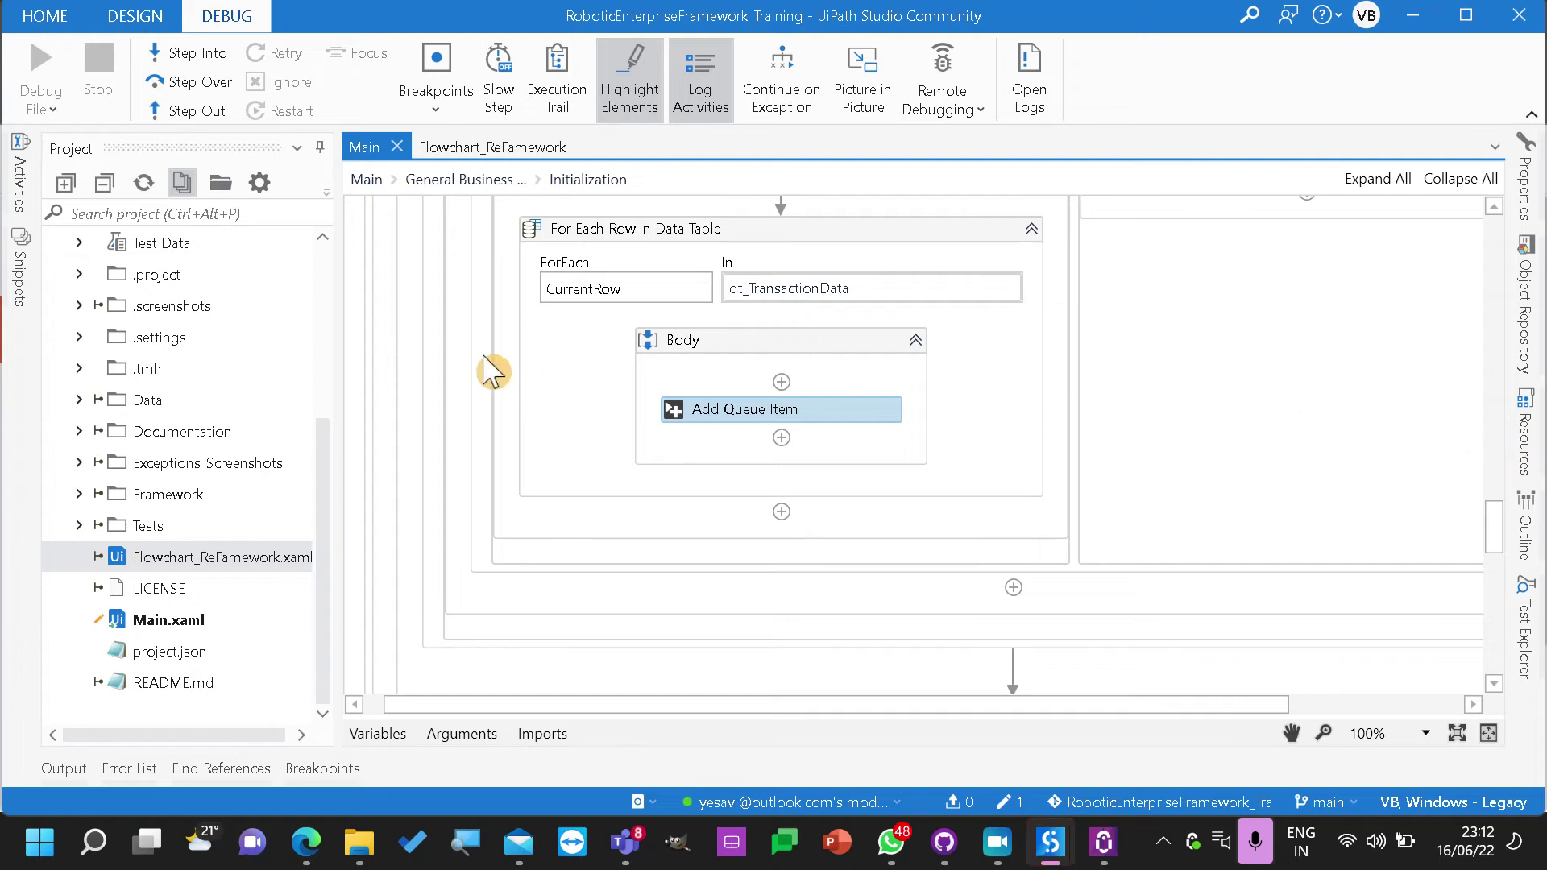
{"action": "left_click", "coordinate": [55, 106]}
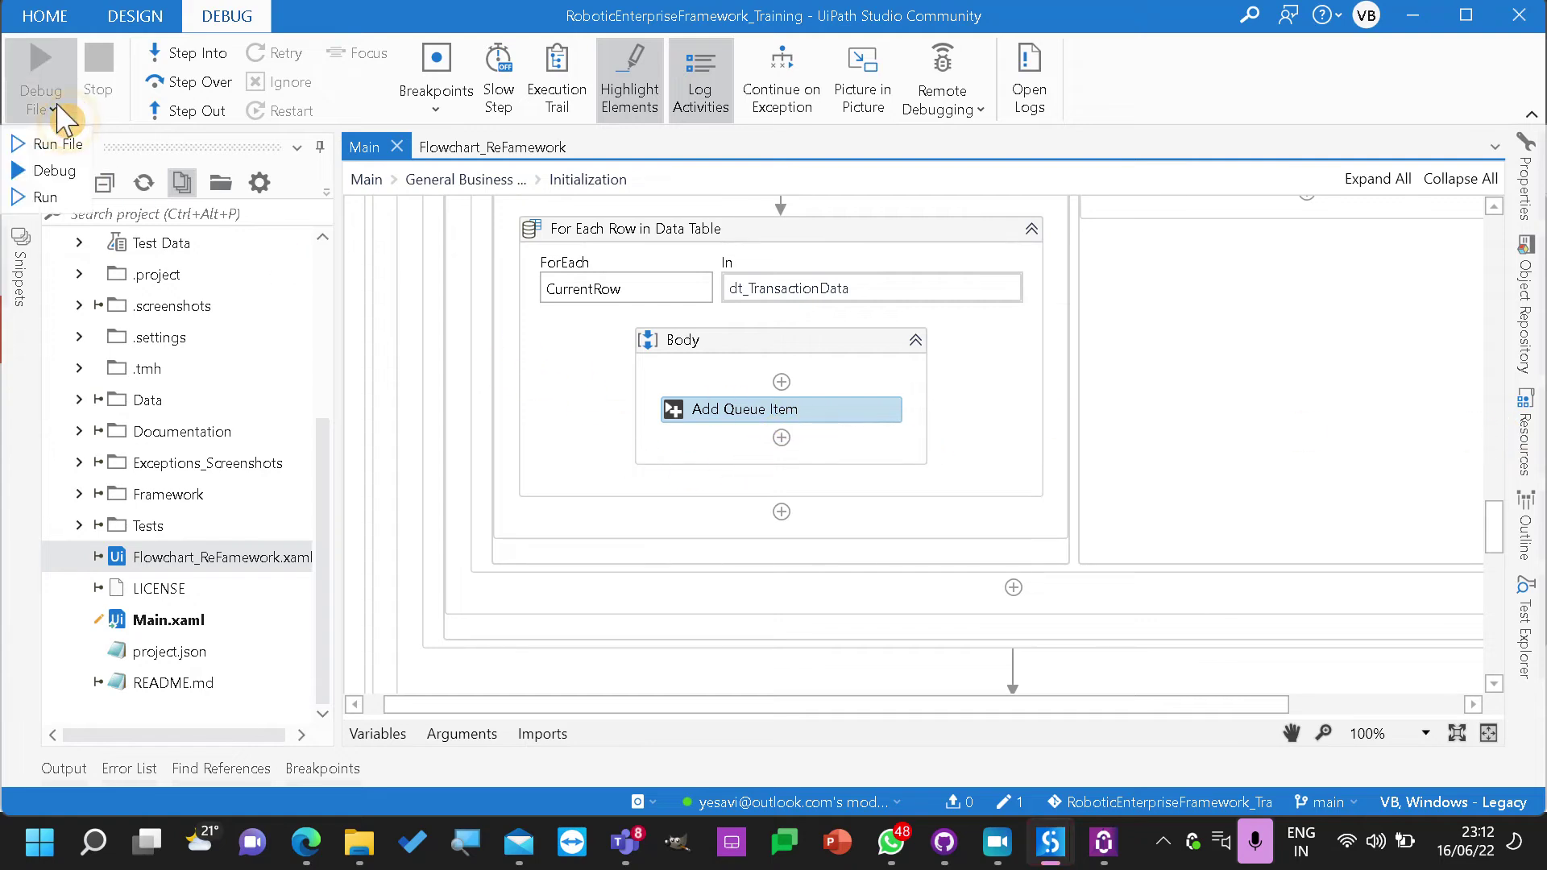
{"action": "left_click", "coordinate": [448, 73]}
{"action": "left_click", "coordinate": [53, 107]}
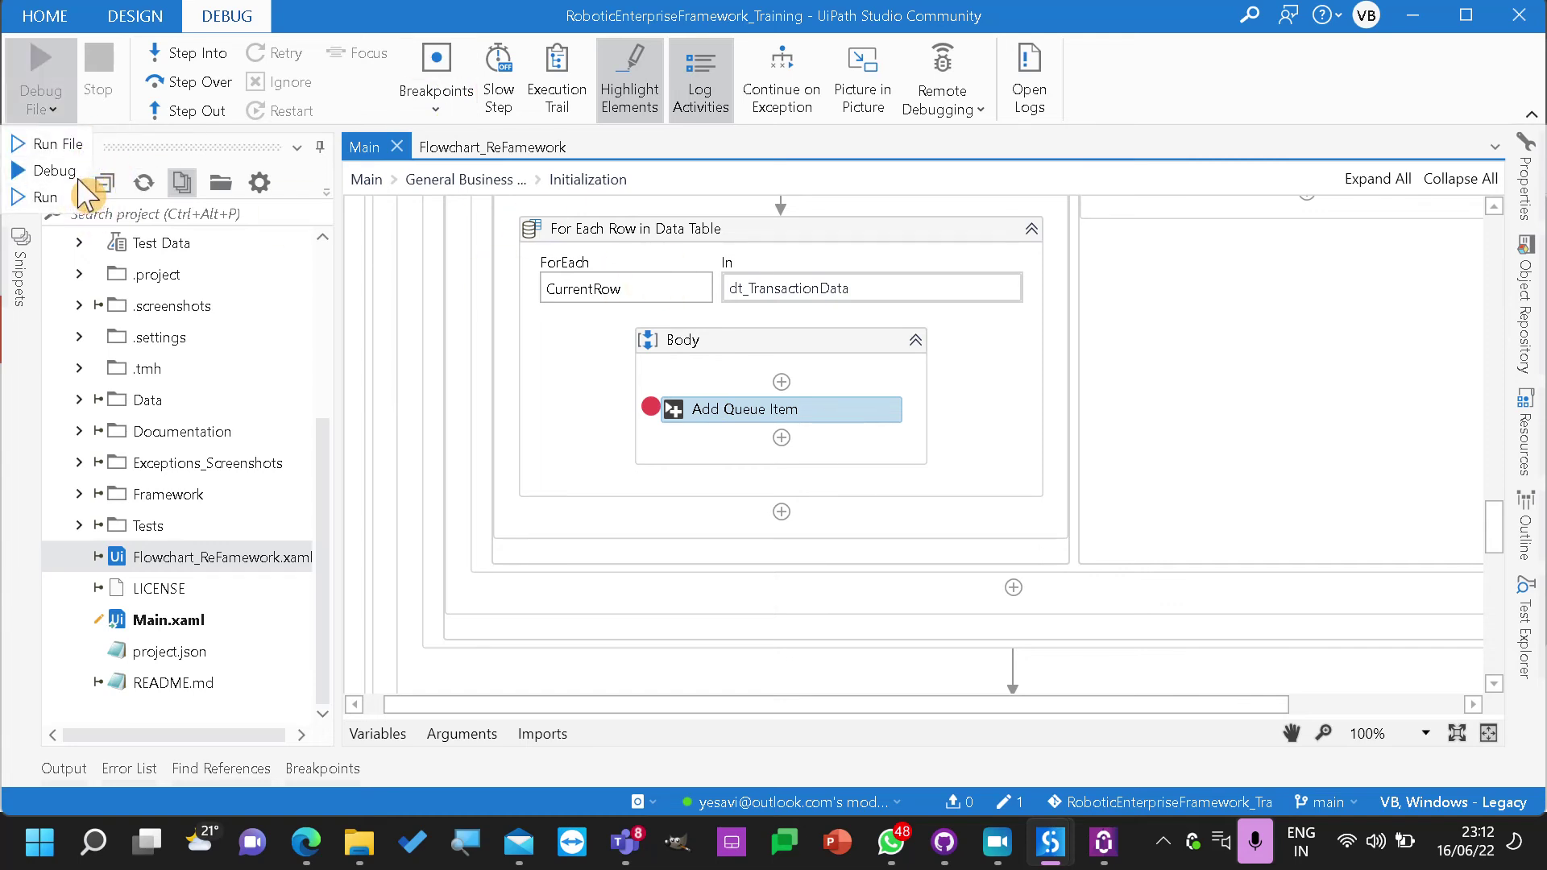
{"action": "left_click", "coordinate": [81, 179]}
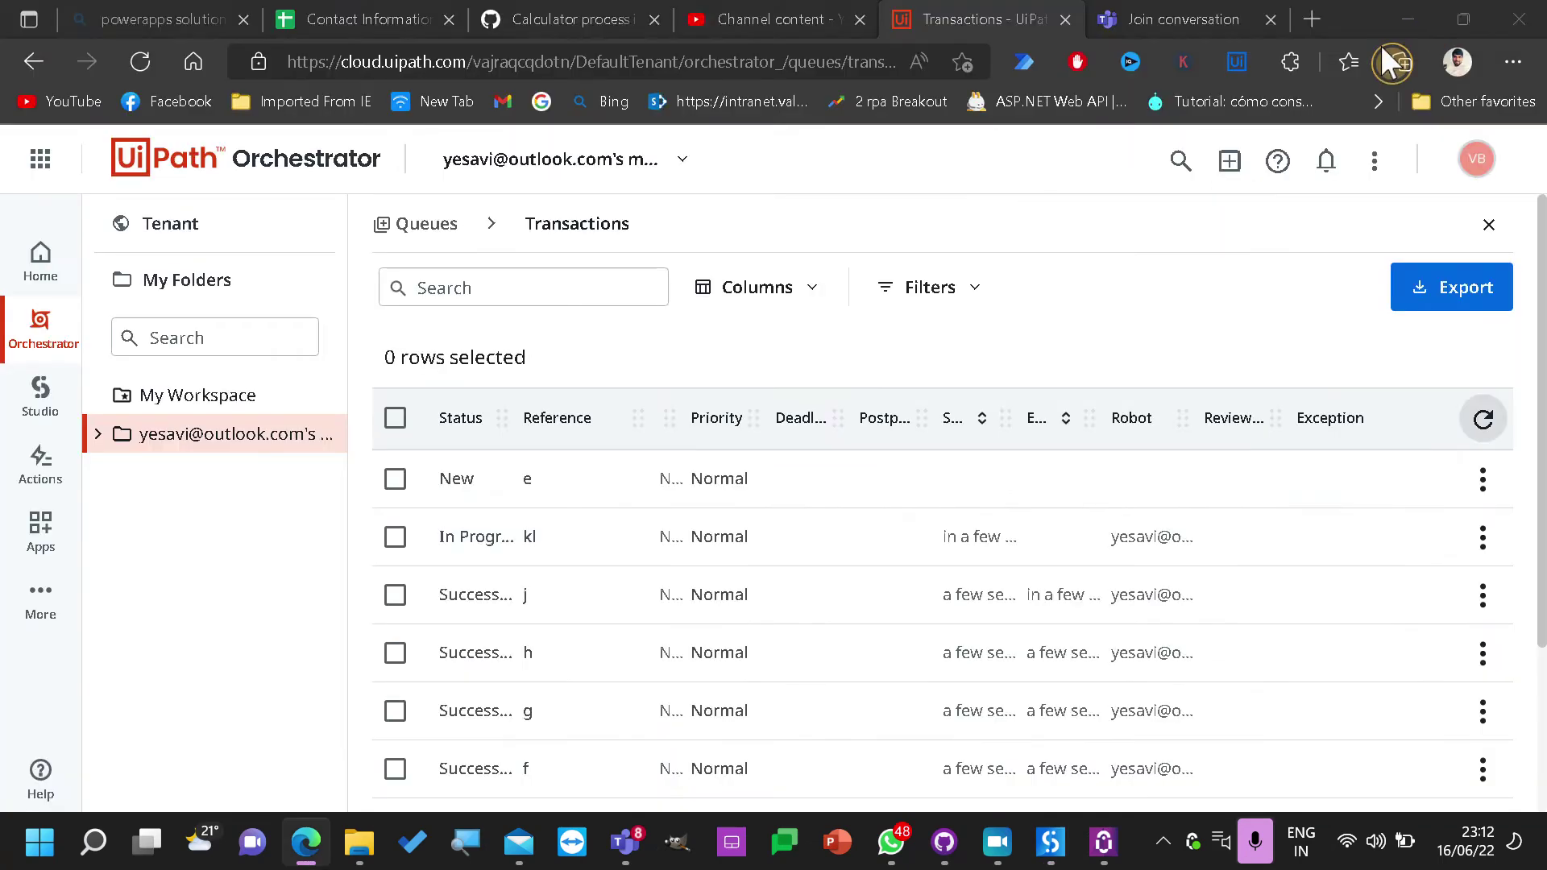
Return to Orchestrator, refresh the queue's transactions and review the status of every item
{"action": "left_click", "coordinate": [1412, 15]}
{"action": "left_click", "coordinate": [1483, 419]}
{"action": "scroll", "coordinate": [822, 607], "scroll_direction": "down", "scroll_amount": 3}
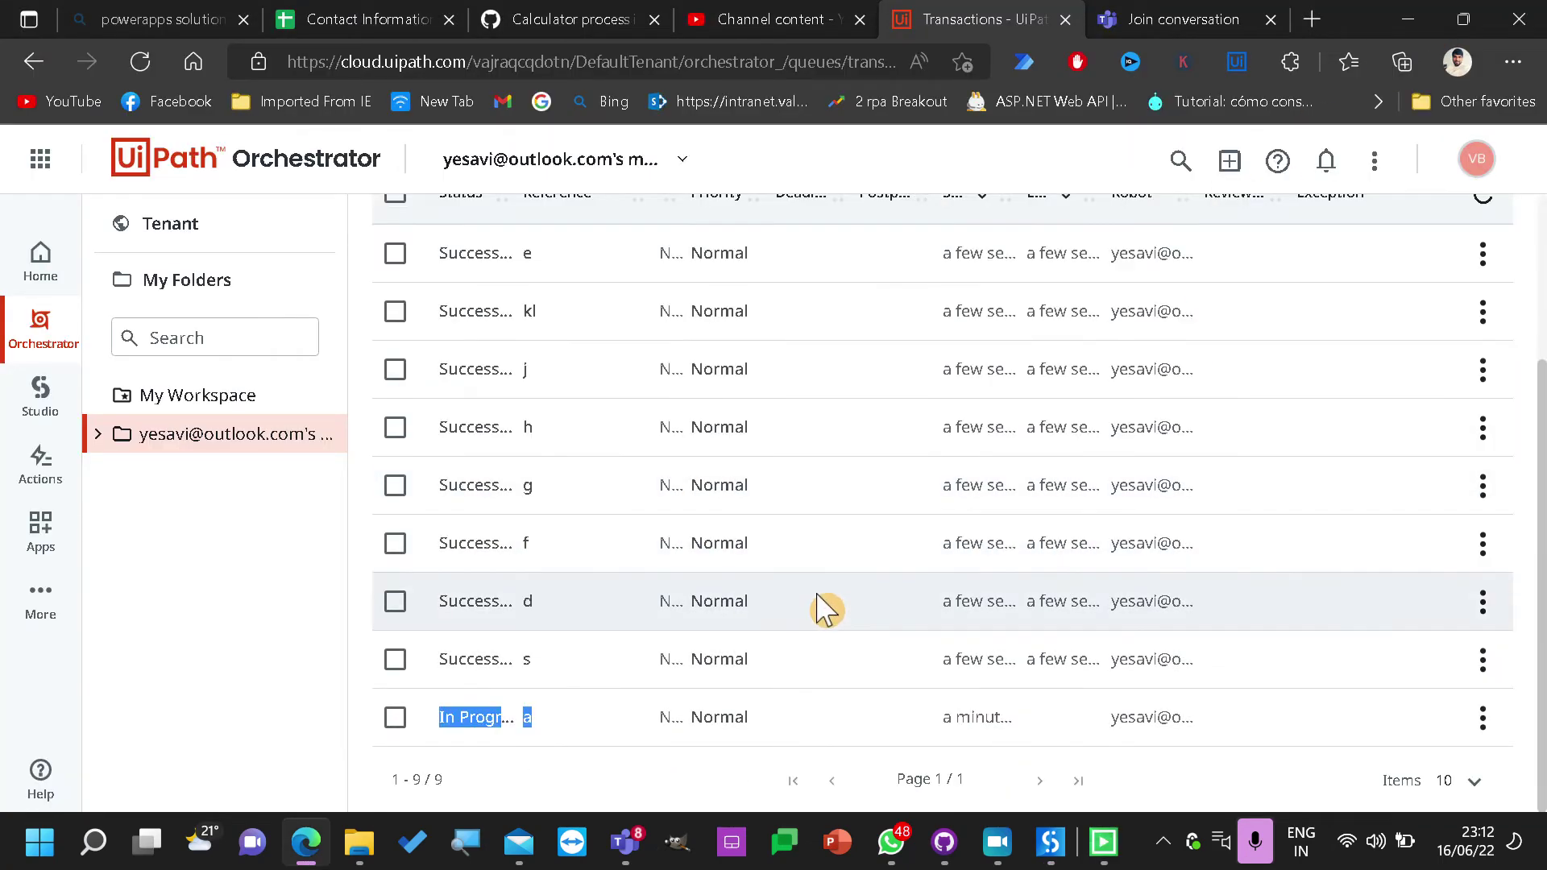
{"action": "scroll", "coordinate": [818, 600], "scroll_direction": "up", "scroll_amount": 3}
In the paused UiPath Studio debug session, step into Add Queue Item and pin the Output log open to read its messages
{"action": "left_click", "coordinate": [1392, 26]}
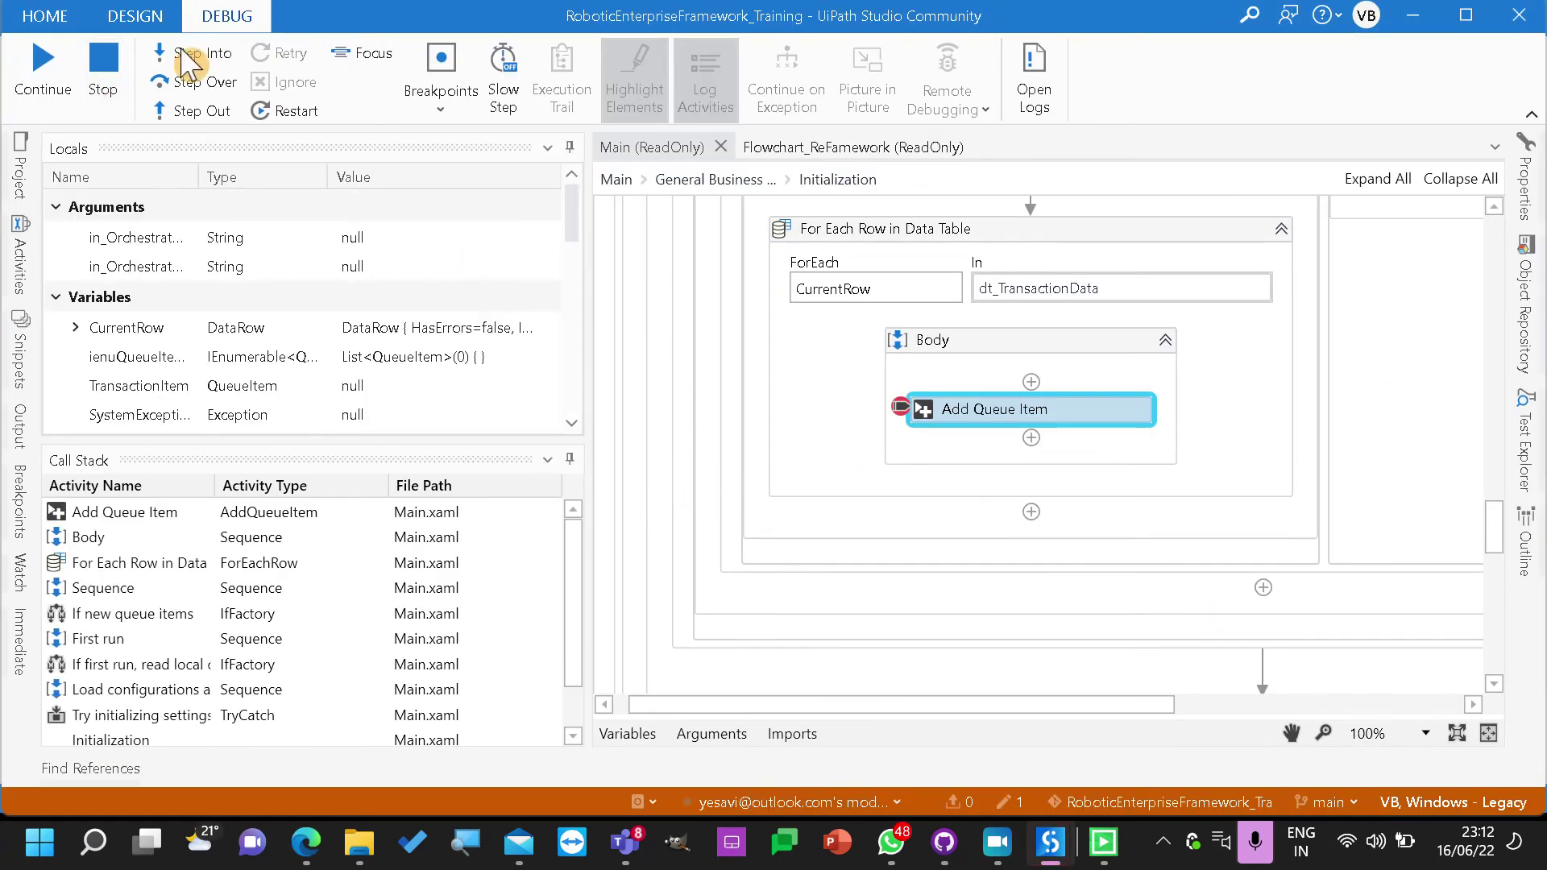
{"action": "left_click", "coordinate": [196, 54]}
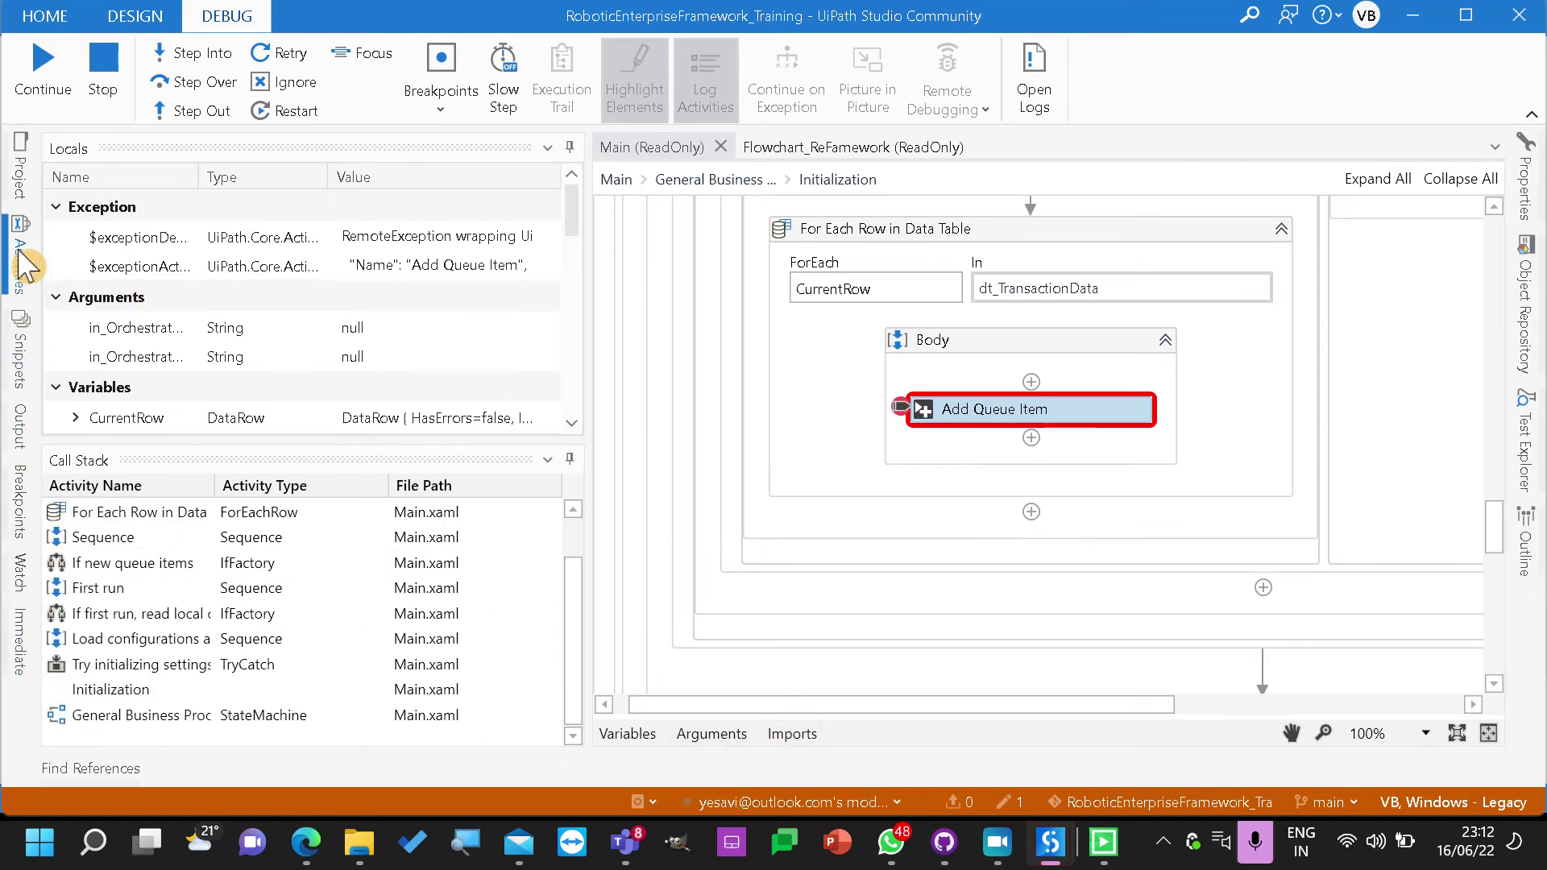
{"action": "left_click", "coordinate": [20, 431]}
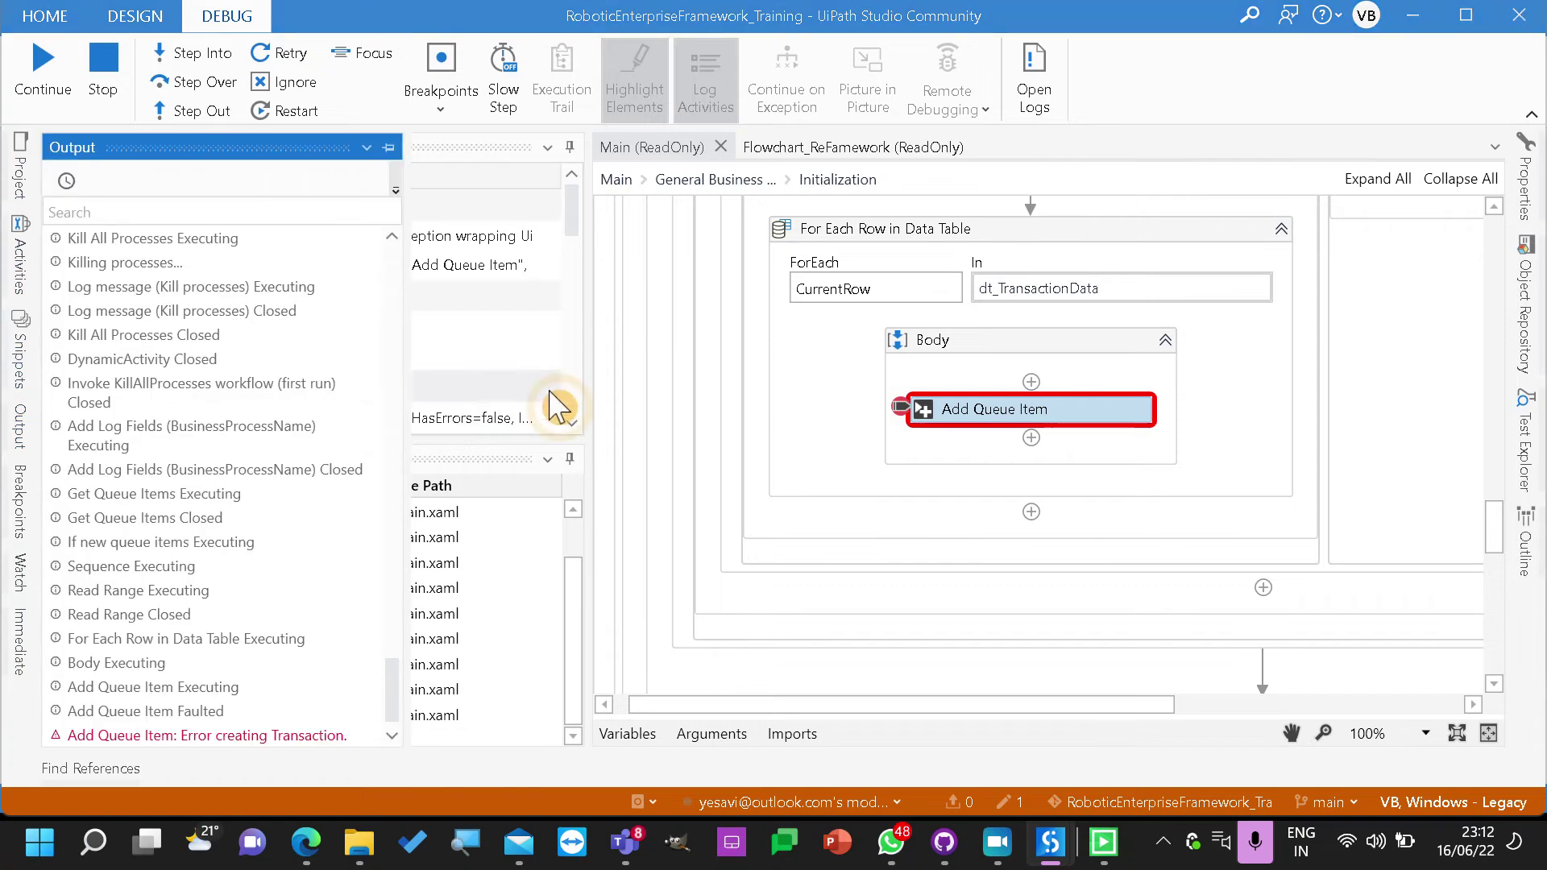
{"action": "left_click", "coordinate": [389, 148]}
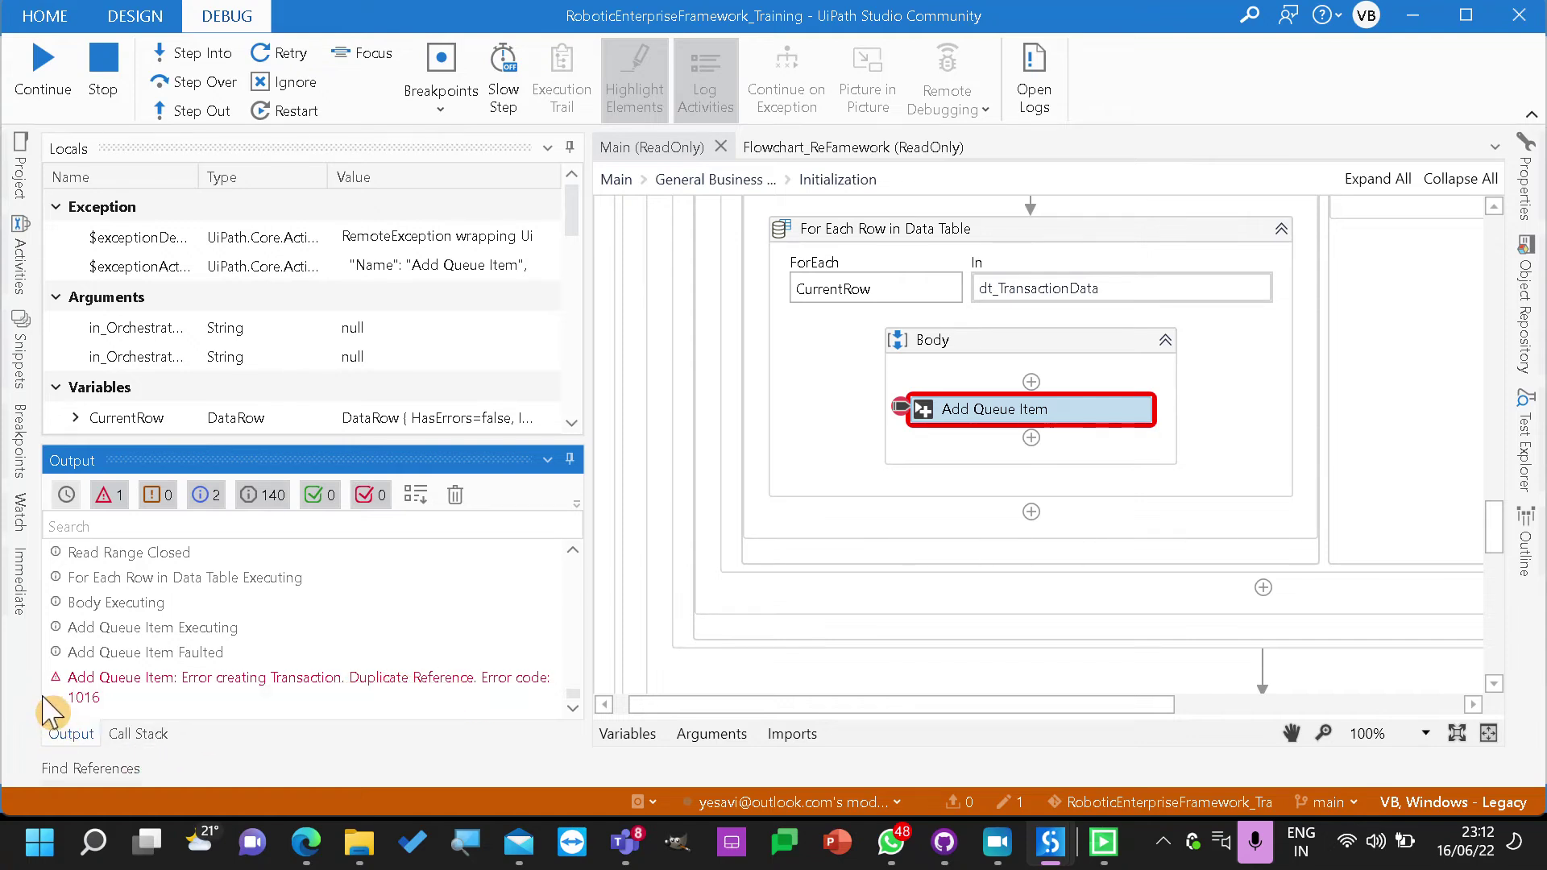
Switch to Orchestrator in Edge, view the details of the transaction with reference e, and close them
{"action": "left_click", "coordinate": [1411, 15]}
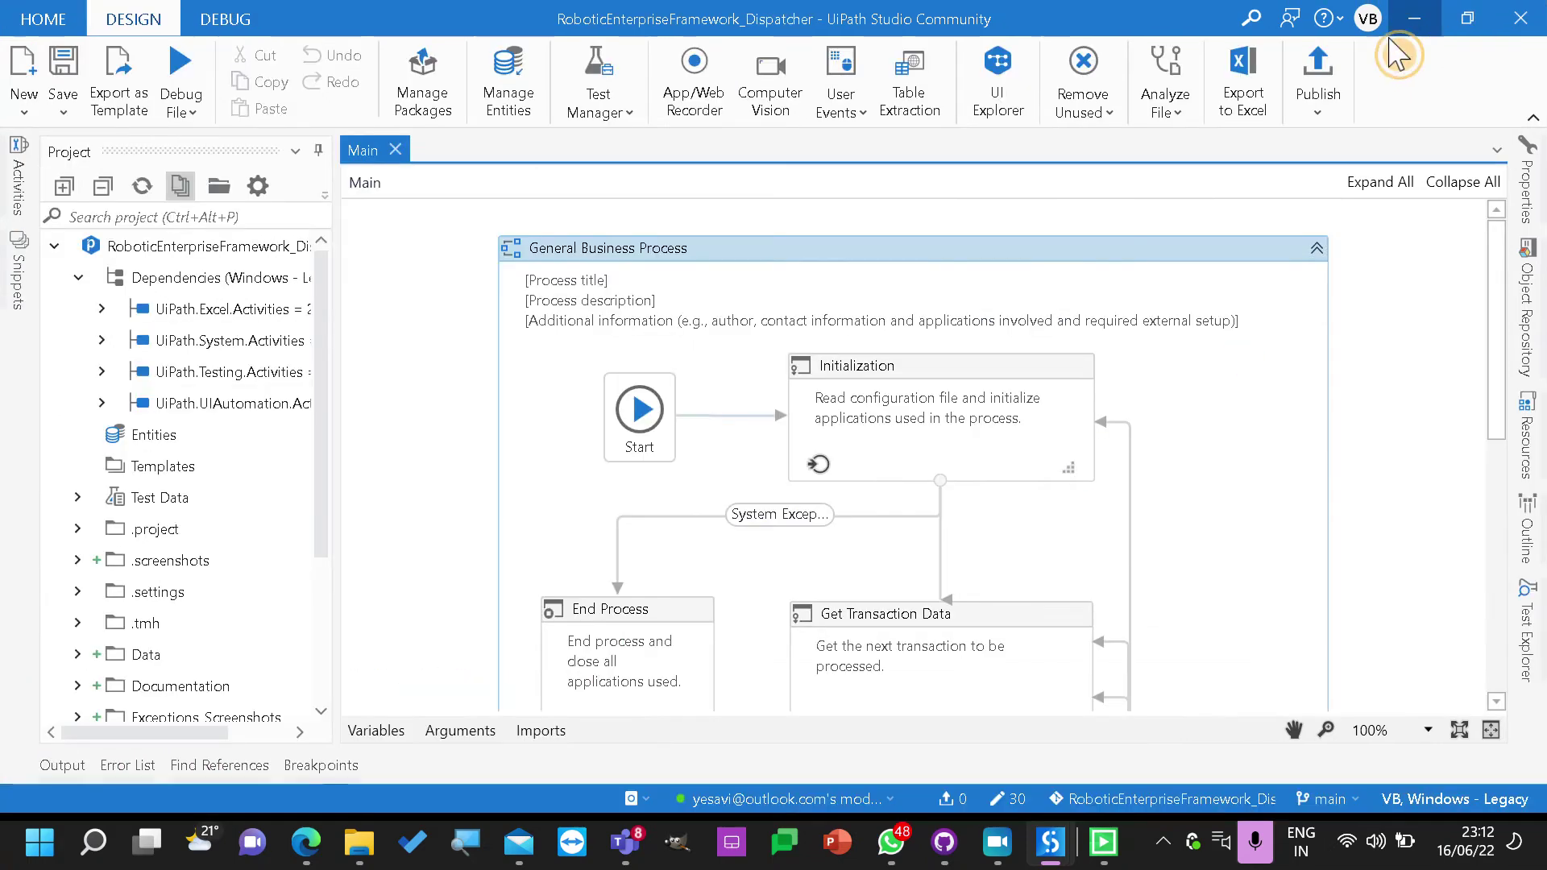
{"action": "left_click", "coordinate": [307, 842]}
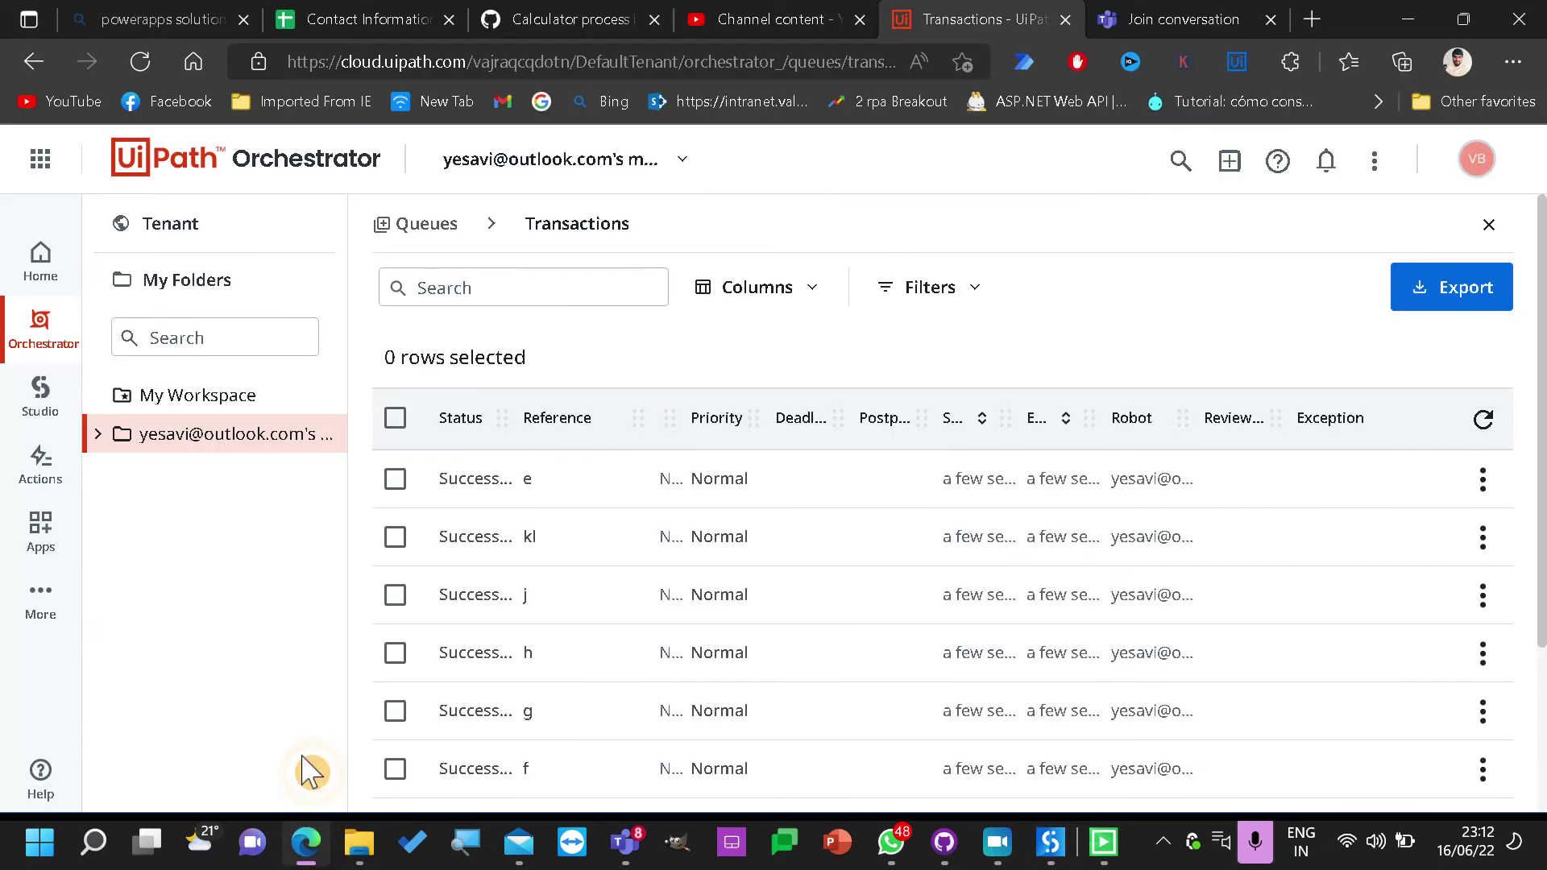
{"action": "left_click", "coordinate": [1487, 483]}
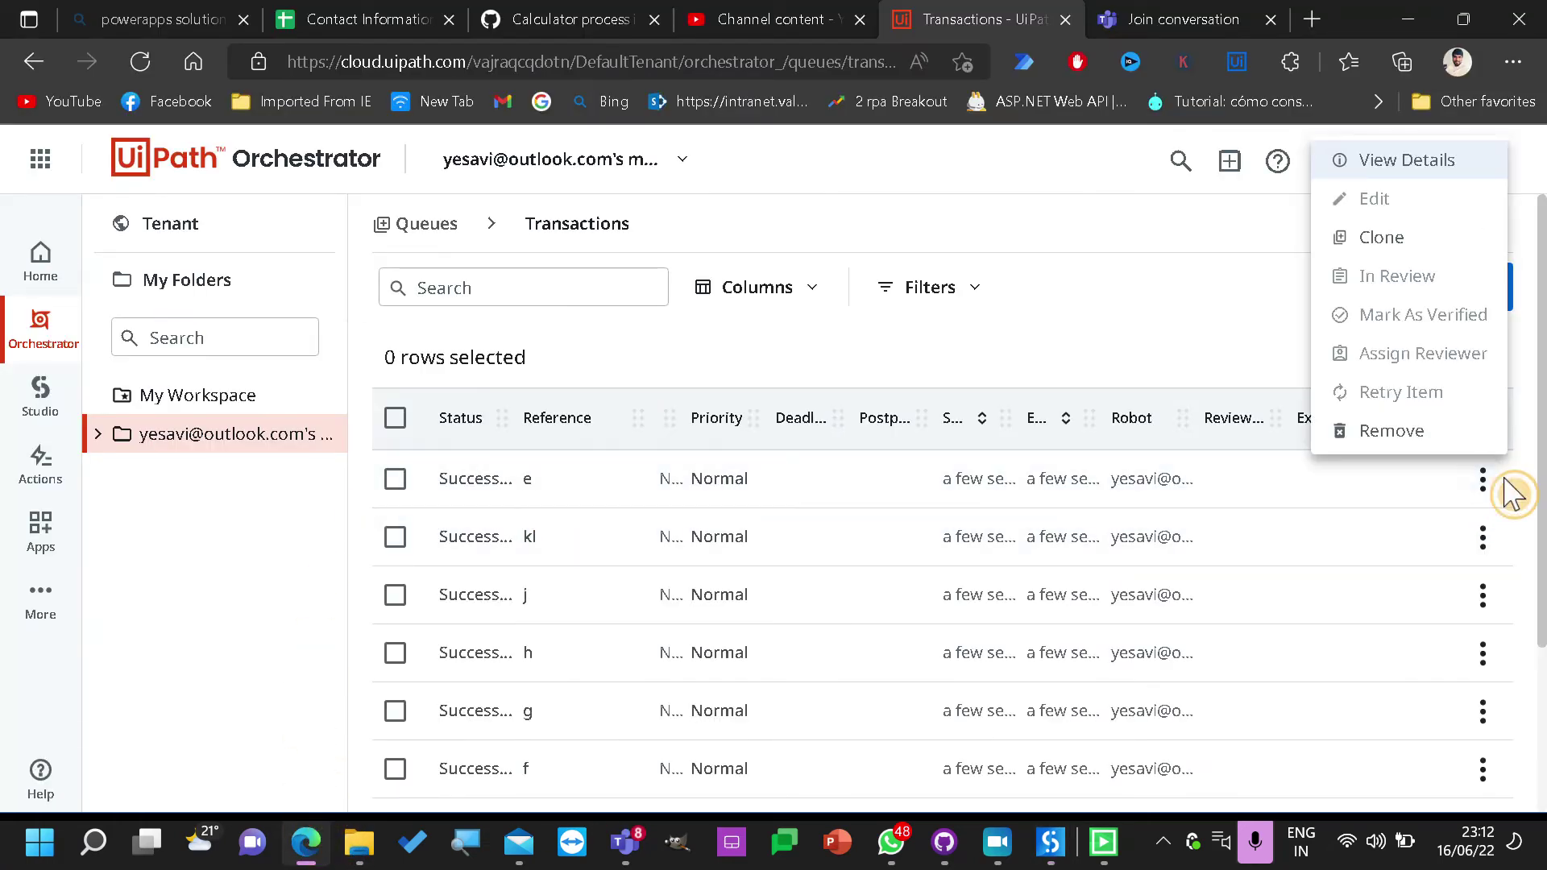
{"action": "double_click", "coordinate": [524, 481]}
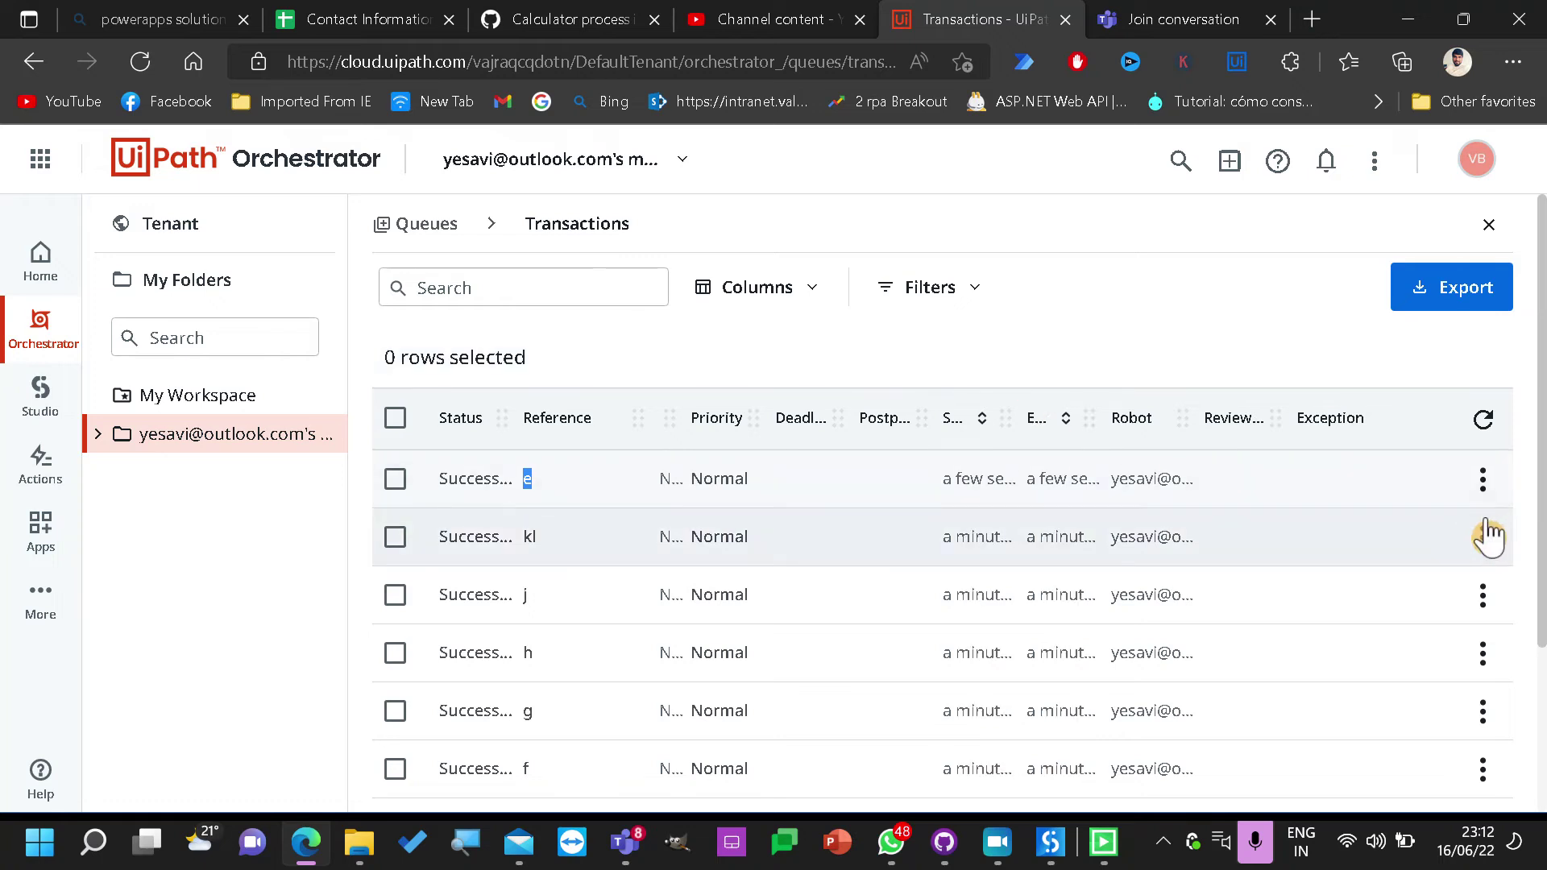
{"action": "left_click", "coordinate": [1495, 492]}
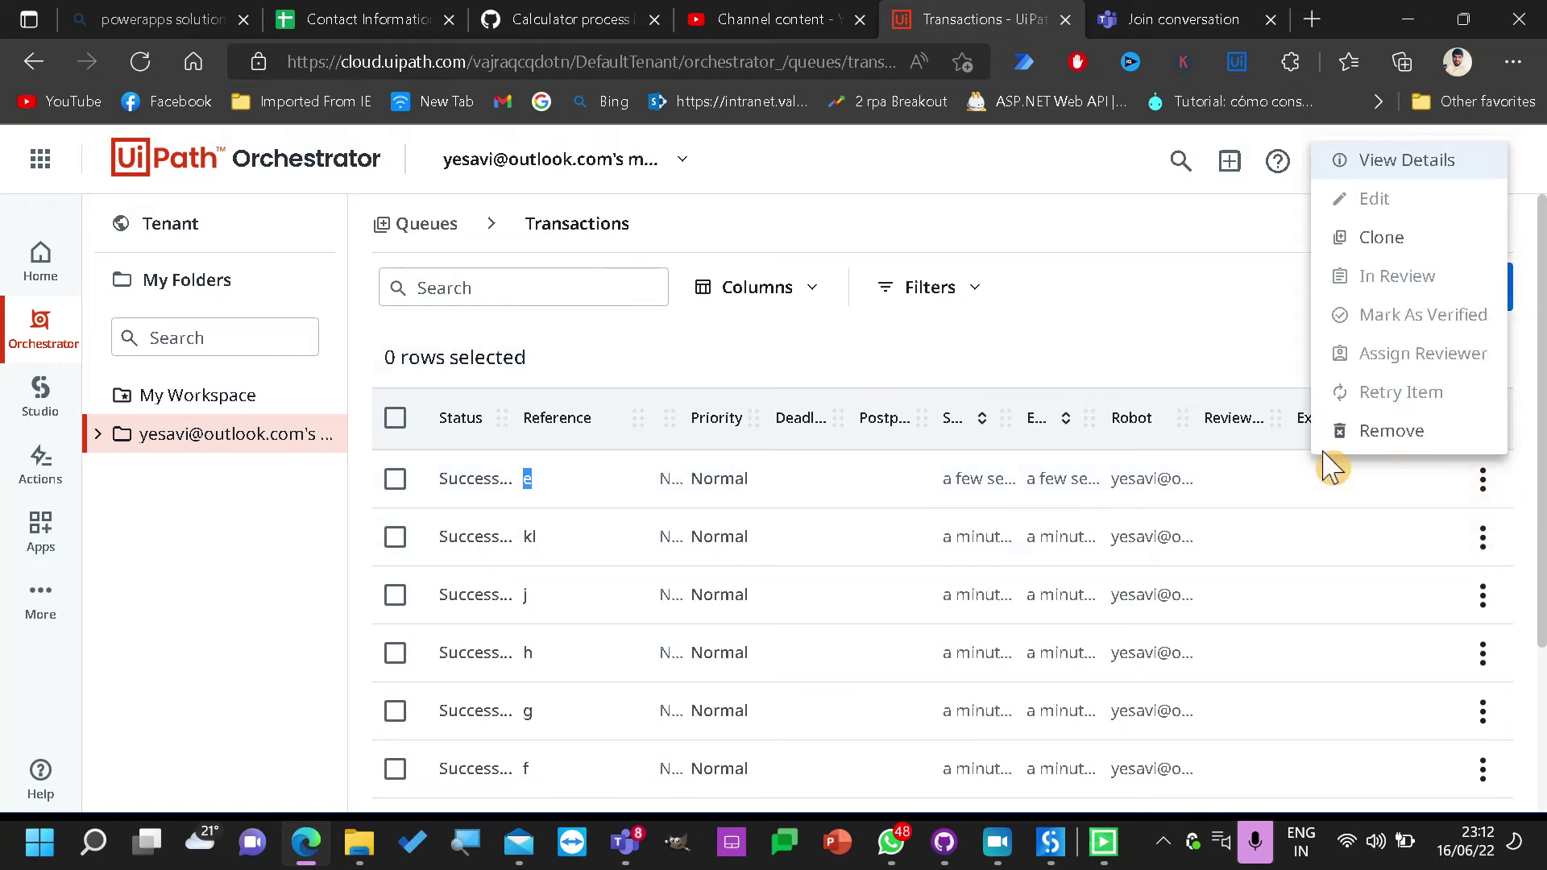
{"action": "left_click", "coordinate": [1446, 160]}
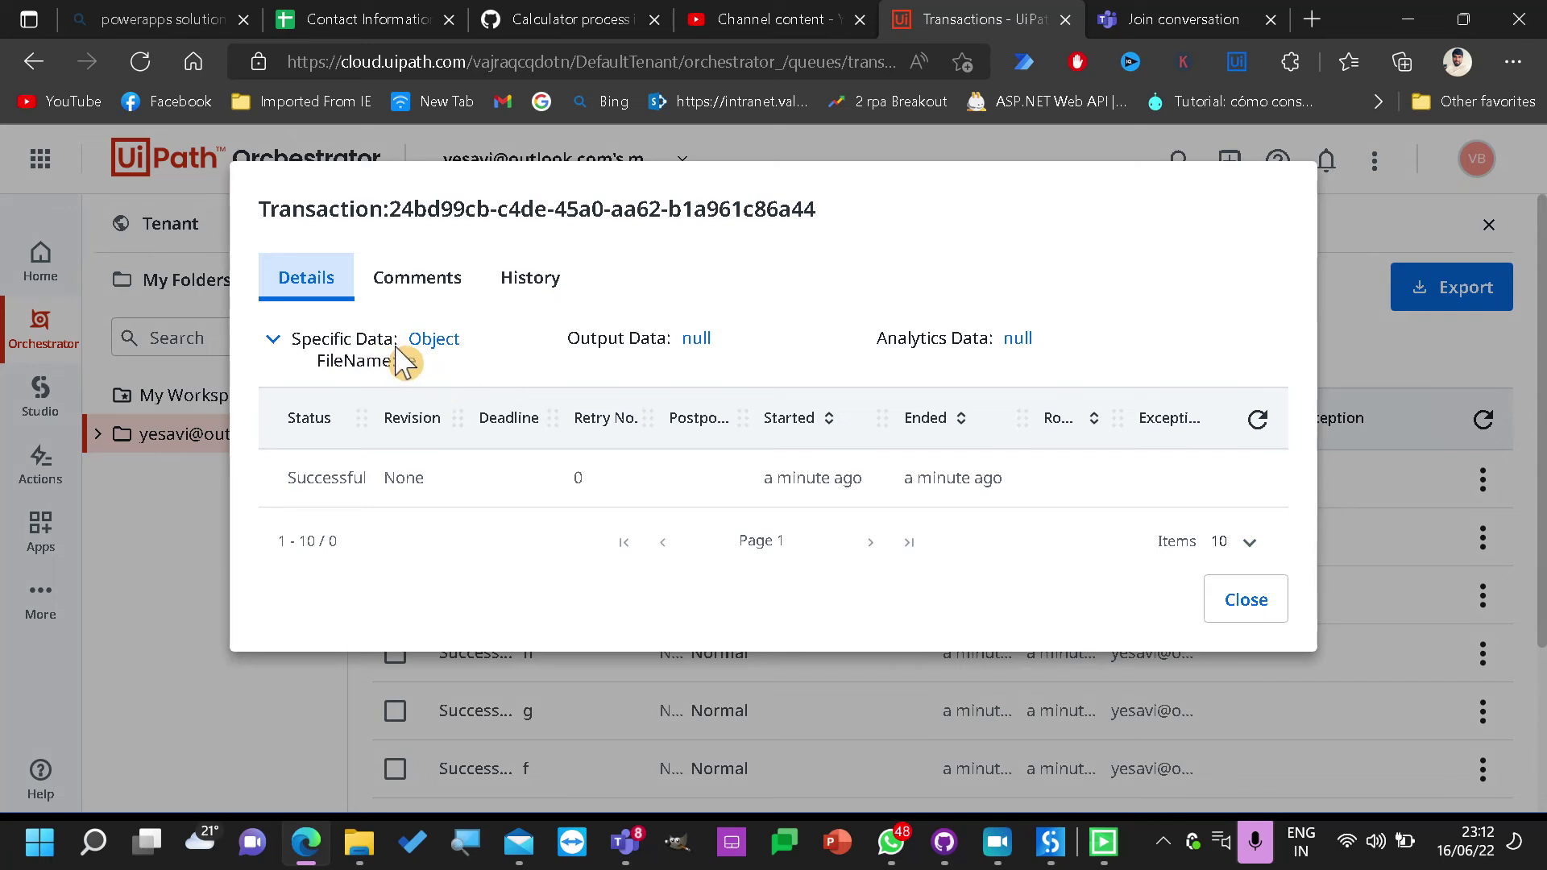
{"action": "left_click", "coordinate": [1213, 599]}
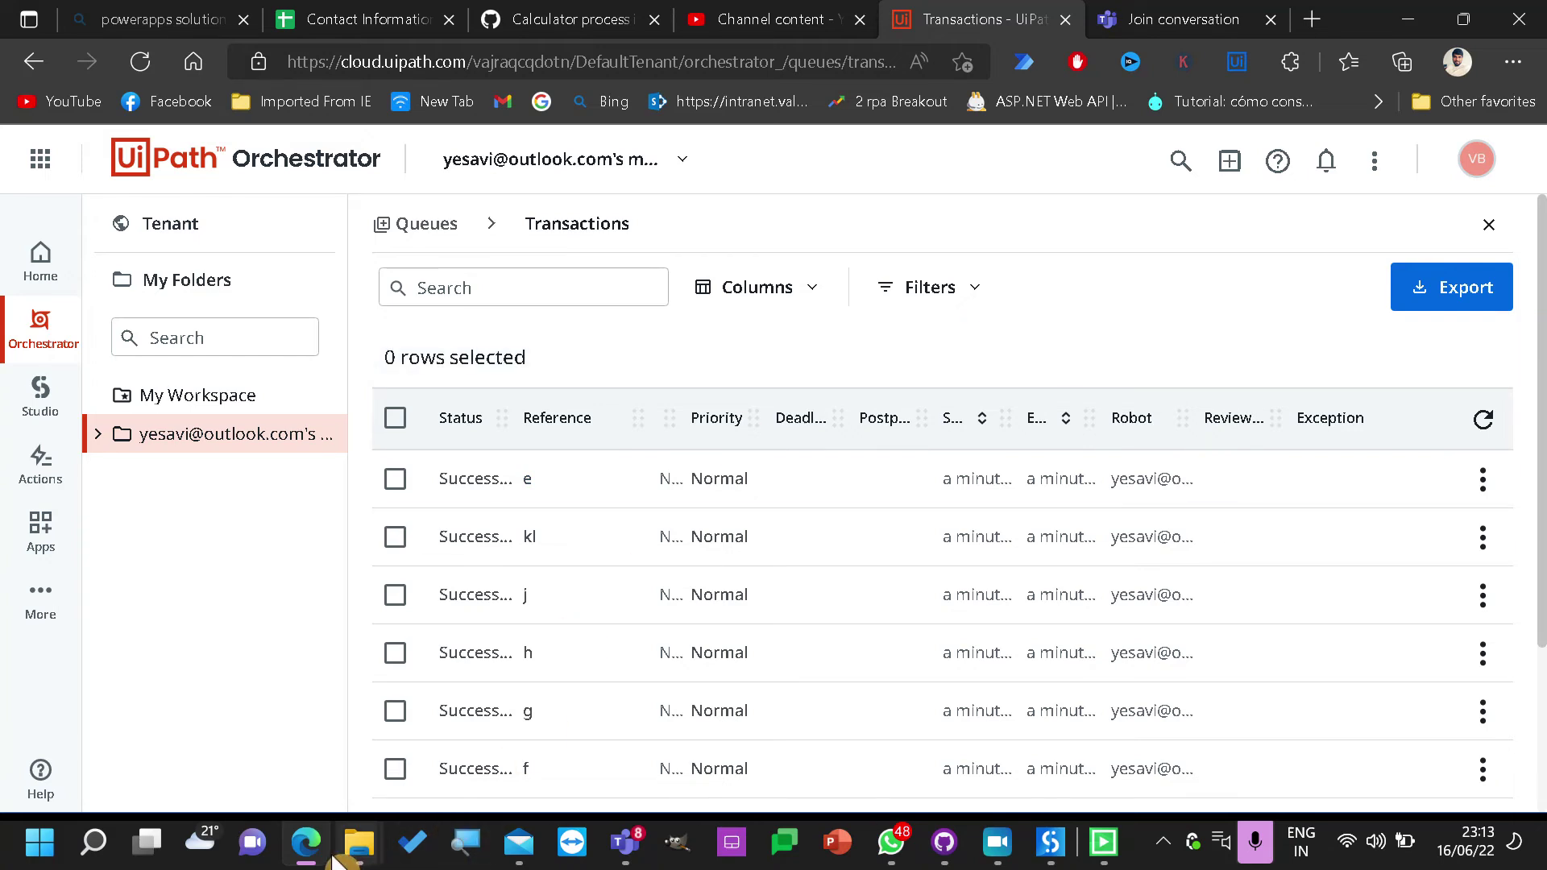
In the Teams project notes, add a comma after "references" and a period at the end of the bulk add Q items note
{"action": "mouse_move", "coordinate": [624, 842]}
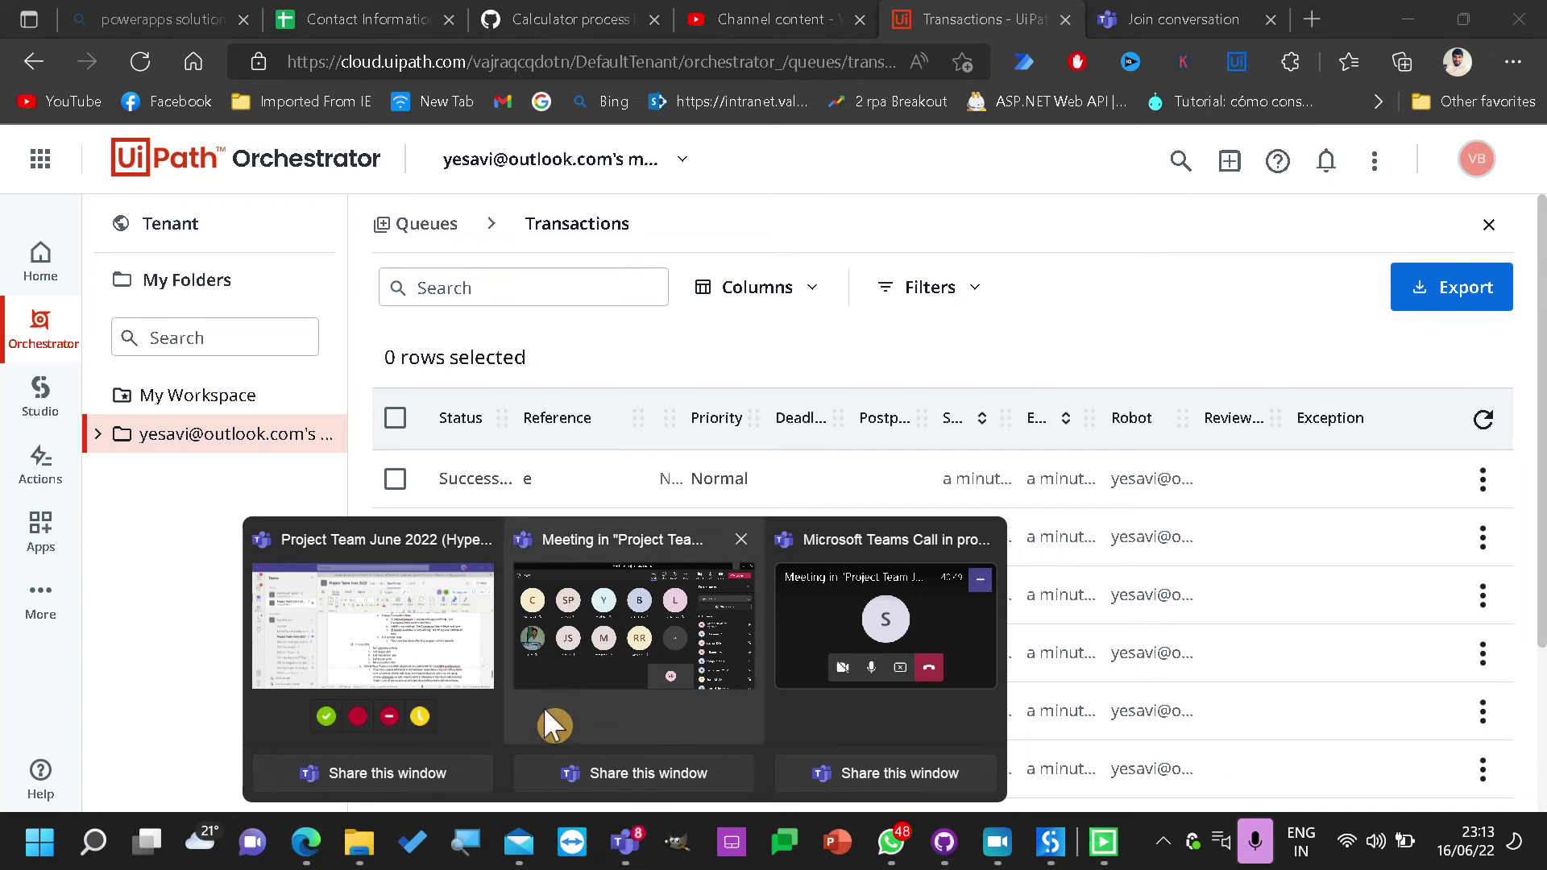
{"action": "left_click", "coordinate": [481, 673]}
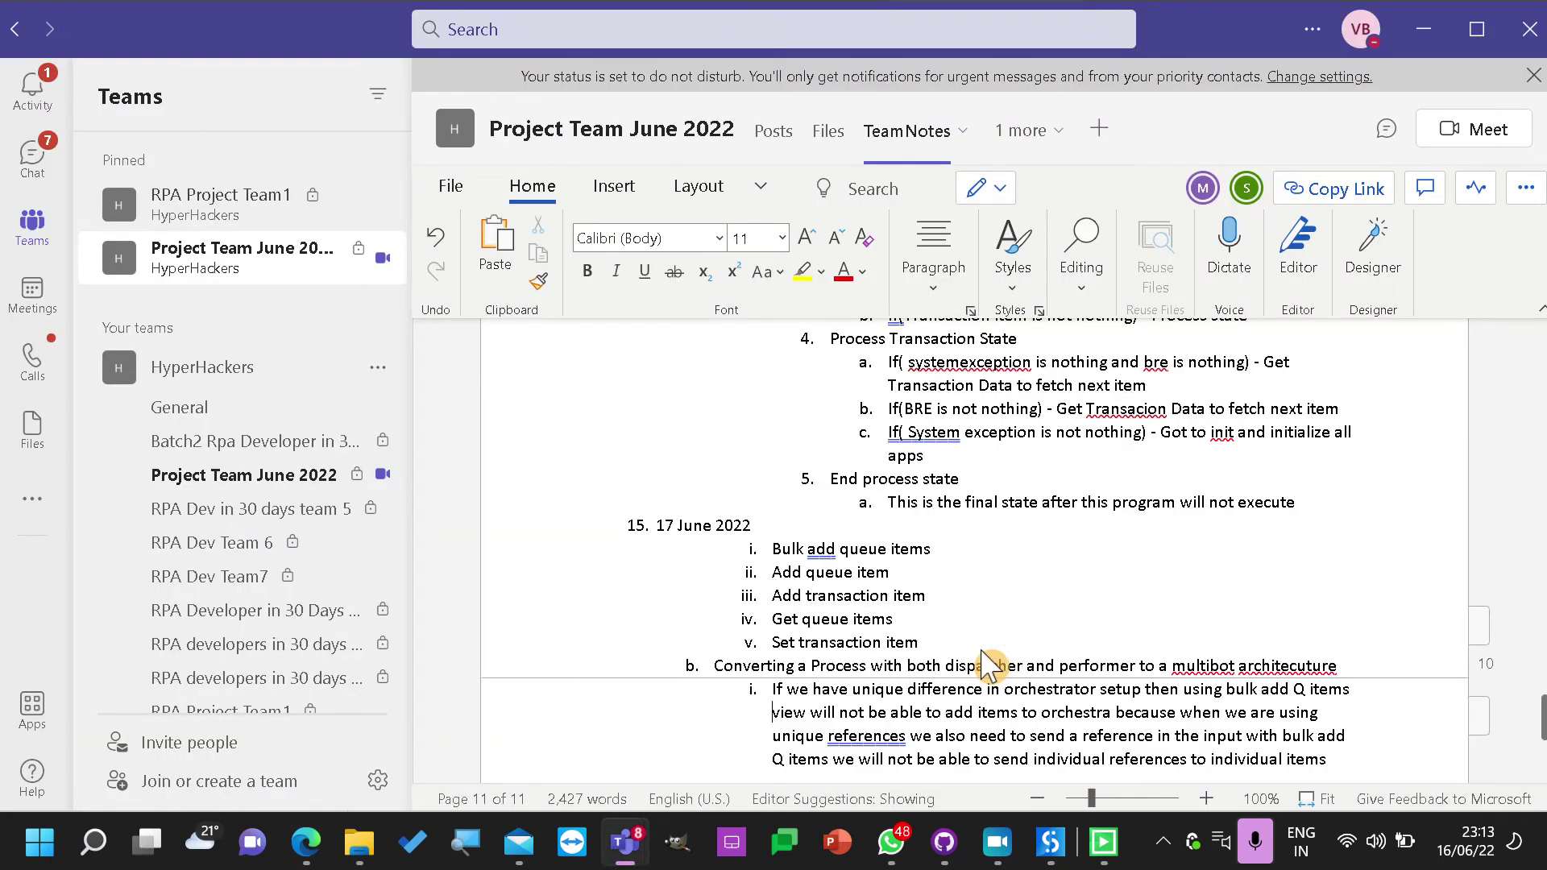
{"action": "scroll", "coordinate": [966, 644], "scroll_direction": "down", "scroll_amount": 4}
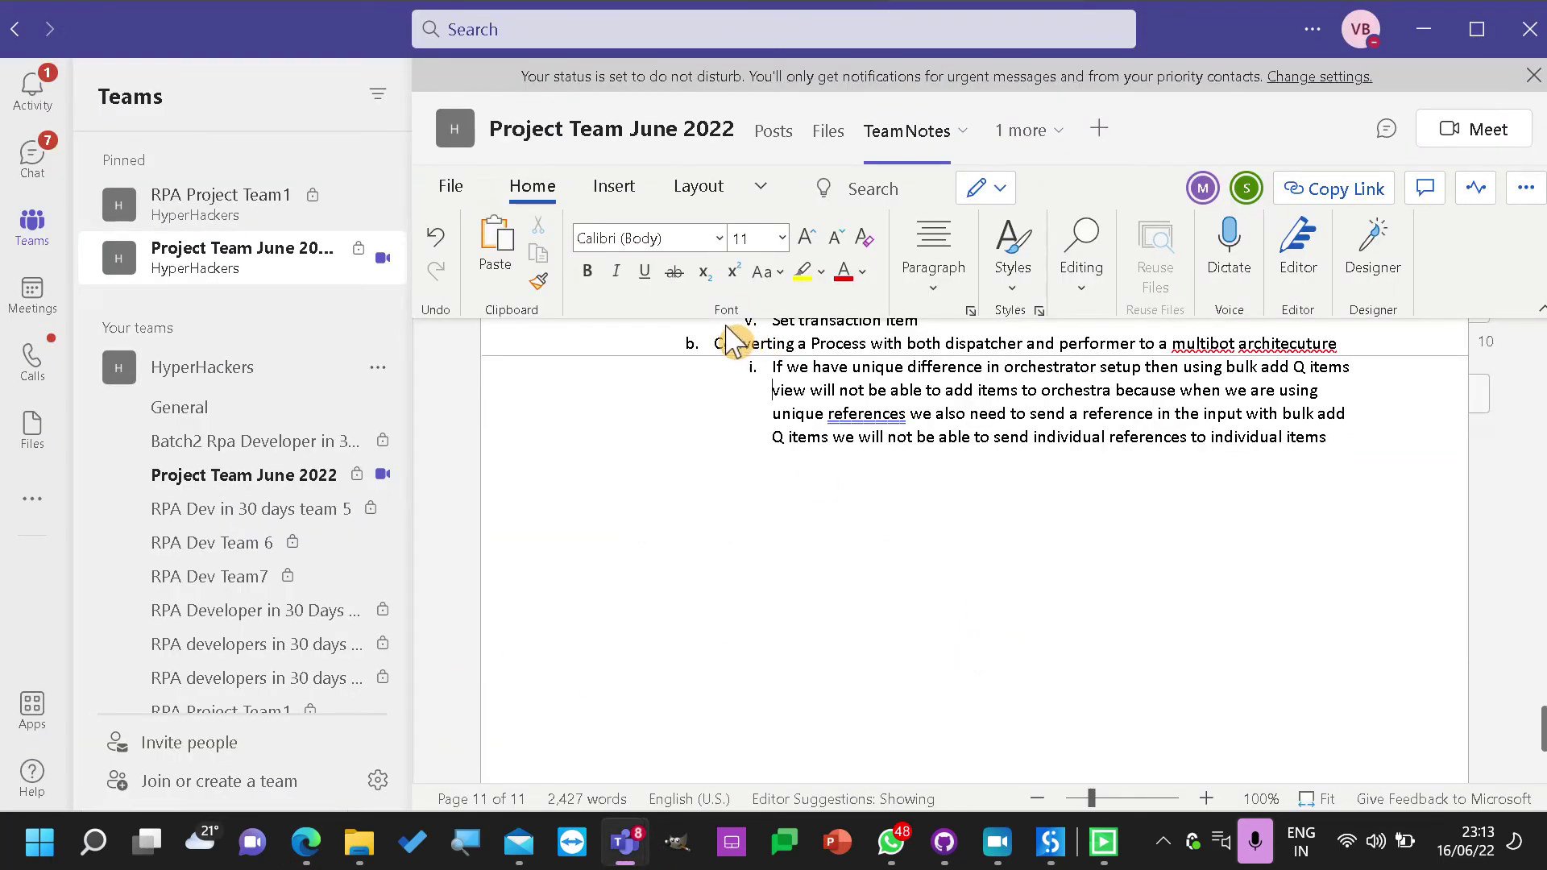
{"action": "scroll", "coordinate": [1192, 346], "scroll_direction": "up", "scroll_amount": 6}
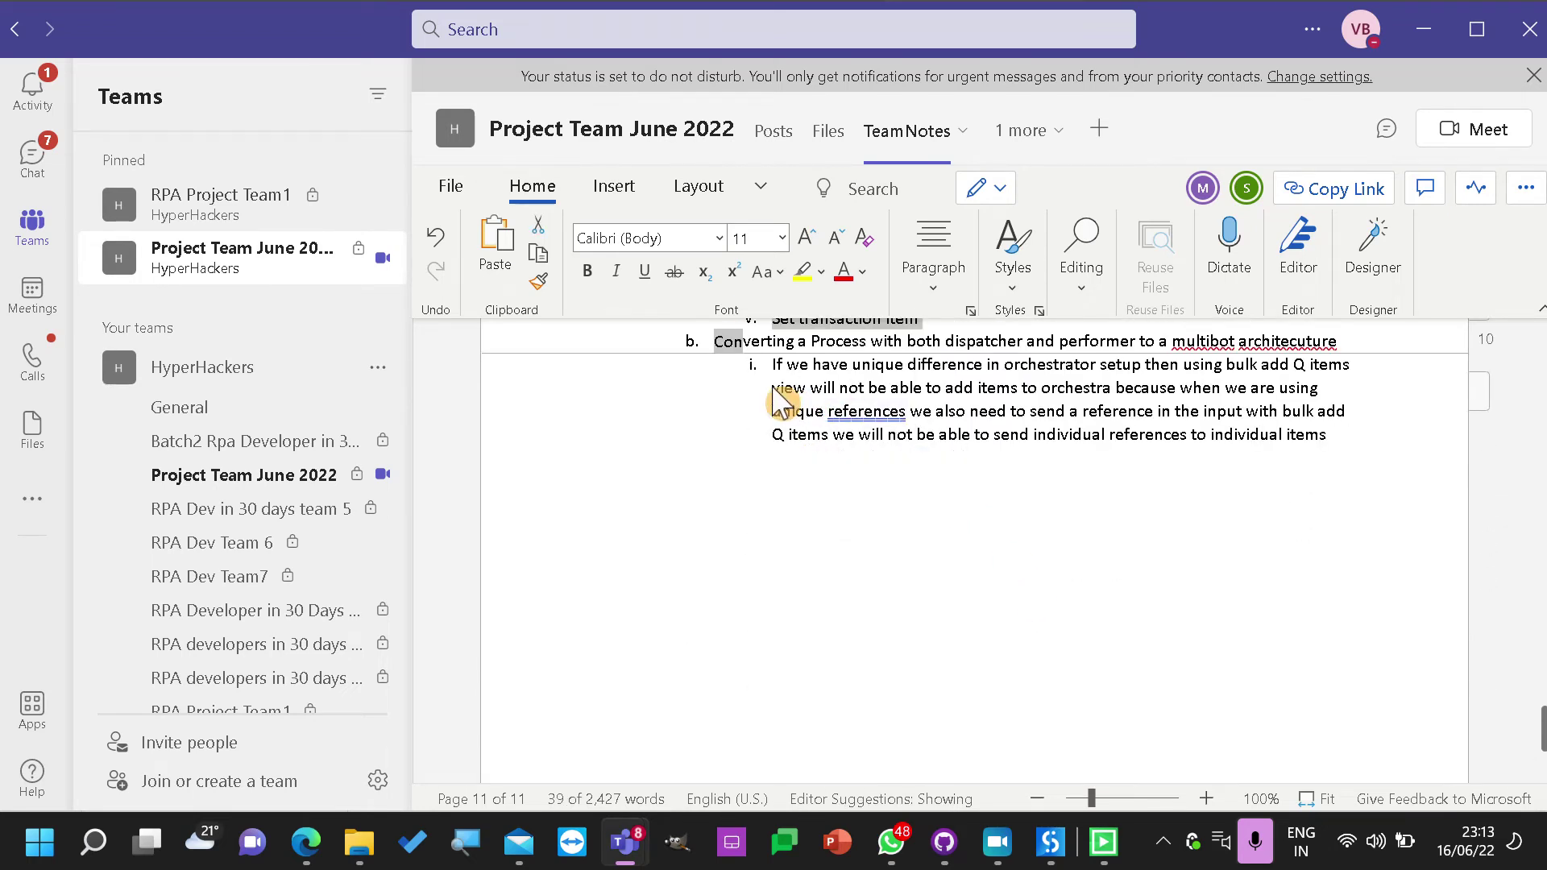
{"action": "left_click", "coordinate": [773, 395]}
{"action": "left_click", "coordinate": [870, 412]}
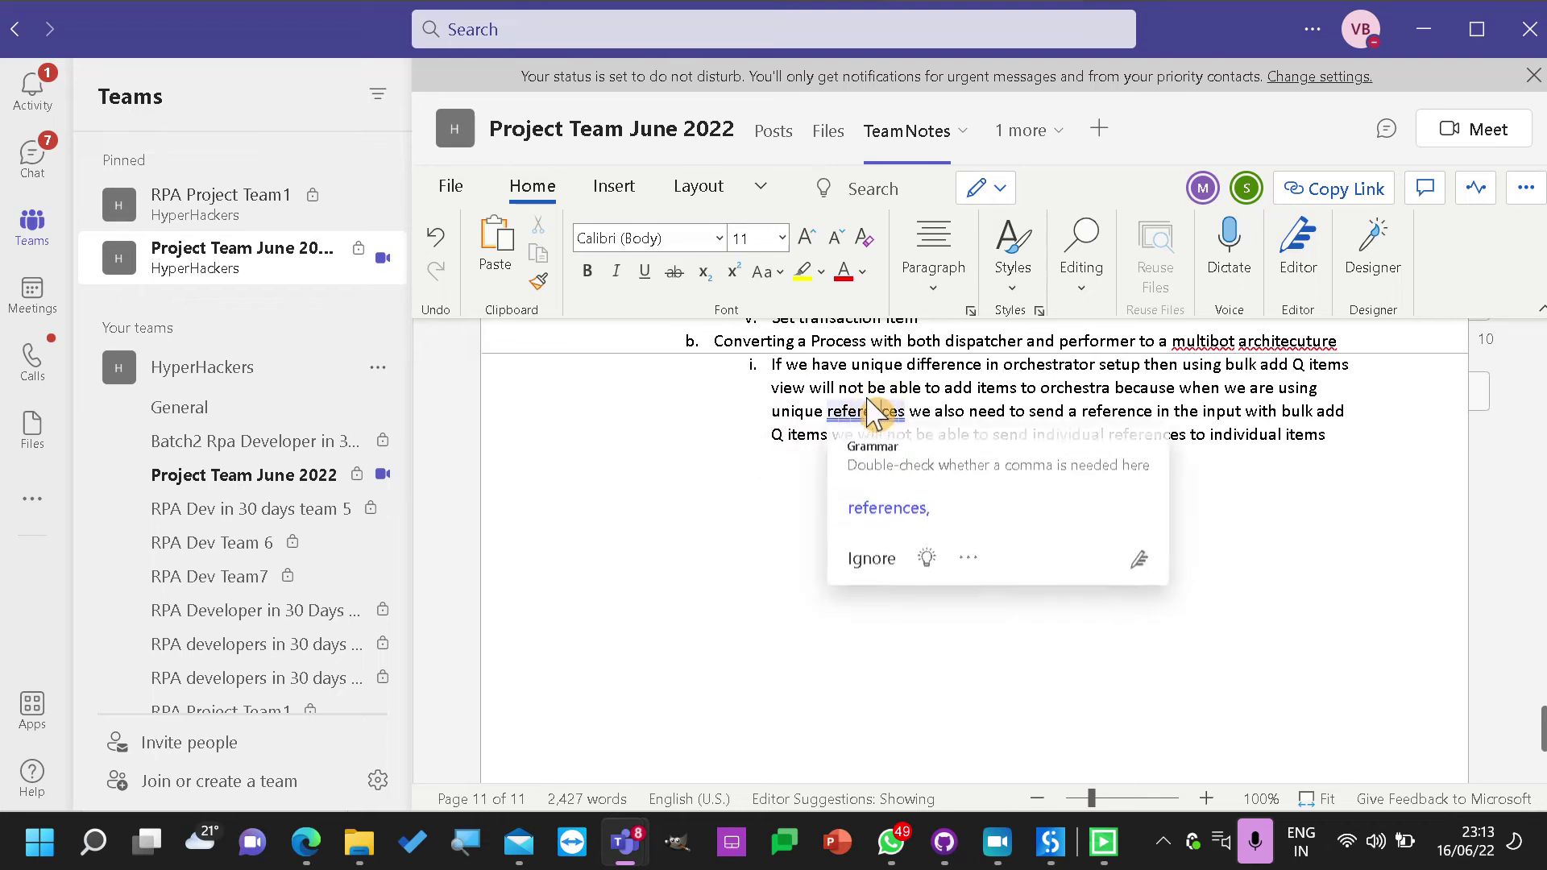
{"action": "left_click", "coordinate": [899, 522]}
{"action": "left_click", "coordinate": [1045, 491]}
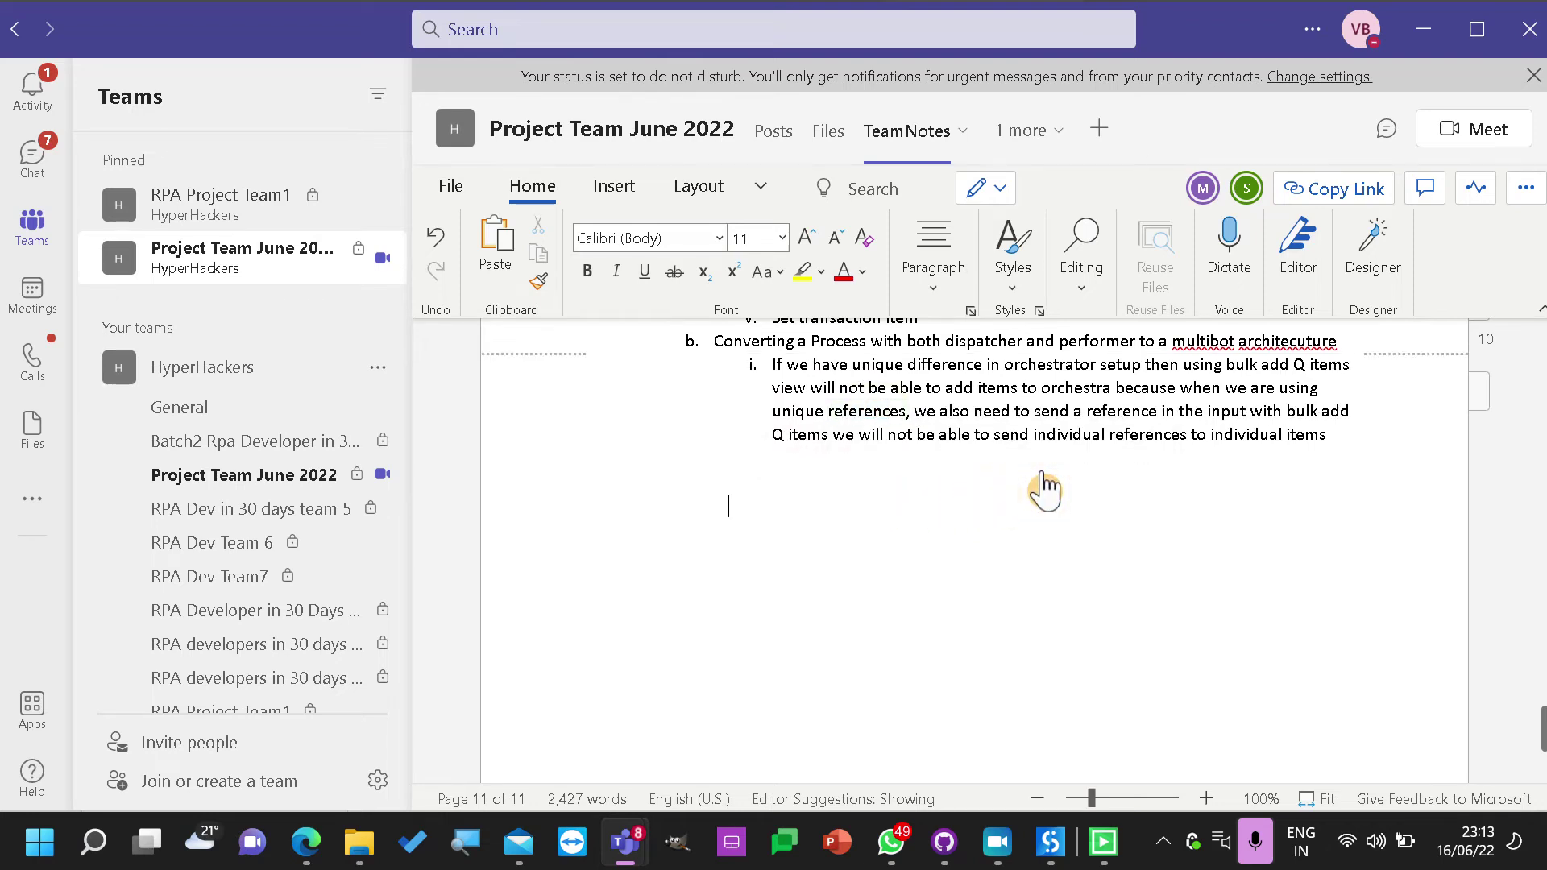
{"action": "left_click", "coordinate": [1334, 439]}
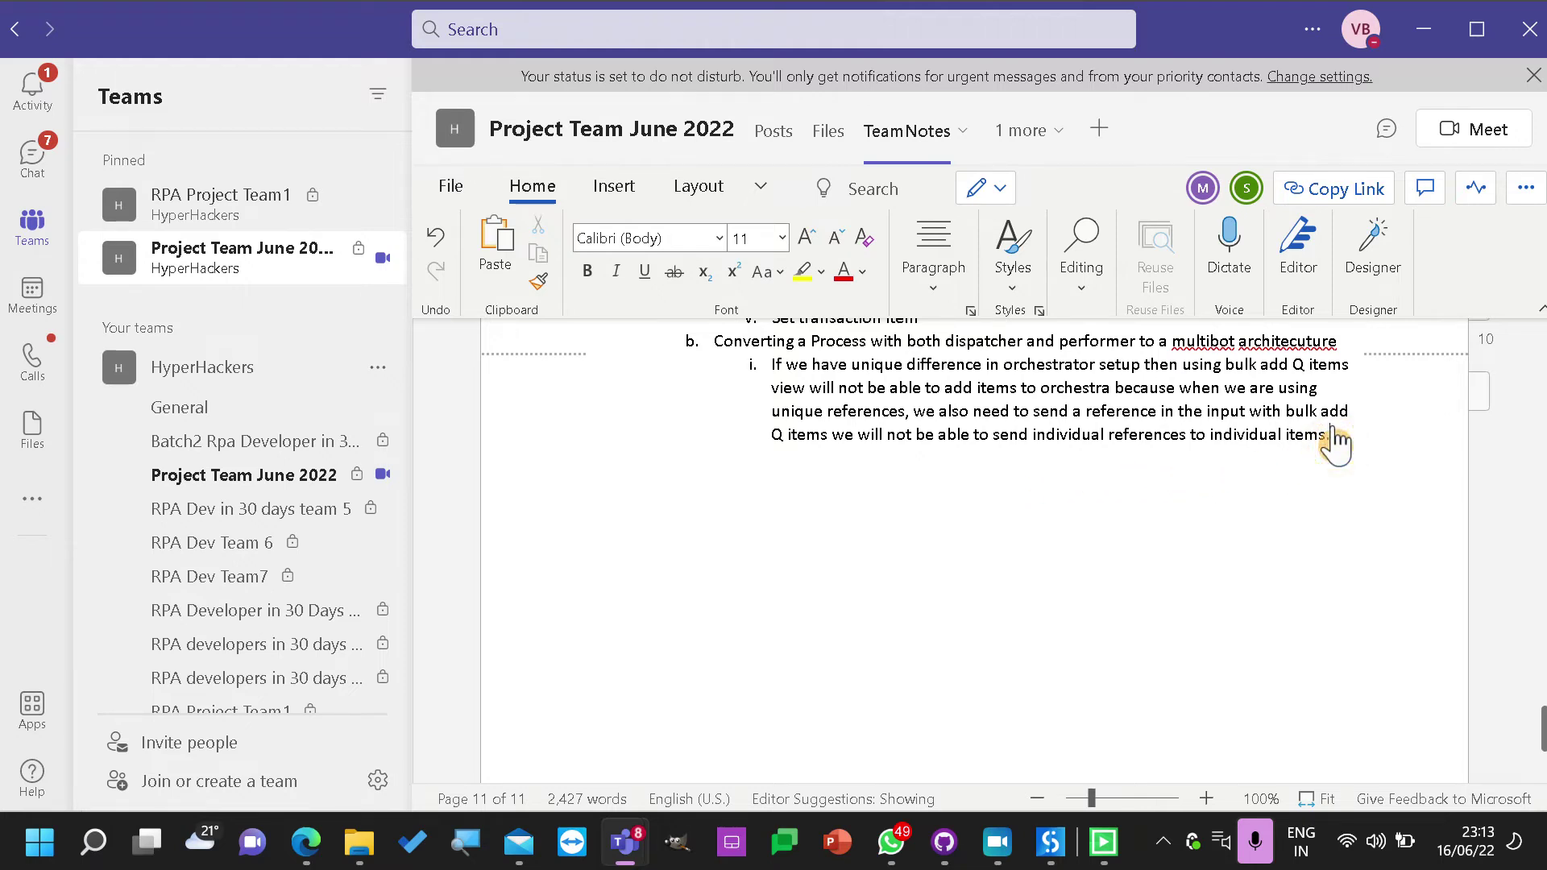
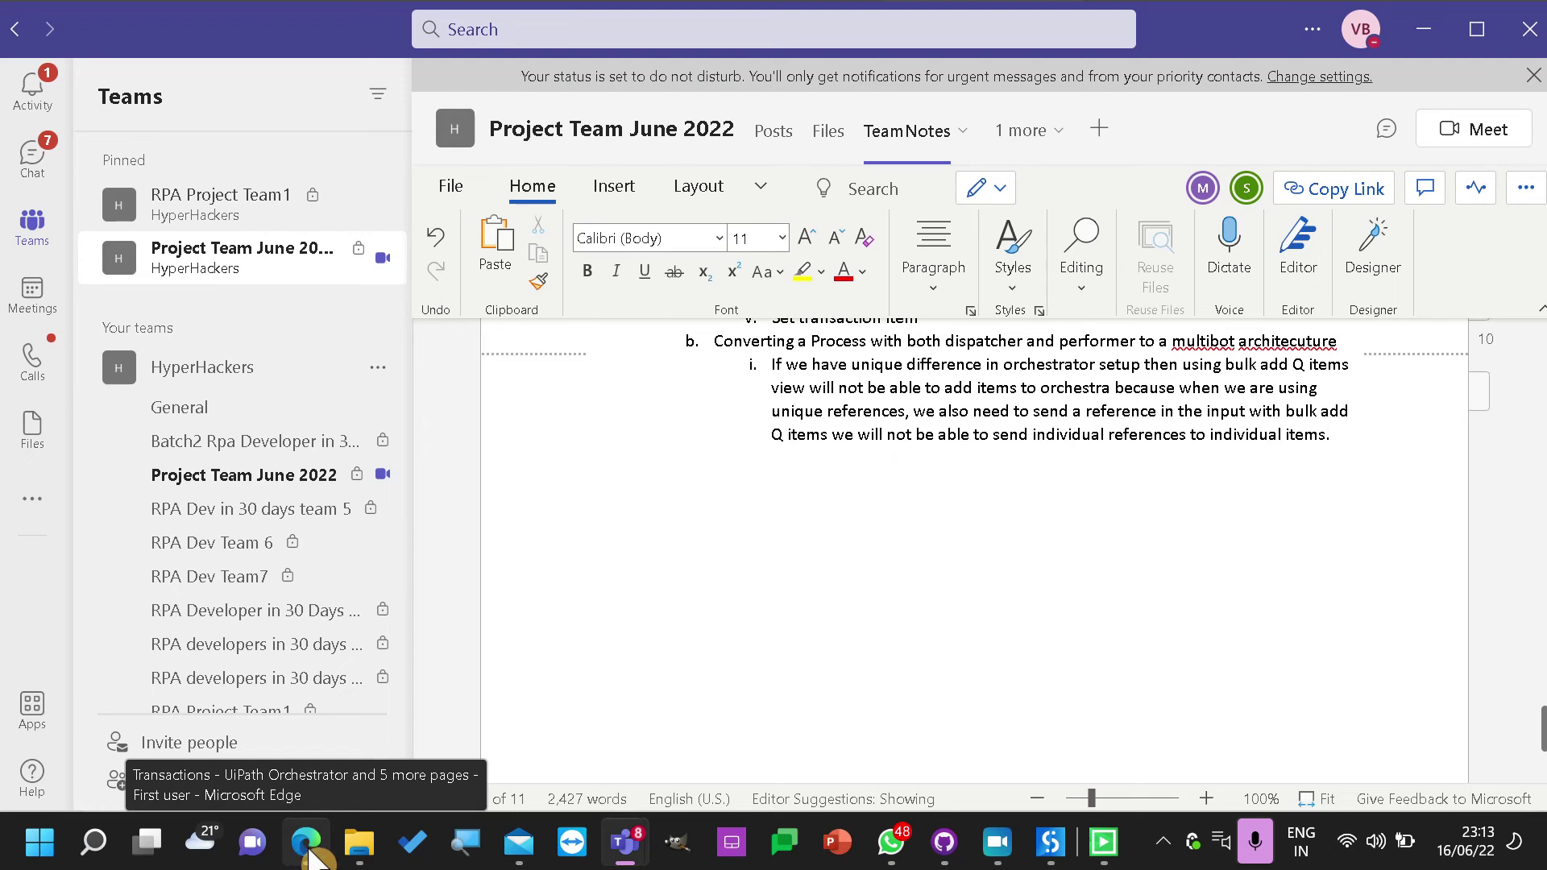
Switch to File Explorer and open sample.xlsx from the input folder inside RoboticEnterpriseFramework_Training's Data folder
{"action": "mouse_move", "coordinate": [358, 841]}
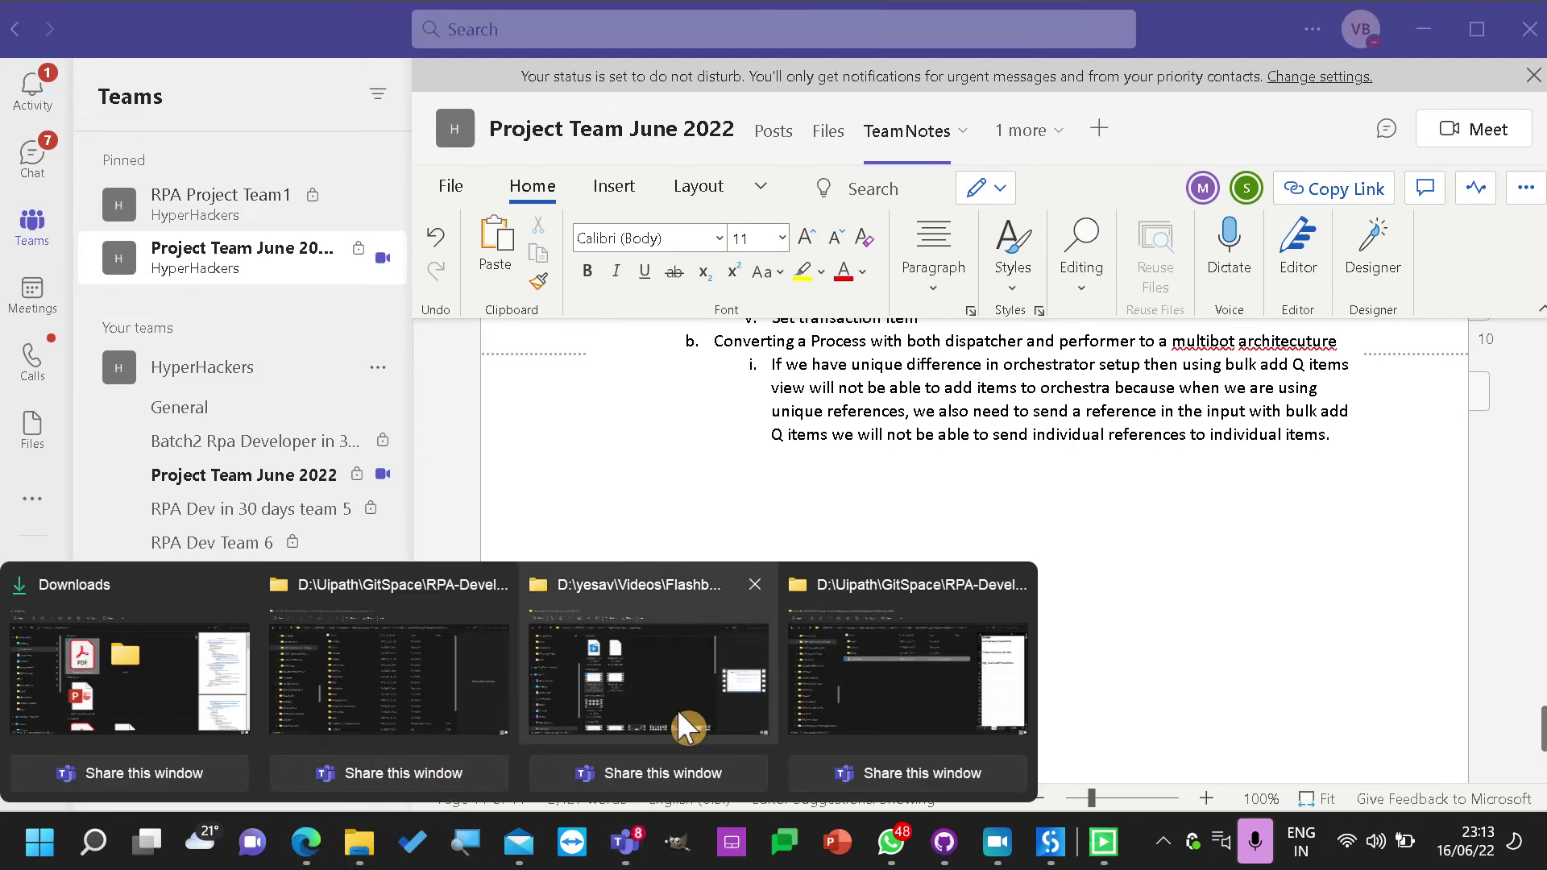
{"action": "left_click", "coordinate": [886, 705]}
{"action": "double_click", "coordinate": [437, 208]}
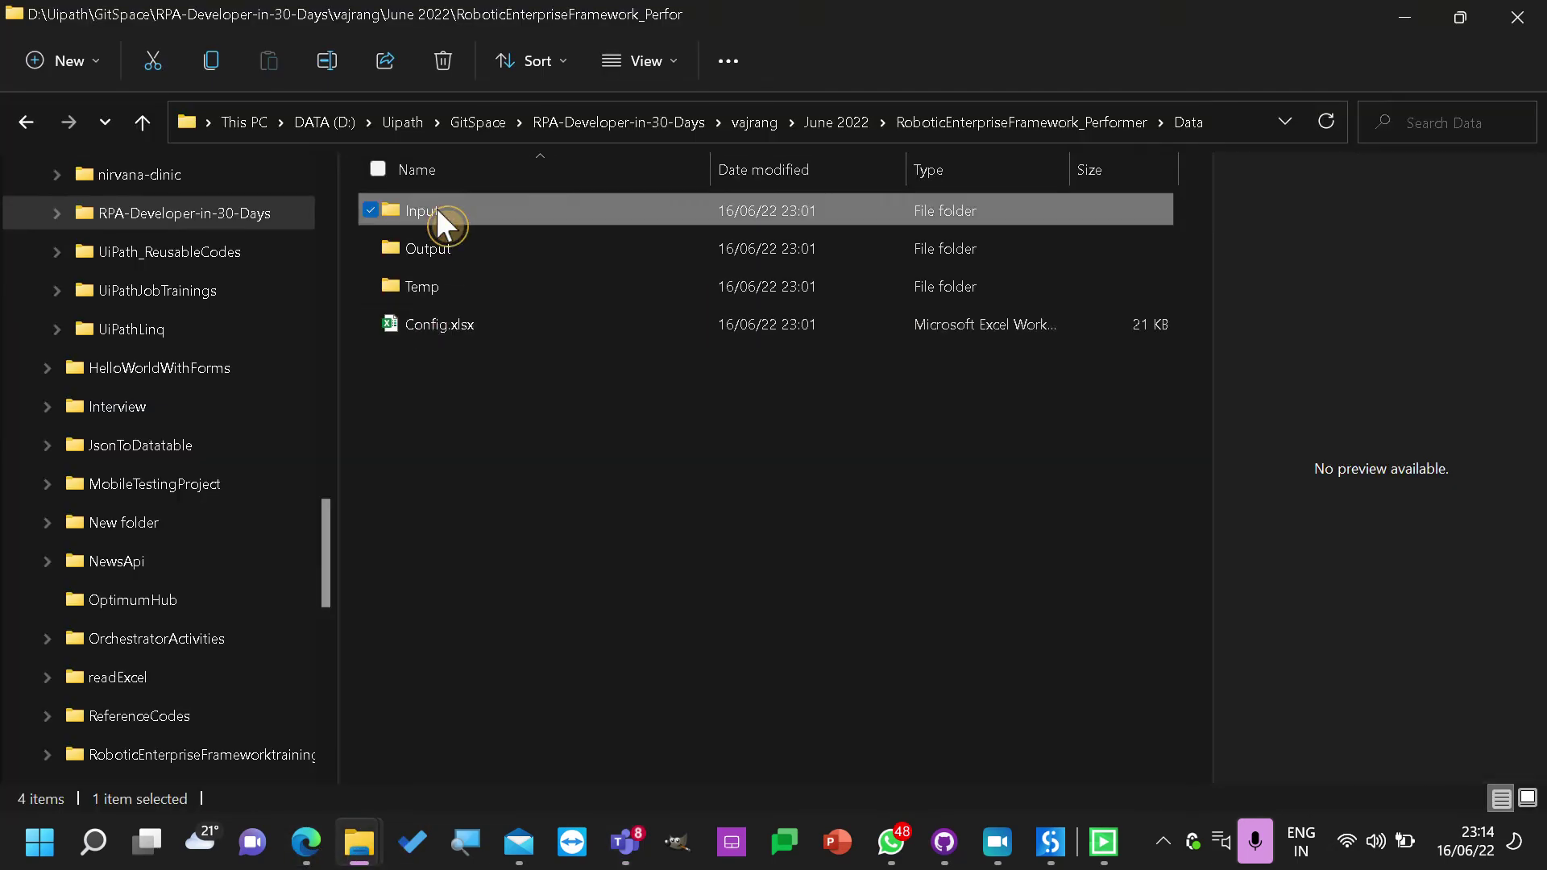
{"action": "left_click", "coordinate": [918, 128]}
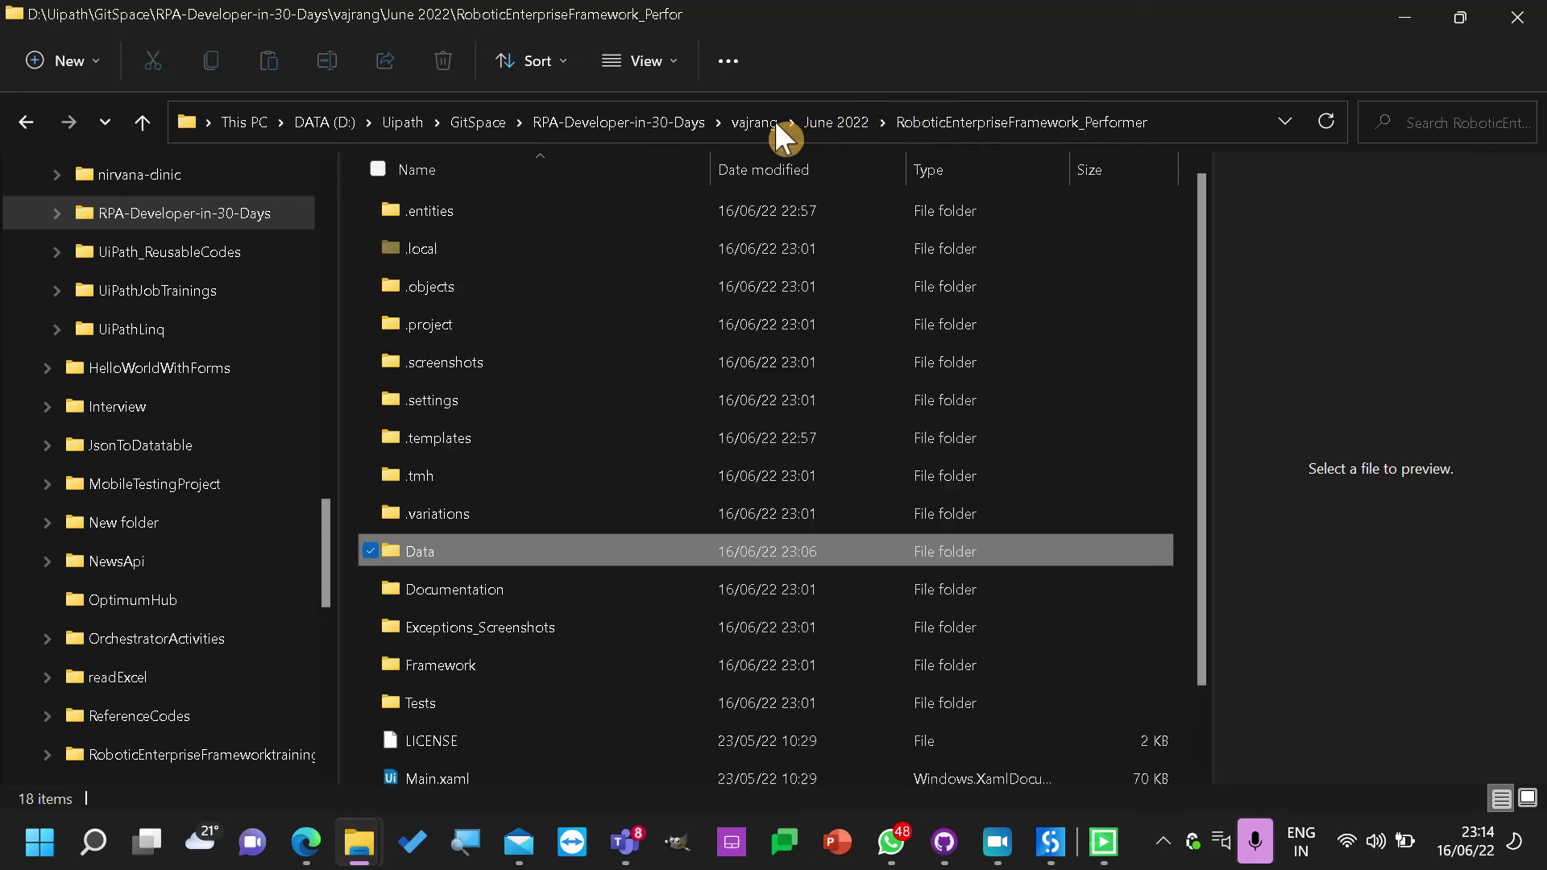
{"action": "left_click", "coordinate": [846, 133]}
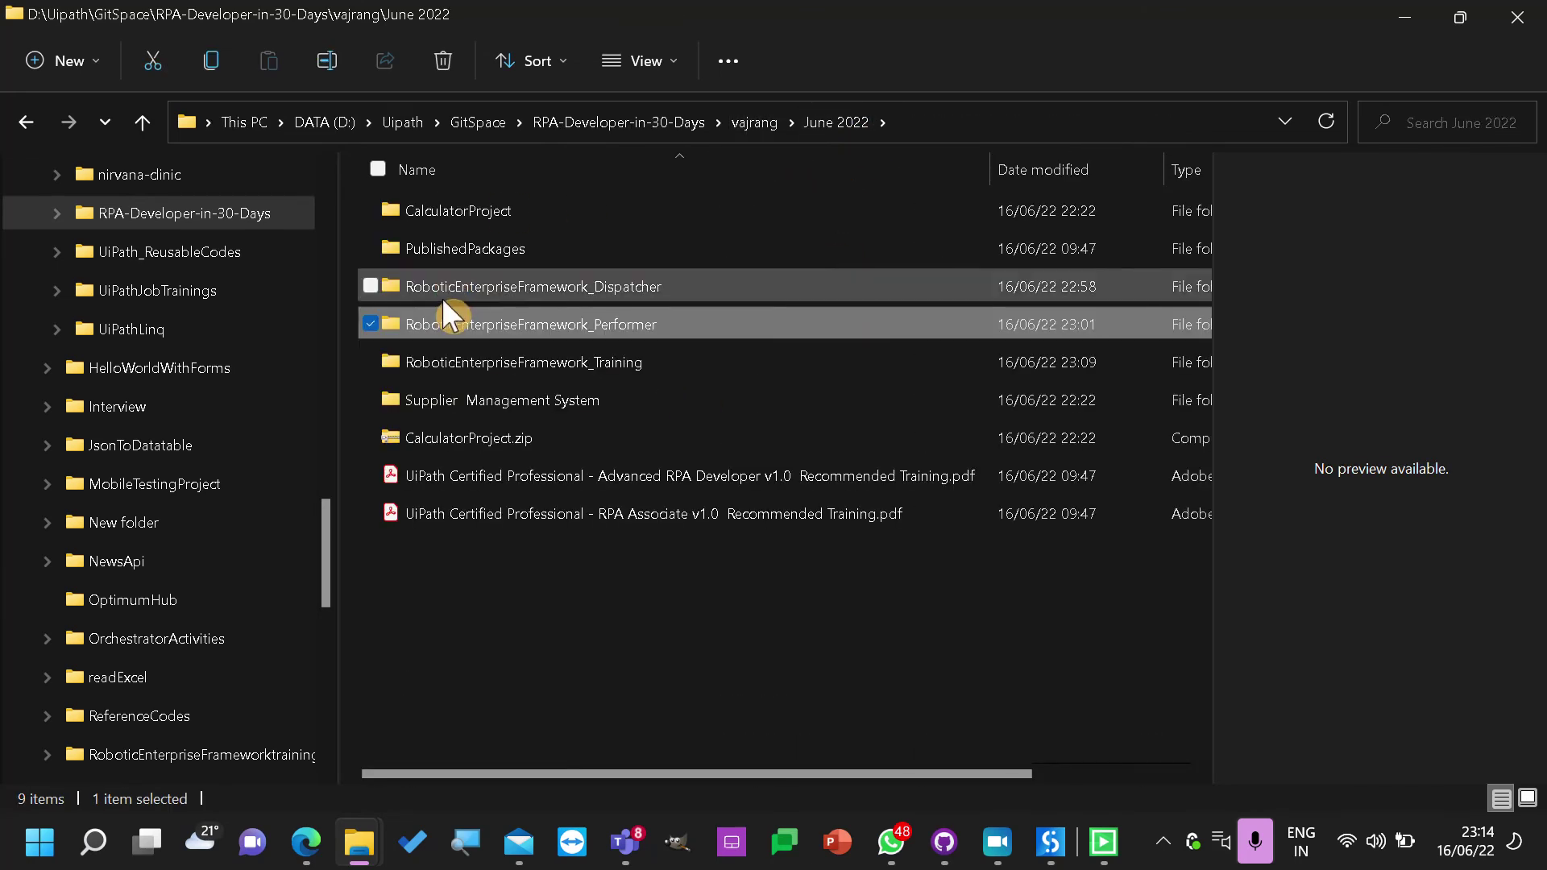
{"action": "left_click", "coordinate": [533, 360]}
{"action": "double_click", "coordinate": [534, 360]}
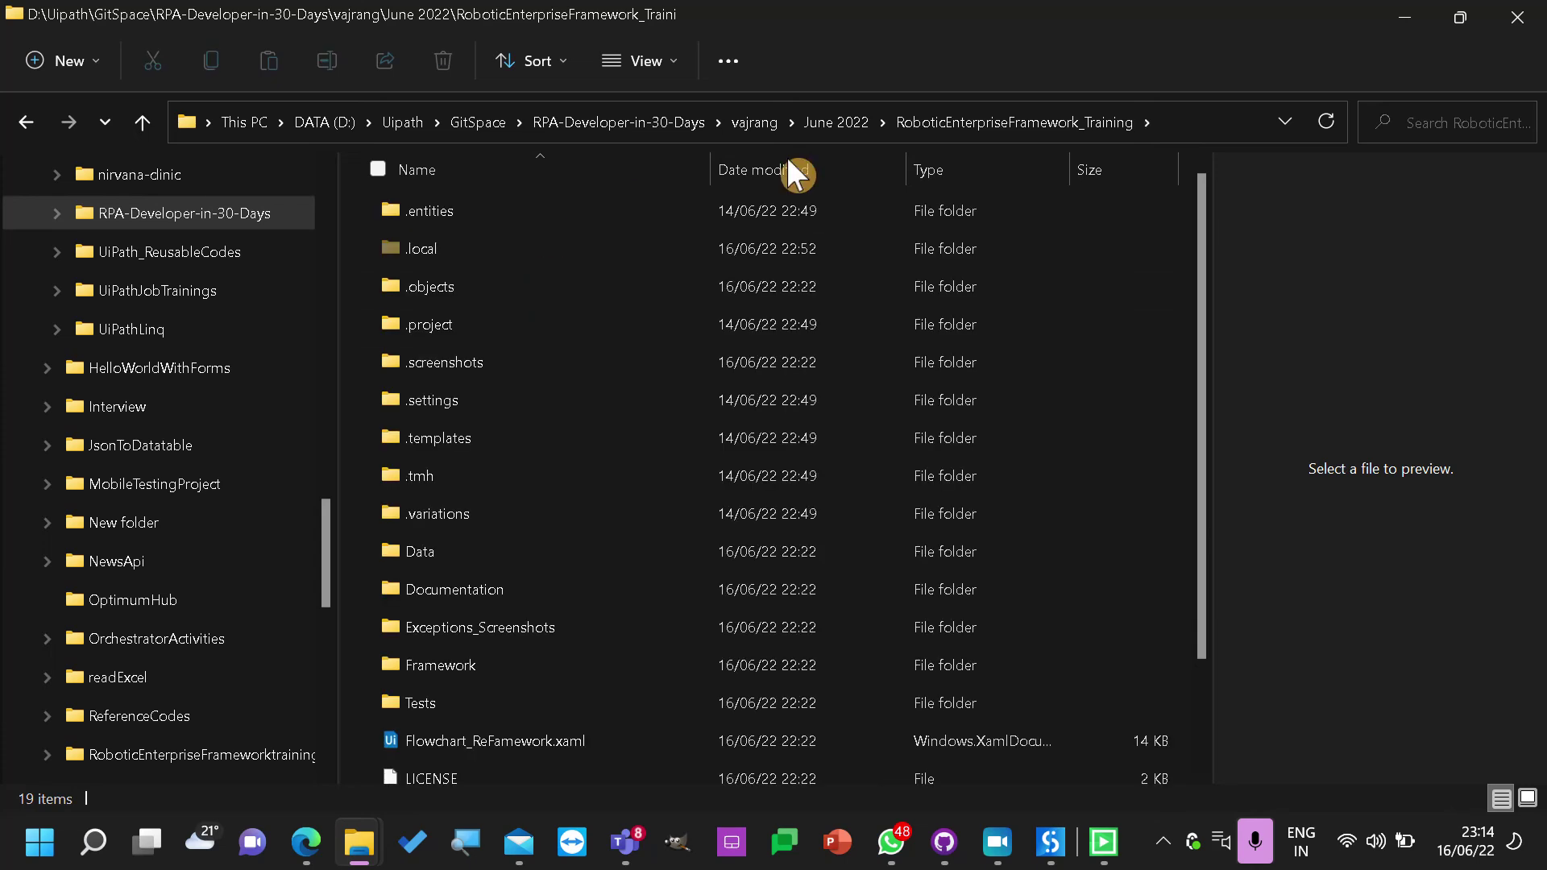
{"action": "double_click", "coordinate": [462, 540]}
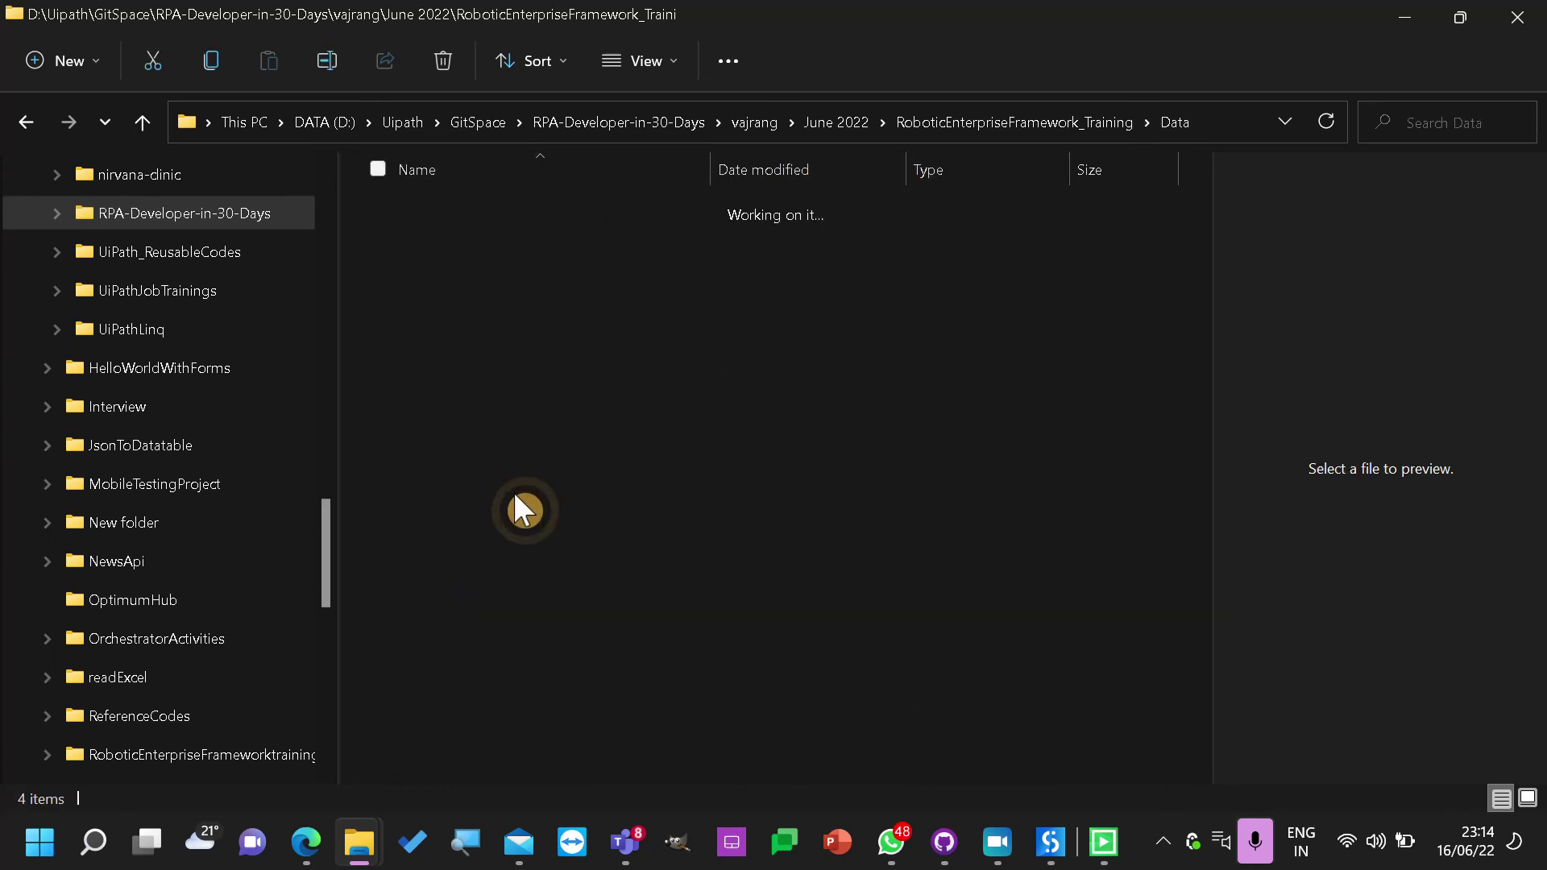
{"action": "double_click", "coordinate": [443, 217]}
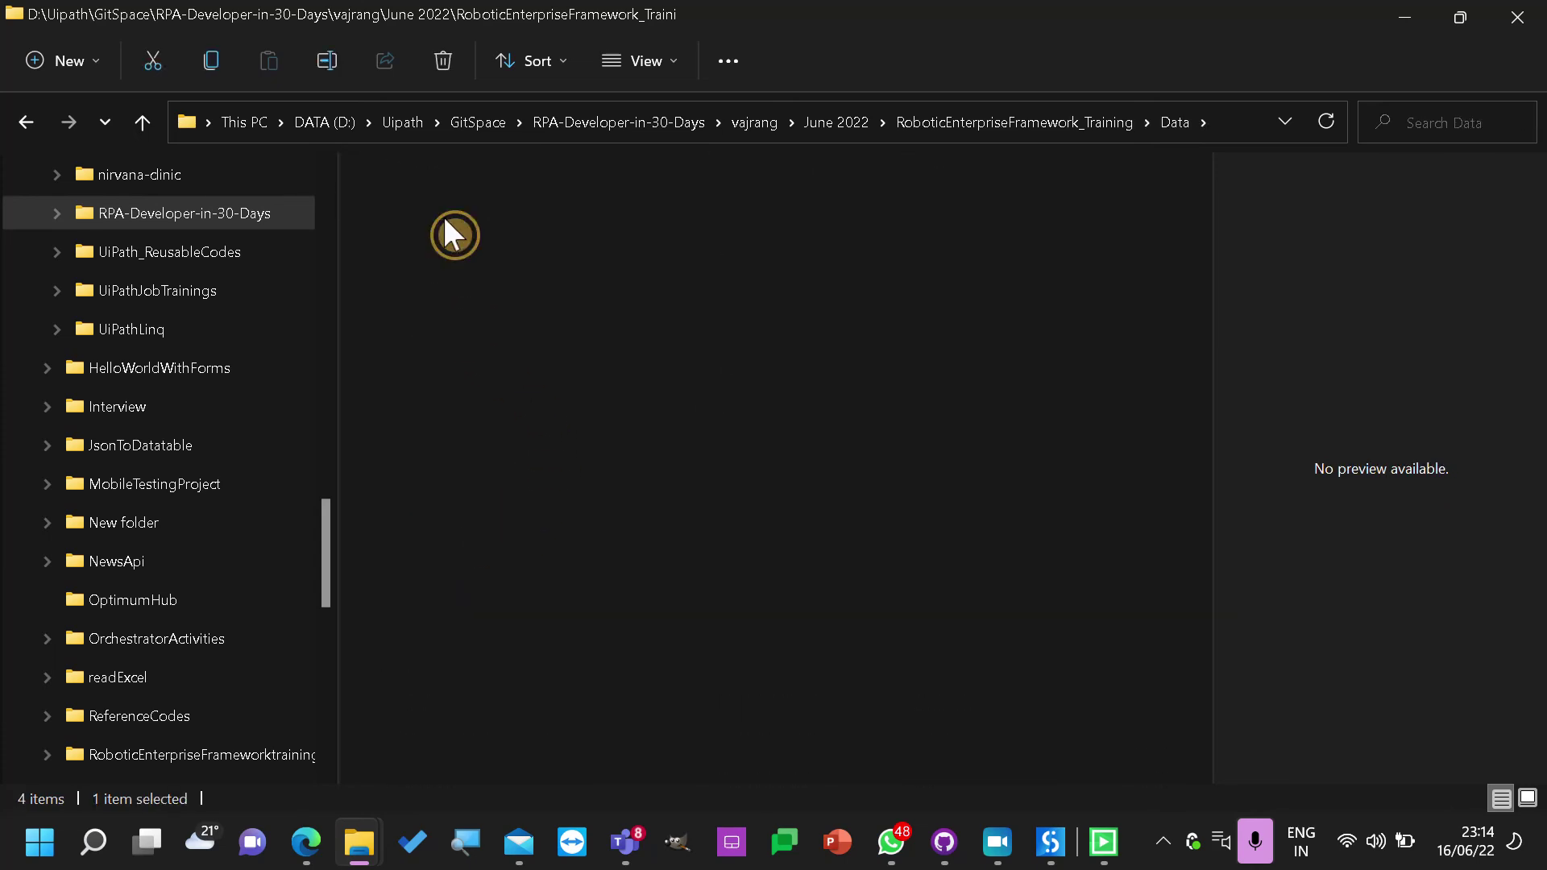
{"action": "double_click", "coordinate": [458, 241]}
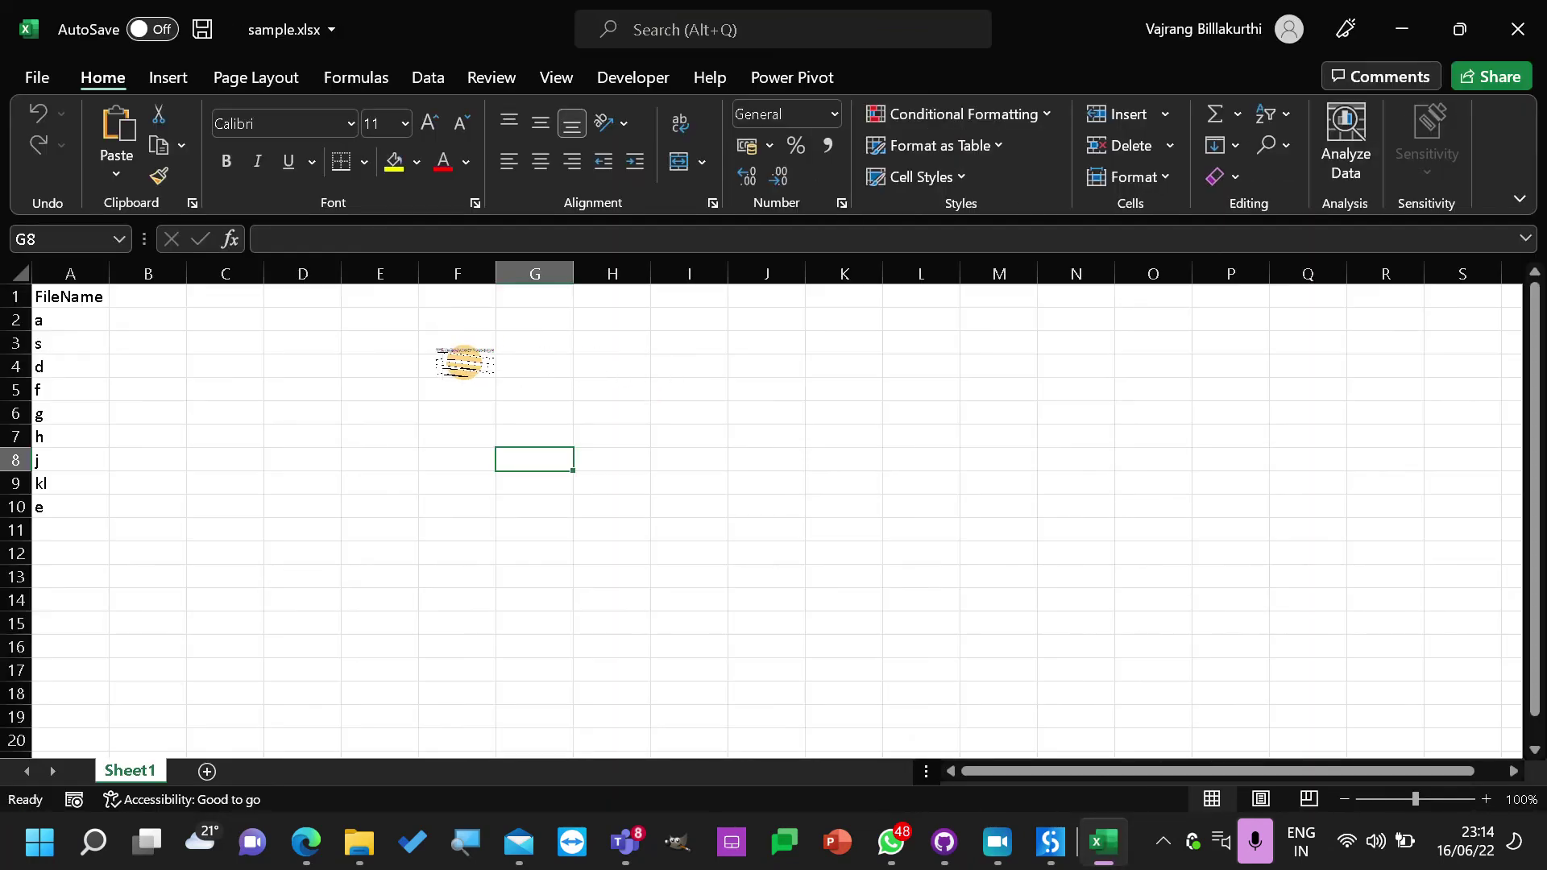
Create duplicate FileName entries by setting A3 to a, A5 to d, A8 to g and A9 to e
{"action": "left_click", "coordinate": [117, 360]}
{"action": "left_click", "coordinate": [97, 343]}
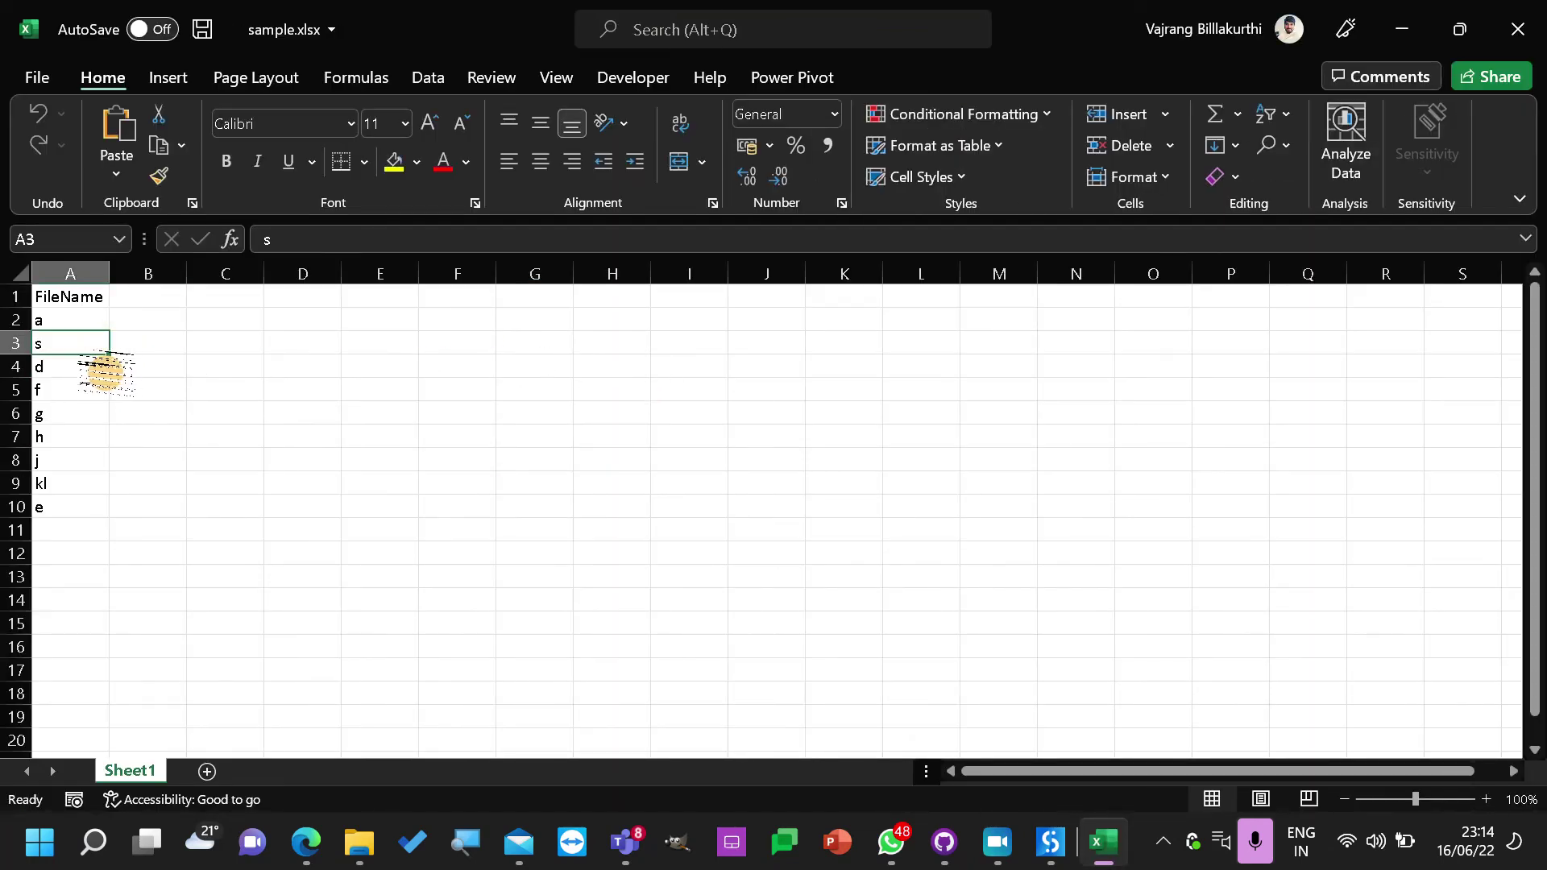
{"action": "type", "text": "a"}
{"action": "left_click", "coordinate": [76, 391]}
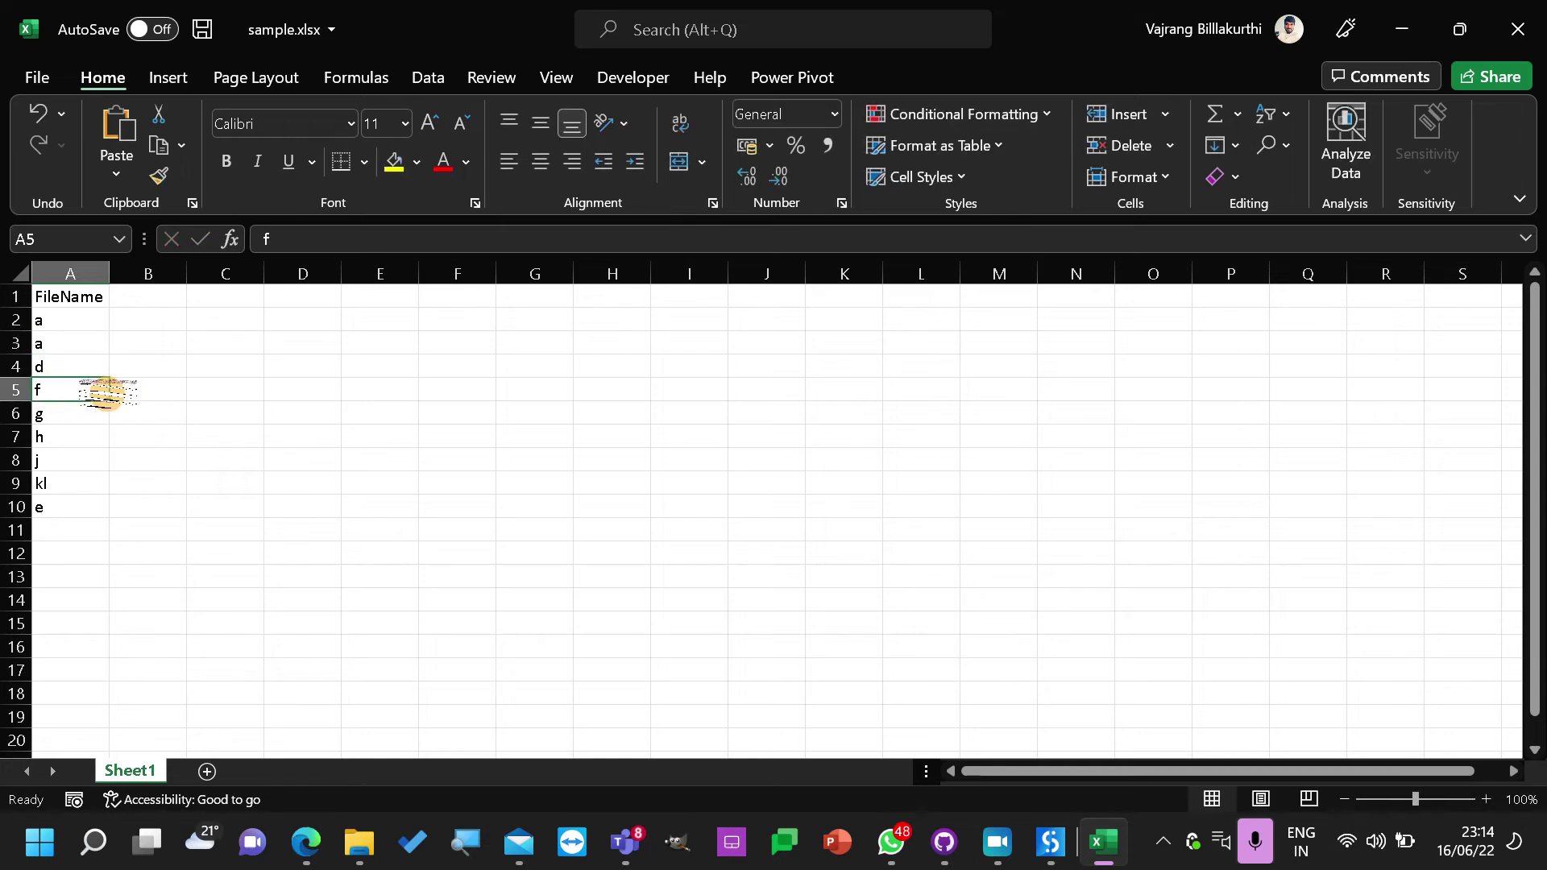
{"action": "type", "text": "d"}
{"action": "key", "text": "Return"}
{"action": "left_click", "coordinate": [84, 460]}
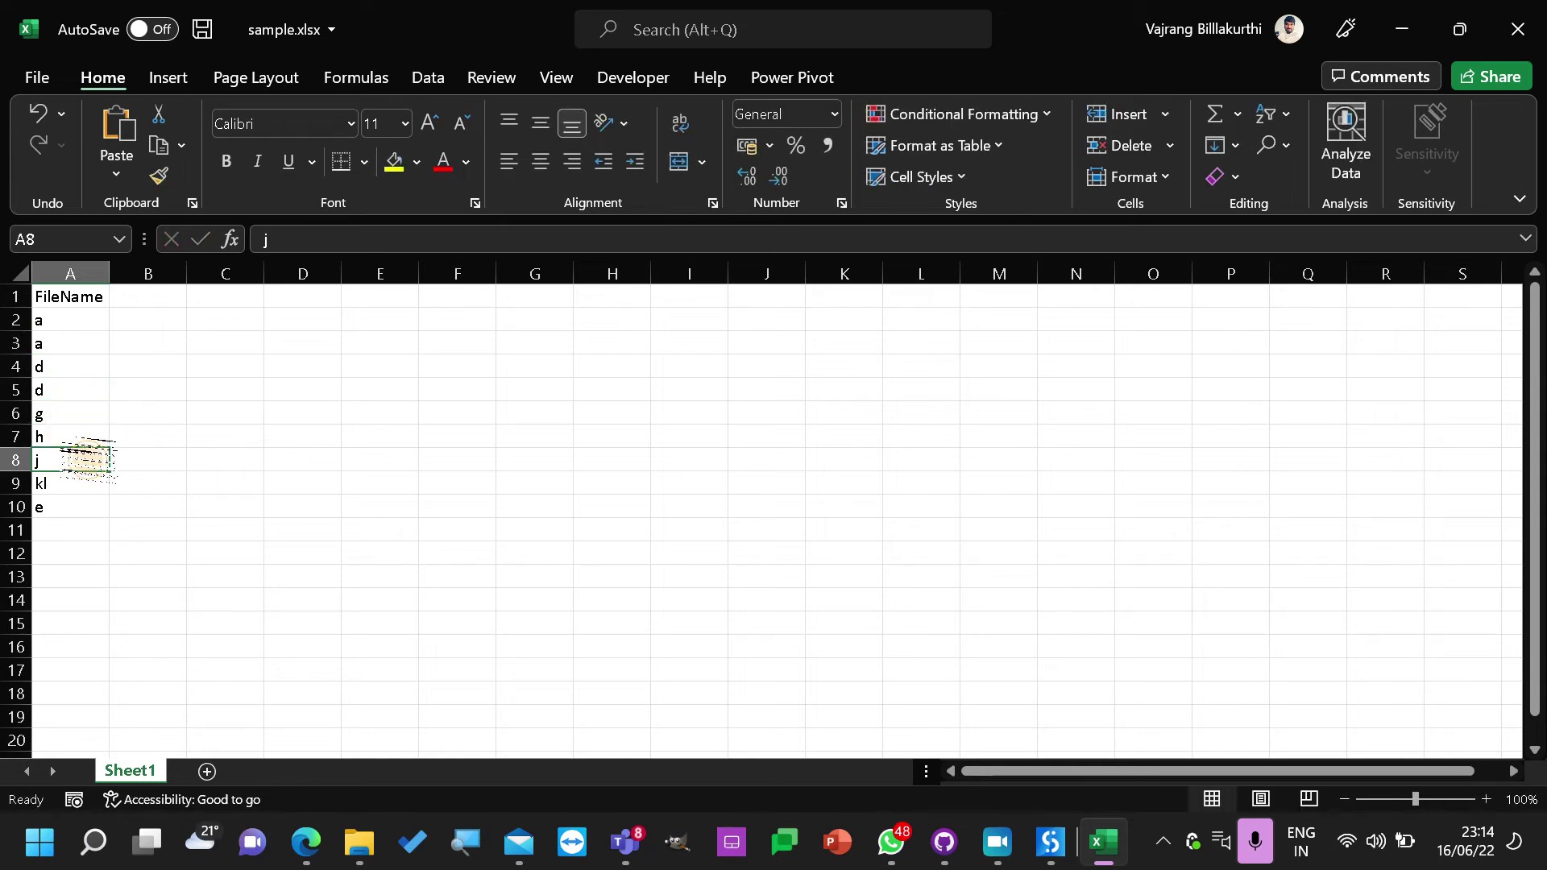
{"action": "type", "text": "g"}
{"action": "key", "text": "Return"}
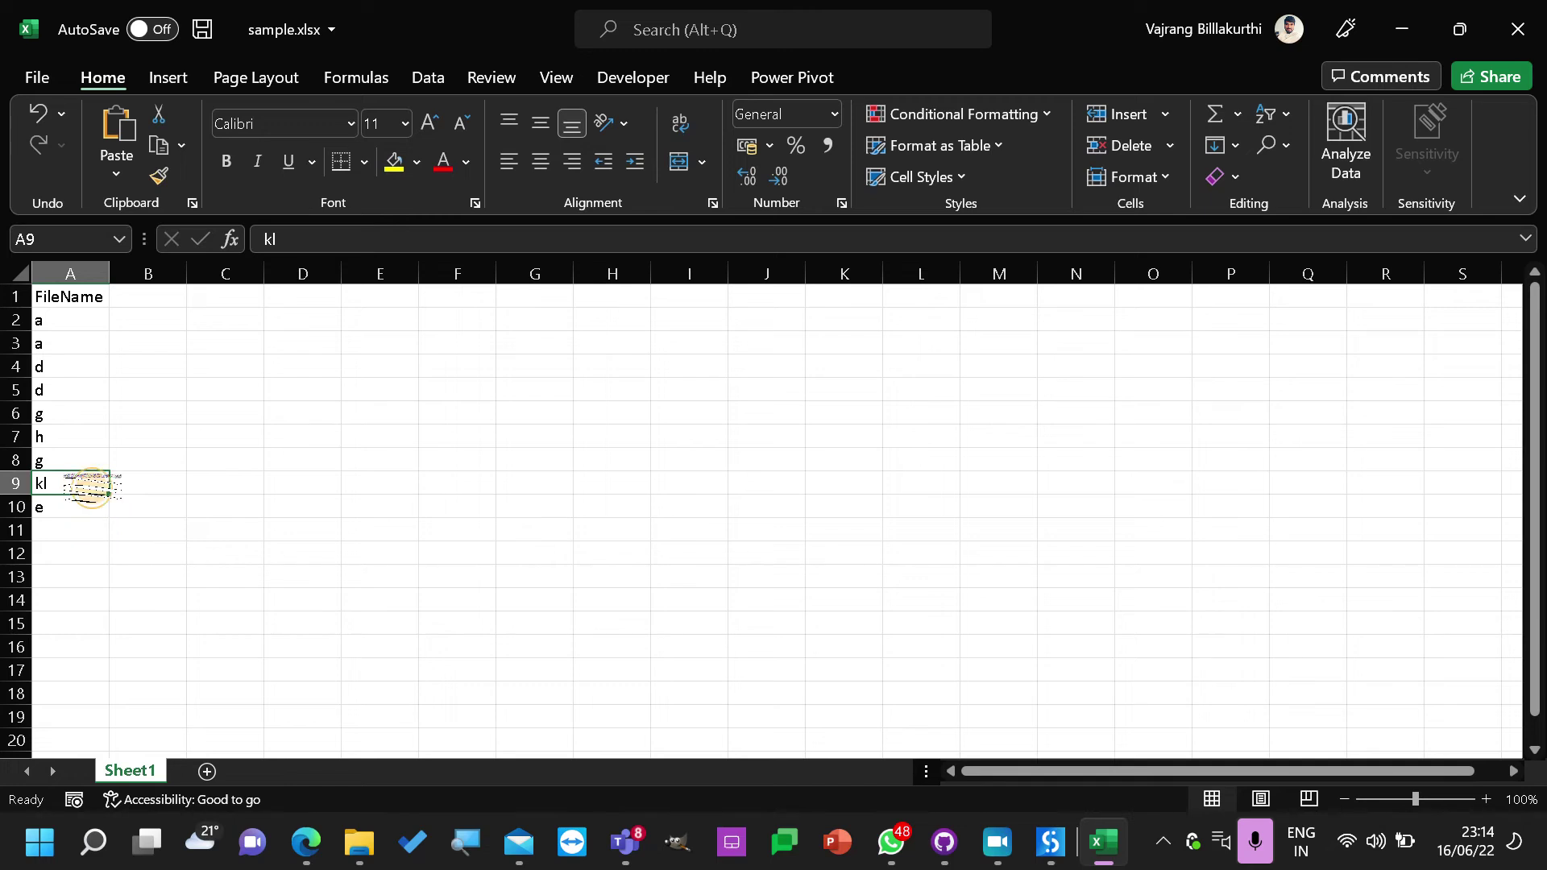
{"action": "type", "text": "e"}
{"action": "left_click", "coordinate": [177, 524]}
{"action": "left_click", "coordinate": [229, 464]}
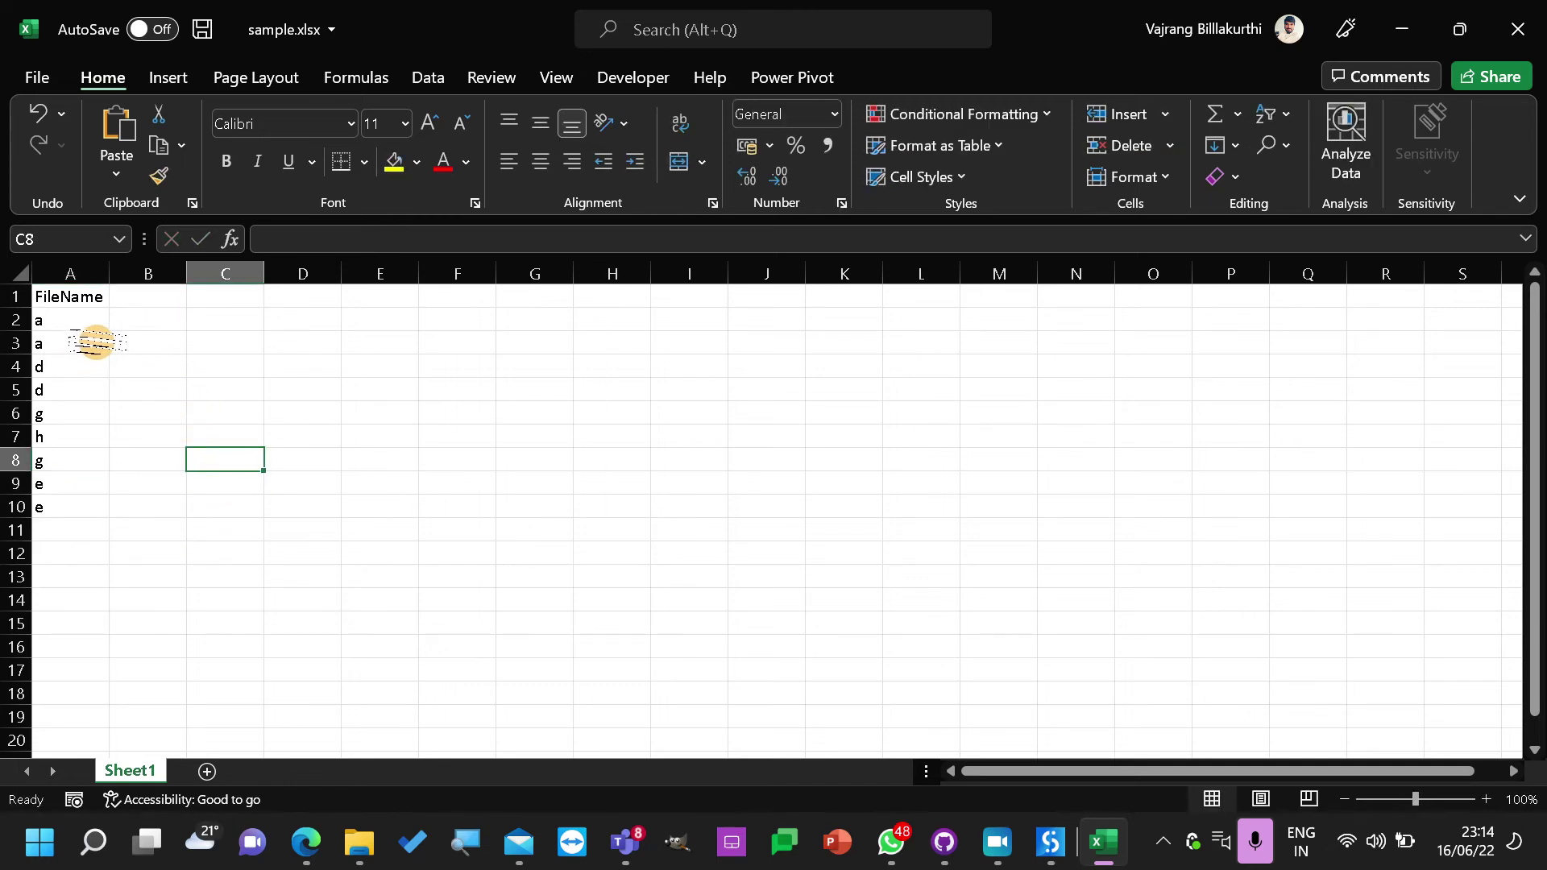
Highlight the FileName values in A2:A10 and add a Content column header in B1
{"action": "left_click_drag", "start_coordinate": [103, 325], "coordinate": [111, 507]}
{"action": "left_click", "coordinate": [244, 439]}
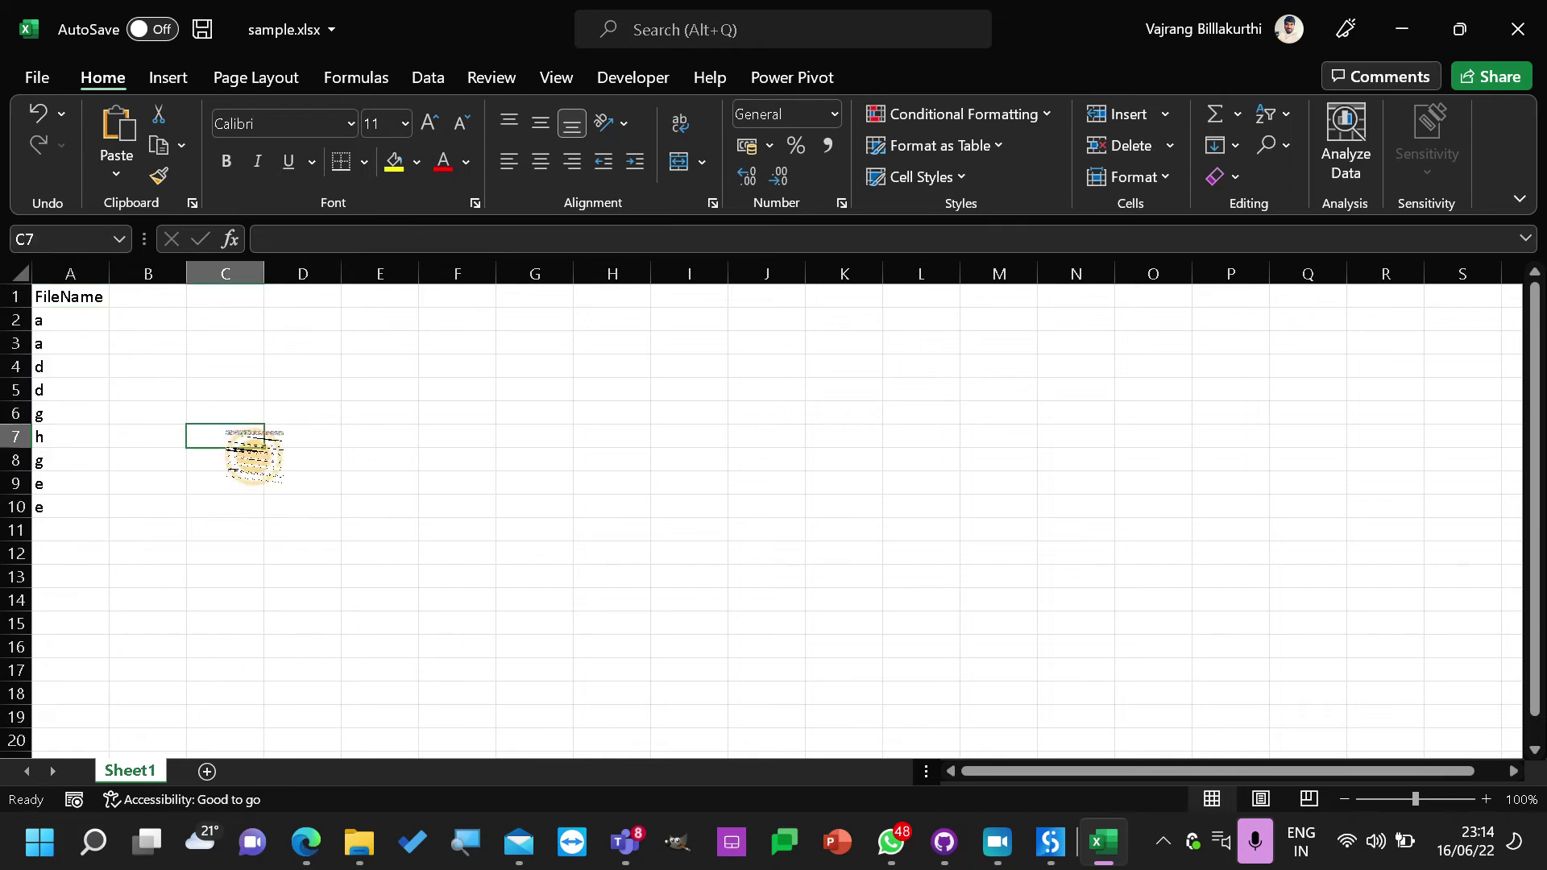
{"action": "left_click_drag", "start_coordinate": [104, 324], "coordinate": [110, 507]}
{"action": "left_click", "coordinate": [148, 298]}
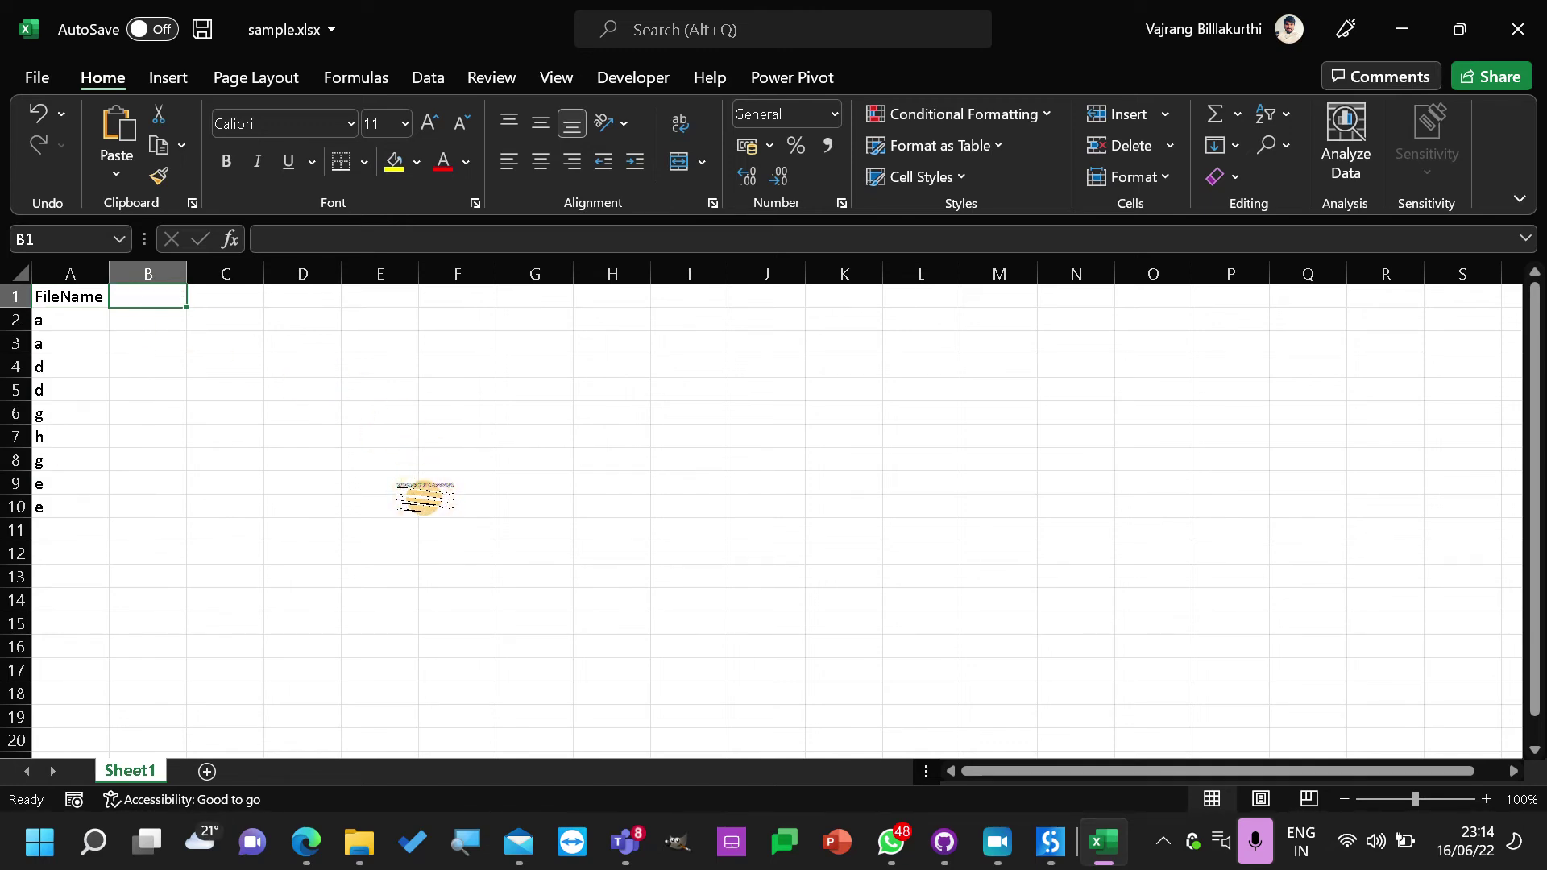
{"action": "type", "text": "Content"}
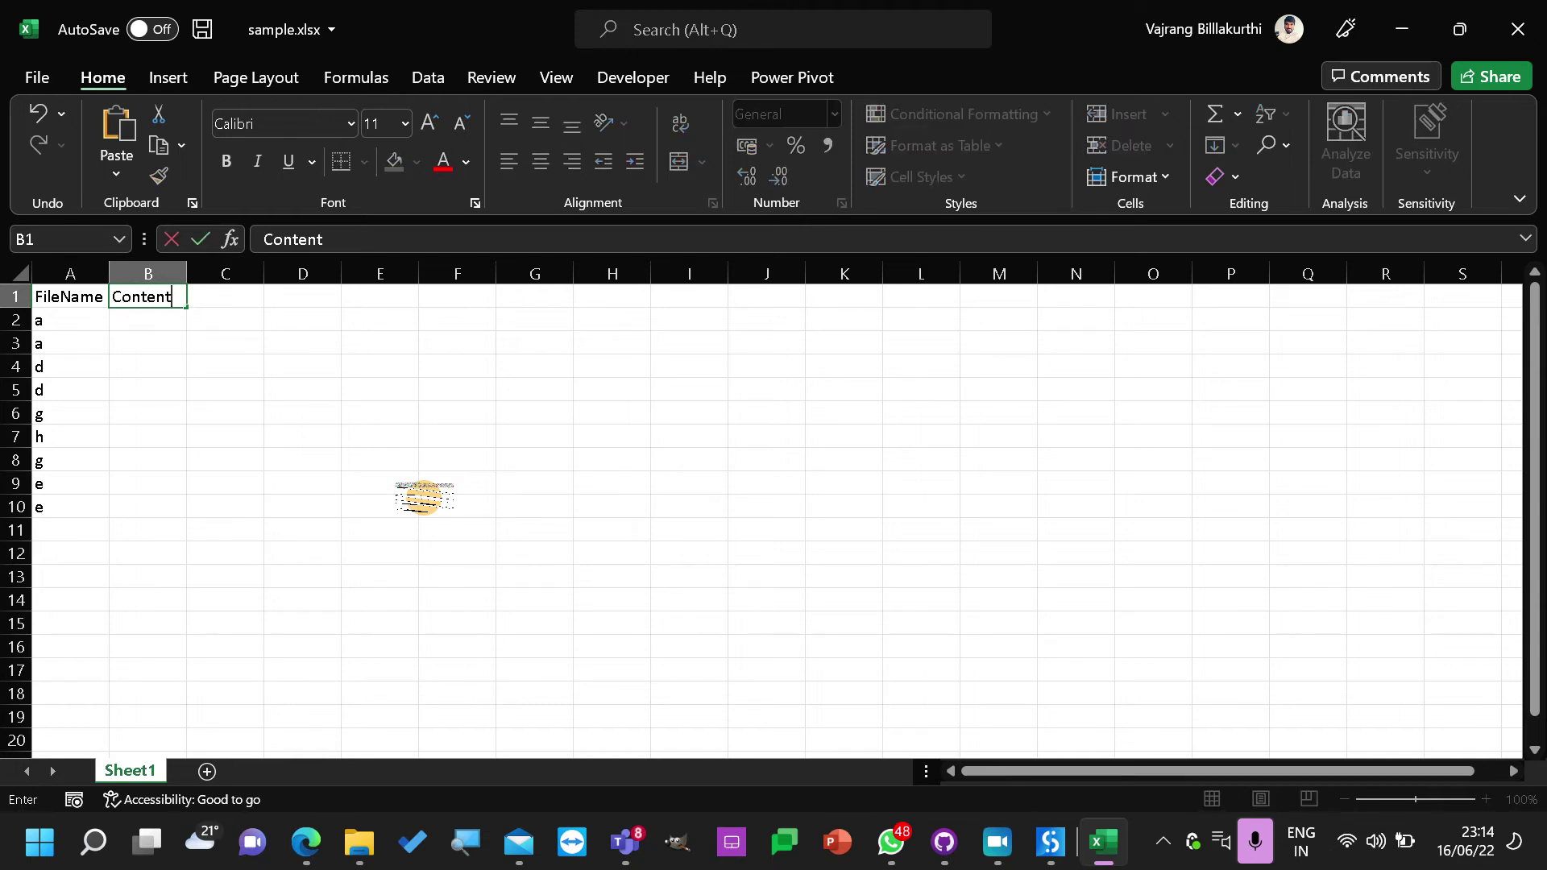
{"action": "key", "text": "Return"}
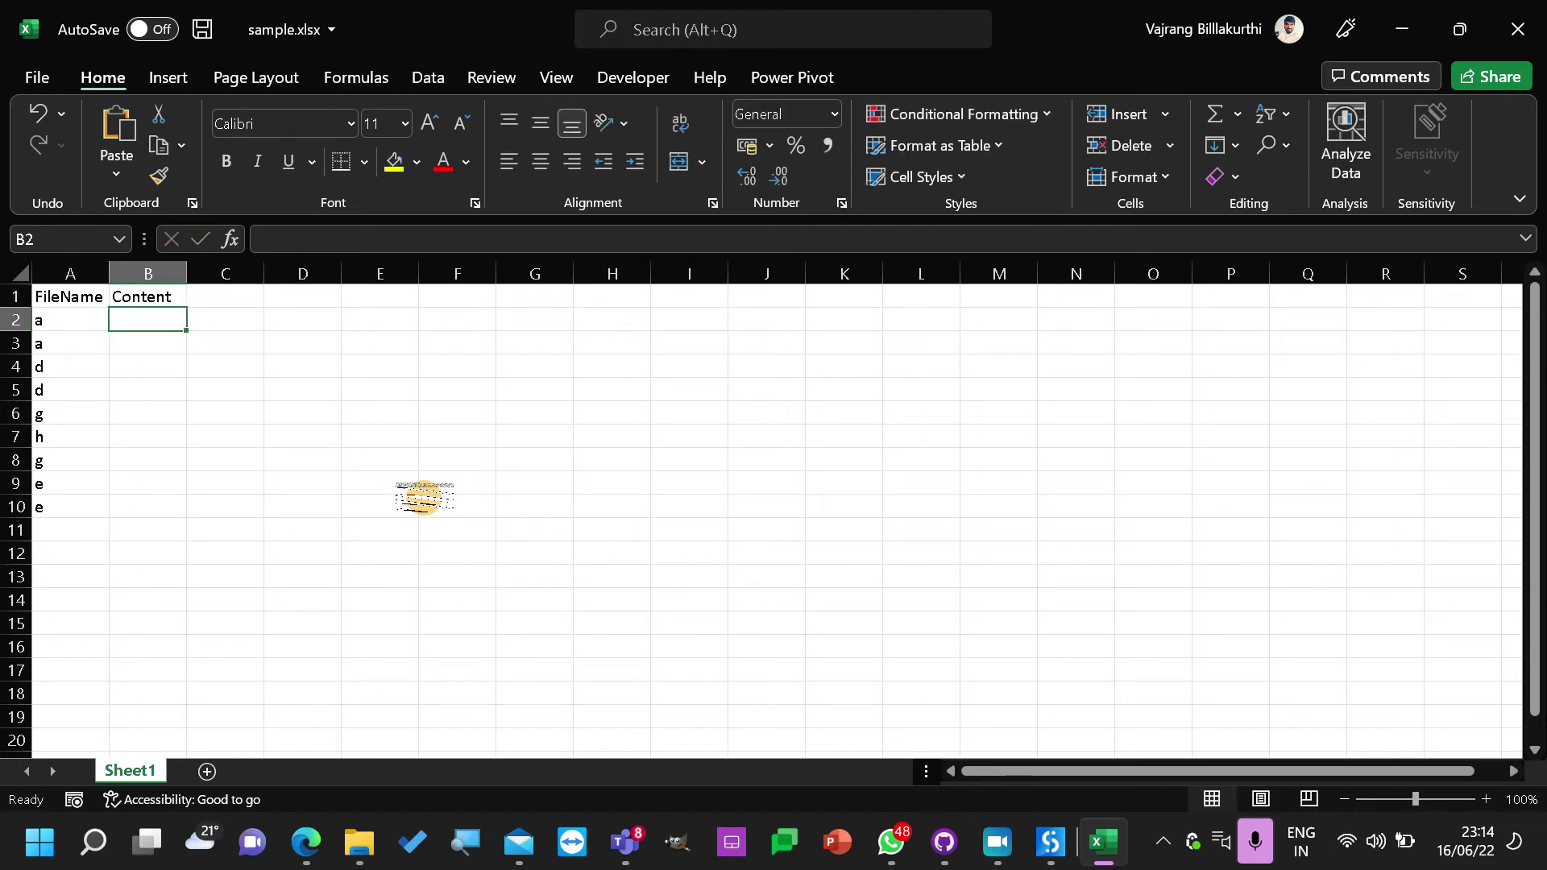
Fill the Content column from B2 to B10 with q, w, e, r, t, y, u, i and o
{"action": "type", "text": "q"}
{"action": "key", "text": "Return"}
{"action": "type", "text": "w"}
{"action": "key", "text": "Return"}
{"action": "type", "text": "e r"}
{"action": "key", "text": "Return"}
{"action": "type", "text": "t"}
{"action": "key", "text": "Return"}
{"action": "type", "text": "y"}
{"action": "key", "text": "Return"}
{"action": "type", "text": "u"}
{"action": "key", "text": "Return"}
{"action": "type", "text": "i"}
{"action": "key", "text": "Return"}
{"action": "type", "text": "o"}
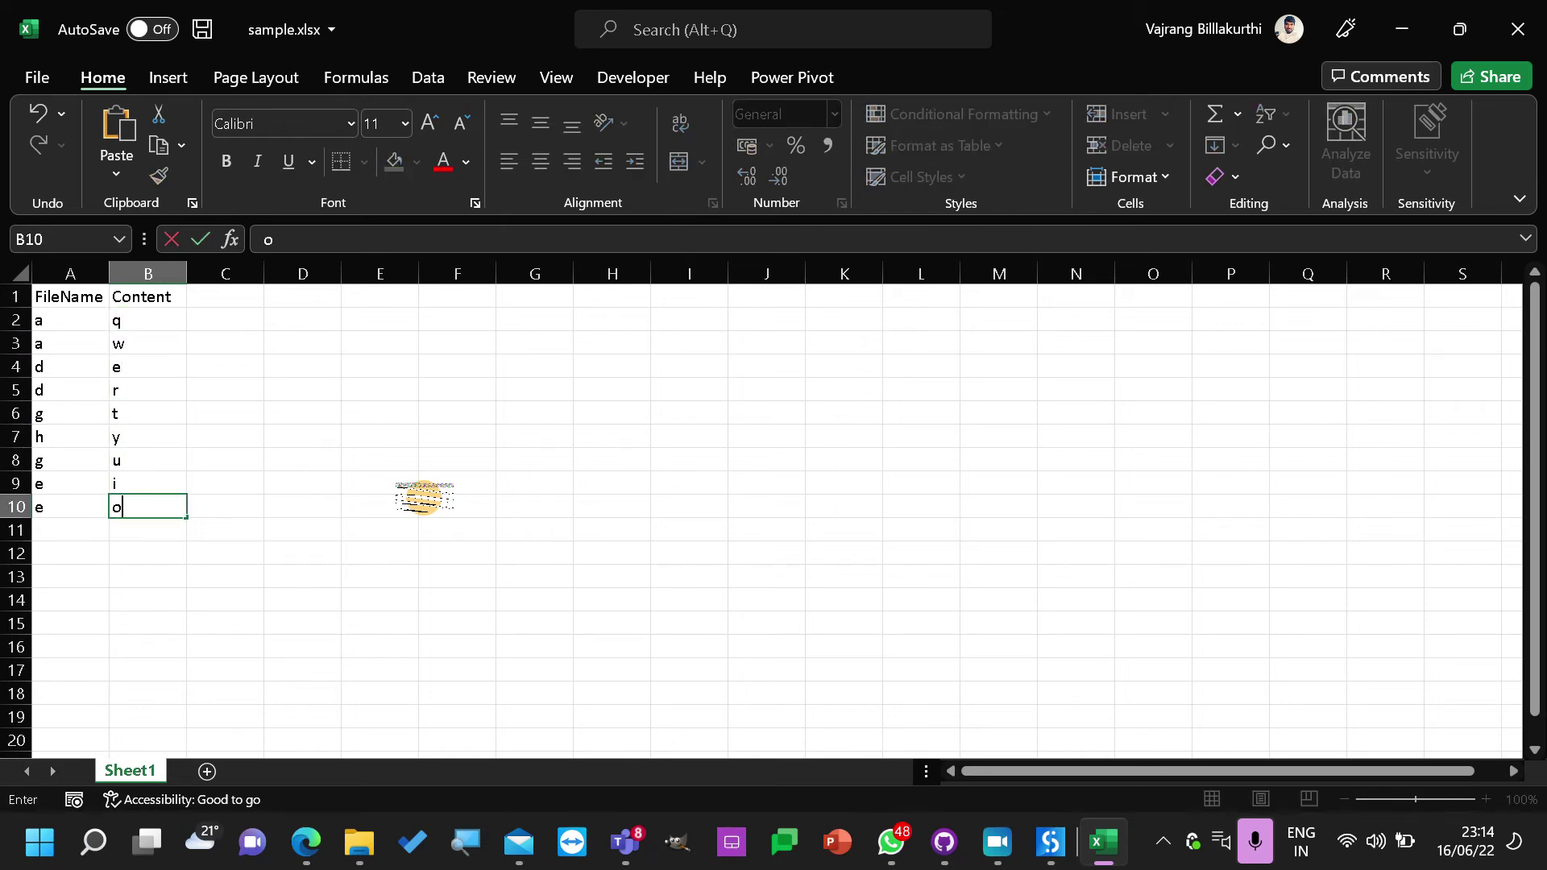
{"action": "key", "text": "Return"}
Check the FileName and Content headers and select the header text of B1
{"action": "left_click", "coordinate": [364, 411]}
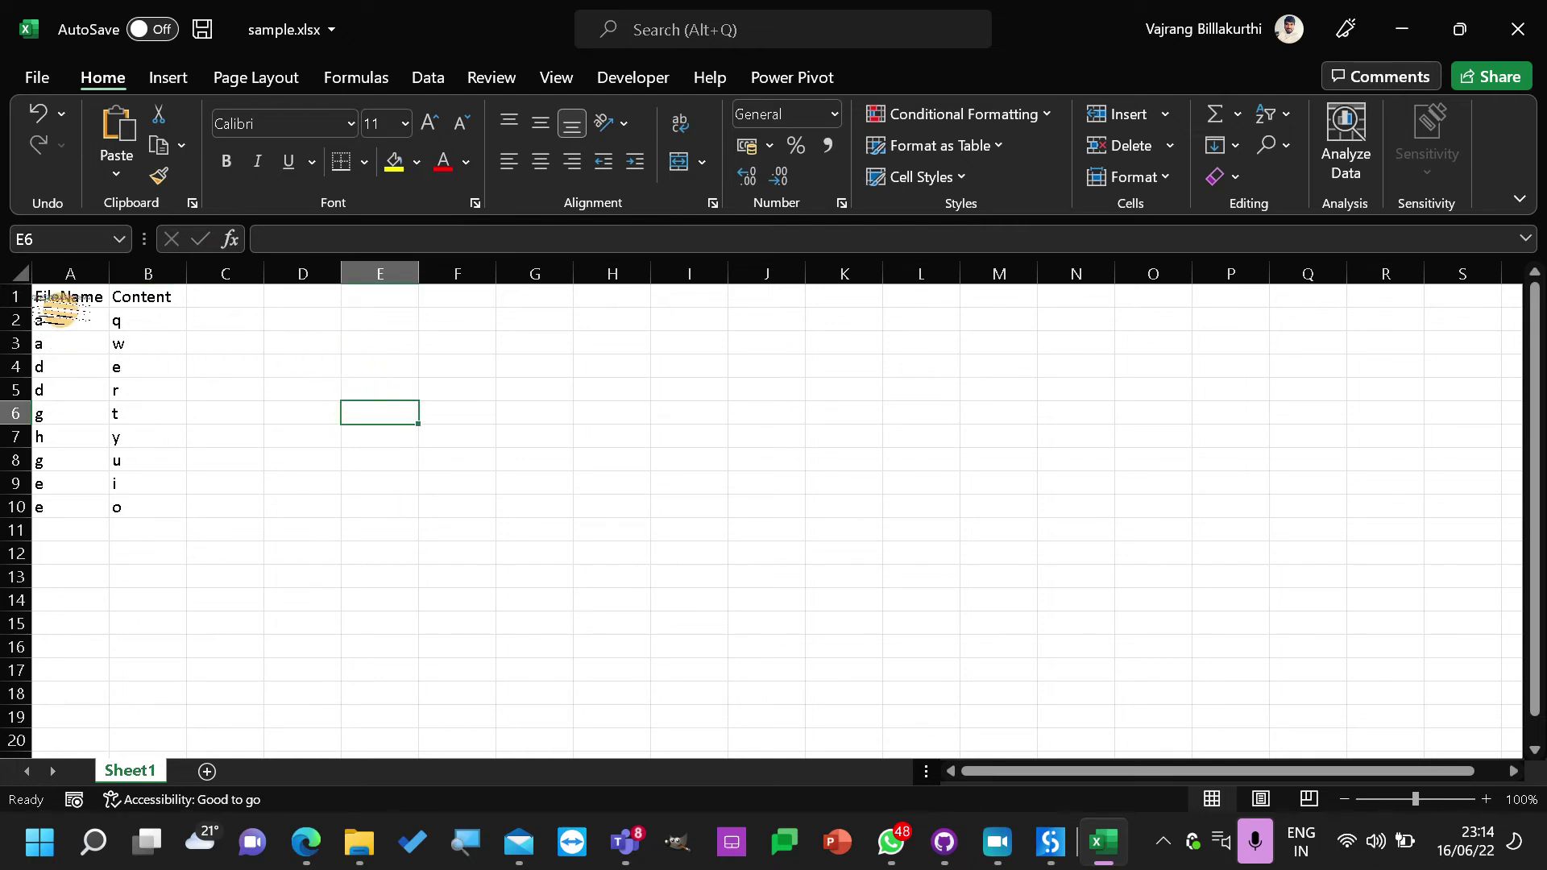
{"action": "left_click", "coordinate": [50, 298]}
{"action": "left_click", "coordinate": [145, 298]}
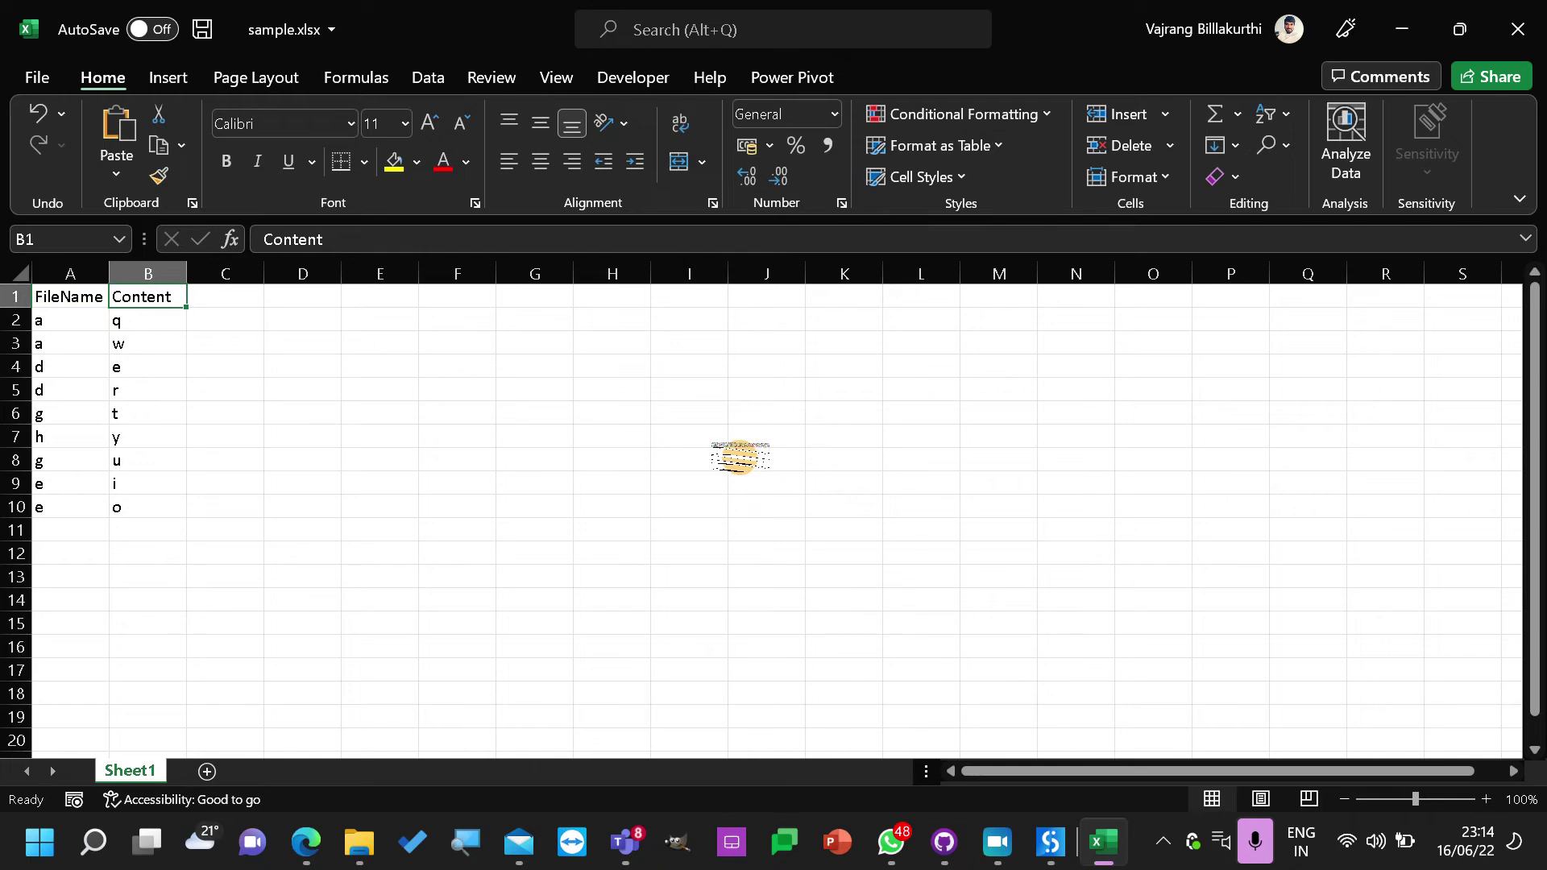
{"action": "left_click_drag", "start_coordinate": [414, 234], "coordinate": [198, 218]}
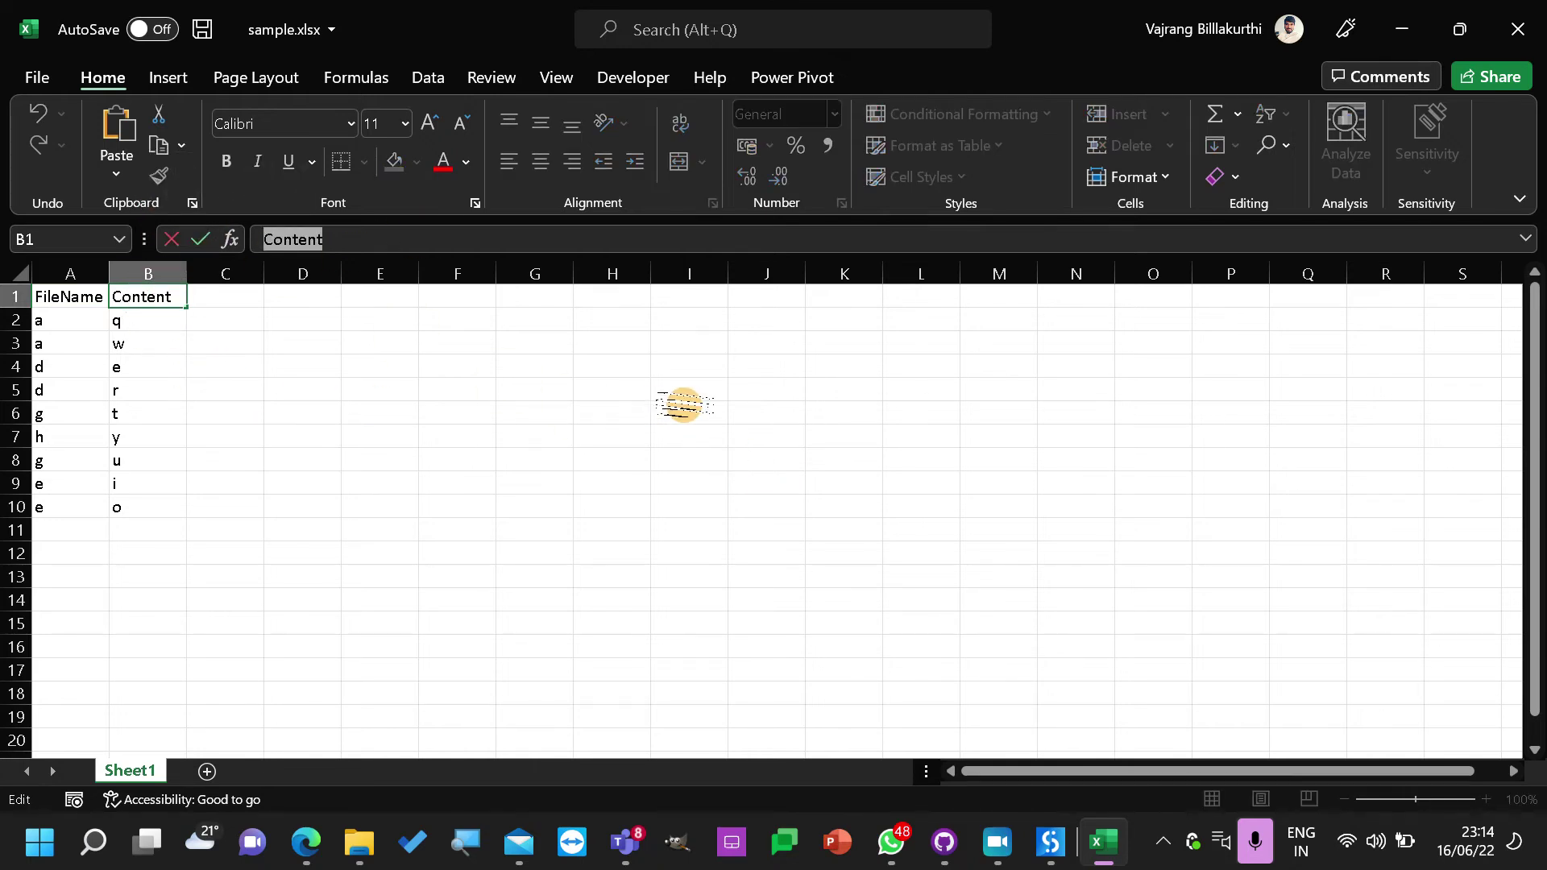
{"action": "left_click", "coordinate": [1230, 459]}
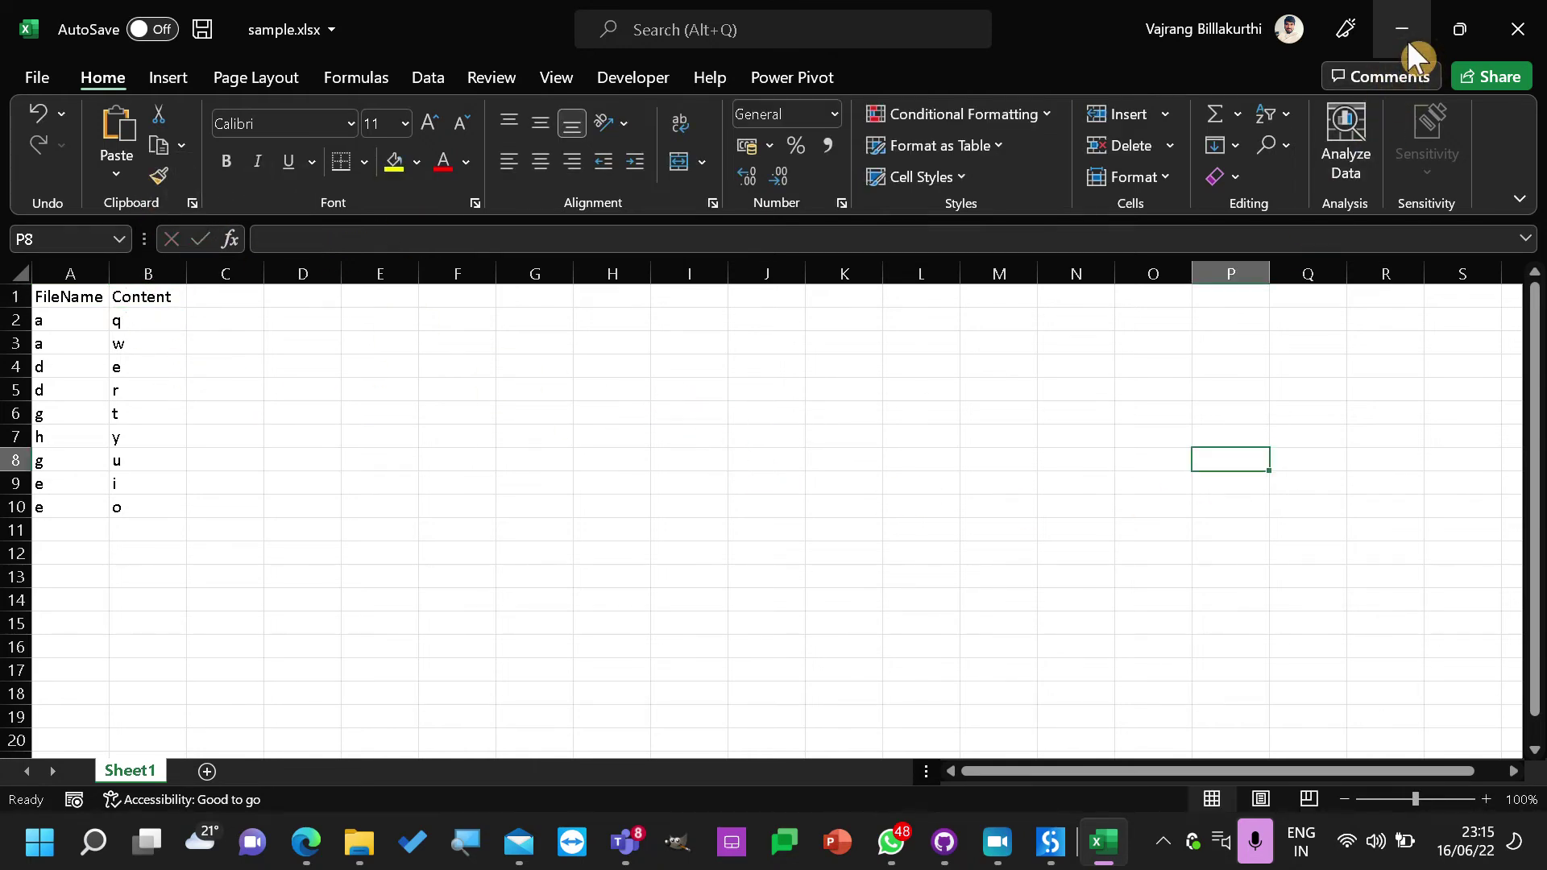
Switch to the RoboticEnterpriseFramework_Training project in UiPath Studio and stop the debug session
{"action": "mouse_move", "coordinate": [1064, 838]}
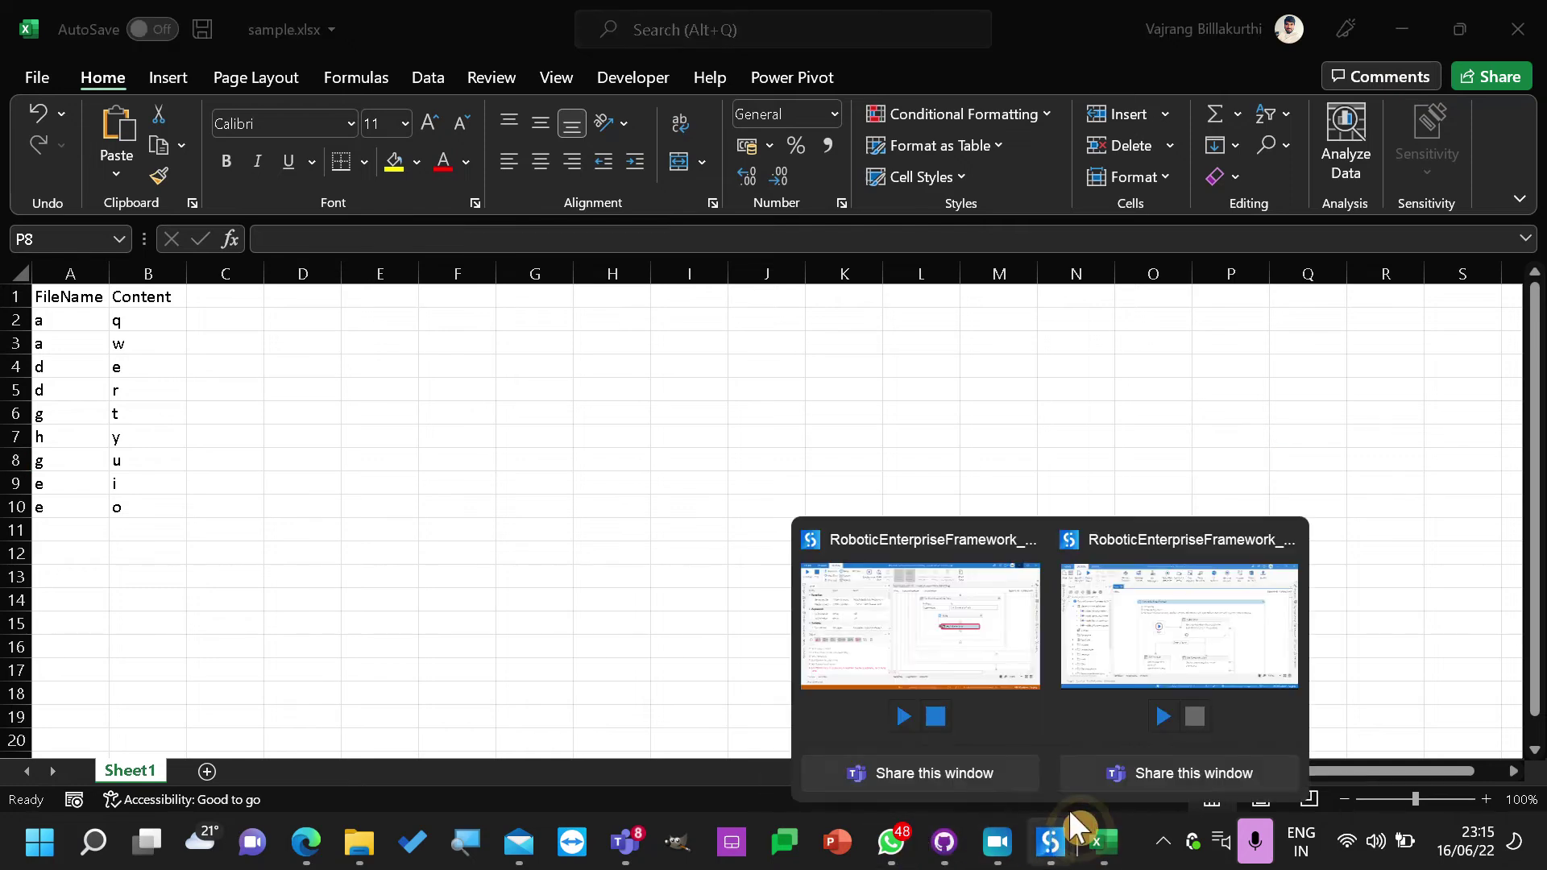
{"action": "left_click", "coordinate": [1020, 677]}
{"action": "left_click", "coordinate": [103, 72]}
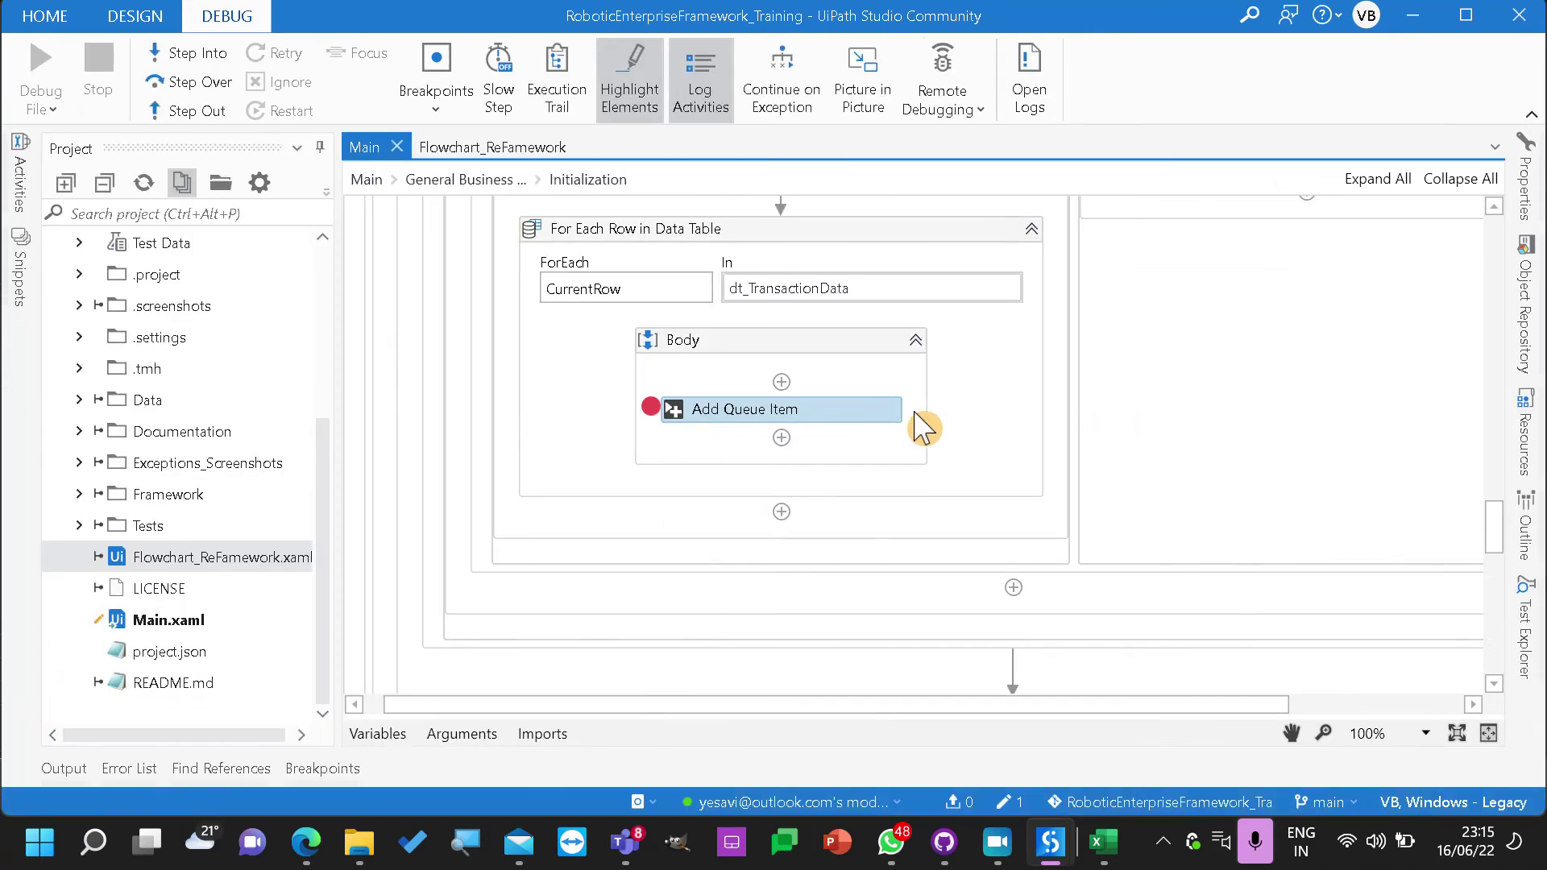
Add a Content string argument with the value CurrentRow(1).ToString to Add Queue Item's Item Information
{"action": "left_click", "coordinate": [1525, 187]}
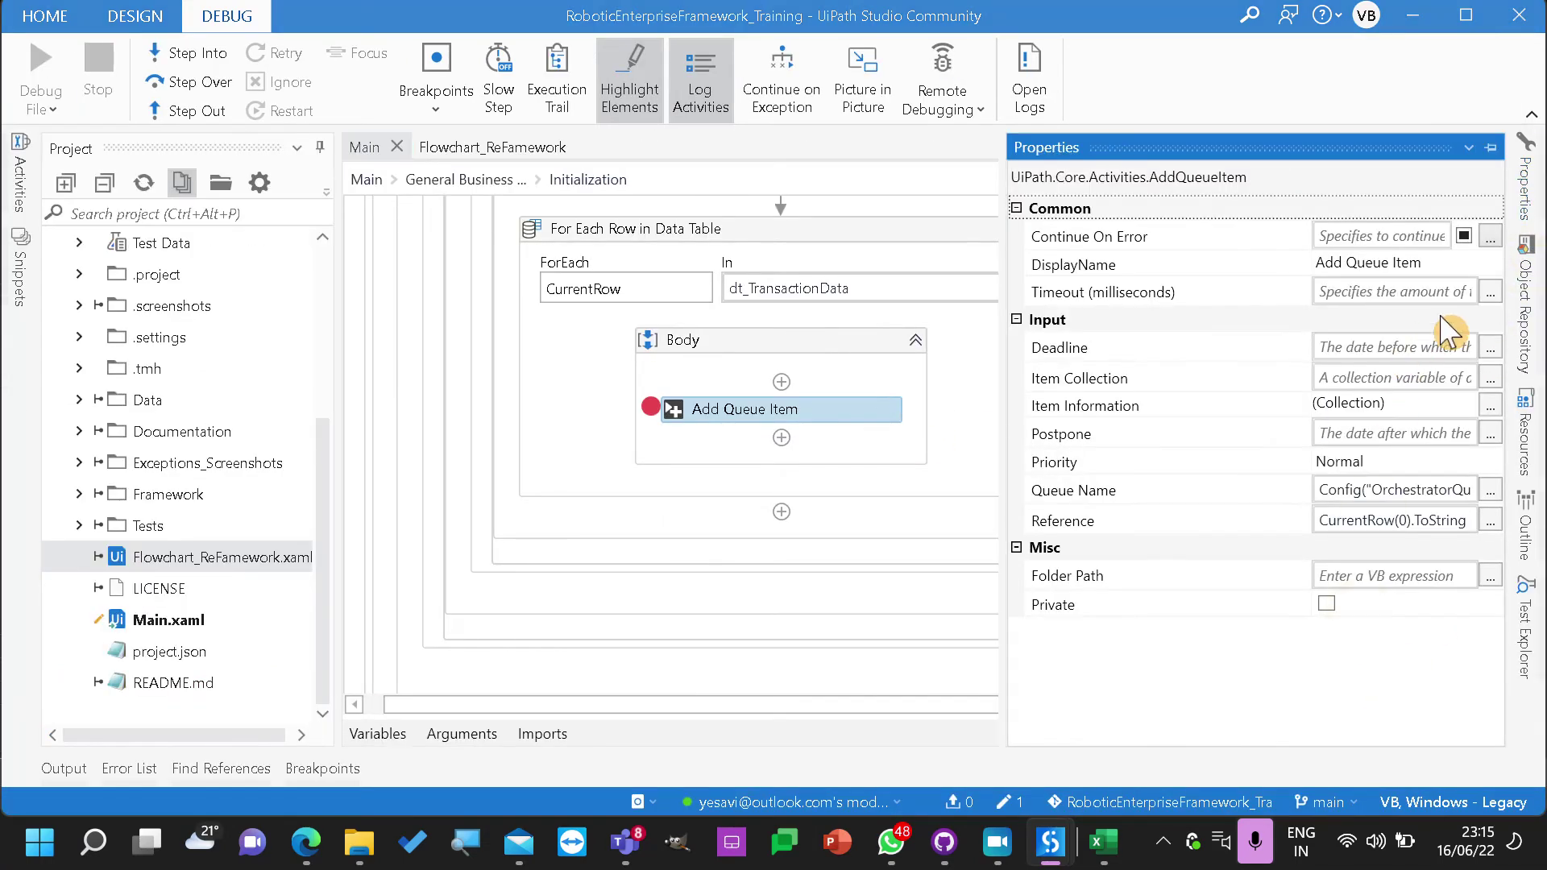
{"action": "left_click", "coordinate": [1489, 405]}
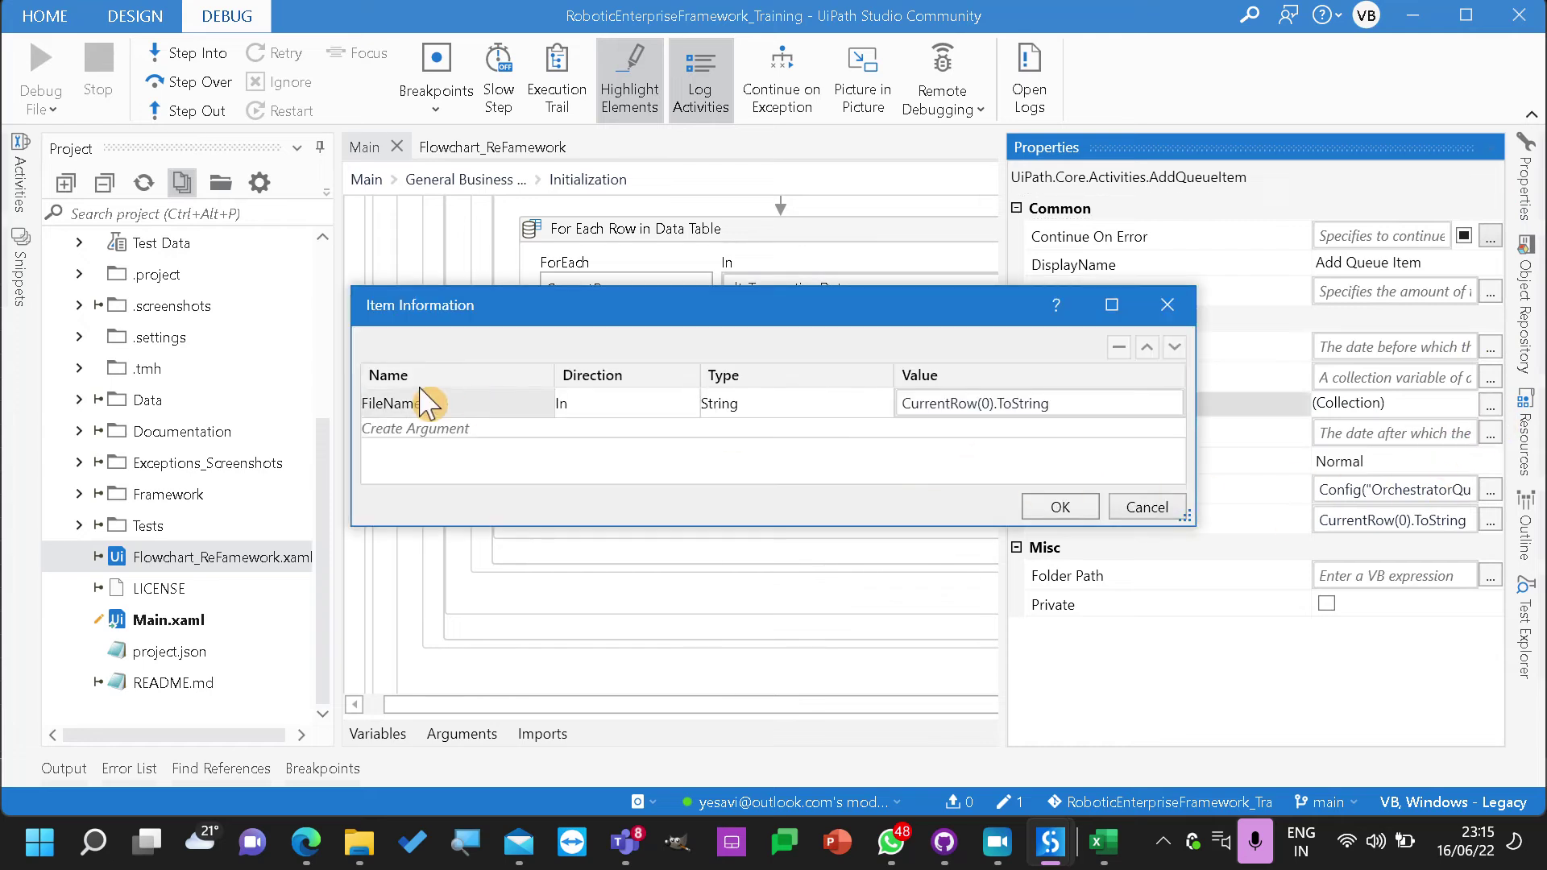
{"action": "left_click", "coordinate": [388, 430]}
{"action": "type", "text": "Content"}
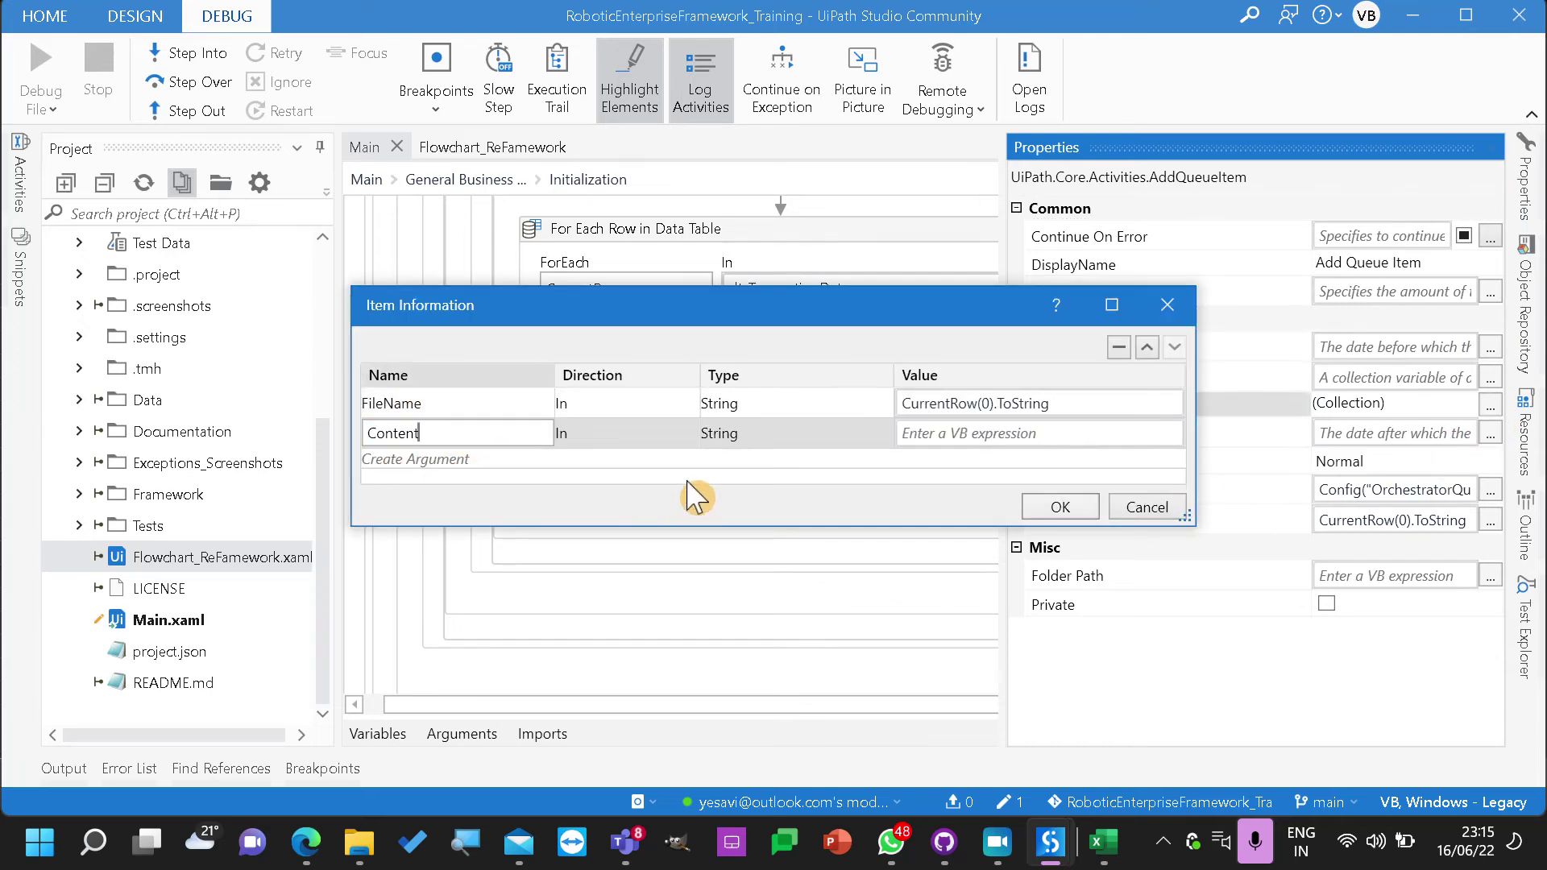
{"action": "left_click", "coordinate": [966, 433]}
{"action": "type", "text": "Cu"}
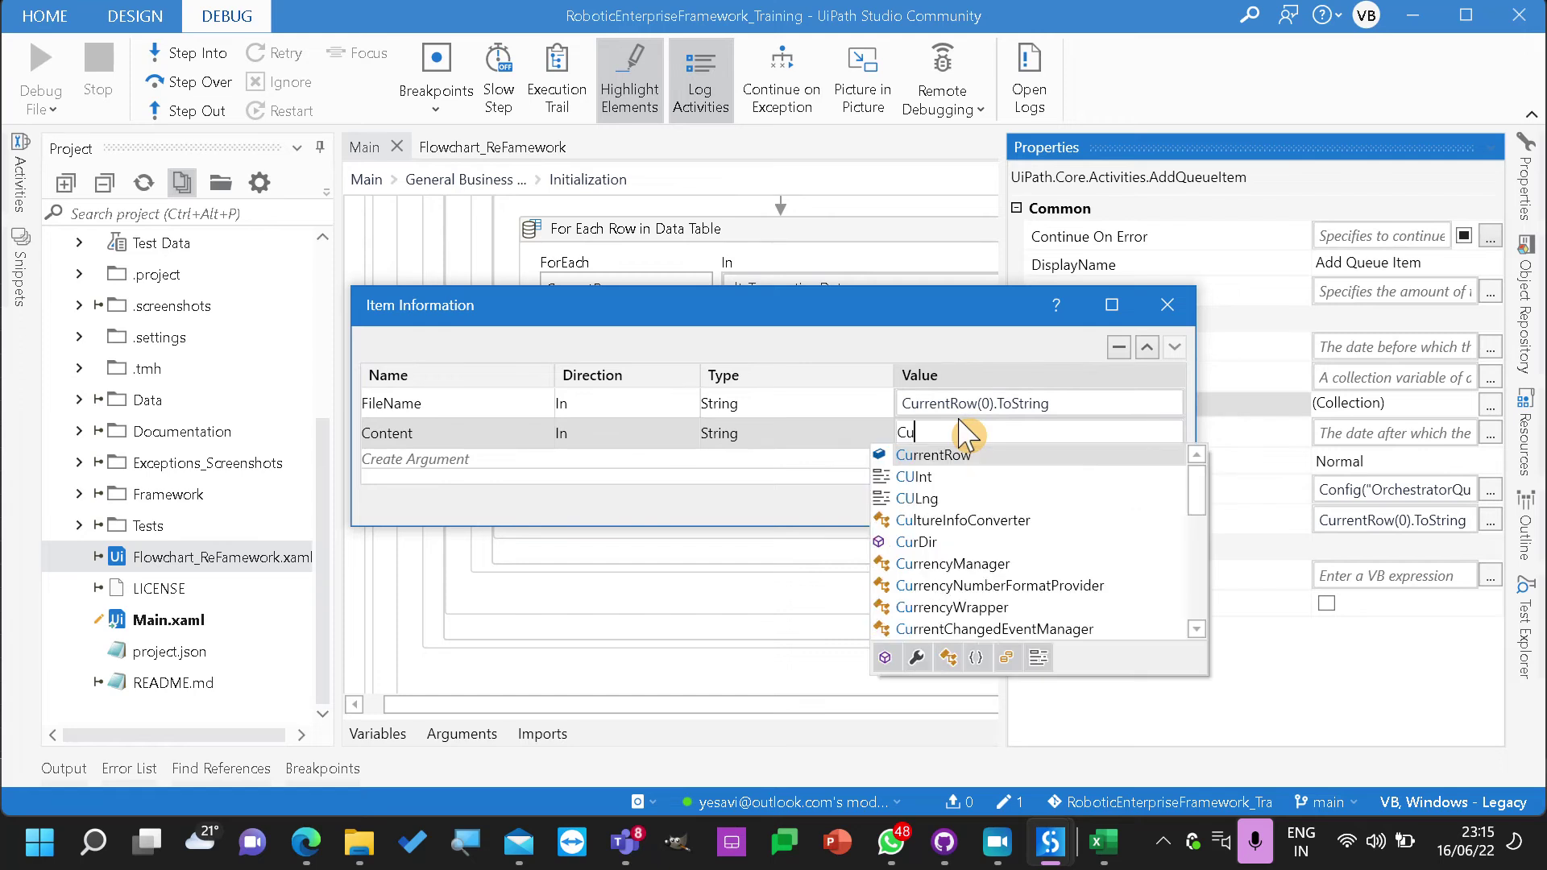
{"action": "type", "text": "rrentRow("}
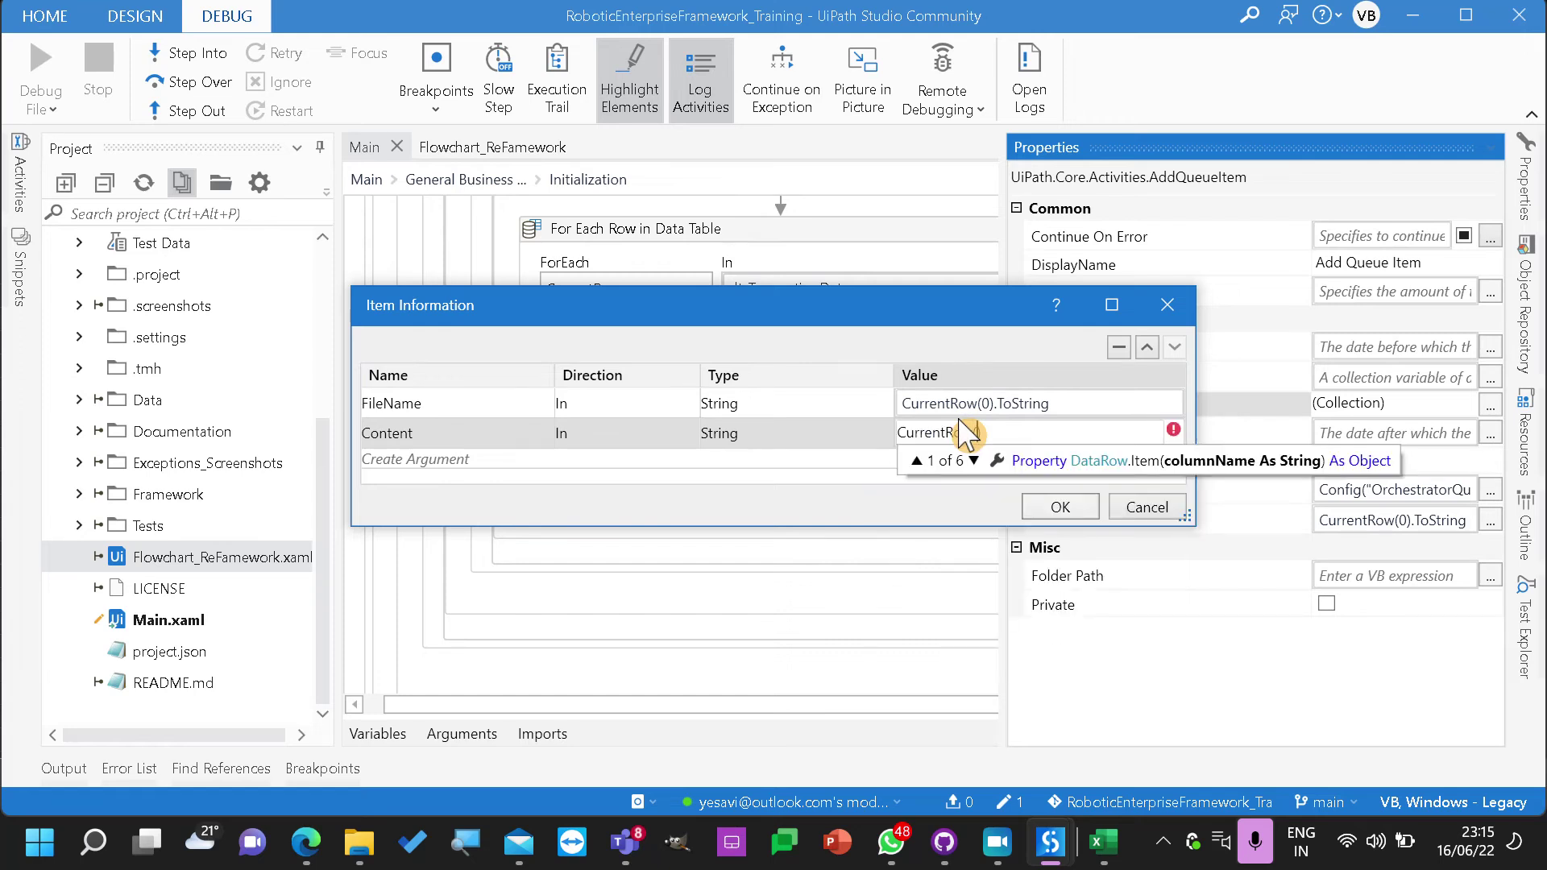
{"action": "type", "text": "1).ToString"}
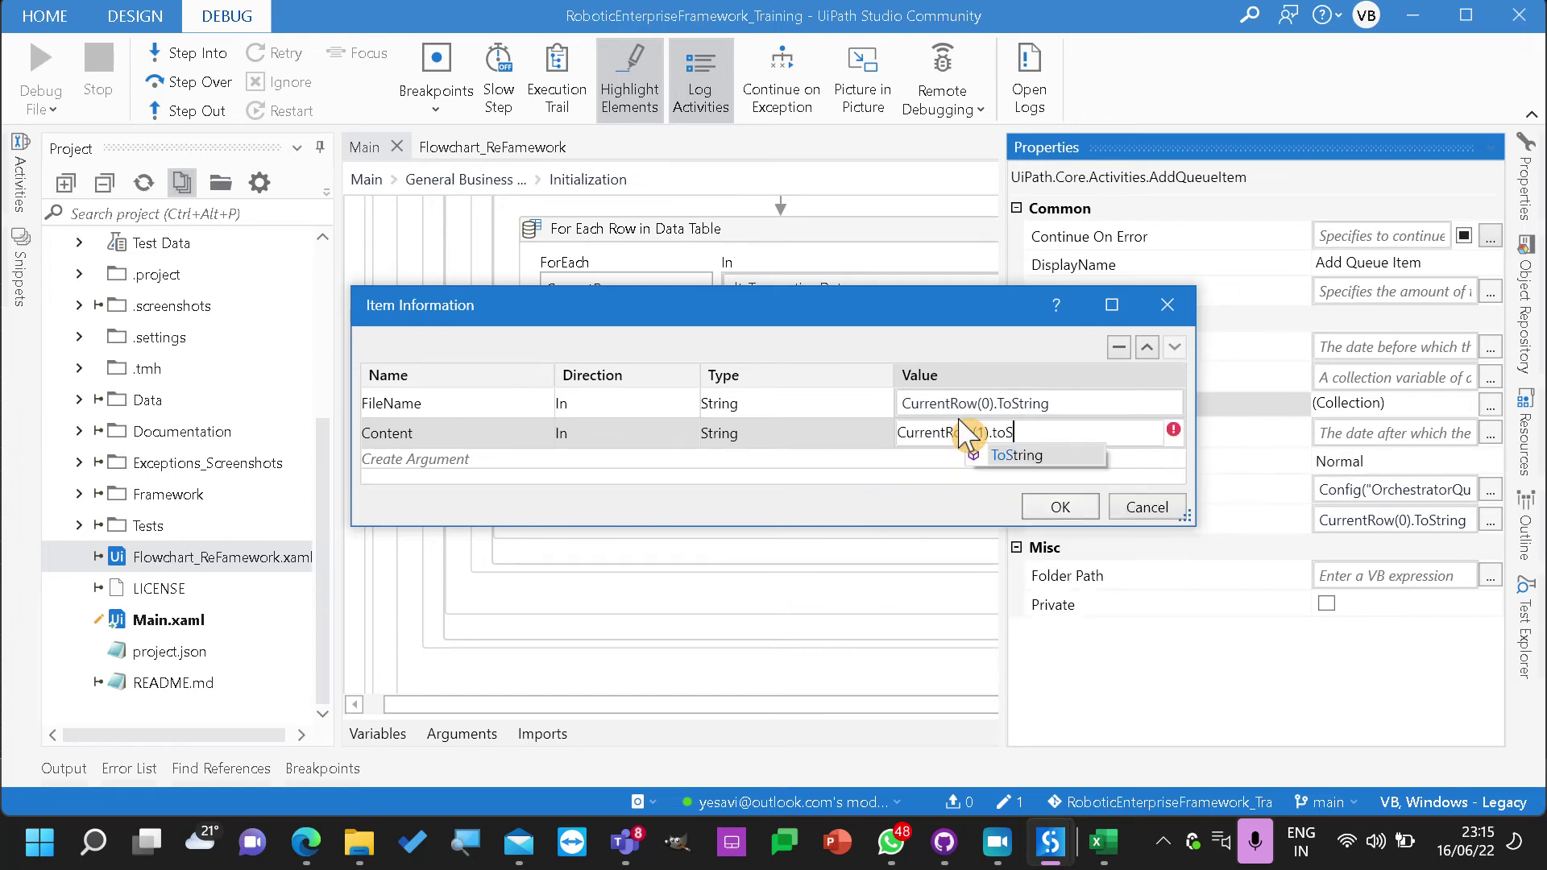
{"action": "left_click", "coordinate": [1083, 516]}
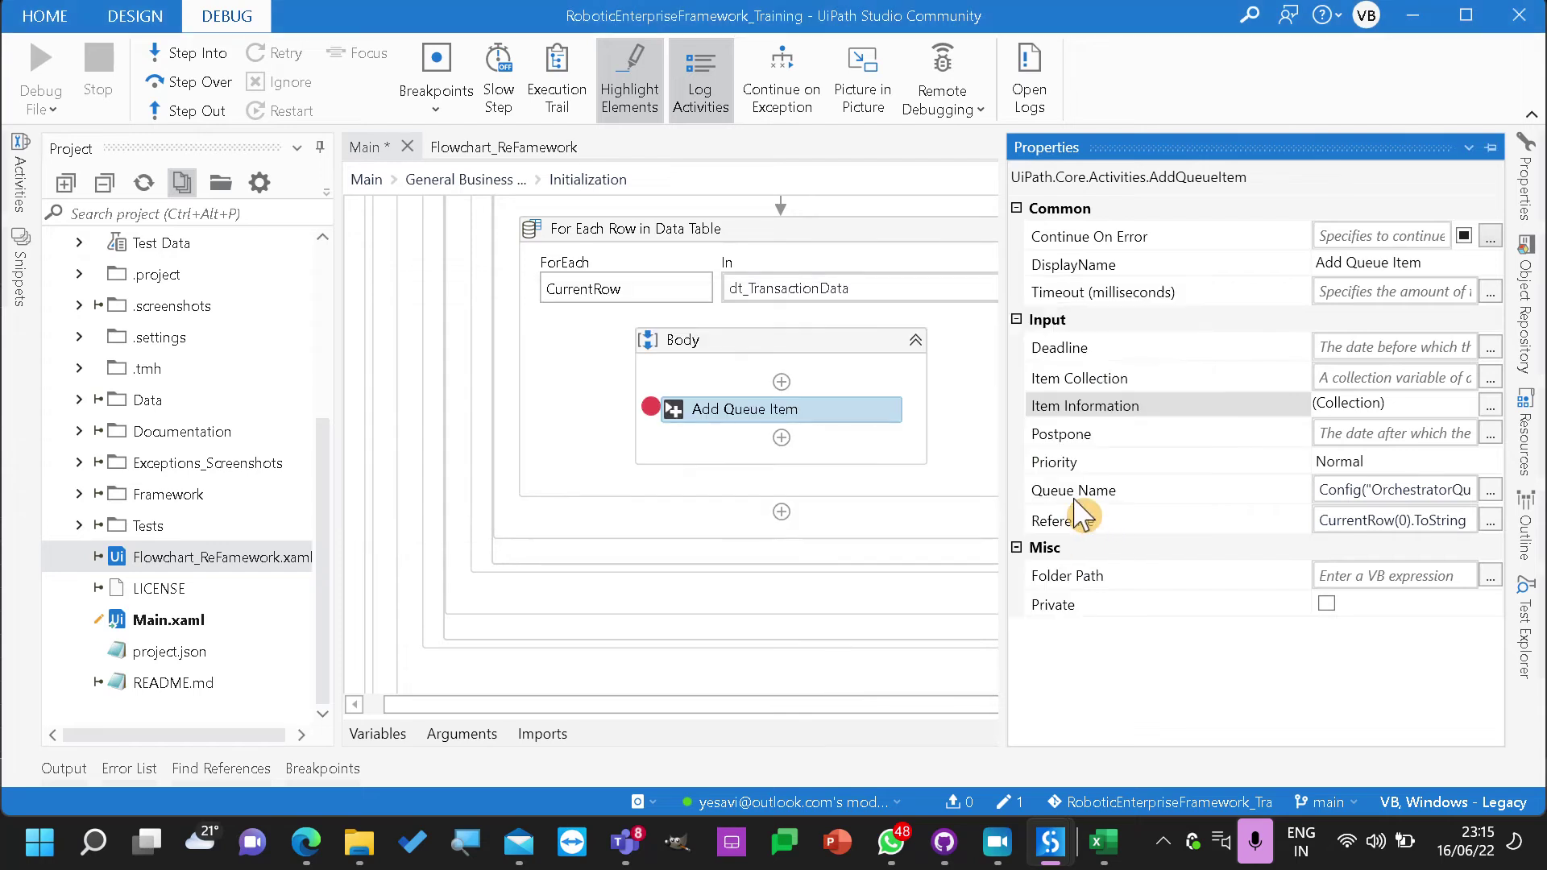
Set the Reference of Add Queue Item to CurrentRow(0).ToString+CurrentRow(1).ToString
{"action": "left_click", "coordinate": [1490, 520]}
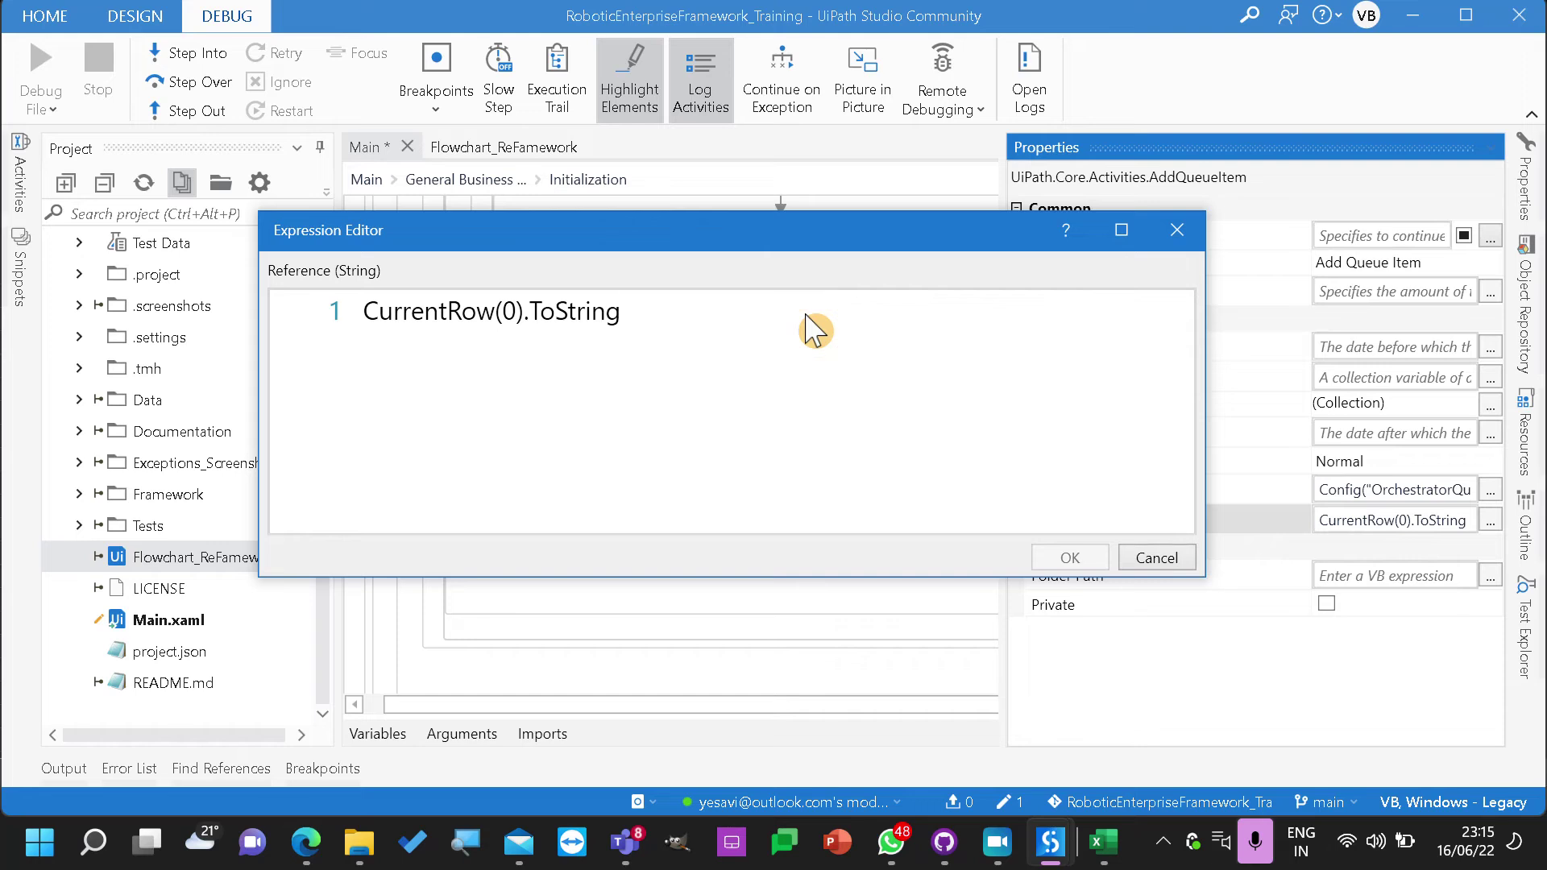
{"action": "type", "text": "+"}
{"action": "type", "text": "Curren"}
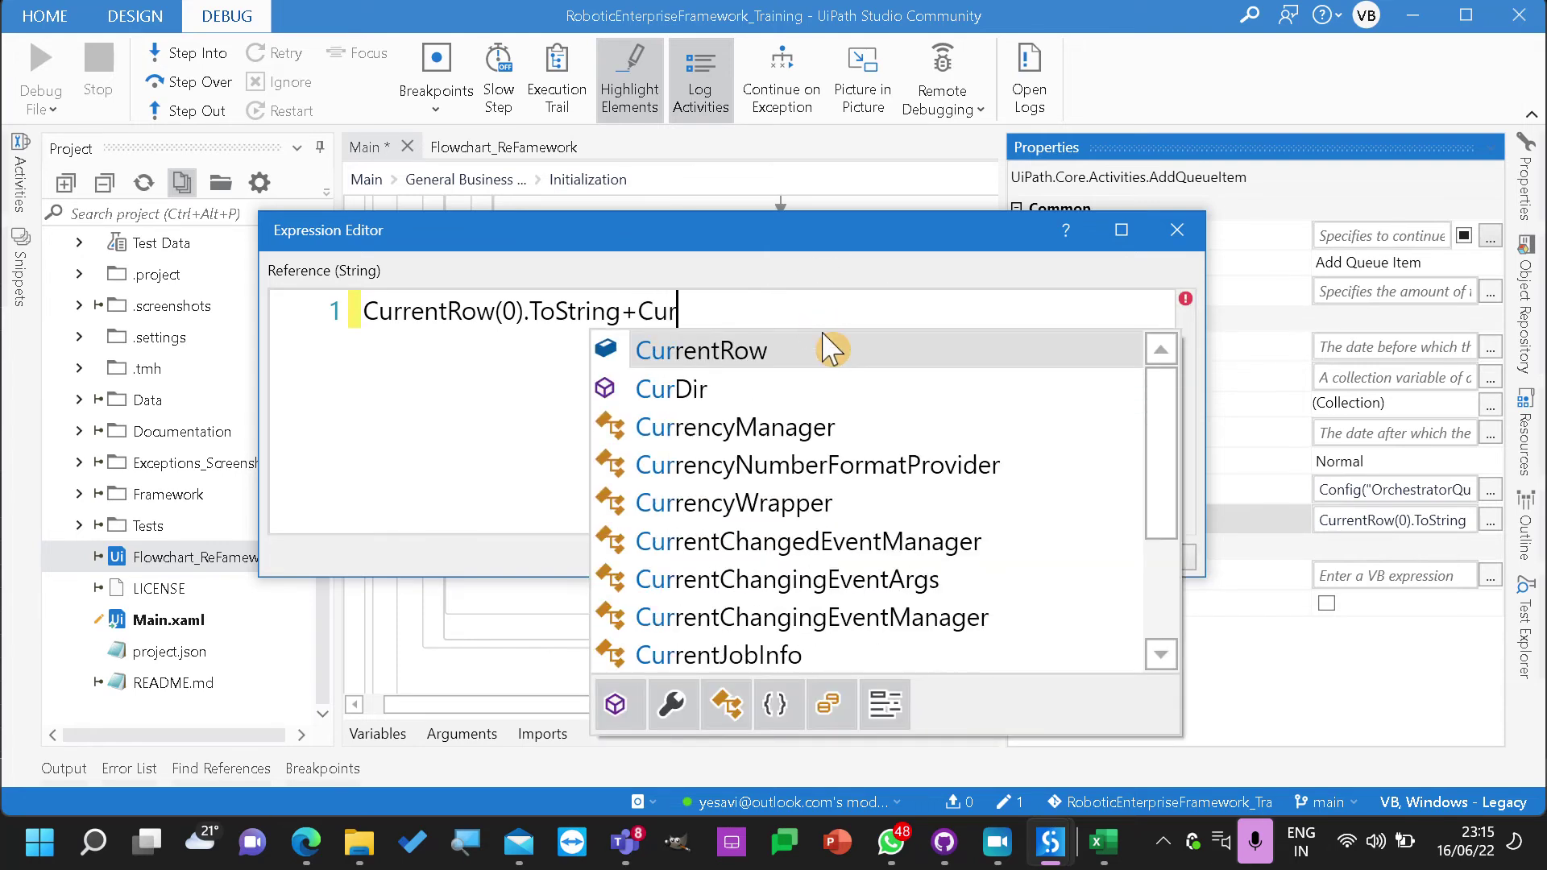
{"action": "double_click", "coordinate": [830, 348]}
{"action": "type", "text": "(1"}
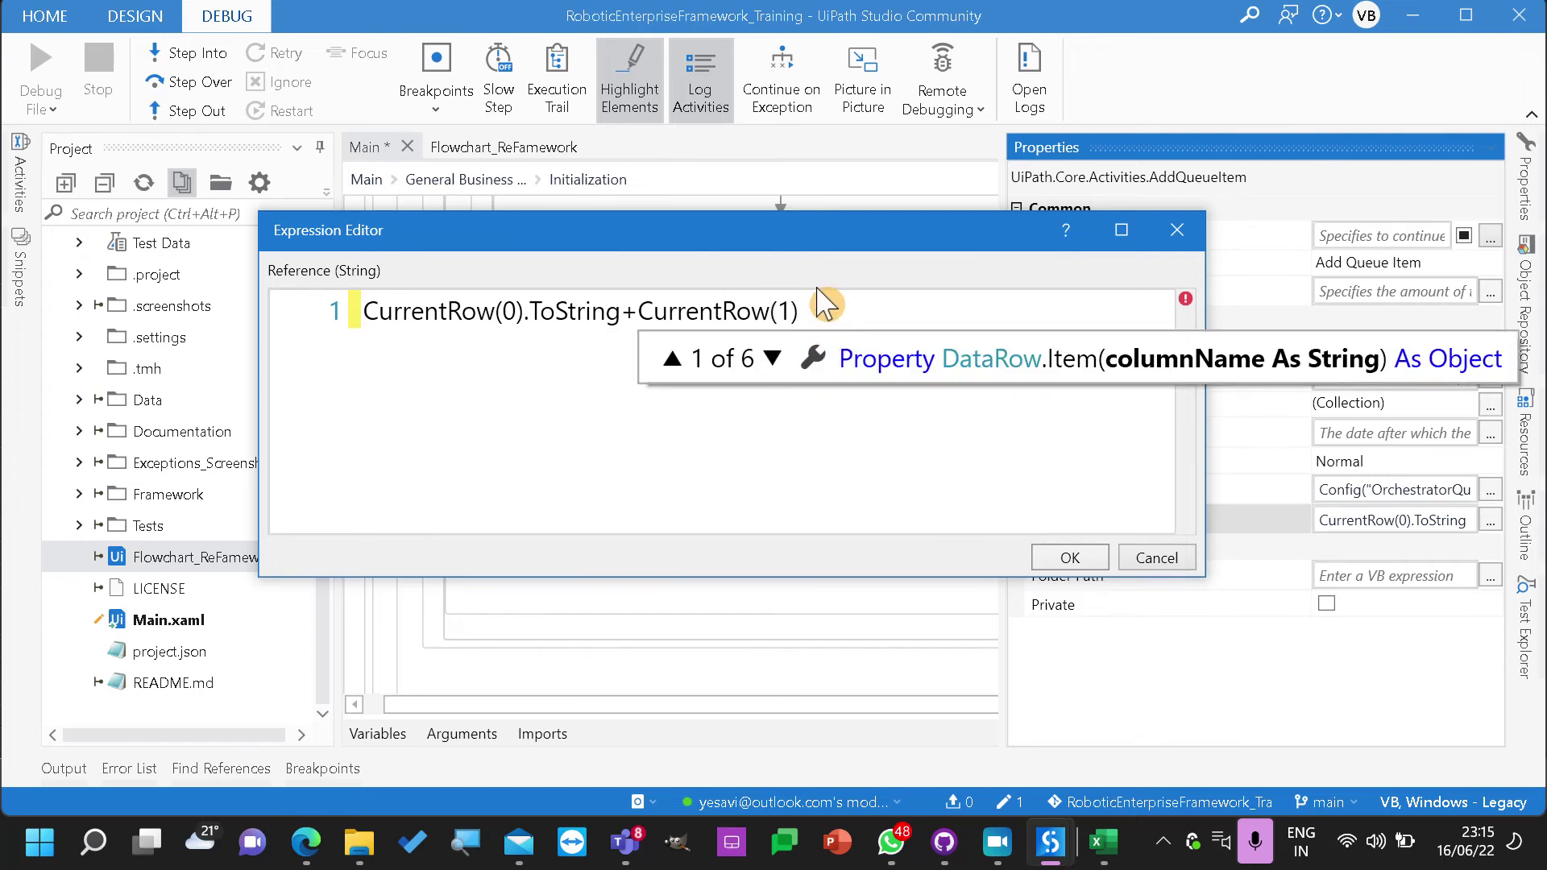
{"action": "left_click", "coordinate": [820, 307]}
{"action": "type", "text": "."}
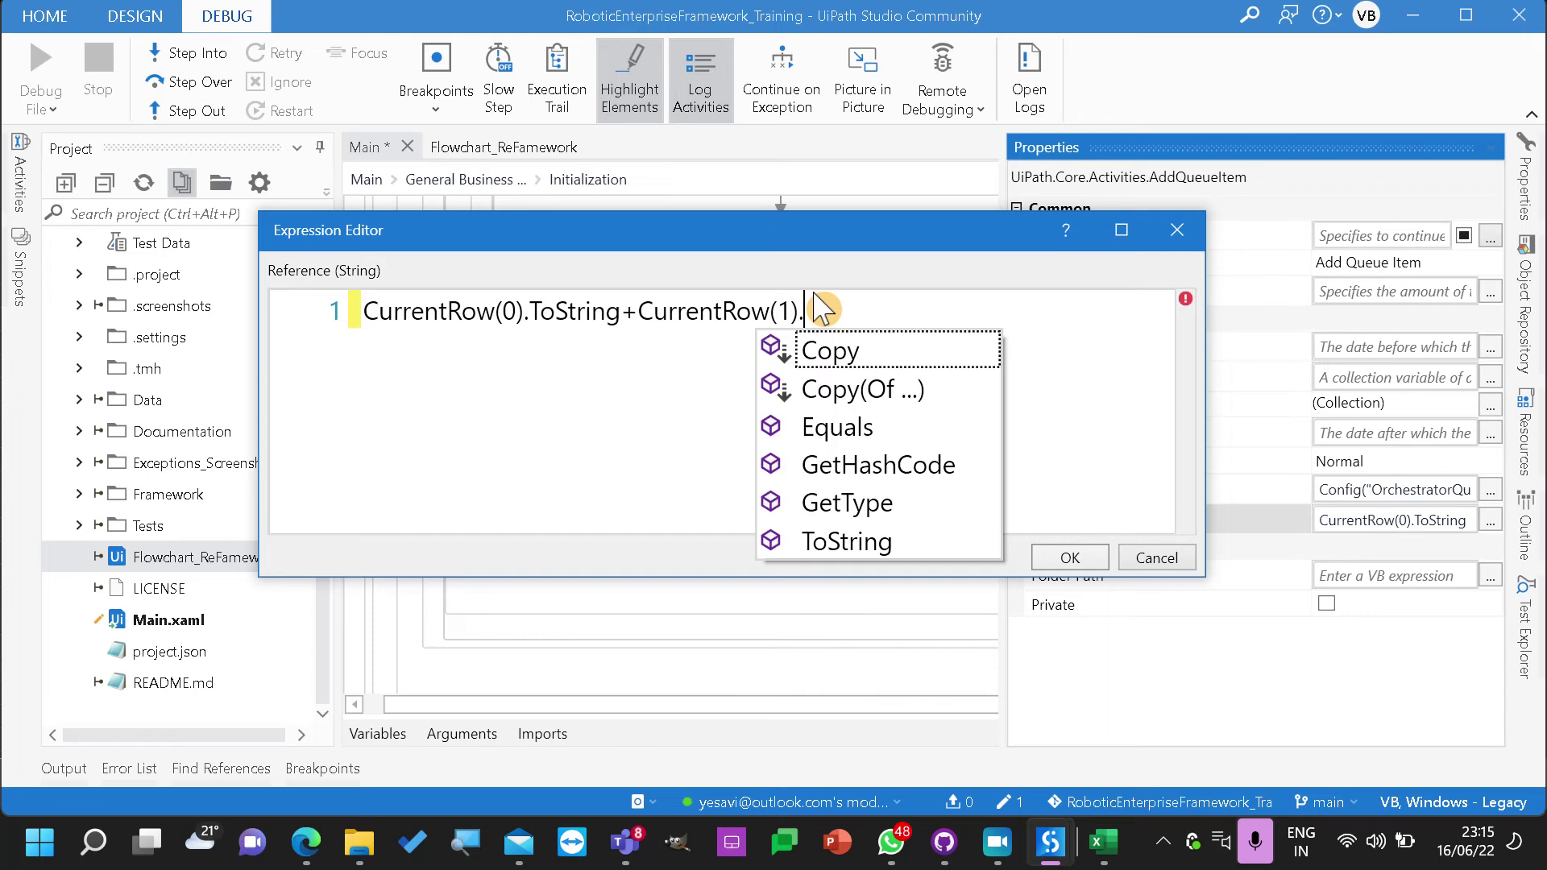
{"action": "type", "text": "Tos"}
{"action": "key", "text": "Tab"}
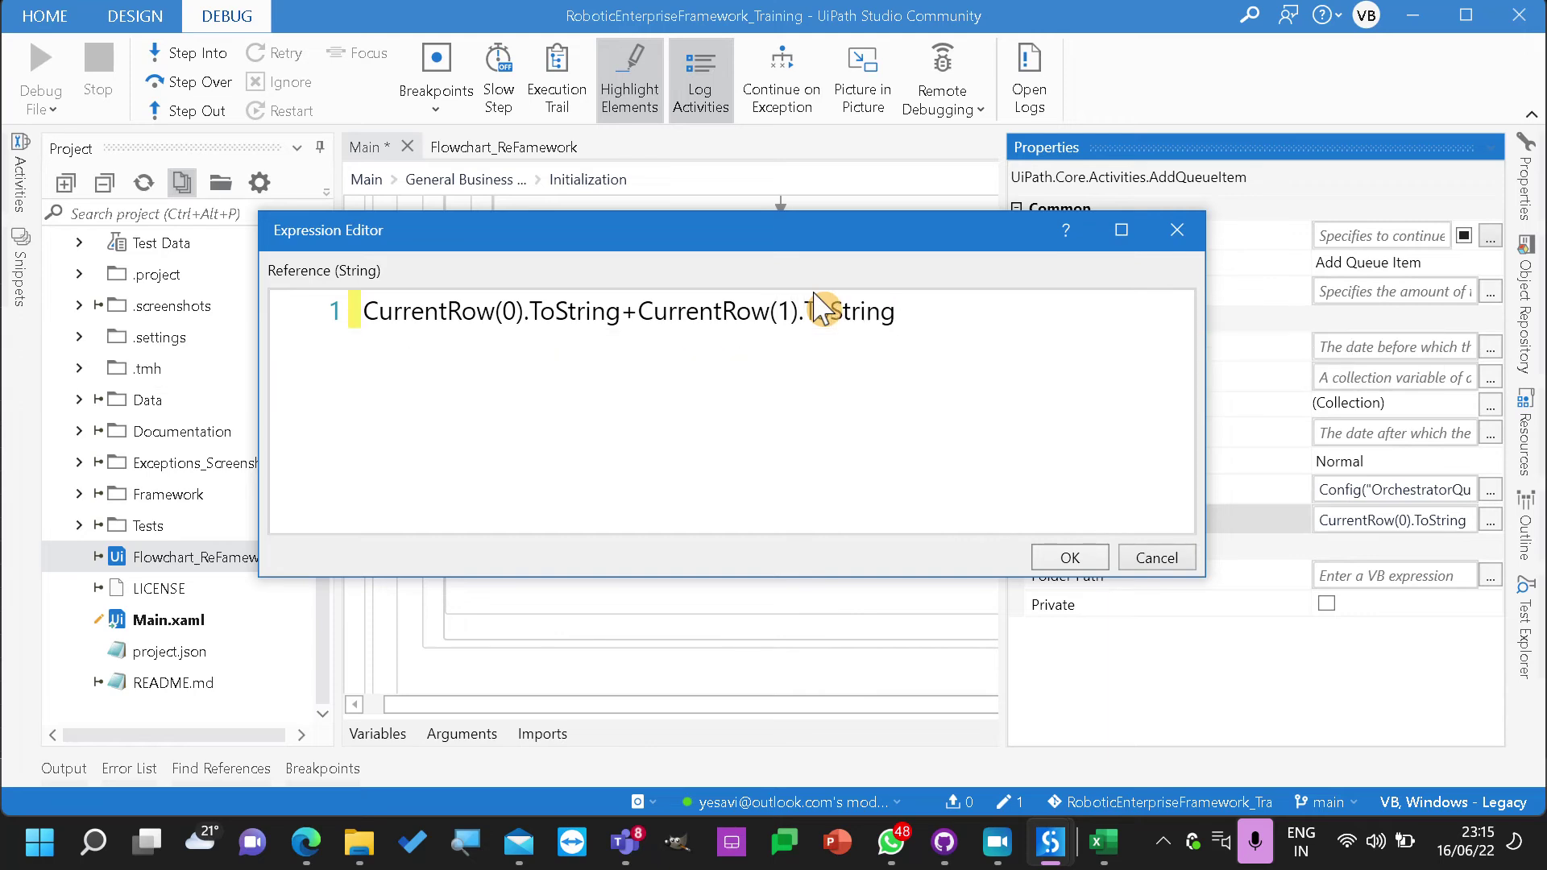
{"action": "left_click", "coordinate": [1076, 562]}
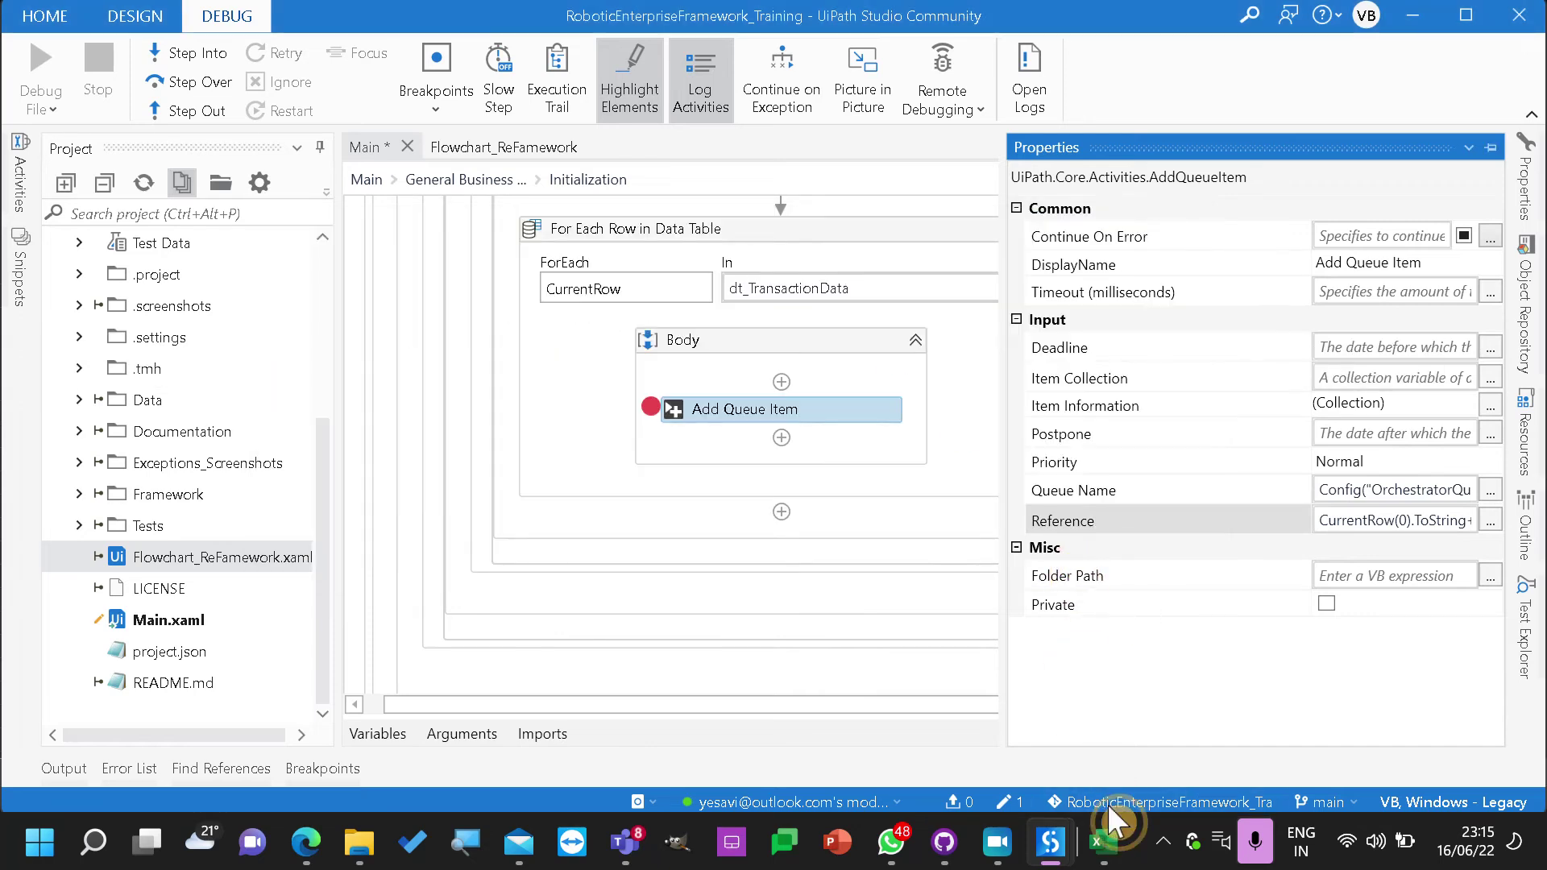
Switch to sample.xlsx in Excel, check the FileName and Content pairs in rows 2 and 3, and close the workbook without saving
{"action": "left_click", "coordinate": [1105, 838]}
{"action": "left_click_drag", "start_coordinate": [74, 319], "coordinate": [147, 319]}
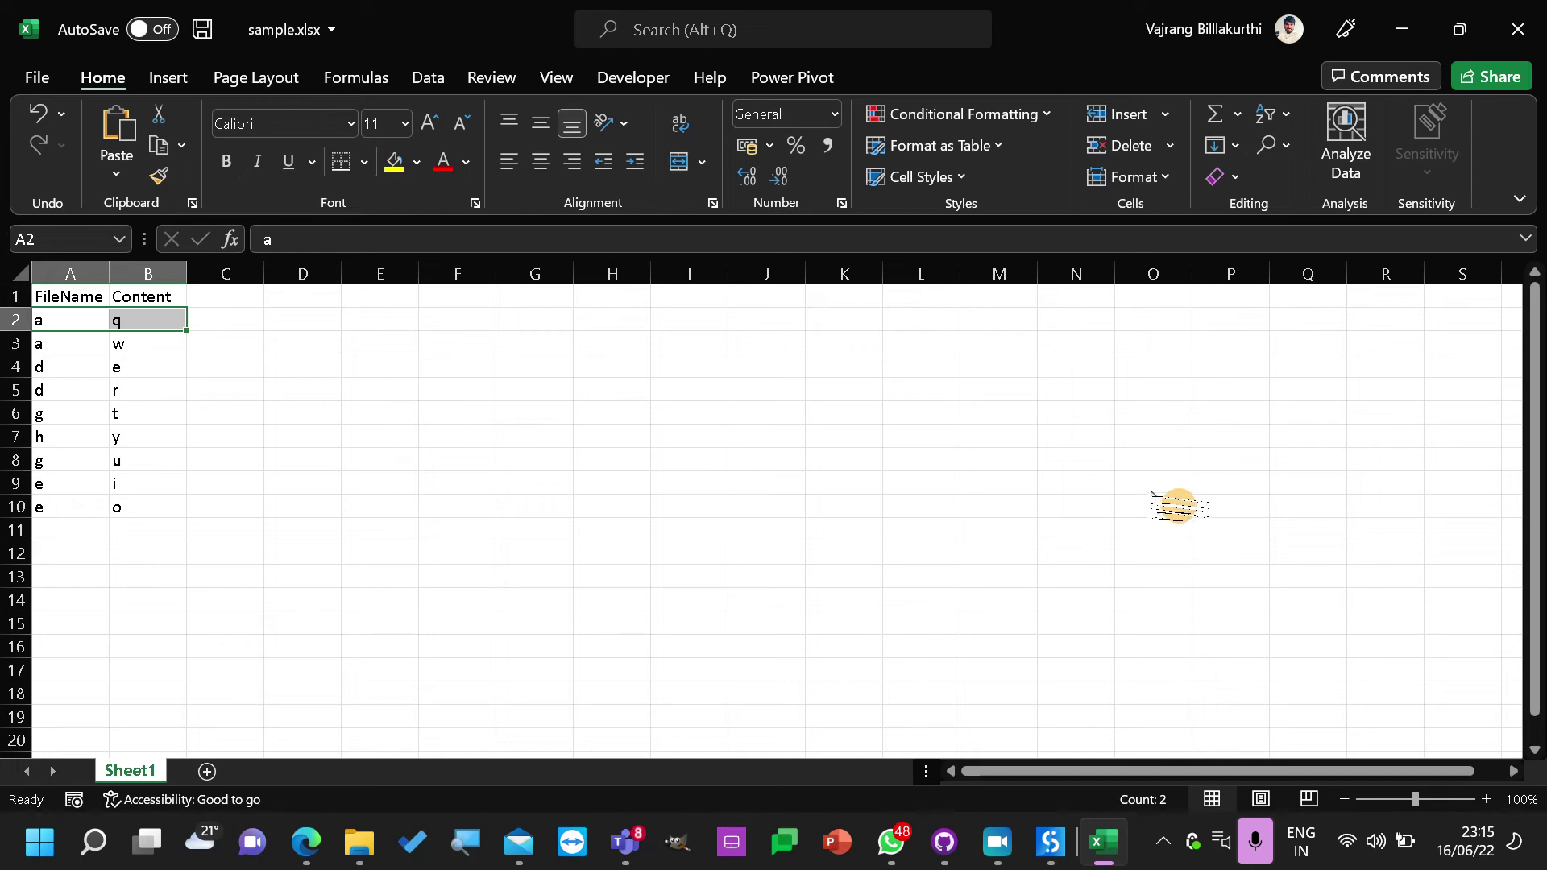
{"action": "left_click_drag", "start_coordinate": [44, 342], "coordinate": [173, 345]}
{"action": "left_click", "coordinate": [70, 342]}
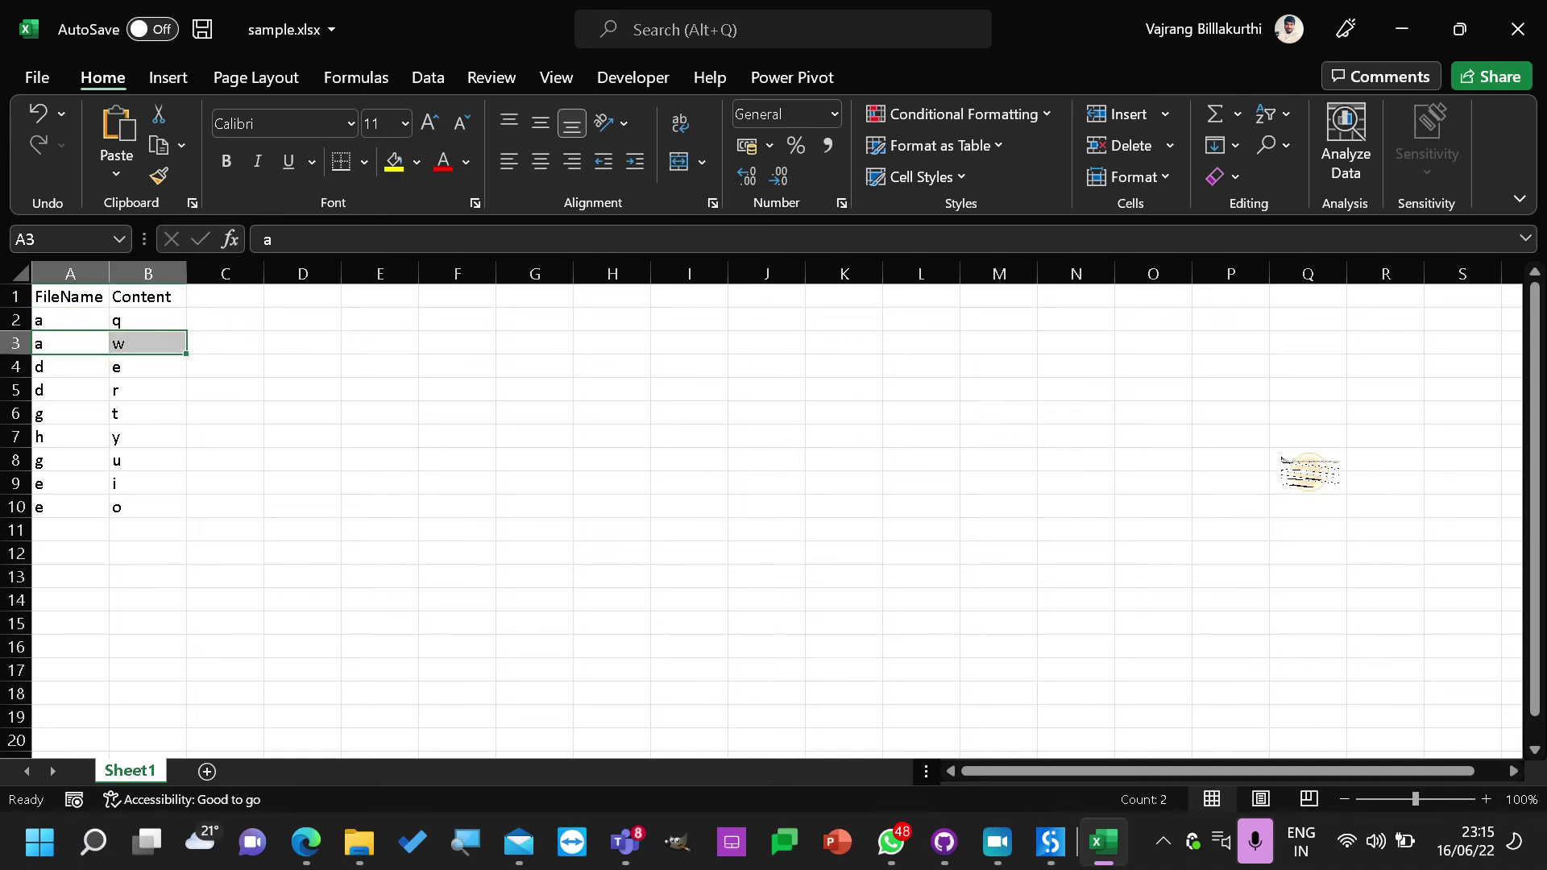
{"action": "left_click", "coordinate": [1305, 461]}
{"action": "left_click", "coordinate": [1491, 39]}
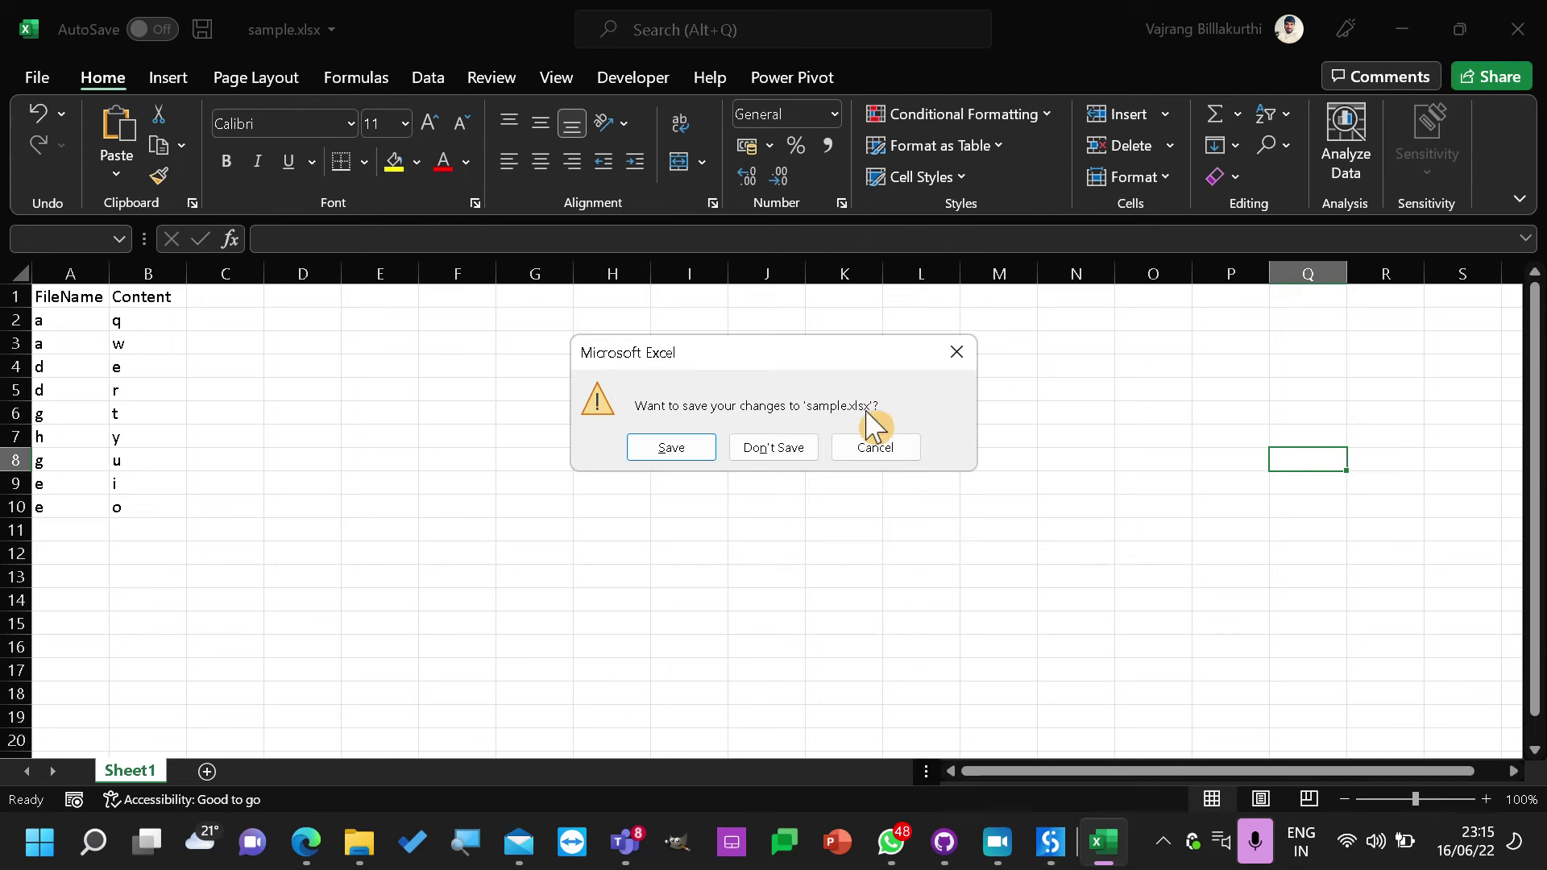
{"action": "left_click", "coordinate": [772, 448]}
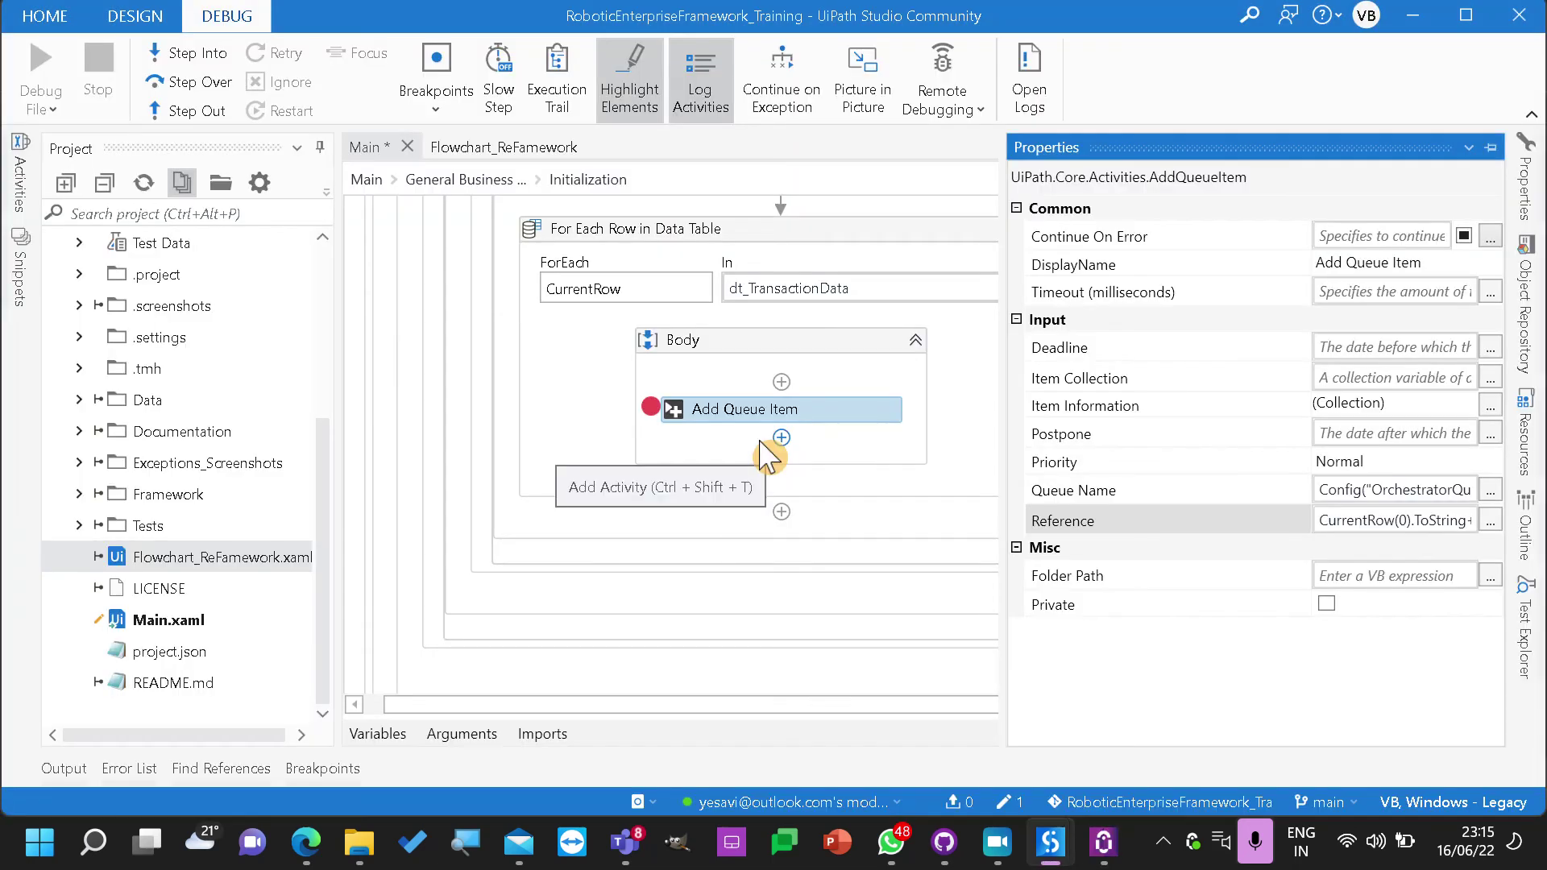
Try debugging the project by stepping over Add Queue Item at its breakpoint, and stop the session
{"action": "left_click", "coordinate": [573, 461]}
{"action": "left_click", "coordinate": [45, 103]}
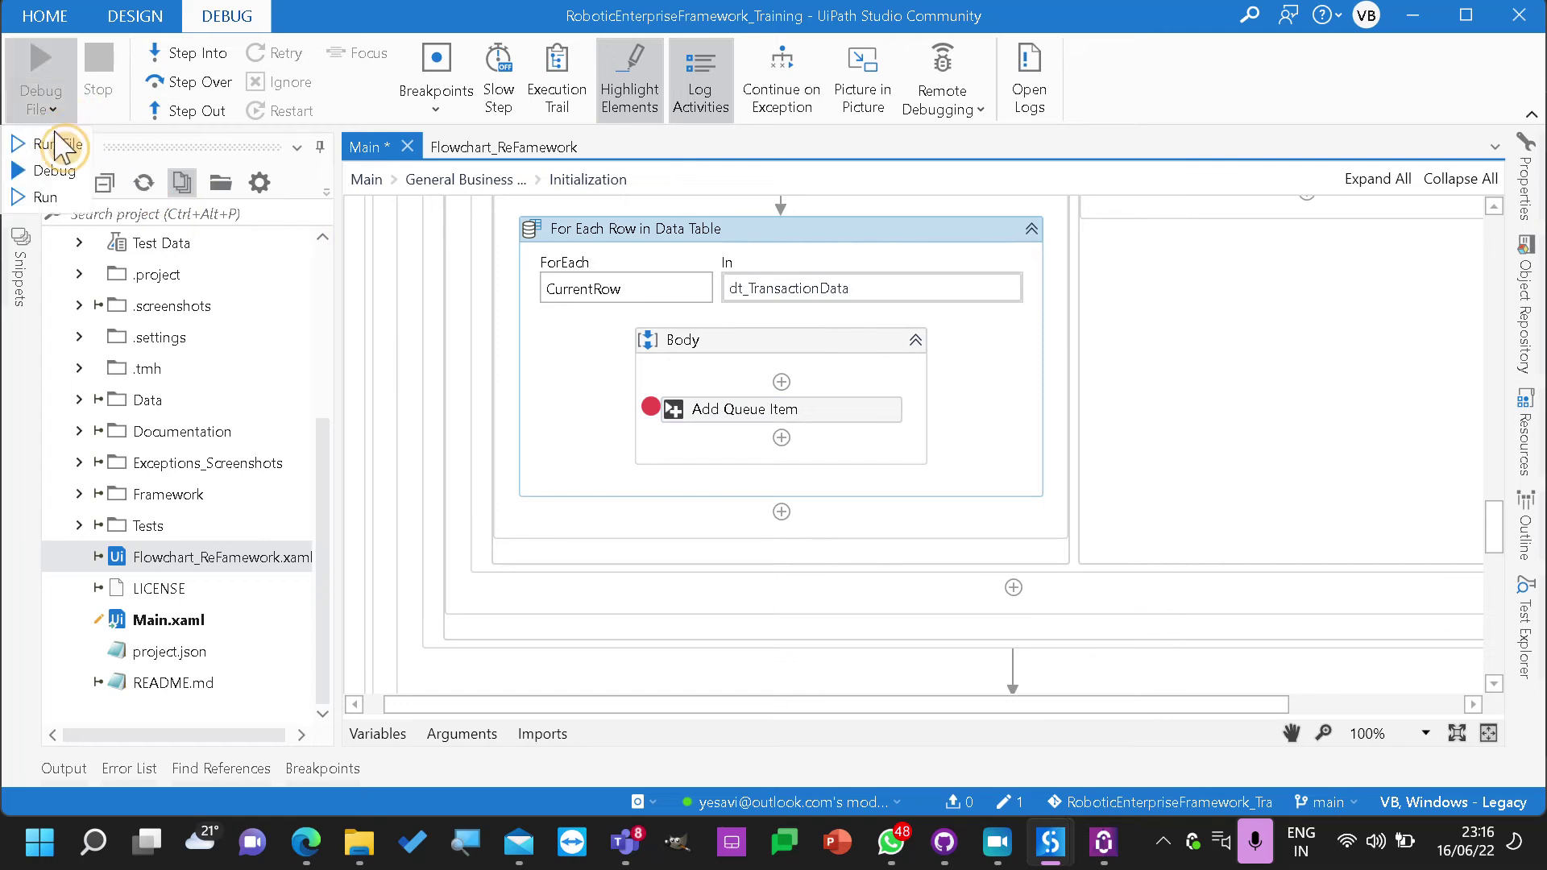
{"action": "left_click", "coordinate": [55, 170]}
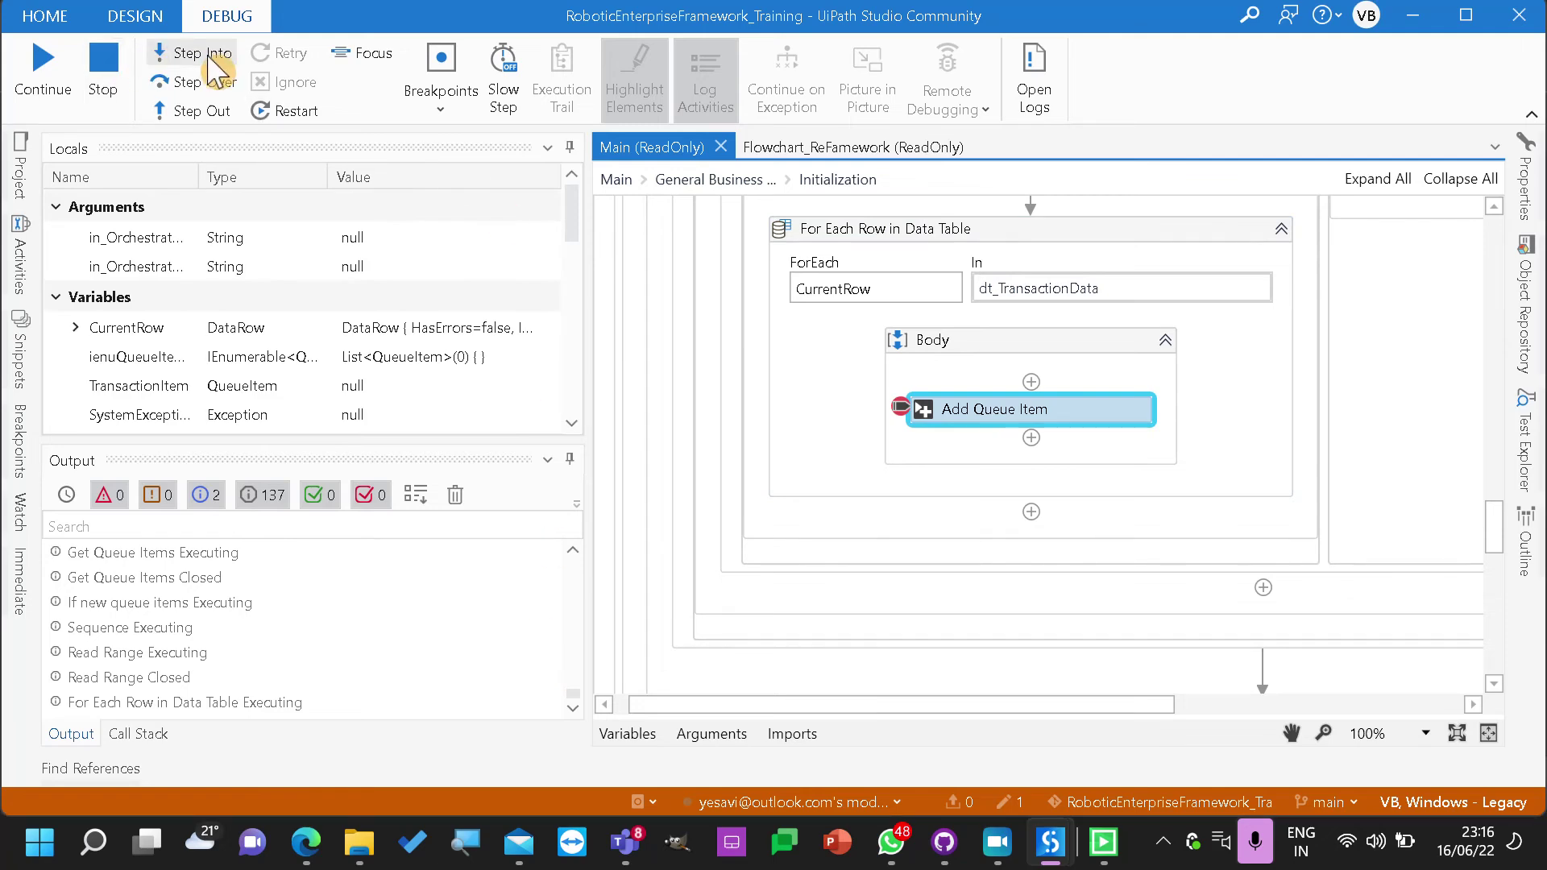
{"action": "left_click", "coordinate": [207, 80]}
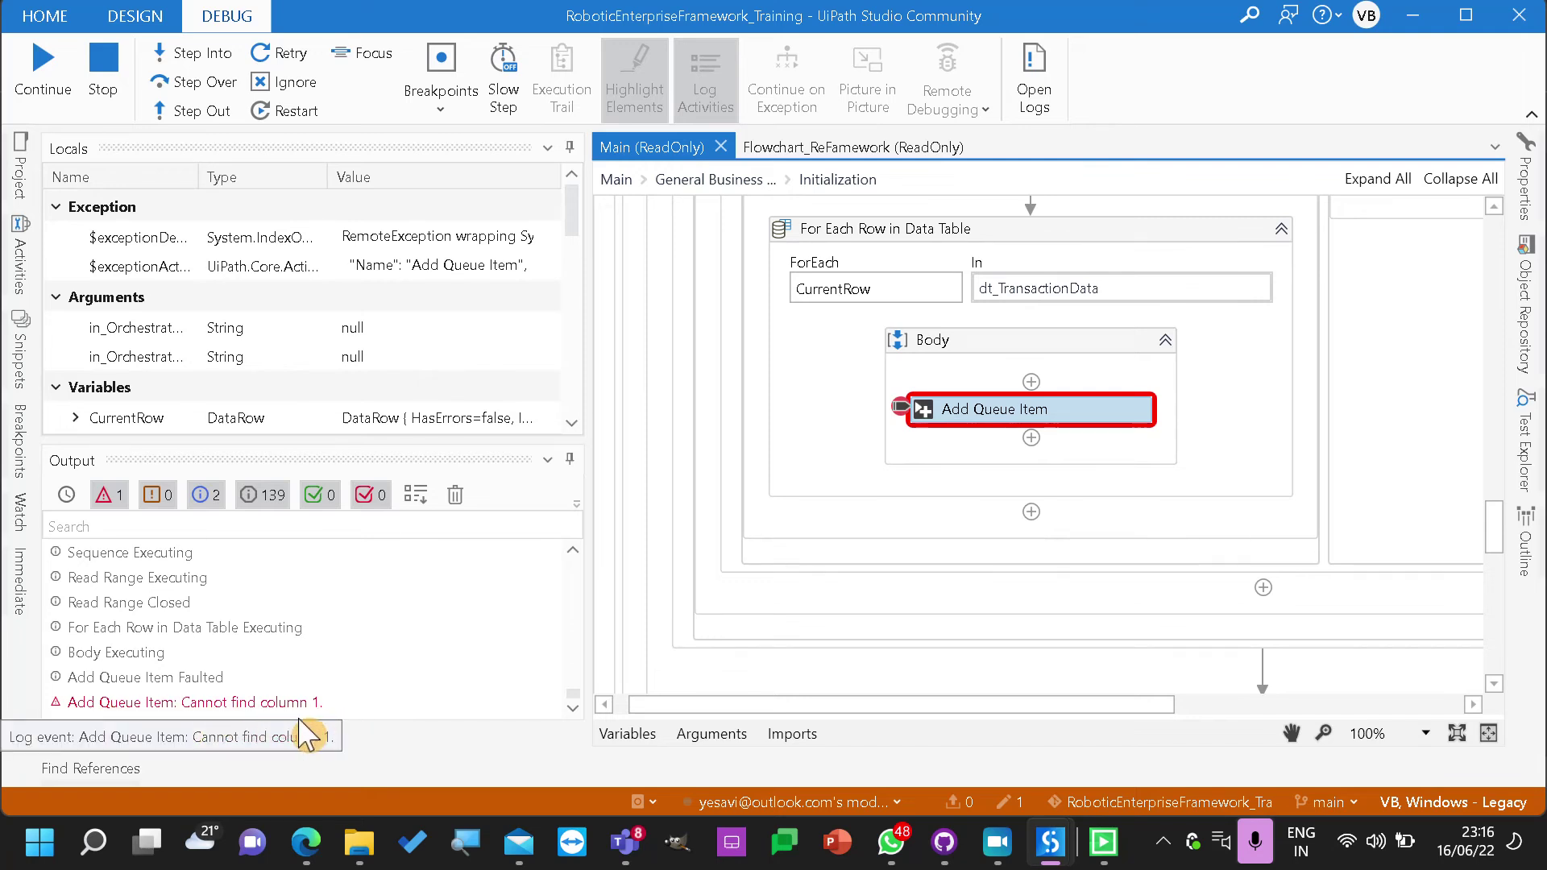
{"action": "left_click", "coordinate": [103, 69]}
Open sample.xlsx from the Input folder inside the project's Data folder
{"action": "scroll", "coordinate": [765, 439], "scroll_direction": "up", "scroll_amount": 3}
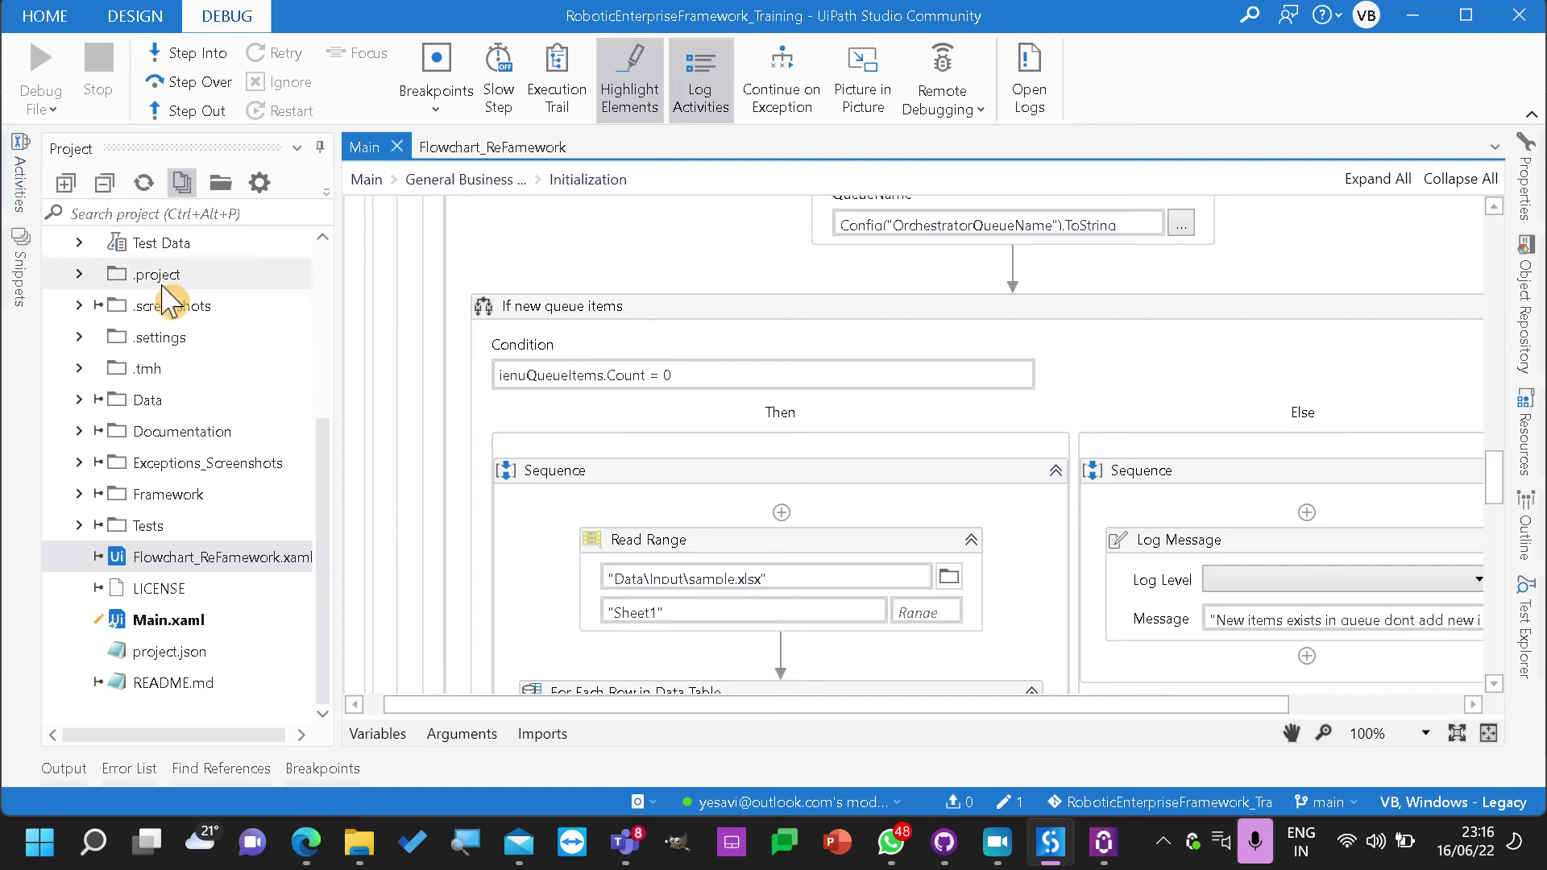
{"action": "left_click", "coordinate": [81, 399]}
{"action": "left_click", "coordinate": [105, 431]}
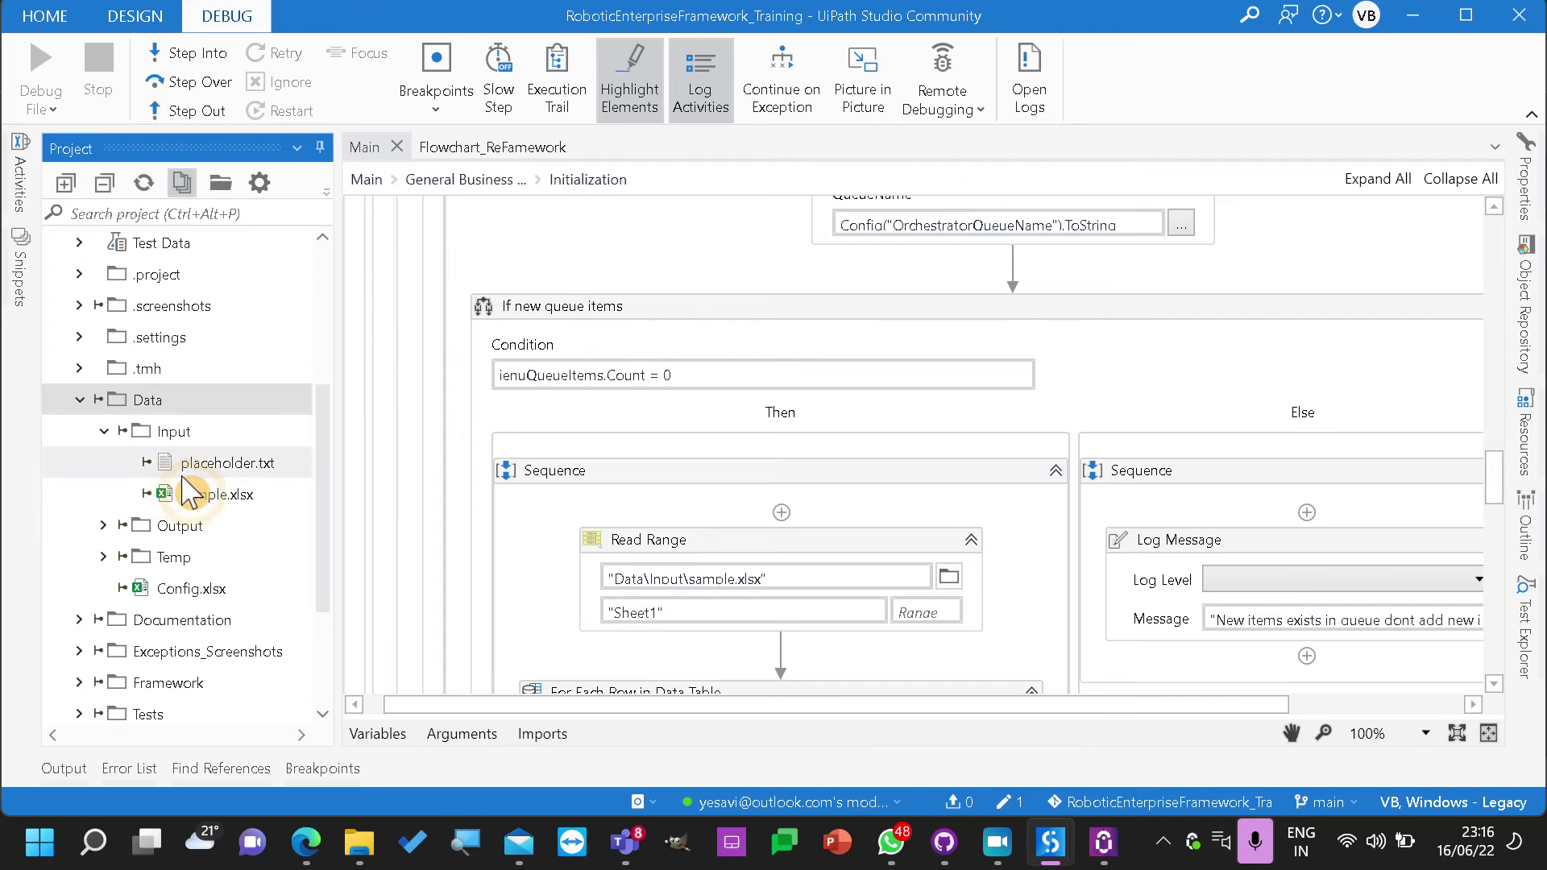
{"action": "double_click", "coordinate": [193, 493]}
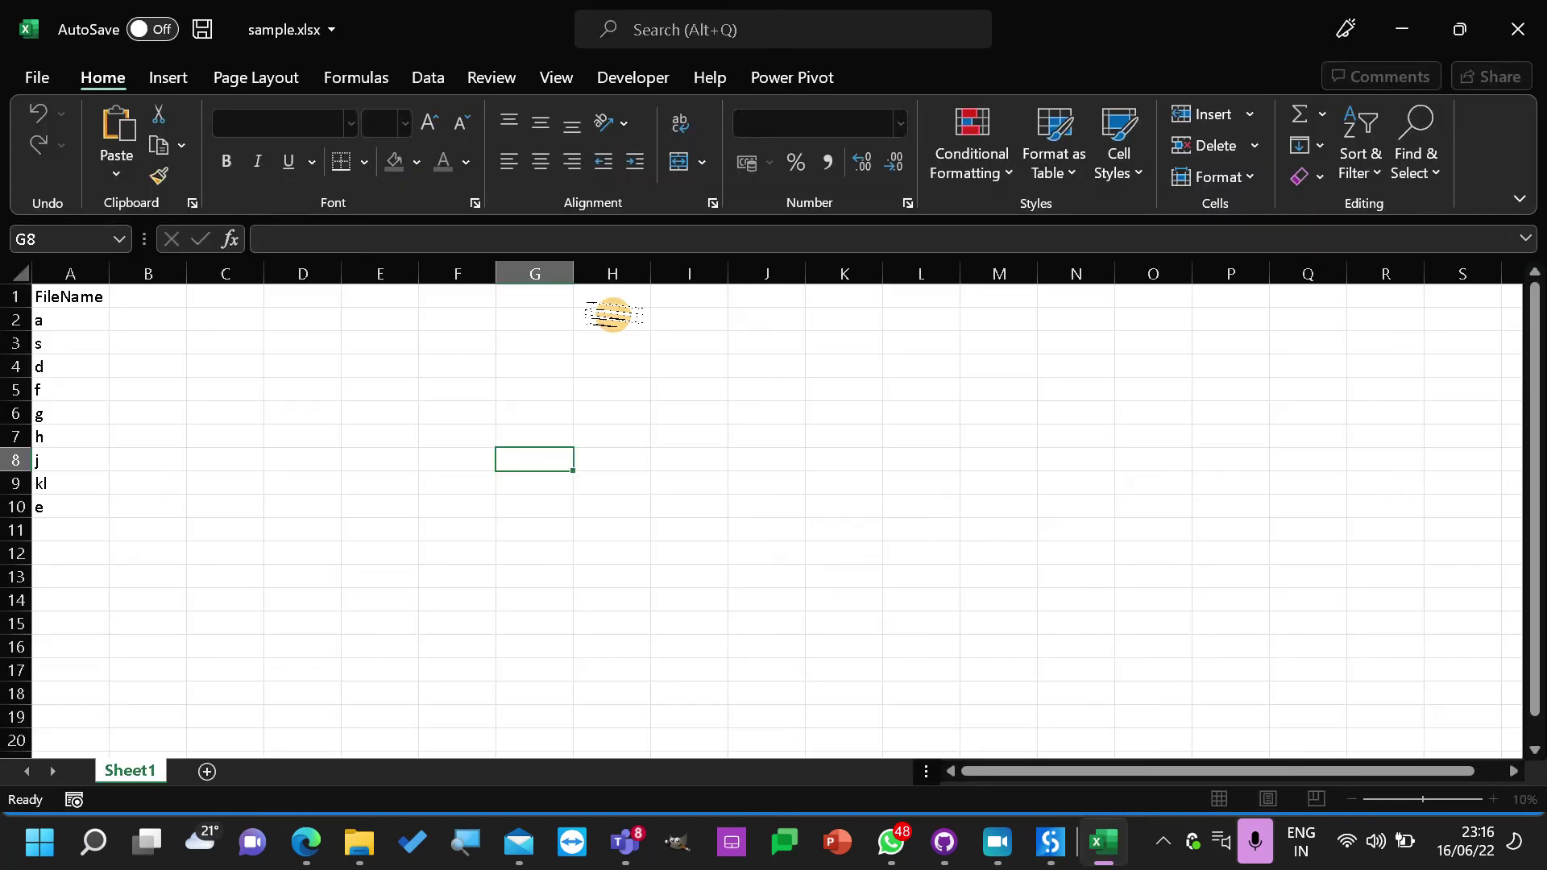
Enter the header Content in cell B1, next to FileName
{"action": "left_click", "coordinate": [153, 365]}
{"action": "left_click", "coordinate": [146, 300]}
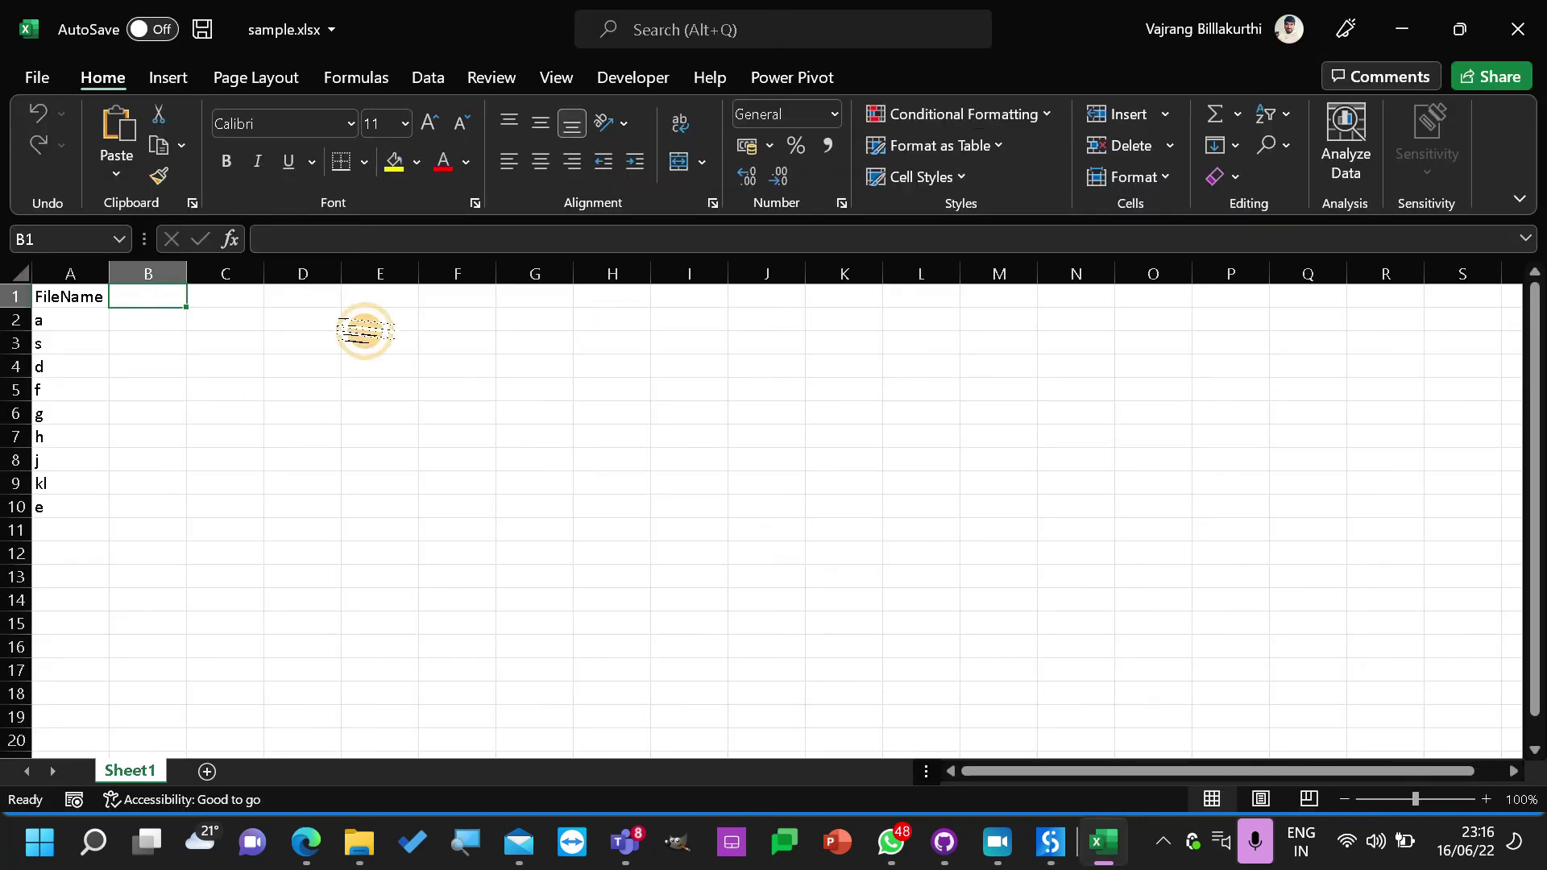
{"action": "key", "text": "ctrl+c"}
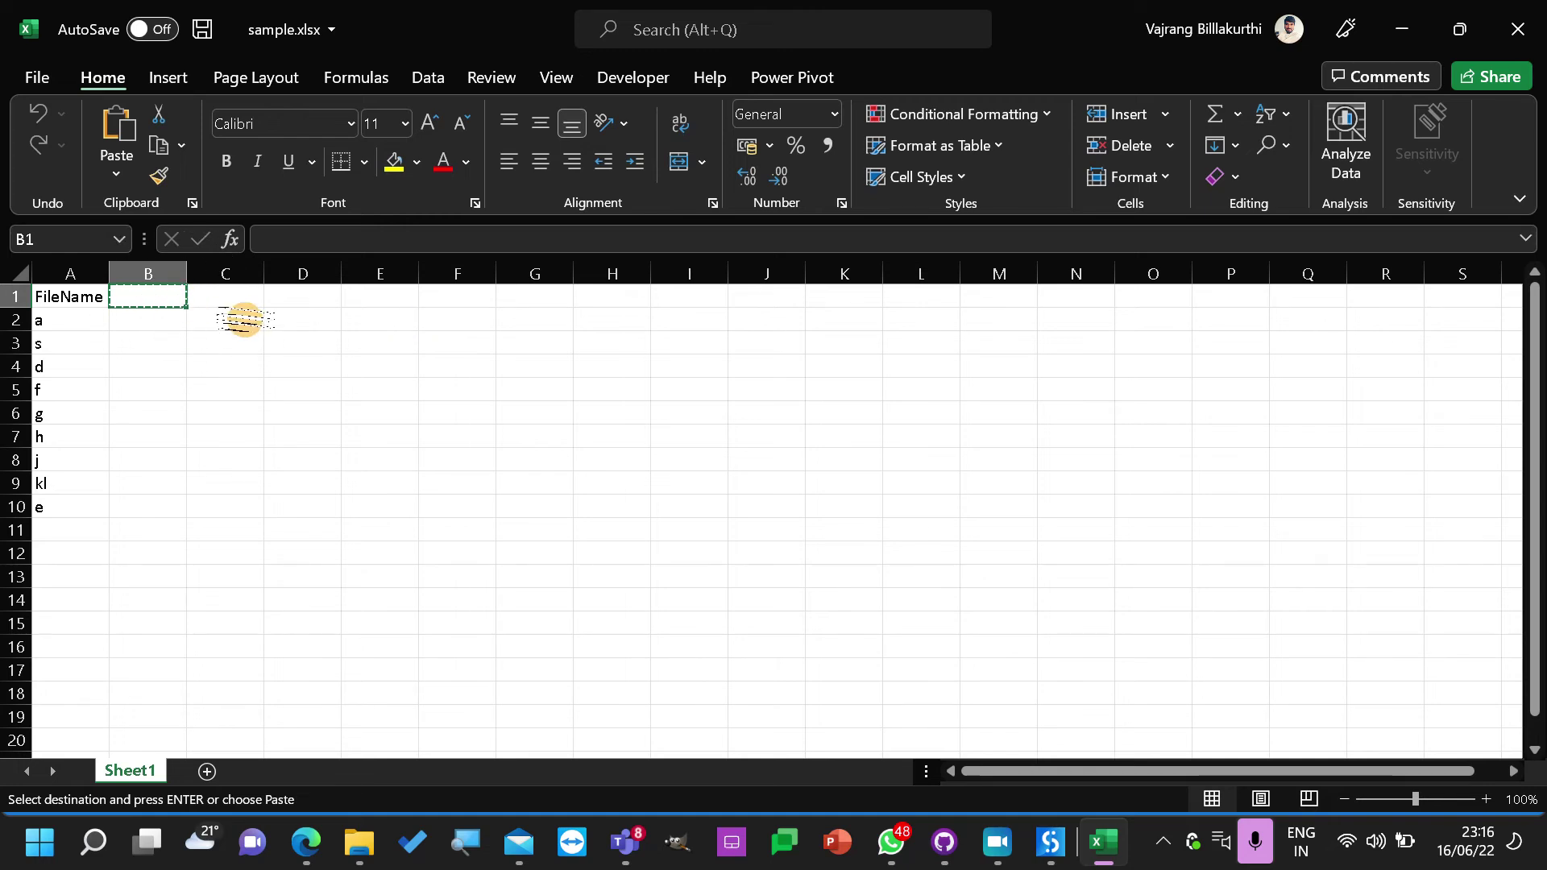
{"action": "type", "text": "Content"}
{"action": "key", "text": "Return"}
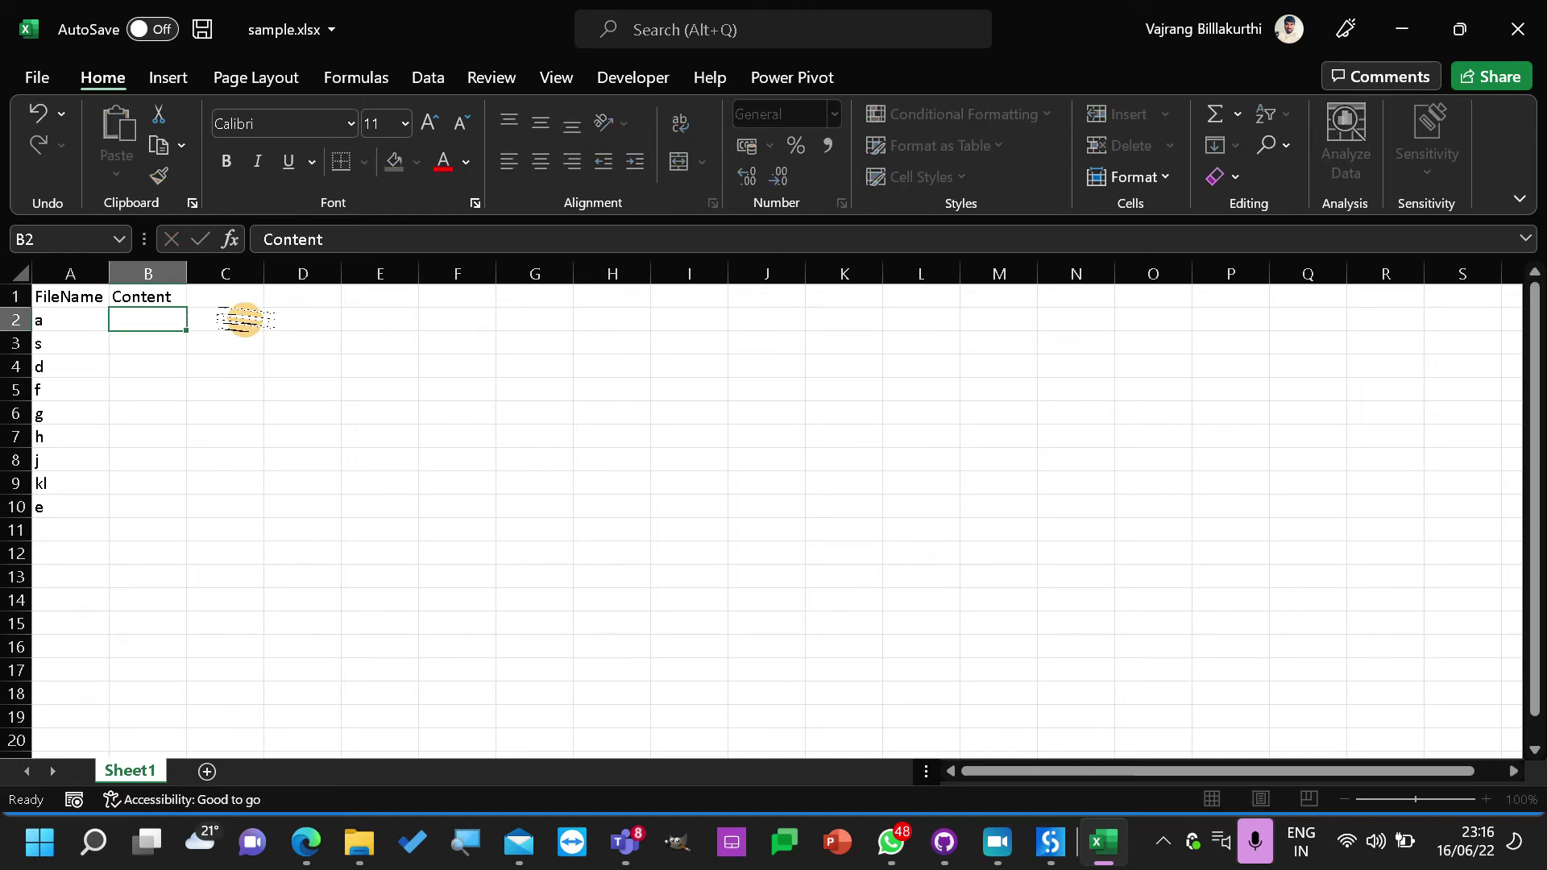
Fill the Content column from B2 to B10 with q, w, e, r, t, y, u, i and o
{"action": "type", "text": "q"}
{"action": "key", "text": "Return"}
{"action": "type", "text": "w e r t y u"}
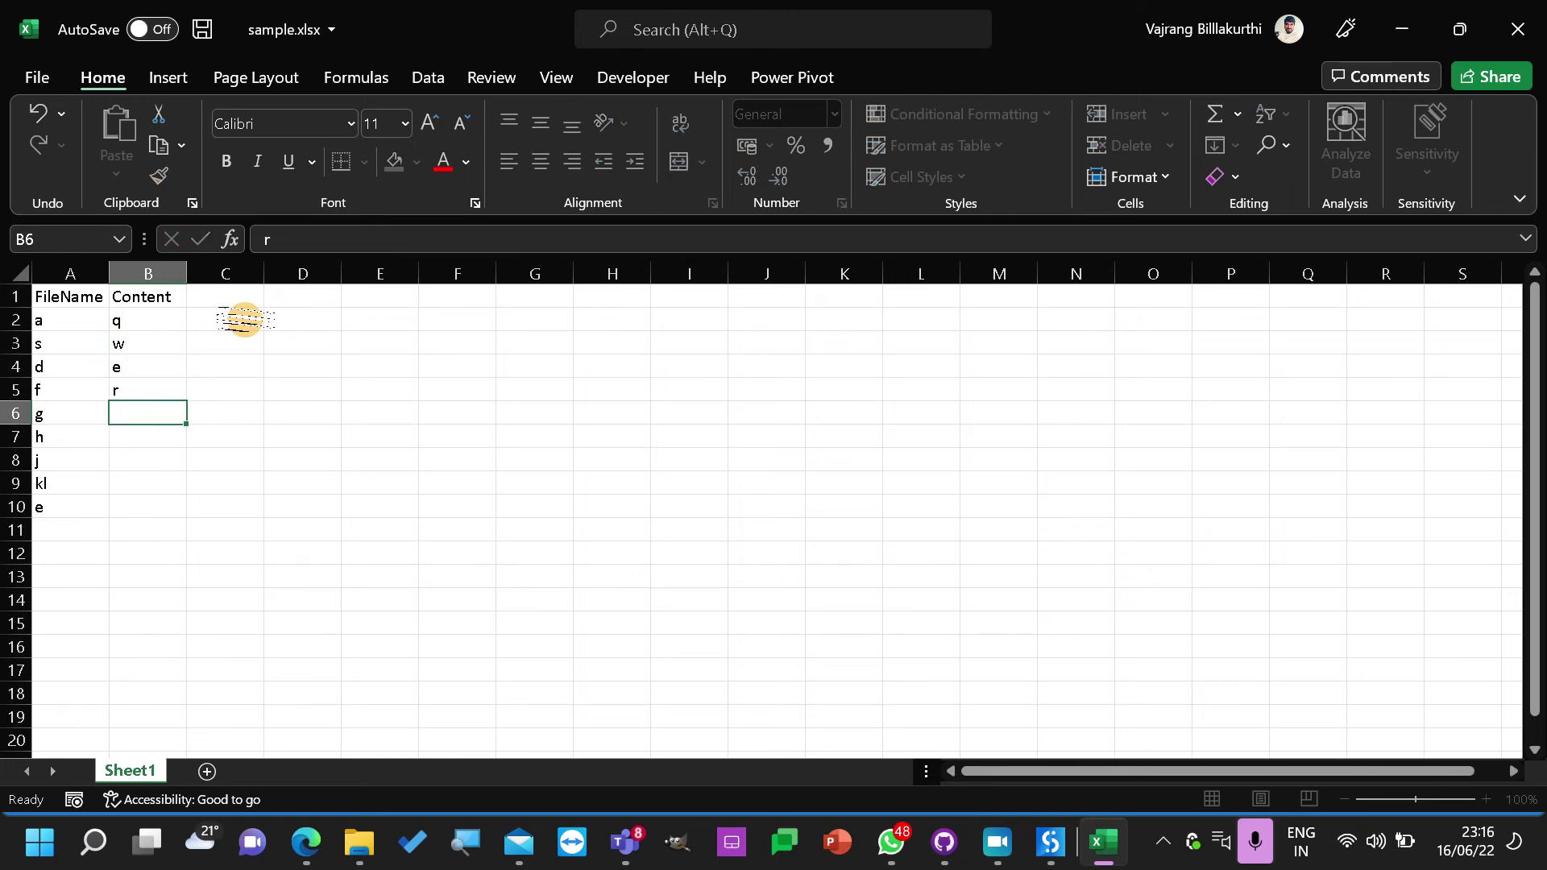
{"action": "key", "text": "Return"}
{"action": "type", "text": "i"}
{"action": "key", "text": "Return"}
{"action": "type", "text": "o"}
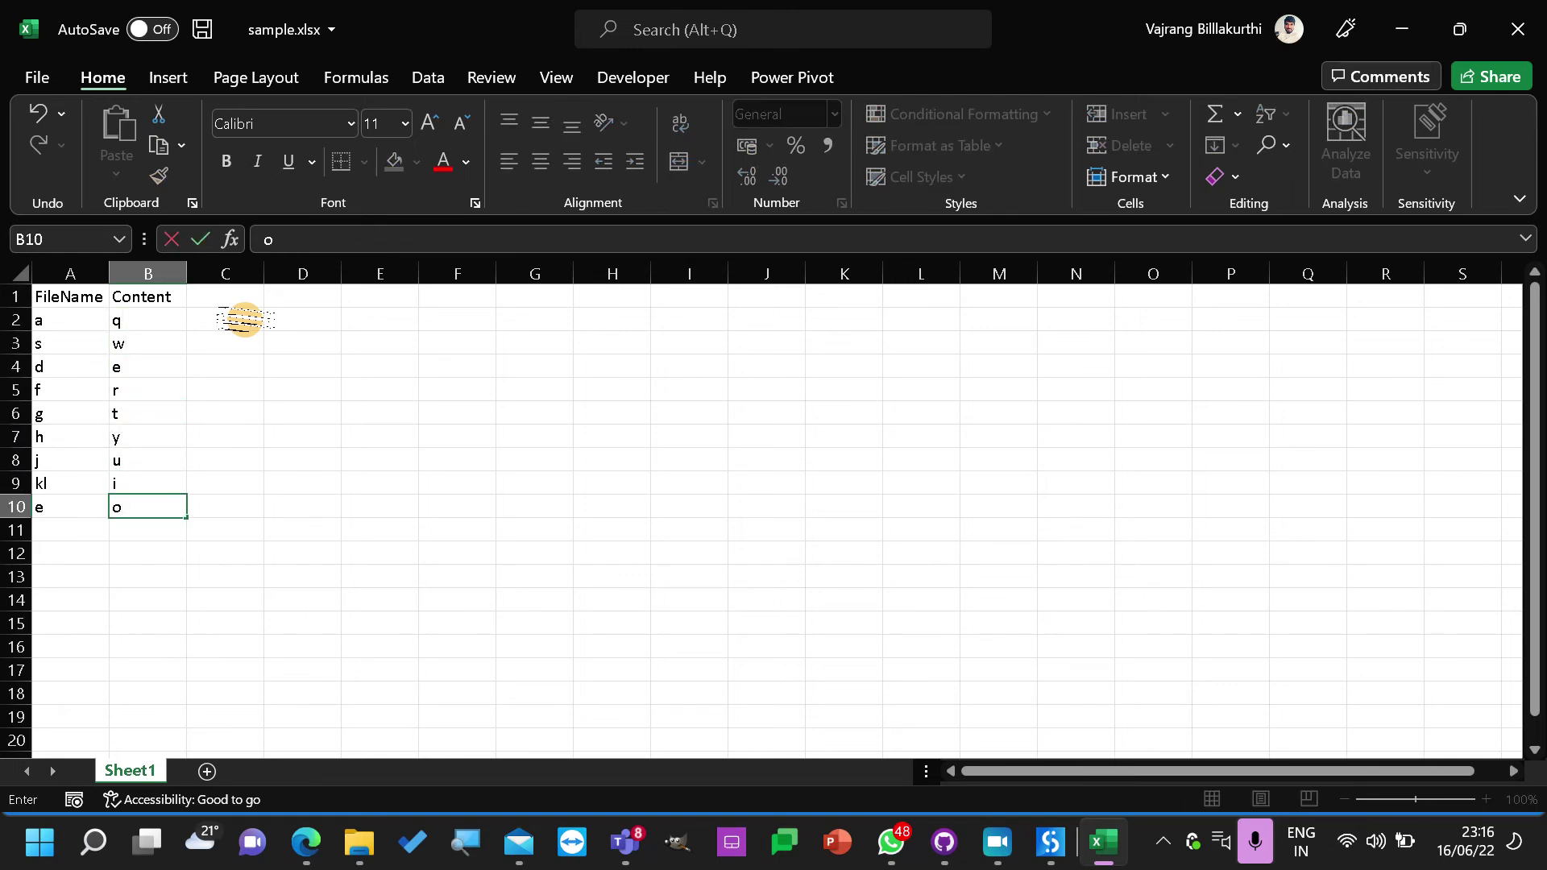
{"action": "key", "text": "Return"}
Save sample.xlsx and close the workbook
{"action": "key", "text": "ctrl+s"}
{"action": "left_click", "coordinate": [1076, 530]}
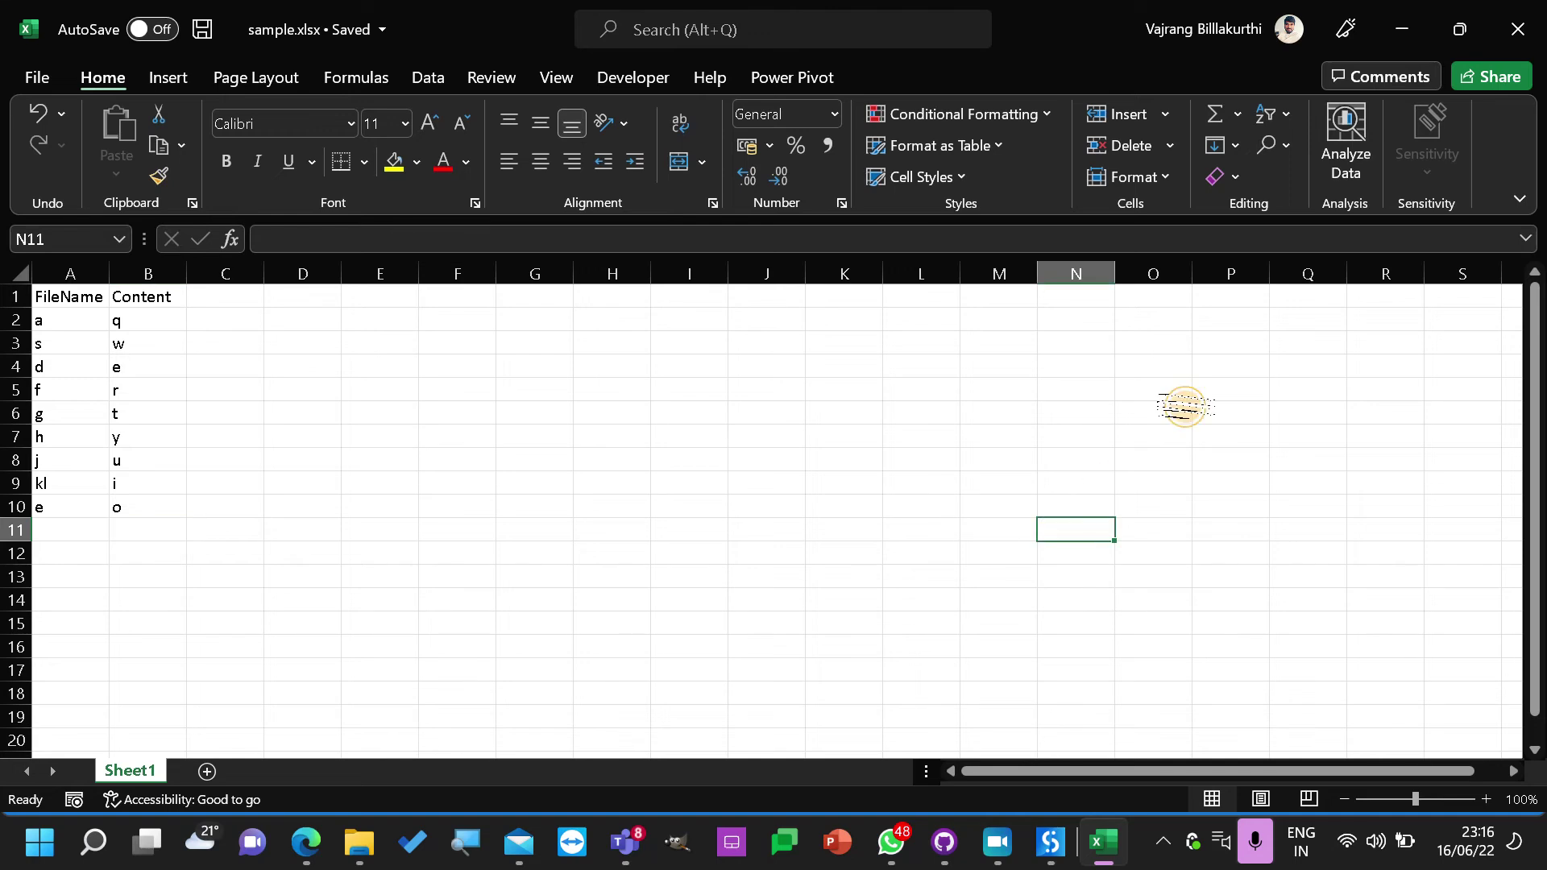
{"action": "left_click", "coordinate": [1518, 29]}
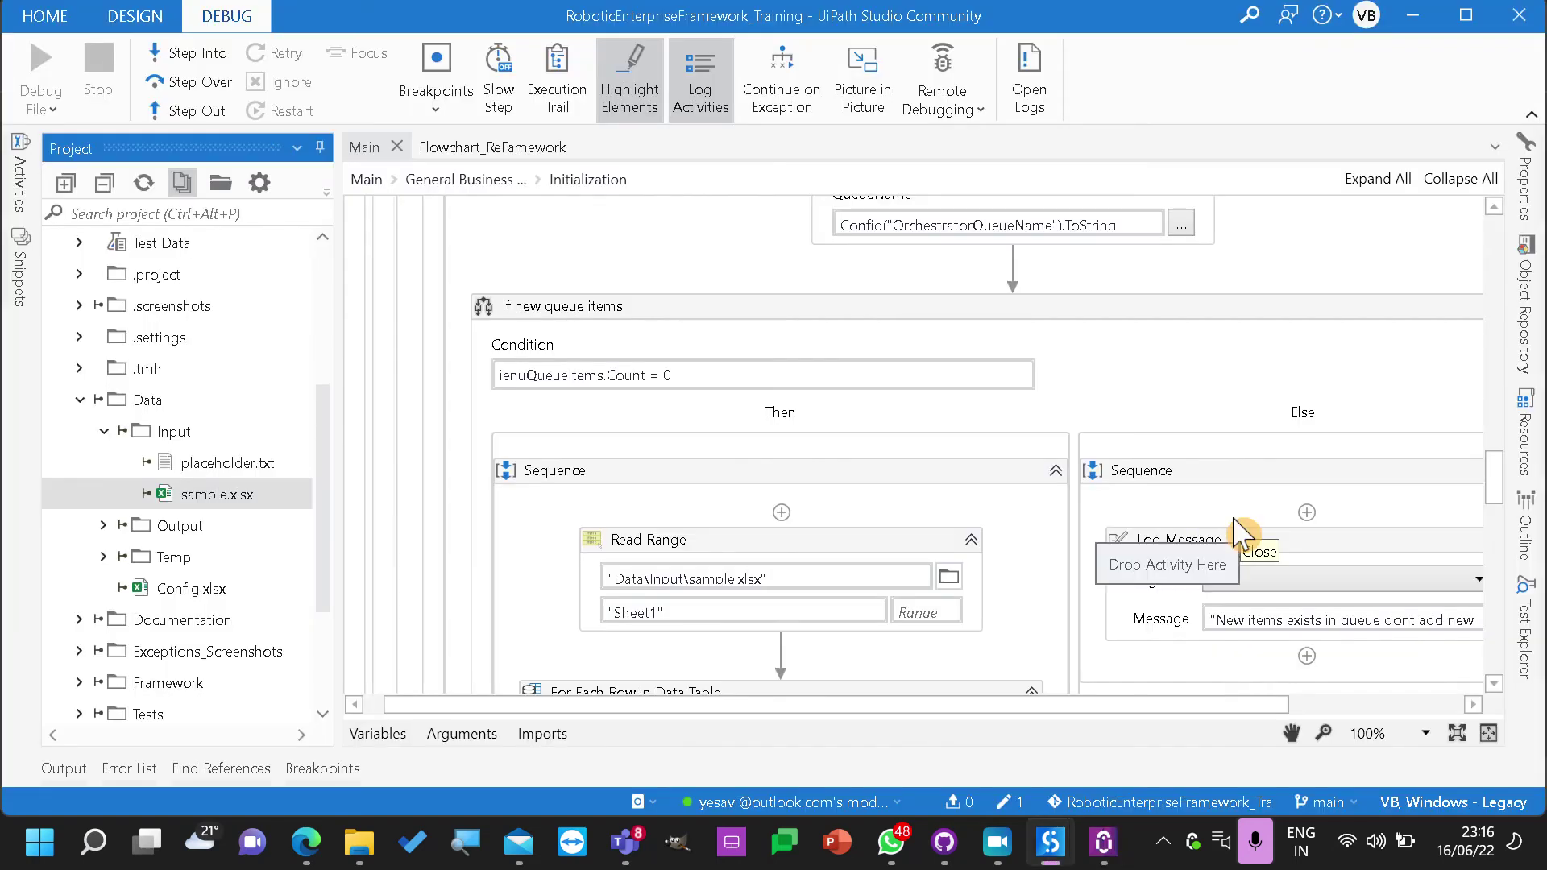
Debug the project and step over Add Queue Item for the first row
{"action": "left_click", "coordinate": [38, 105]}
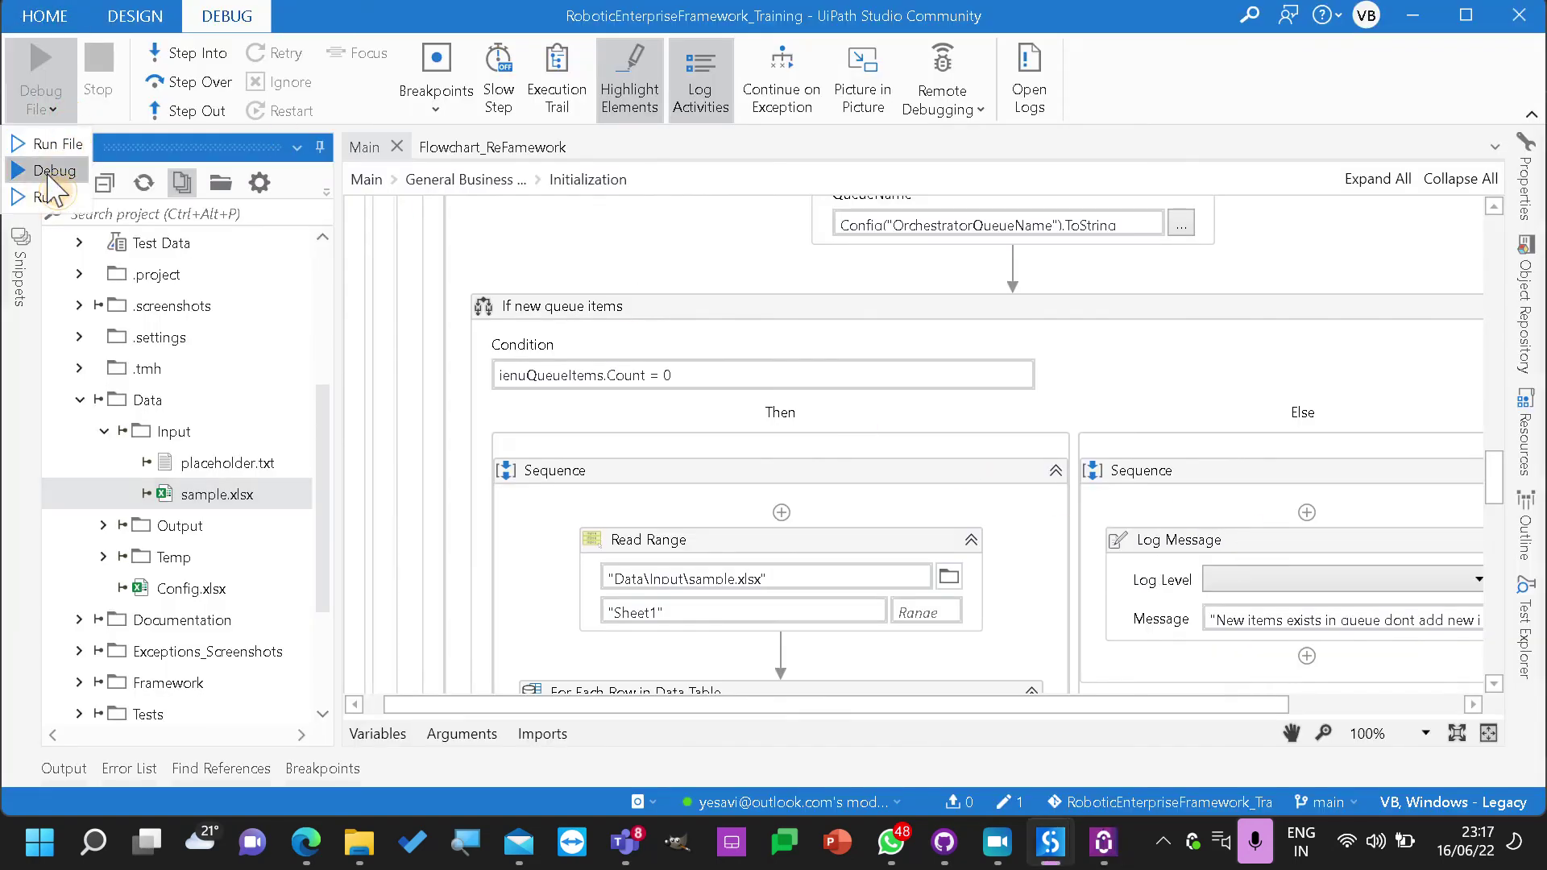
{"action": "left_click", "coordinate": [36, 166]}
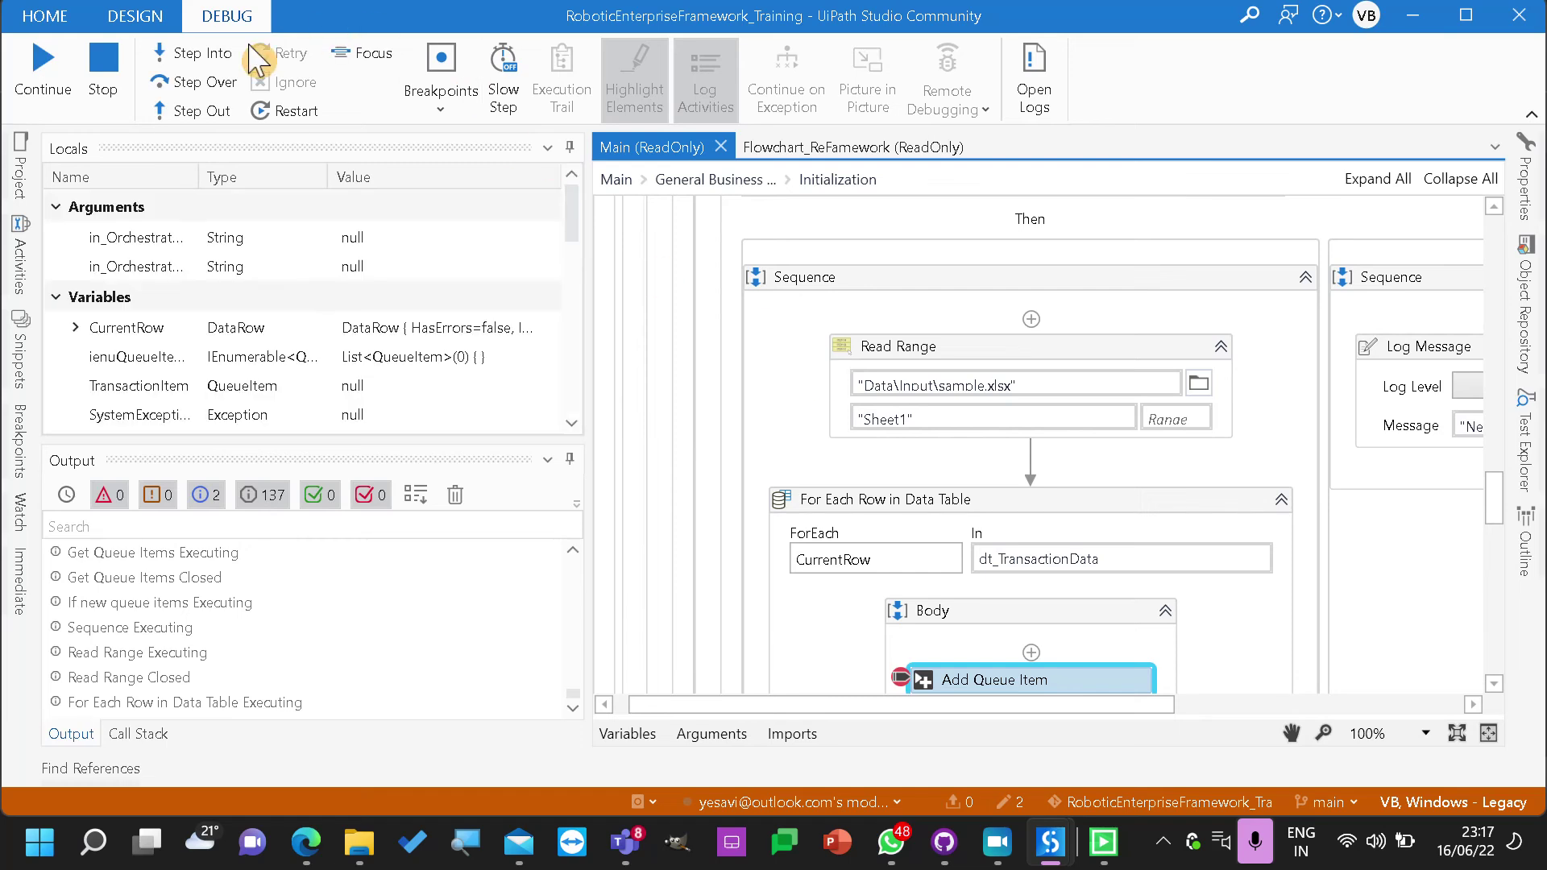
{"action": "left_click", "coordinate": [201, 81]}
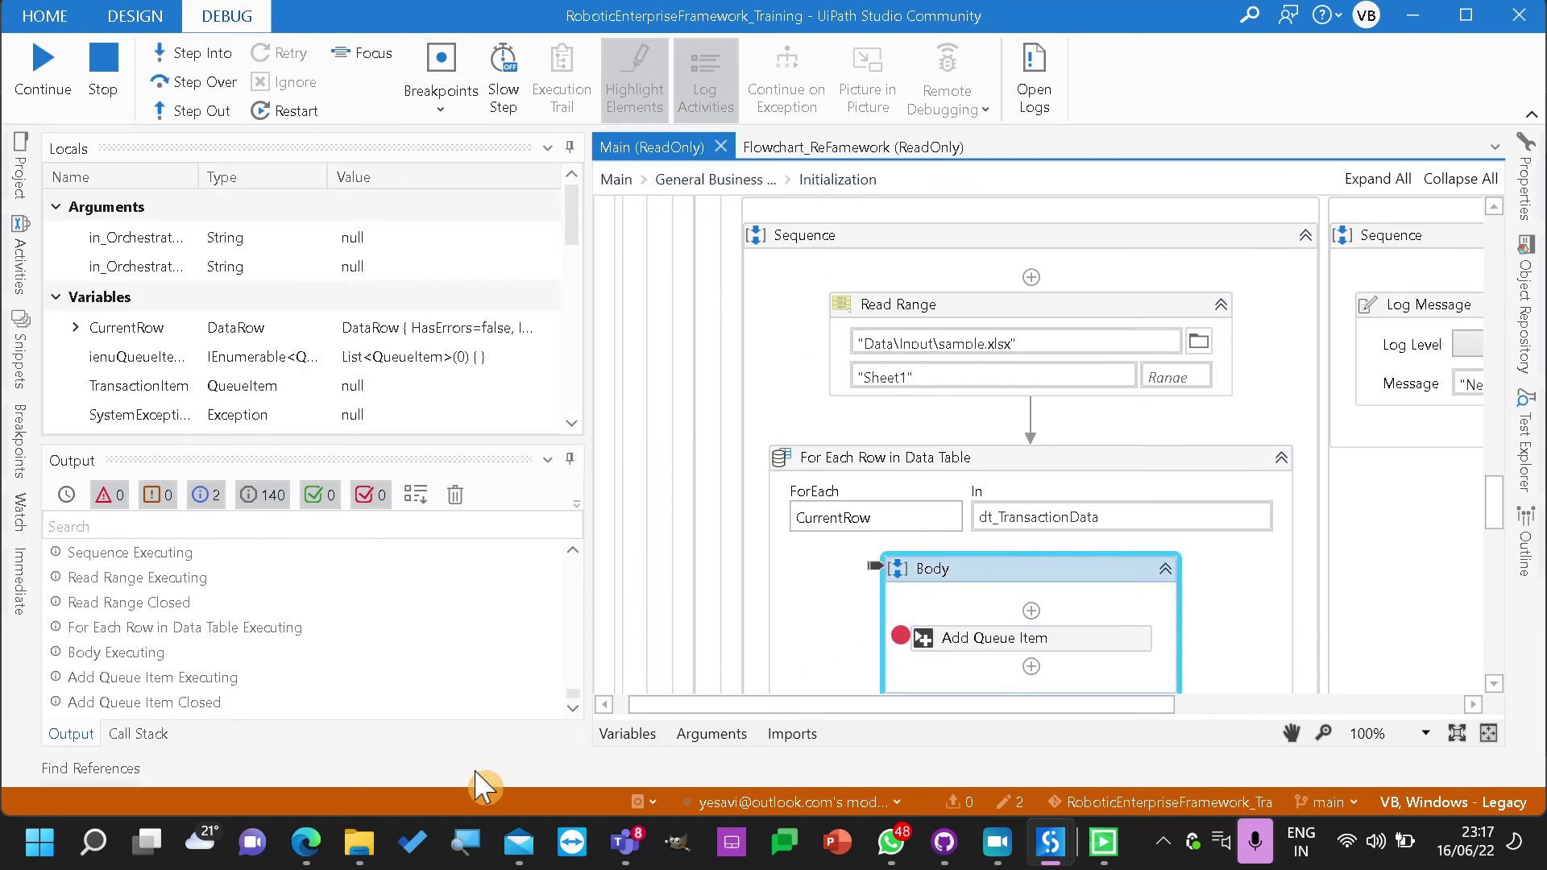
Switch to Orchestrator in the browser, refresh the queue transactions and search for the new item's reference aq
{"action": "left_click", "coordinate": [306, 842]}
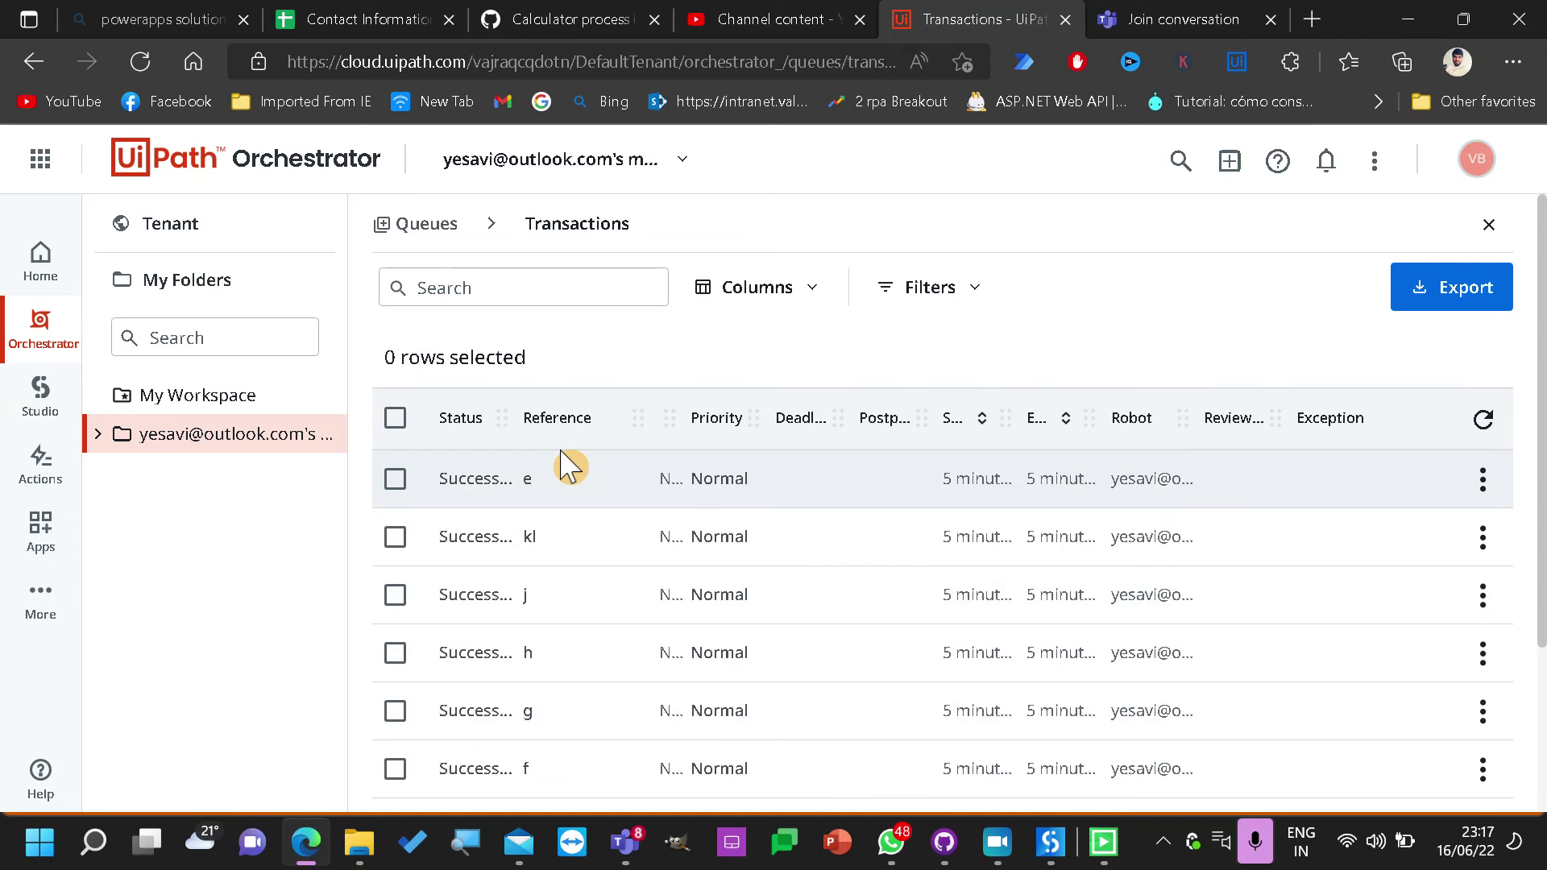
{"action": "left_click", "coordinate": [1488, 425]}
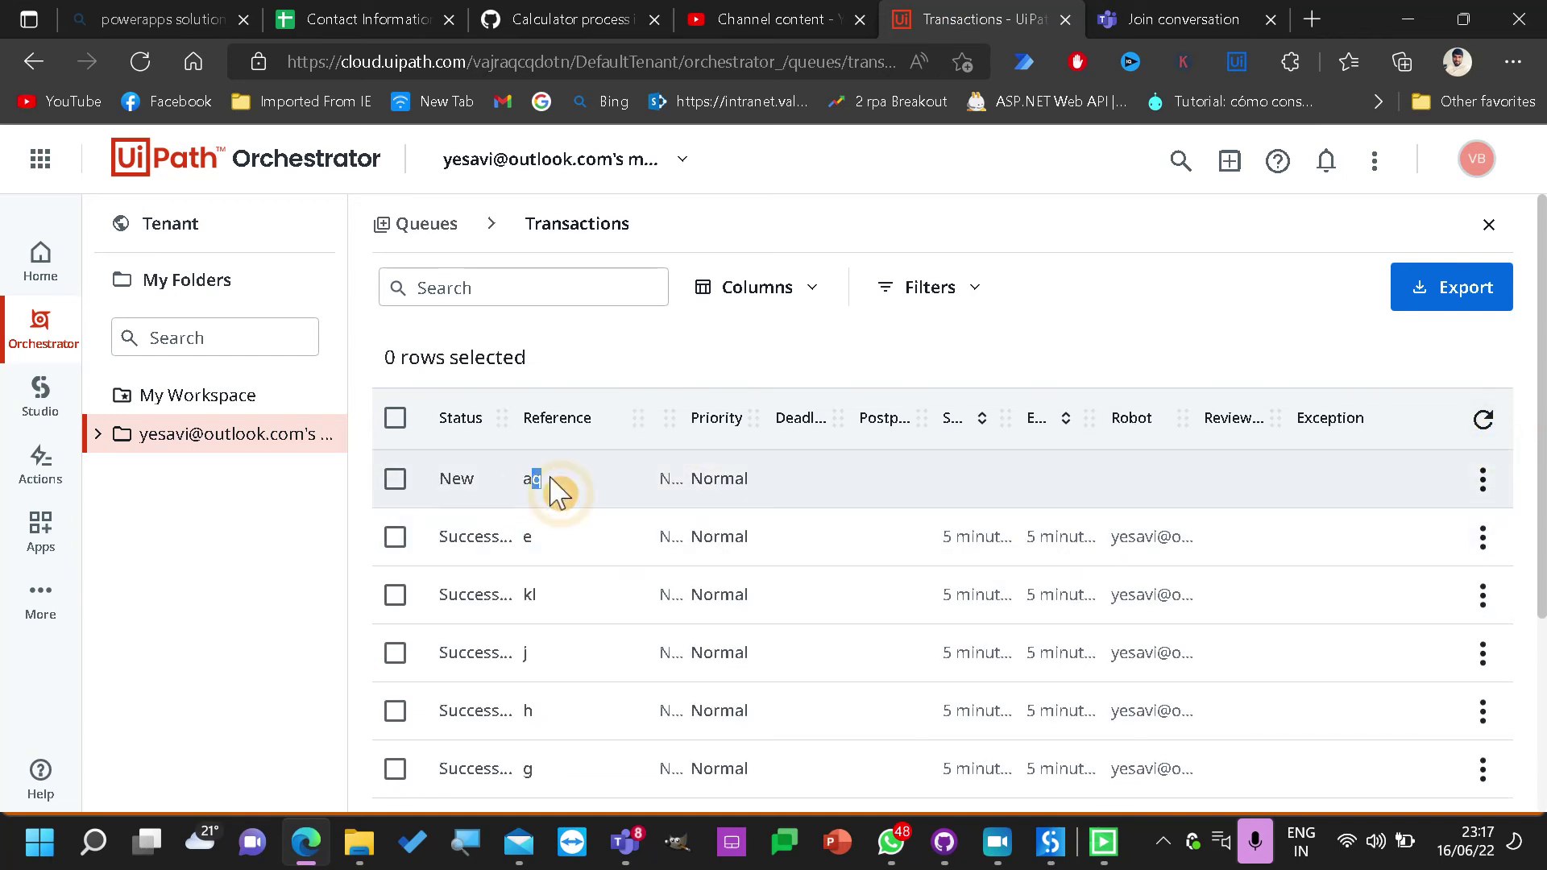
{"action": "left_click_drag", "start_coordinate": [525, 467], "coordinate": [544, 484]}
{"action": "key", "text": "ctrl+c"}
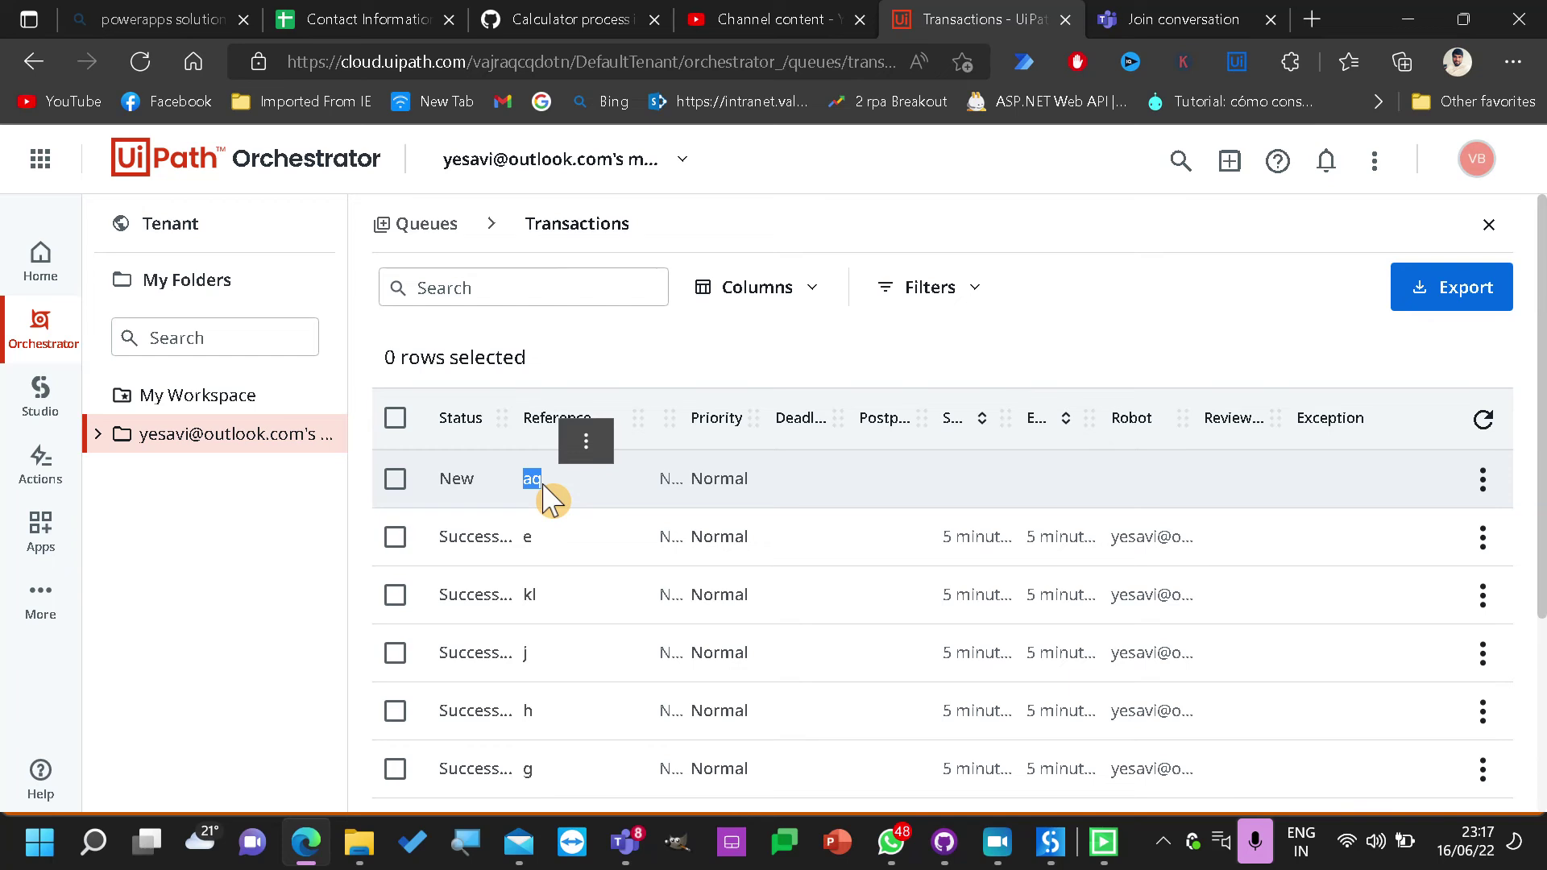
{"action": "left_click", "coordinate": [1005, 345]}
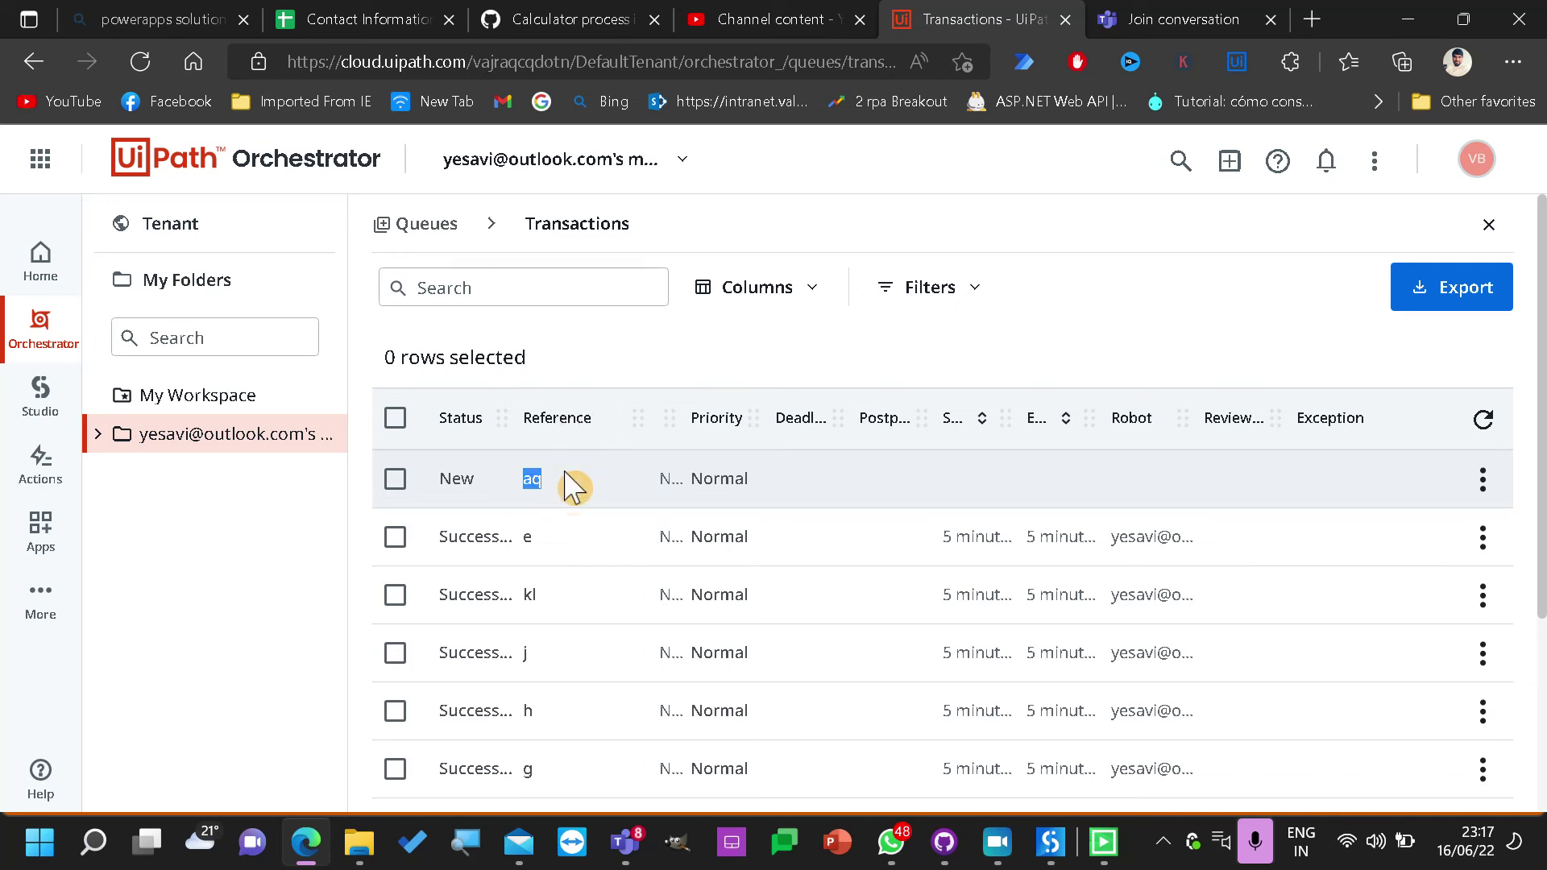
{"action": "left_click", "coordinate": [467, 288]}
{"action": "key", "text": "ctrl+v"}
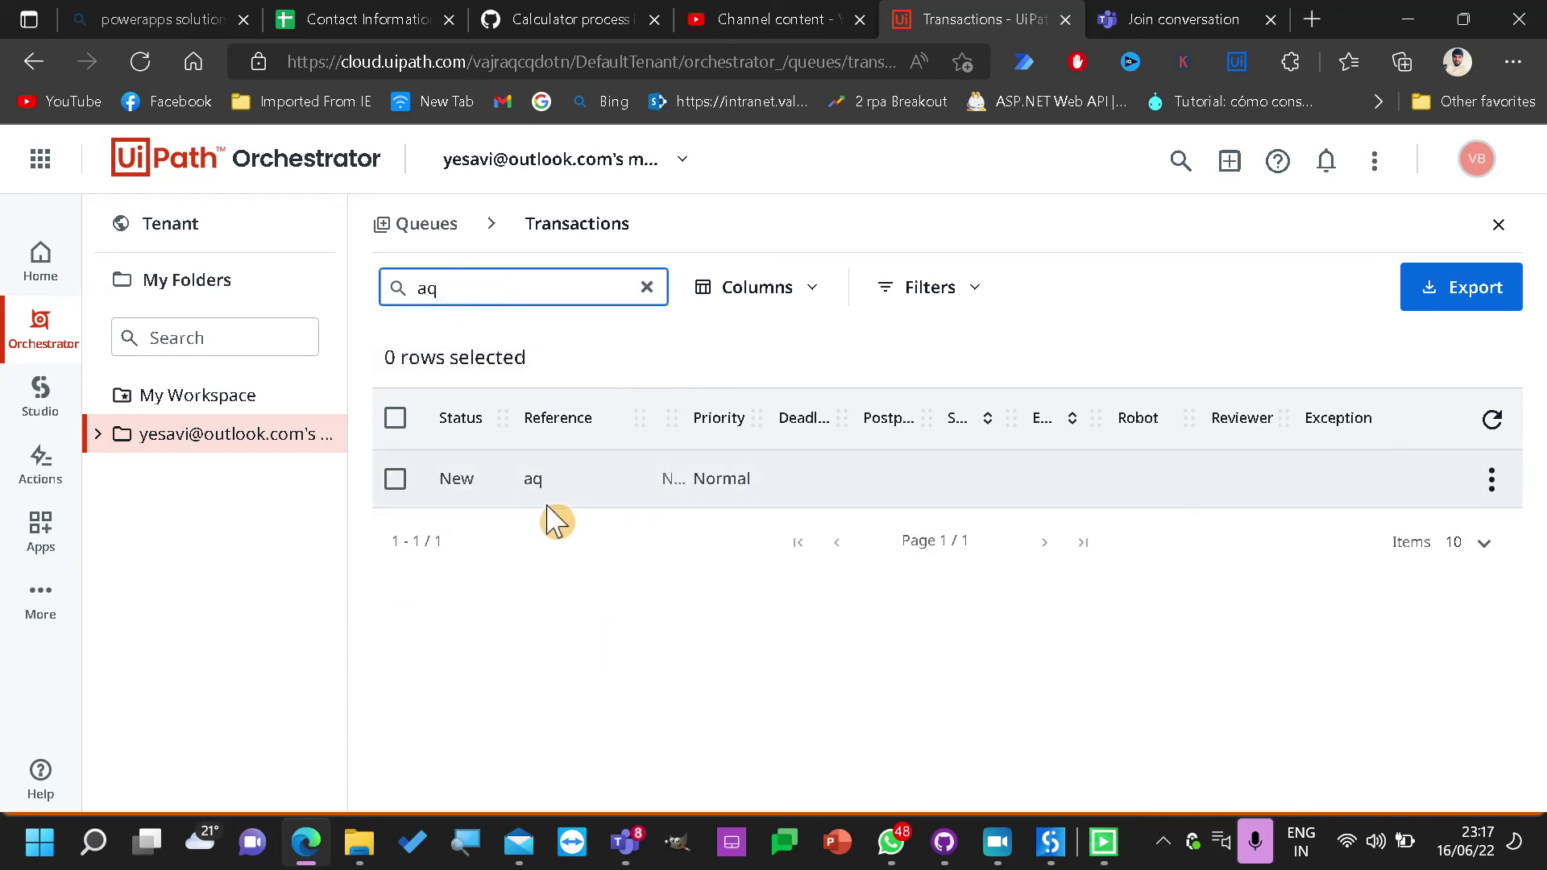
Switch back to the RoboticEnterpriseFramework_Training debug session in UiPath Studio and continue execution into the Process workflow
{"action": "left_click", "coordinate": [1051, 842]}
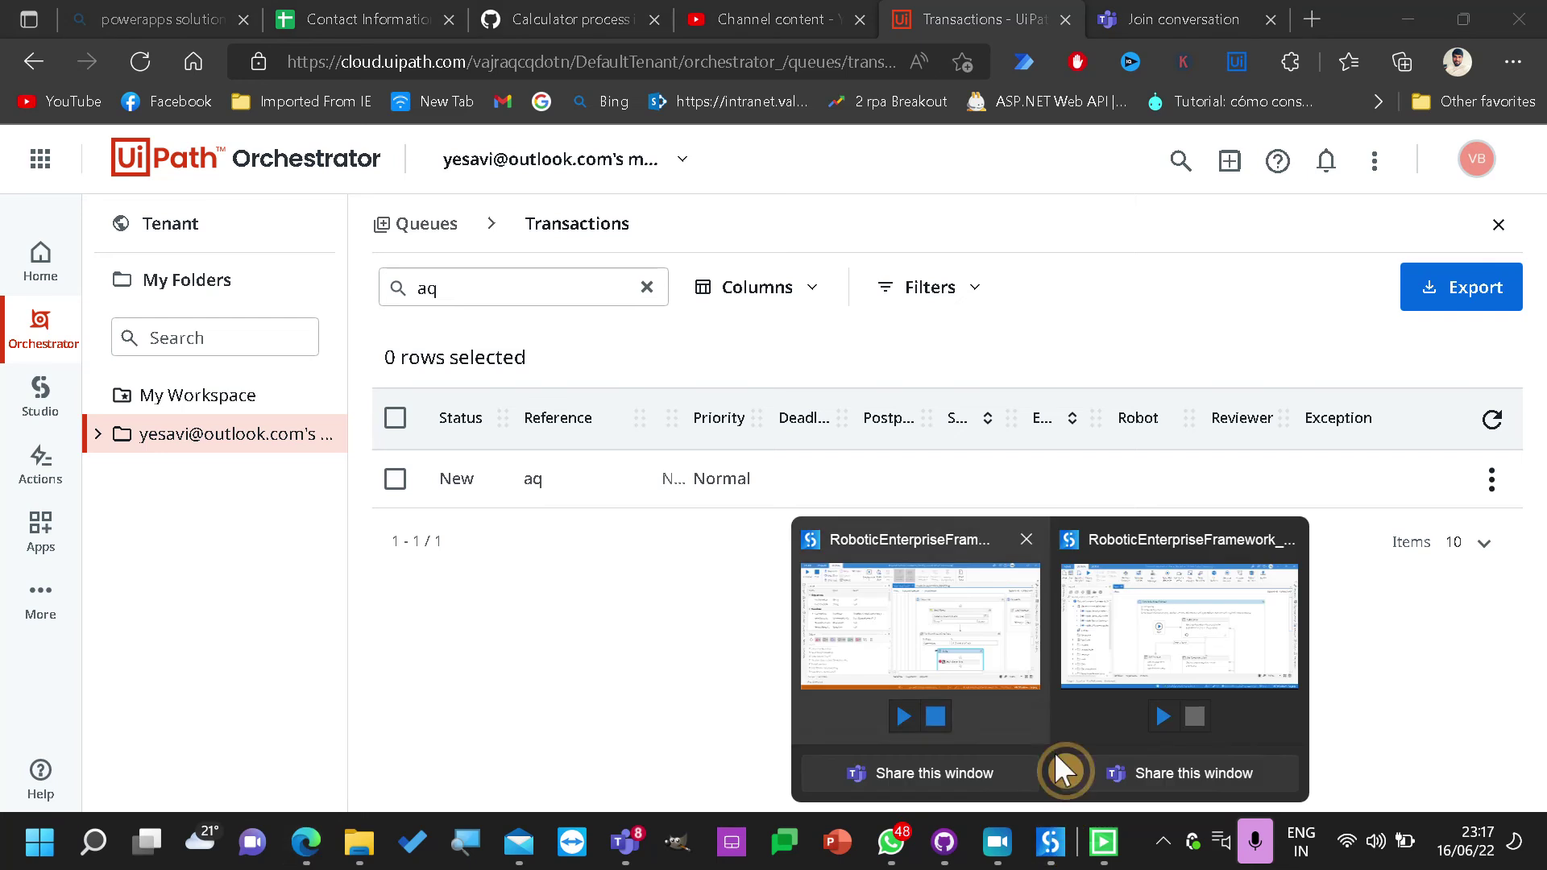
{"action": "left_click", "coordinate": [997, 640]}
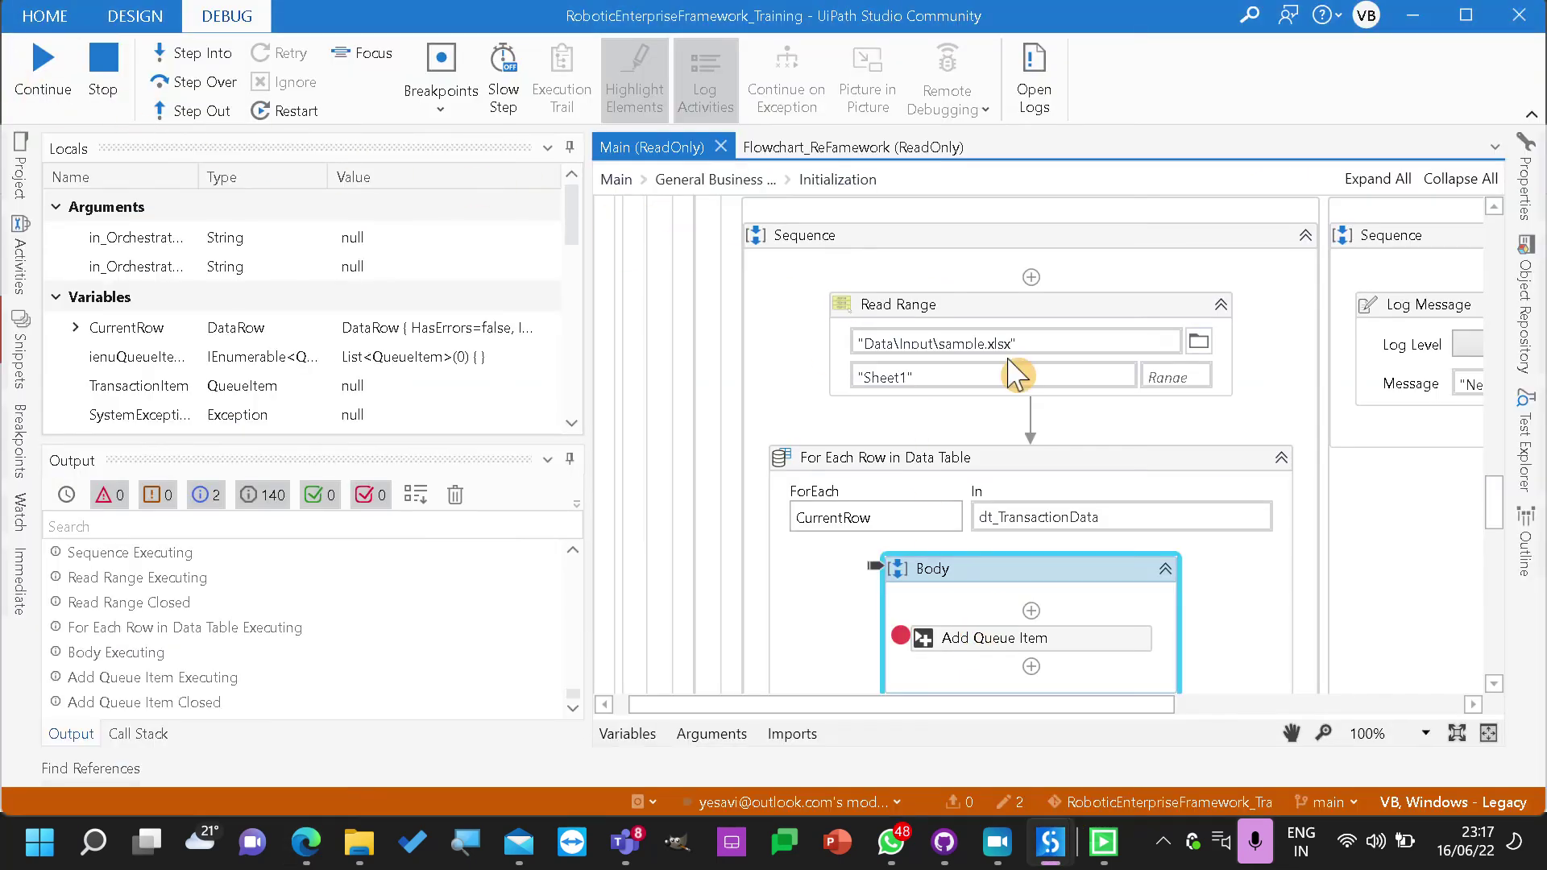
{"action": "left_click", "coordinate": [1056, 637]}
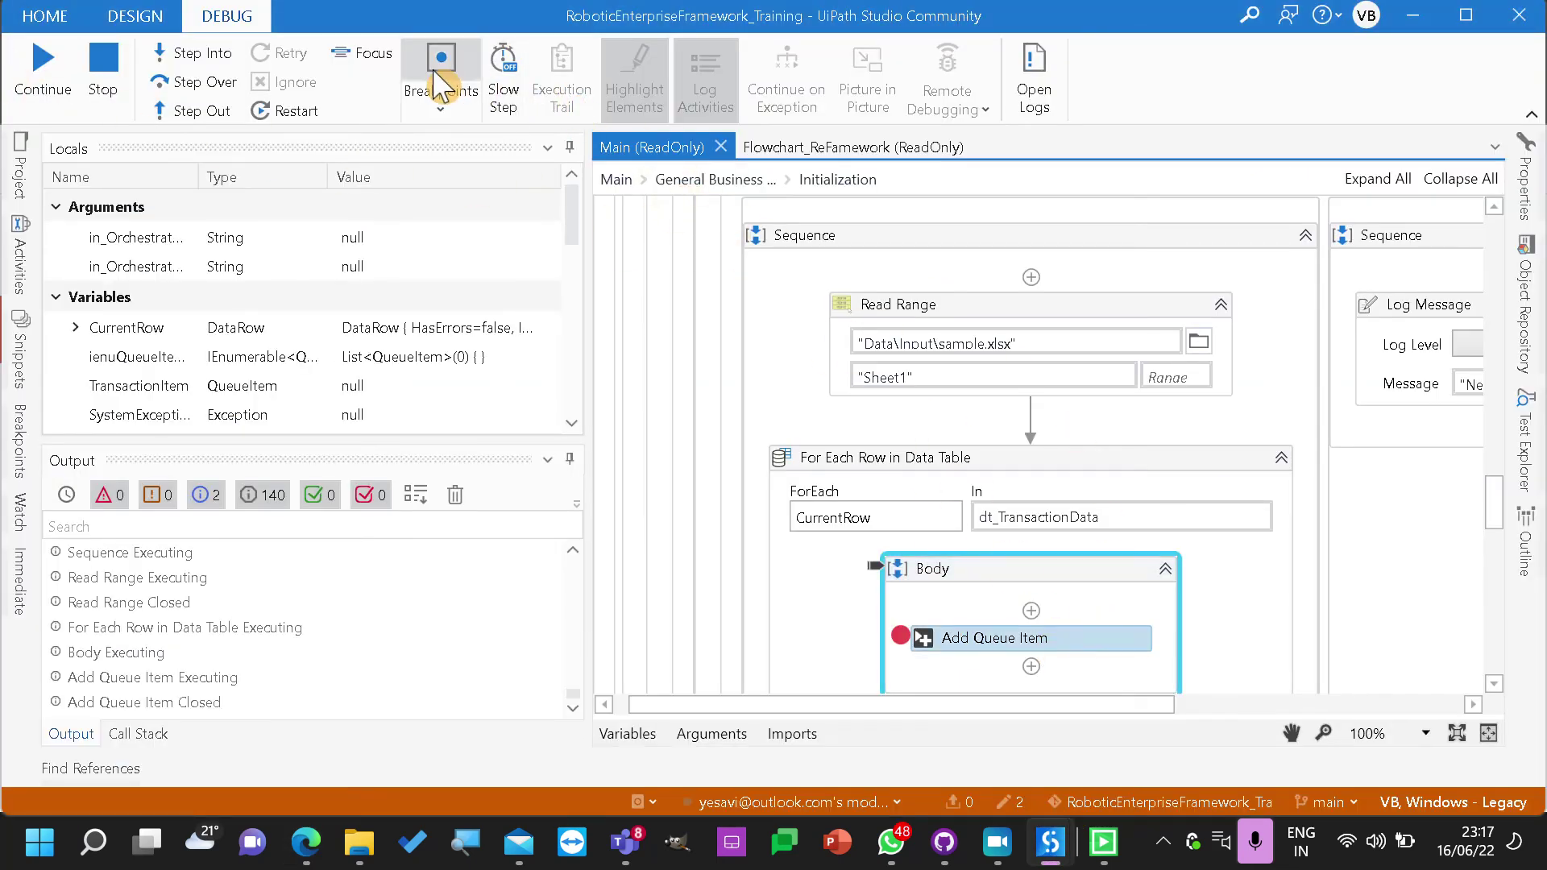
{"action": "left_click", "coordinate": [45, 90]}
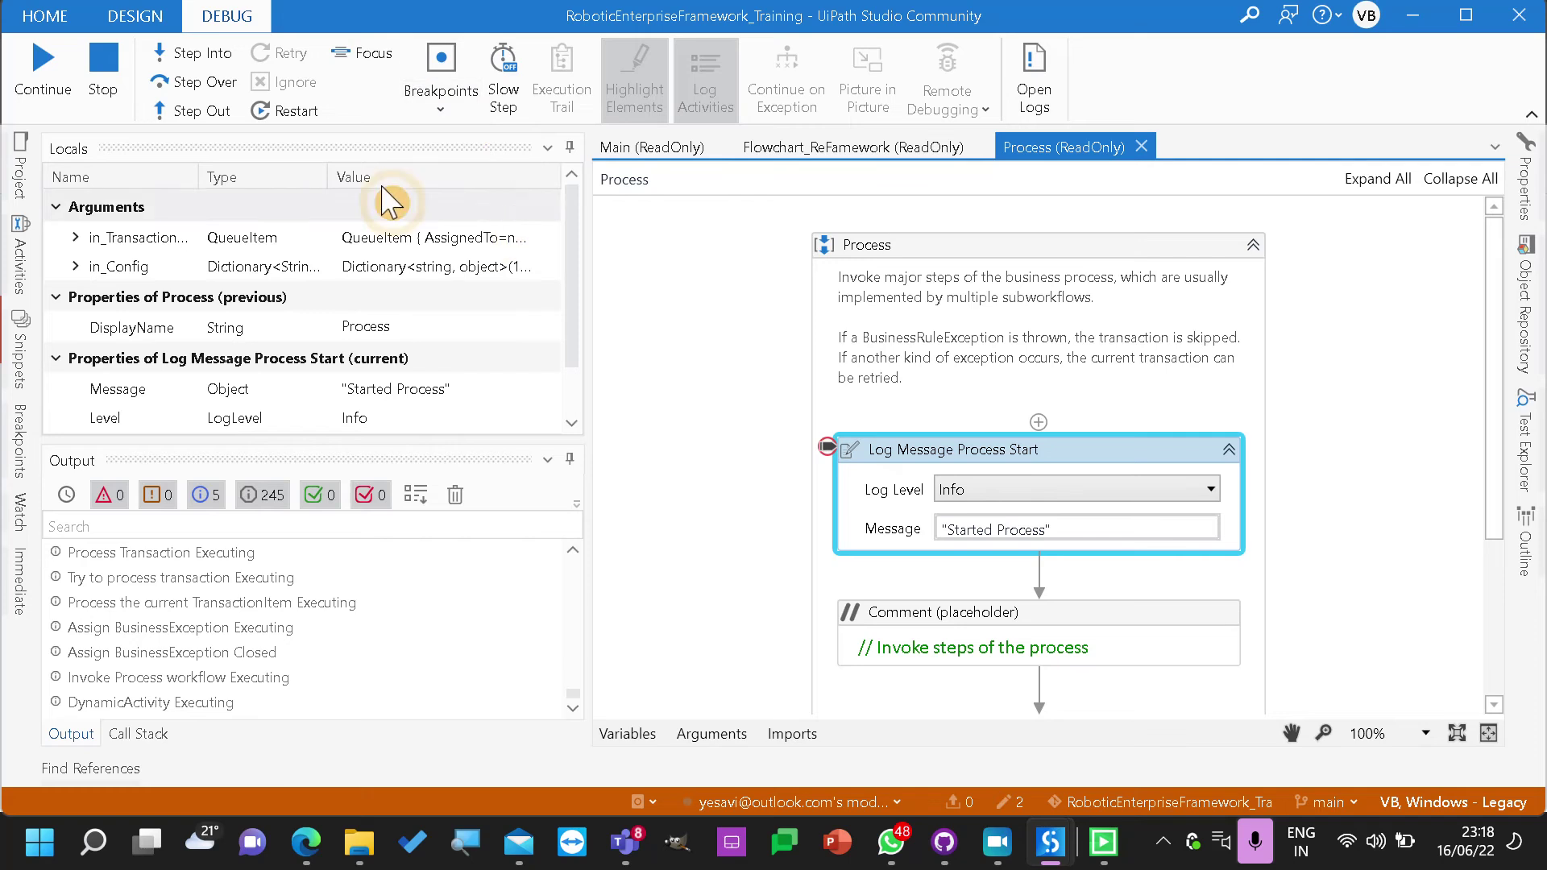
Continue the debug run to its end, switch to Orchestrator in the browser, clear the aq search and refresh the transactions to review their statuses
{"action": "left_click", "coordinate": [43, 68]}
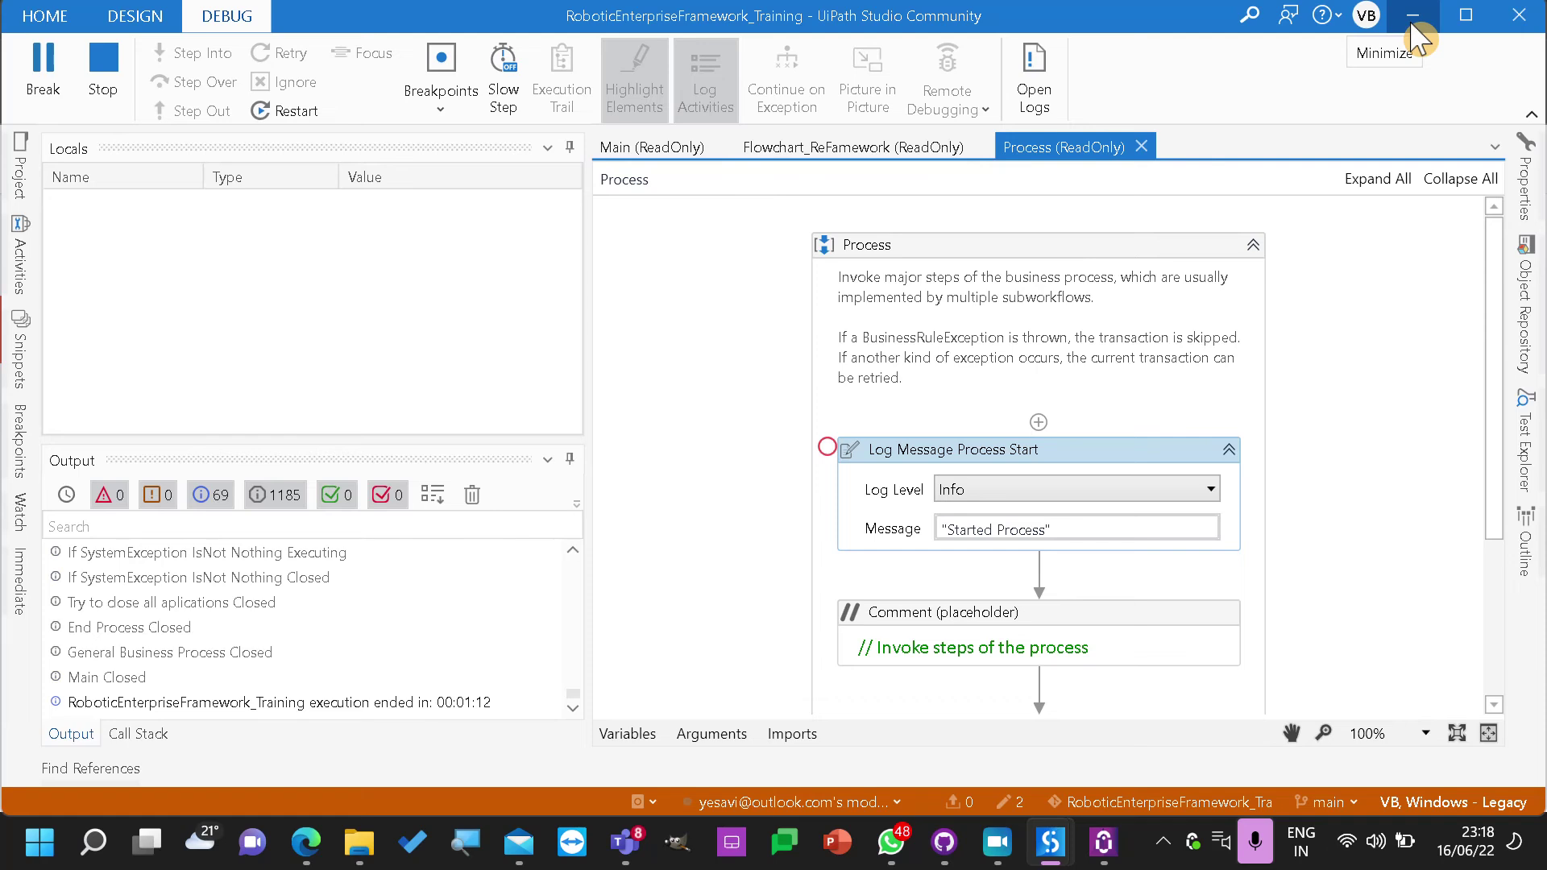
{"action": "left_click", "coordinate": [1413, 22]}
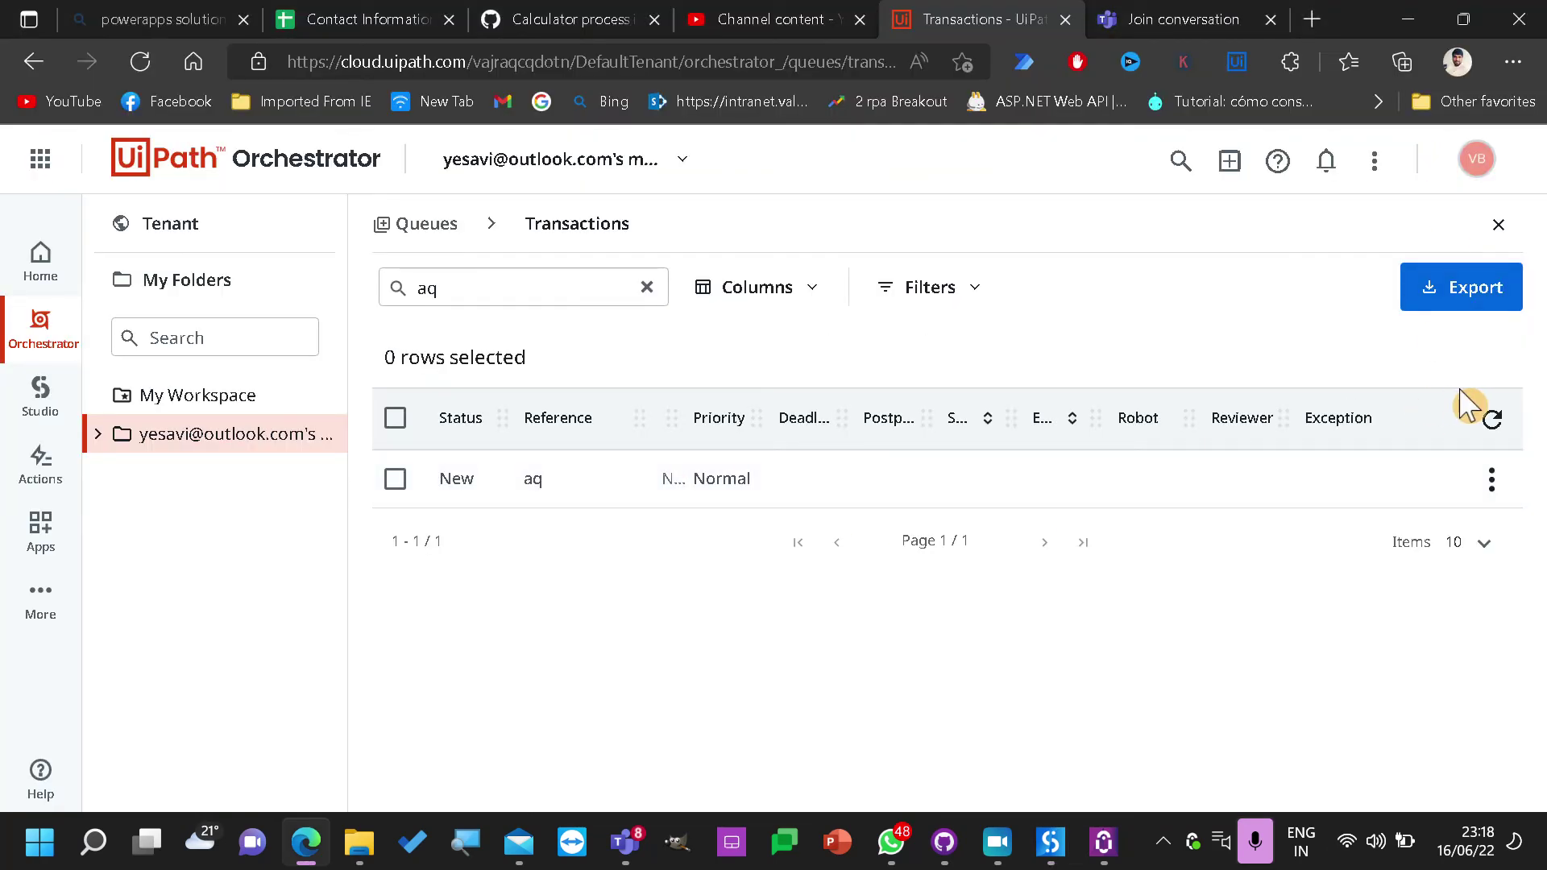
{"action": "left_click", "coordinate": [1491, 419]}
{"action": "left_click", "coordinate": [646, 287]}
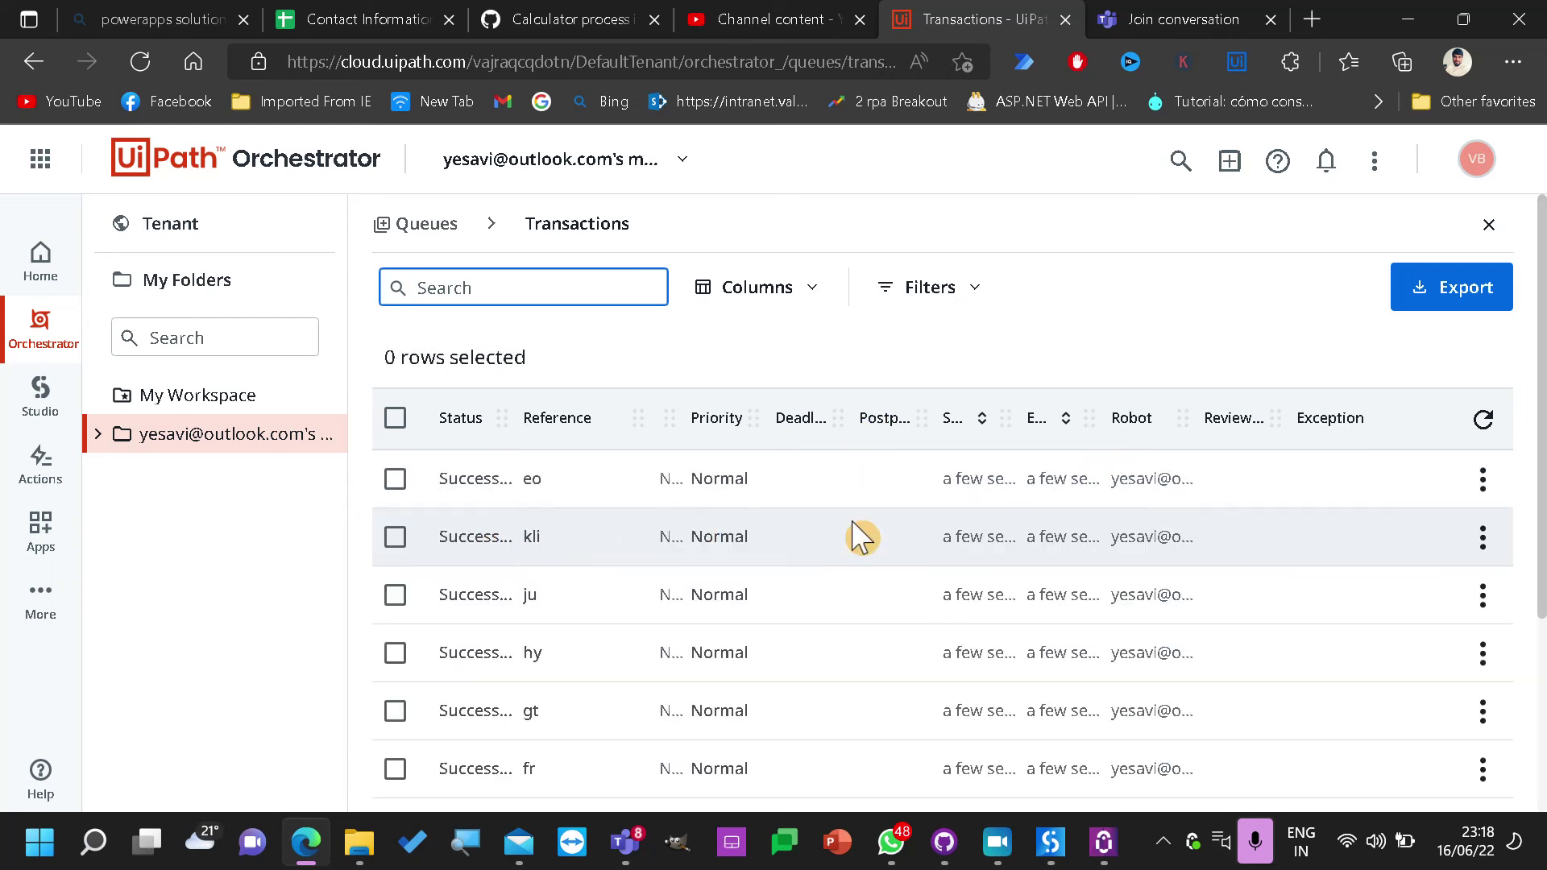
{"action": "left_click", "coordinate": [1484, 418]}
{"action": "scroll", "coordinate": [605, 564], "scroll_direction": "down", "scroll_amount": 3}
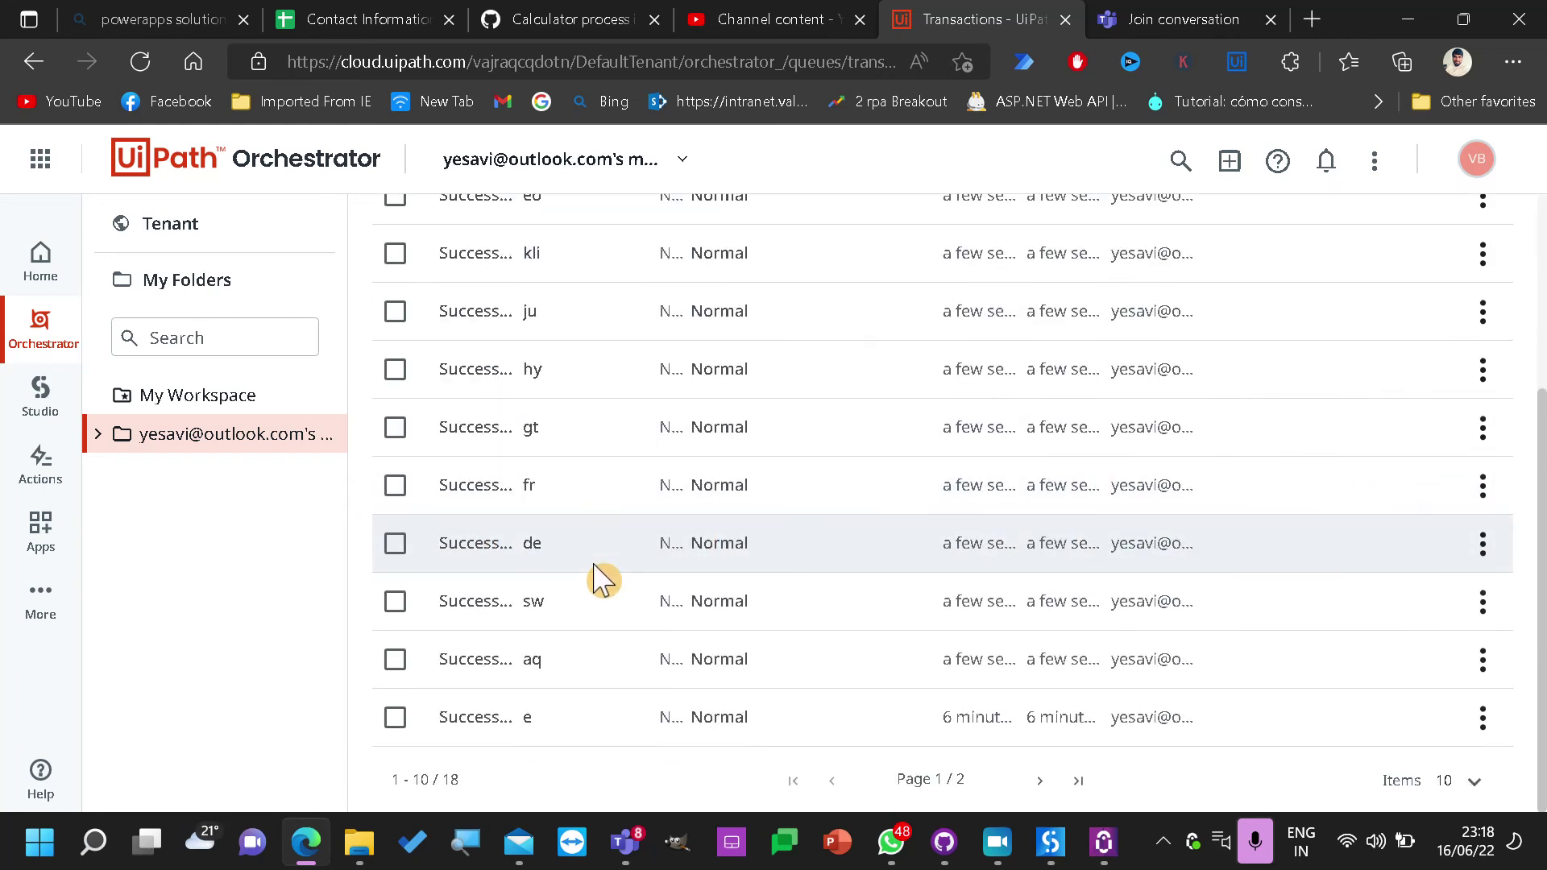
{"action": "scroll", "coordinate": [604, 578], "scroll_direction": "up", "scroll_amount": 3}
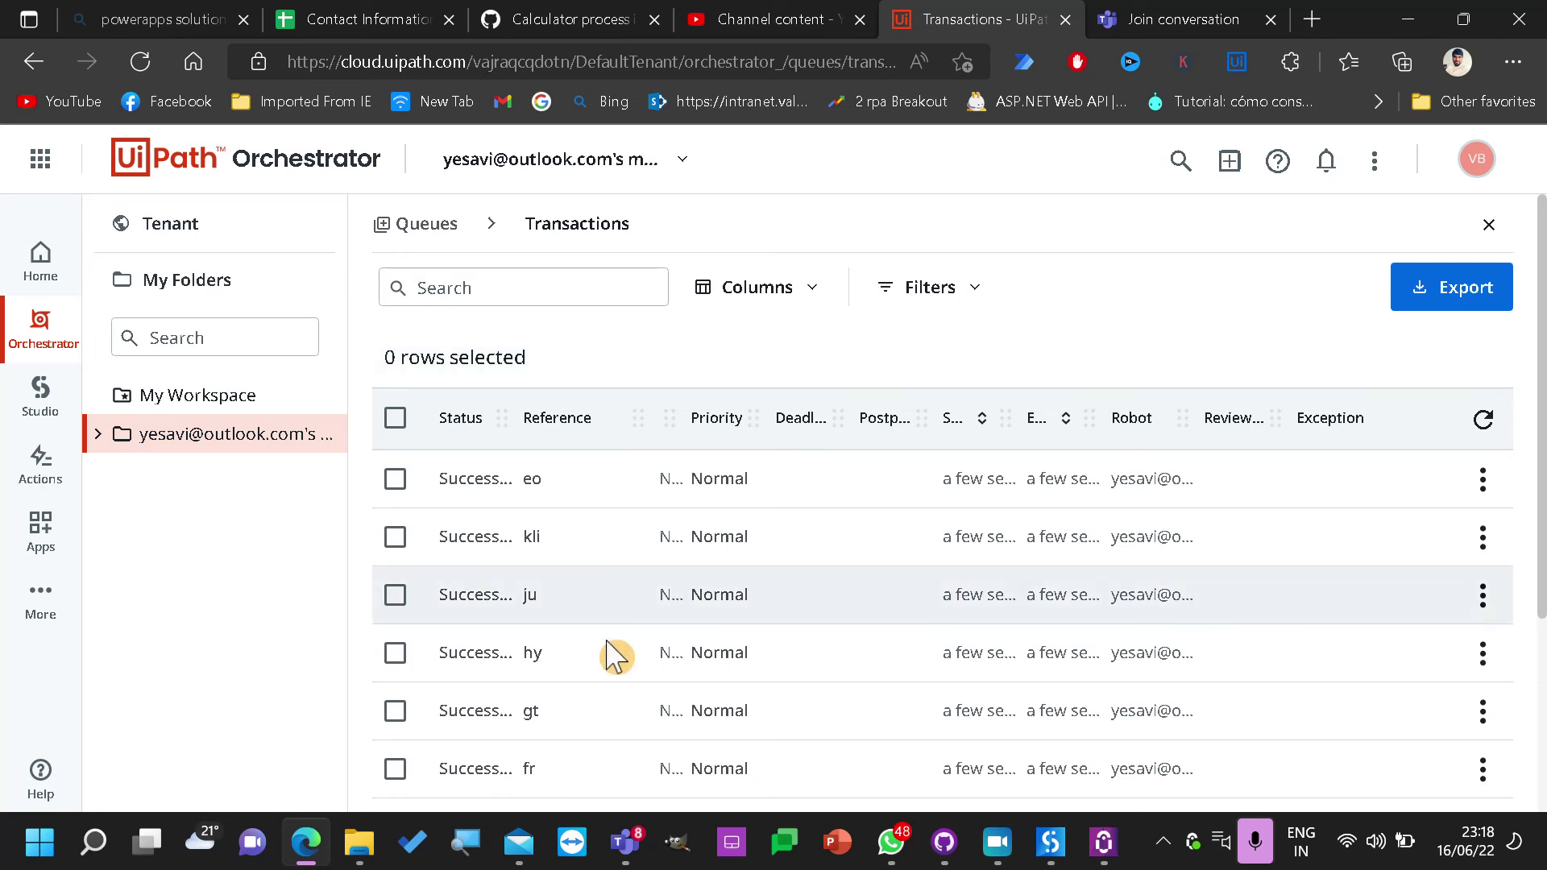
Switch to the TeamNotes document in Microsoft Teams and place the cursor after the note about unique references and bulk adding queue items
{"action": "mouse_move", "coordinate": [322, 858]}
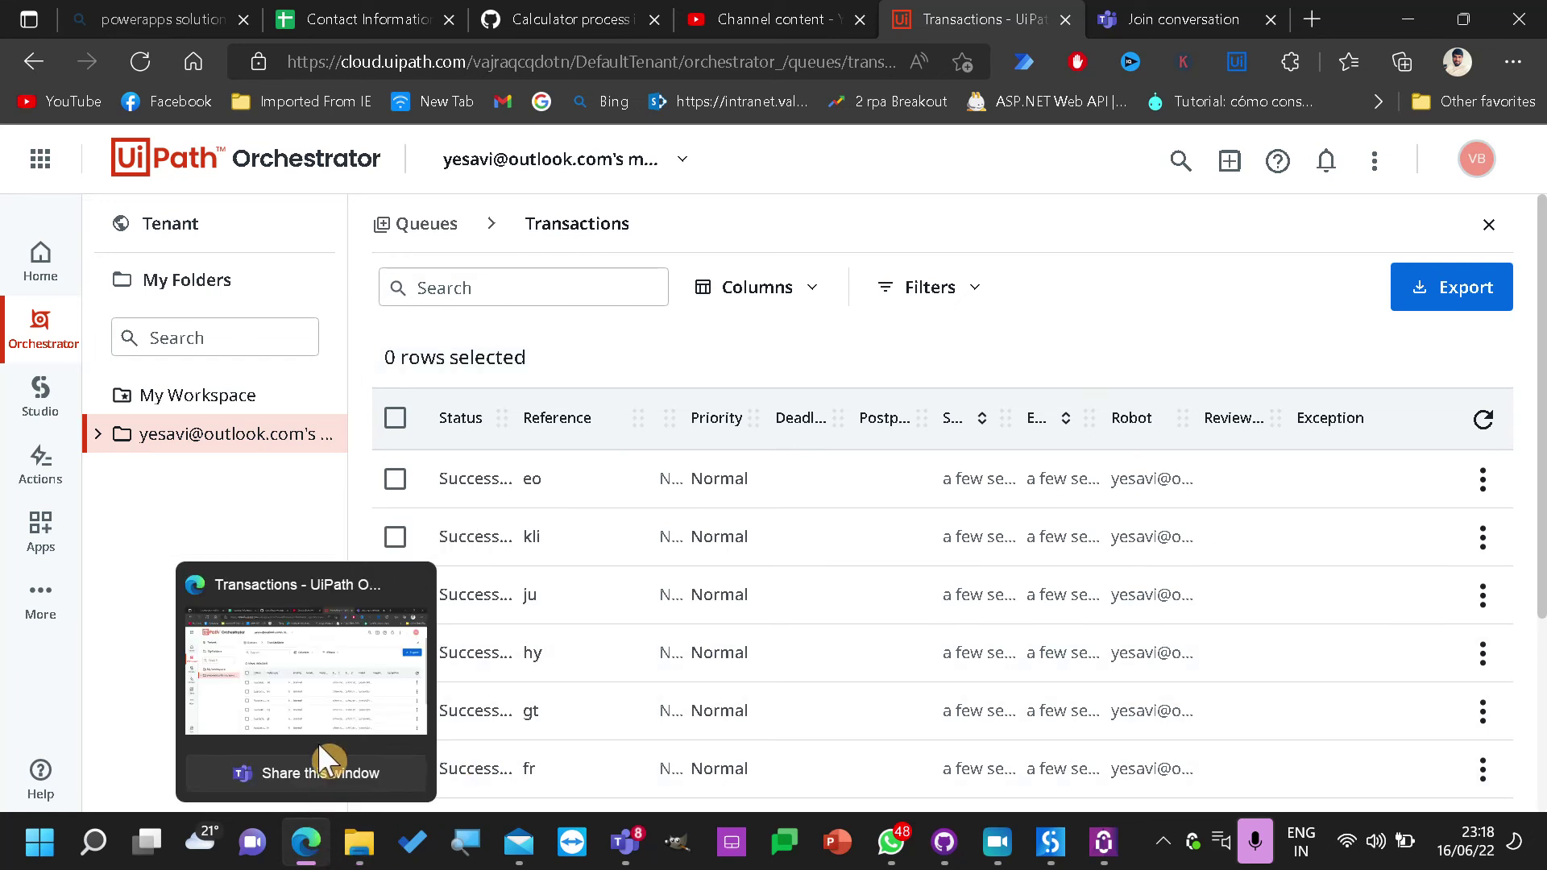
{"action": "mouse_move", "coordinate": [631, 853]}
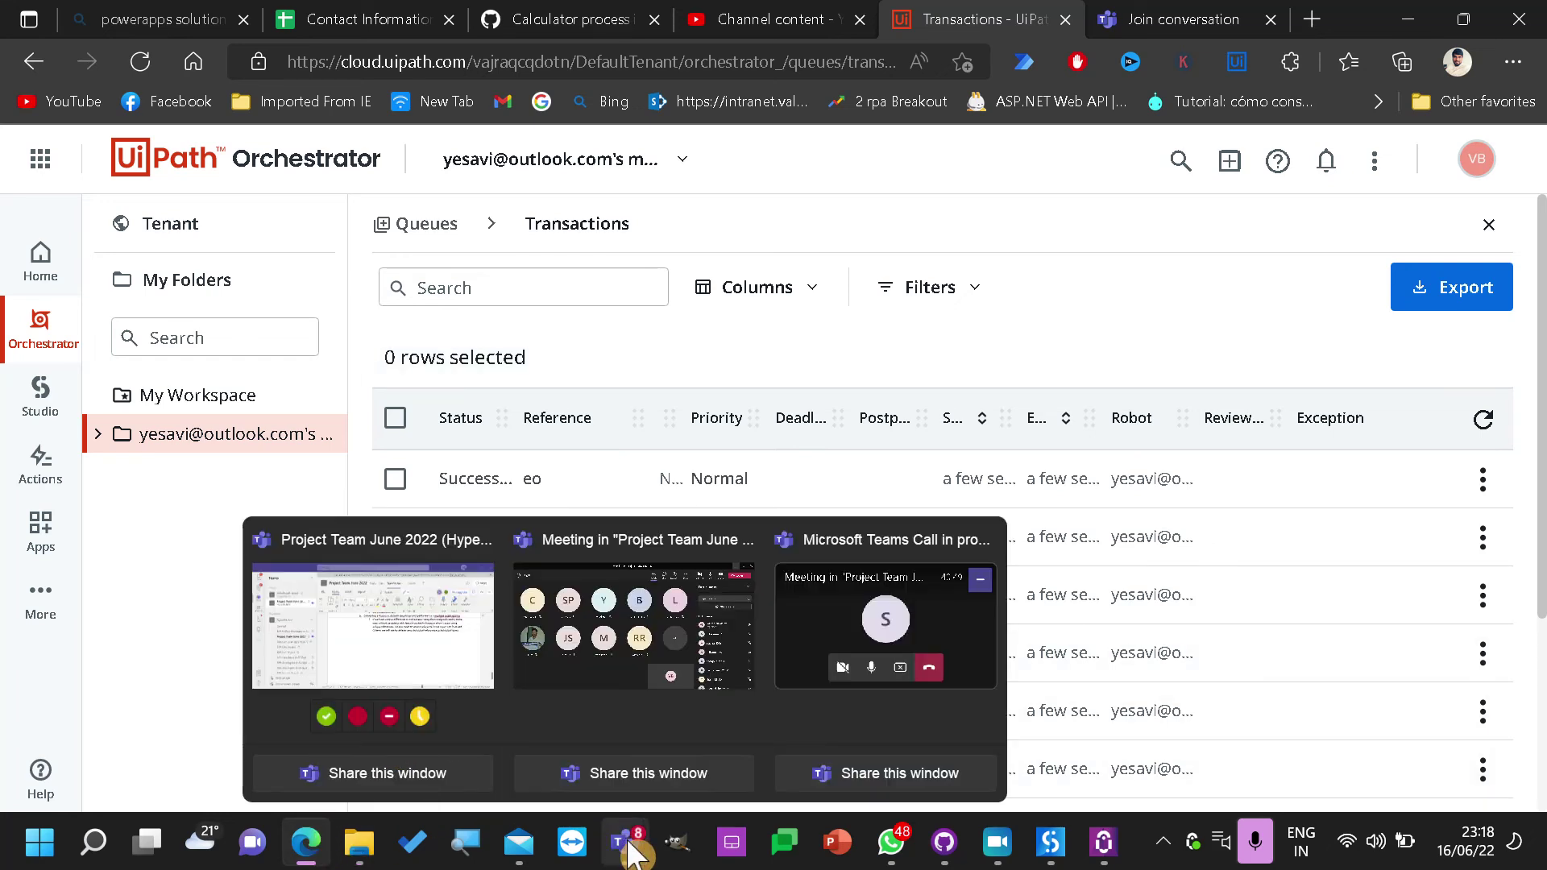
{"action": "left_click", "coordinate": [443, 674]}
{"action": "left_click", "coordinate": [1342, 444]}
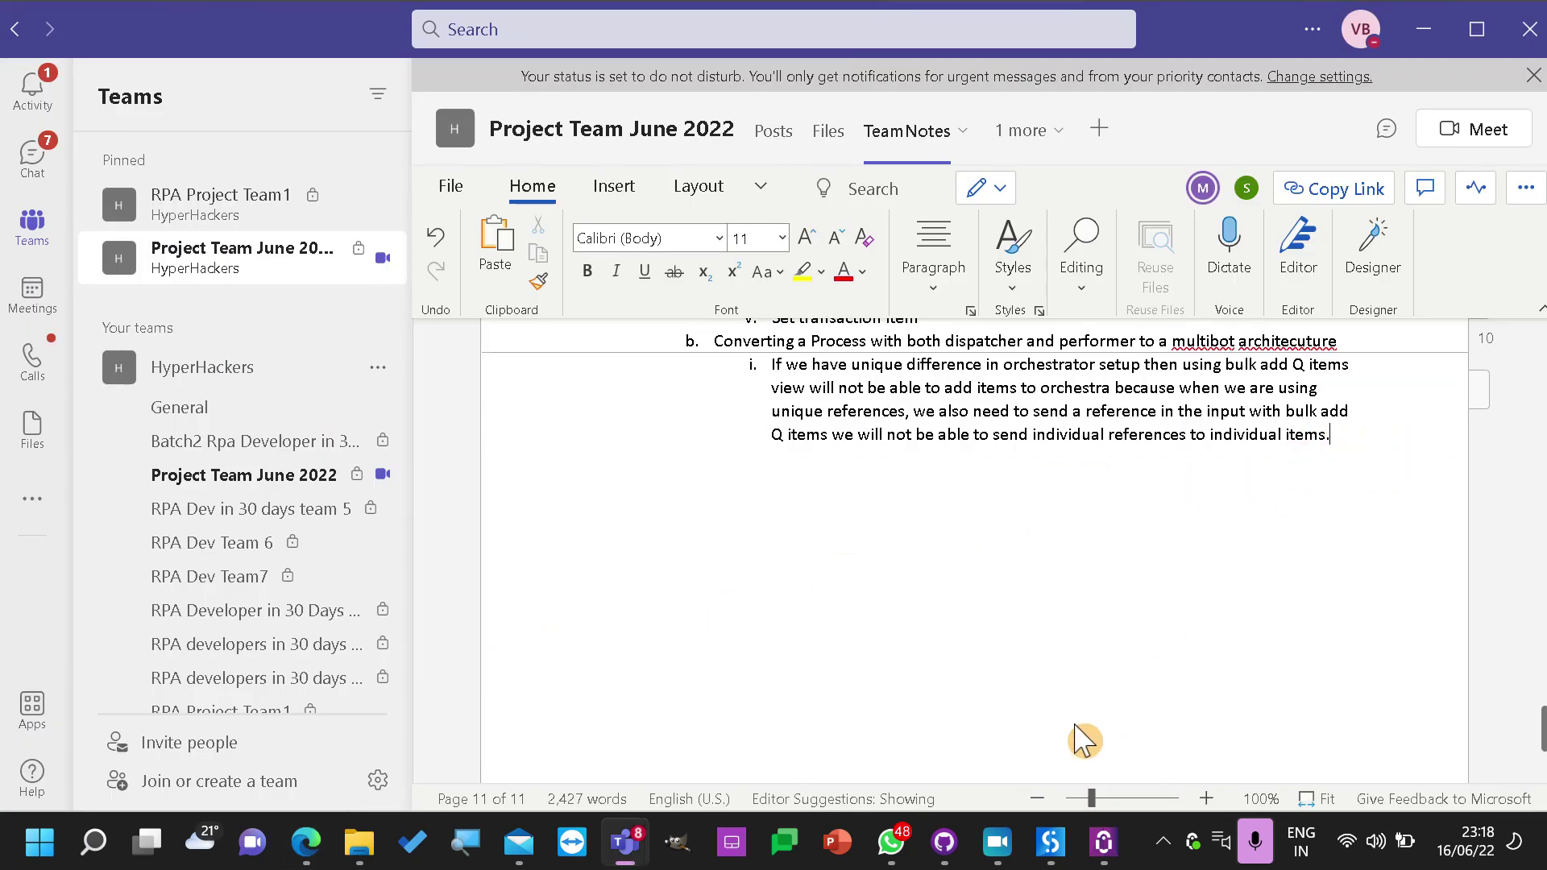
Switch to the RoboticEnterpriseFramework_Dispatcher project in UiPath Studio and examine the Initialization, Get Transaction Data and Process Transaction states in Main
{"action": "mouse_move", "coordinate": [1052, 852]}
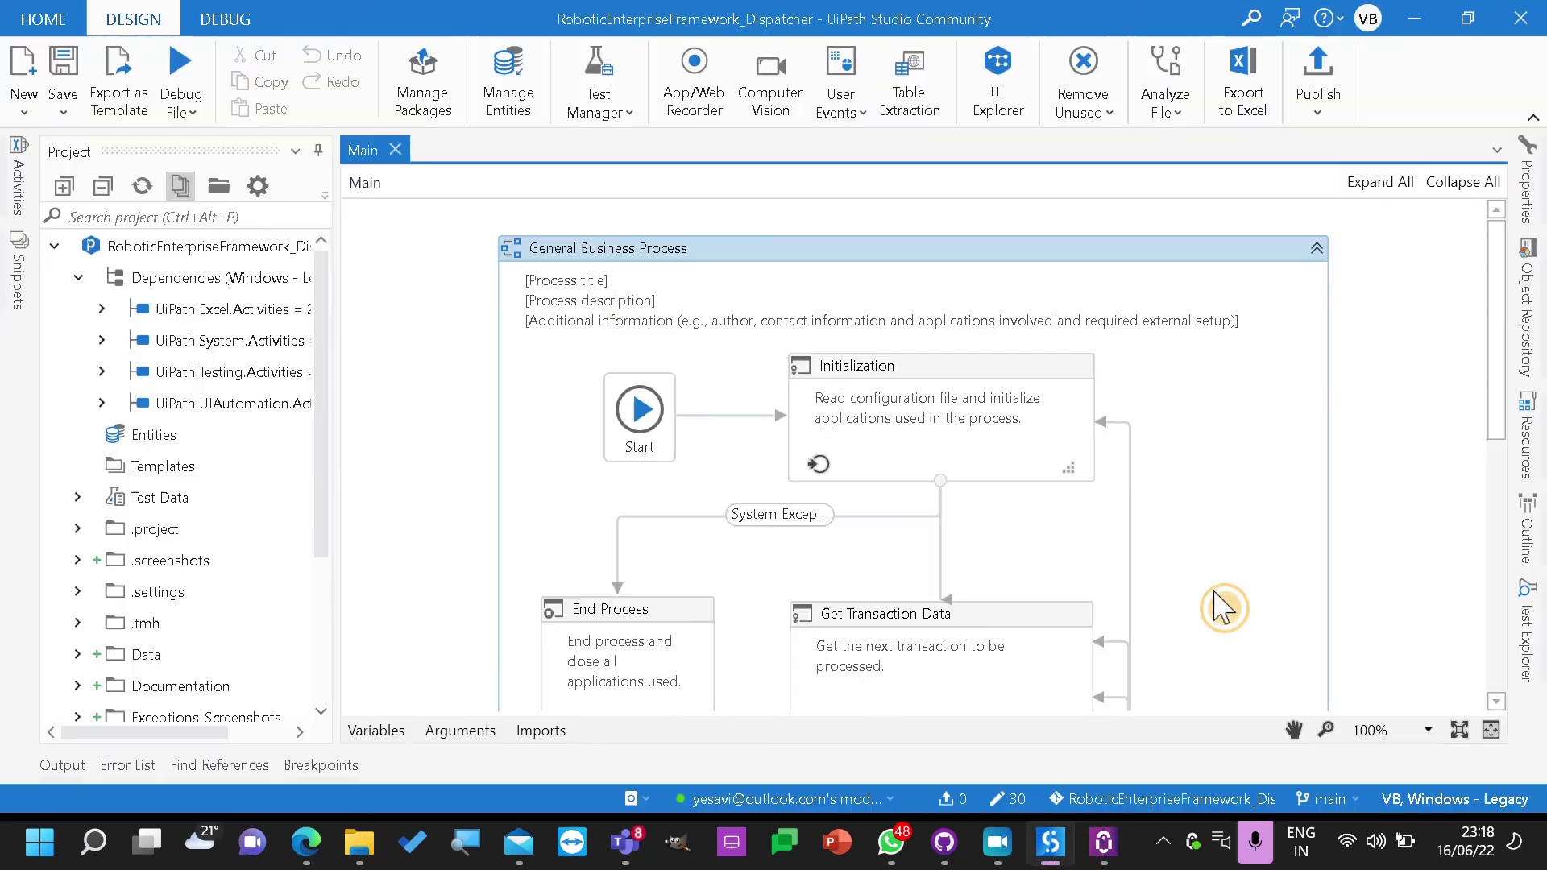
{"action": "left_click", "coordinate": [1223, 596]}
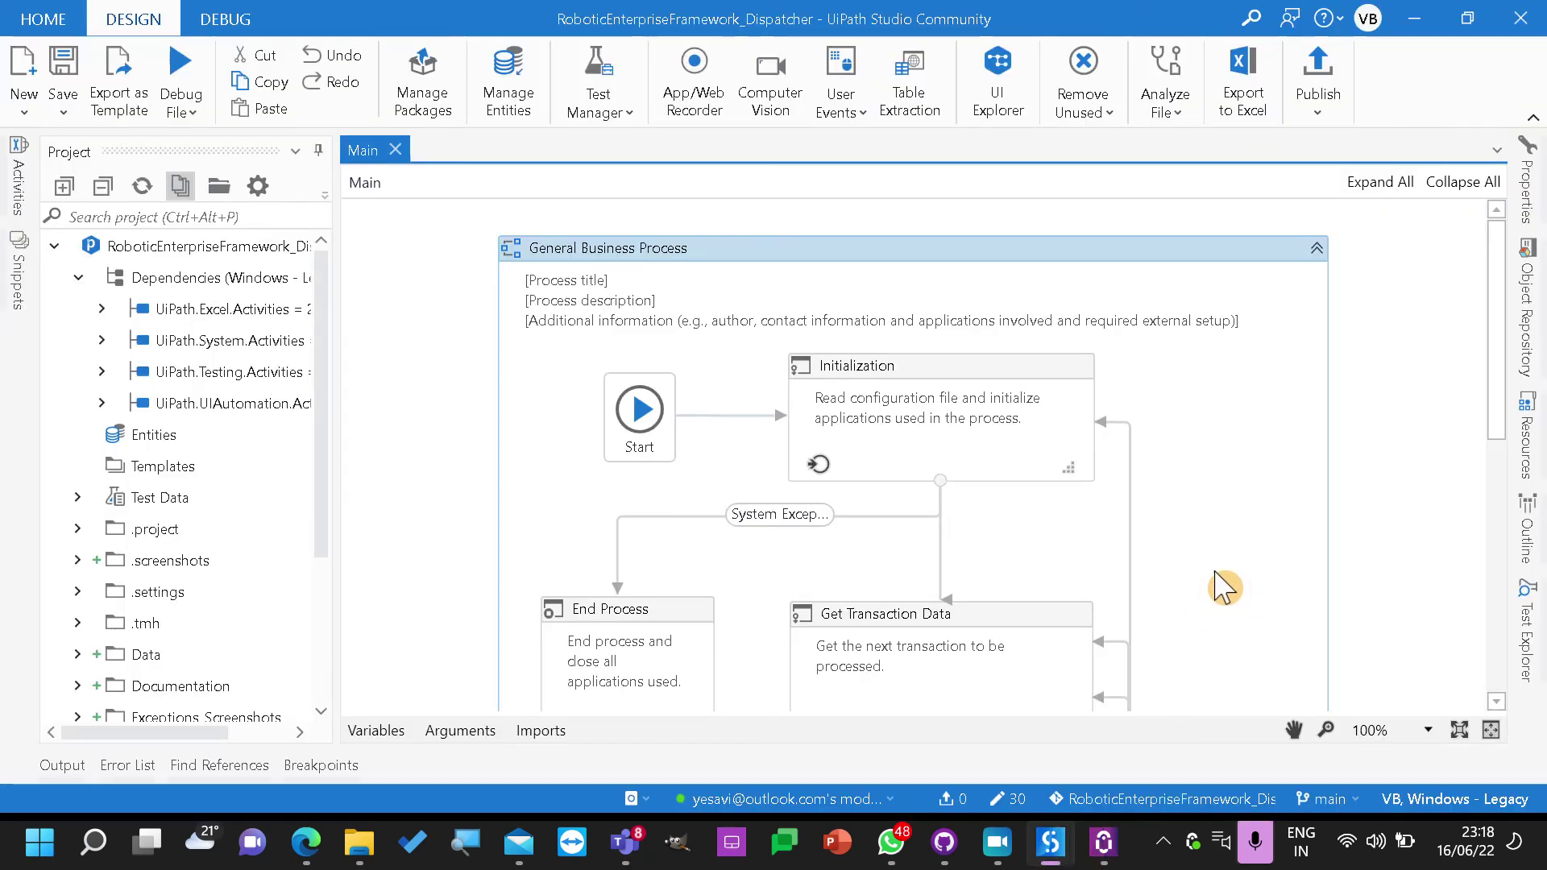
{"action": "left_click", "coordinate": [973, 467]}
{"action": "scroll", "coordinate": [1128, 572], "scroll_direction": "down", "scroll_amount": 5}
{"action": "scroll", "coordinate": [1160, 586], "scroll_direction": "up", "scroll_amount": 5}
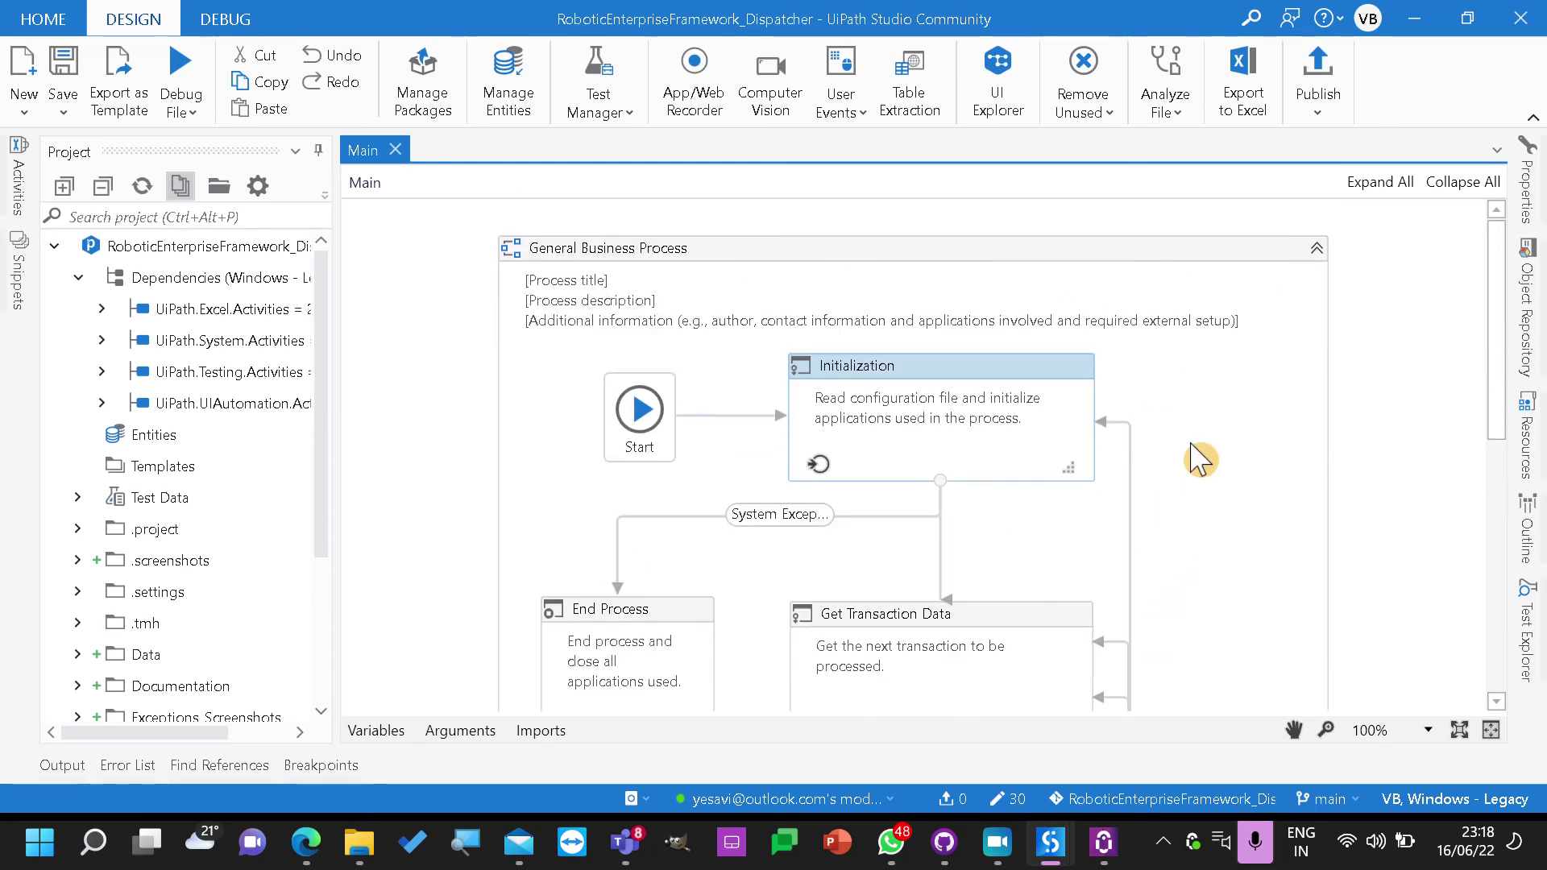
{"action": "scroll", "coordinate": [1200, 459], "scroll_direction": "down", "scroll_amount": 8}
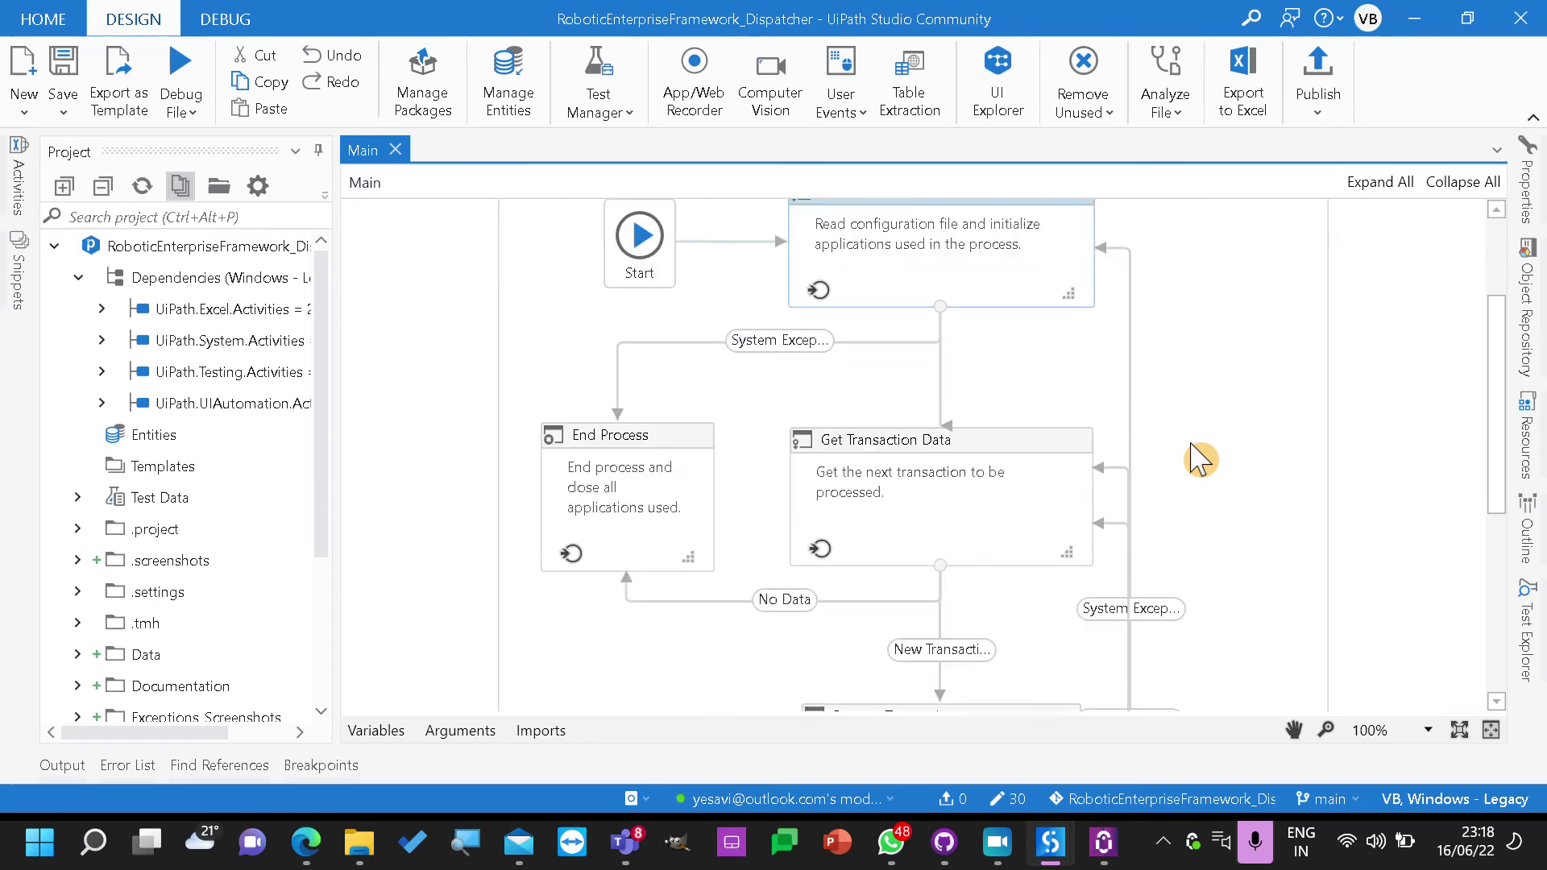
{"action": "scroll", "coordinate": [1198, 455], "scroll_direction": "up", "scroll_amount": 6}
{"action": "scroll", "coordinate": [1199, 451], "scroll_direction": "up", "scroll_amount": 2}
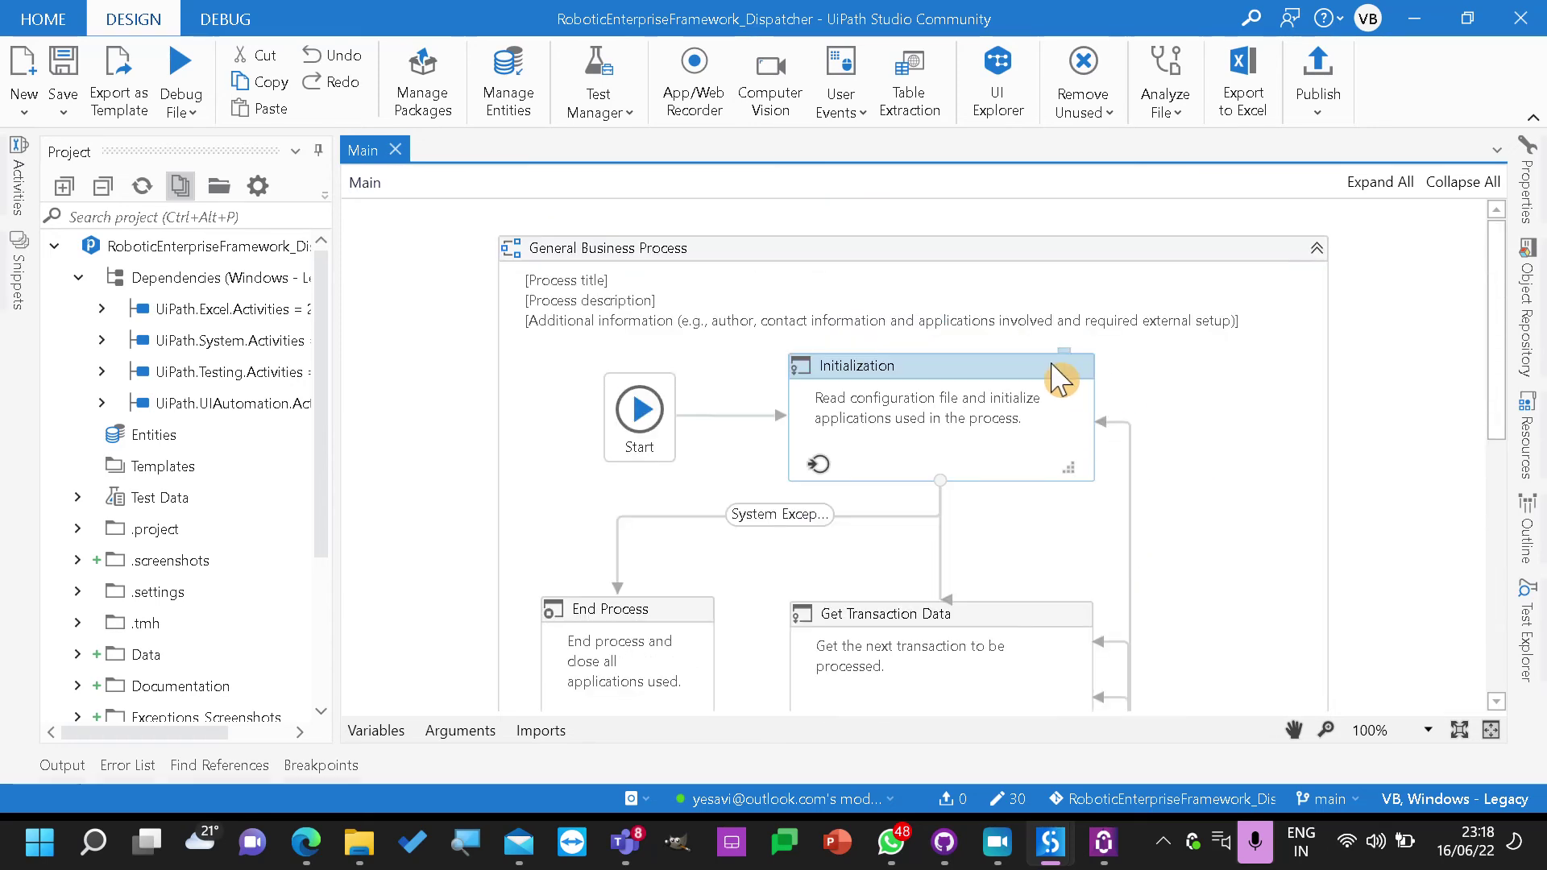
{"action": "scroll", "coordinate": [1026, 630], "scroll_direction": "down", "scroll_amount": 3}
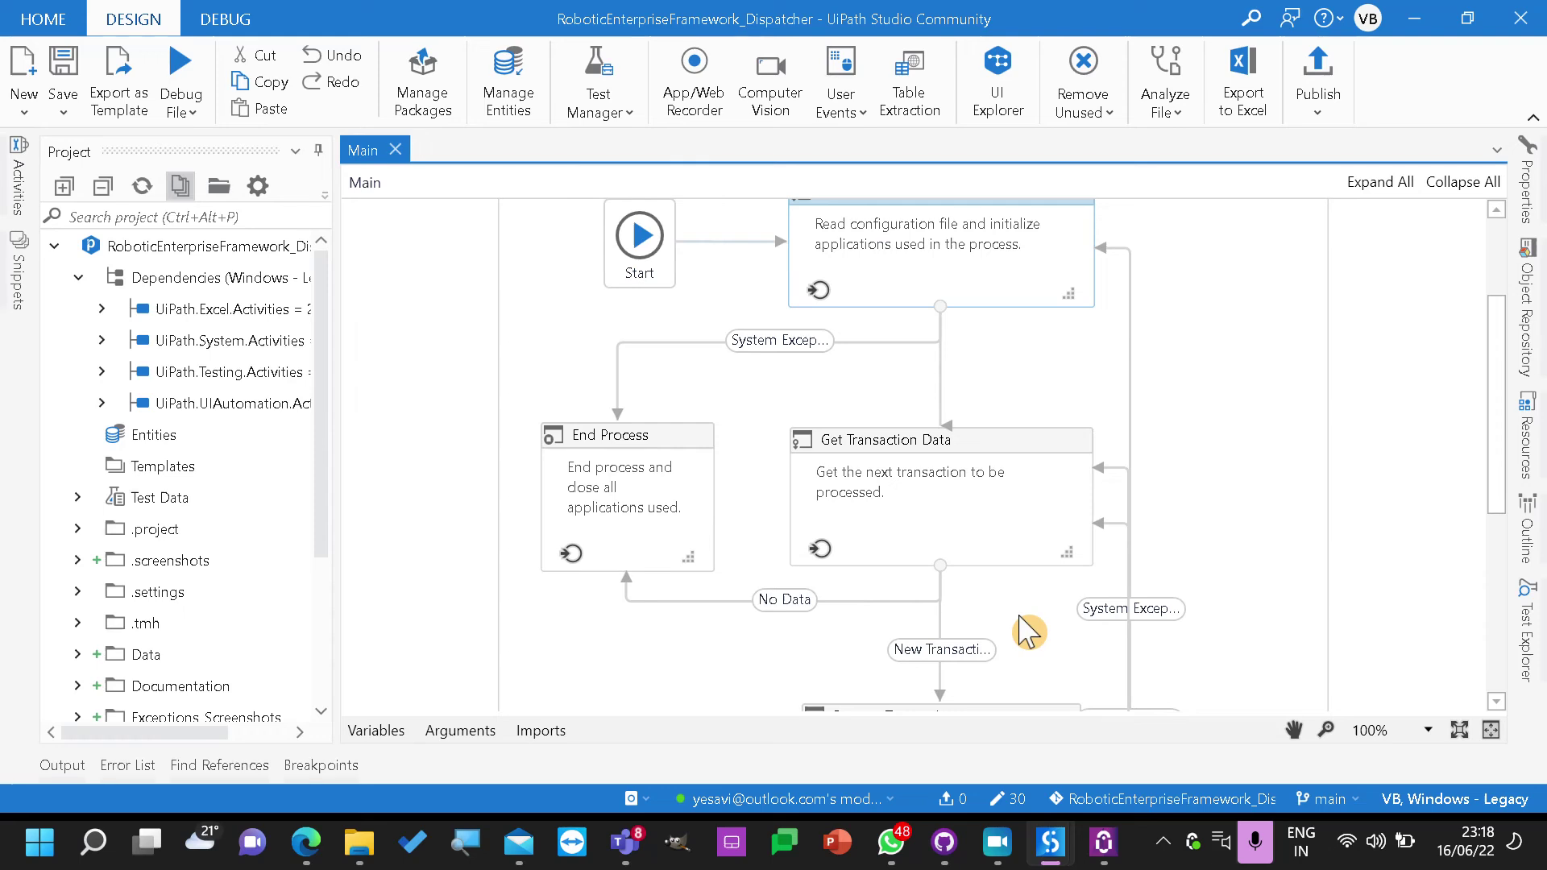
{"action": "left_click", "coordinate": [984, 465]}
{"action": "scroll", "coordinate": [1014, 623], "scroll_direction": "down", "scroll_amount": 3}
{"action": "scroll", "coordinate": [1019, 628], "scroll_direction": "down", "scroll_amount": 2}
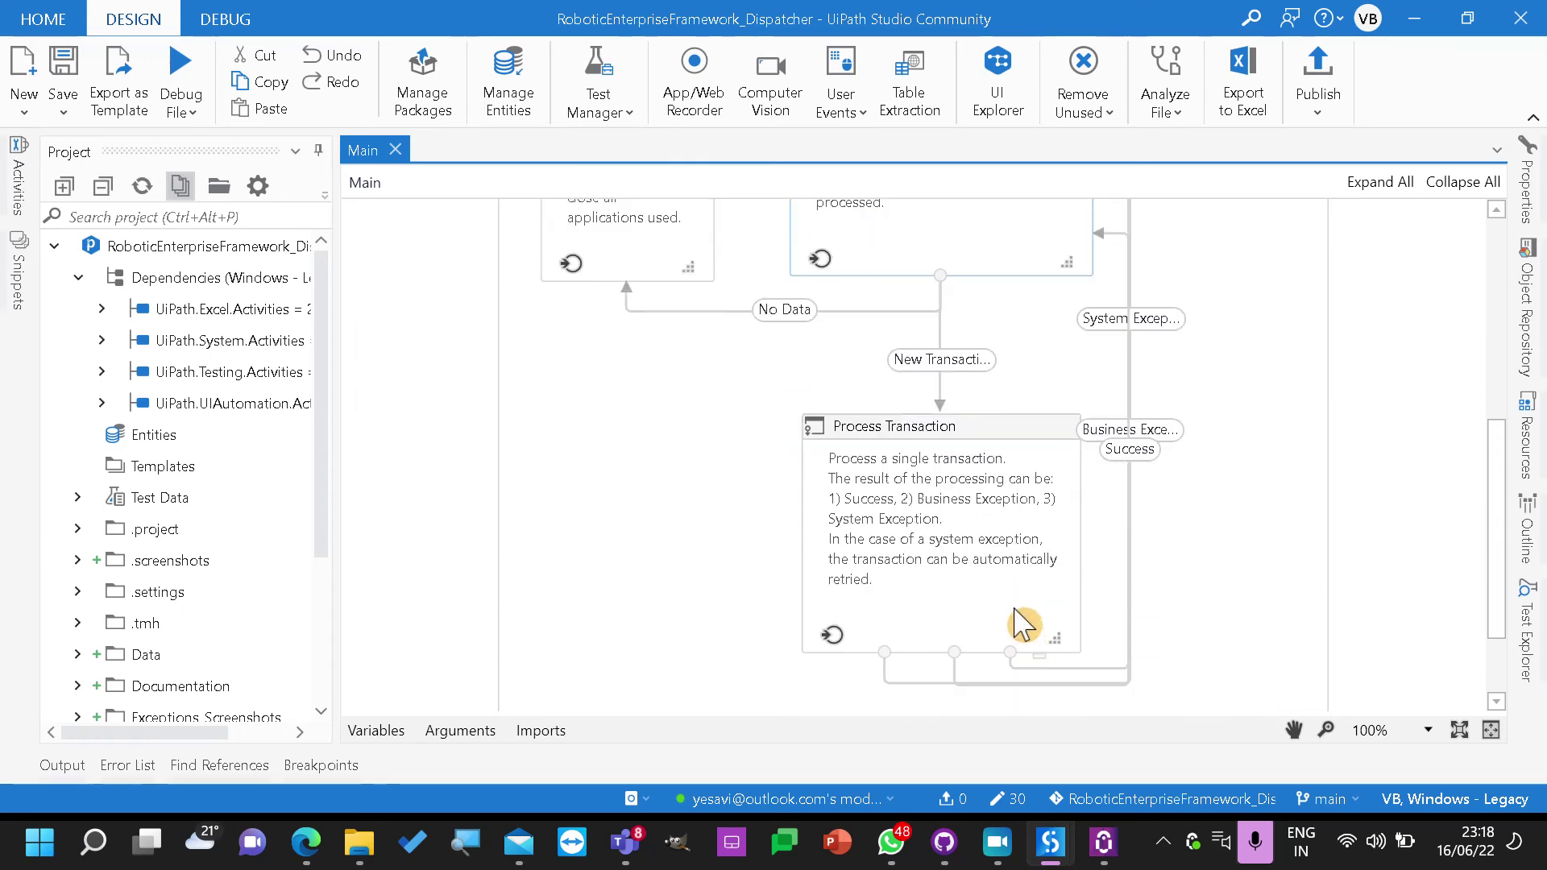
{"action": "left_click", "coordinate": [971, 434]}
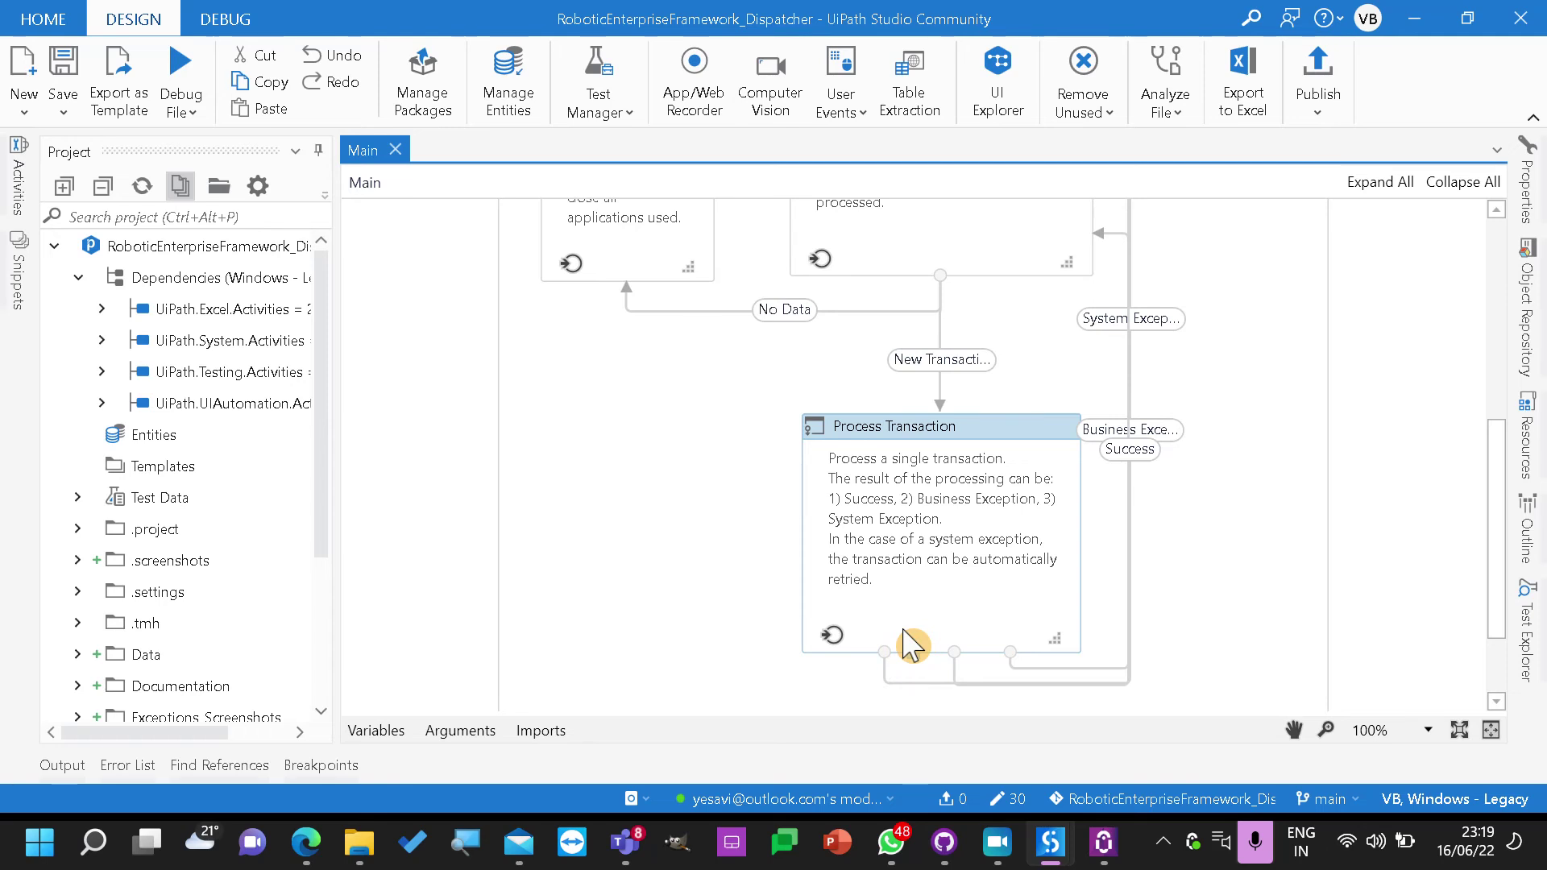
Switch to the Teams meeting window, show the meeting chat, and mute and unmute the microphone around the participants' discussion
{"action": "left_click", "coordinate": [629, 840]}
{"action": "left_click", "coordinate": [650, 636]}
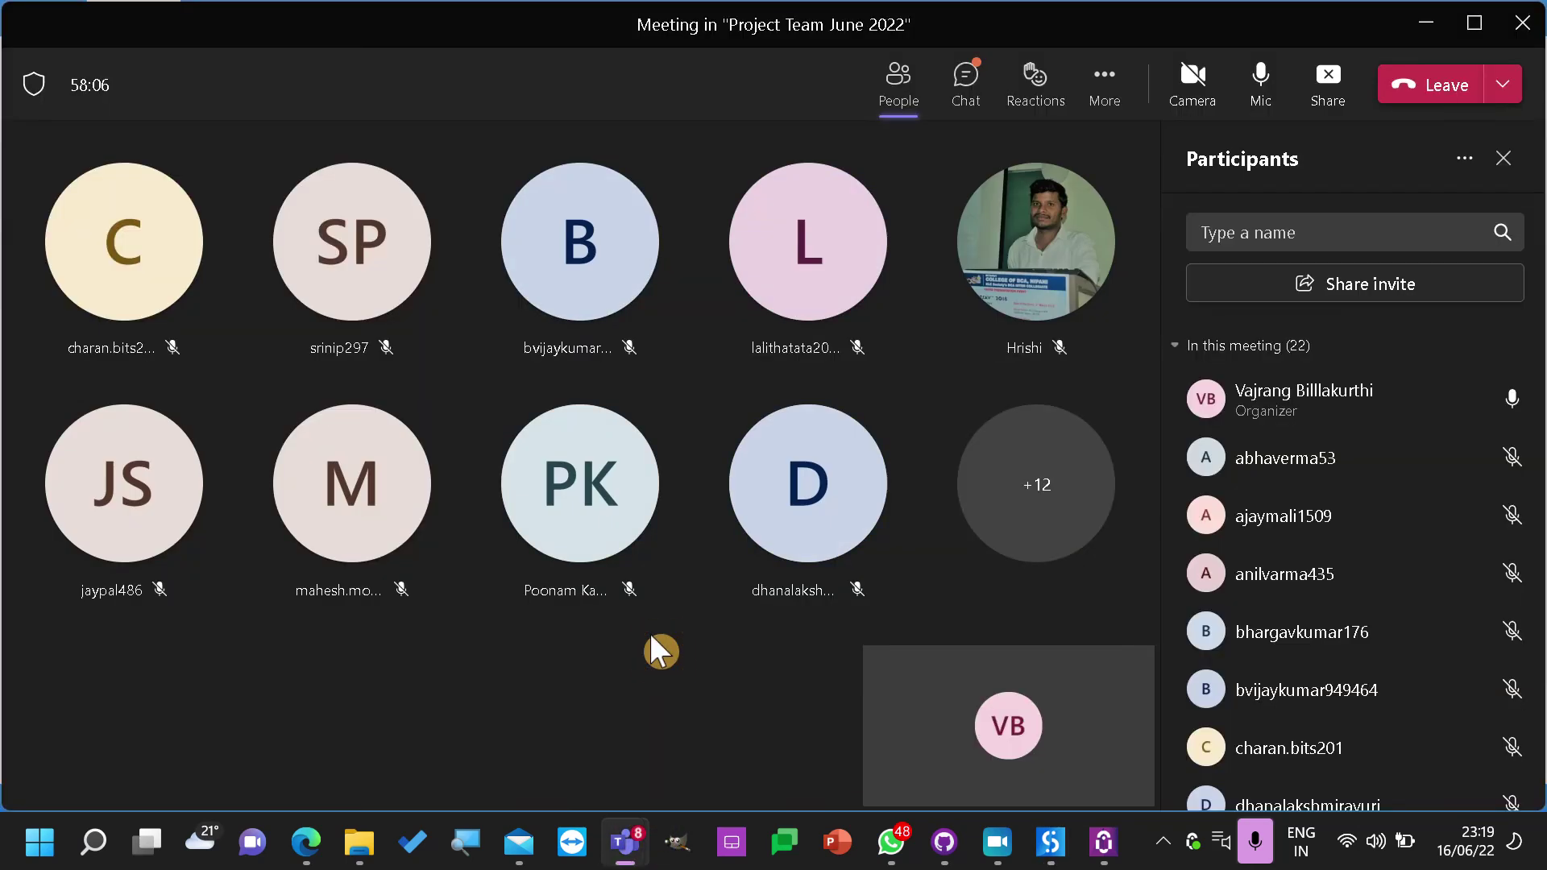
{"action": "left_click", "coordinate": [966, 77]}
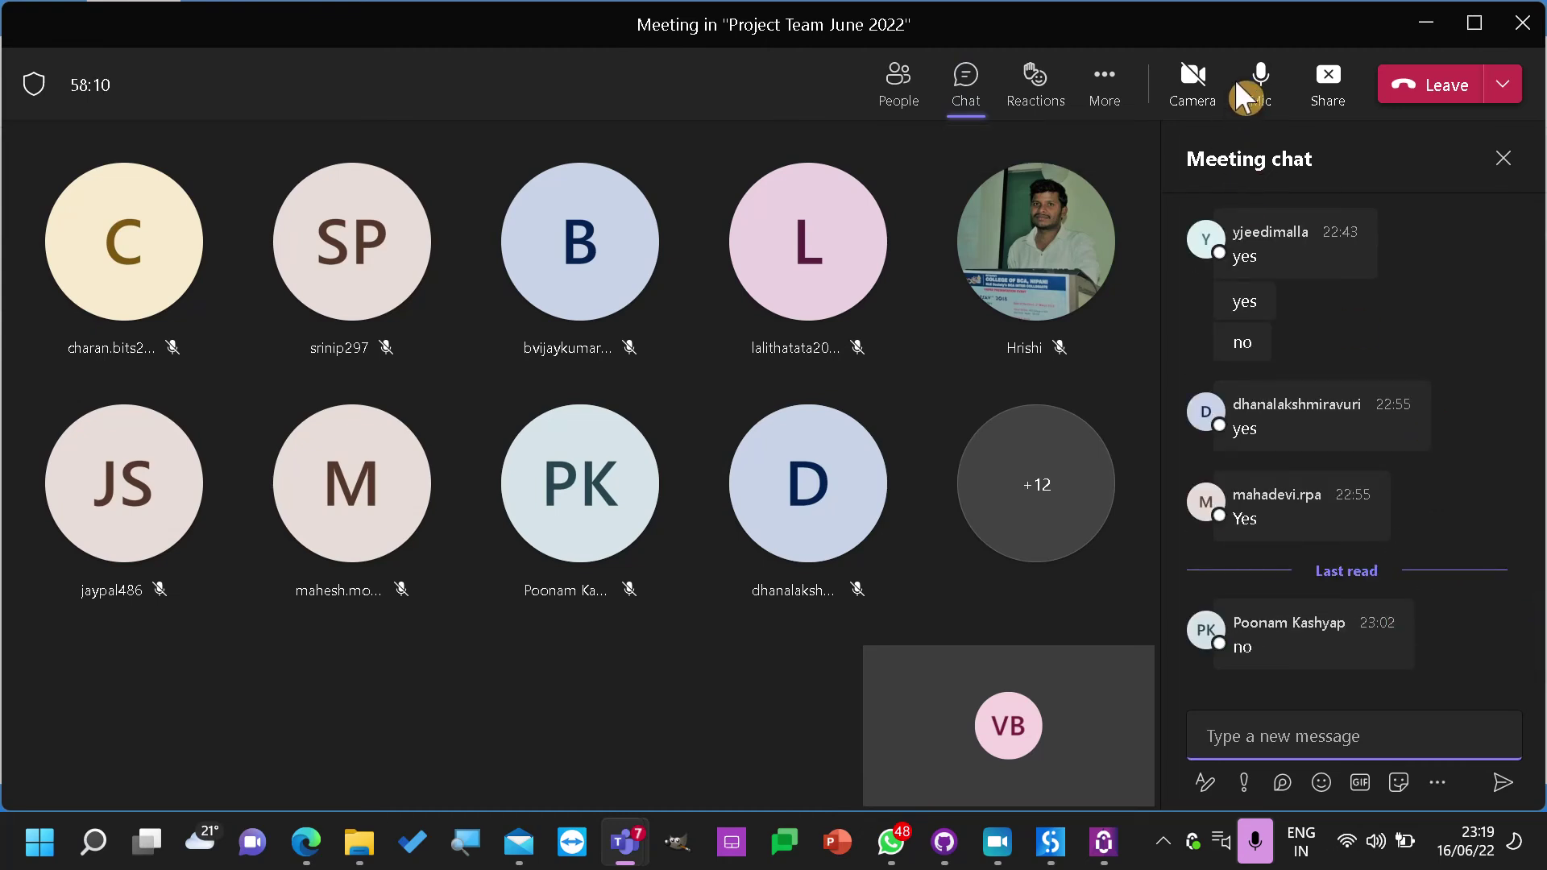
{"action": "left_click", "coordinate": [1257, 103]}
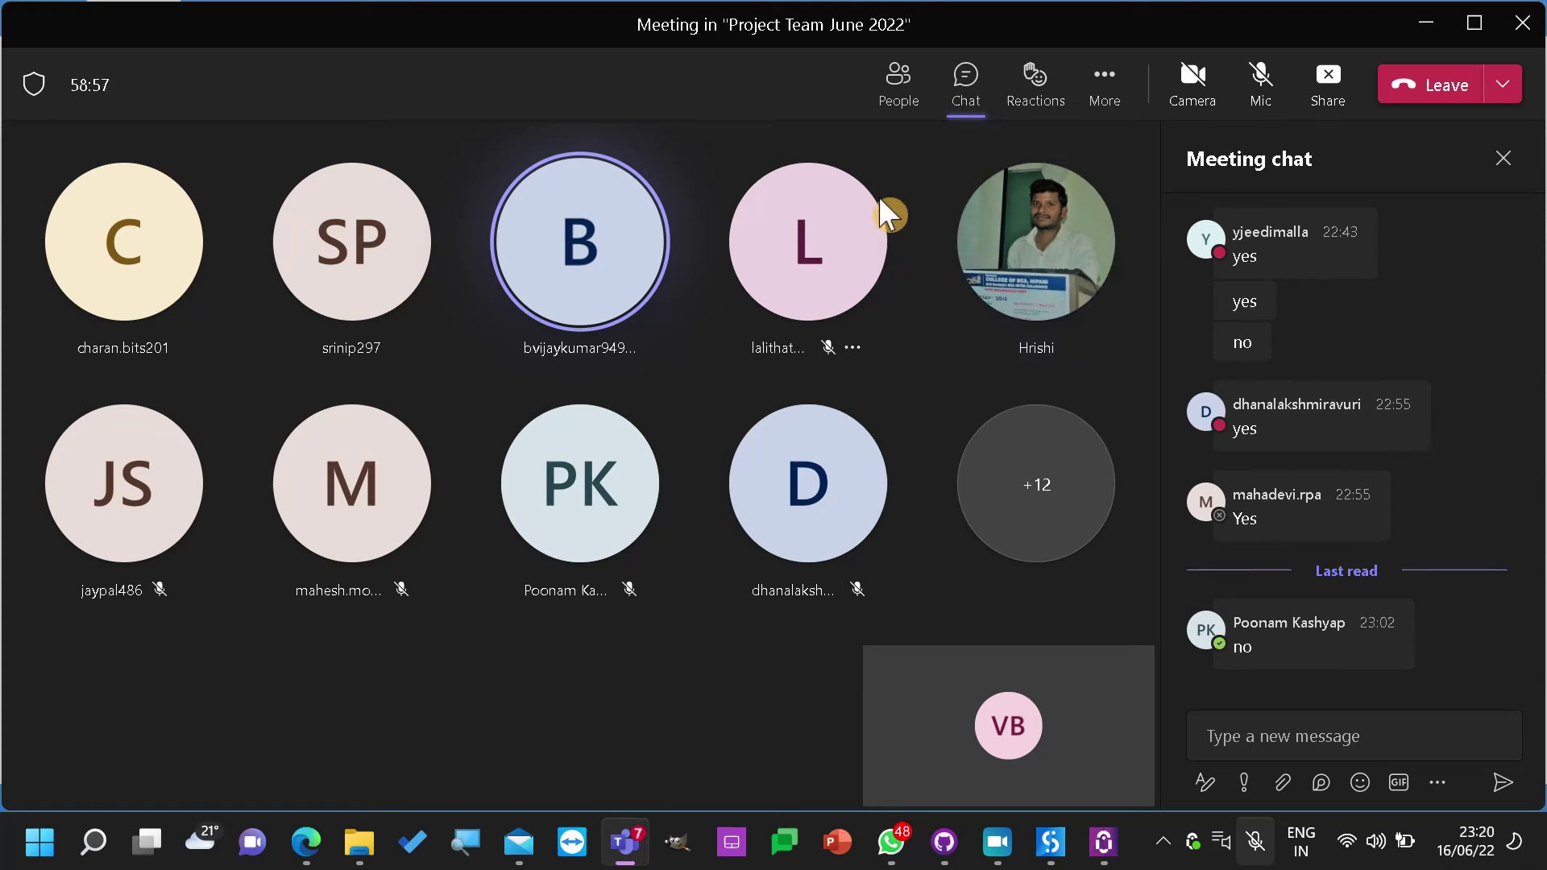
{"action": "left_click", "coordinate": [1265, 84]}
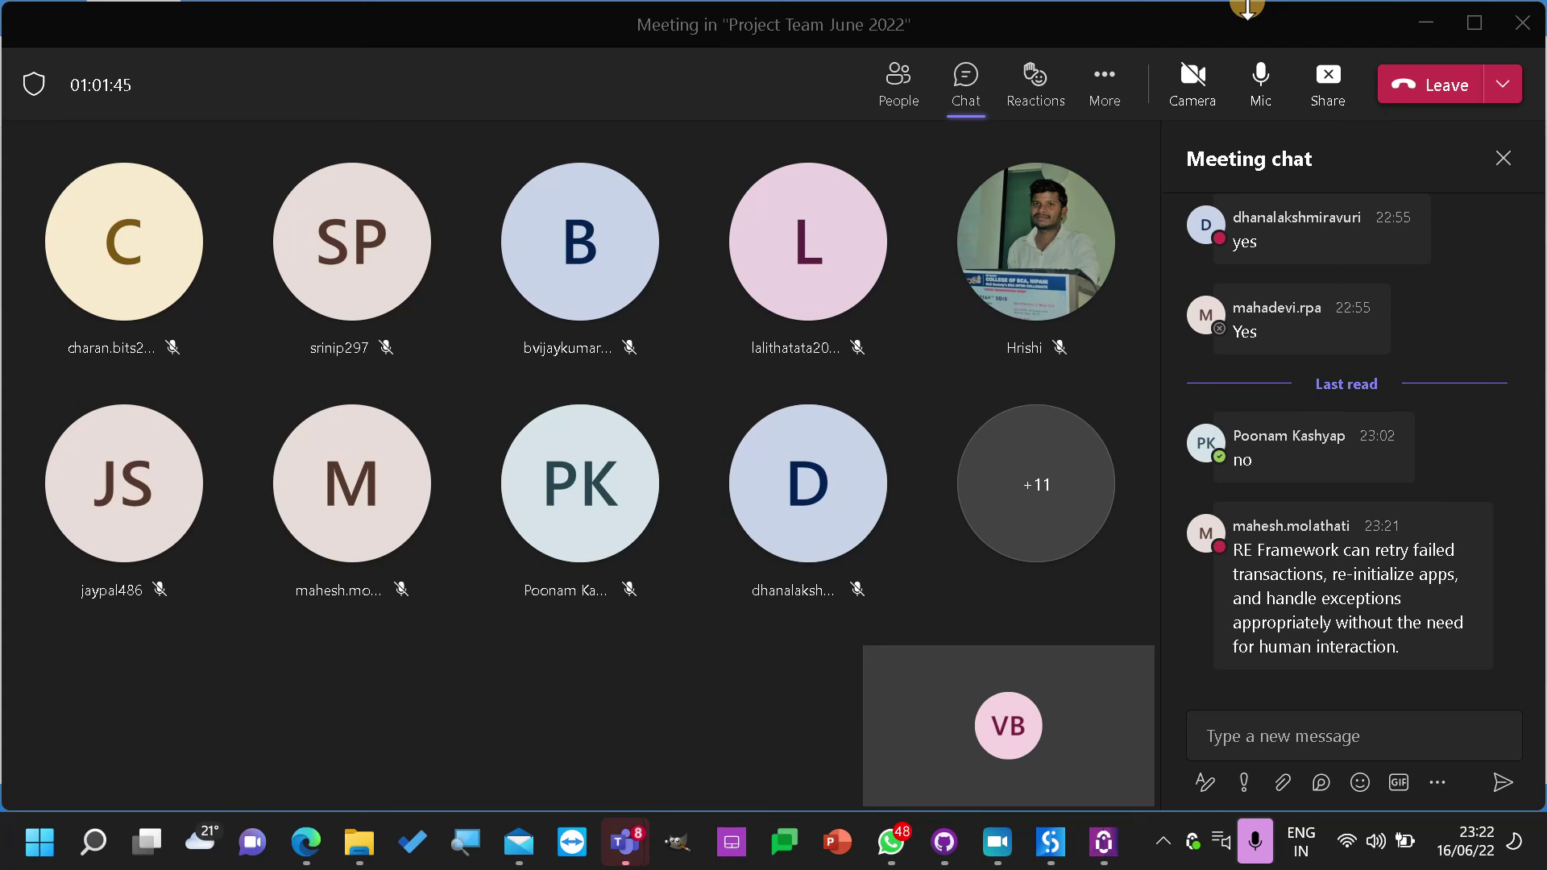
Switch to the Edge browser showing Orchestrator and open a new tab
{"action": "mouse_move", "coordinate": [307, 847]}
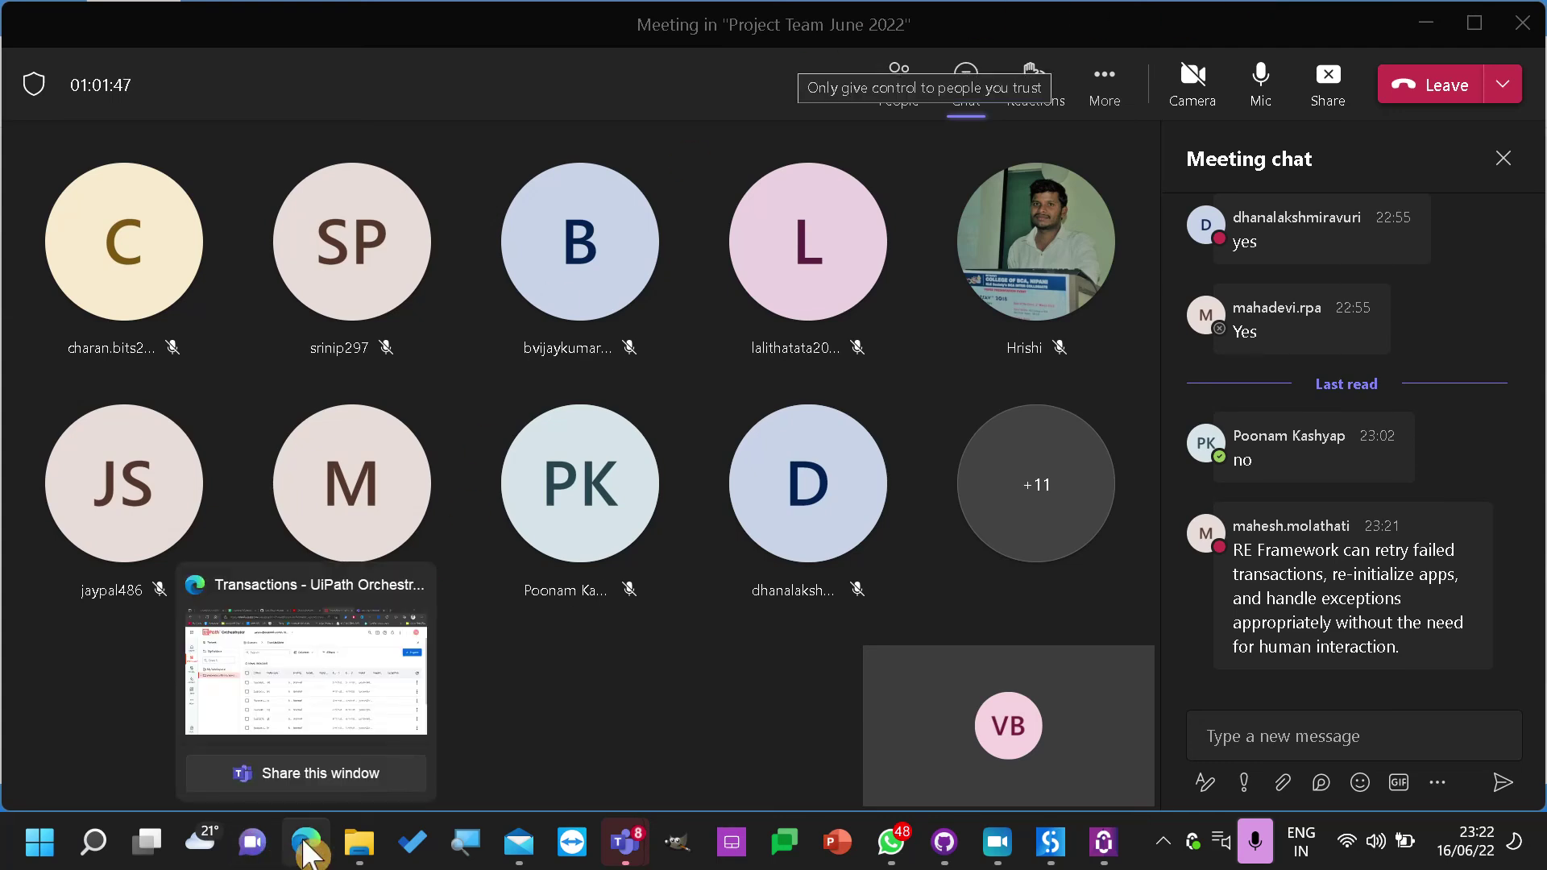
{"action": "left_click", "coordinate": [309, 709]}
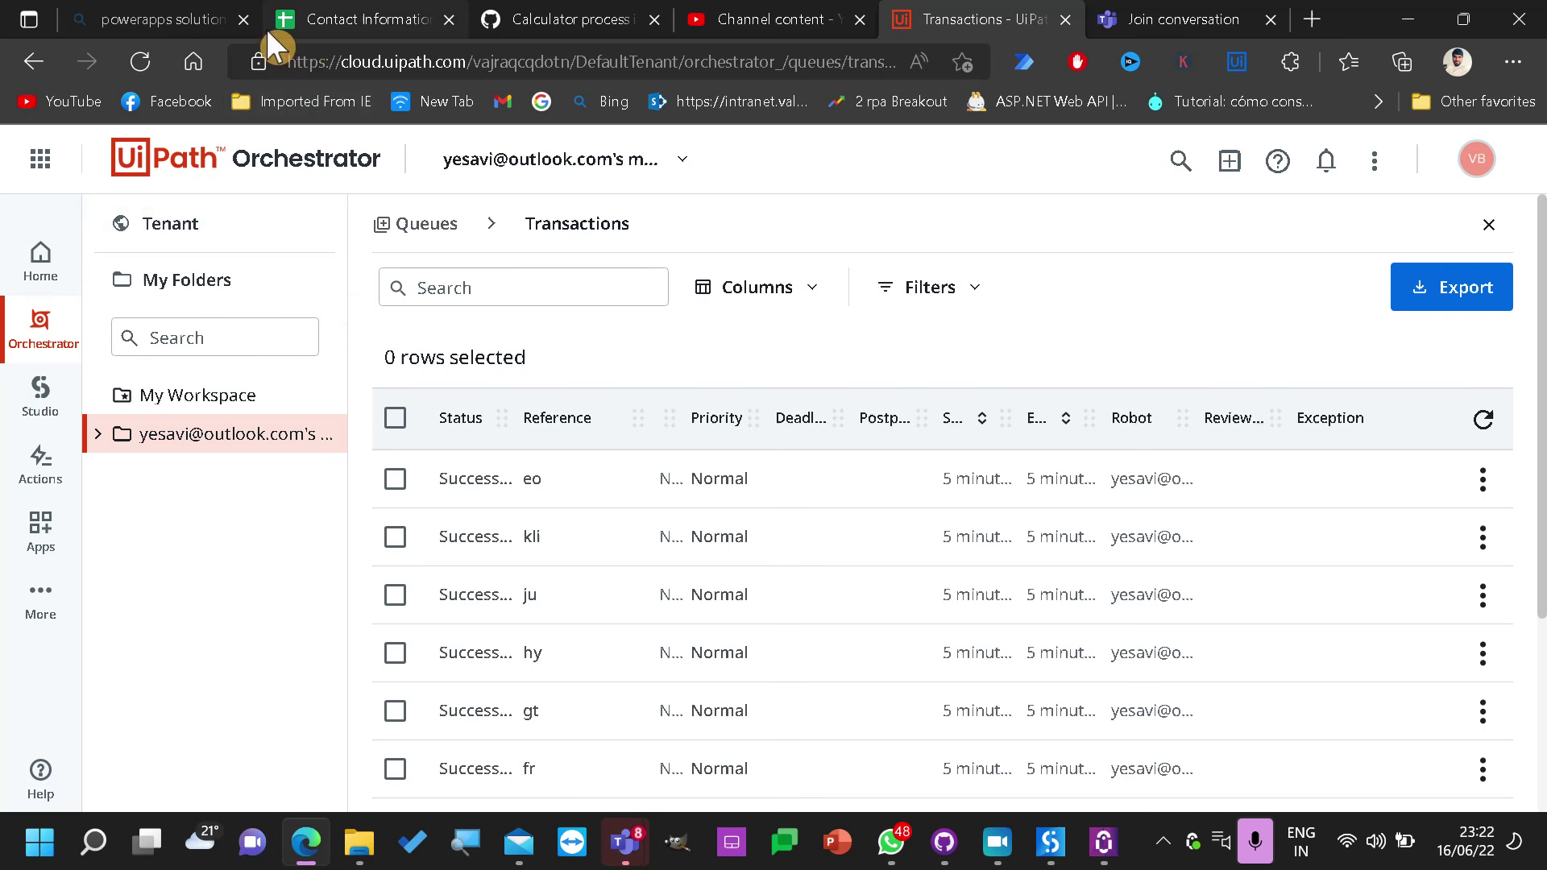
{"action": "left_click", "coordinate": [1309, 20]}
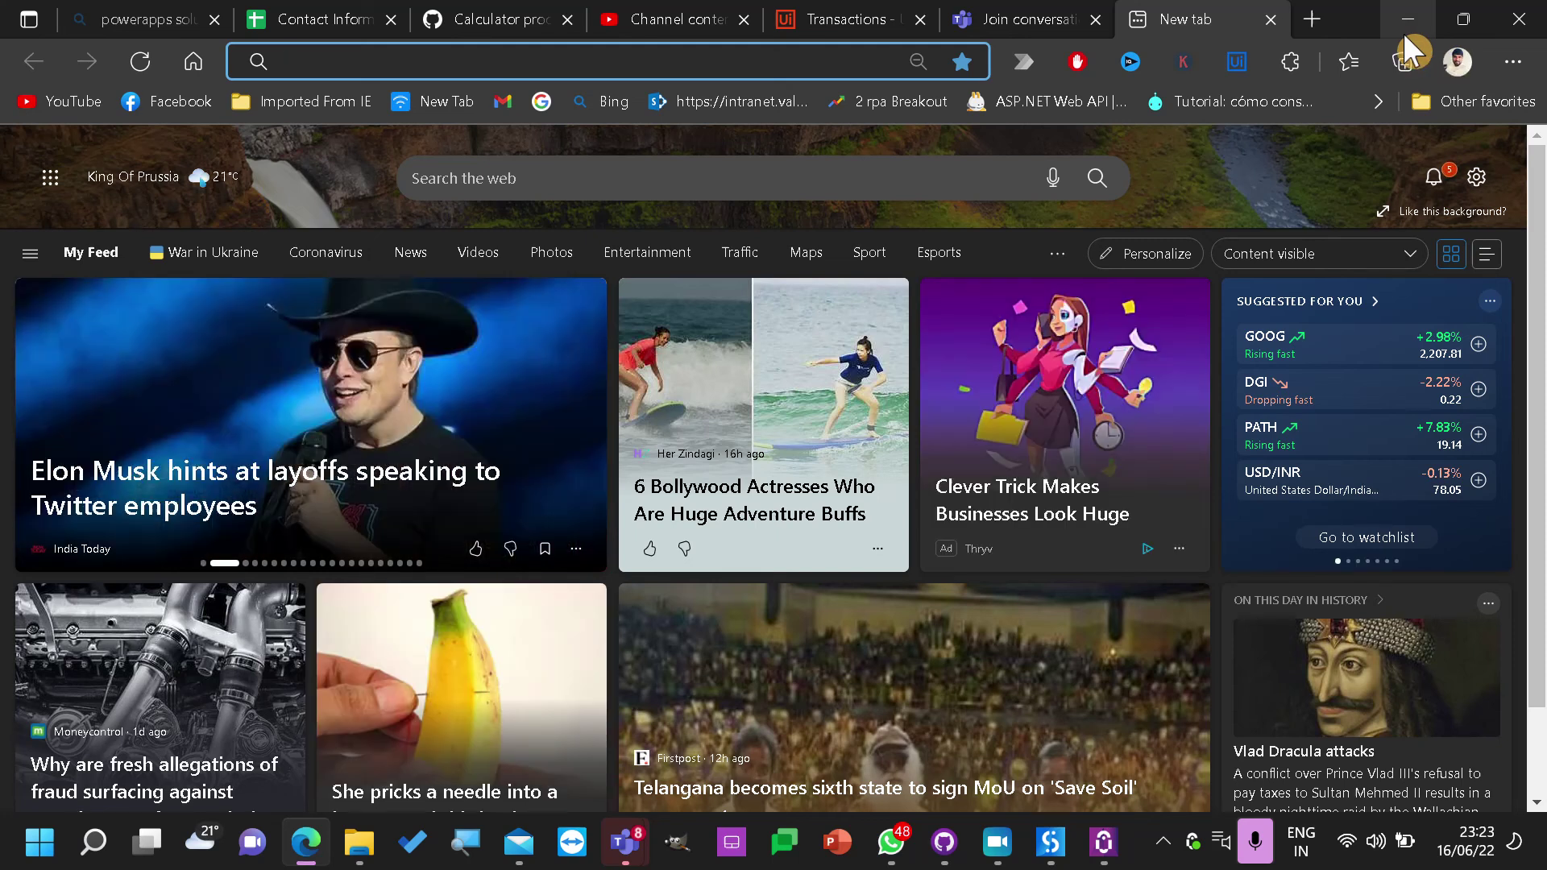
Return to the Teams meeting, look through the participants list and check the current time
{"action": "left_click", "coordinate": [1406, 24]}
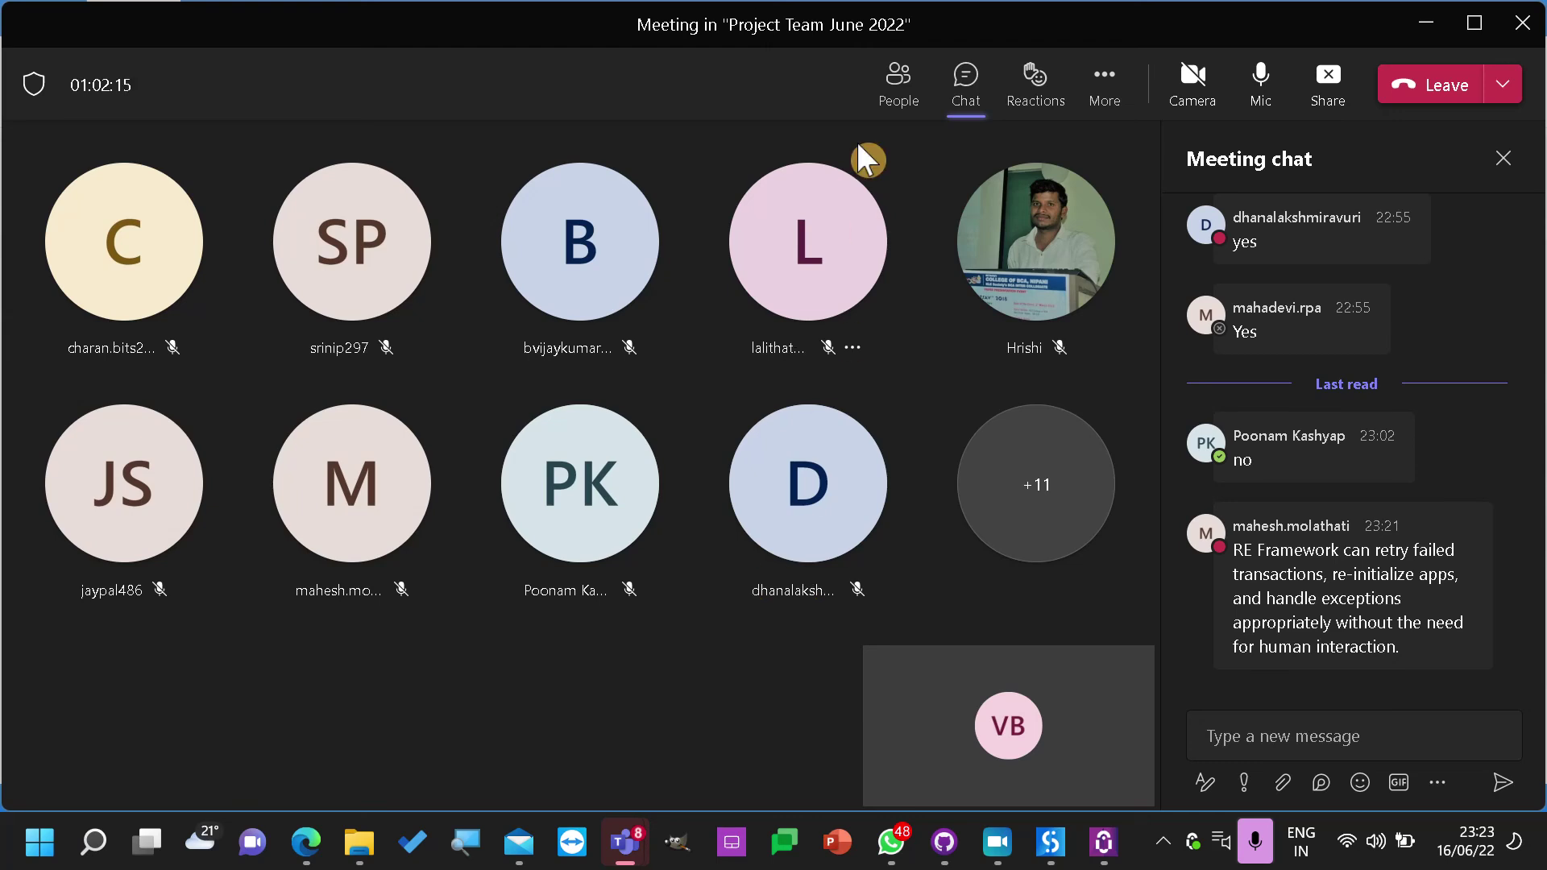
{"action": "left_click", "coordinate": [905, 95]}
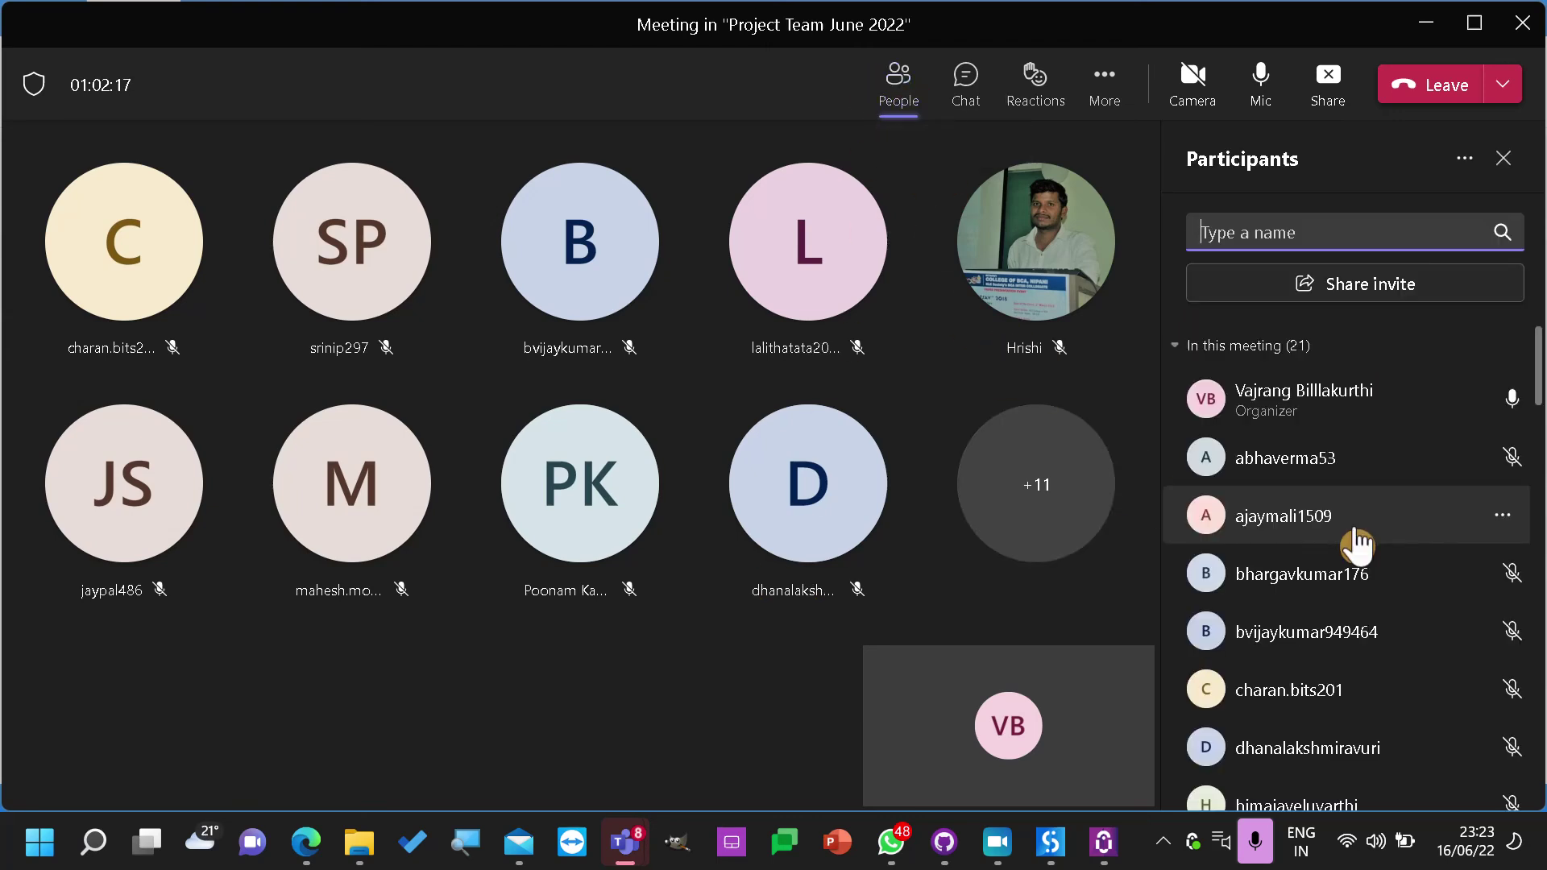
{"action": "scroll", "coordinate": [1345, 544], "scroll_direction": "down", "scroll_amount": 10}
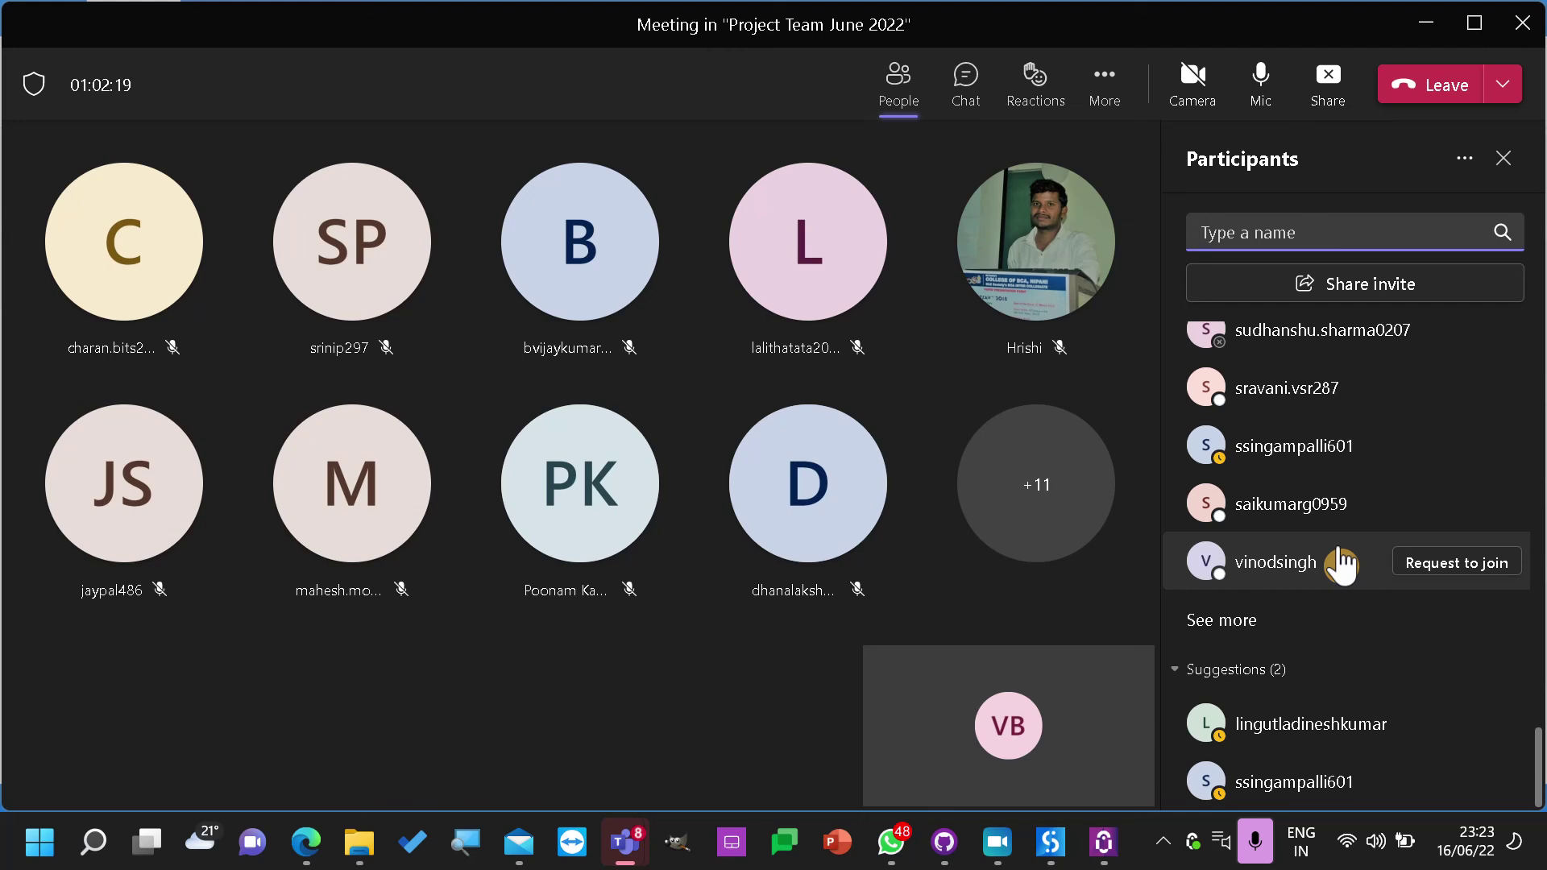
{"action": "mouse_move", "coordinate": [1484, 861]}
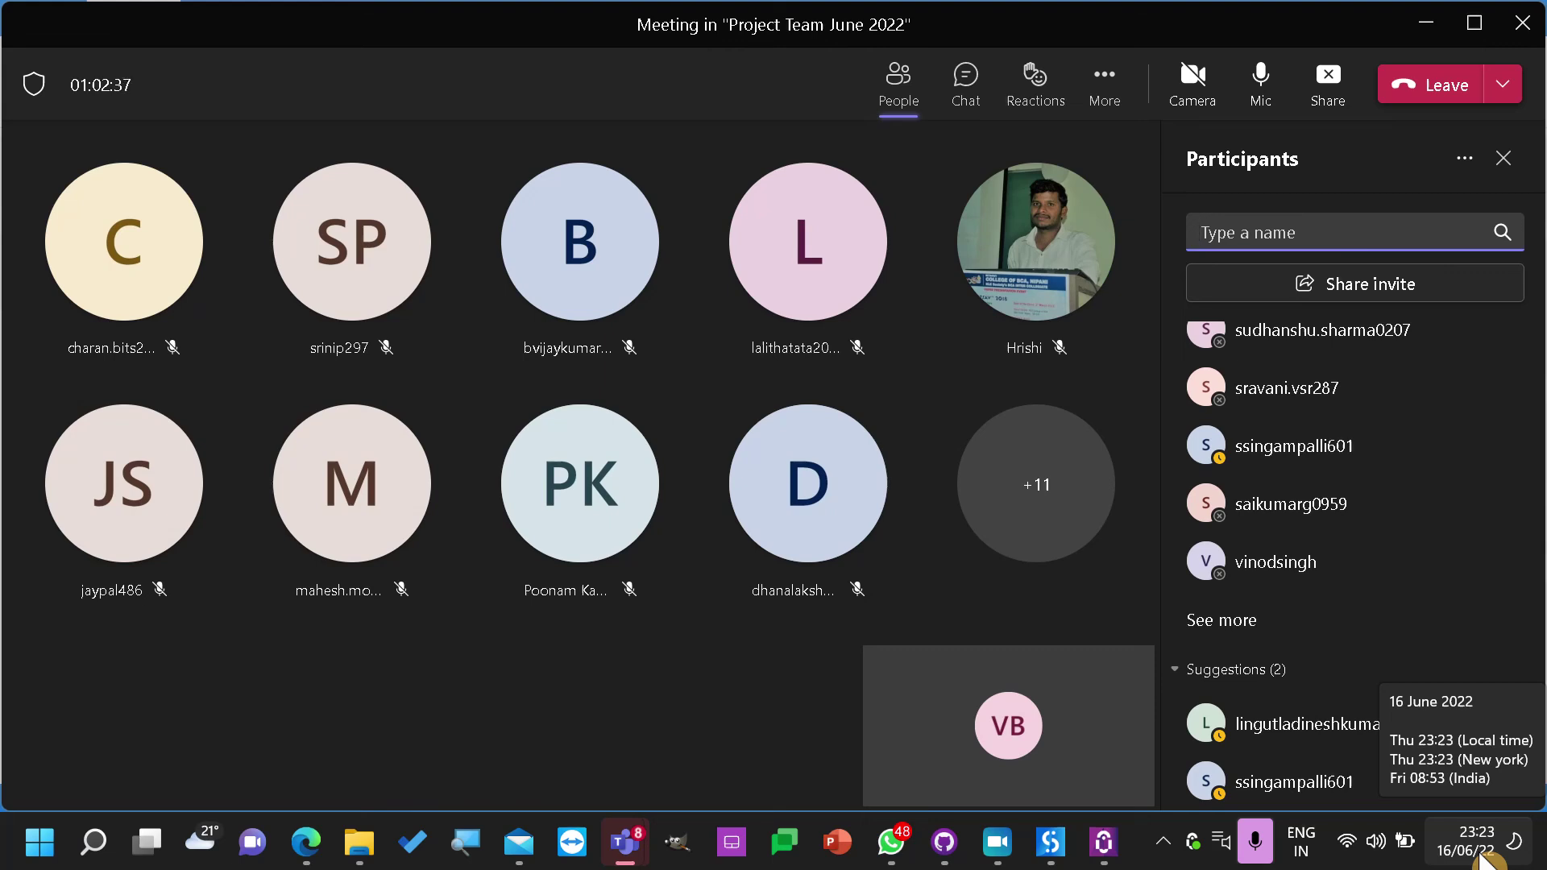
Switch back to the Edge browser, load academy.uipath.com in the new tab and look over the UiPath Academy home page
{"action": "left_click", "coordinate": [310, 854]}
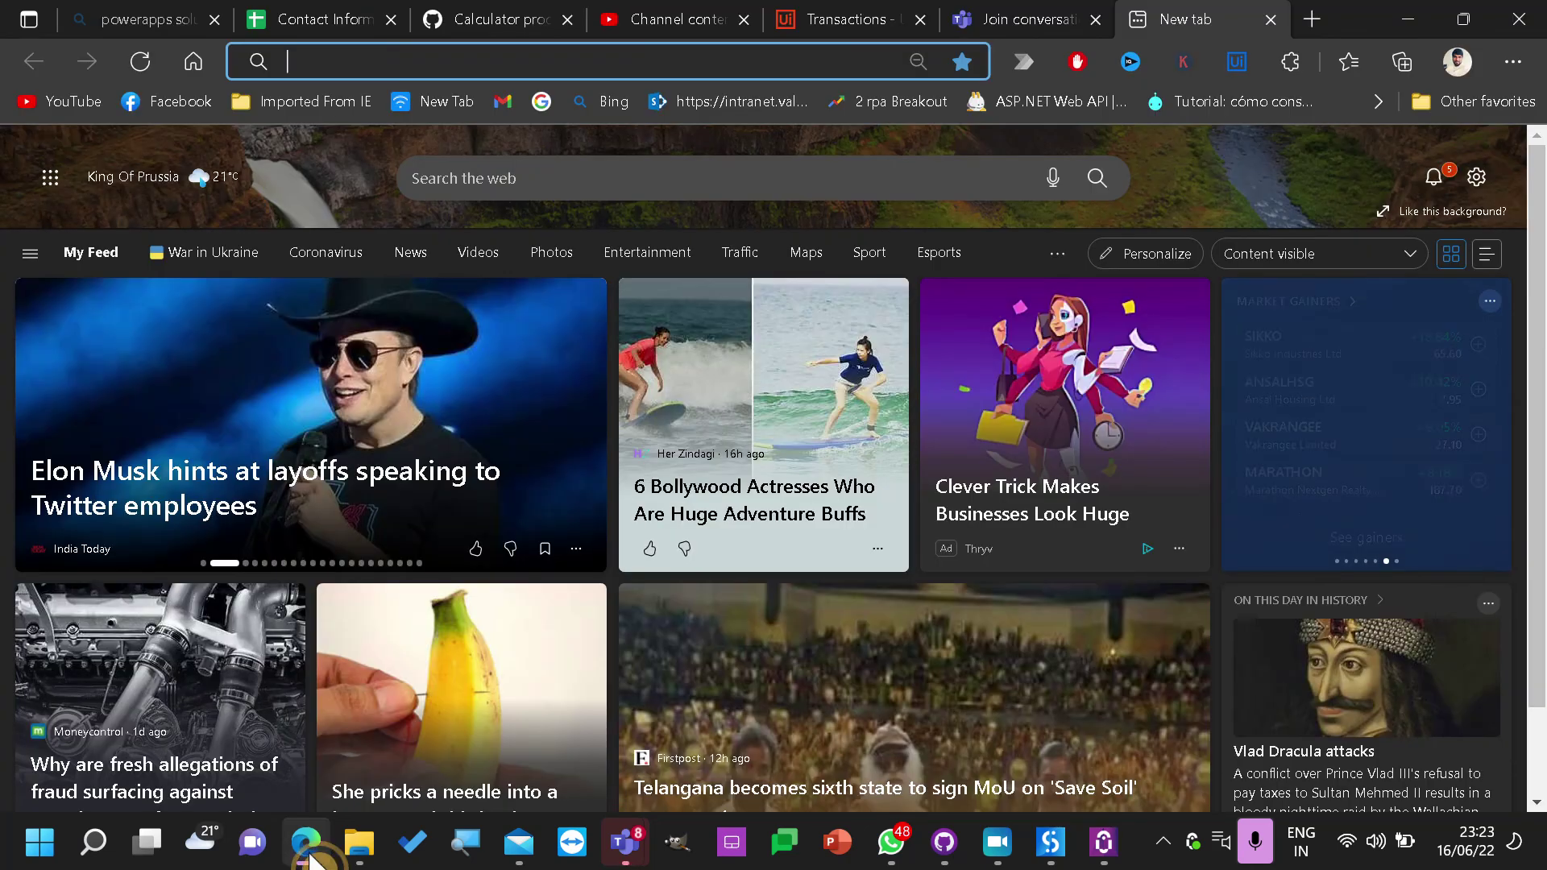
{"action": "left_click", "coordinate": [539, 58]}
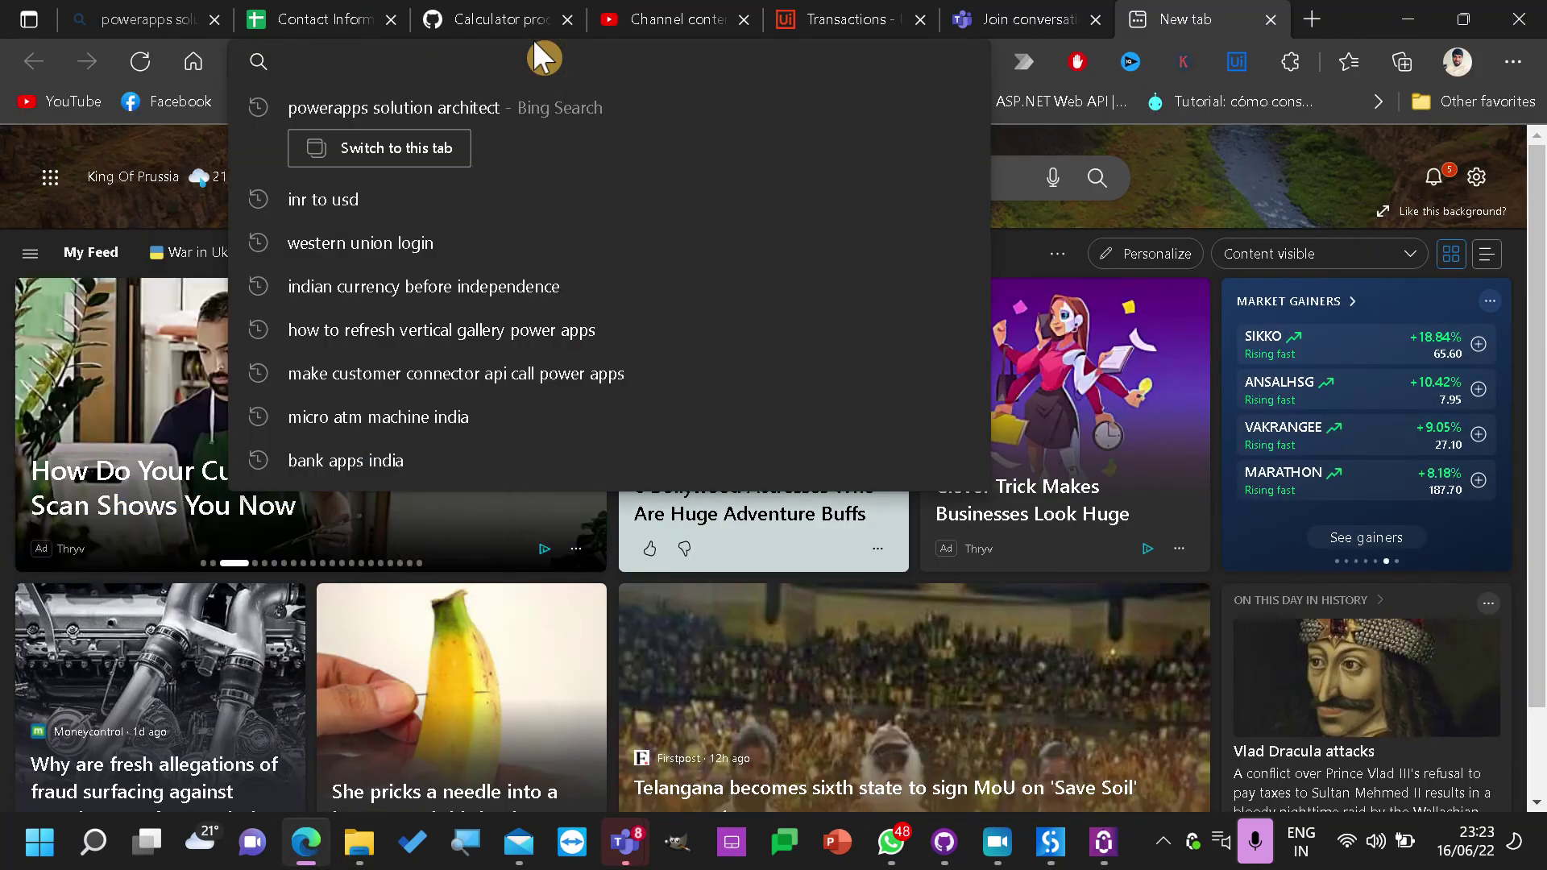
{"action": "type", "text": "academy.uipath.com"}
{"action": "key", "text": "Return"}
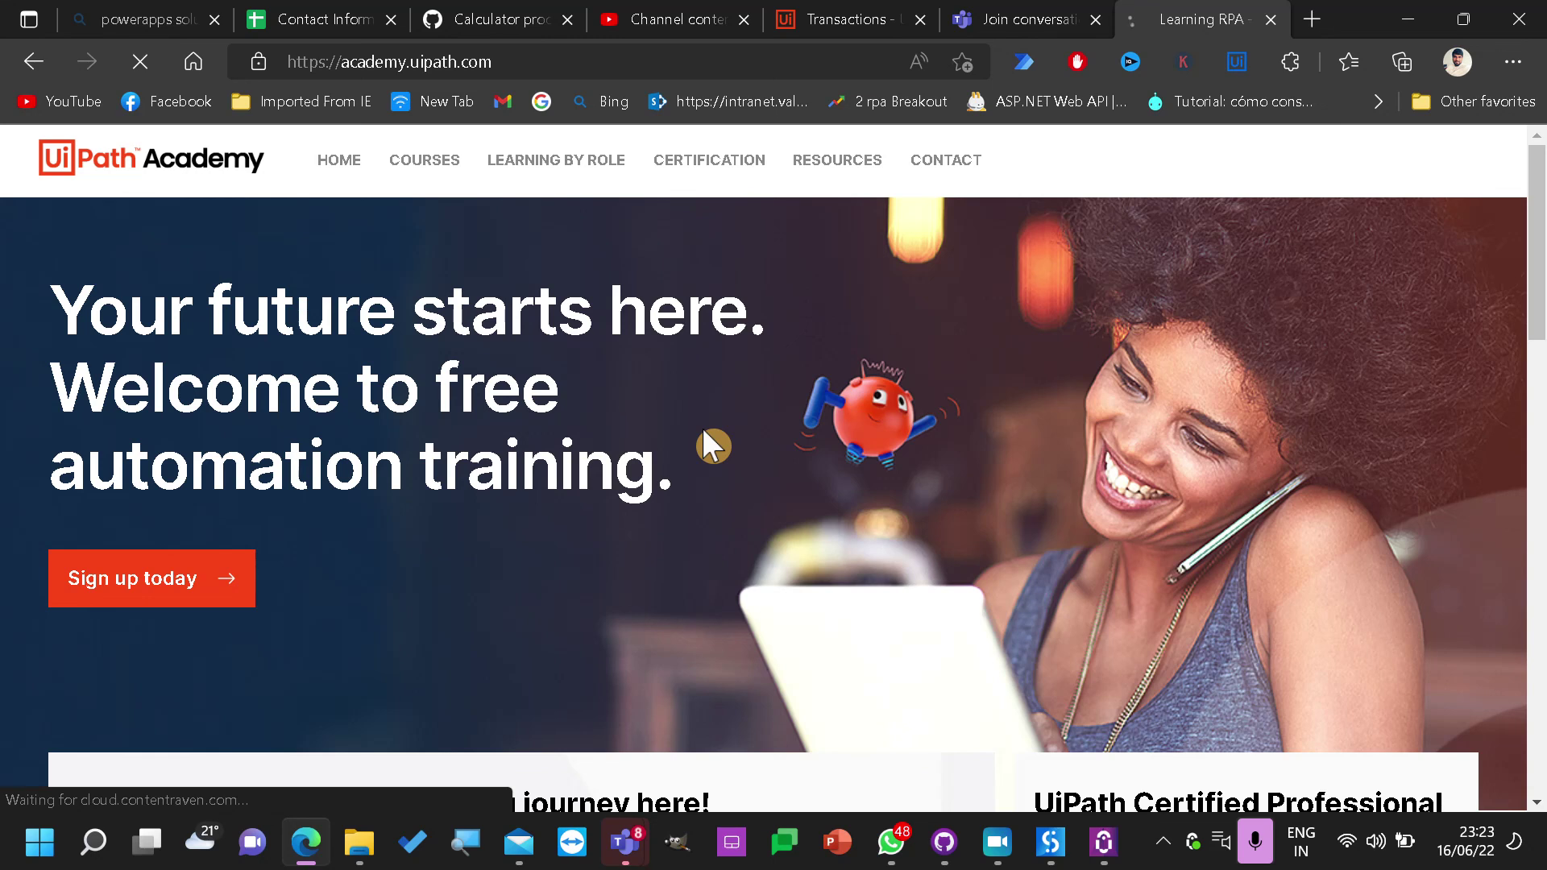
{"action": "left_click", "coordinate": [576, 164]}
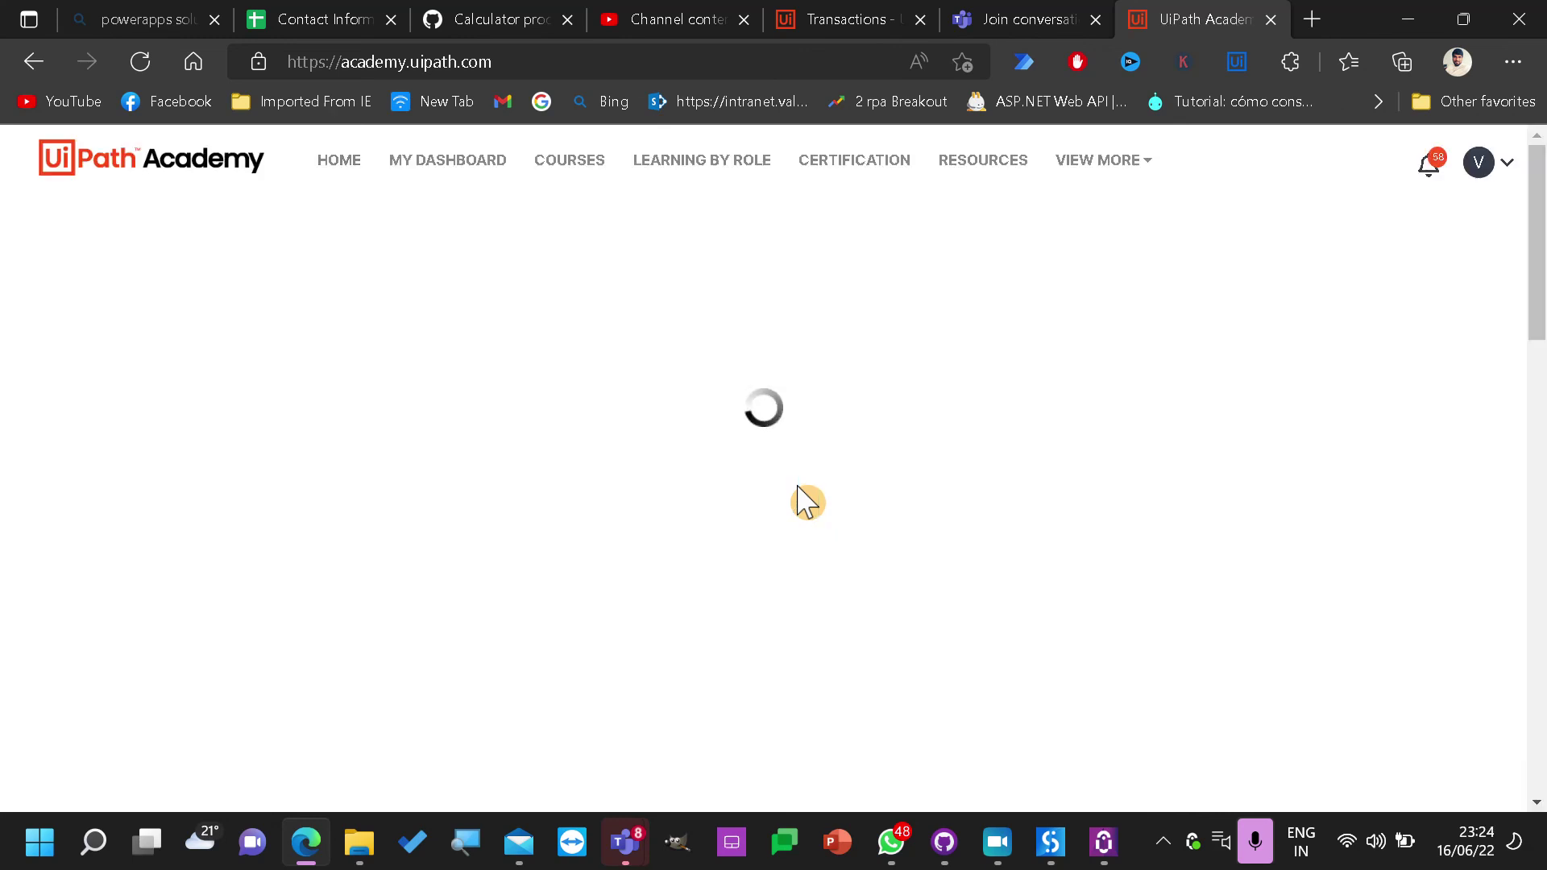
{"action": "scroll", "coordinate": [799, 491], "scroll_direction": "down", "scroll_amount": 10}
{"action": "scroll", "coordinate": [800, 493], "scroll_direction": "up", "scroll_amount": 8}
{"action": "scroll", "coordinate": [808, 503], "scroll_direction": "up", "scroll_amount": 3}
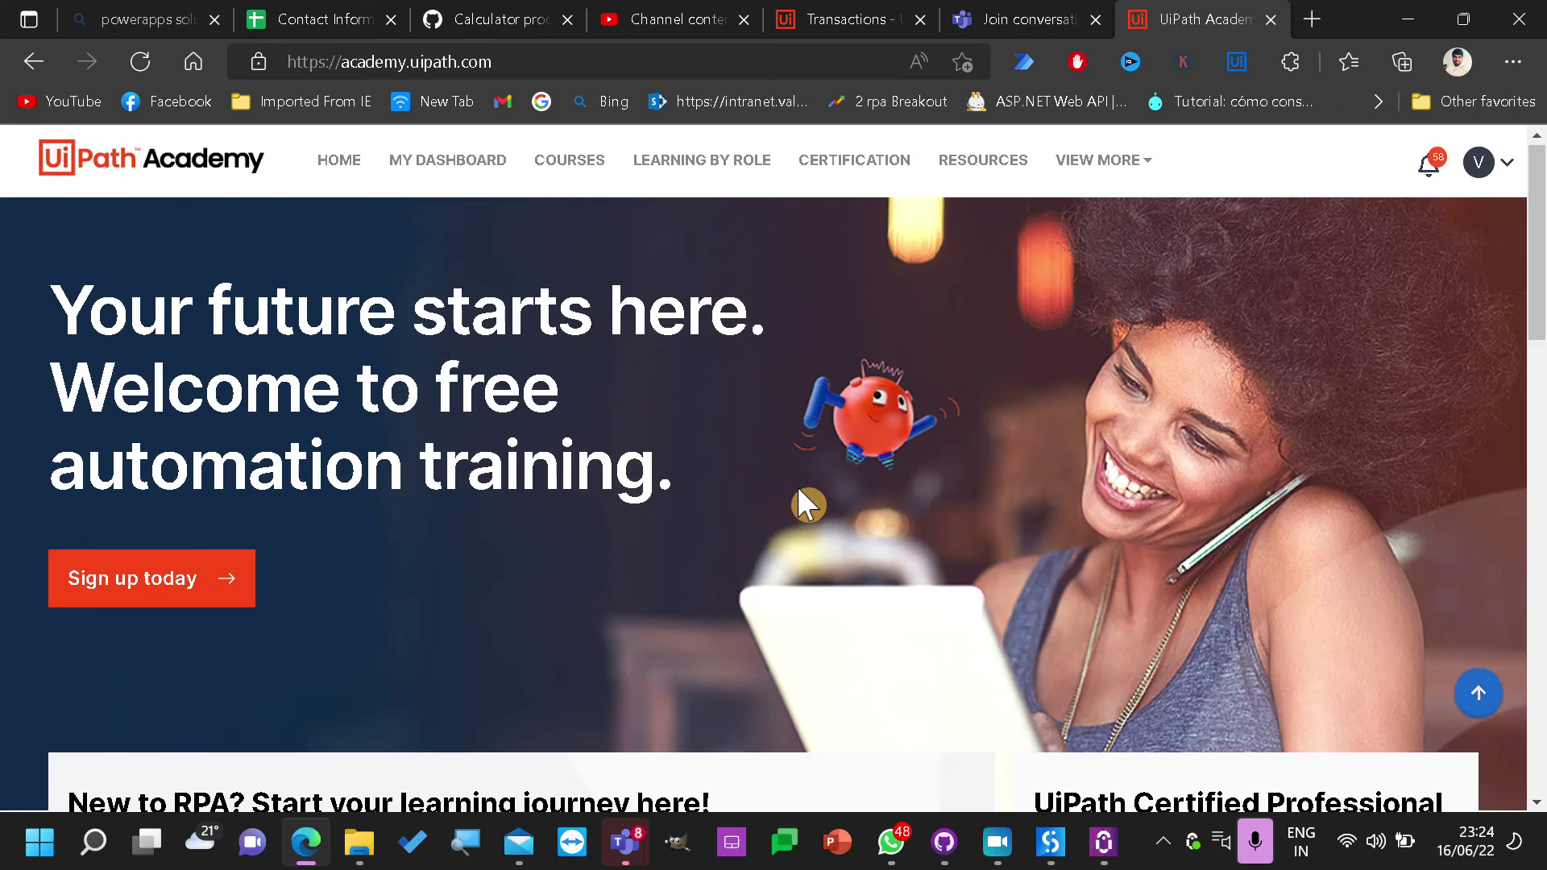
Open the Academy's Courses catalogue, switch to the Learning by Role plans and look through the listed RPA learning plans
{"action": "left_click", "coordinate": [554, 169]}
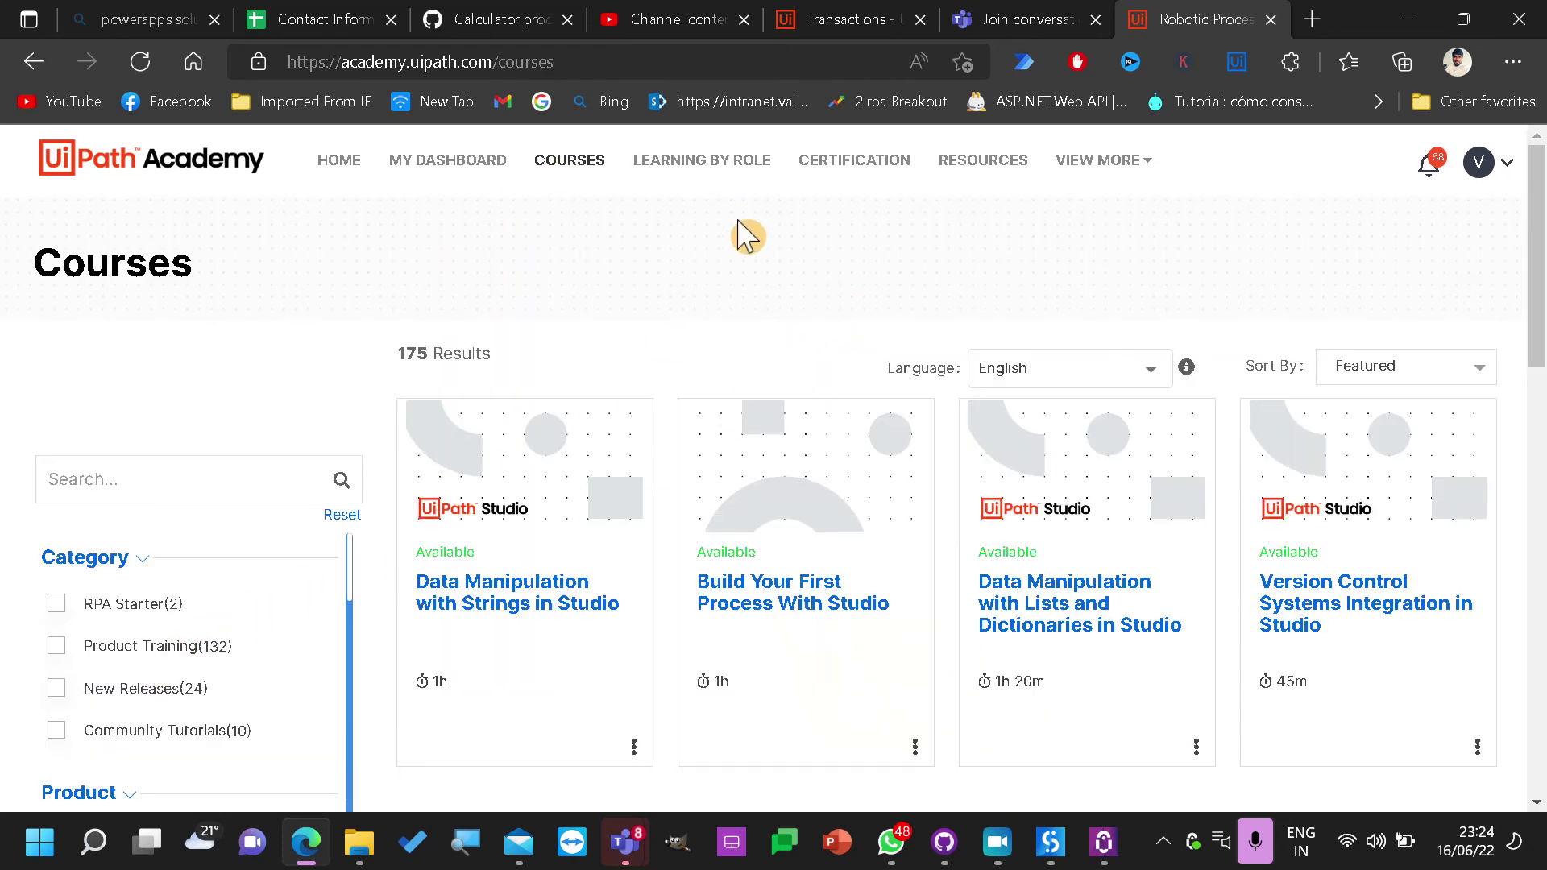
{"action": "left_click", "coordinate": [737, 164]}
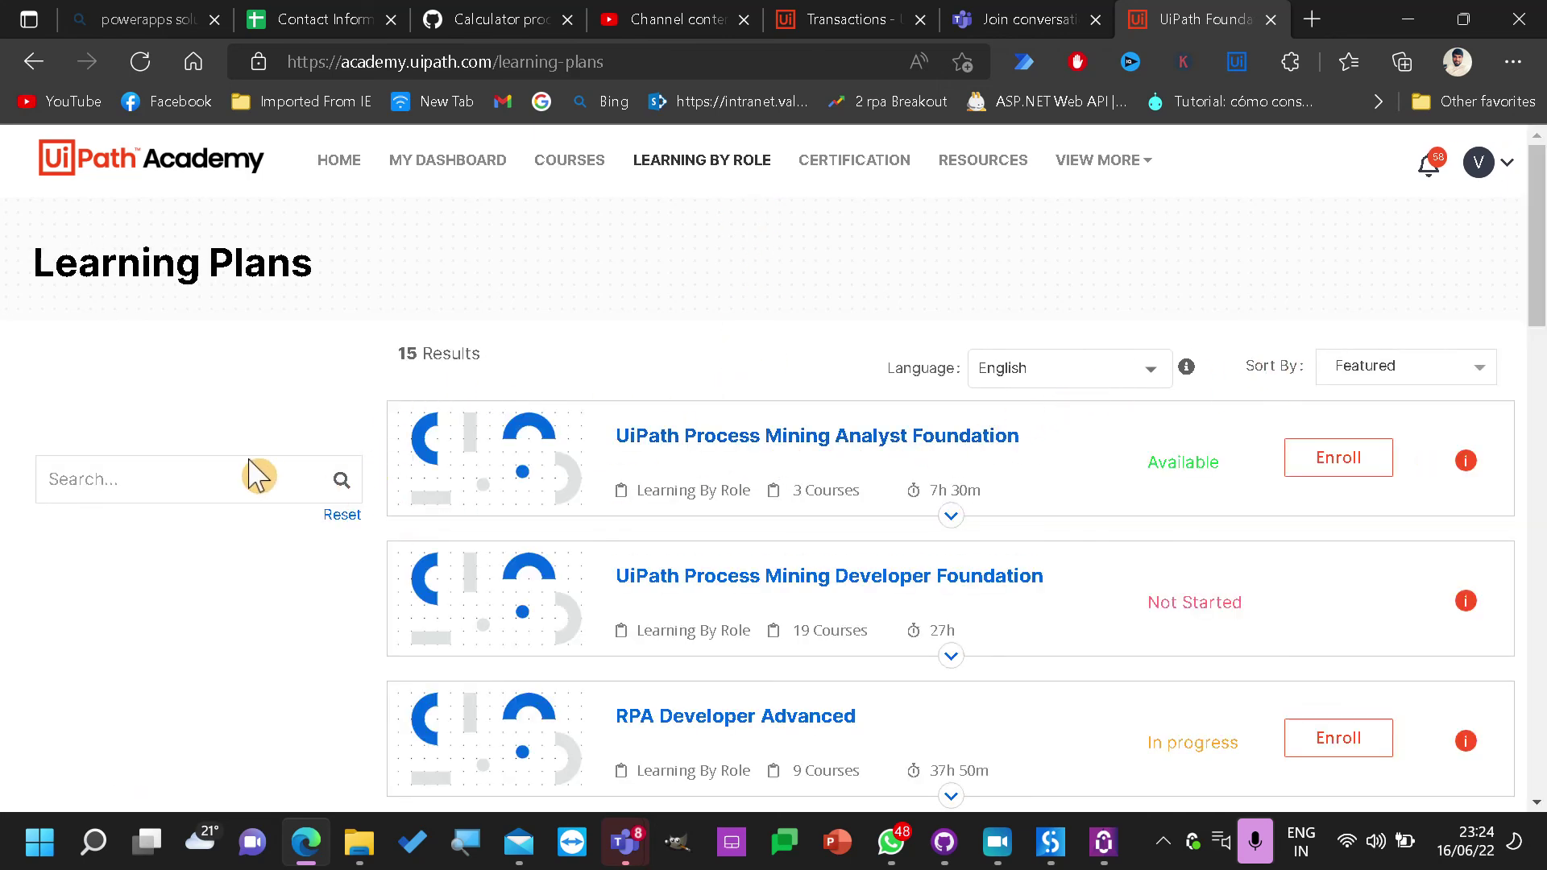
{"action": "scroll", "coordinate": [728, 493], "scroll_direction": "down", "scroll_amount": 5}
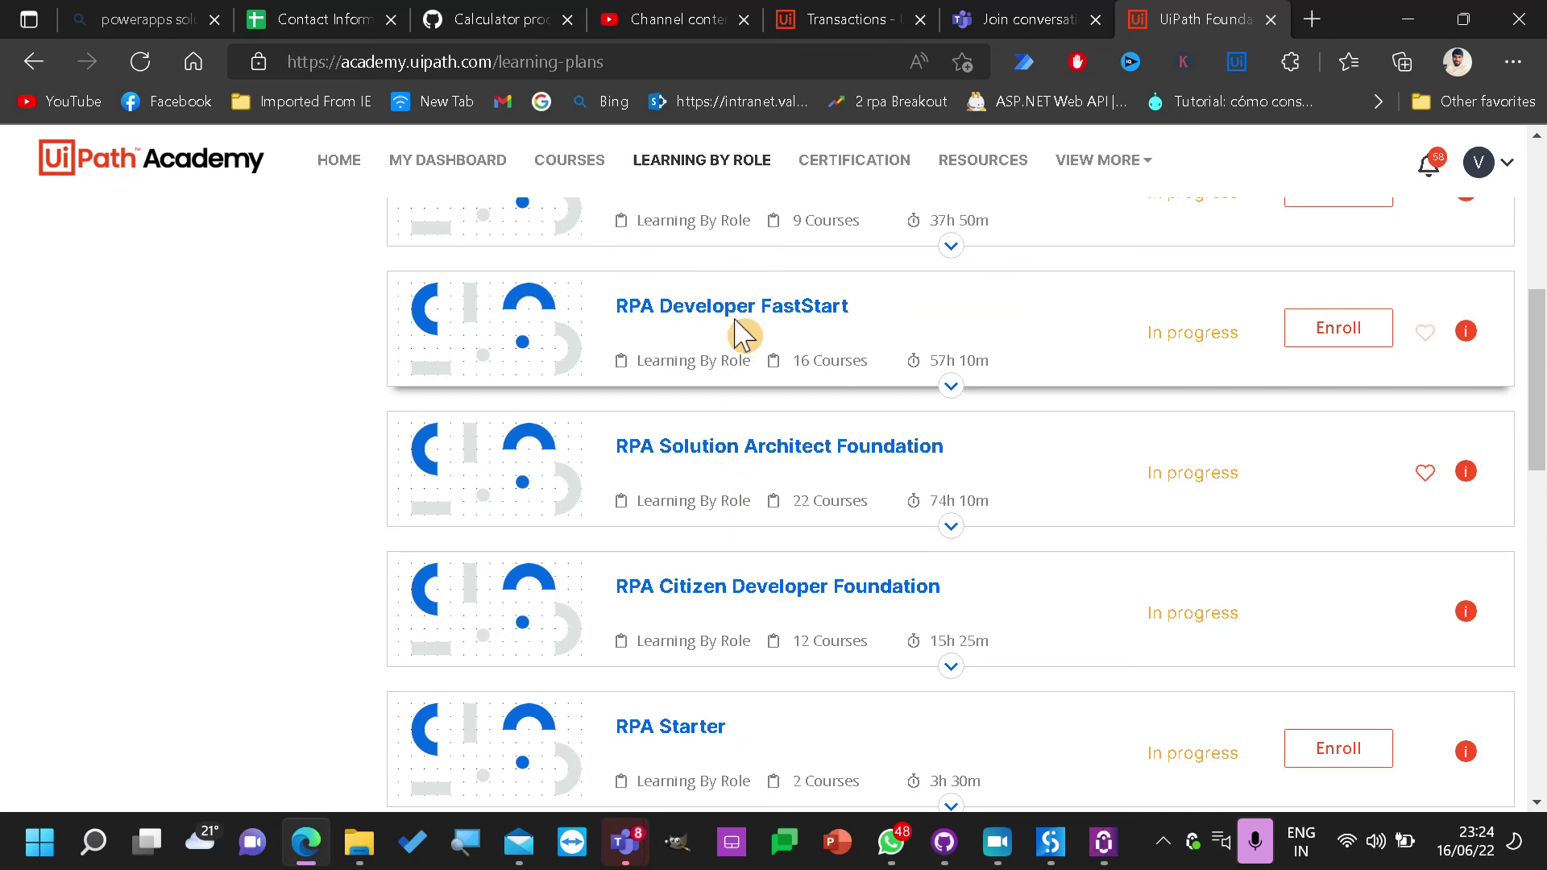
Find the RPA Developer Foundation plan (21 courses) in the role-based learning plans, open it and read through its overview
{"action": "scroll", "coordinate": [701, 644], "scroll_direction": "down", "scroll_amount": 5}
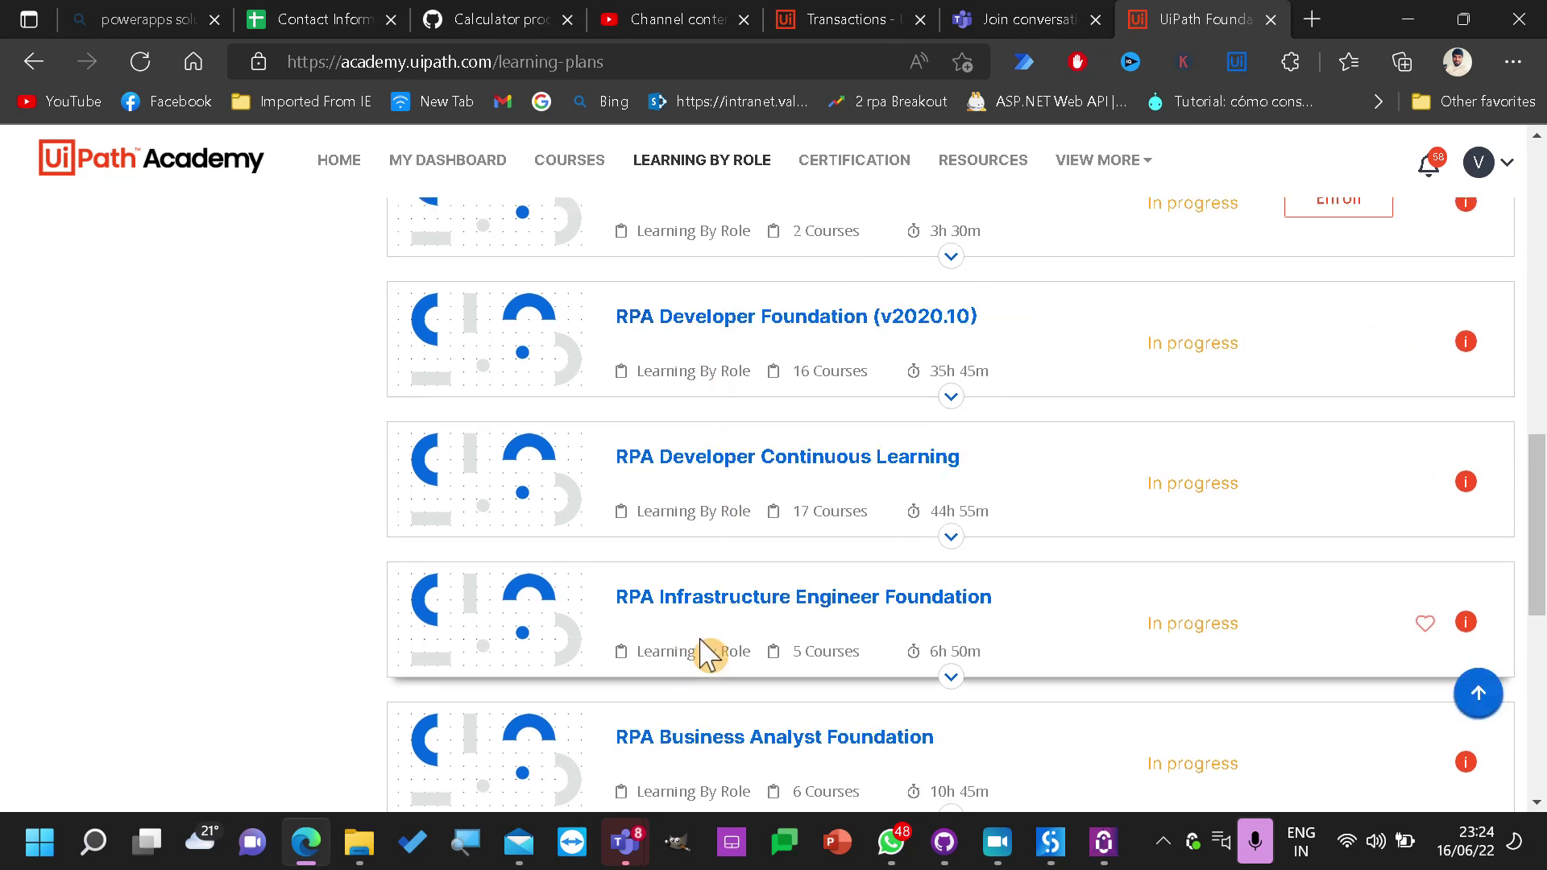
{"action": "scroll", "coordinate": [729, 689], "scroll_direction": "down", "scroll_amount": 5}
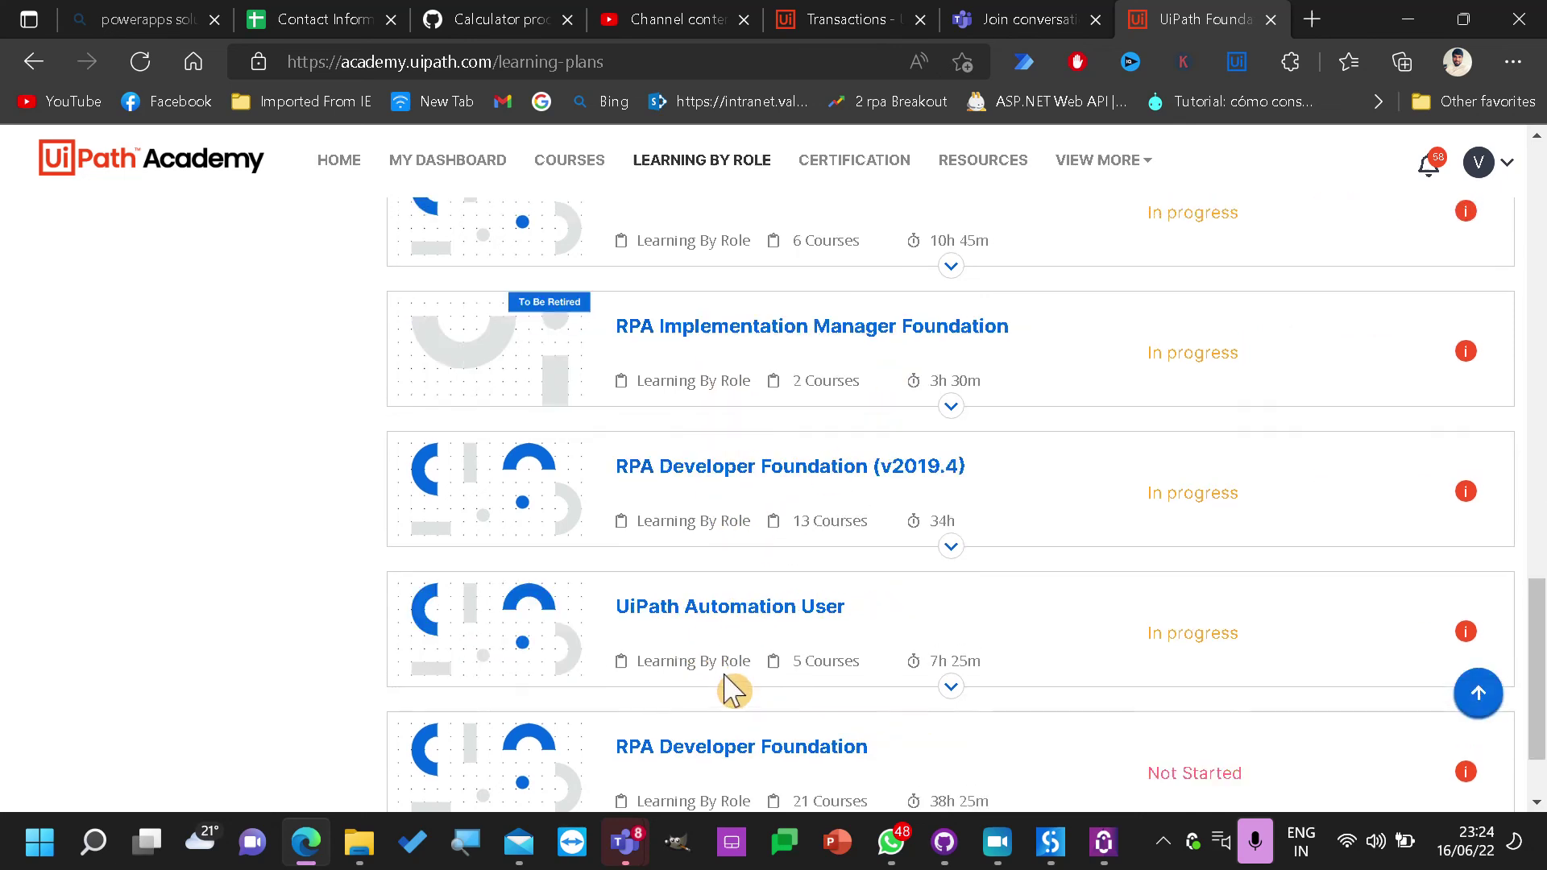
{"action": "scroll", "coordinate": [729, 689], "scroll_direction": "down", "scroll_amount": 2}
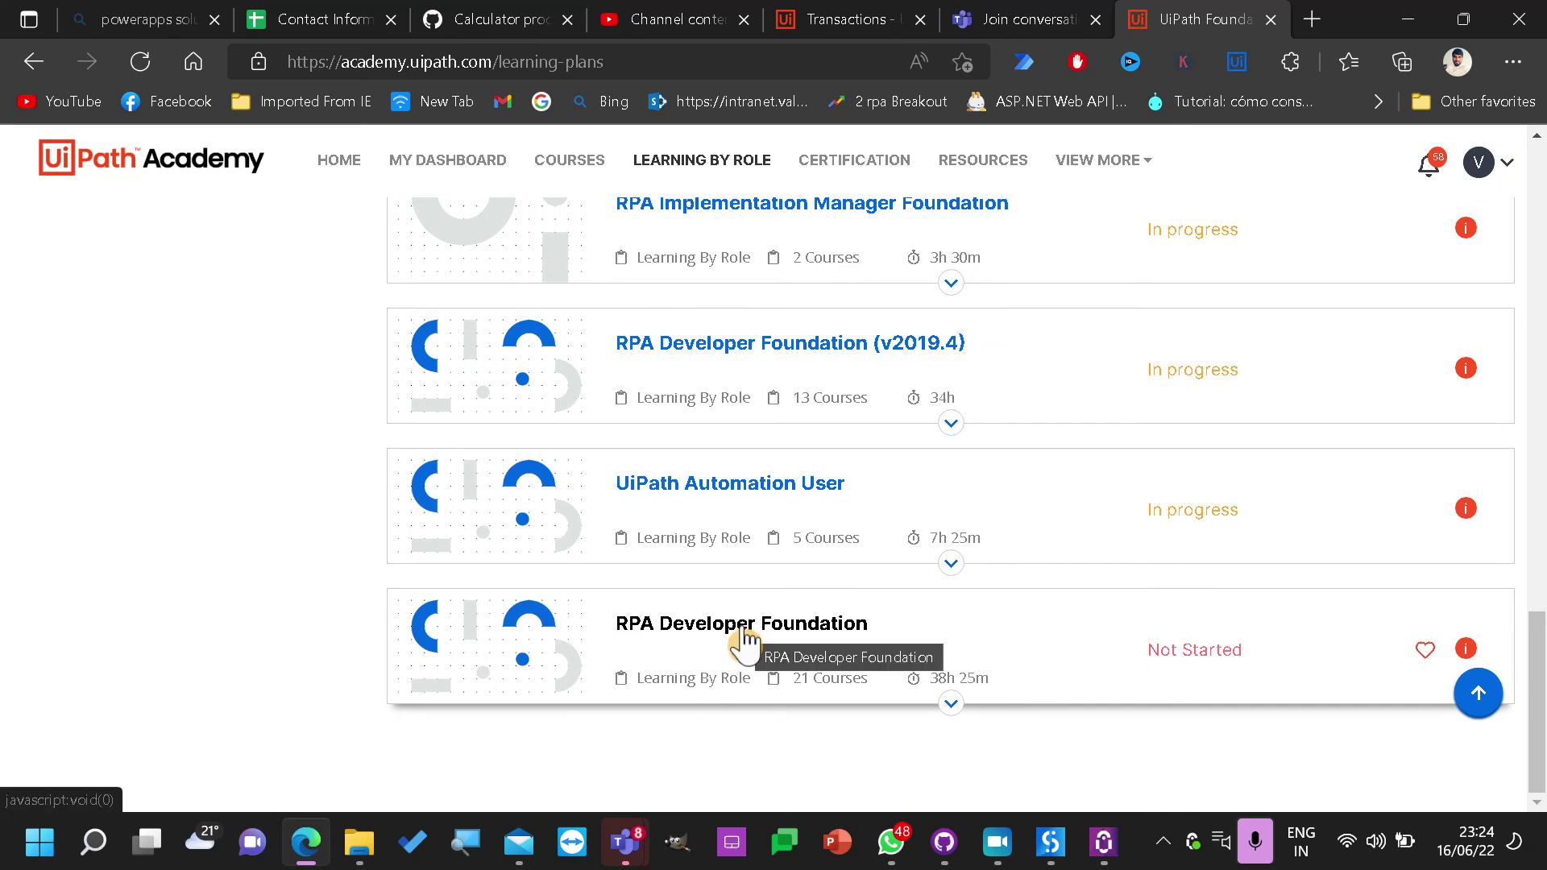
{"action": "left_click", "coordinate": [741, 638]}
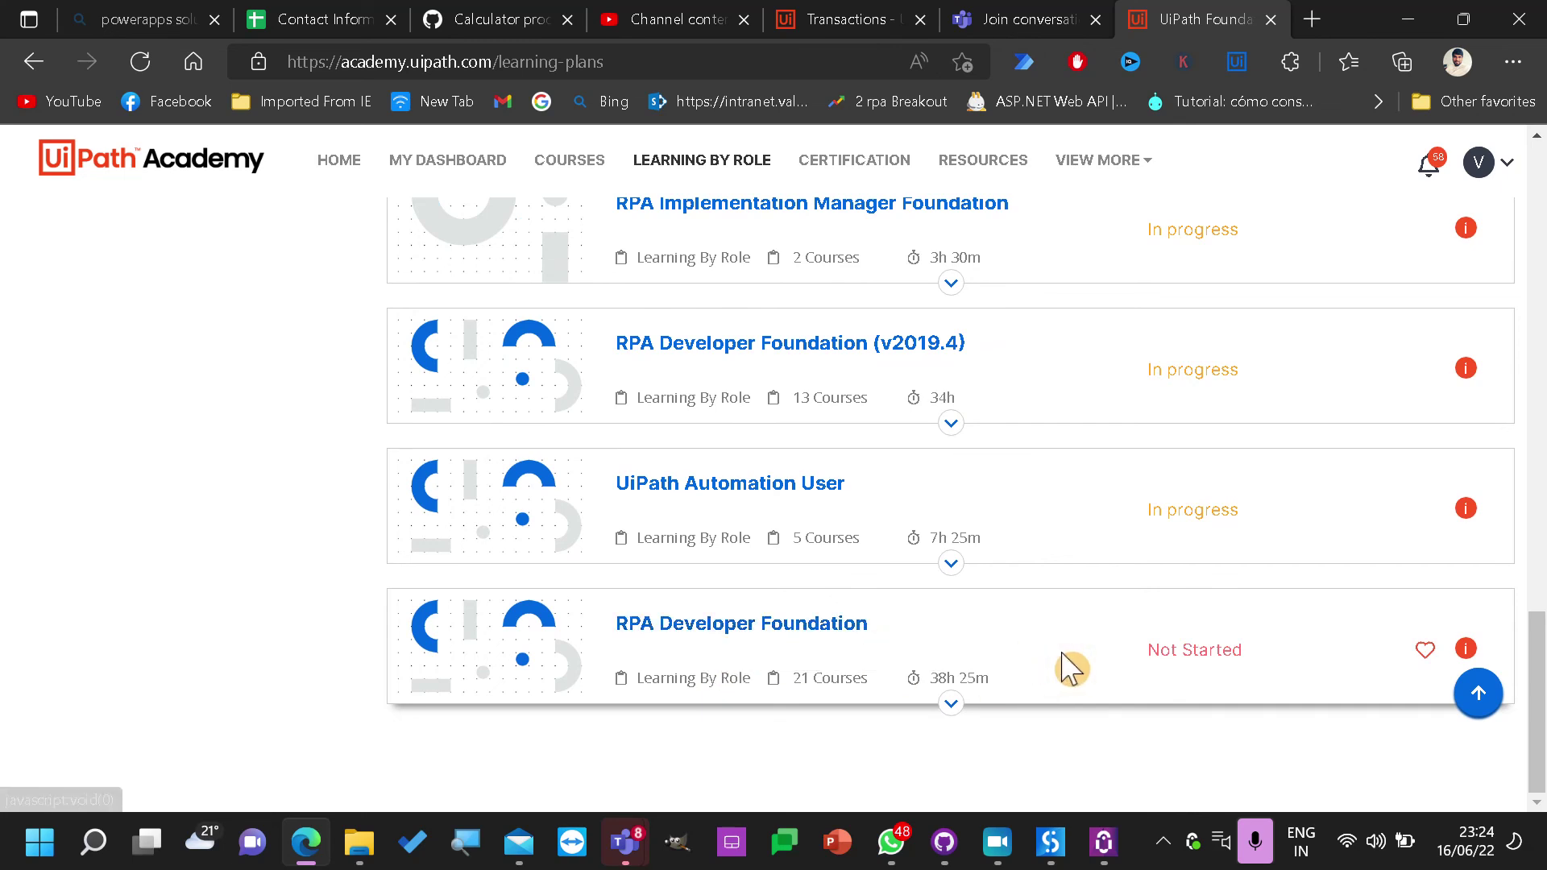
{"action": "scroll", "coordinate": [543, 697], "scroll_direction": "down", "scroll_amount": 10}
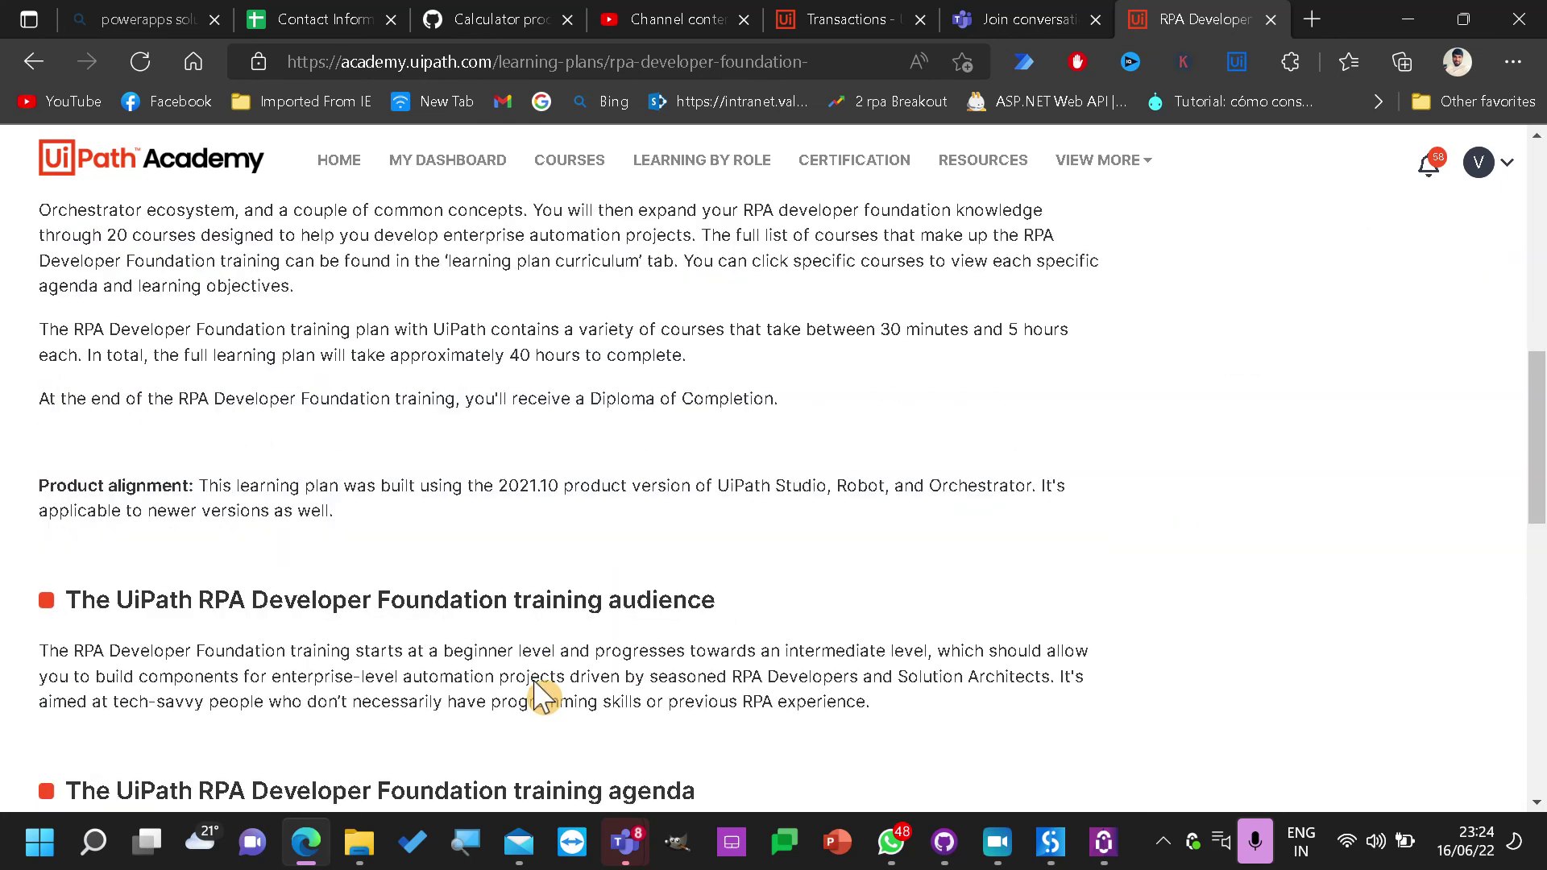
{"action": "scroll", "coordinate": [544, 697], "scroll_direction": "down", "scroll_amount": 10}
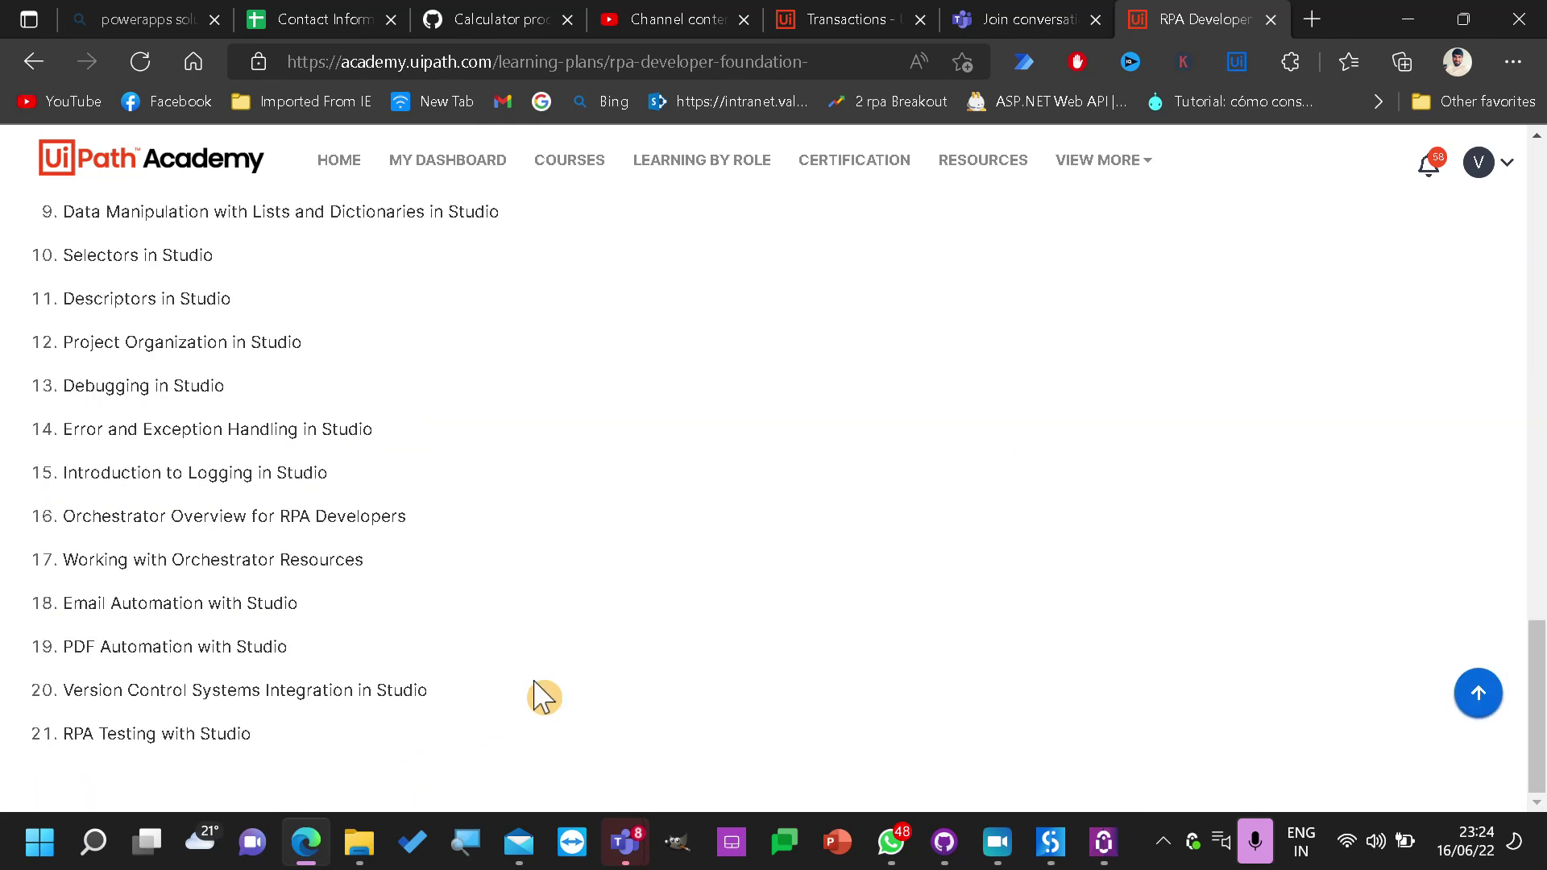
{"action": "scroll", "coordinate": [544, 696], "scroll_direction": "up", "scroll_amount": 20}
{"action": "scroll", "coordinate": [543, 680], "scroll_direction": "down", "scroll_amount": 7}
{"action": "scroll", "coordinate": [528, 656], "scroll_direction": "up", "scroll_amount": 4}
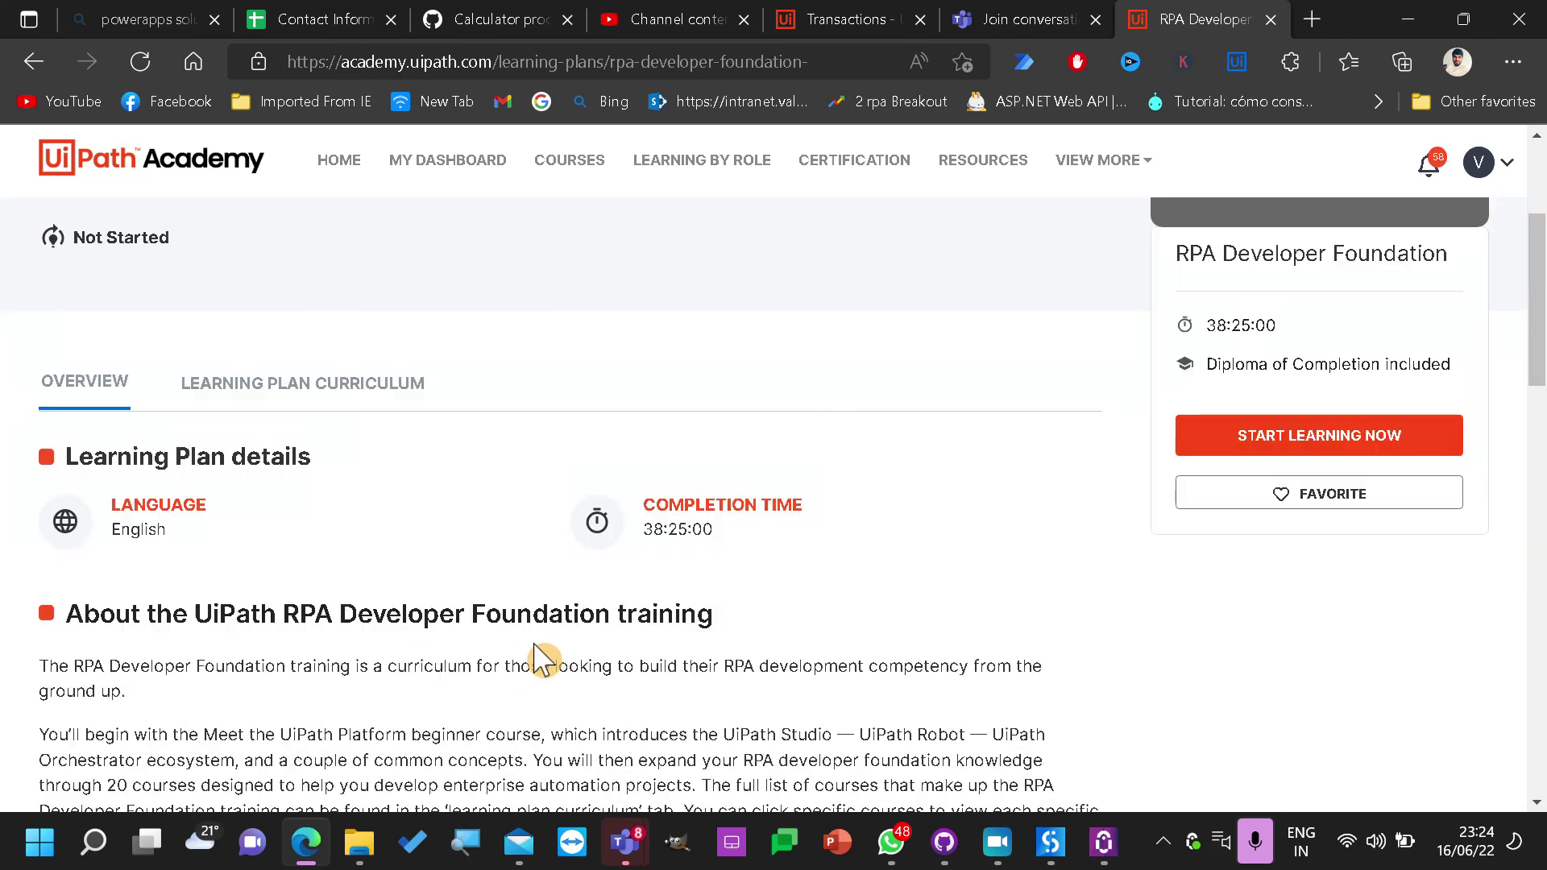
Show the RPA Developer Foundation learning plan's curriculum and look through its required courses
{"action": "left_click", "coordinate": [334, 399]}
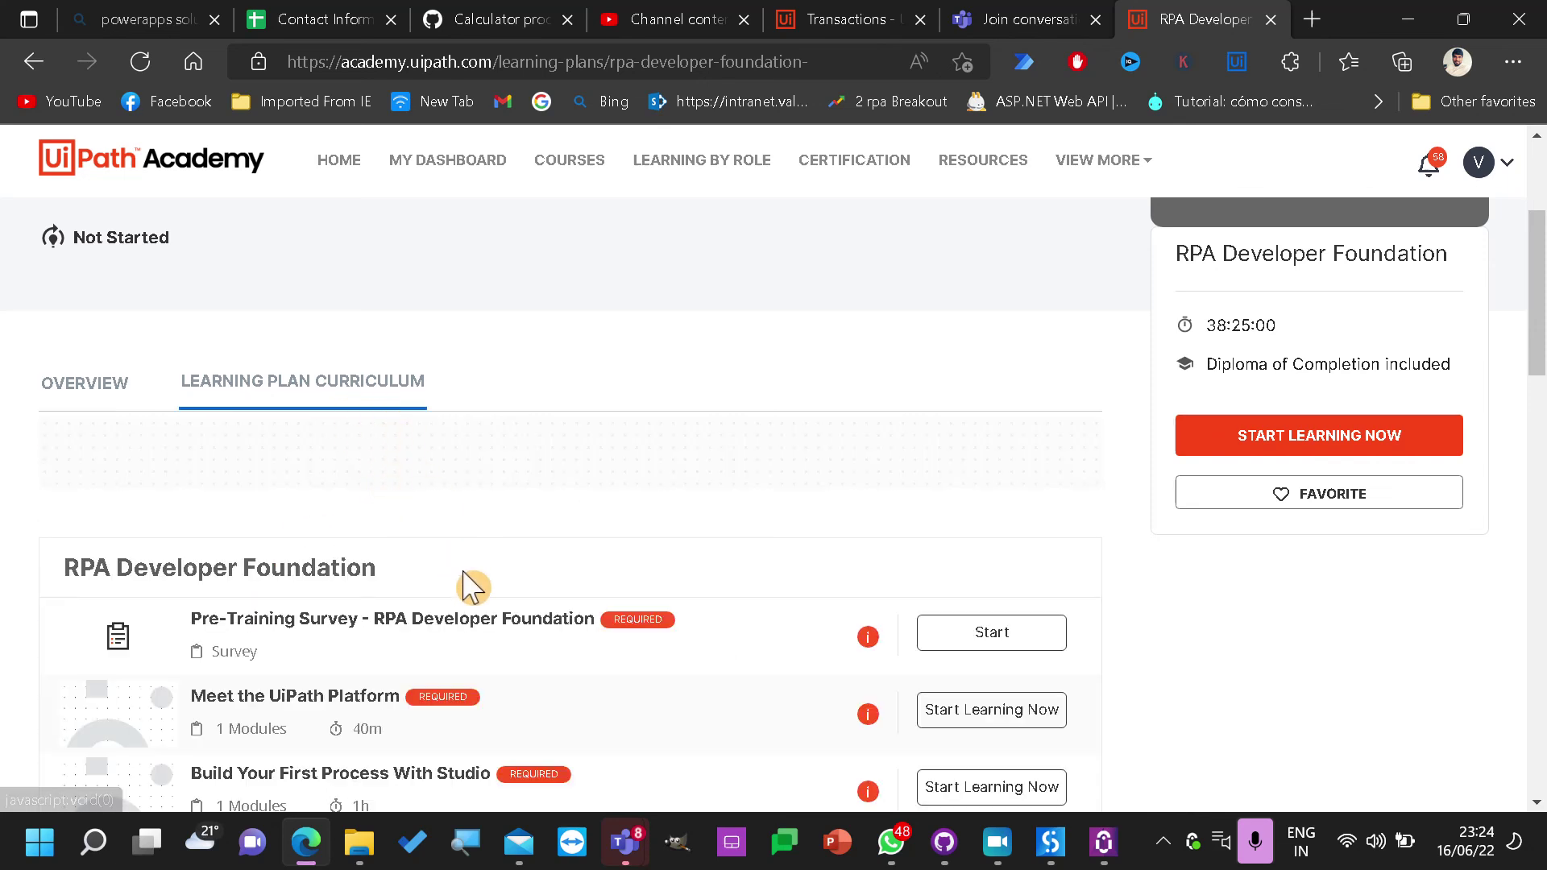
{"action": "scroll", "coordinate": [475, 604], "scroll_direction": "down", "scroll_amount": 7}
{"action": "scroll", "coordinate": [476, 615], "scroll_direction": "up", "scroll_amount": 14}
Return to the All Learning By Role list and review the RPA learning plans it offers
{"action": "left_click", "coordinate": [64, 228]}
{"action": "scroll", "coordinate": [829, 608], "scroll_direction": "down", "scroll_amount": 20}
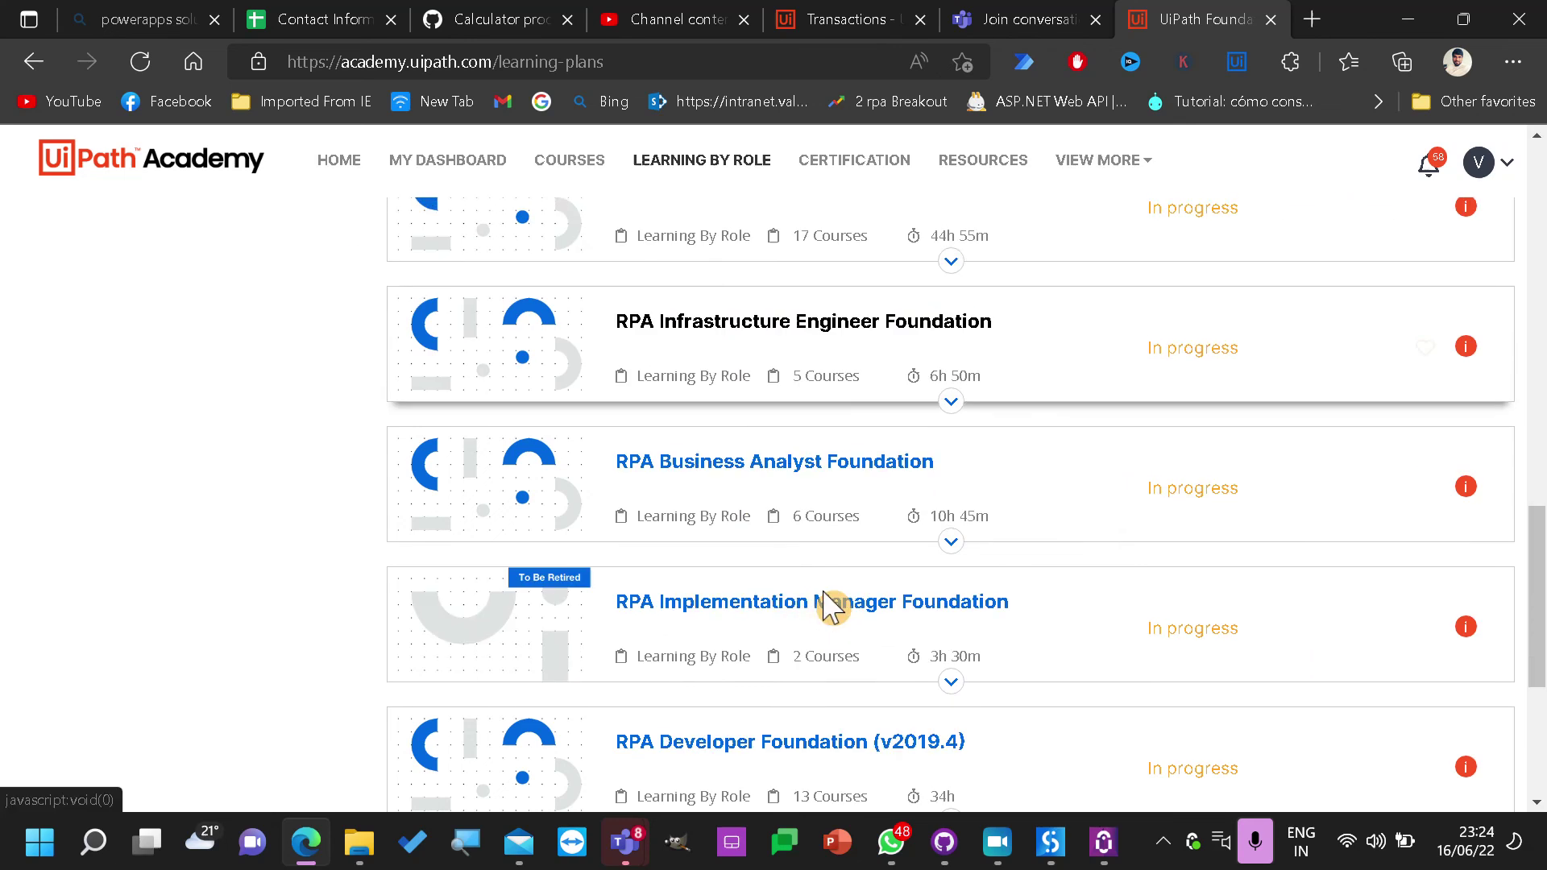
{"action": "scroll", "coordinate": [809, 617], "scroll_direction": "up", "scroll_amount": 20}
{"action": "scroll", "coordinate": [809, 616], "scroll_direction": "down", "scroll_amount": 20}
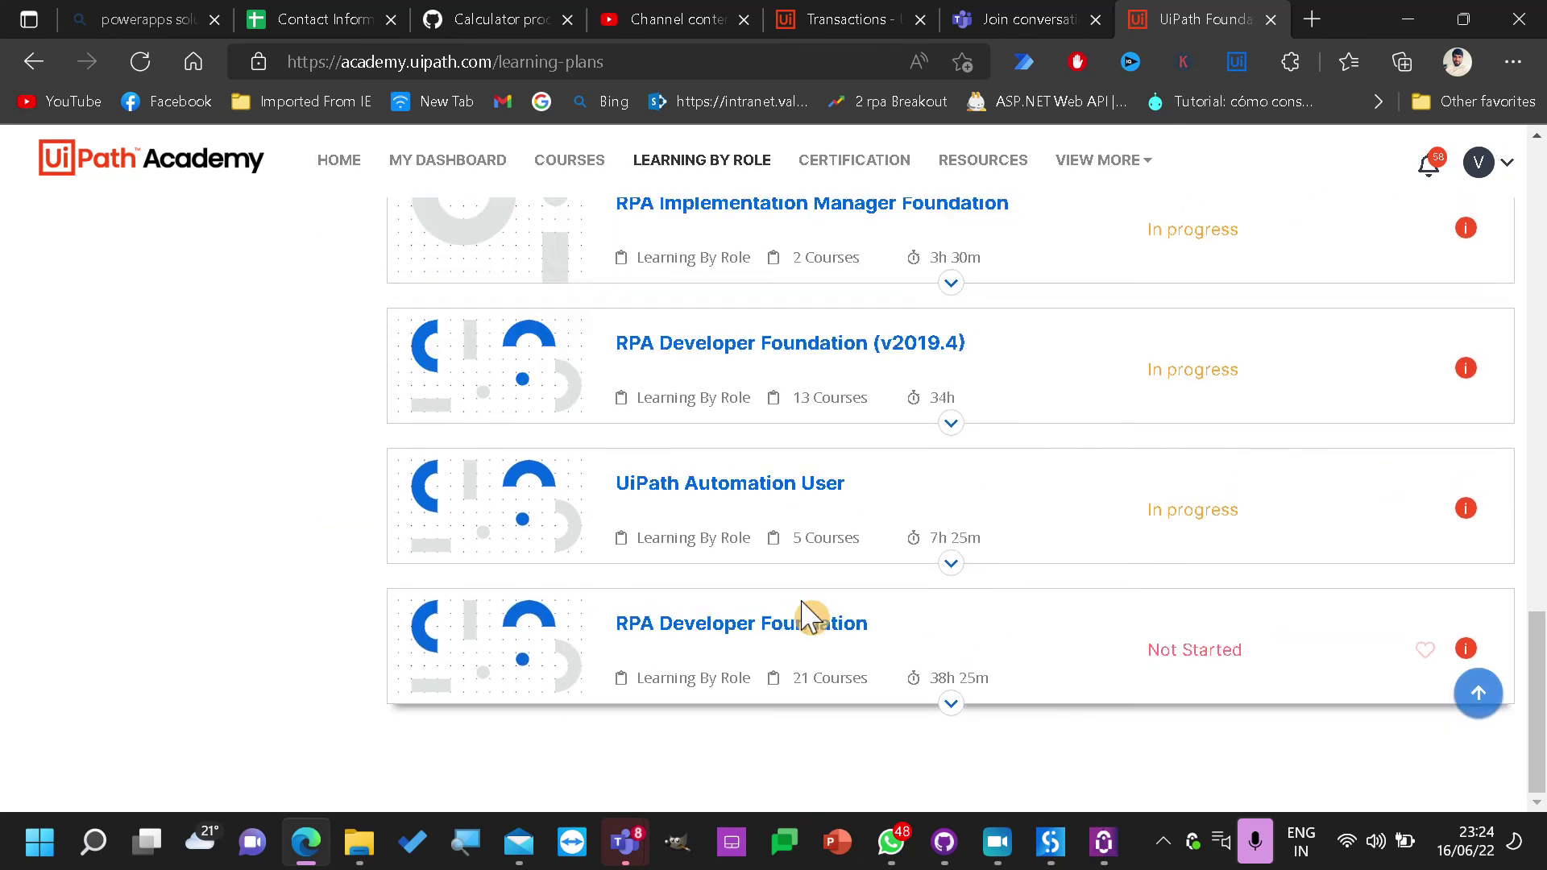
{"action": "scroll", "coordinate": [809, 616], "scroll_direction": "up", "scroll_amount": 3}
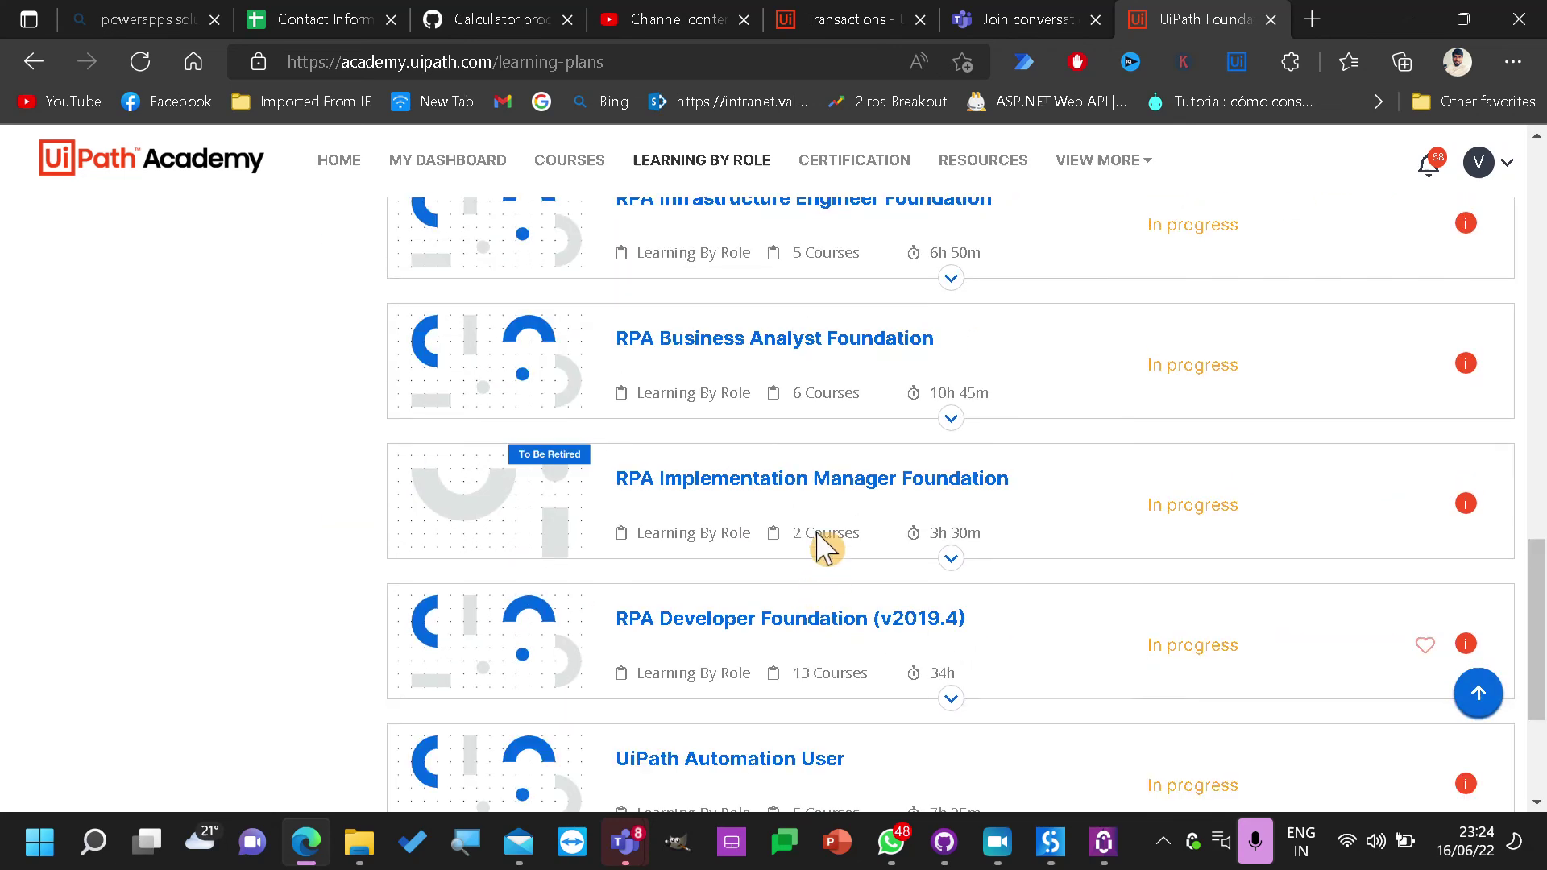
{"action": "scroll", "coordinate": [792, 632], "scroll_direction": "up", "scroll_amount": 6}
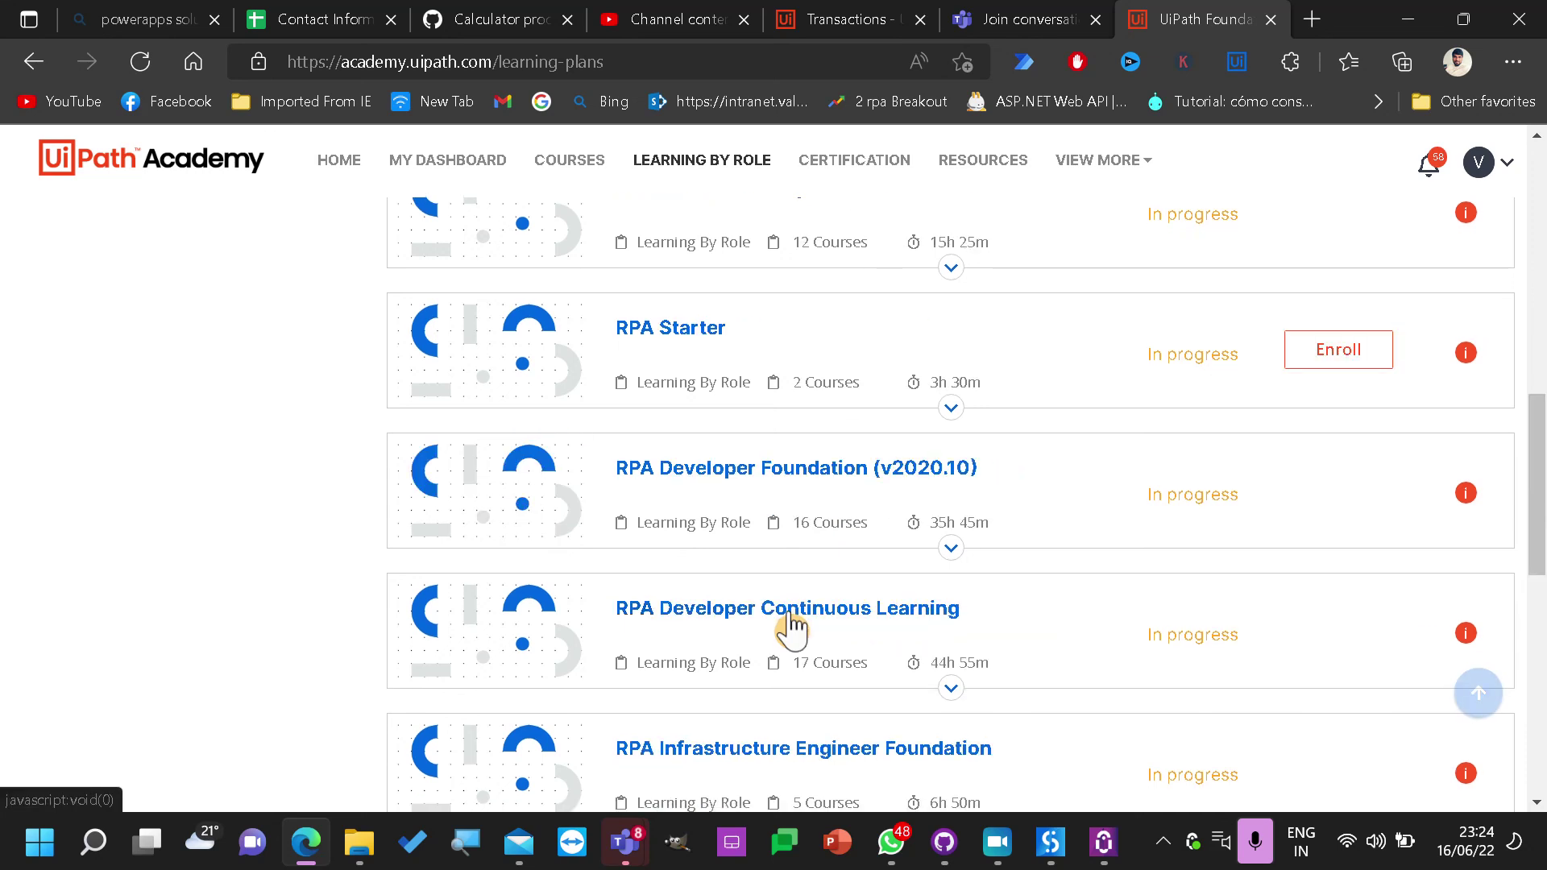
{"action": "scroll", "coordinate": [792, 624], "scroll_direction": "up", "scroll_amount": 6}
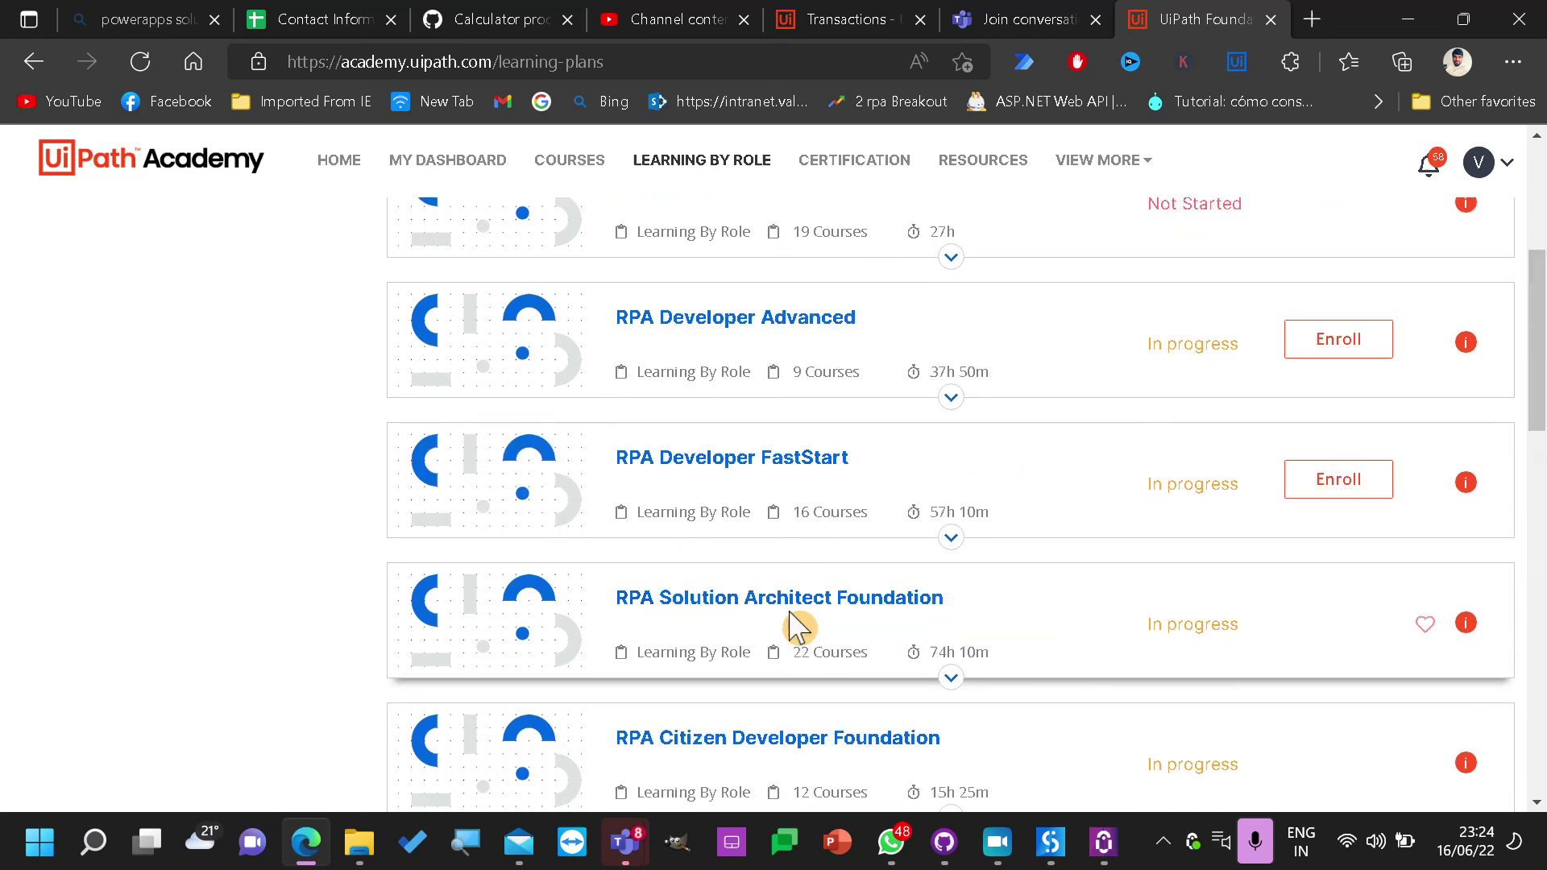
{"action": "scroll", "coordinate": [786, 532], "scroll_direction": "down", "scroll_amount": 3}
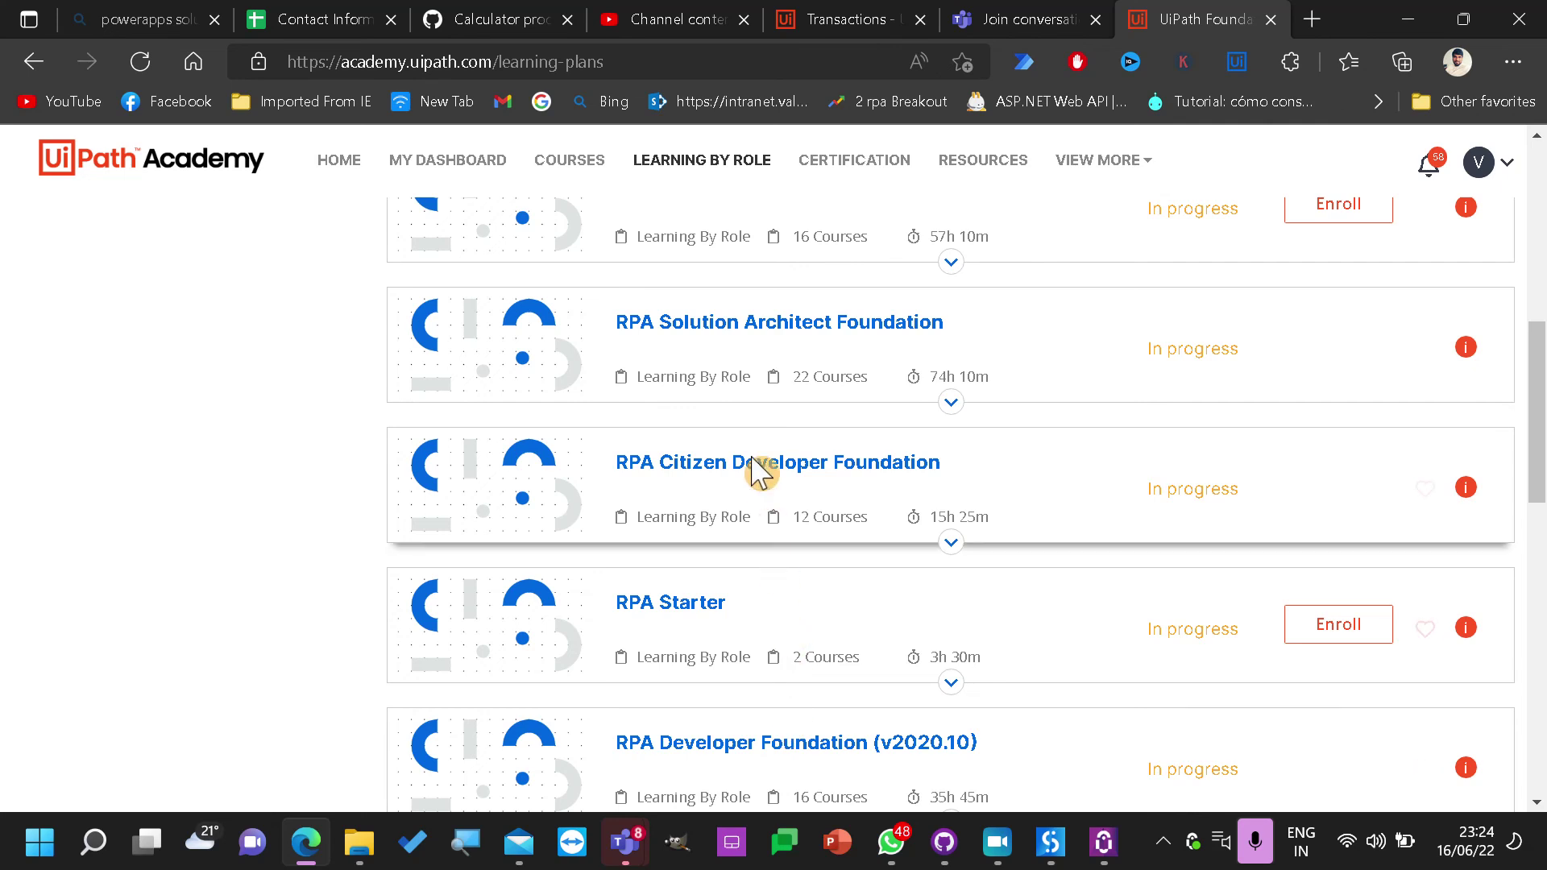
{"action": "scroll", "coordinate": [771, 649], "scroll_direction": "up", "scroll_amount": 3}
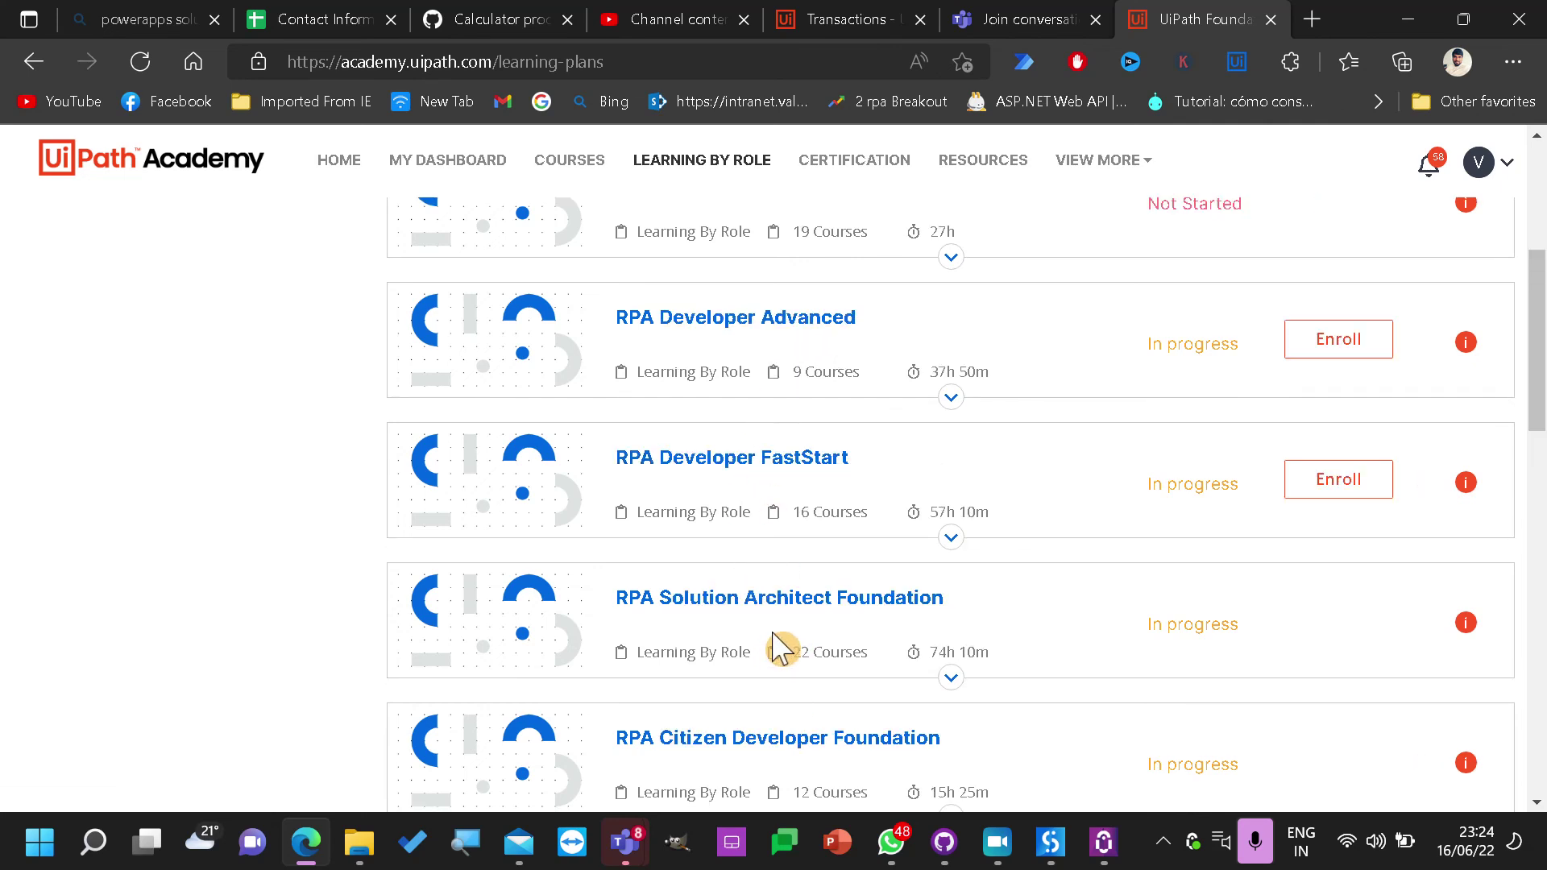
Open the RPA Developer Advanced learning plan and look through the courses in its curriculum
{"action": "left_click", "coordinate": [750, 322]}
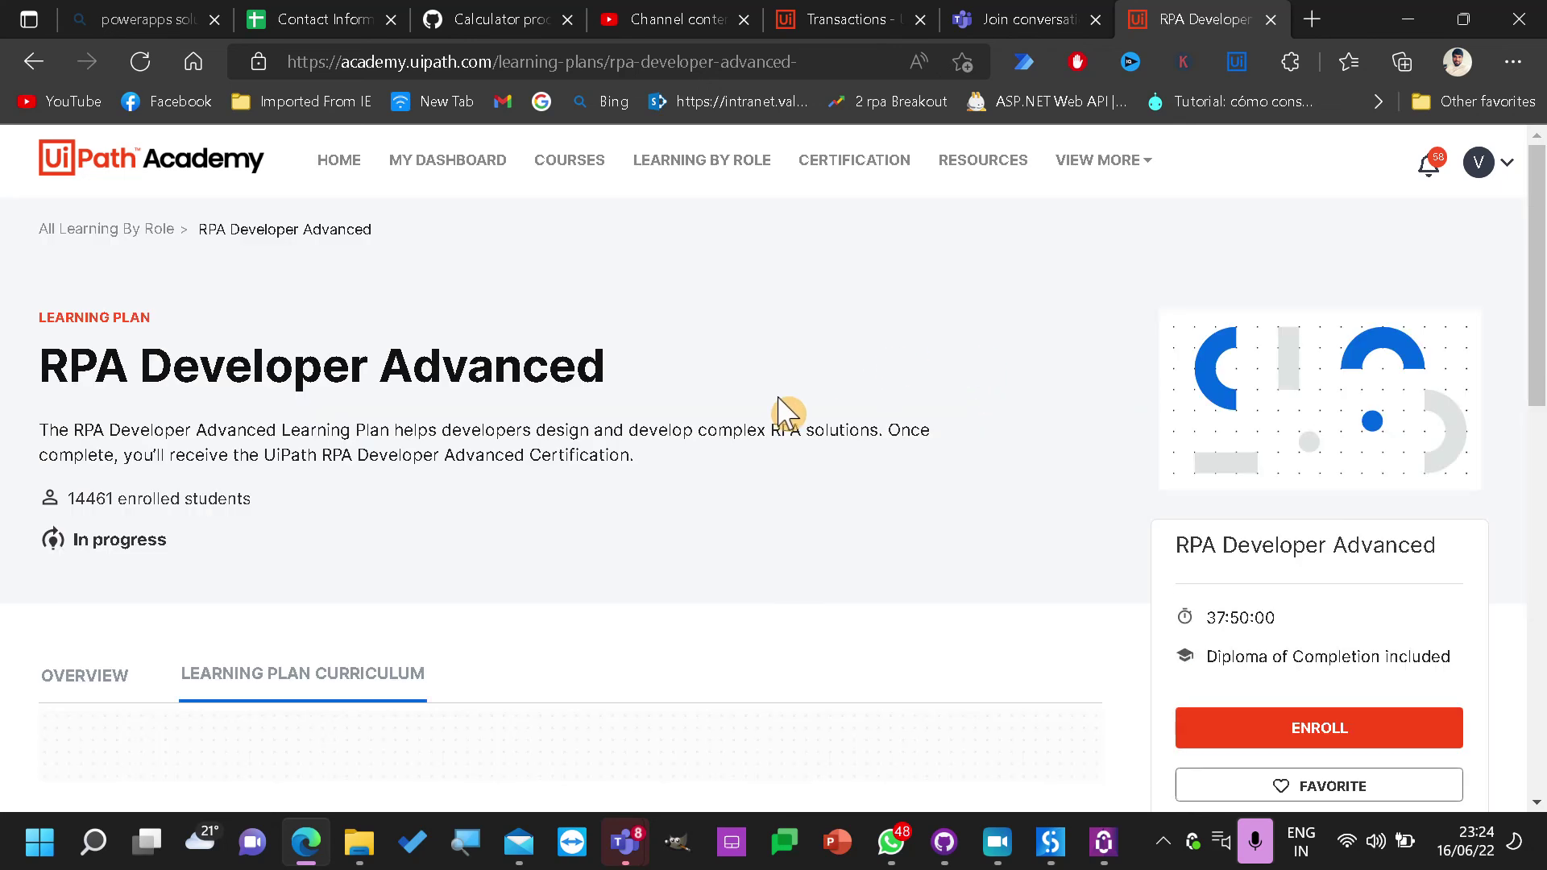
{"action": "scroll", "coordinate": [440, 636], "scroll_direction": "down", "scroll_amount": 5}
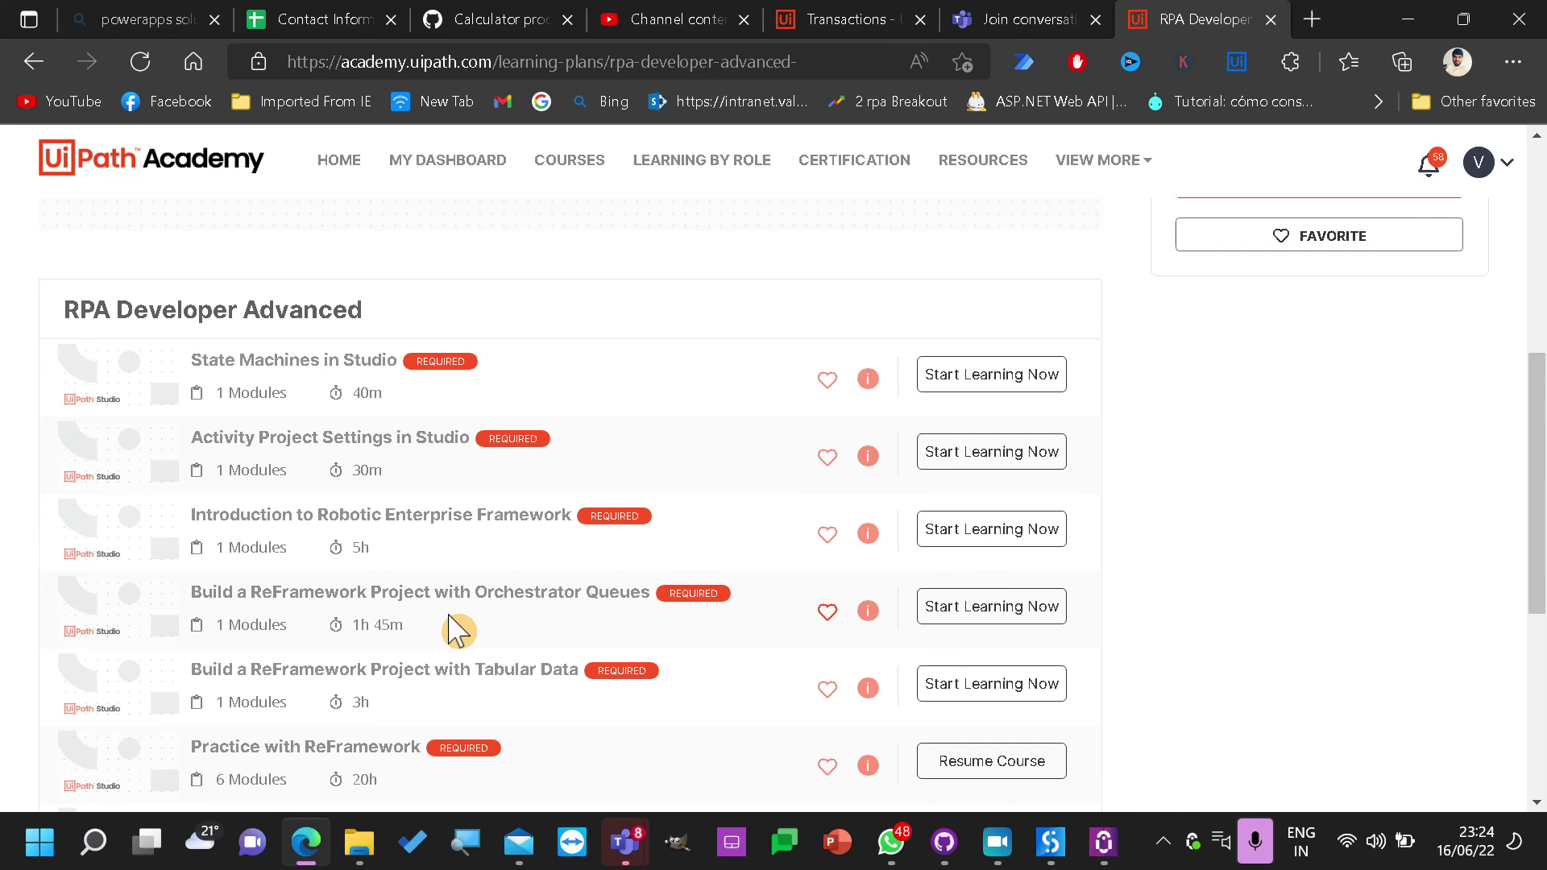
{"action": "scroll", "coordinate": [456, 630], "scroll_direction": "down", "scroll_amount": 3}
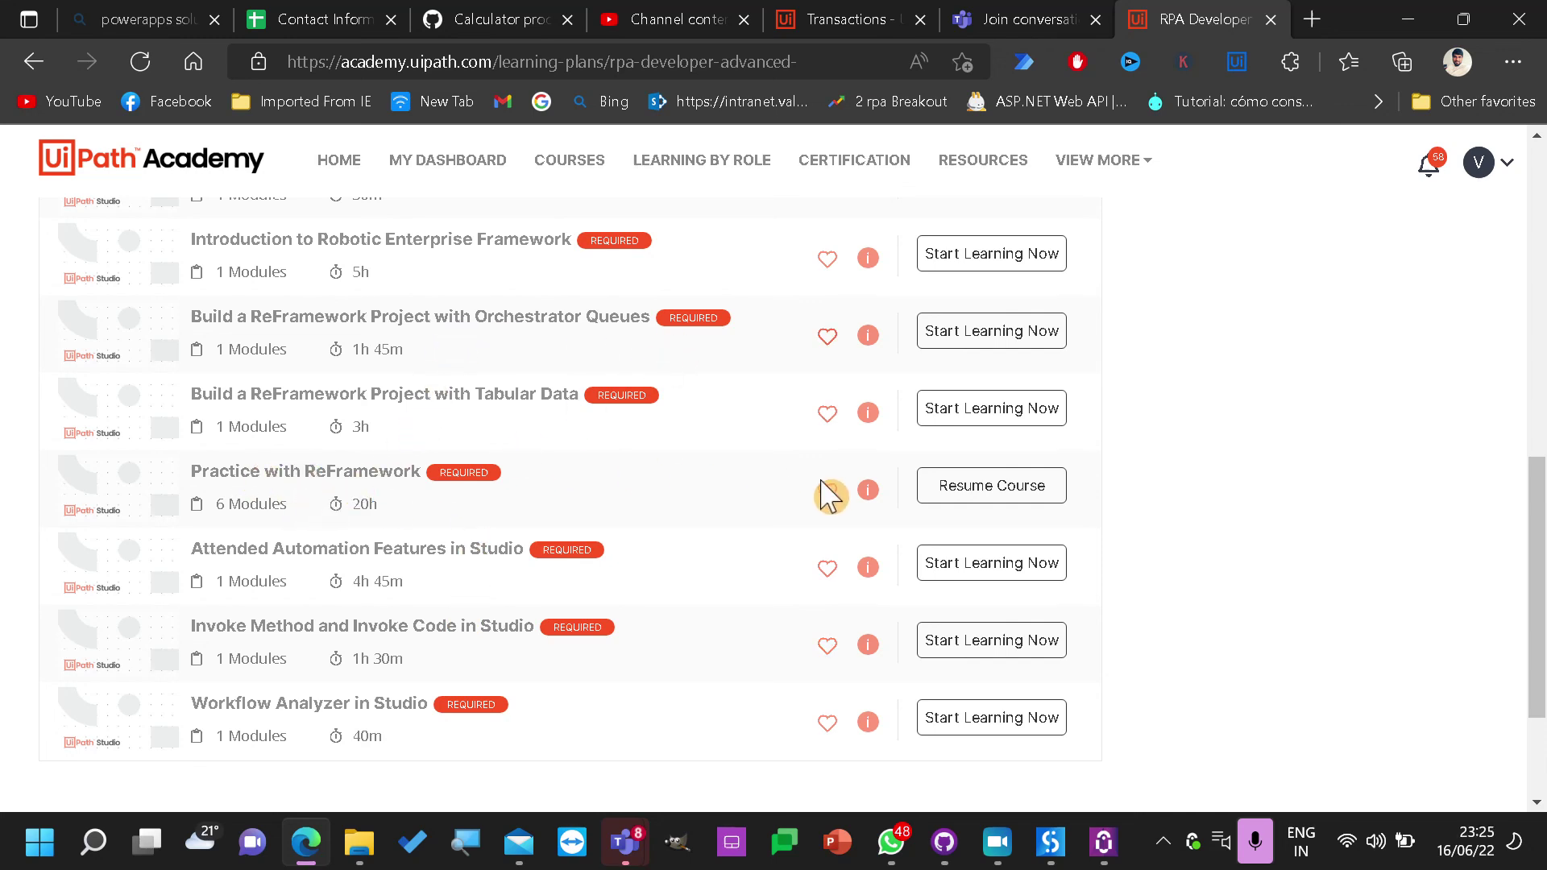
Resume the Practice with ReFramework course from the RPA Developer Advanced curriculum and look through its course curriculum
{"action": "left_click", "coordinate": [999, 493]}
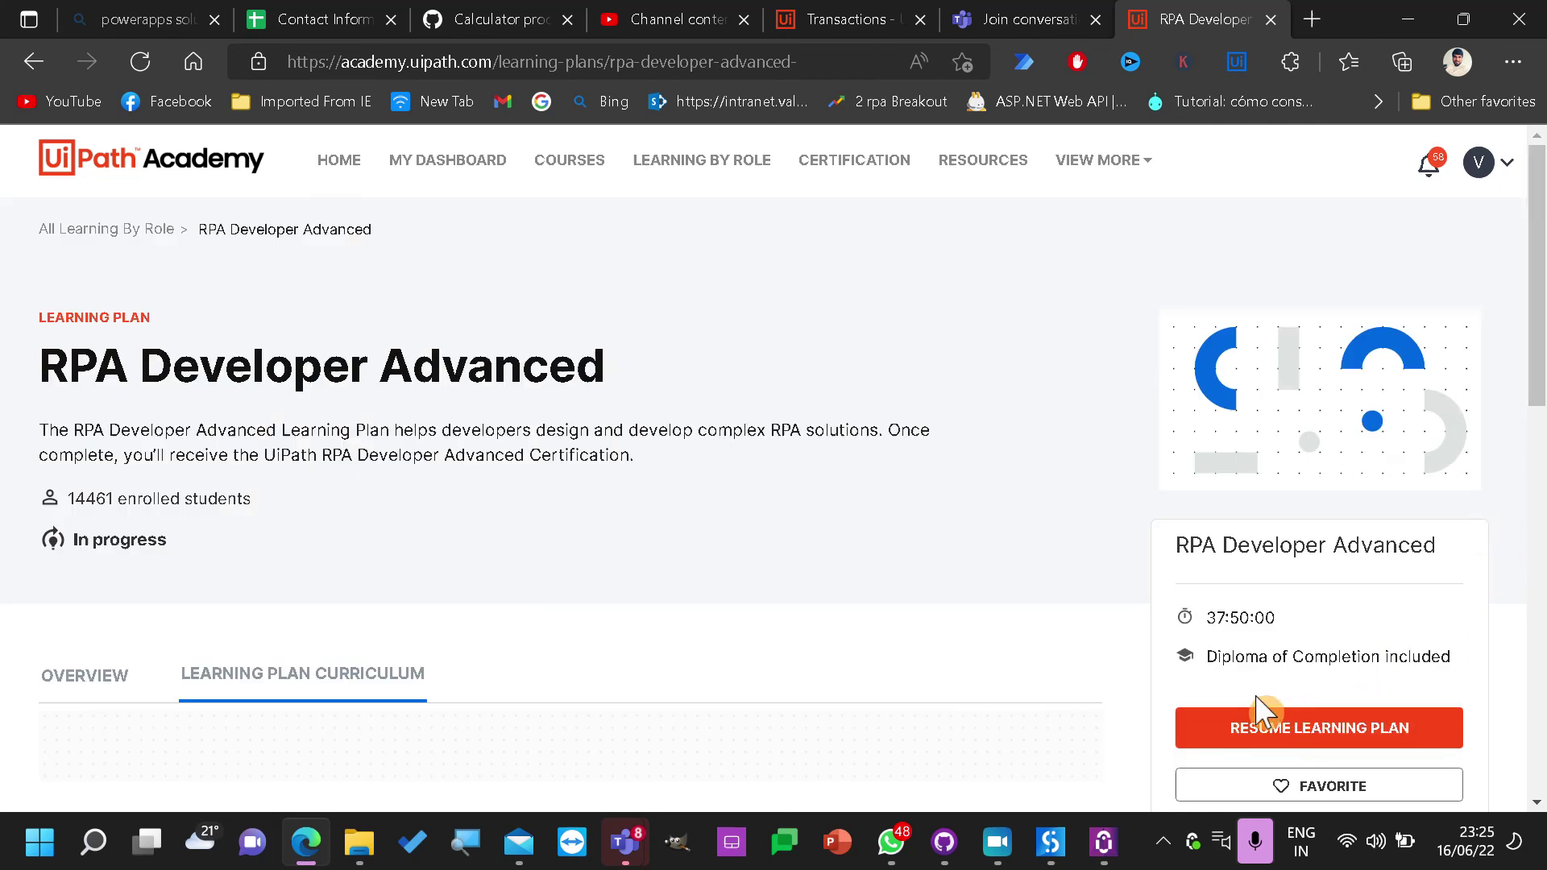
{"action": "scroll", "coordinate": [991, 685], "scroll_direction": "down", "scroll_amount": 10}
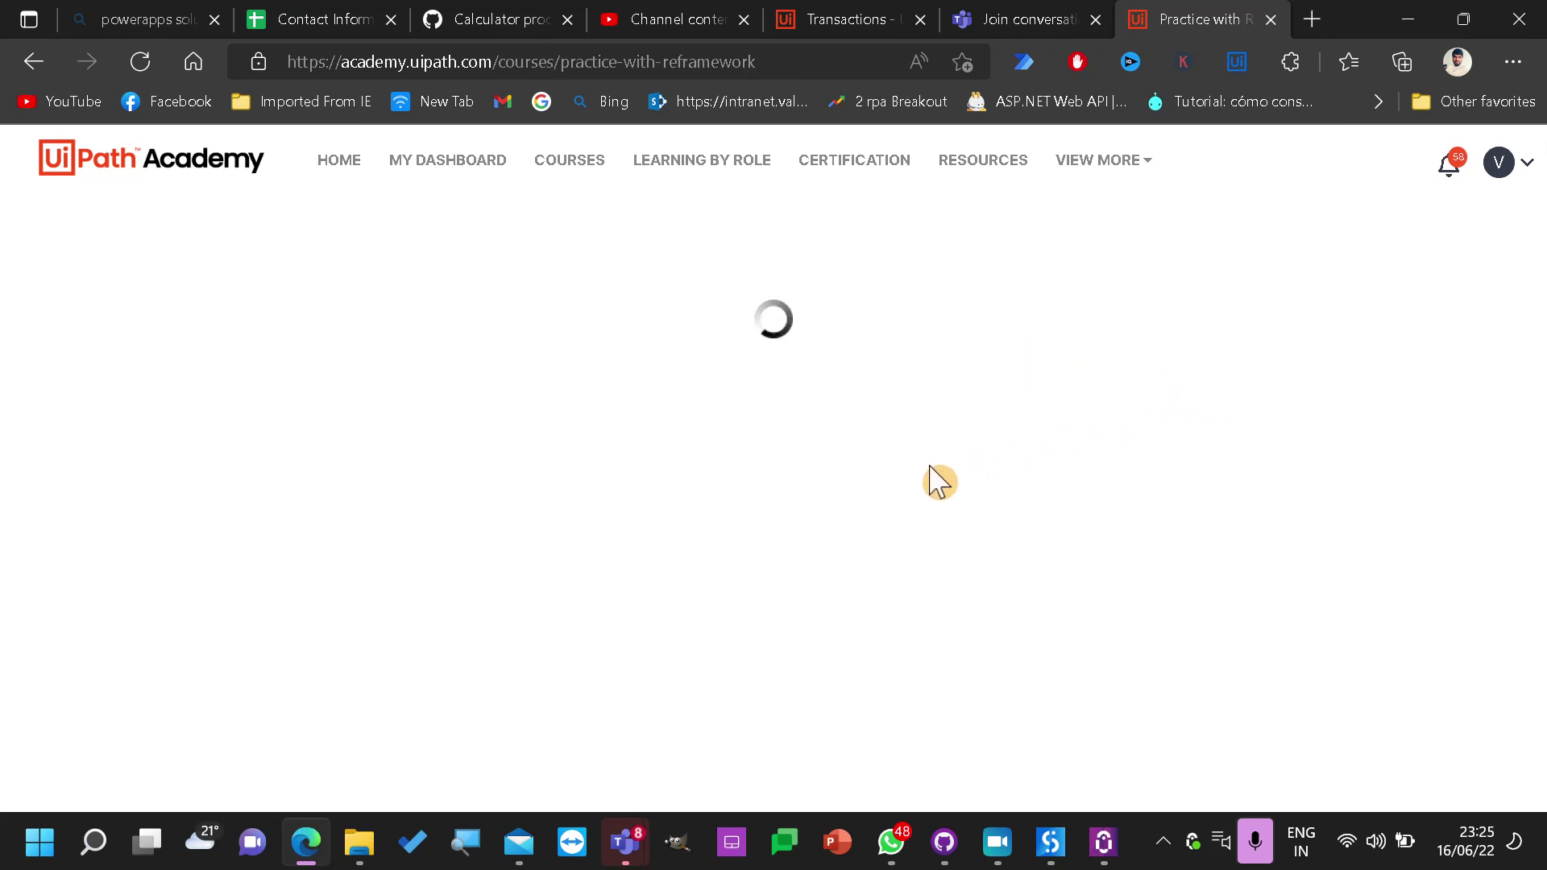
{"action": "scroll", "coordinate": [749, 548], "scroll_direction": "down", "scroll_amount": 20}
{"action": "scroll", "coordinate": [709, 615], "scroll_direction": "up", "scroll_amount": 7}
{"action": "scroll", "coordinate": [709, 615], "scroll_direction": "down", "scroll_amount": 3}
{"action": "scroll", "coordinate": [709, 614], "scroll_direction": "up", "scroll_amount": 12}
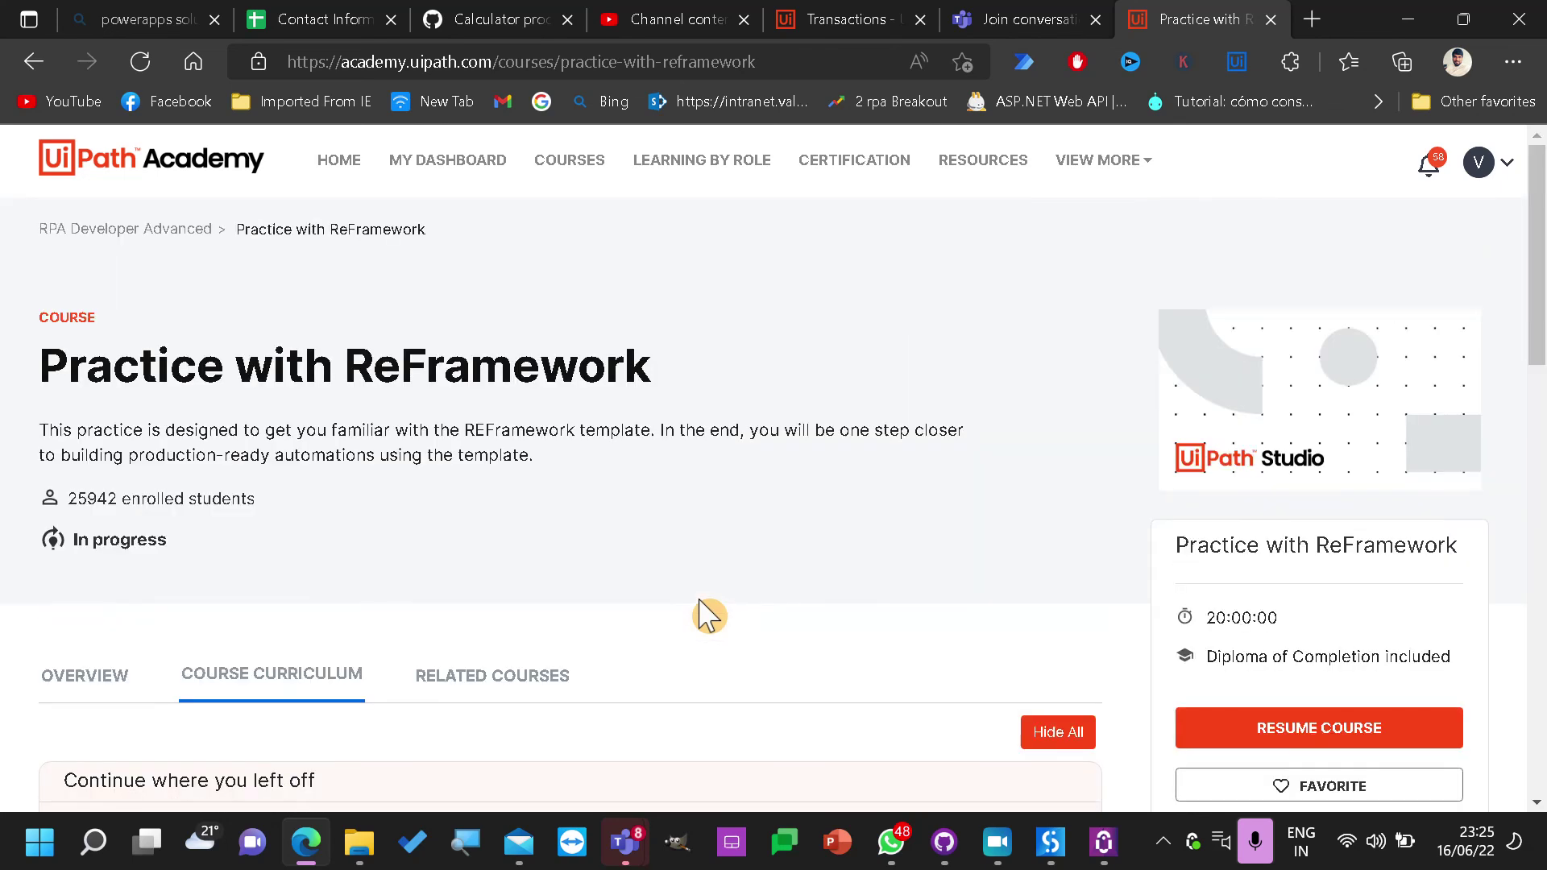
Copy the web address of the Practice with ReFramework course page
{"action": "left_click", "coordinate": [804, 58]}
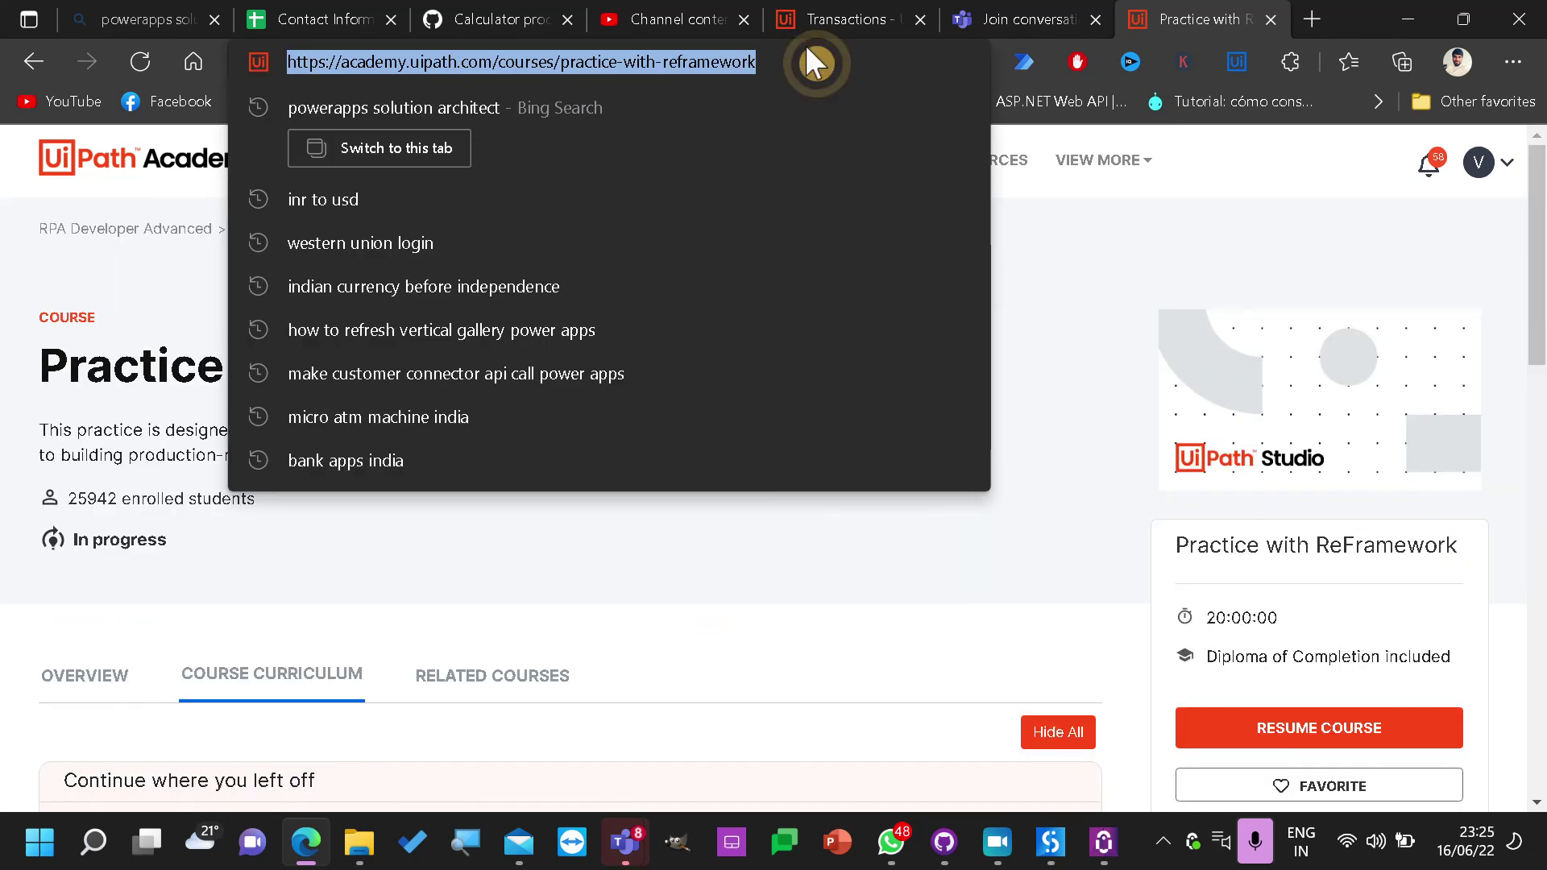
{"action": "right_click", "coordinate": [822, 66]}
{"action": "left_click", "coordinate": [921, 338]}
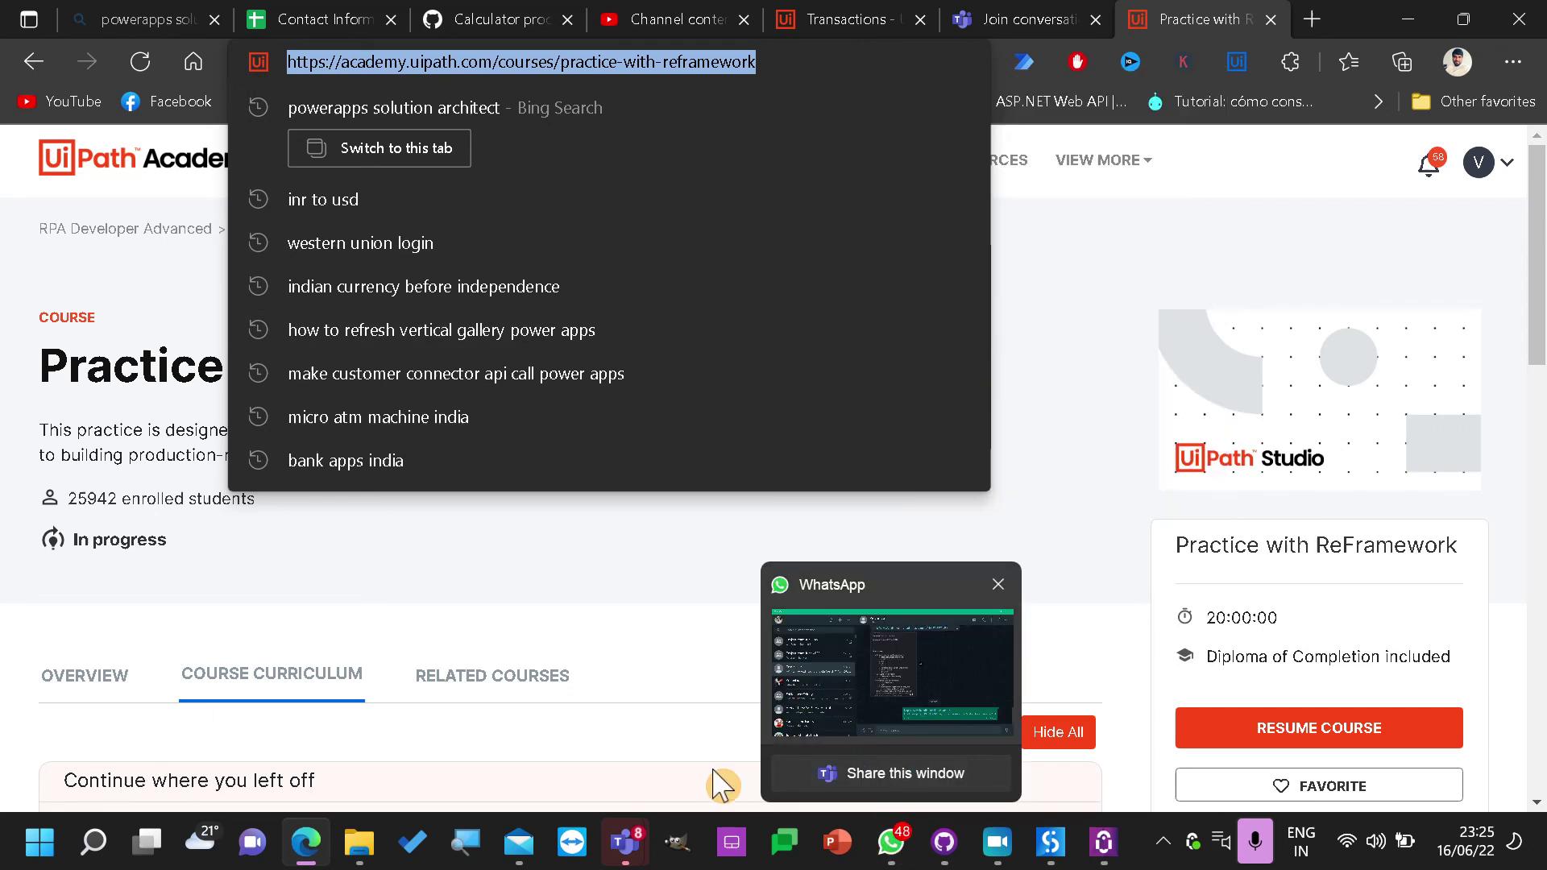
Switch to the TeamNotes document in Teams and start a new sub-item below the note on unique references and bulk add
{"action": "mouse_move", "coordinate": [625, 842]}
{"action": "left_click", "coordinate": [608, 729]}
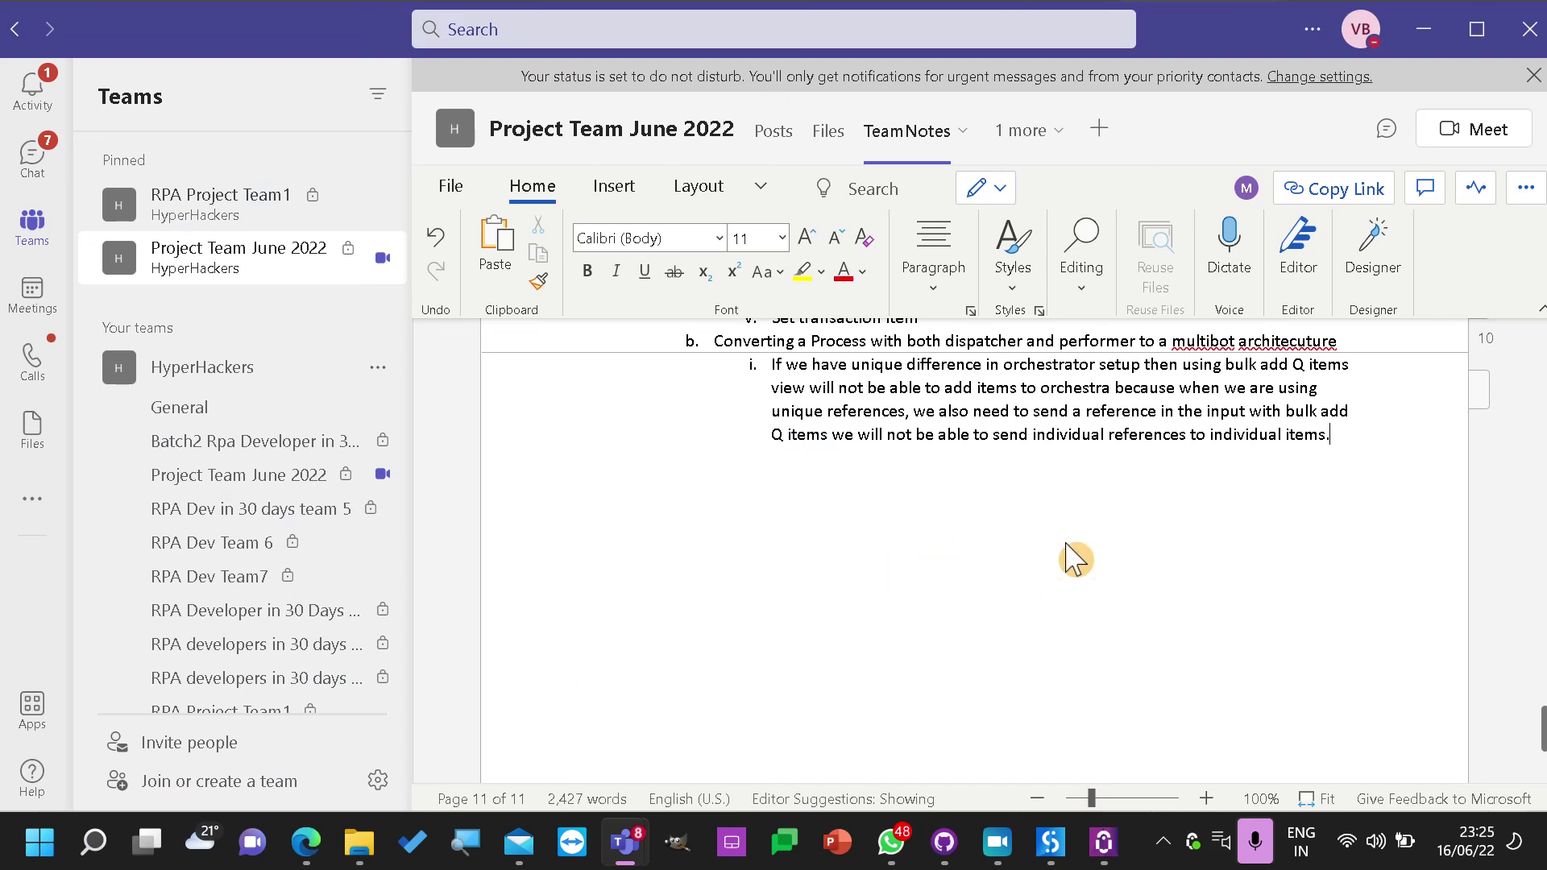
{"action": "left_click", "coordinate": [1377, 453]}
{"action": "type", "text": "."}
{"action": "key", "text": "Return"}
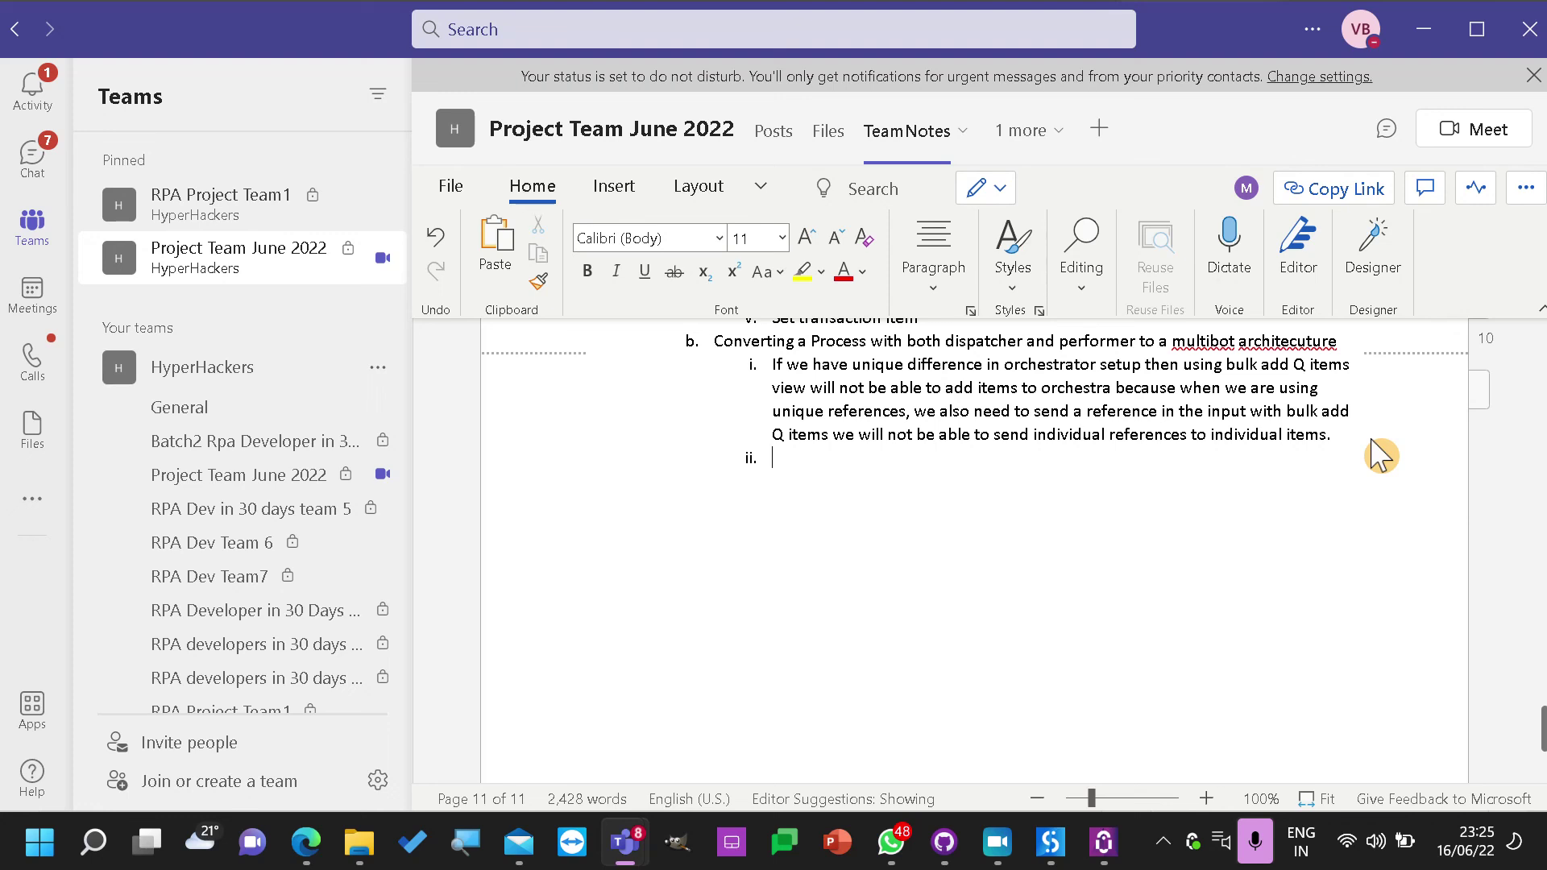
Glance over the course page in Edge and write "Mandatory task to complete" with the Practice with ReFramework link as item ii in the Teams notes
{"action": "key", "text": "alt+Tab"}
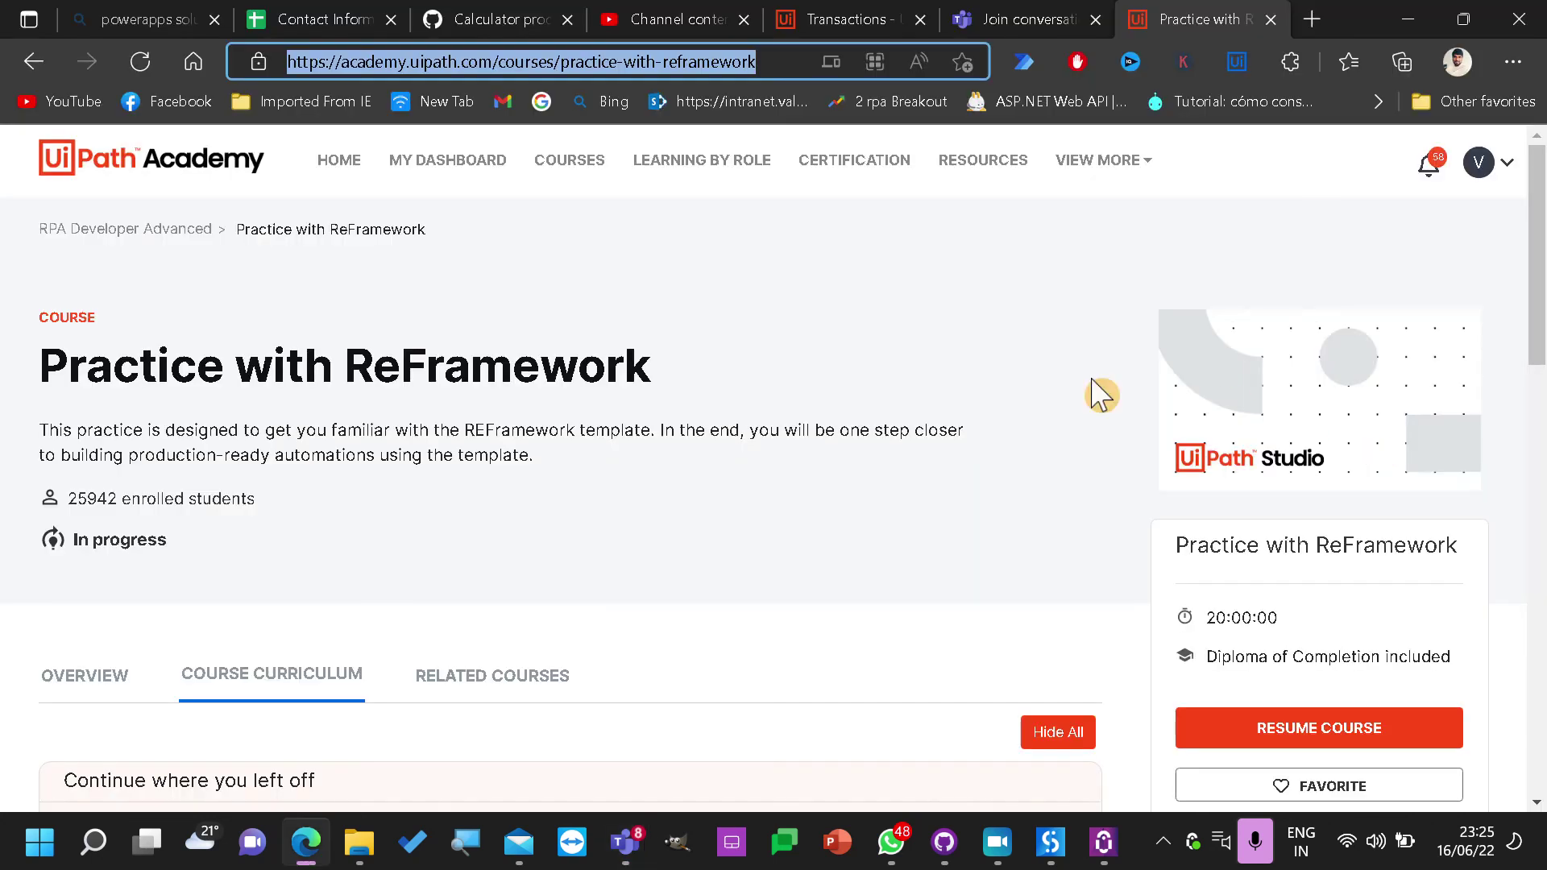
{"action": "scroll", "coordinate": [600, 506], "scroll_direction": "down", "scroll_amount": 10}
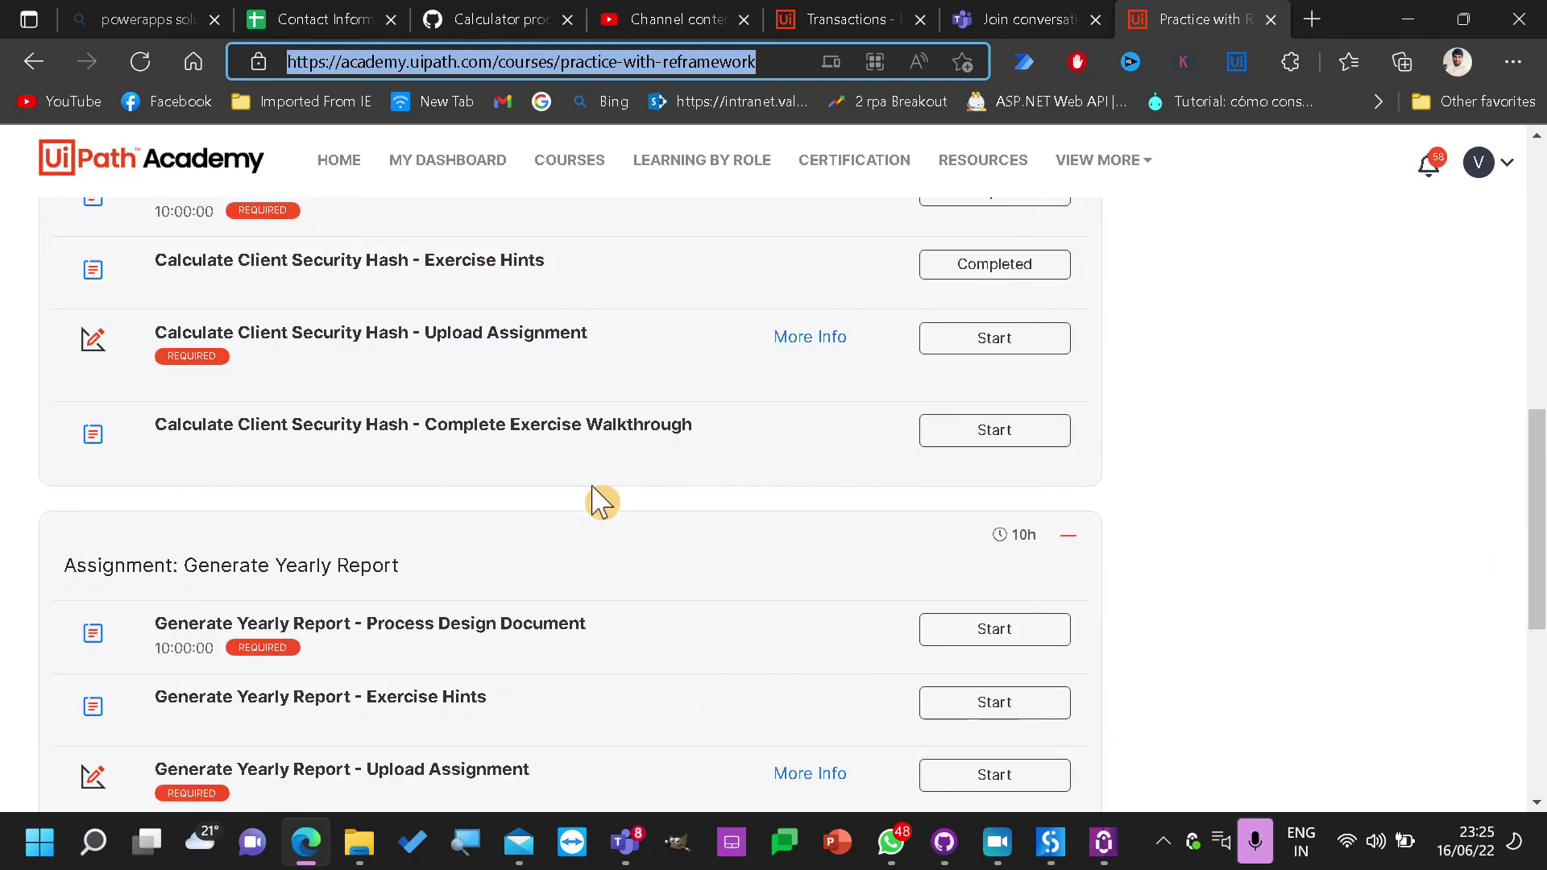
{"action": "scroll", "coordinate": [600, 490], "scroll_direction": "up", "scroll_amount": 10}
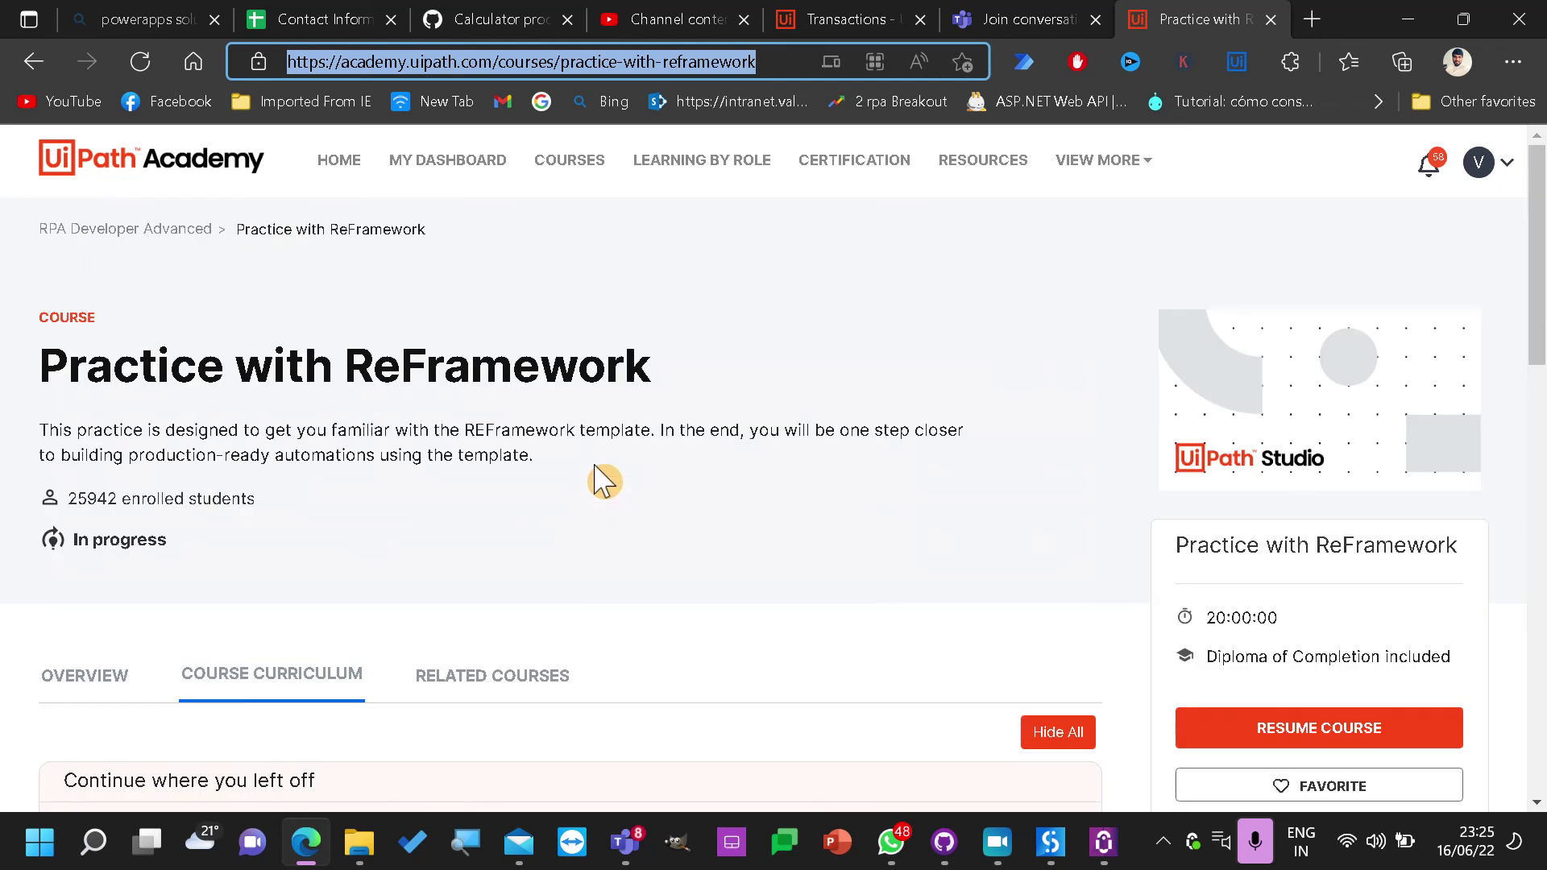
{"action": "key", "text": "alt+Tab"}
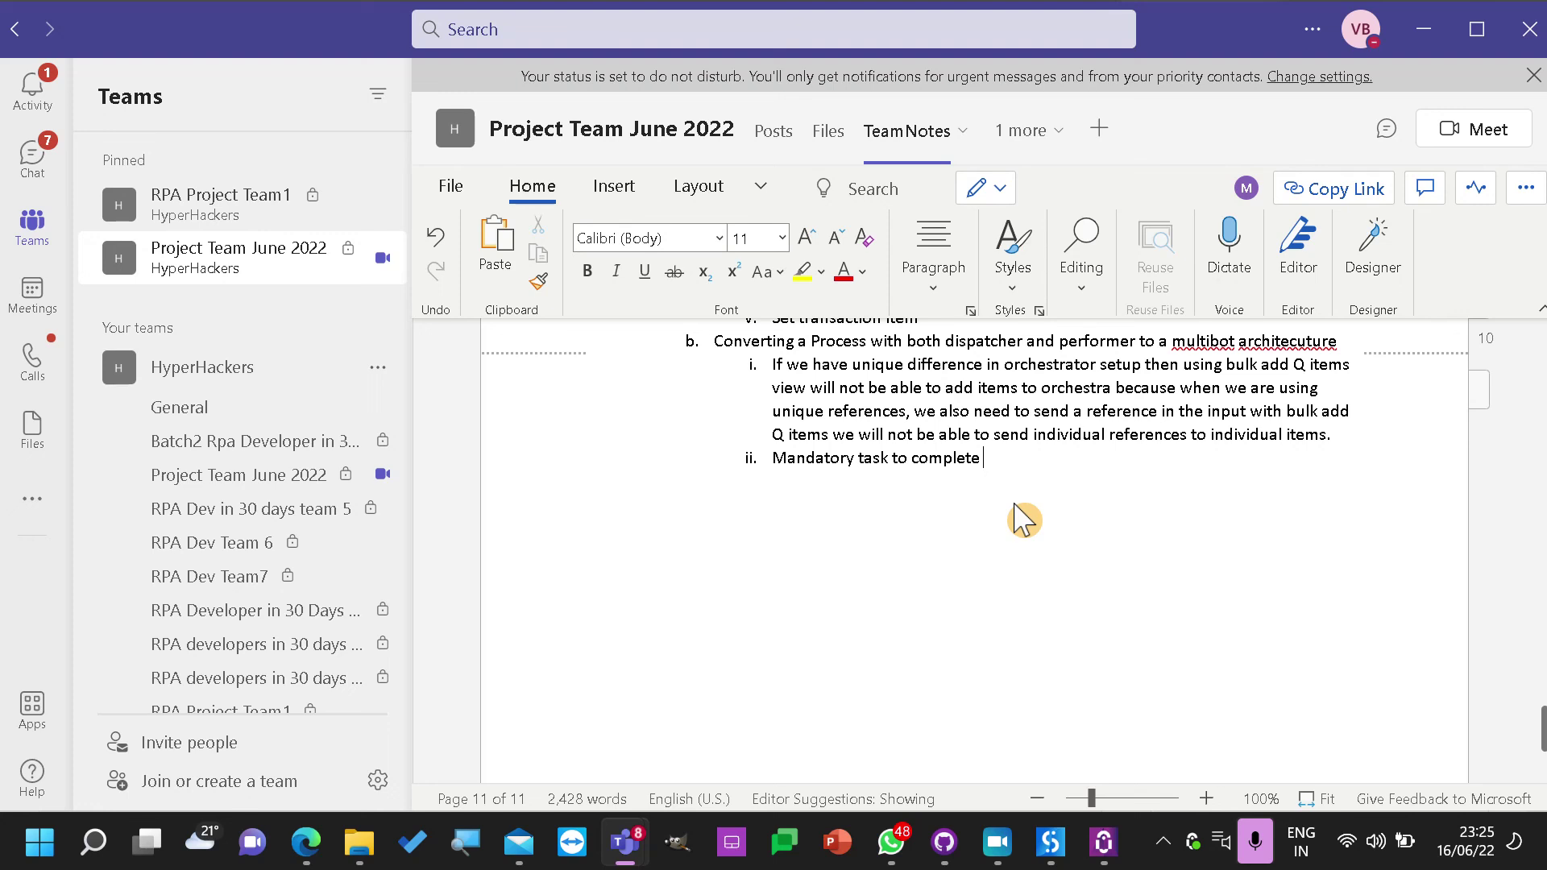
{"action": "type", "text": "Practice with ReFramework (uipath.com)"}
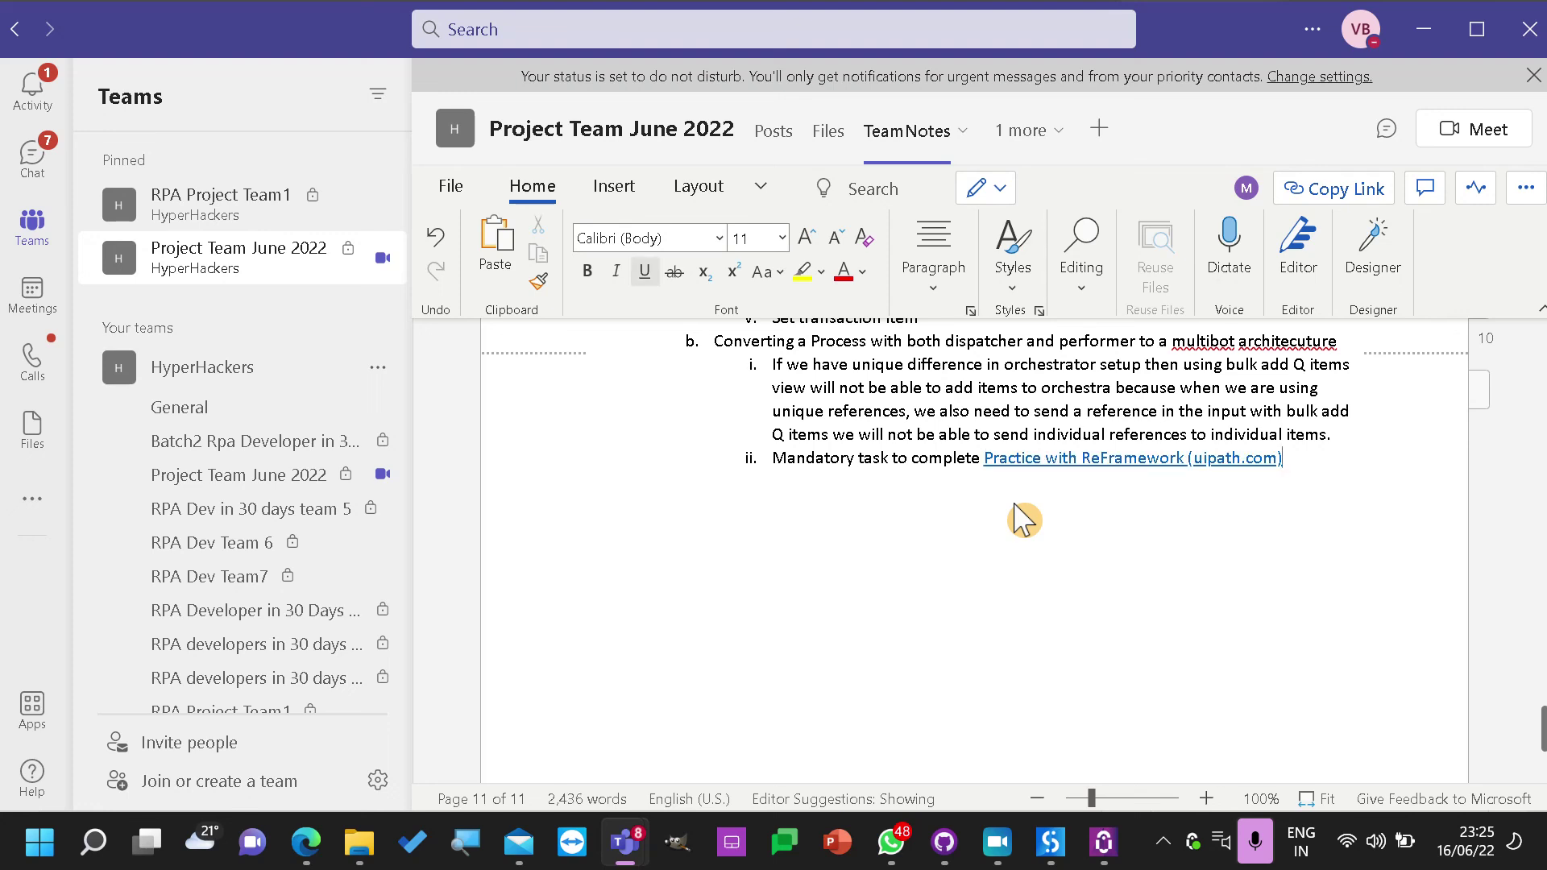
Return to the course in Edge, open the Calculate Client Security Hash - Process Design Document item and expand its full path
{"action": "key", "text": "alt+Tab"}
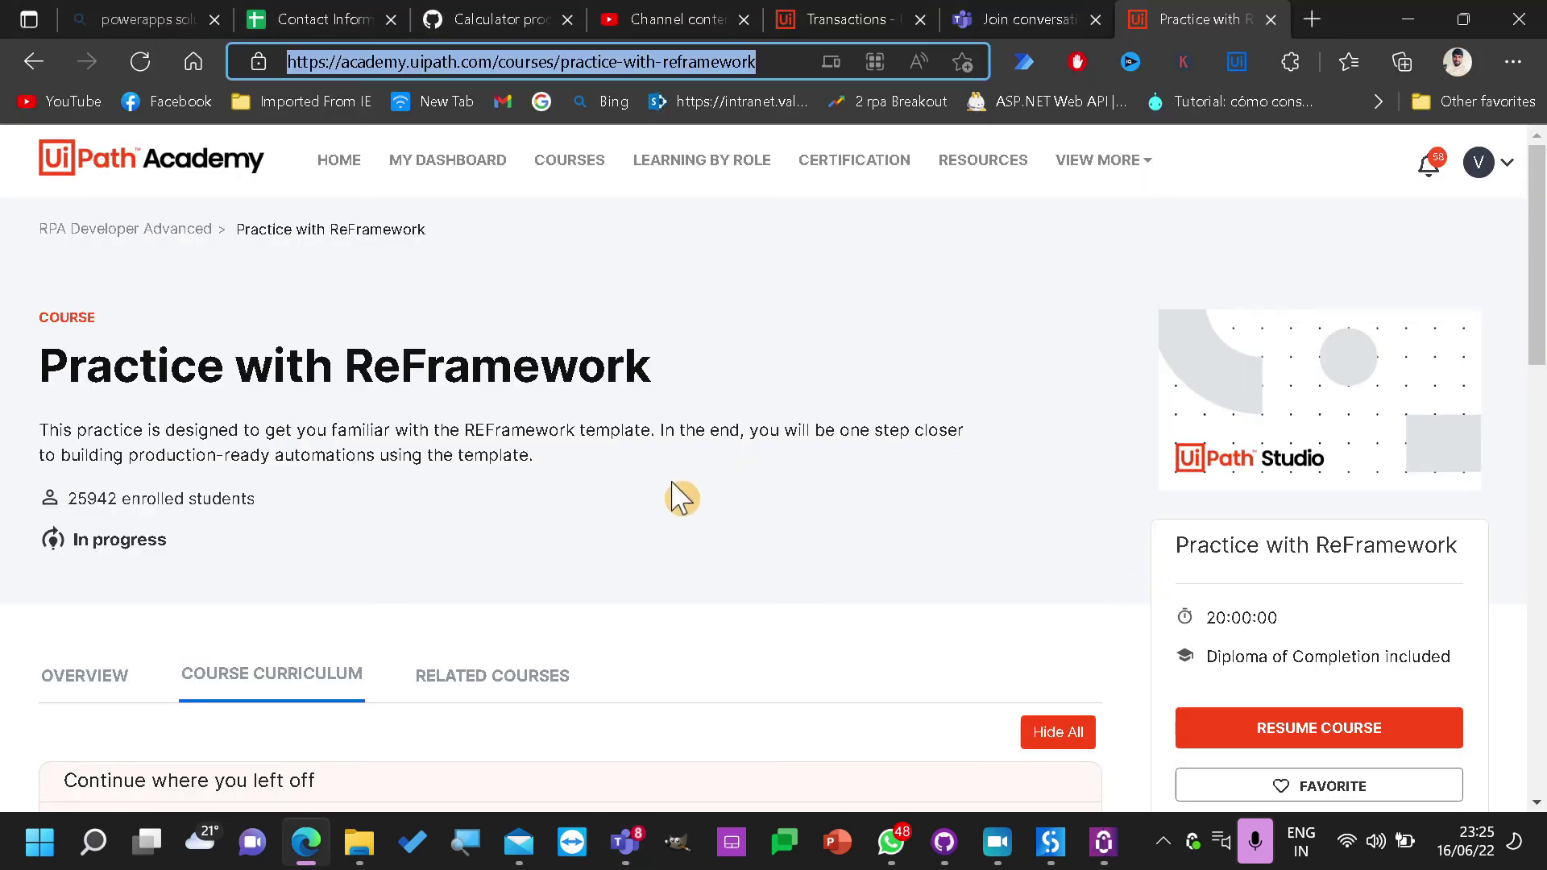
{"action": "scroll", "coordinate": [681, 498], "scroll_direction": "down", "scroll_amount": 3}
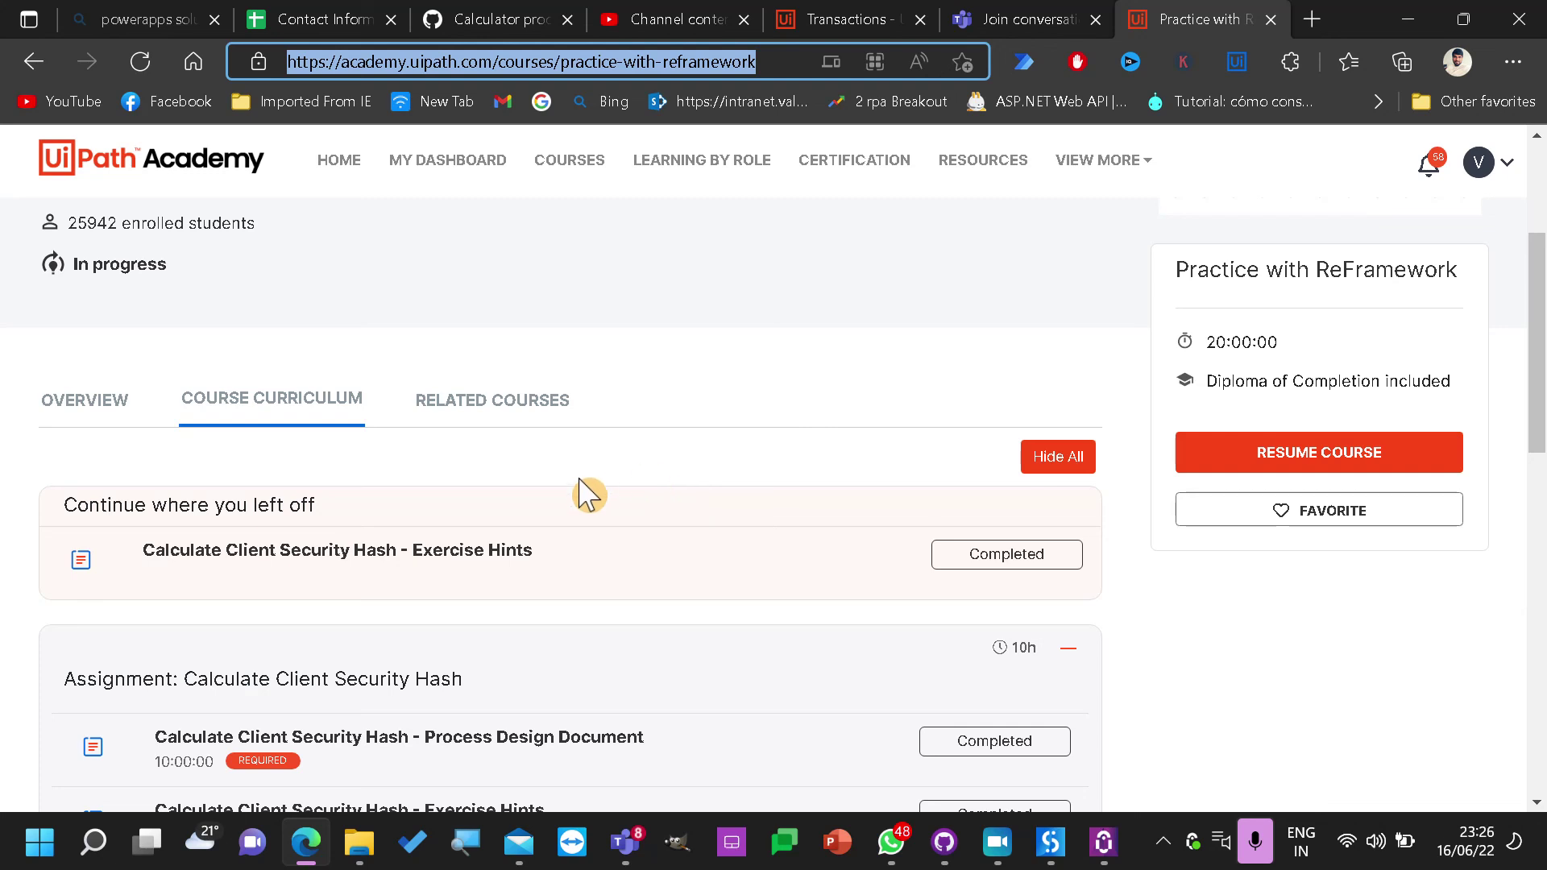
{"action": "scroll", "coordinate": [590, 481], "scroll_direction": "down", "scroll_amount": 3}
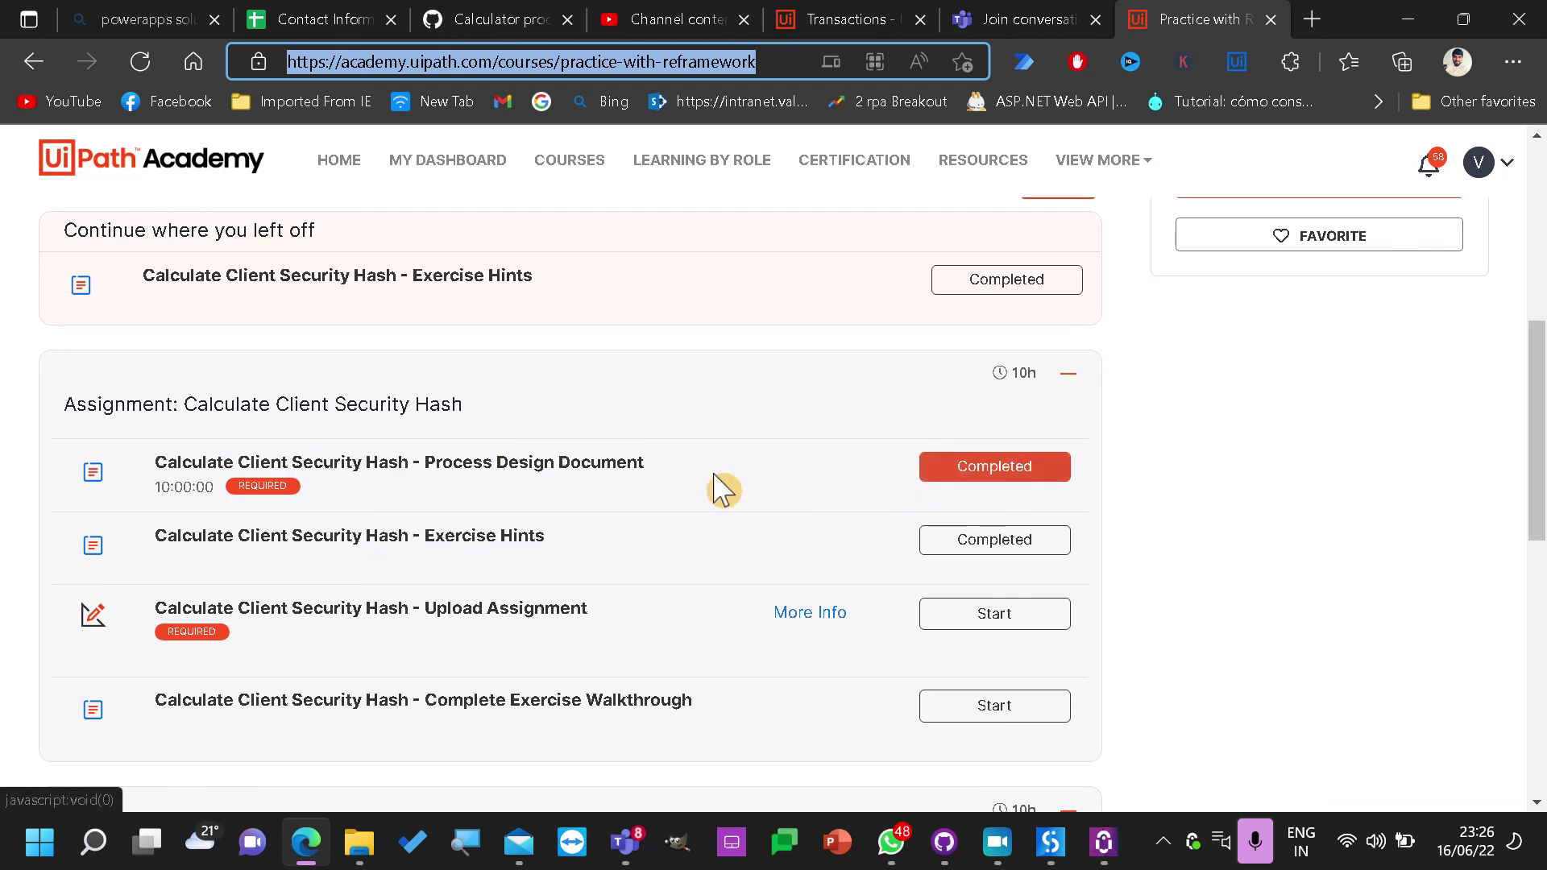
{"action": "left_click", "coordinate": [387, 466]}
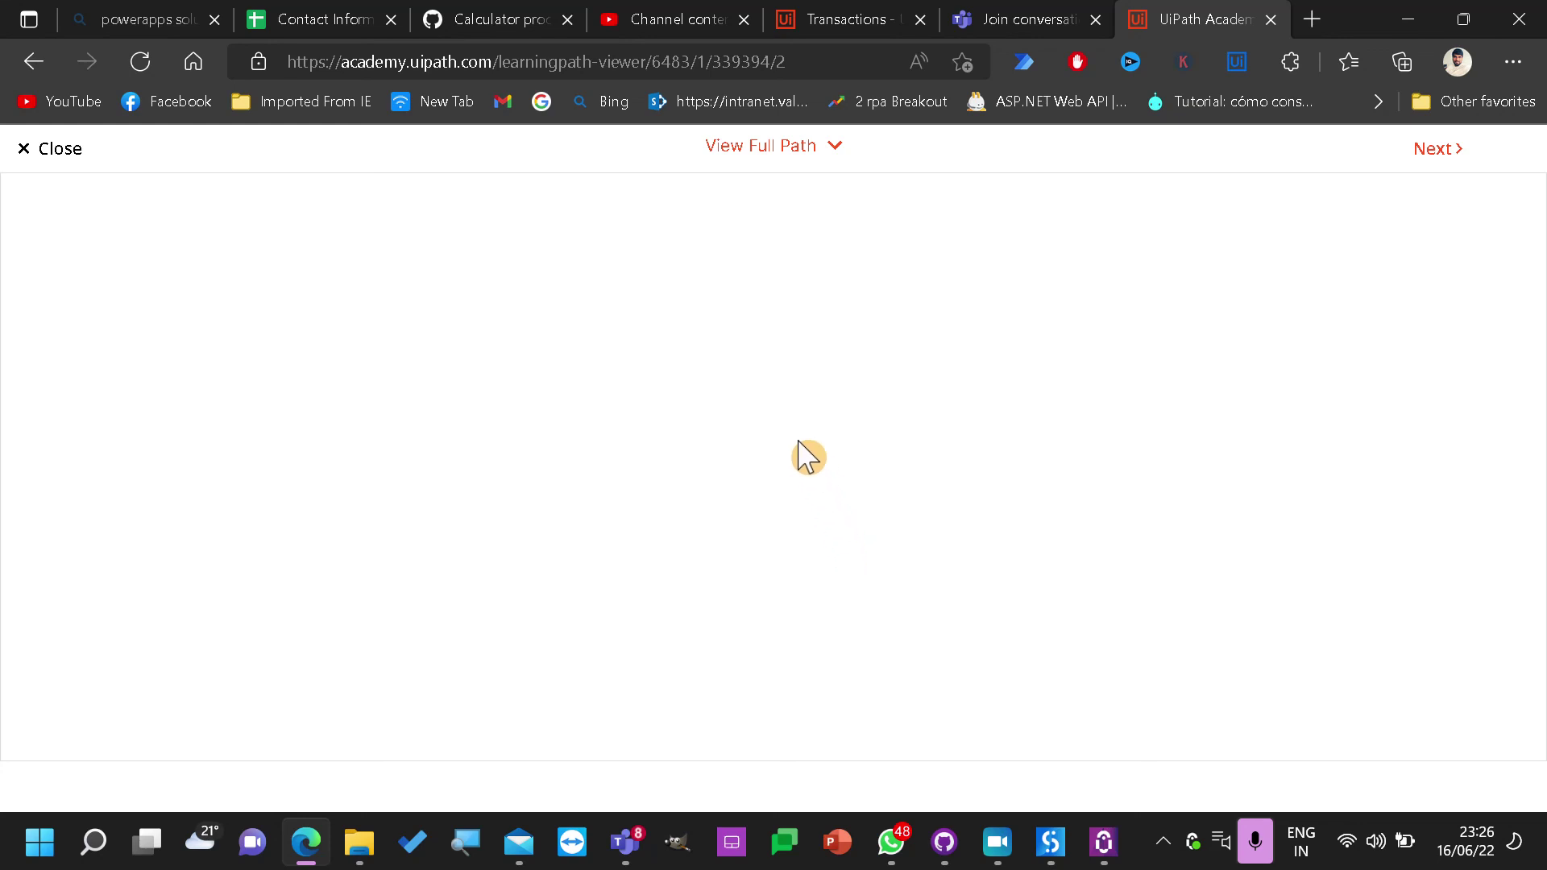
{"action": "left_click", "coordinate": [833, 148]}
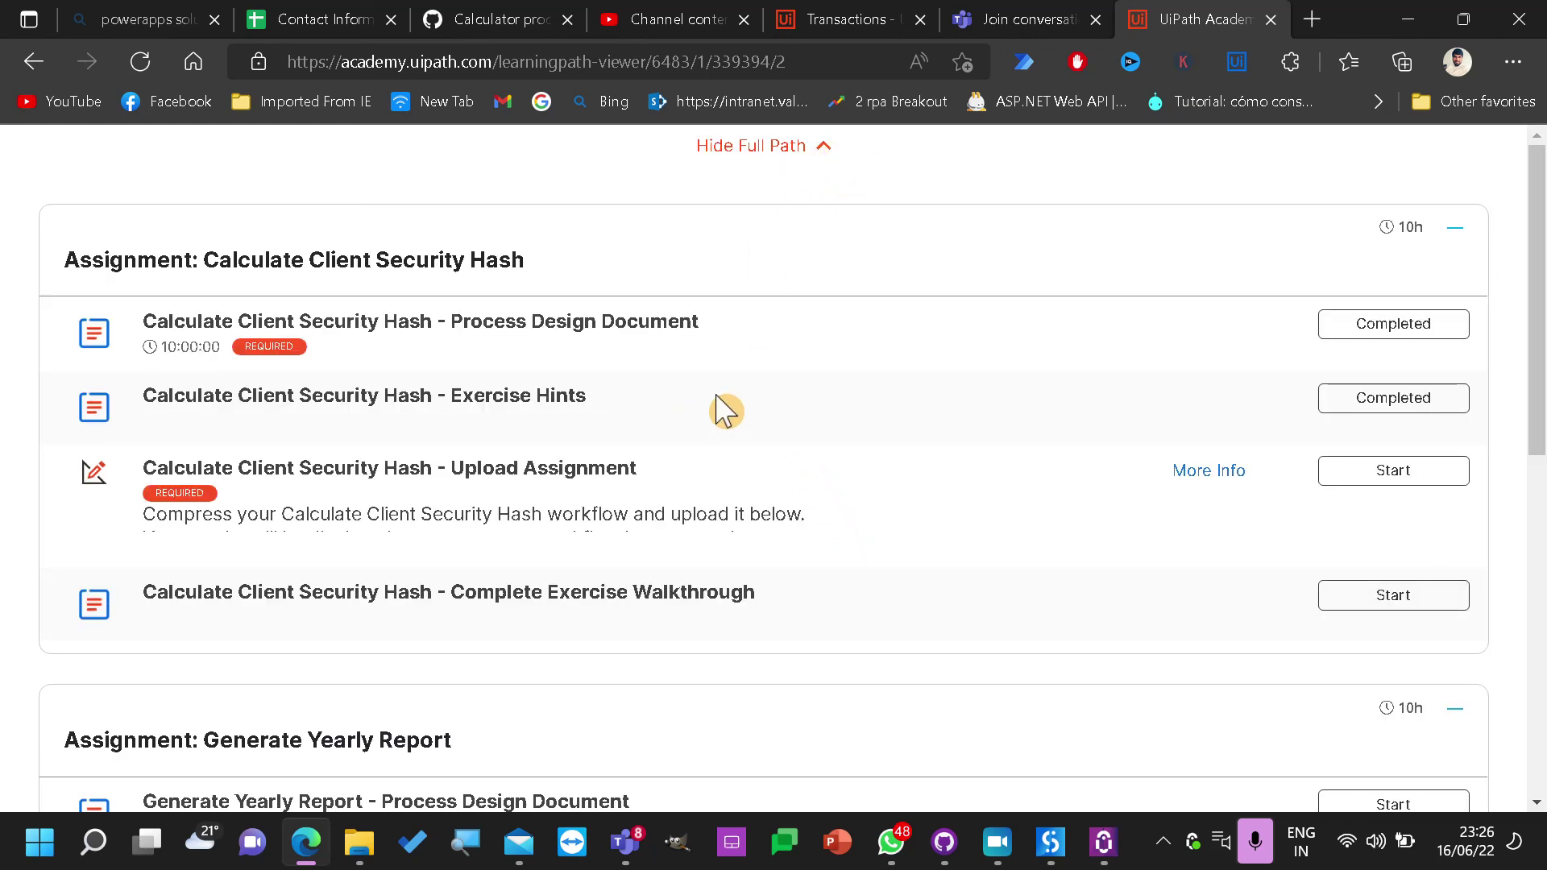
Open the Calculate Client Security Hash - Exercise Hints item and start its module to reach the walkthrough PDF
{"action": "left_click", "coordinate": [333, 403]}
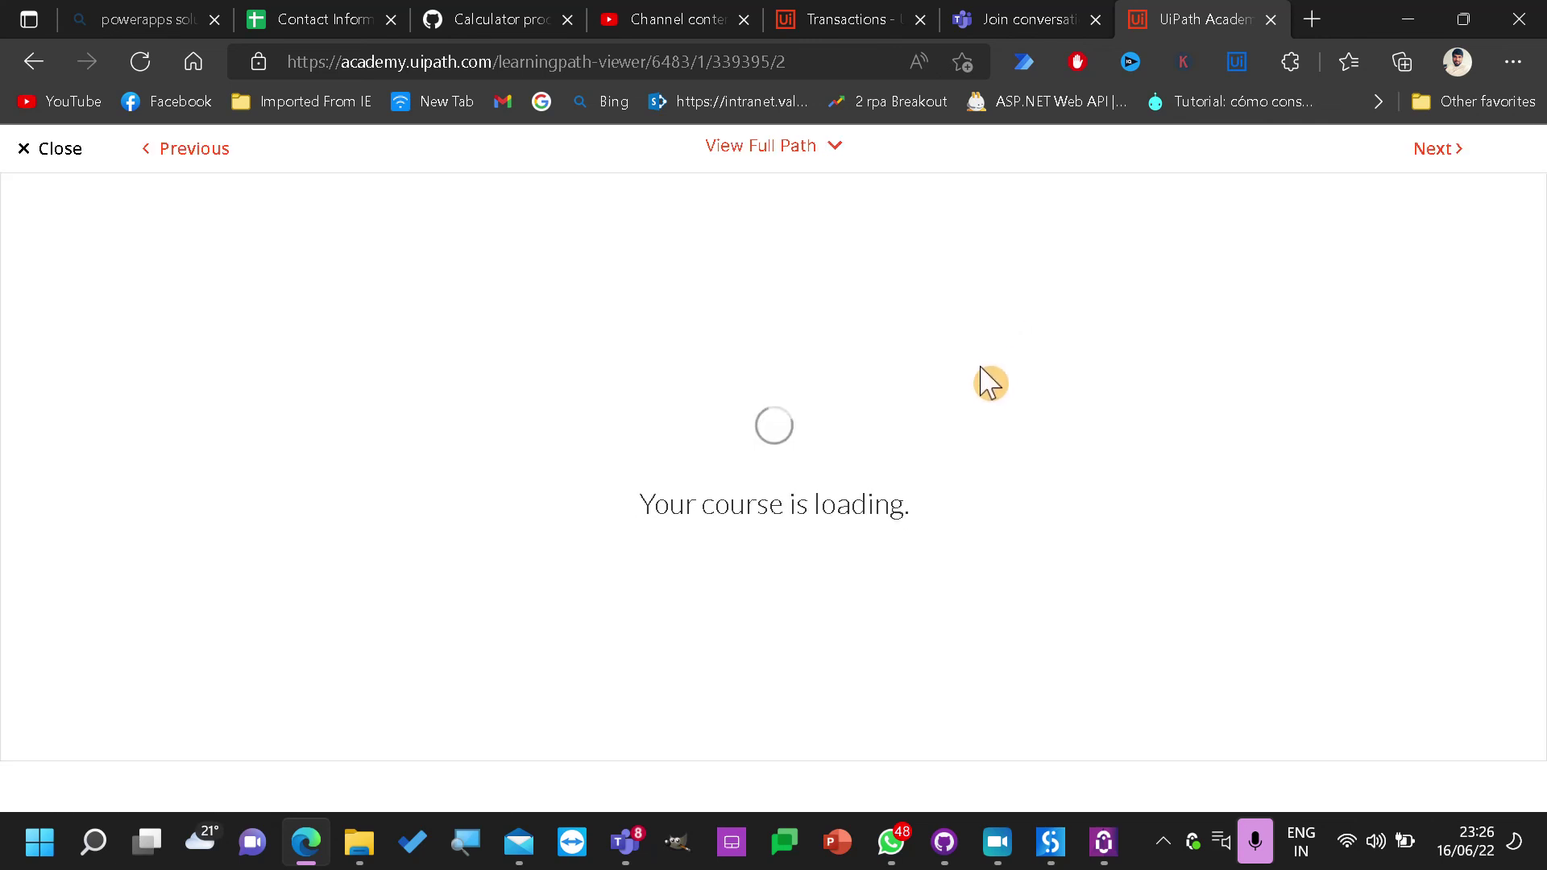
{"action": "scroll", "coordinate": [838, 487], "scroll_direction": "down", "scroll_amount": 3}
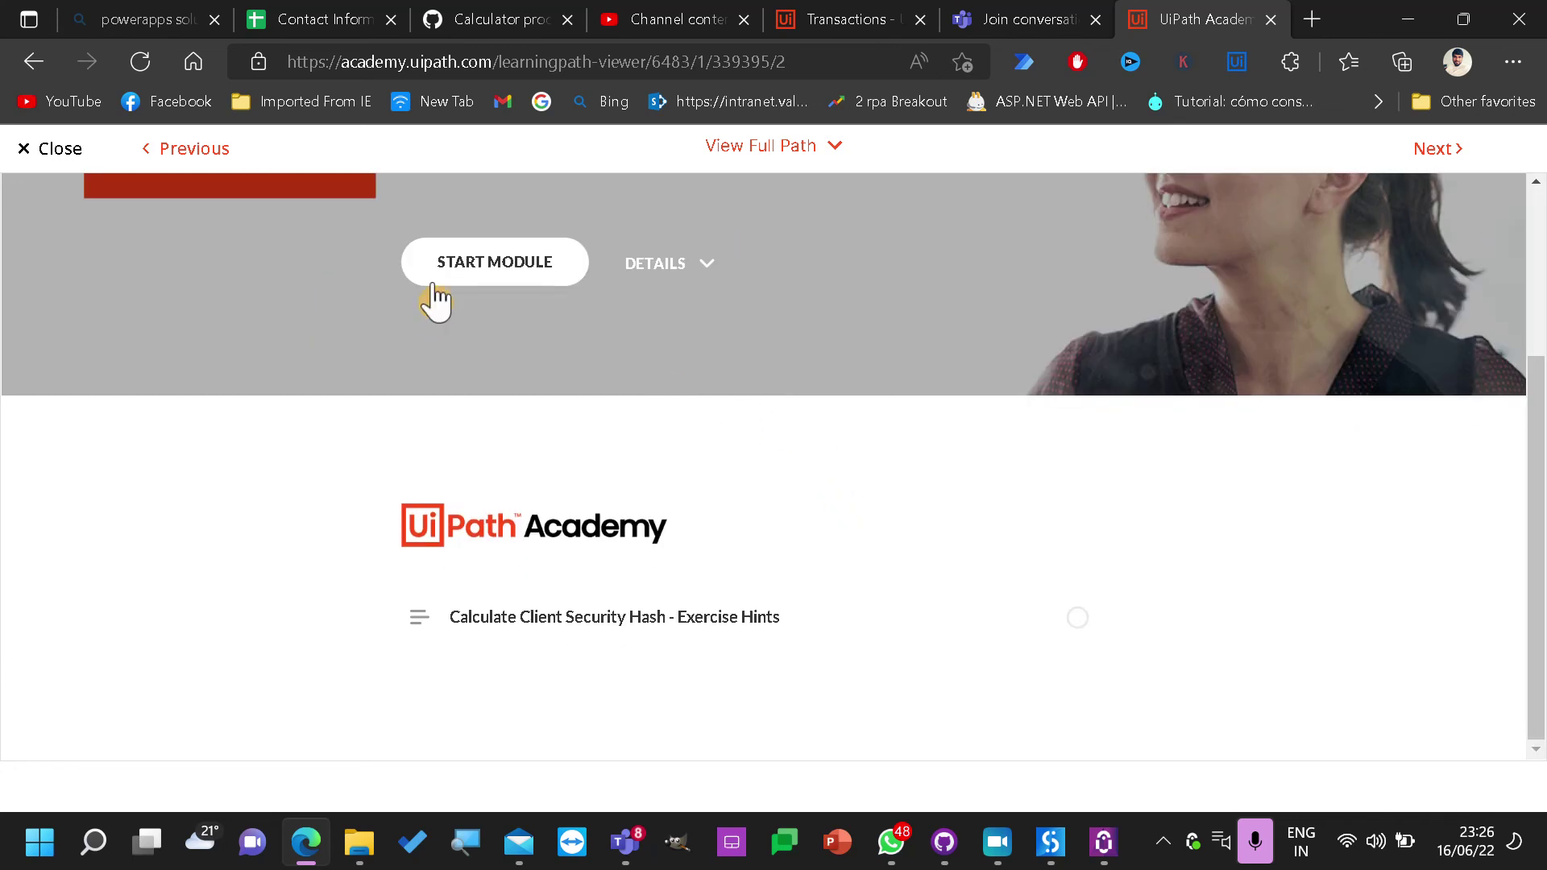
{"action": "left_click", "coordinate": [494, 282]}
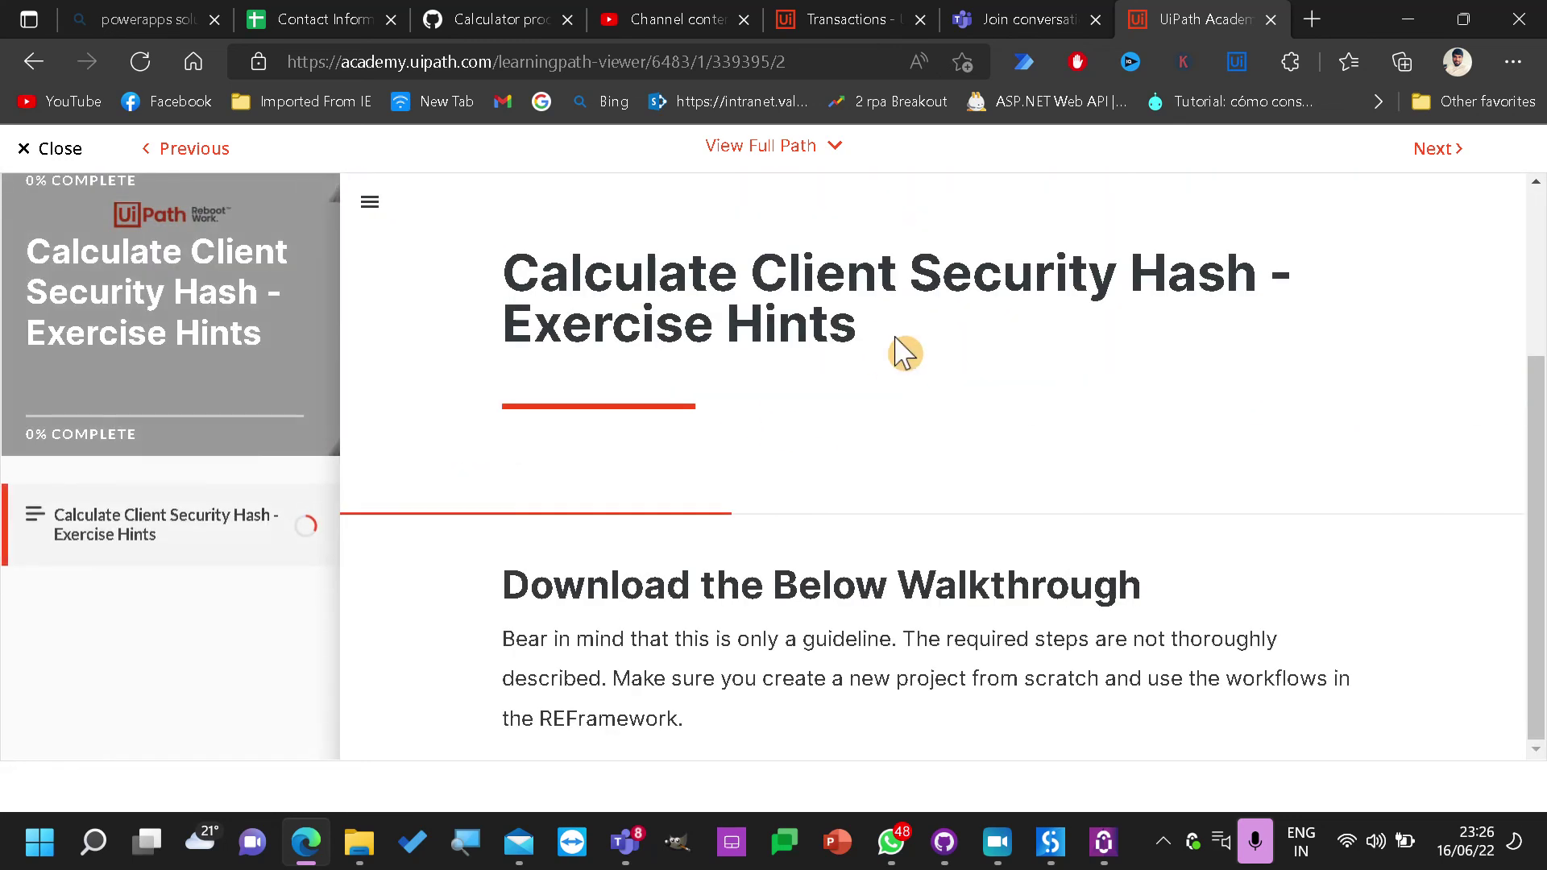
{"action": "scroll", "coordinate": [796, 427], "scroll_direction": "down", "scroll_amount": 3}
{"action": "scroll", "coordinate": [796, 435], "scroll_direction": "down", "scroll_amount": 3}
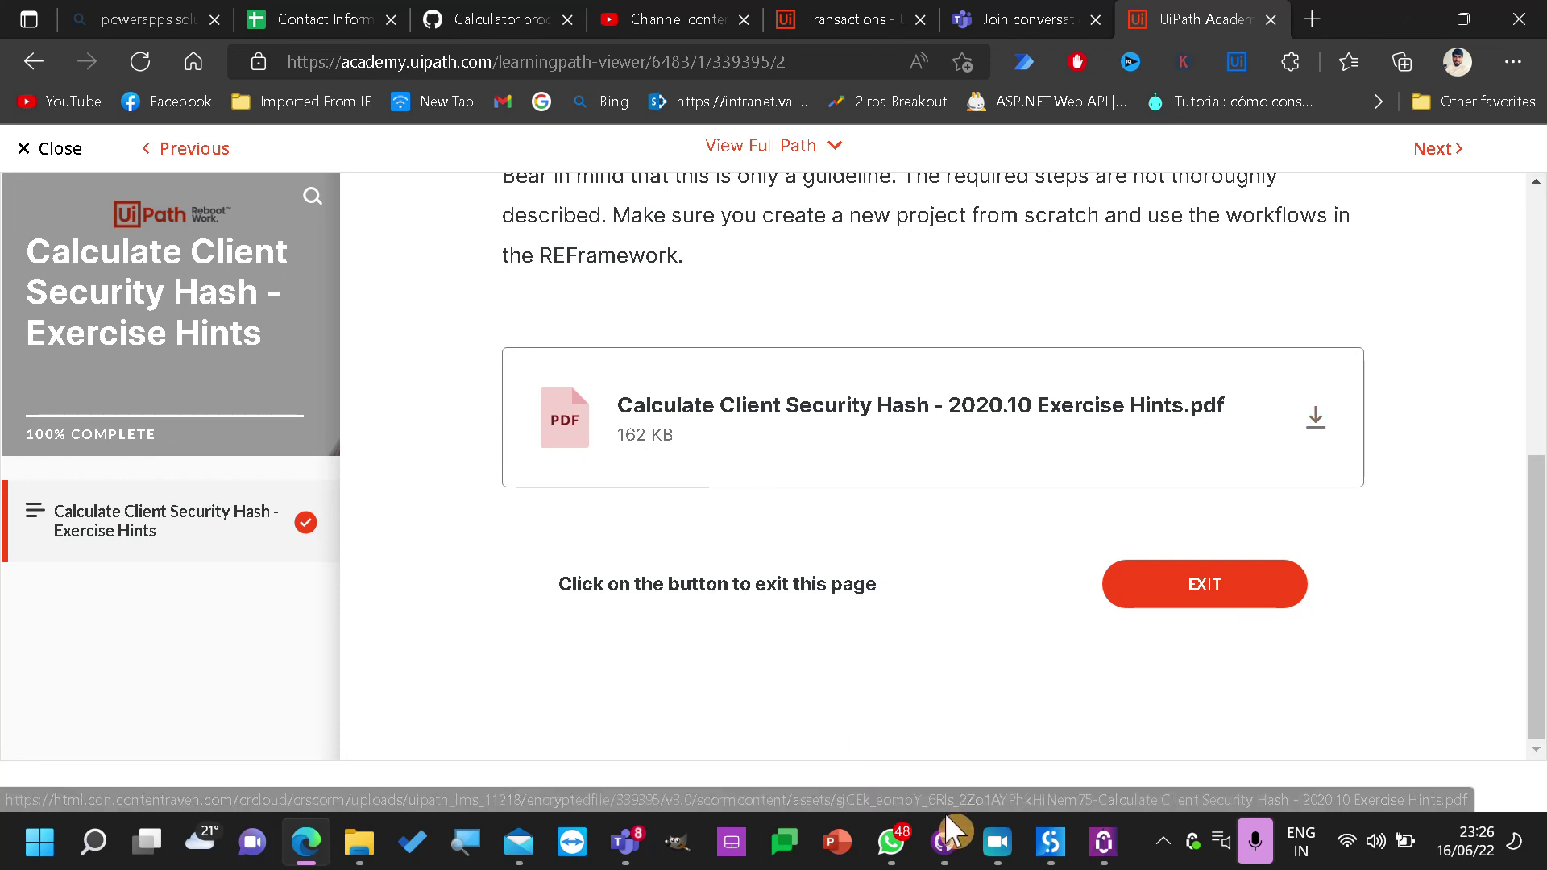
Glance at the Teams meeting window, minimize it and return to the Exercise Hints page in Edge
{"action": "mouse_move", "coordinate": [627, 846]}
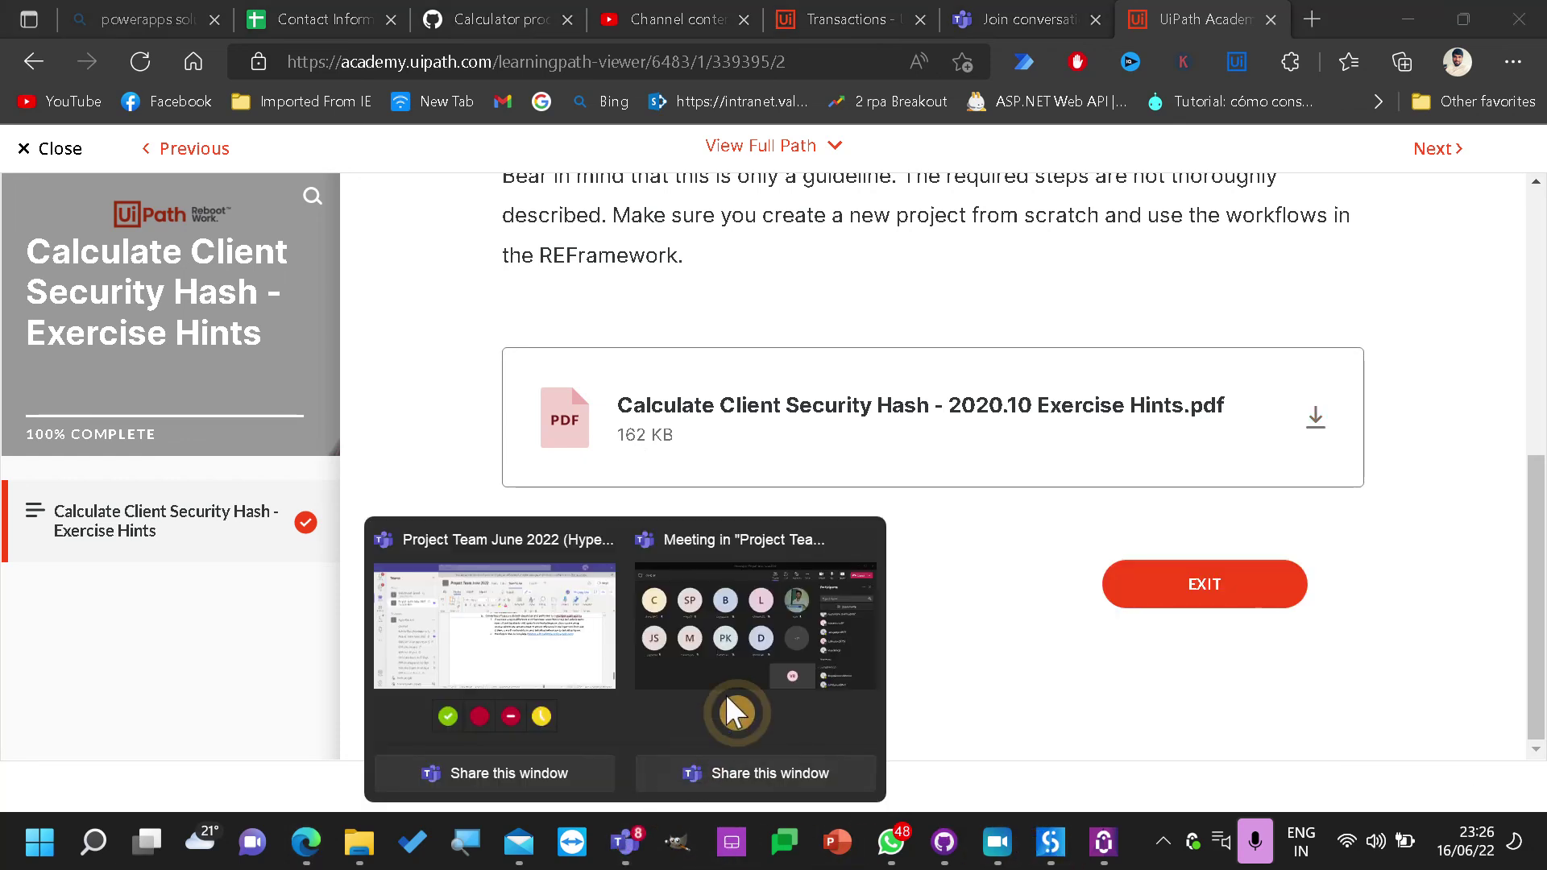
{"action": "left_click", "coordinate": [732, 708]}
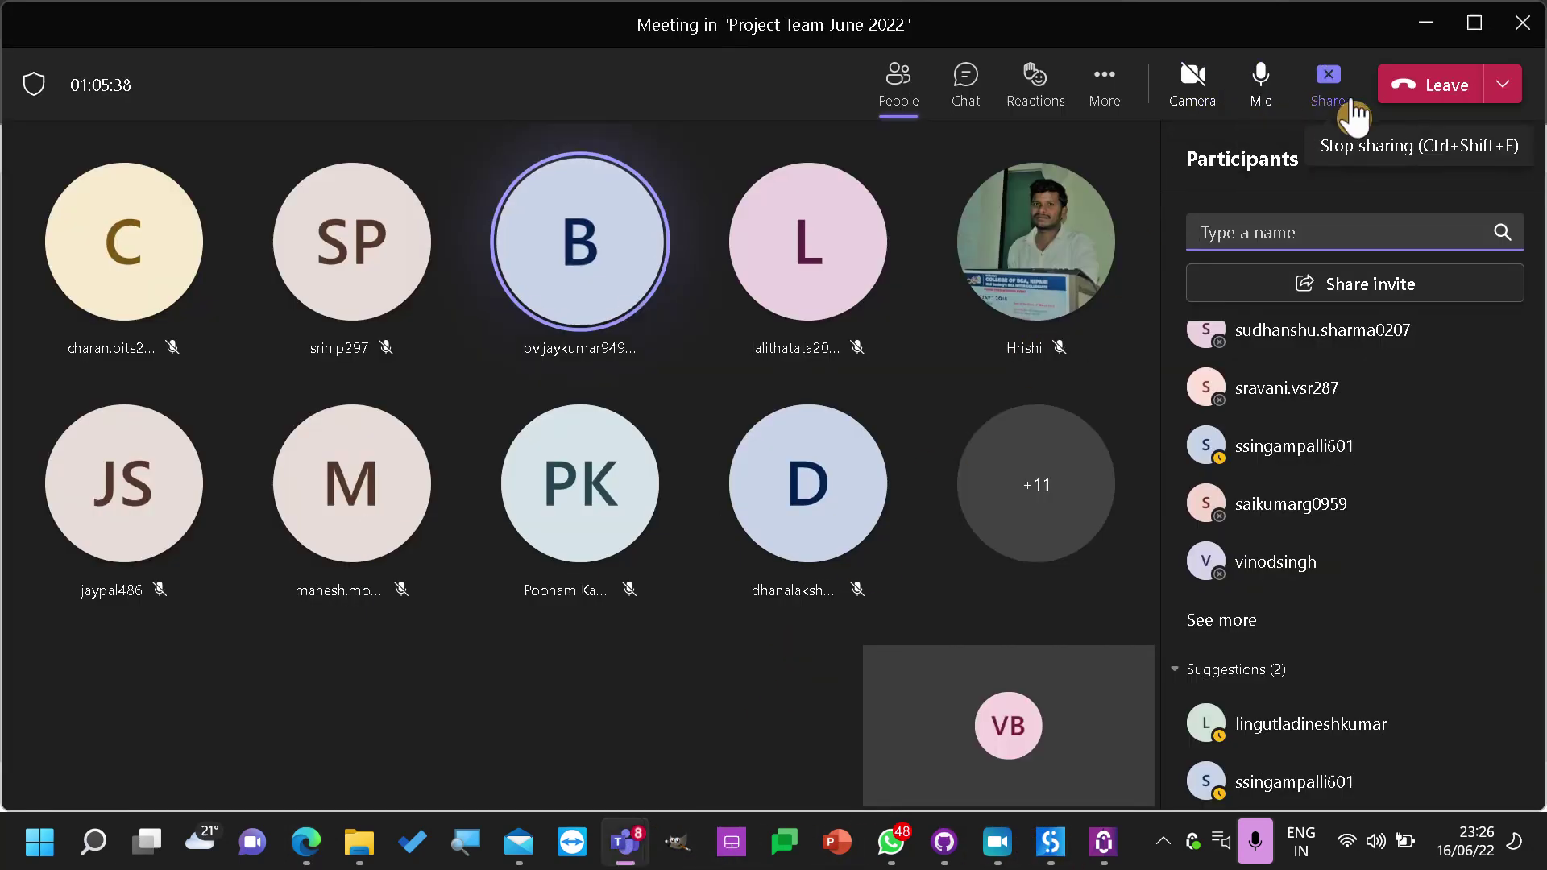
{"action": "left_click", "coordinate": [1427, 25]}
{"action": "left_click", "coordinate": [761, 65]}
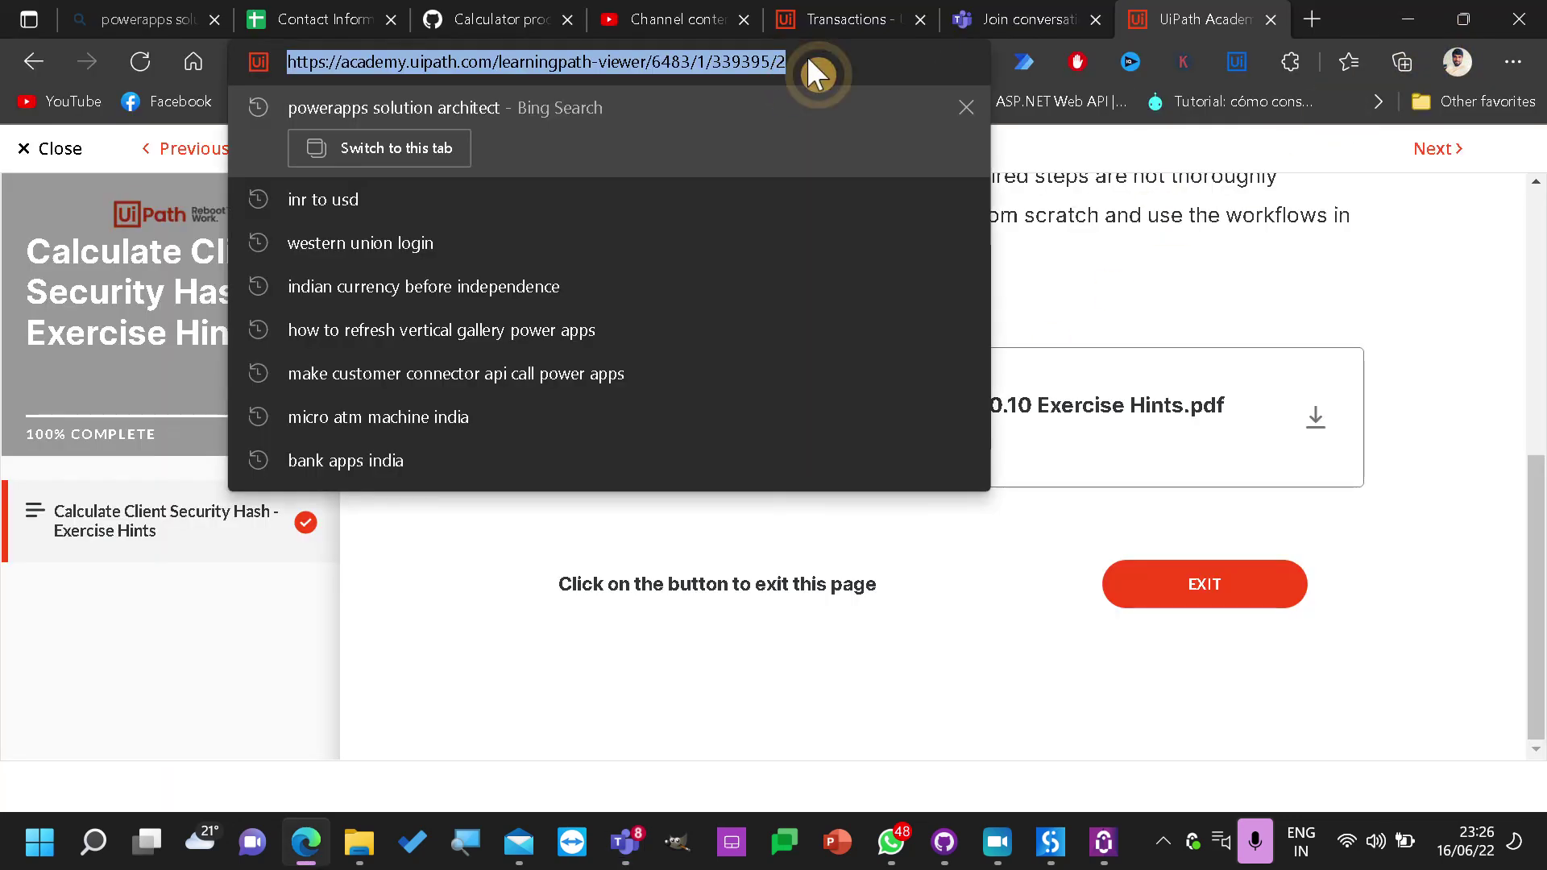
{"action": "left_click", "coordinate": [984, 655]}
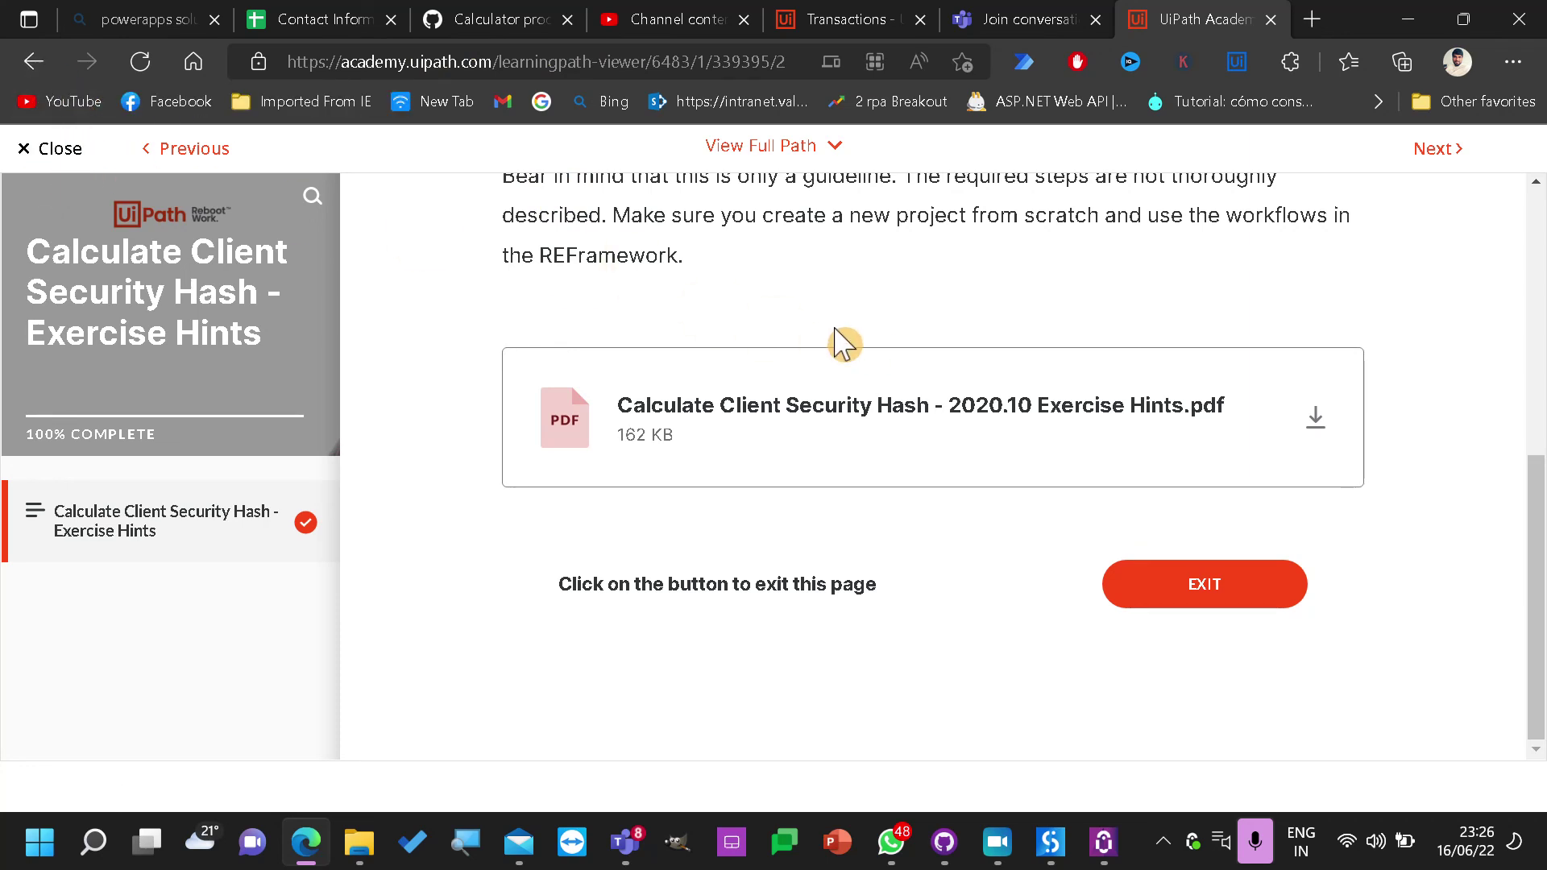
Reopen the Exercise Hints item from the course curriculum, then download and open Calculate Client Security Hash - 2020.10 Exercise Hints.pdf
{"action": "scroll", "coordinate": [644, 632], "scroll_direction": "down", "scroll_amount": 9}
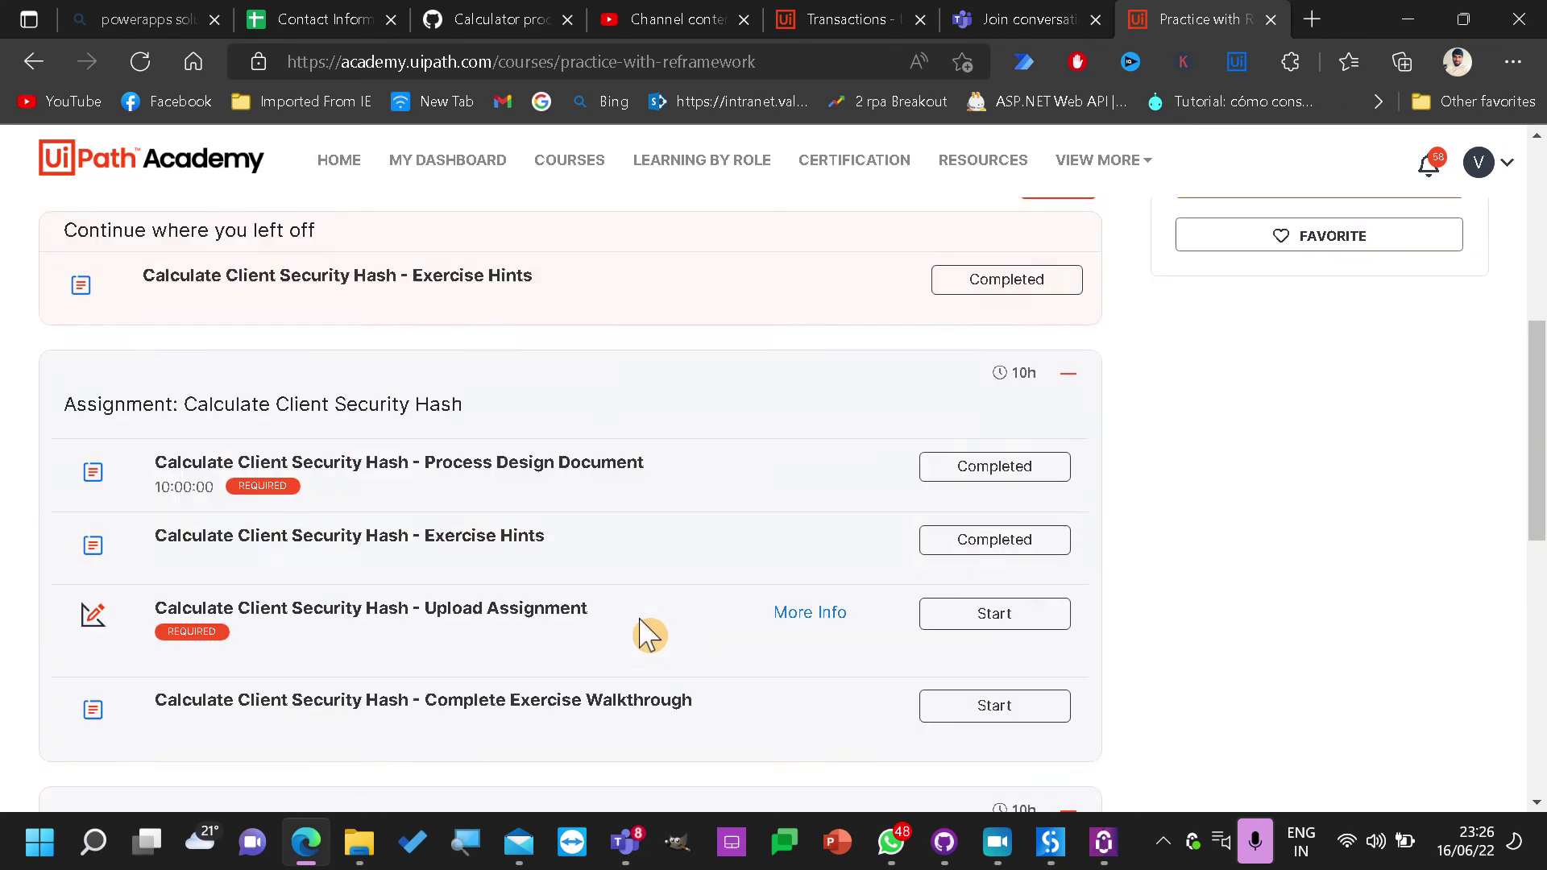
{"action": "scroll", "coordinate": [644, 631], "scroll_direction": "up", "scroll_amount": 6}
{"action": "scroll", "coordinate": [632, 620], "scroll_direction": "down", "scroll_amount": 3}
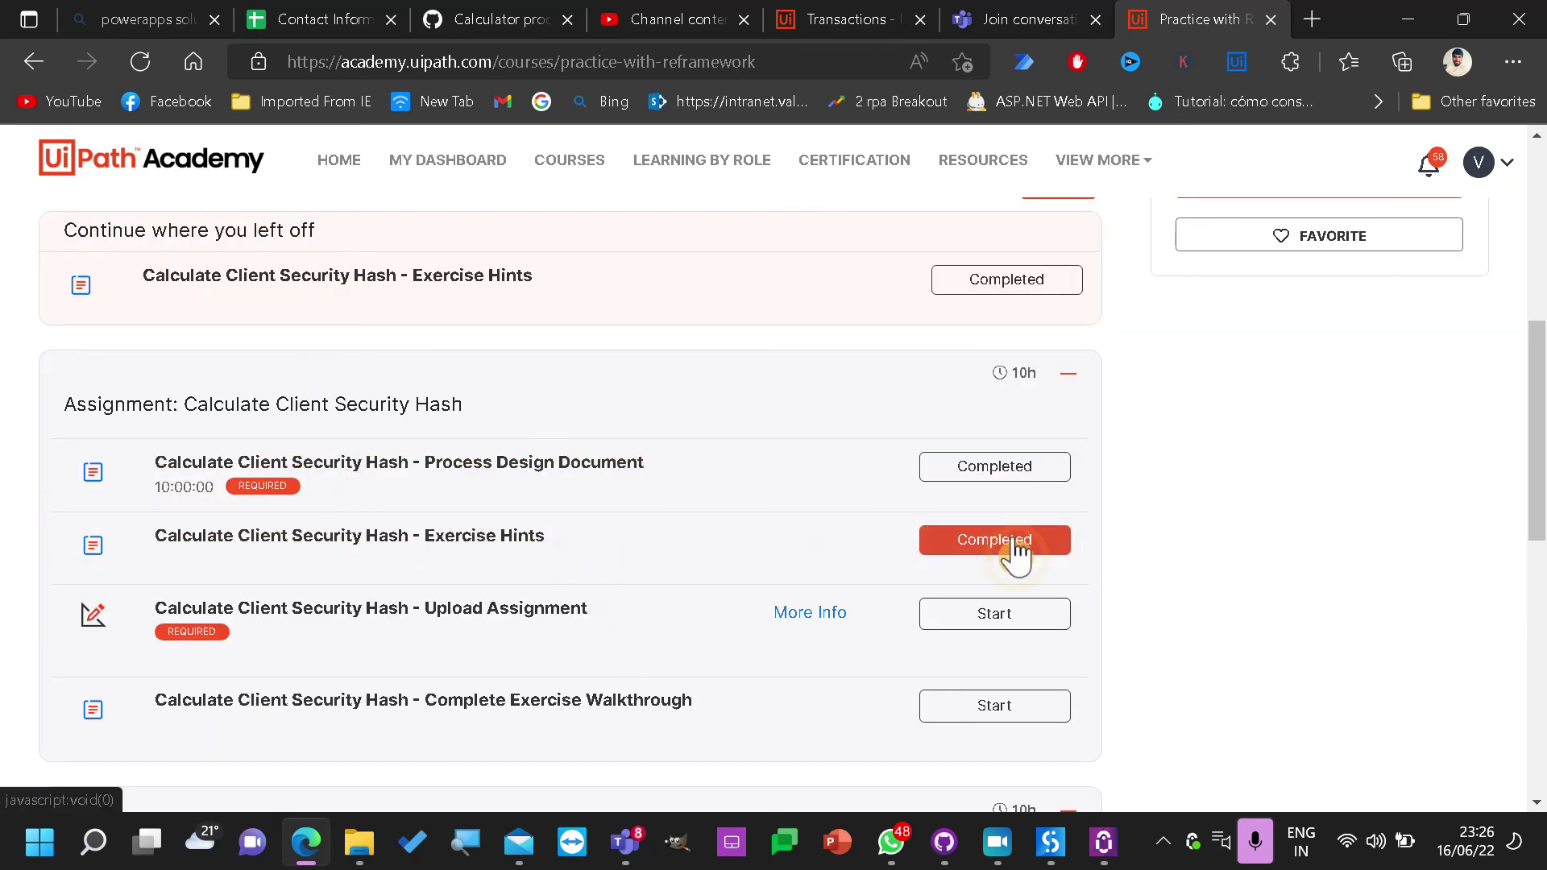
{"action": "left_click", "coordinate": [435, 536]}
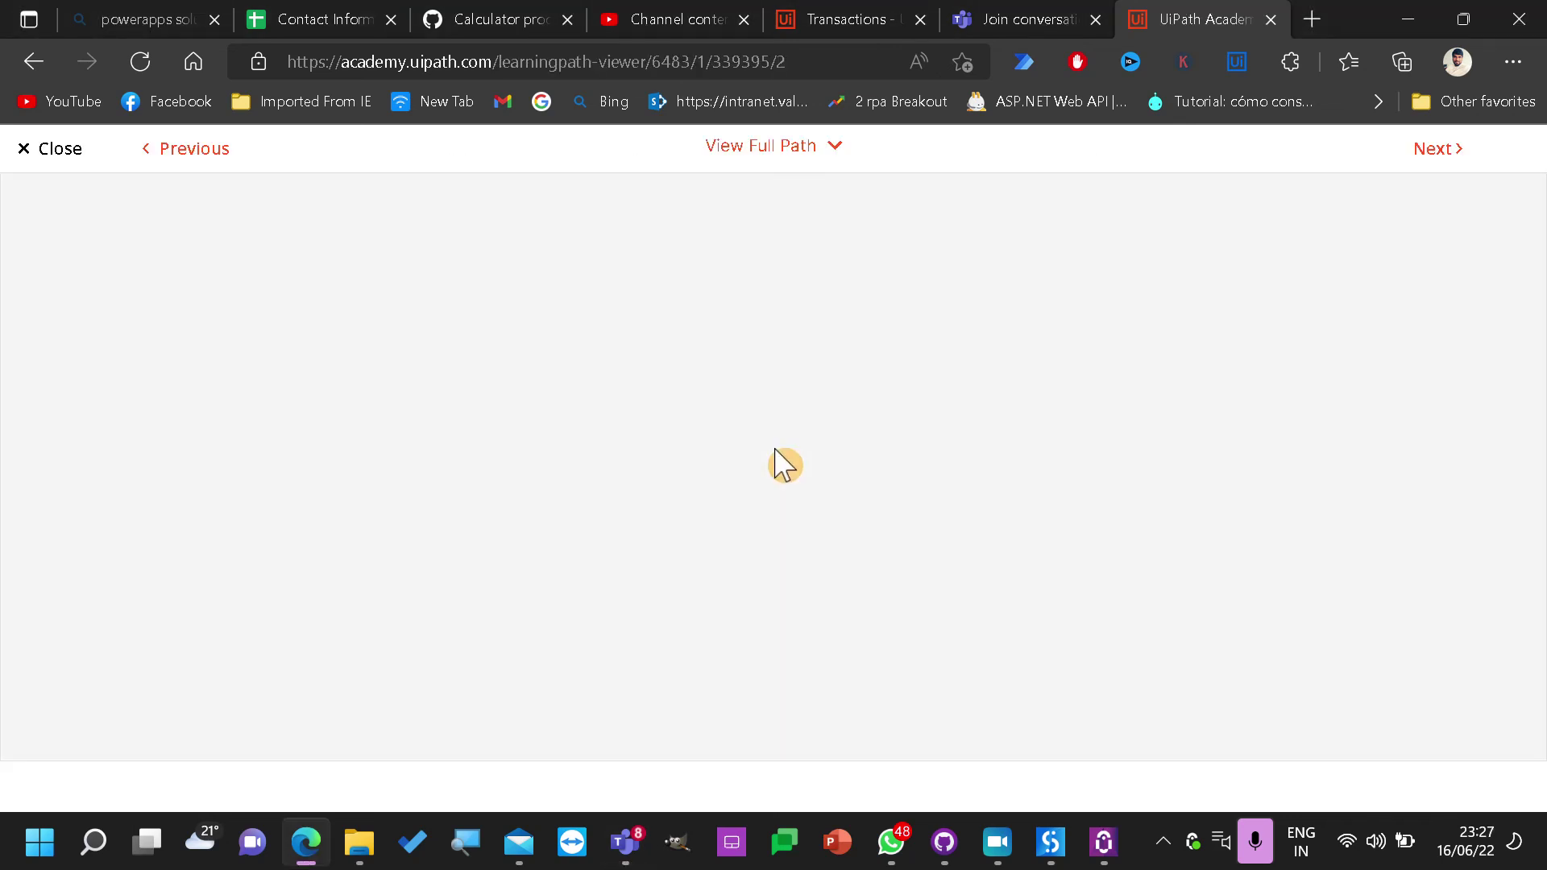
{"action": "scroll", "coordinate": [780, 490], "scroll_direction": "down", "scroll_amount": 6}
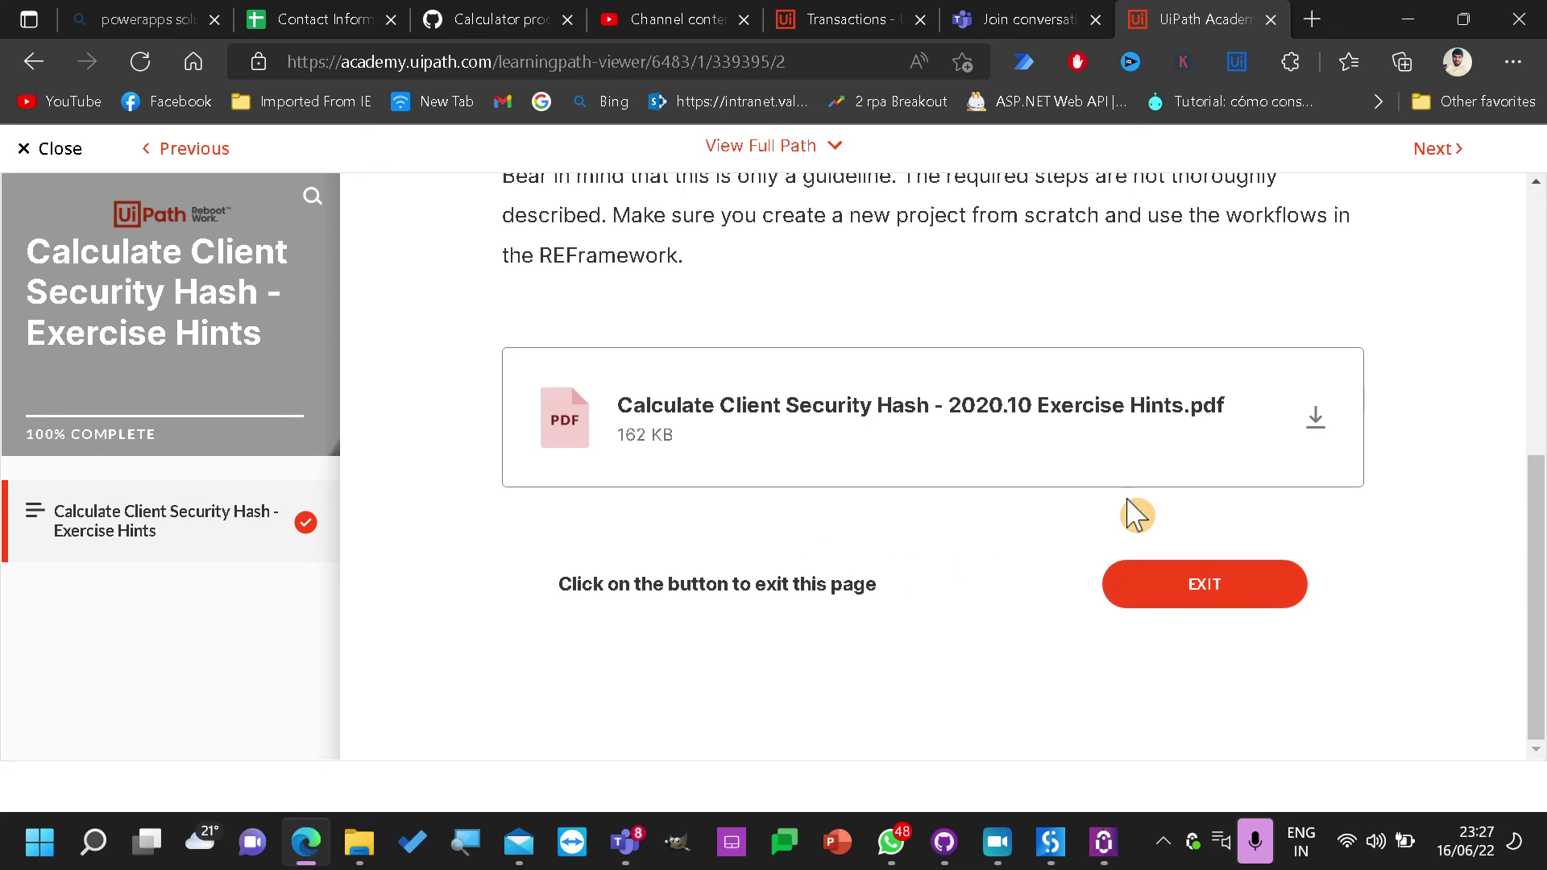
{"action": "left_click", "coordinate": [1275, 435]}
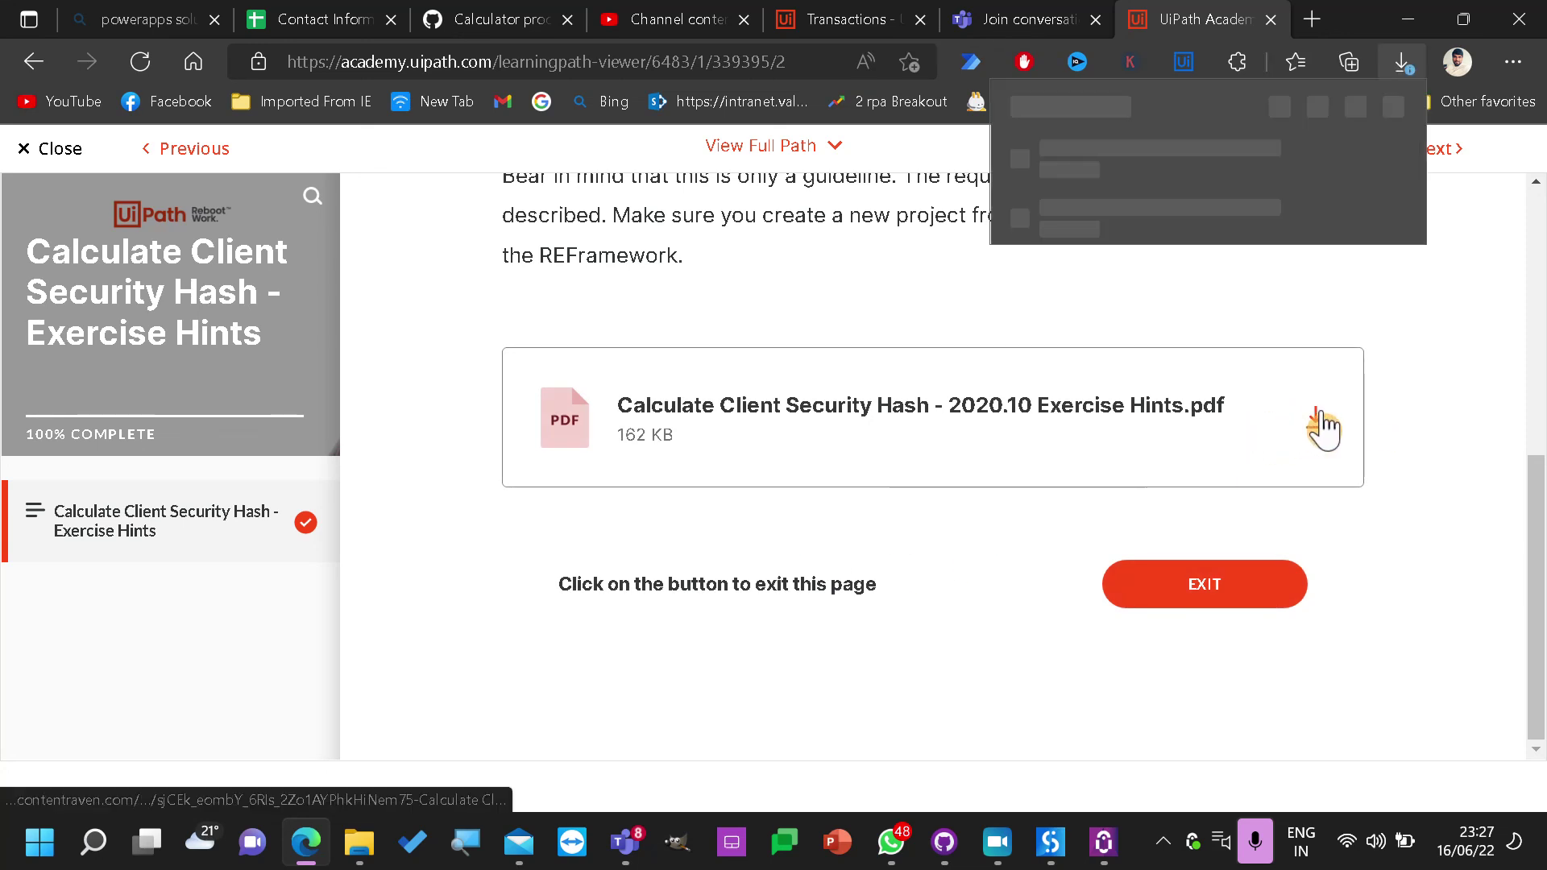
{"action": "left_click", "coordinate": [1103, 208]}
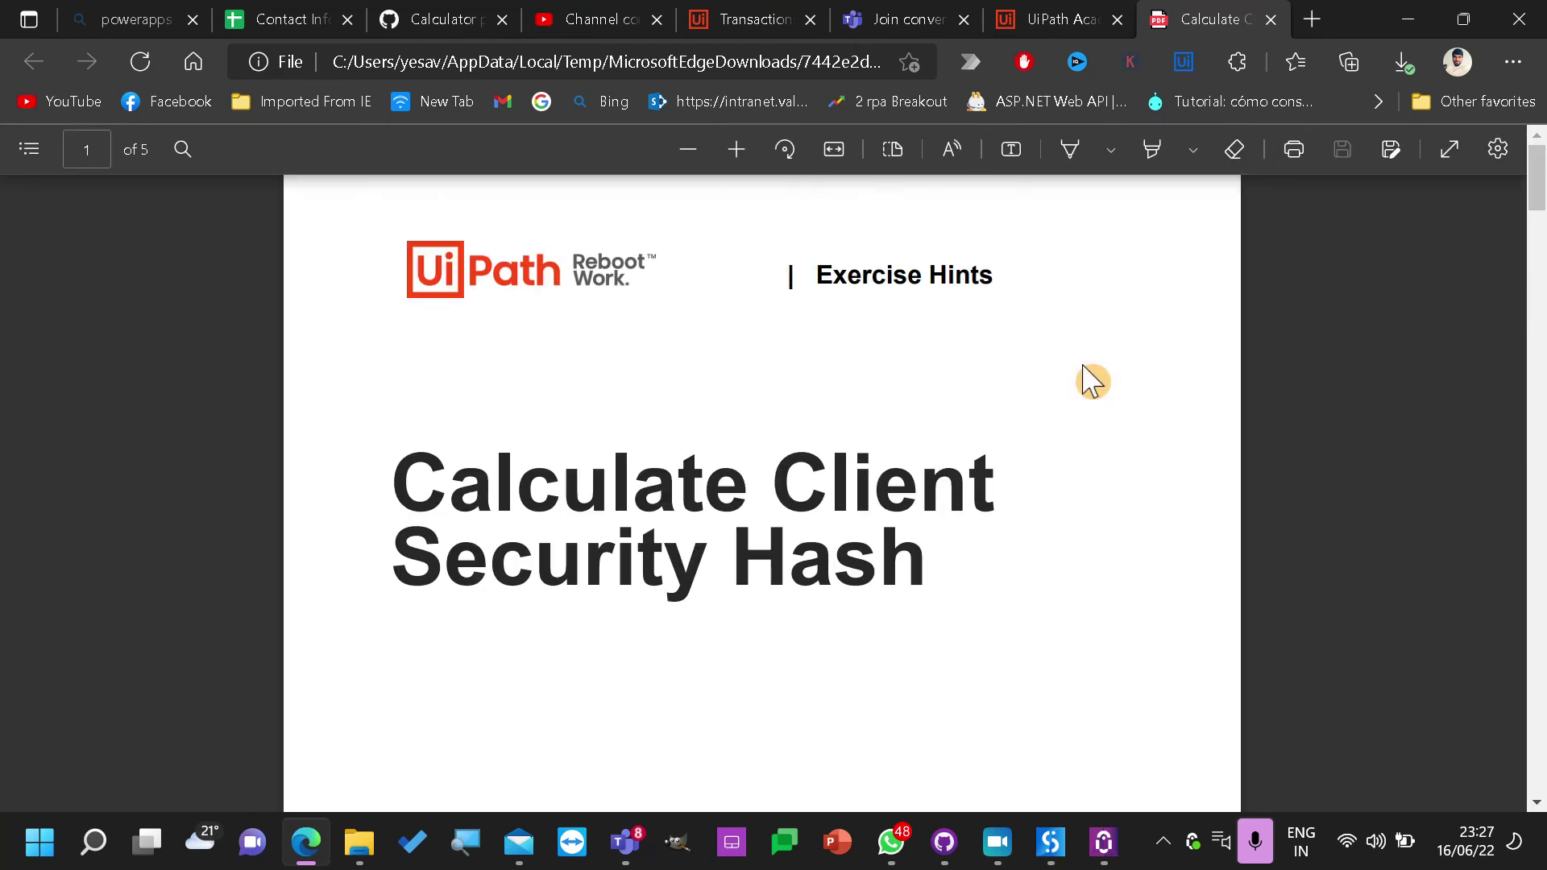
Skim the Exercise Hints PDF to section 2.4 and examine which settings belong in the Settings sheet of Config.xlsx
{"action": "scroll", "coordinate": [1086, 387], "scroll_direction": "down", "scroll_amount": 6}
{"action": "scroll", "coordinate": [1096, 404], "scroll_direction": "down", "scroll_amount": 10}
{"action": "scroll", "coordinate": [1095, 405], "scroll_direction": "down", "scroll_amount": 15}
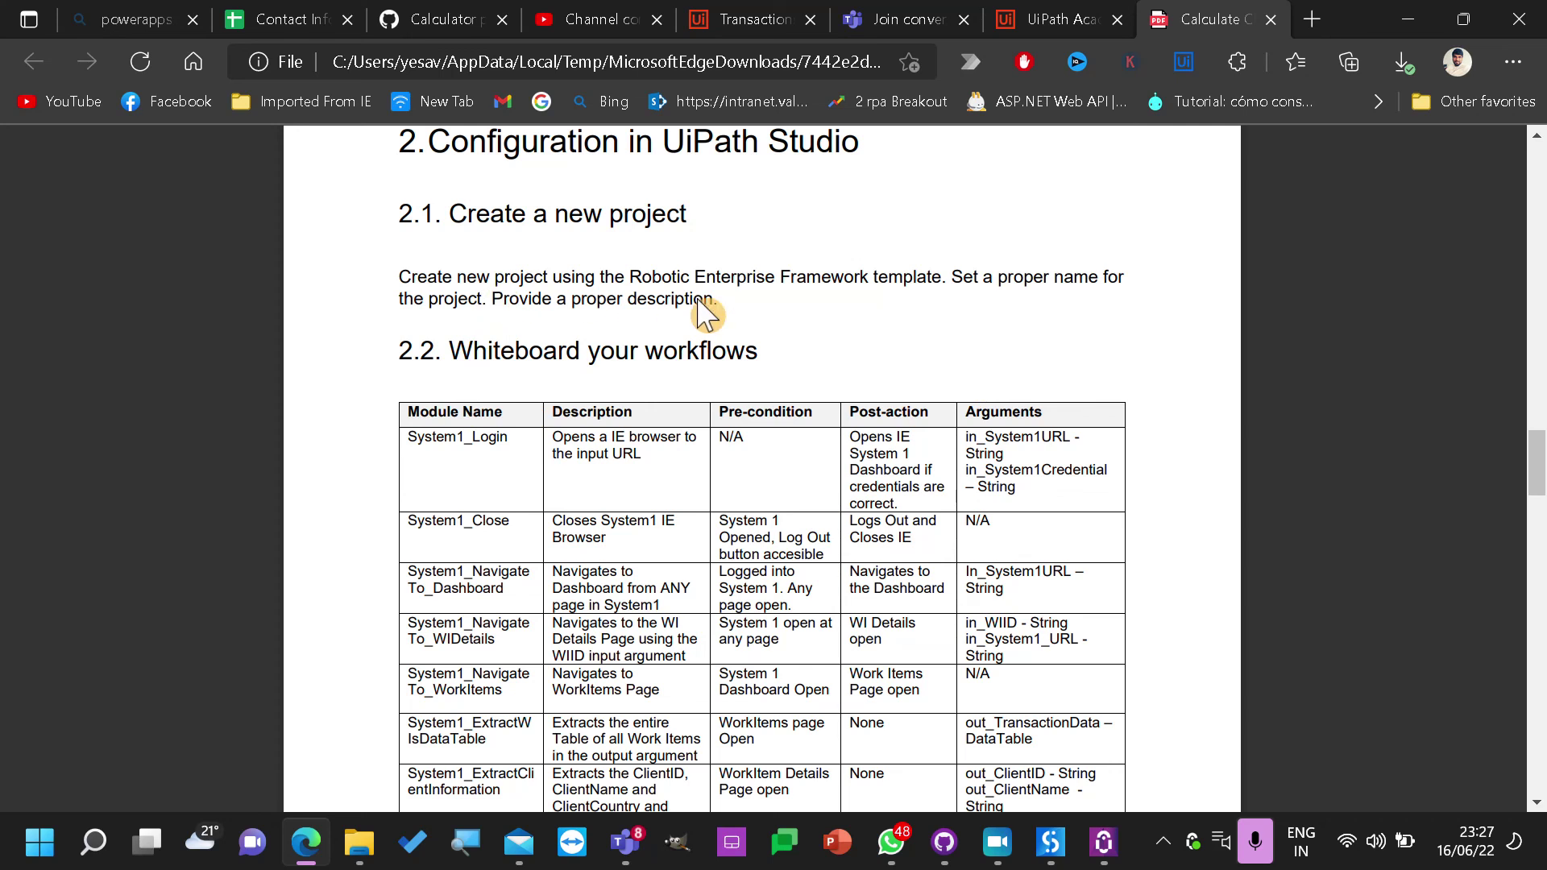
{"action": "scroll", "coordinate": [612, 503], "scroll_direction": "down", "scroll_amount": 15}
{"action": "scroll", "coordinate": [610, 502], "scroll_direction": "down", "scroll_amount": 3}
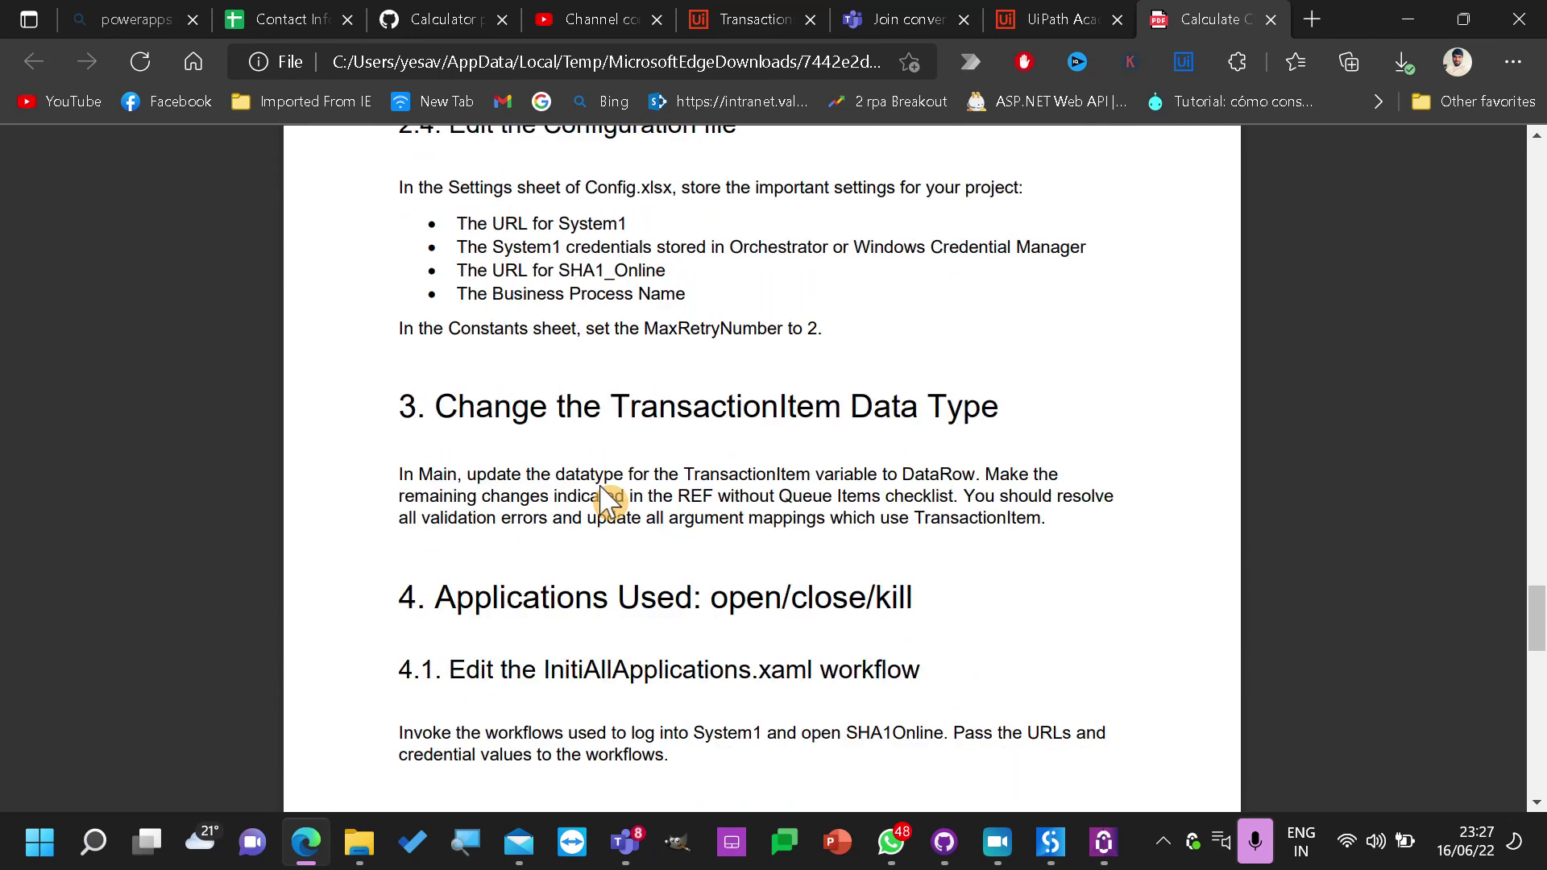
{"action": "left_click_drag", "start_coordinate": [421, 187], "coordinate": [993, 193]}
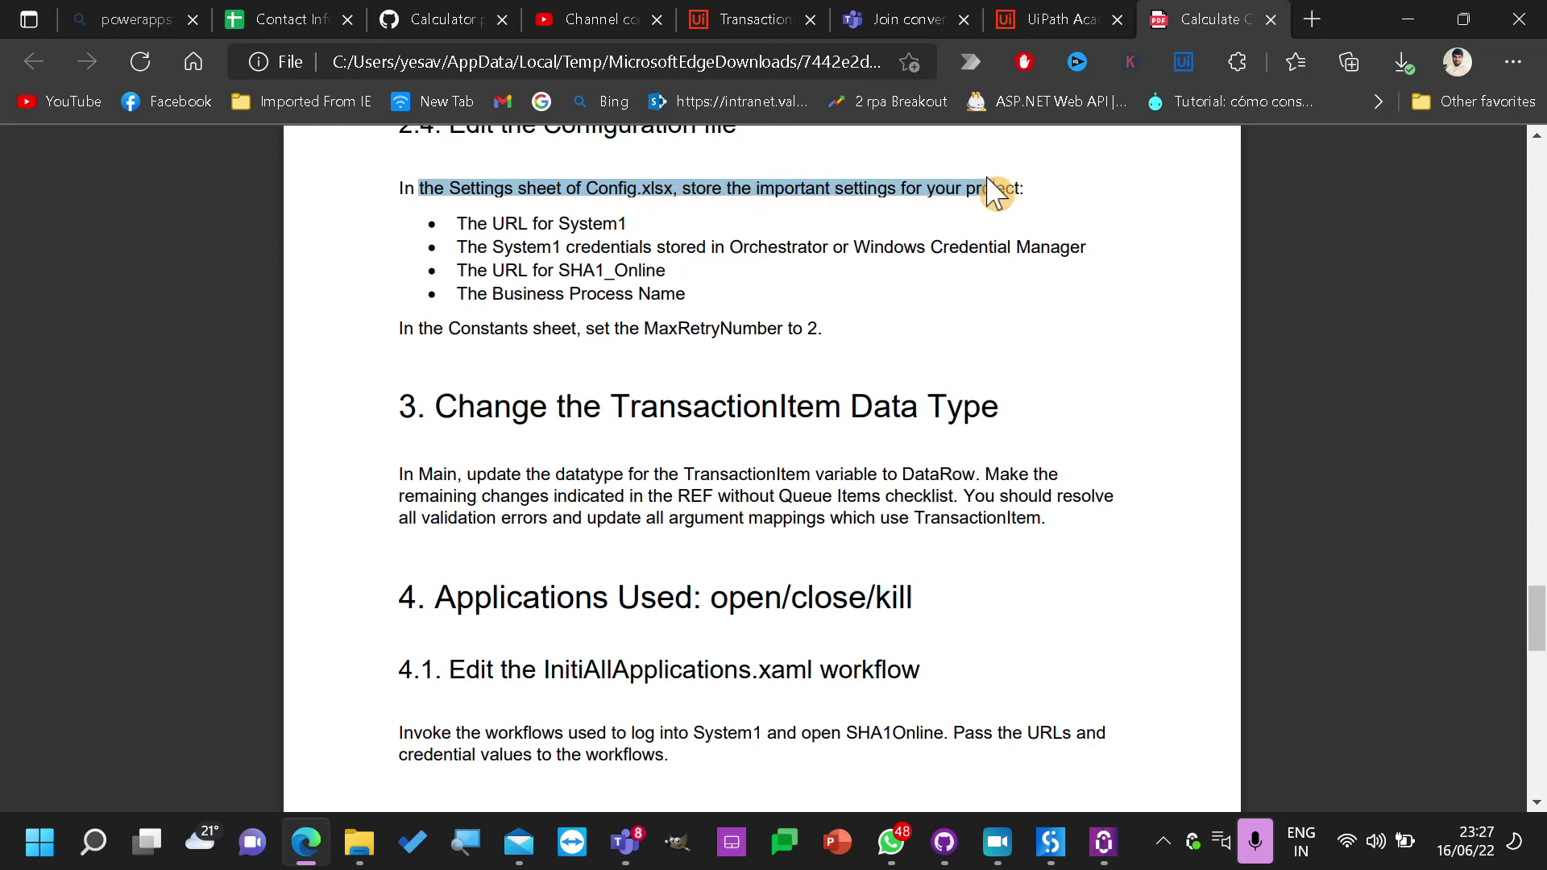
{"action": "left_click_drag", "start_coordinate": [493, 225], "coordinate": [706, 250]}
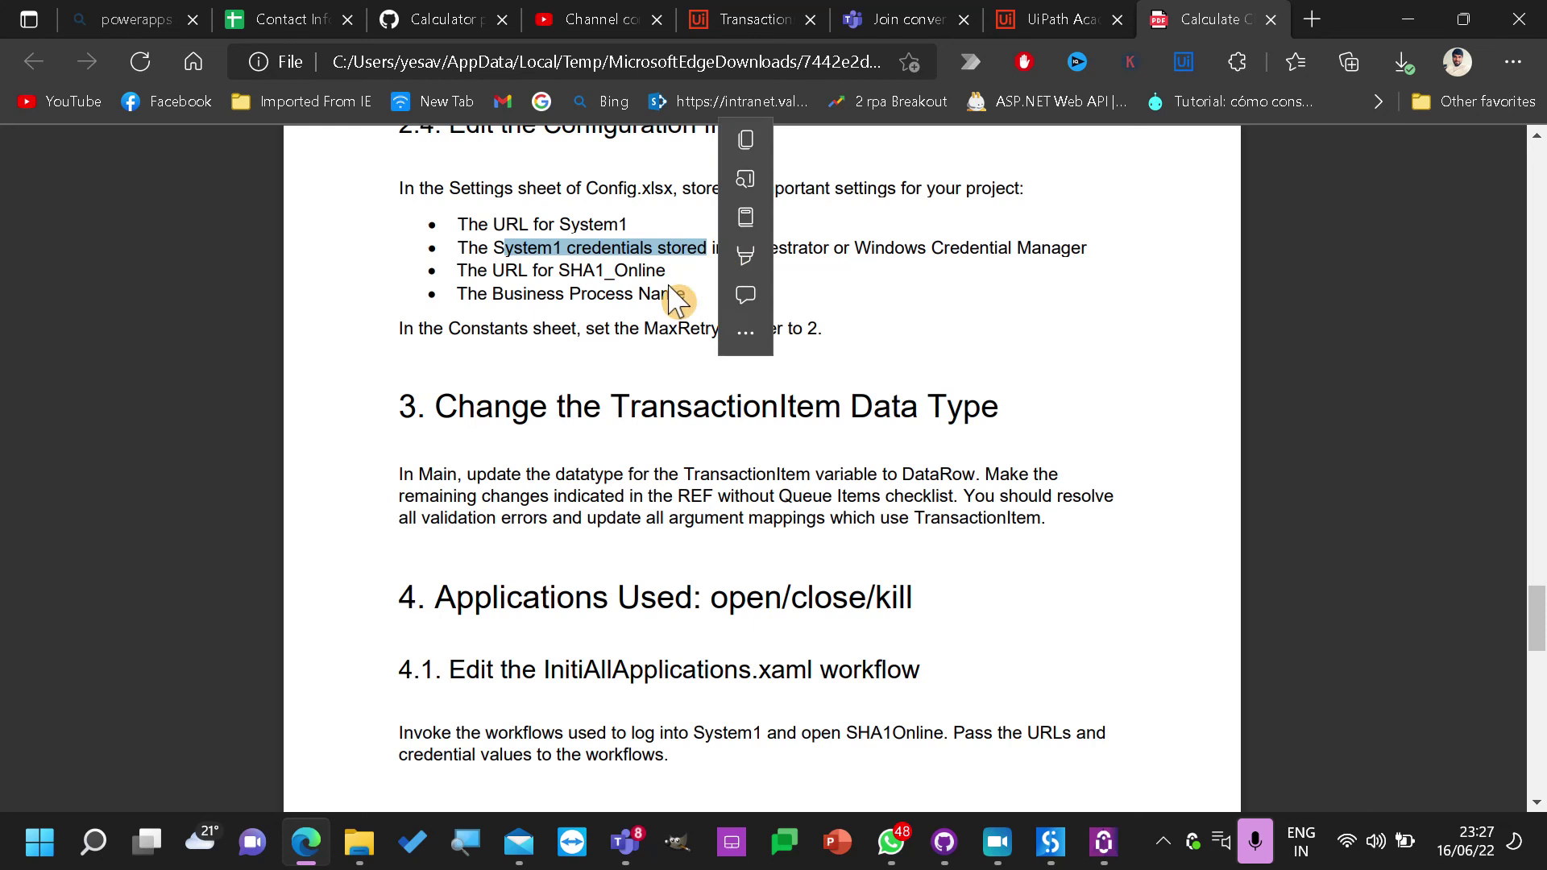
{"action": "left_click", "coordinate": [499, 269]}
{"action": "left_click_drag", "start_coordinate": [493, 269], "coordinate": [645, 272]}
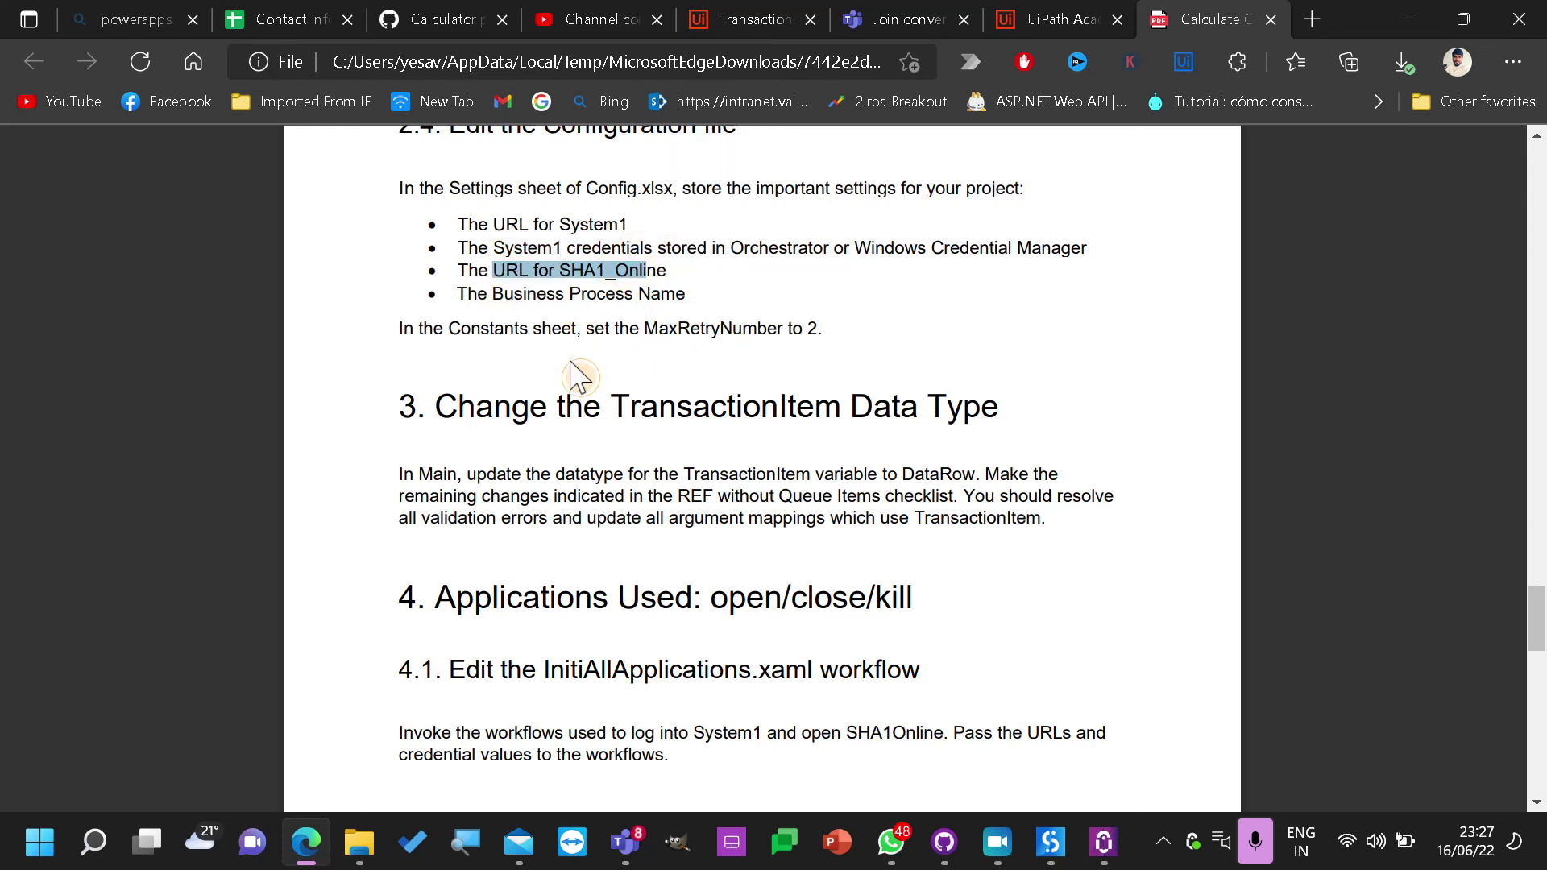
{"action": "left_click_drag", "start_coordinate": [494, 294], "coordinate": [708, 295]}
{"action": "right_click", "coordinate": [708, 296]}
{"action": "scroll", "coordinate": [596, 439], "scroll_direction": "down", "scroll_amount": 6}
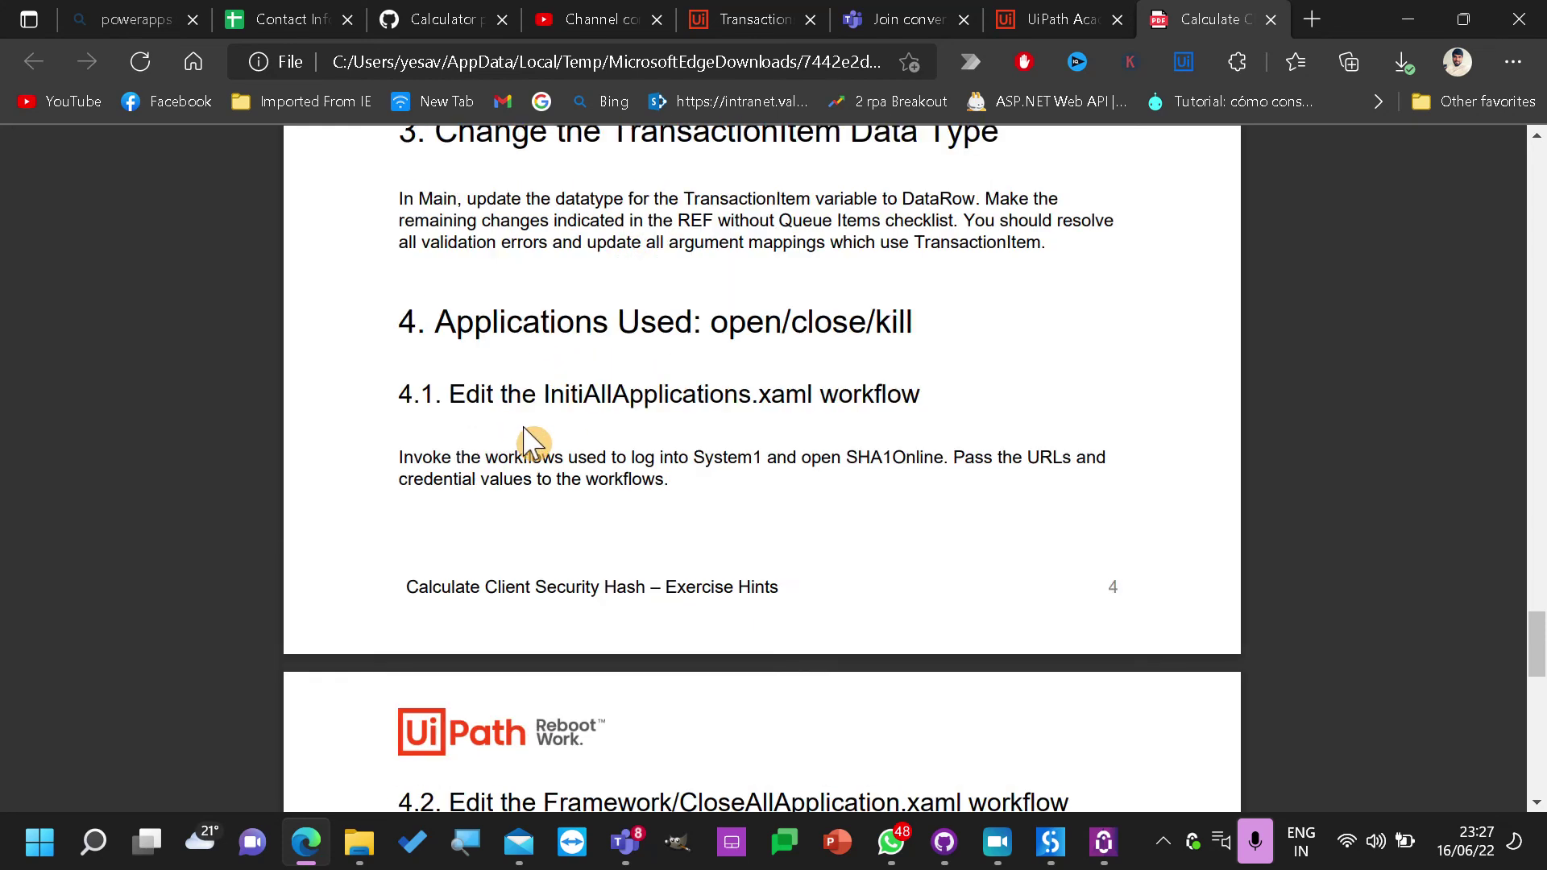
Go back to section 2.2 and examine the System1 modules' descriptions, post-actions and arguments in the workflow whiteboard table
{"action": "scroll", "coordinate": [528, 439], "scroll_direction": "up", "scroll_amount": 6}
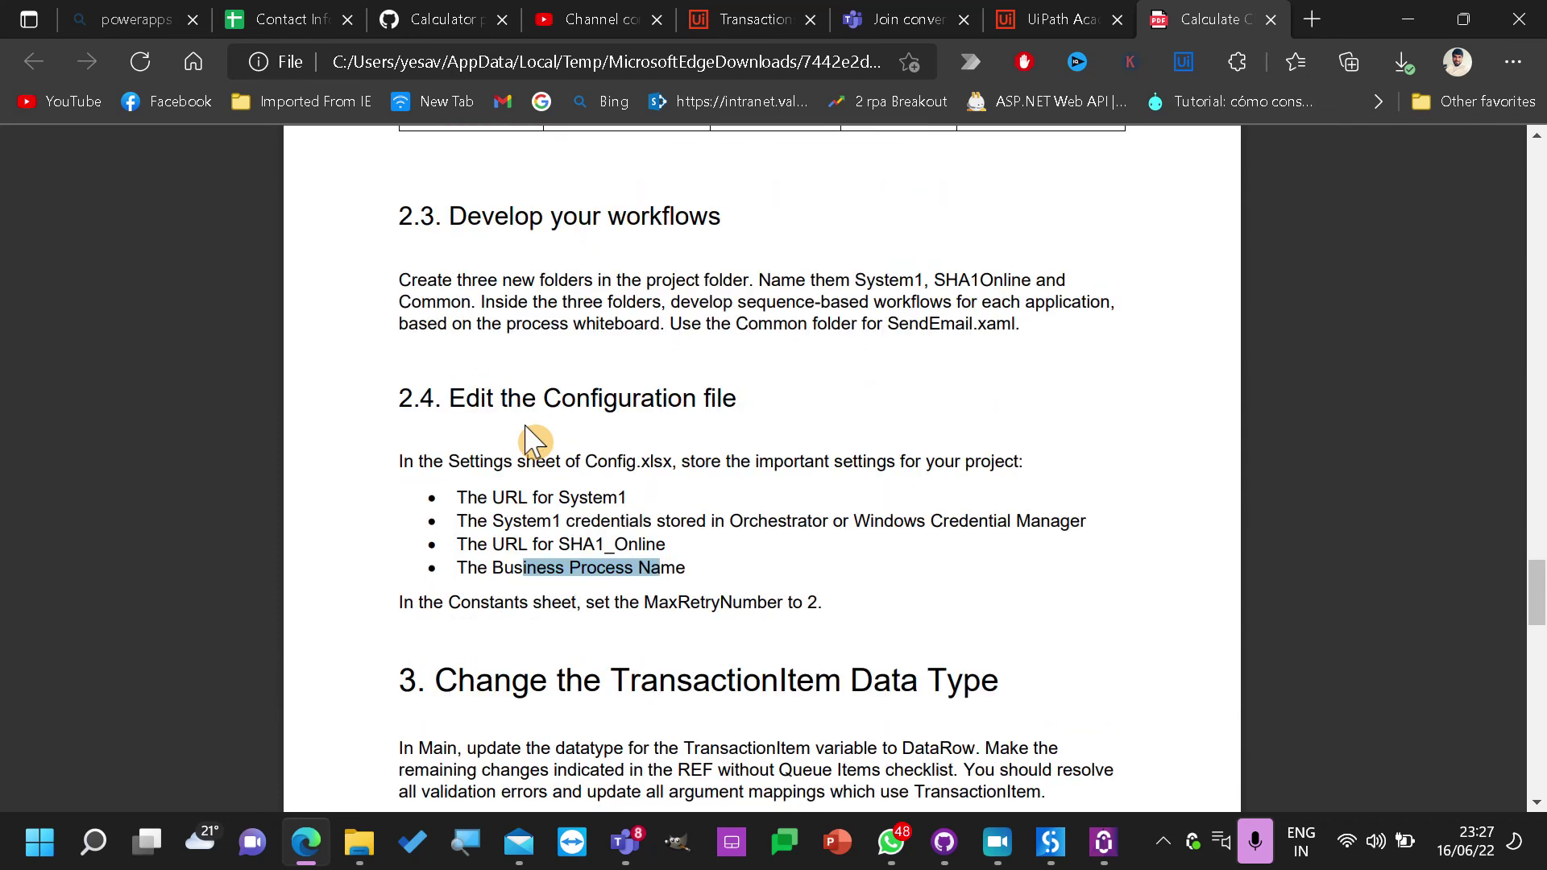
{"action": "scroll", "coordinate": [535, 439], "scroll_direction": "up", "scroll_amount": 3}
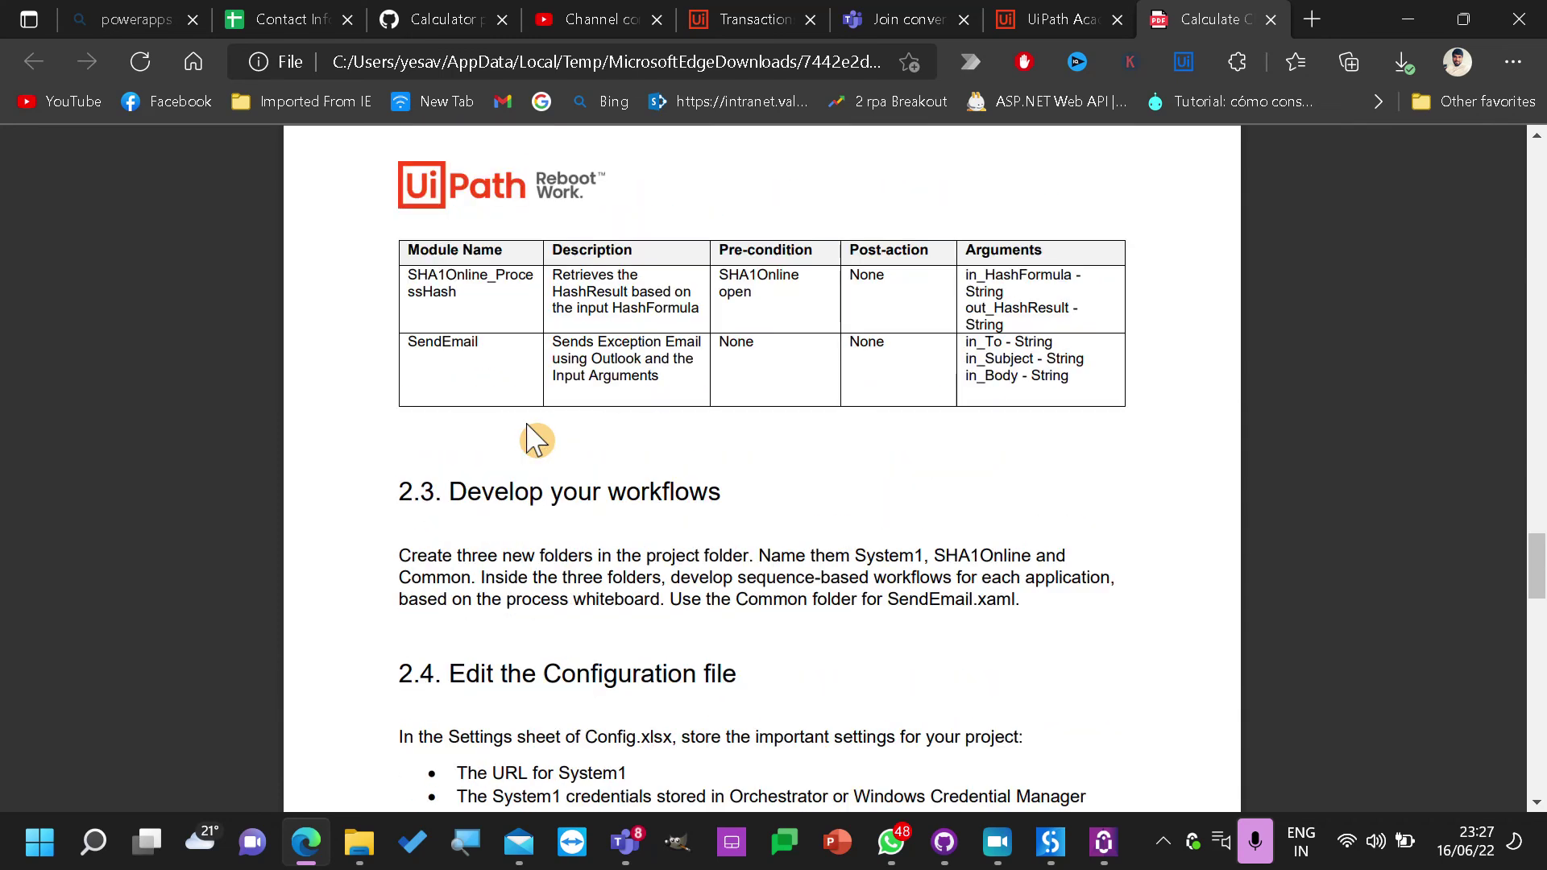
{"action": "scroll", "coordinate": [531, 439], "scroll_direction": "up", "scroll_amount": 3}
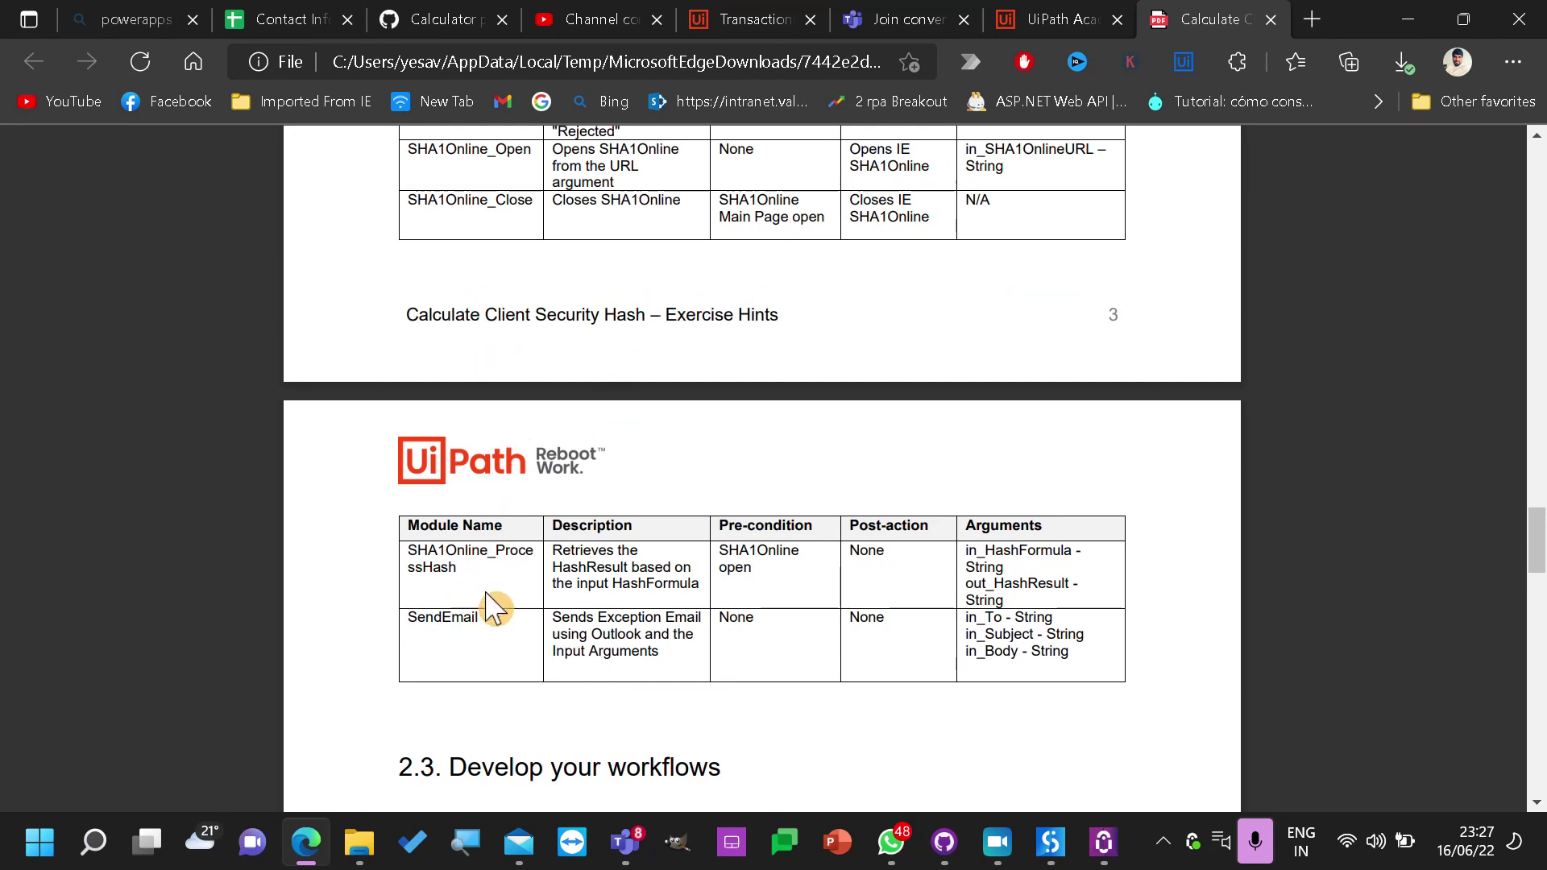
{"action": "scroll", "coordinate": [918, 620], "scroll_direction": "up", "scroll_amount": 6}
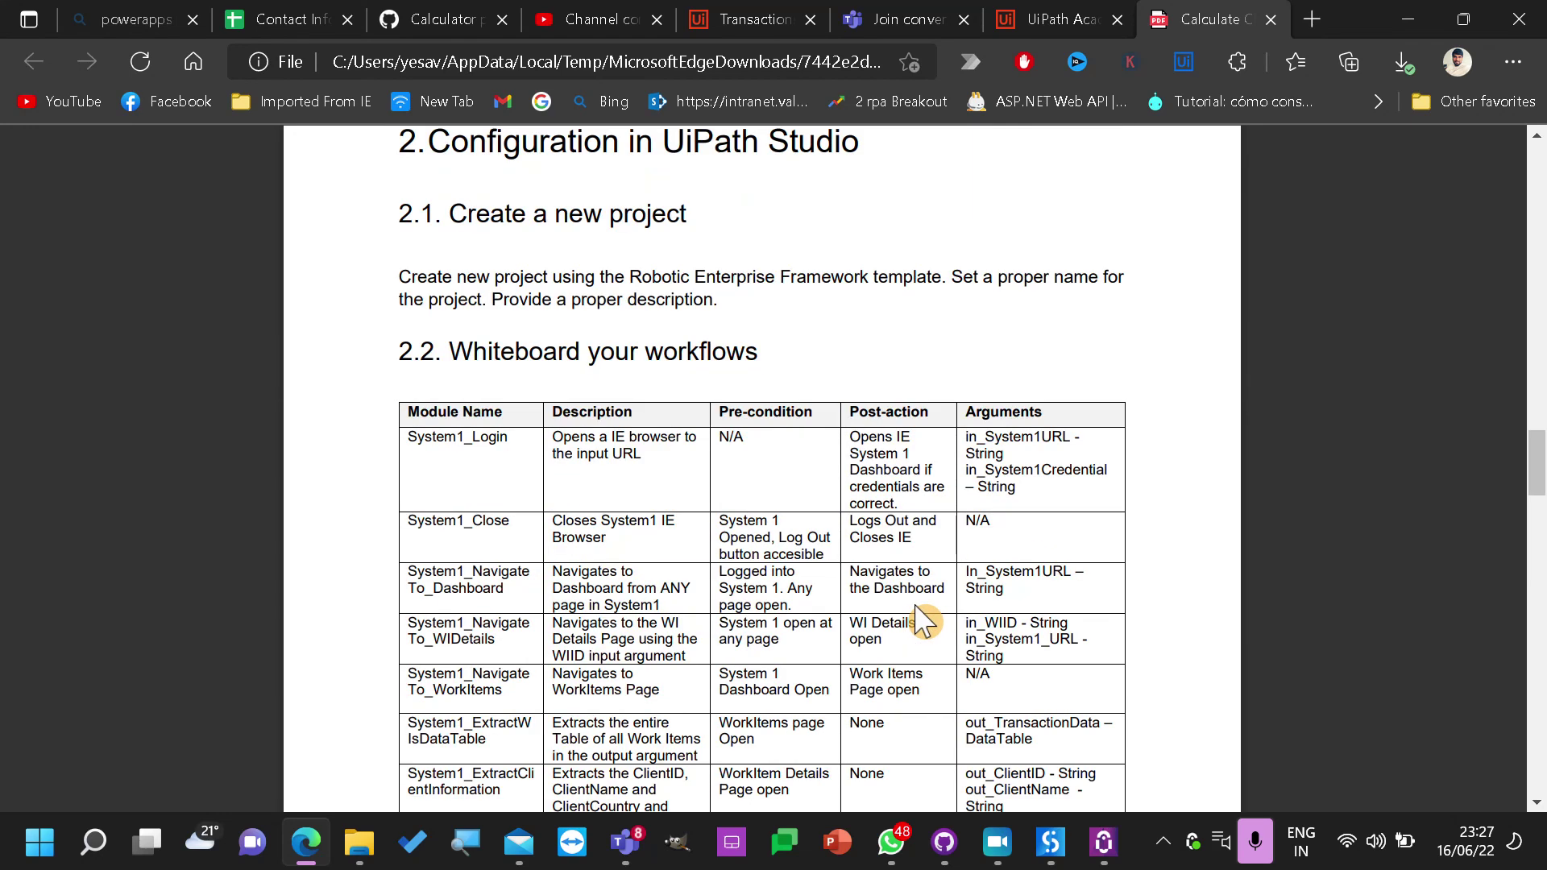
{"action": "left_click_drag", "start_coordinate": [407, 436], "coordinate": [509, 438]}
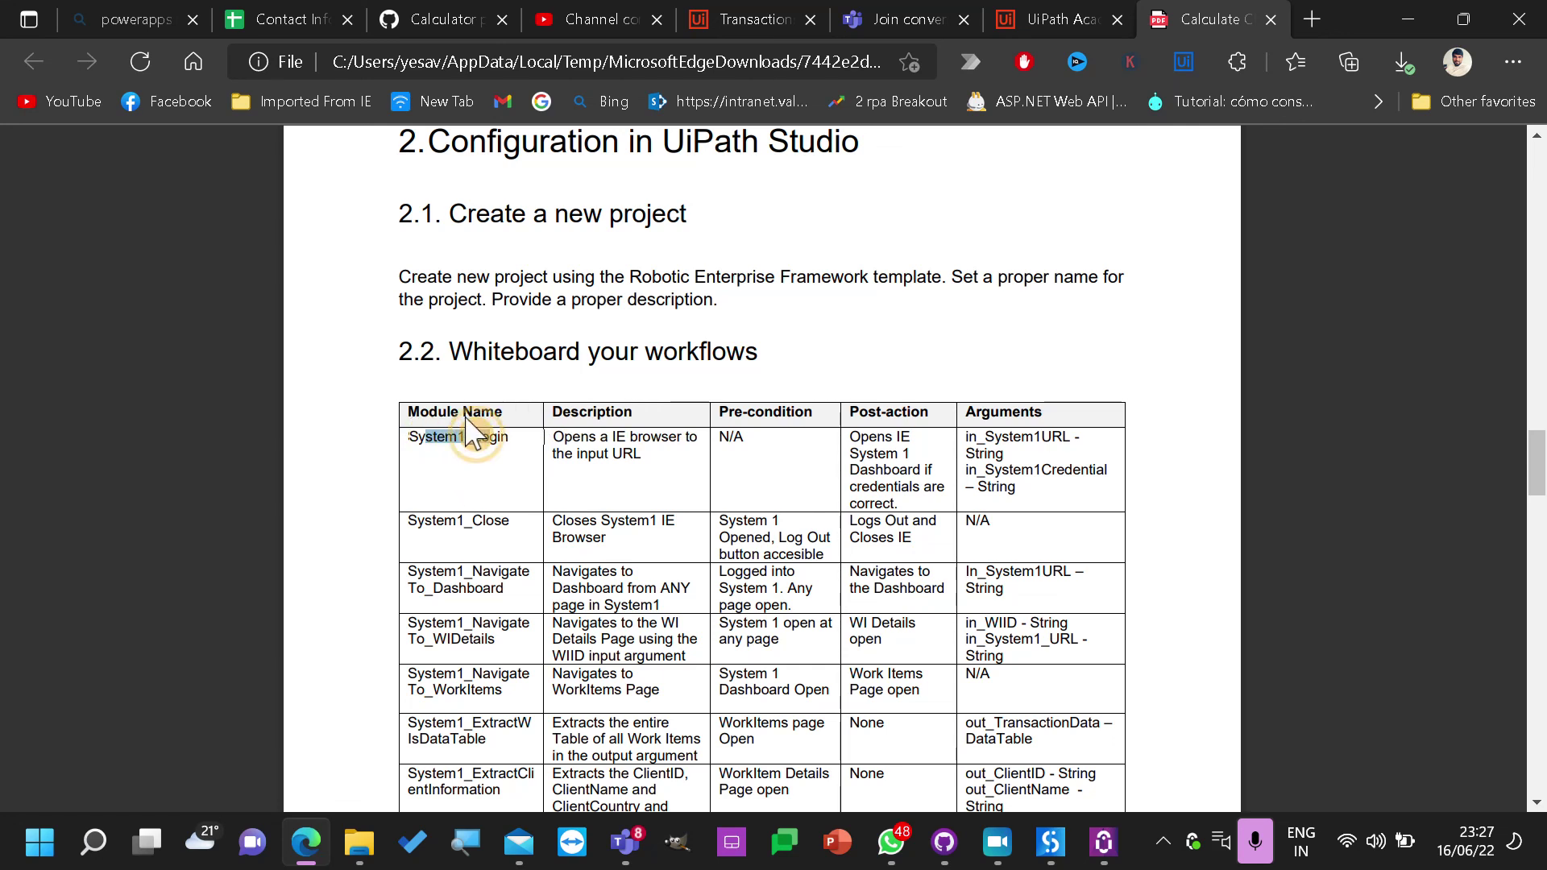
{"action": "left_click_drag", "start_coordinate": [708, 477], "coordinate": [544, 435]}
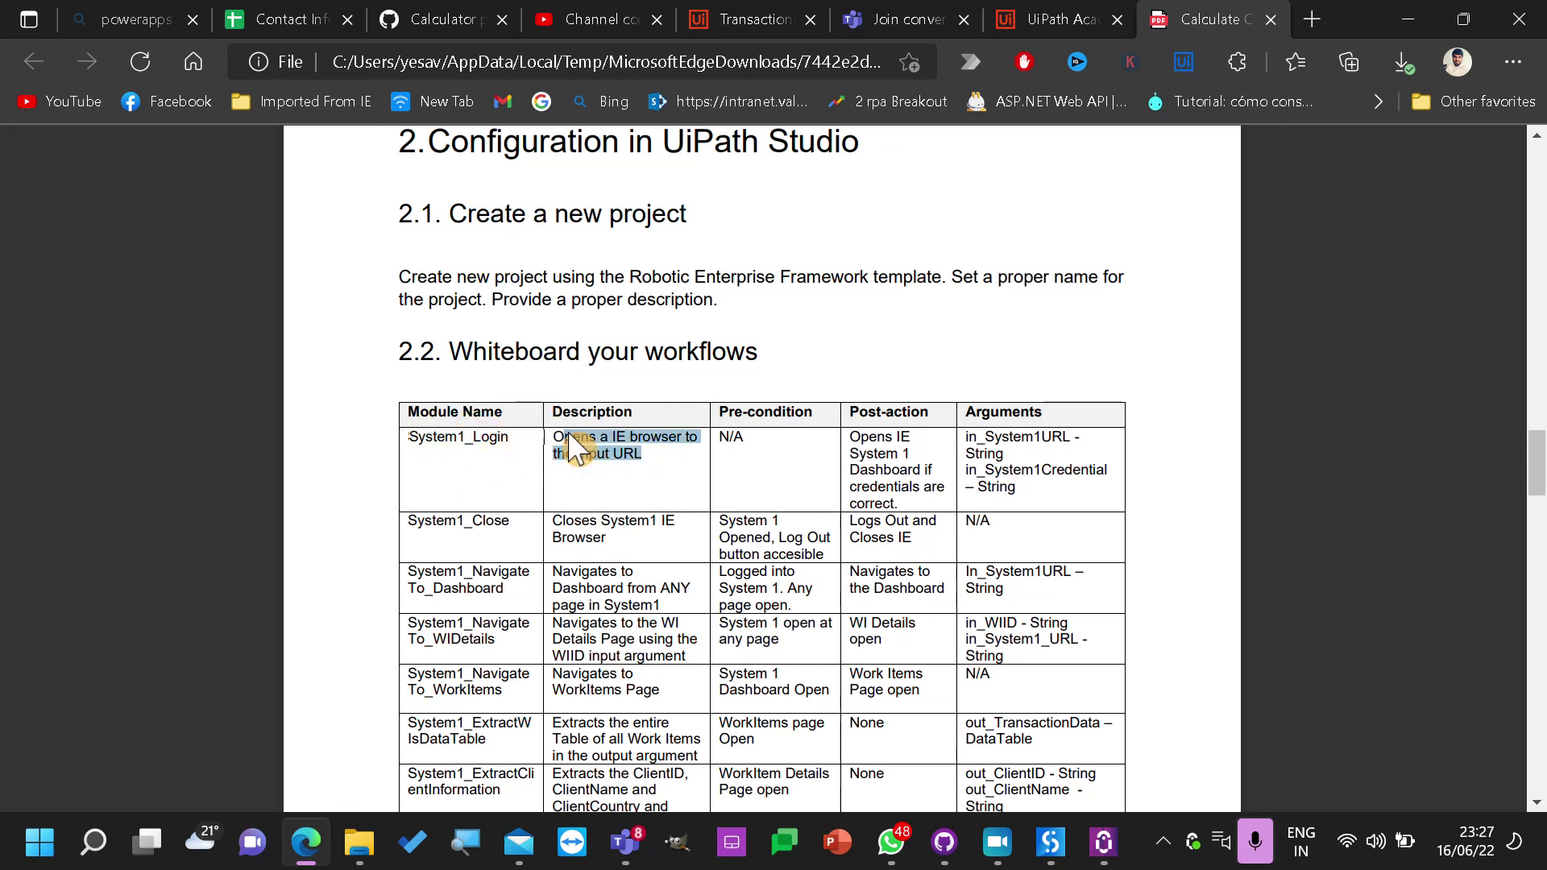
{"action": "left_click_drag", "start_coordinate": [849, 415], "coordinate": [926, 506]}
{"action": "mouse_move", "coordinate": [1064, 437]}
{"action": "left_mouse_down"}
{"action": "mouse_move", "coordinate": [994, 440]}
{"action": "mouse_move", "coordinate": [1072, 435]}
{"action": "left_mouse_up"}
{"action": "left_click", "coordinate": [950, 446]}
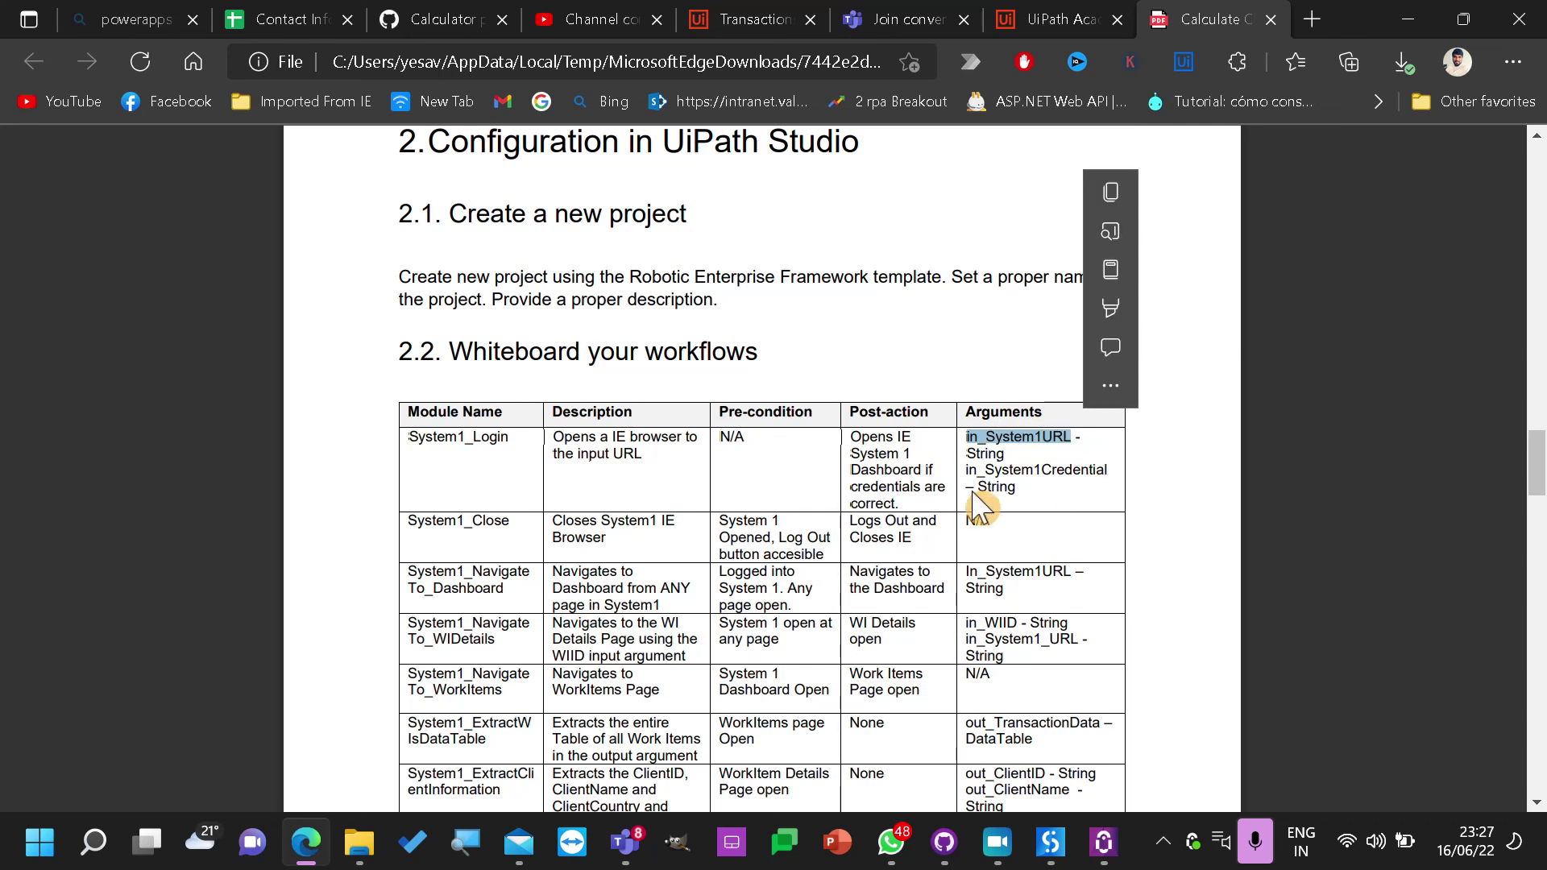
{"action": "left_click_drag", "start_coordinate": [967, 471], "coordinate": [1112, 467]}
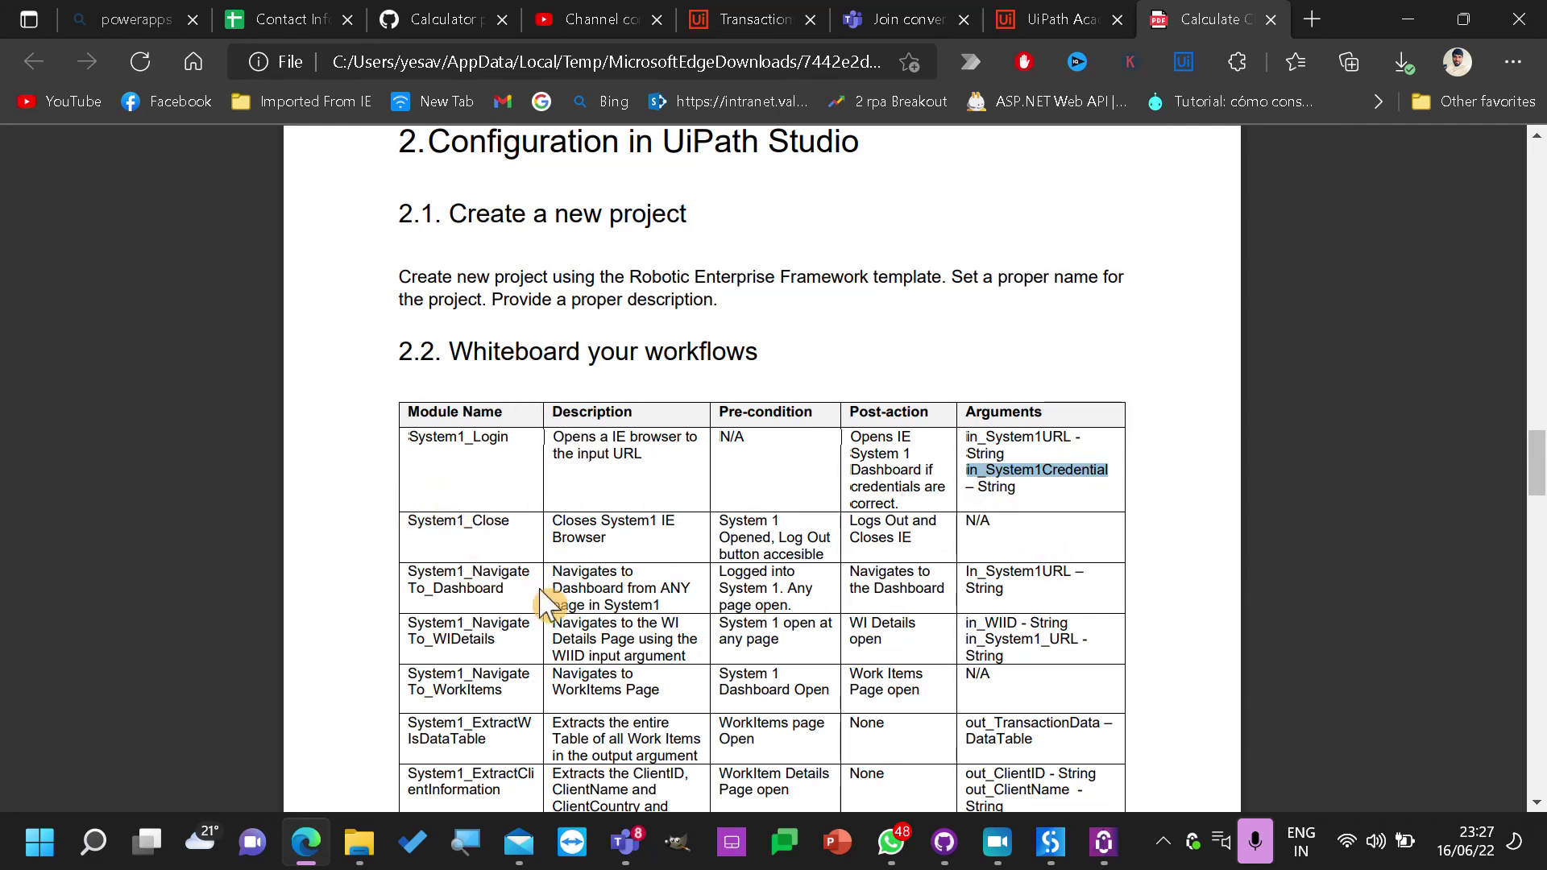
{"action": "left_click_drag", "start_coordinate": [966, 568], "coordinate": [1060, 582]}
Skim the remaining module rows and the hints on application handling and the Process.xaml workflow
{"action": "scroll", "coordinate": [691, 594], "scroll_direction": "down", "scroll_amount": 15}
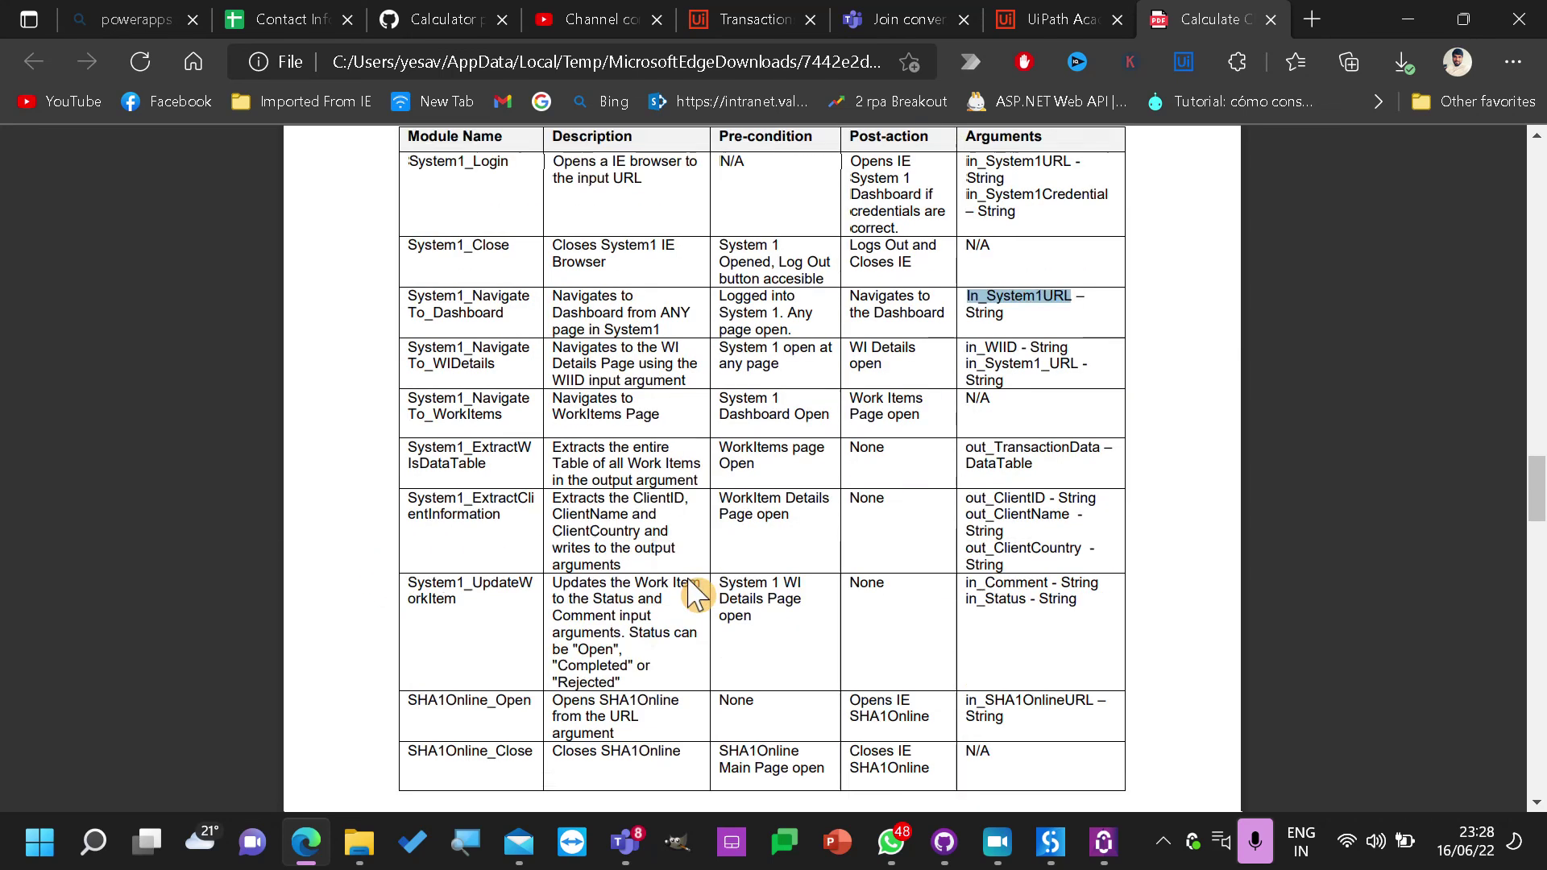
{"action": "scroll", "coordinate": [684, 576], "scroll_direction": "up", "scroll_amount": 3}
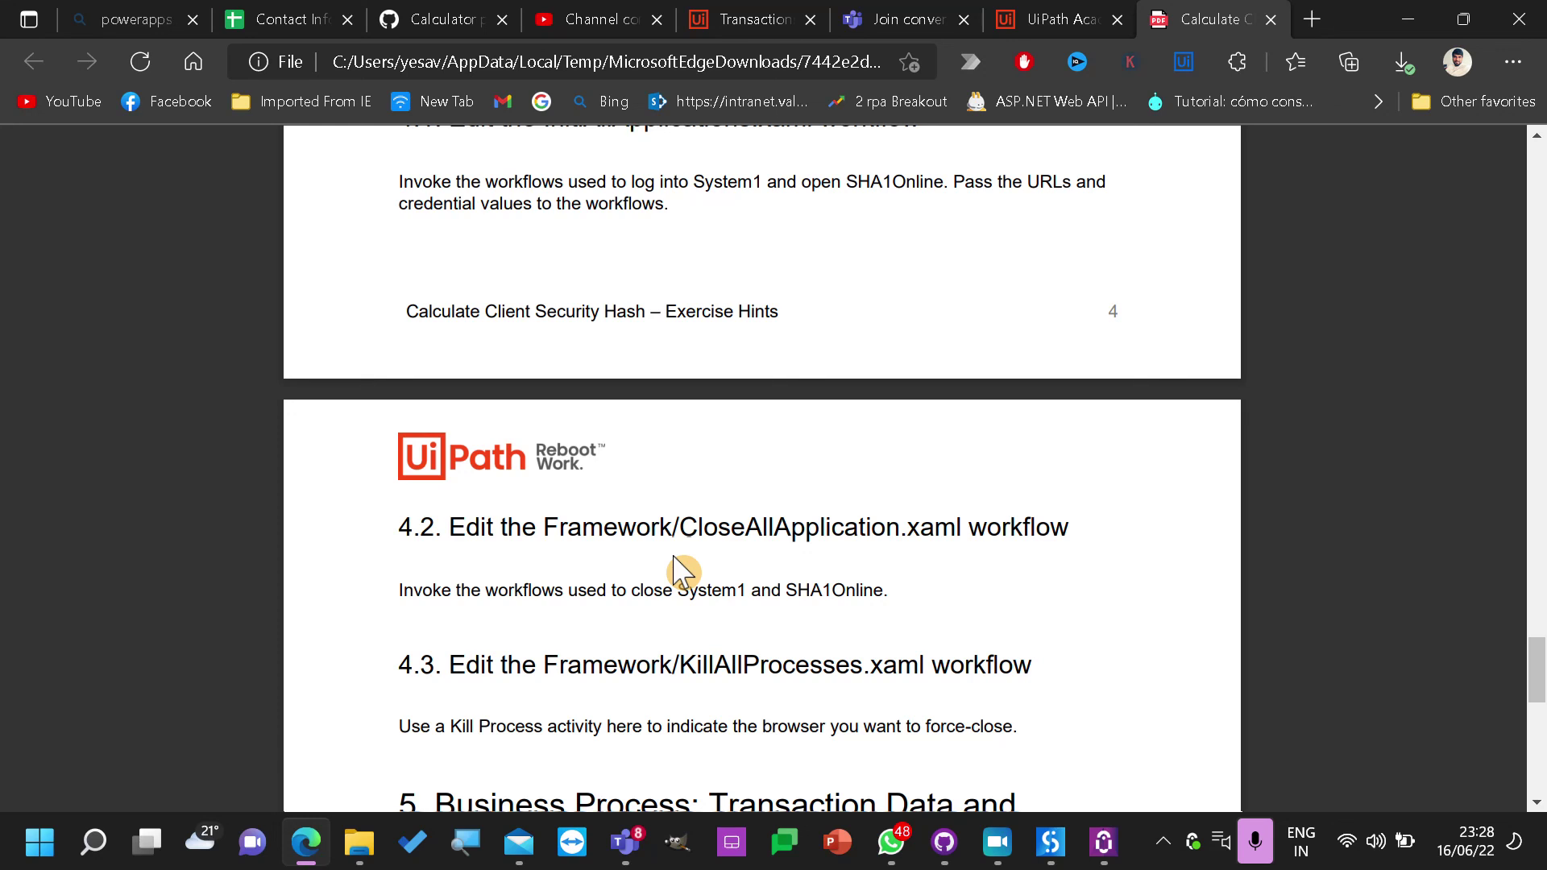
{"action": "scroll", "coordinate": [725, 528], "scroll_direction": "down", "scroll_amount": 10}
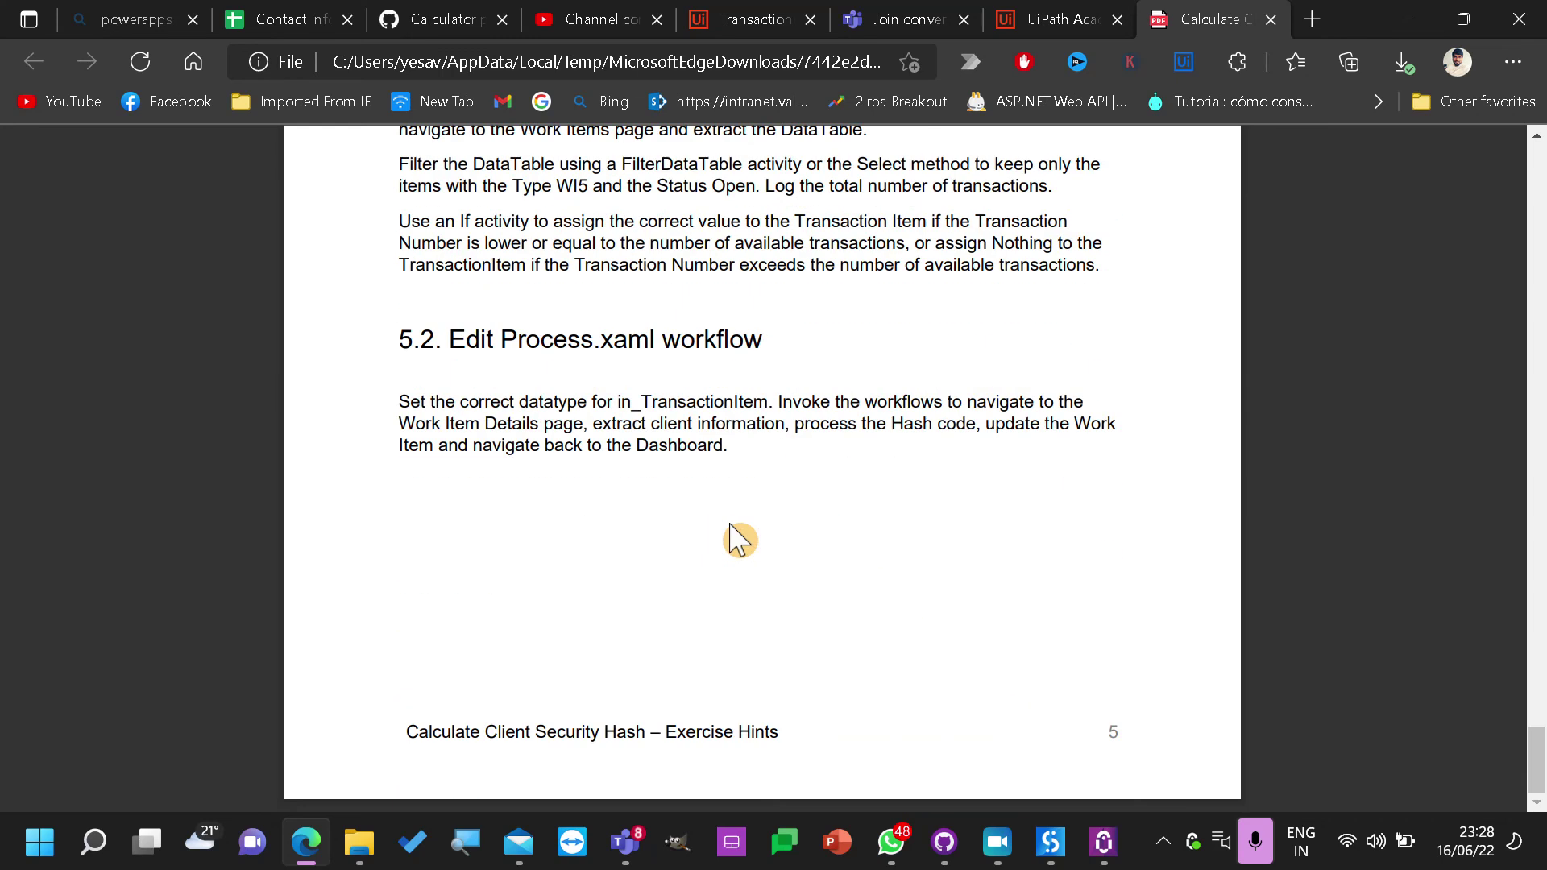
{"action": "scroll", "coordinate": [739, 540], "scroll_direction": "up", "scroll_amount": 20}
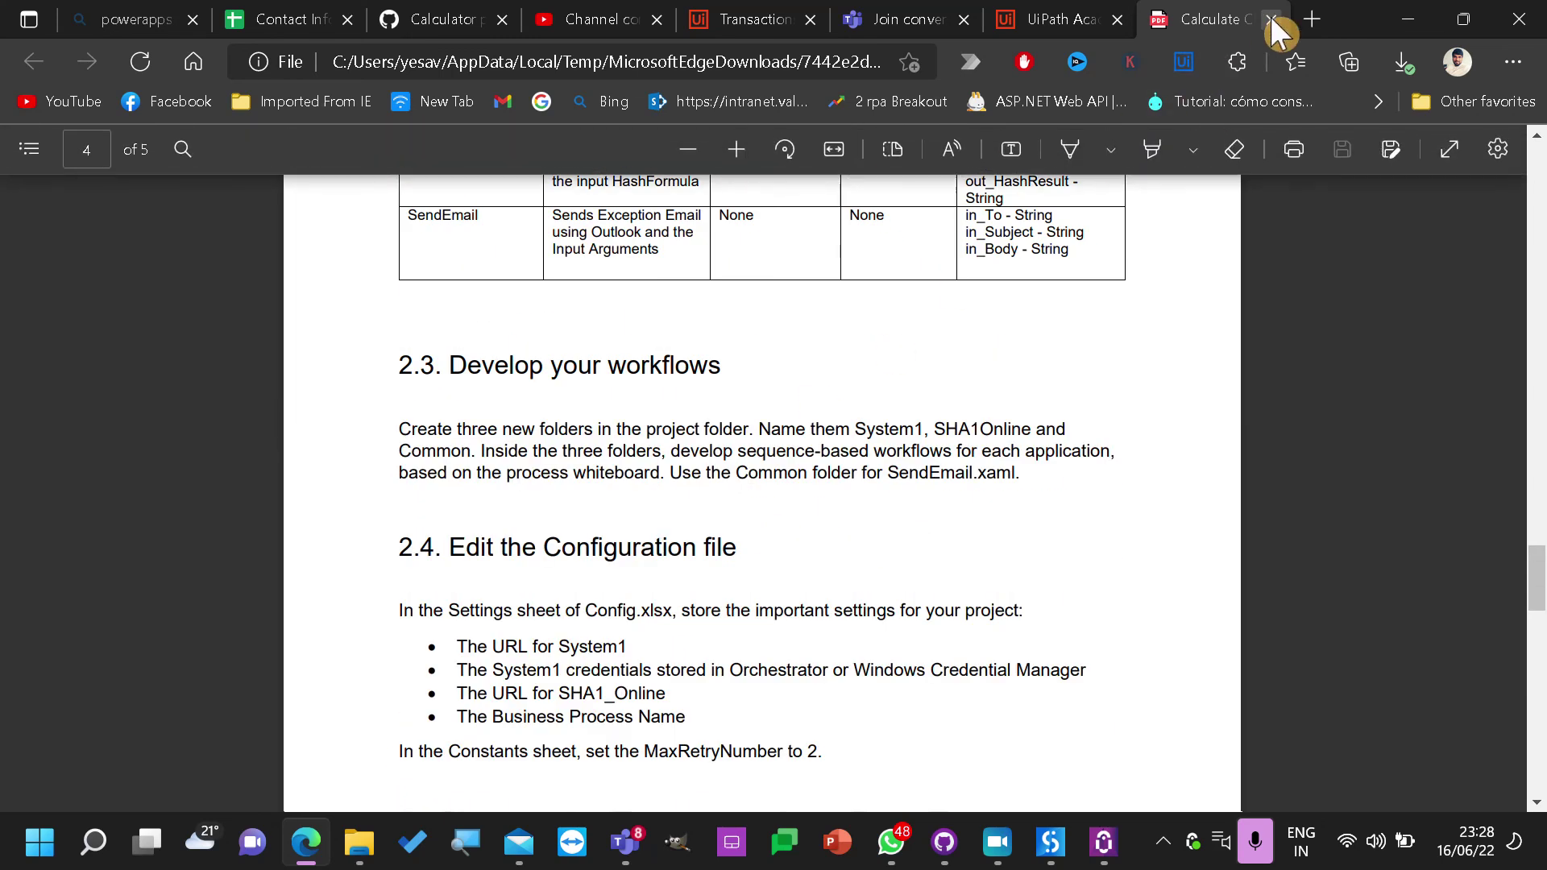
Close the hints PDF and the lesson, and look over the Practice with ReFramework curriculum down to the Diploma of completion
{"action": "left_click", "coordinate": [1271, 20]}
{"action": "left_click", "coordinate": [23, 153]}
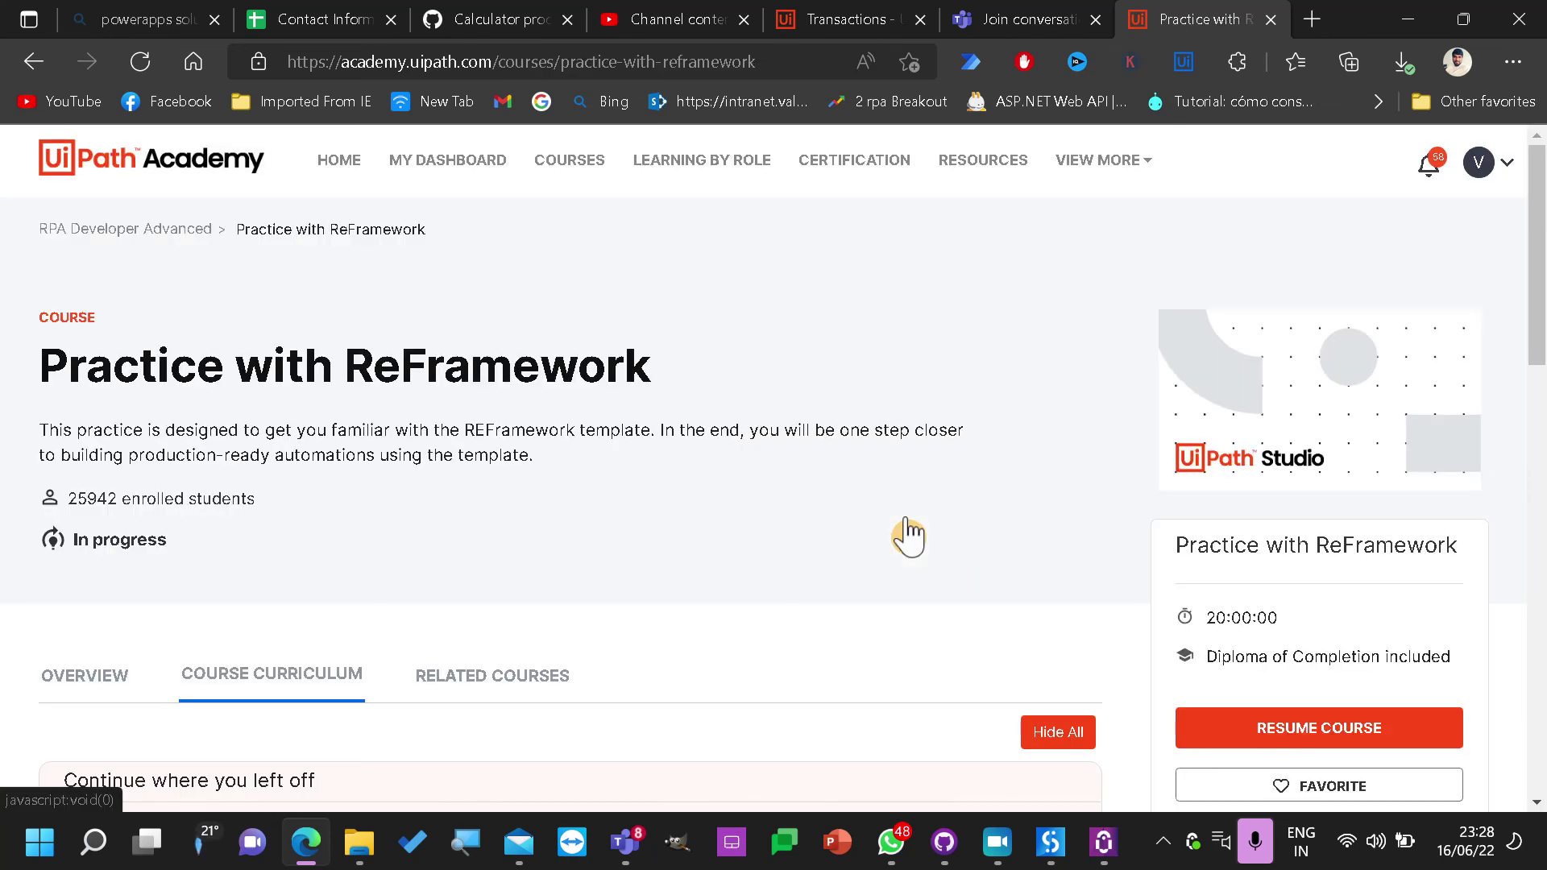
{"action": "scroll", "coordinate": [908, 536], "scroll_direction": "down", "scroll_amount": 15}
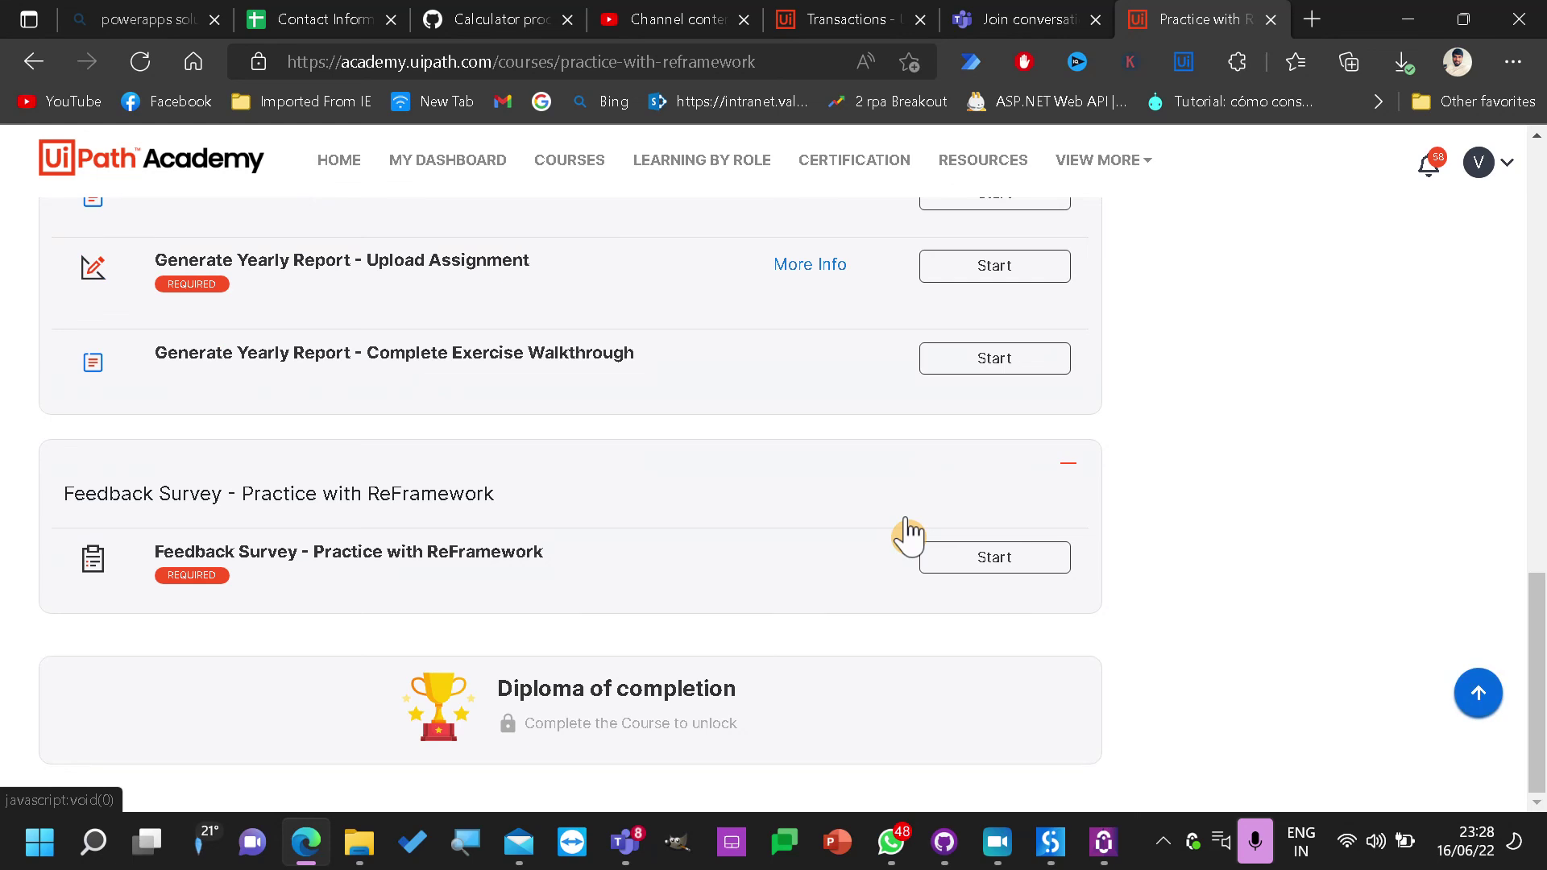
{"action": "scroll", "coordinate": [908, 536], "scroll_direction": "up", "scroll_amount": 15}
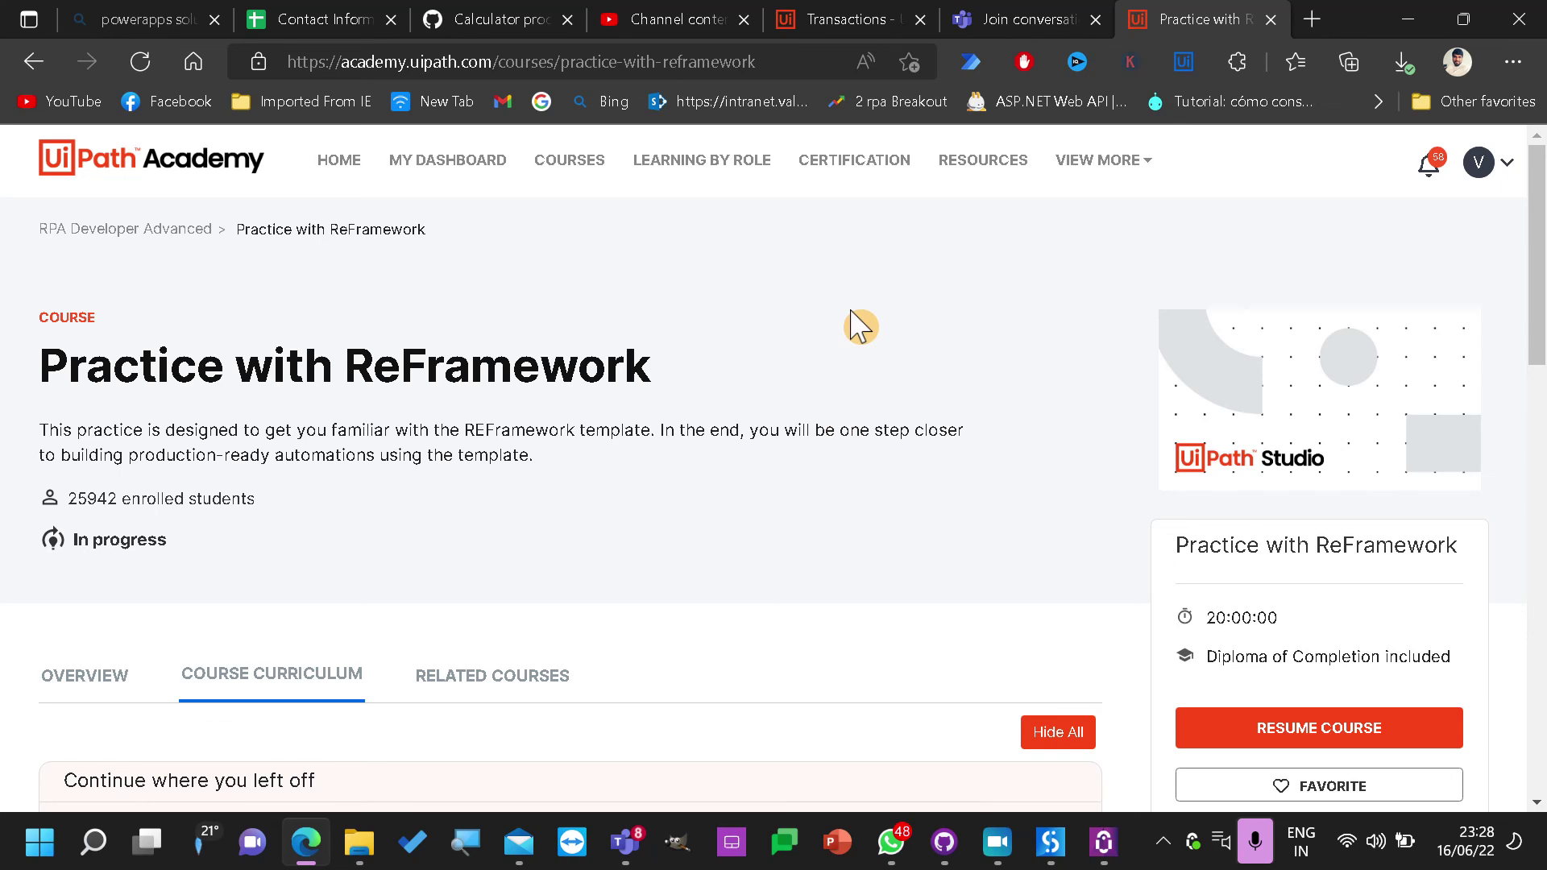
{"action": "scroll", "coordinate": [845, 442], "scroll_direction": "down", "scroll_amount": 15}
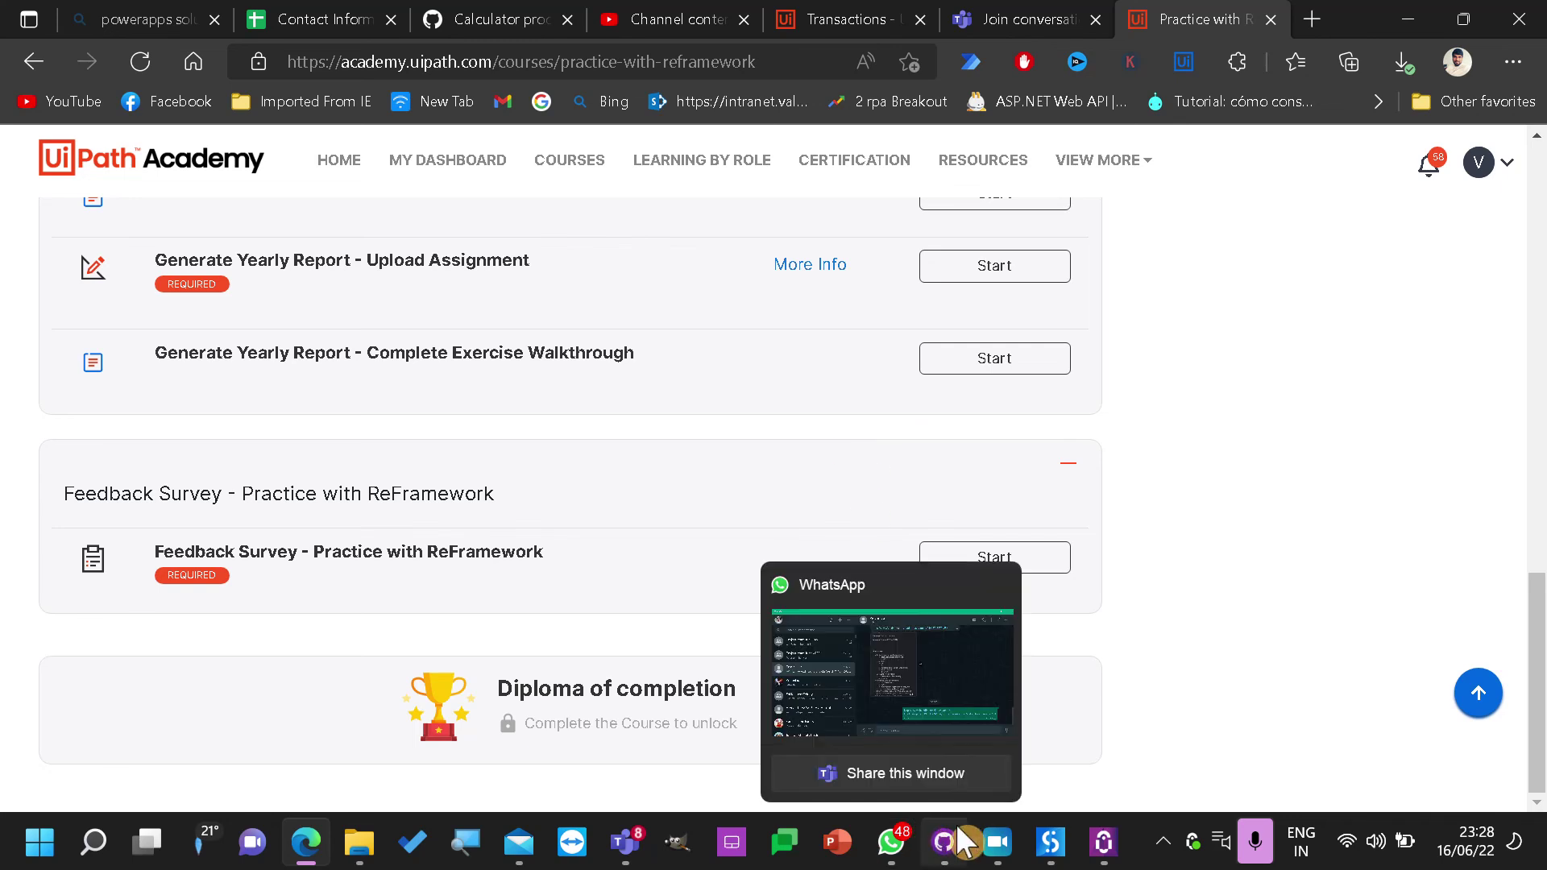
{"action": "mouse_move", "coordinate": [1053, 852]}
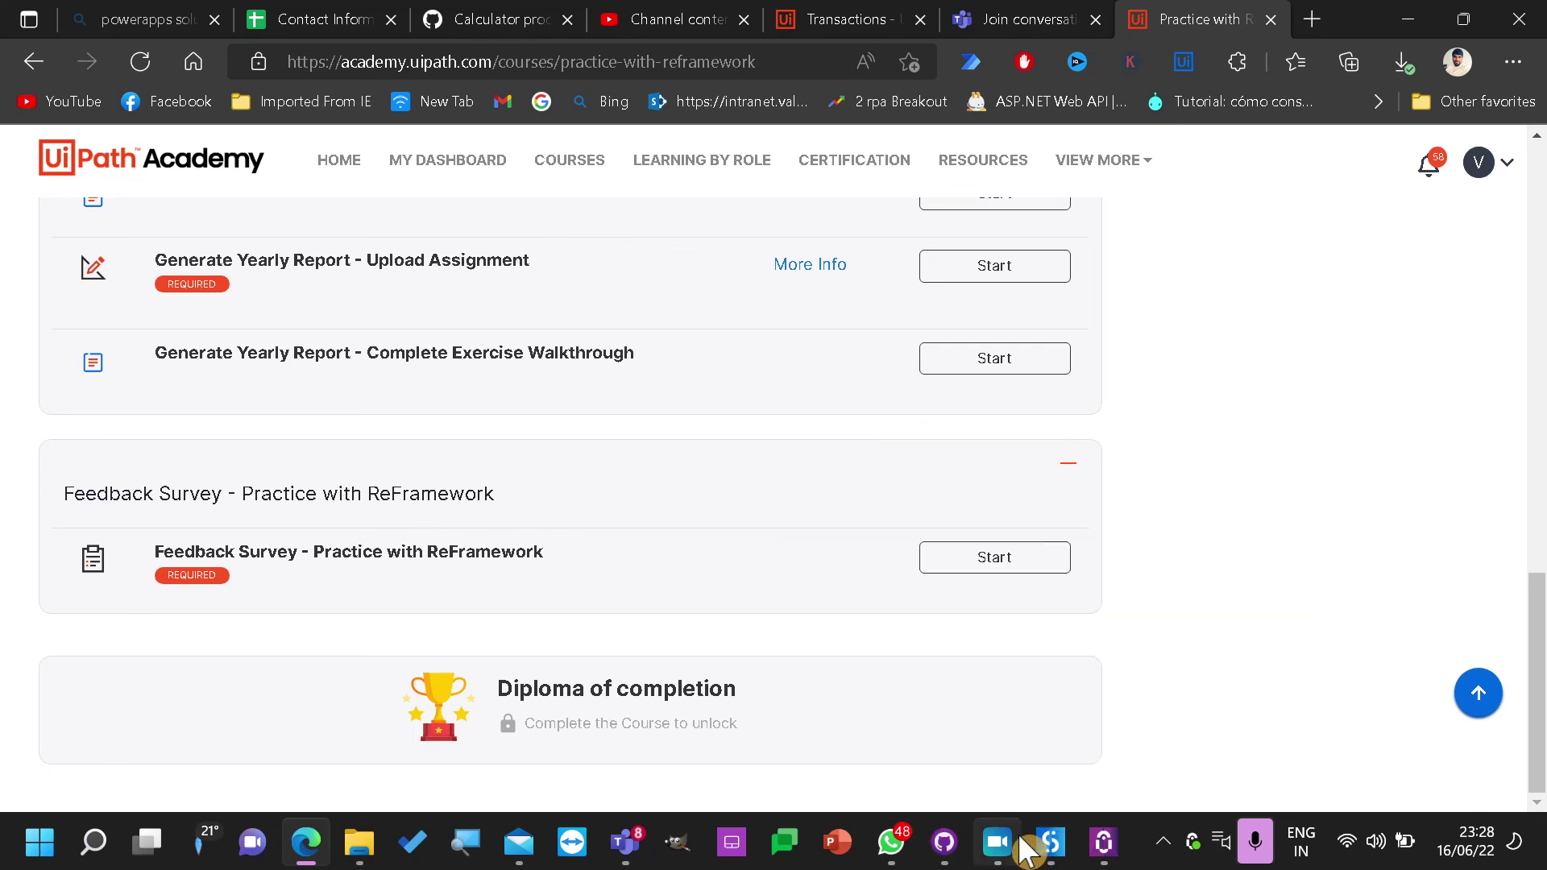